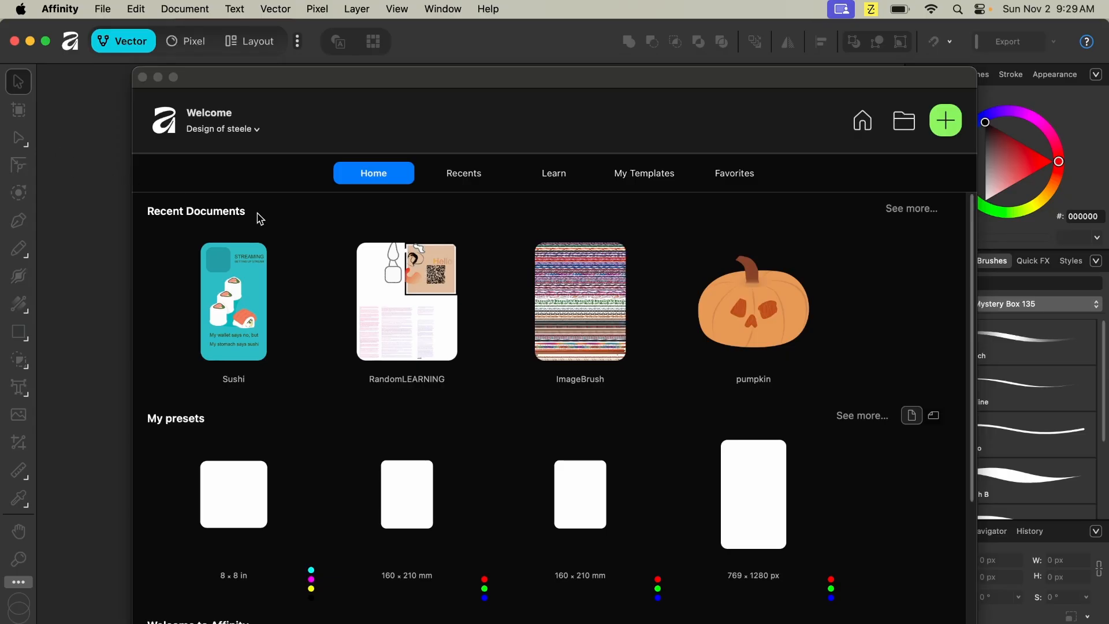
# - Open the Sushi document from the recent documents
pyautogui.click(231, 330)
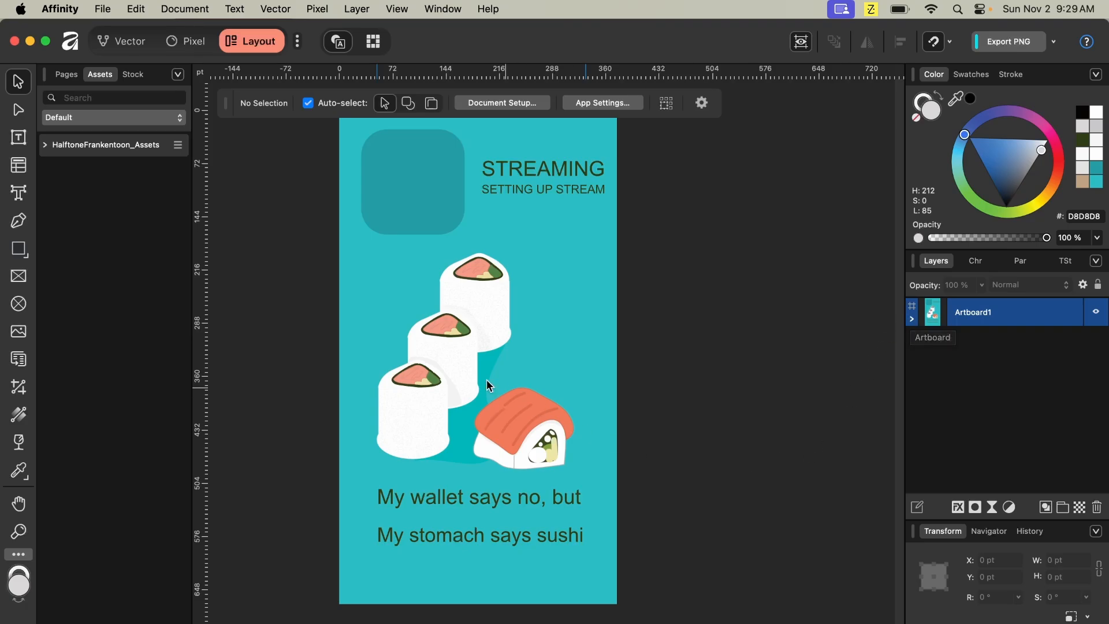
# - Inspect the nested layers inside the sushi illustration group
pyautogui.click(425, 395)
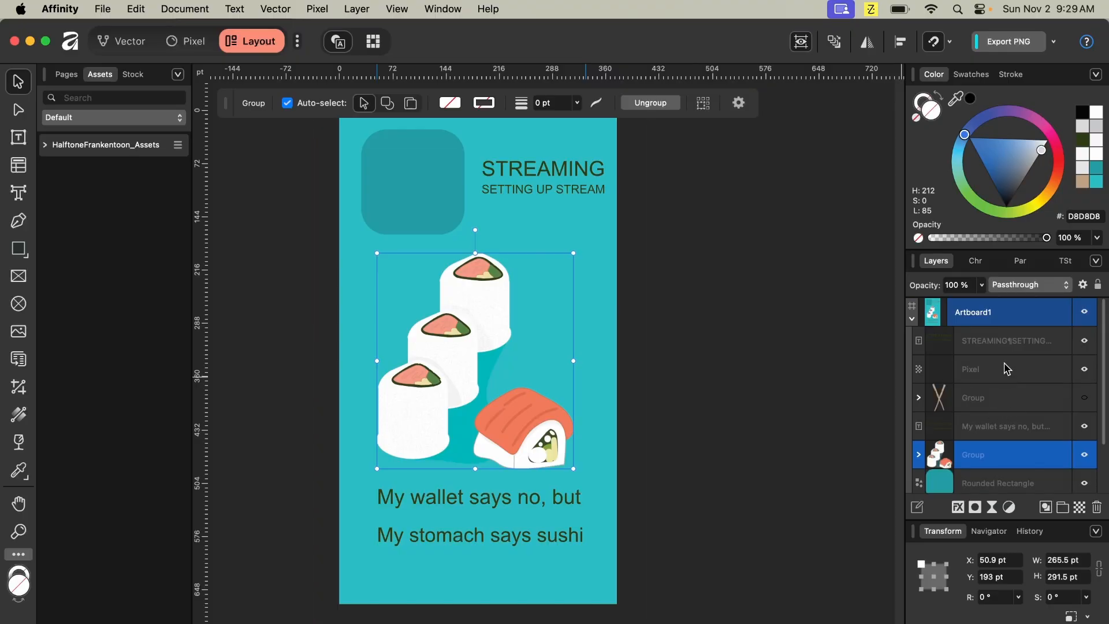
pyautogui.scroll(-1, 997, 413)
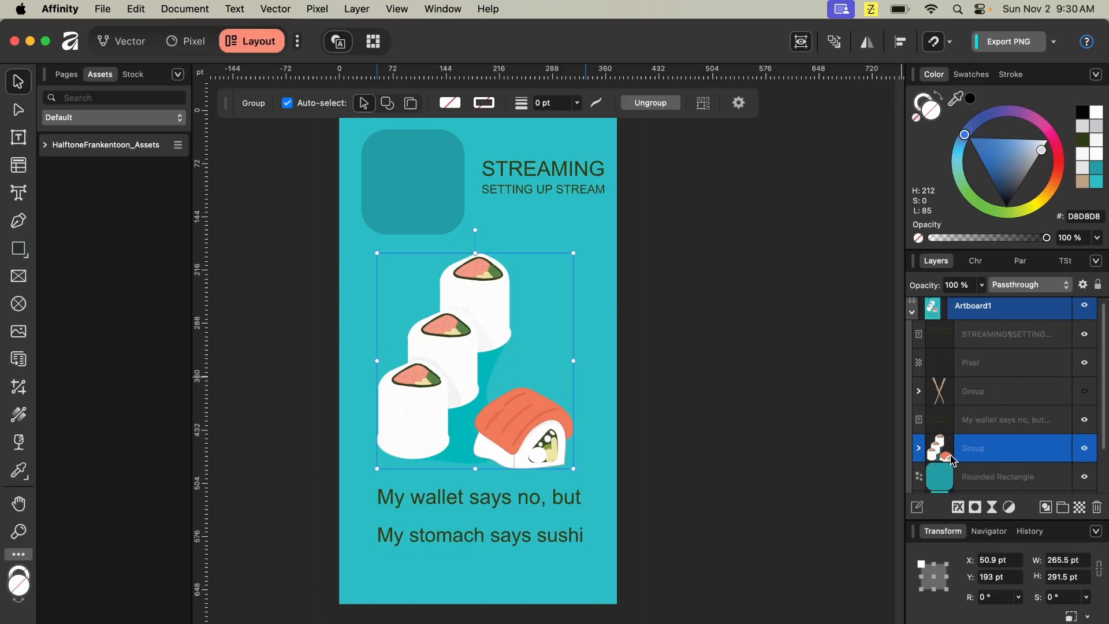
pyautogui.click(918, 448)
pyautogui.scroll(-4, 979, 429)
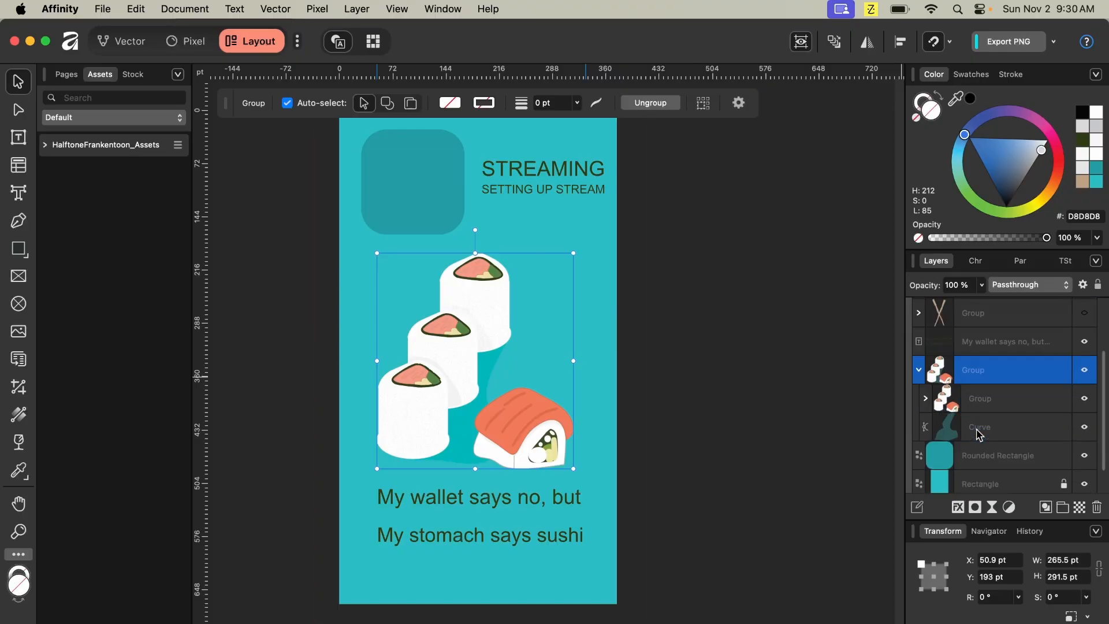
pyautogui.click(1001, 370)
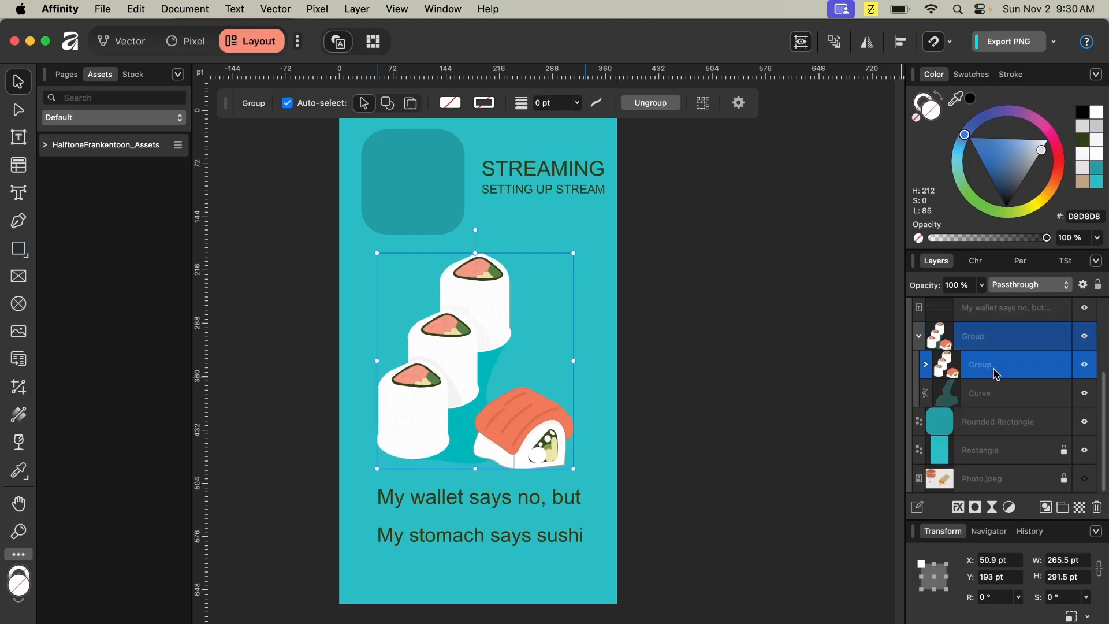
pyautogui.click(925, 364)
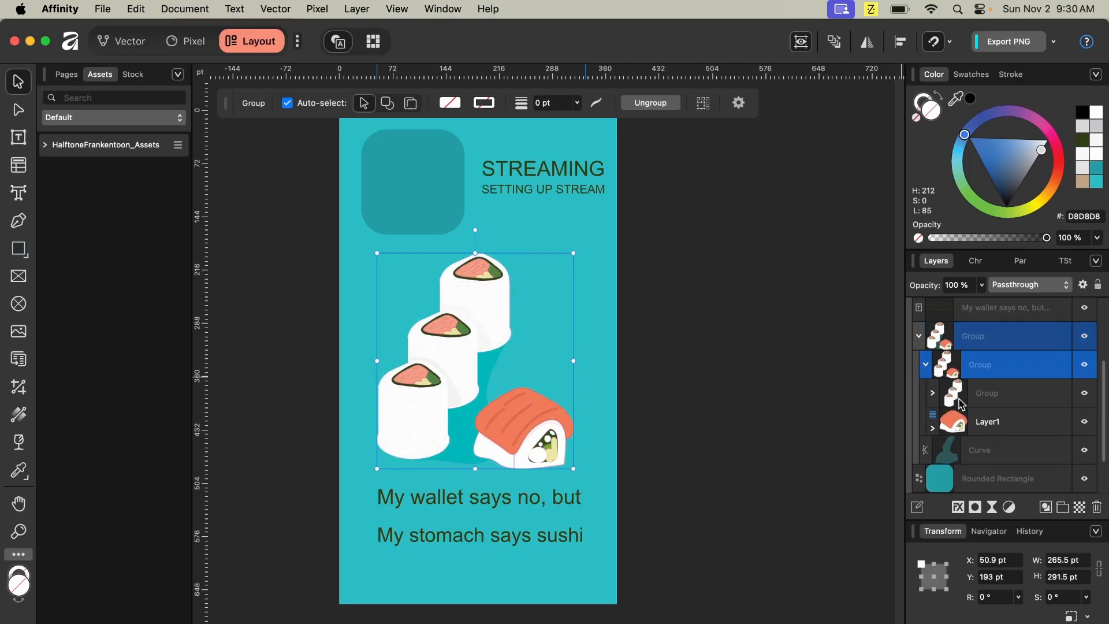
pyautogui.click(933, 393)
pyautogui.scroll(-3, 1006, 402)
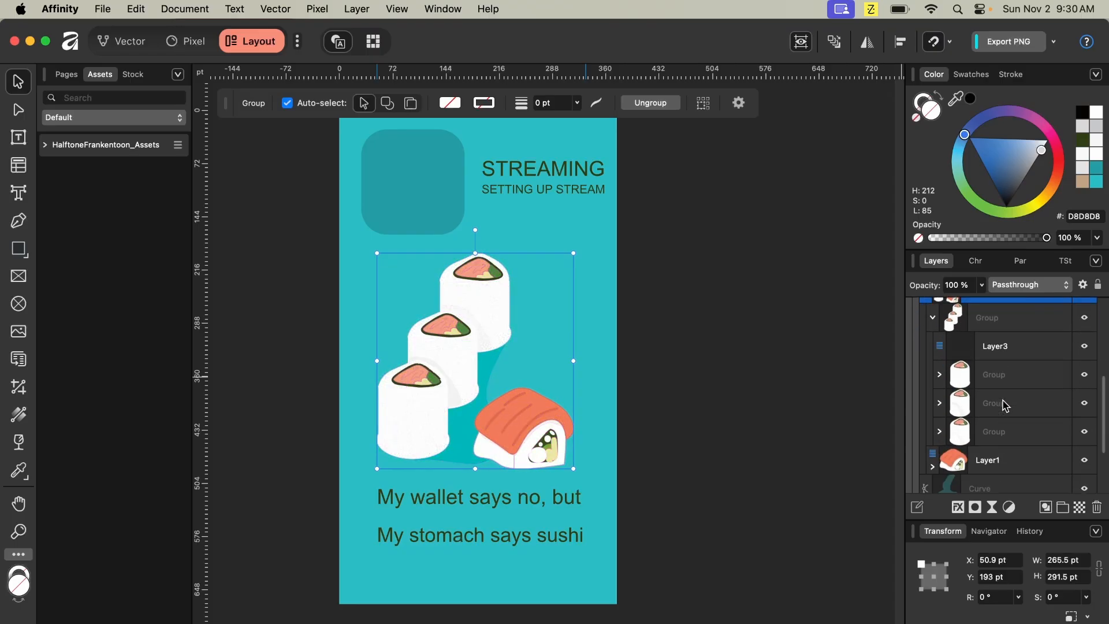
# - Delete the empty Layer3 from the nested sushi group
pyautogui.click(1005, 337)
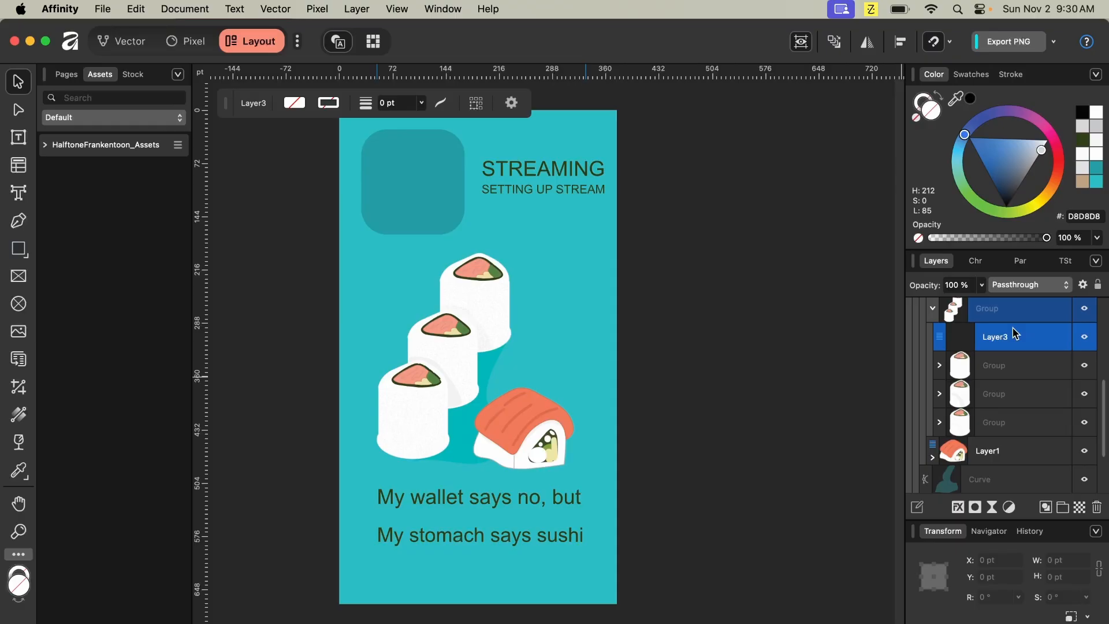
pyautogui.press('Delete')
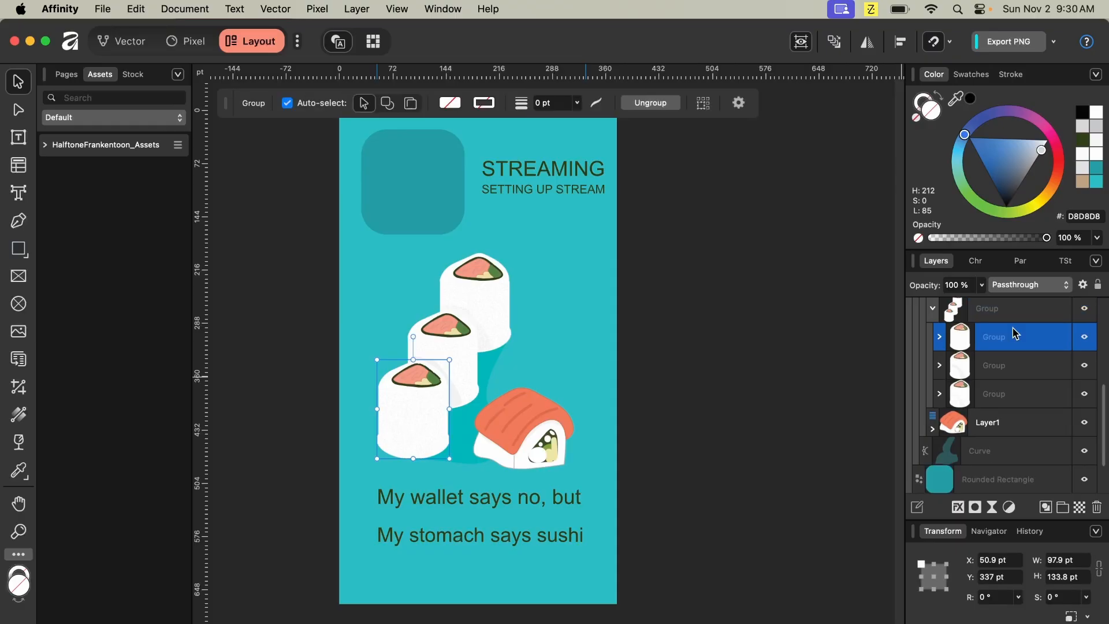
pyautogui.press('super+z')
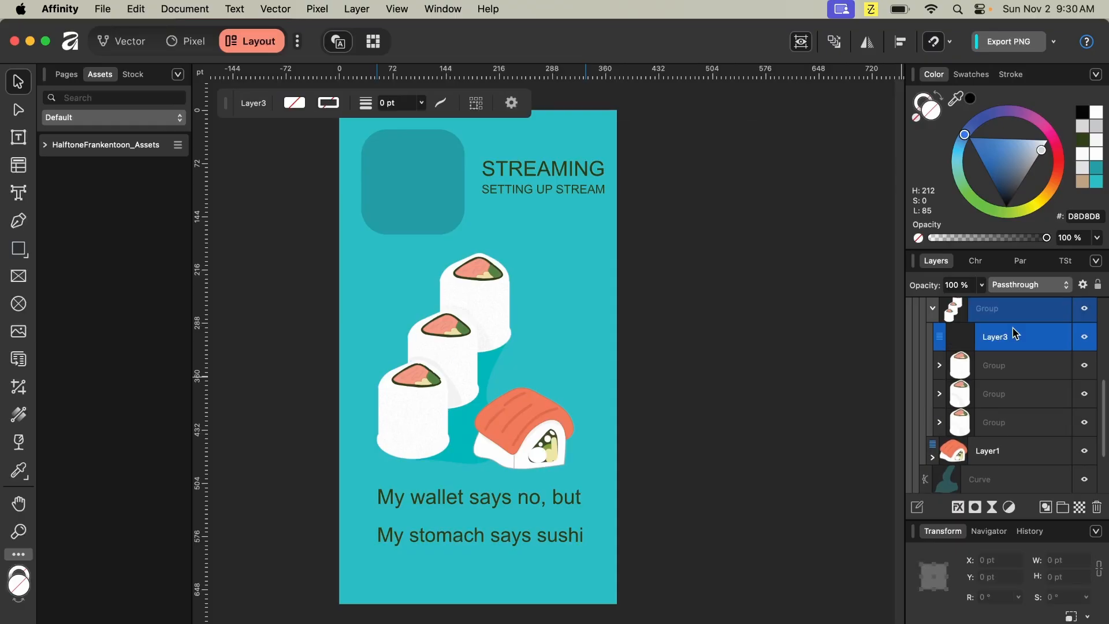
pyautogui.press('super+shift+z')
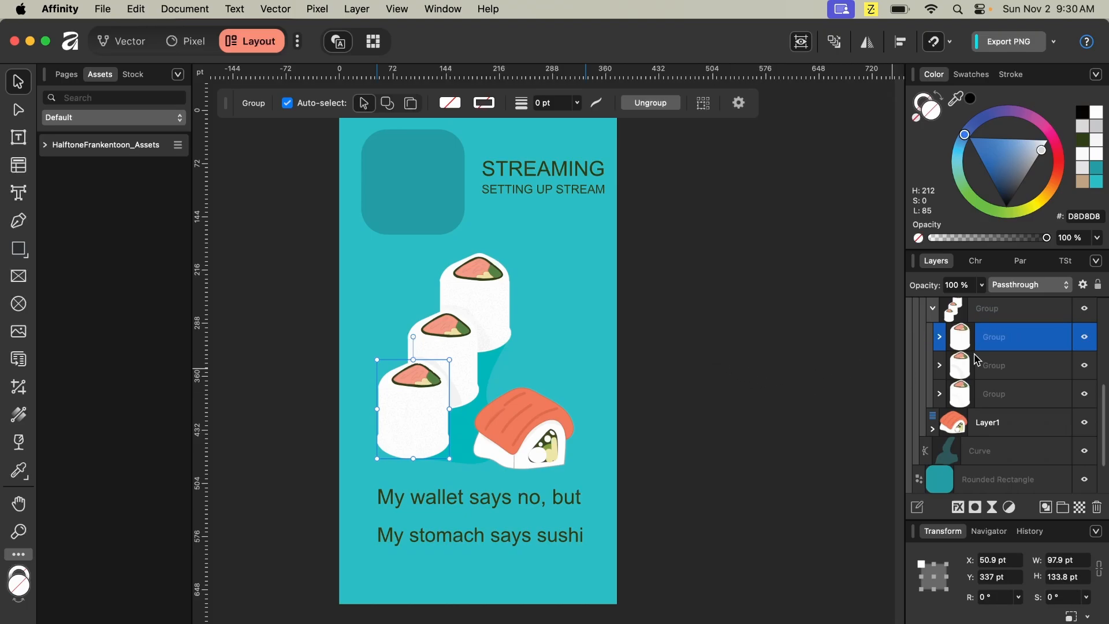
pyautogui.scroll(1, 977, 359)
pyautogui.click(931, 341)
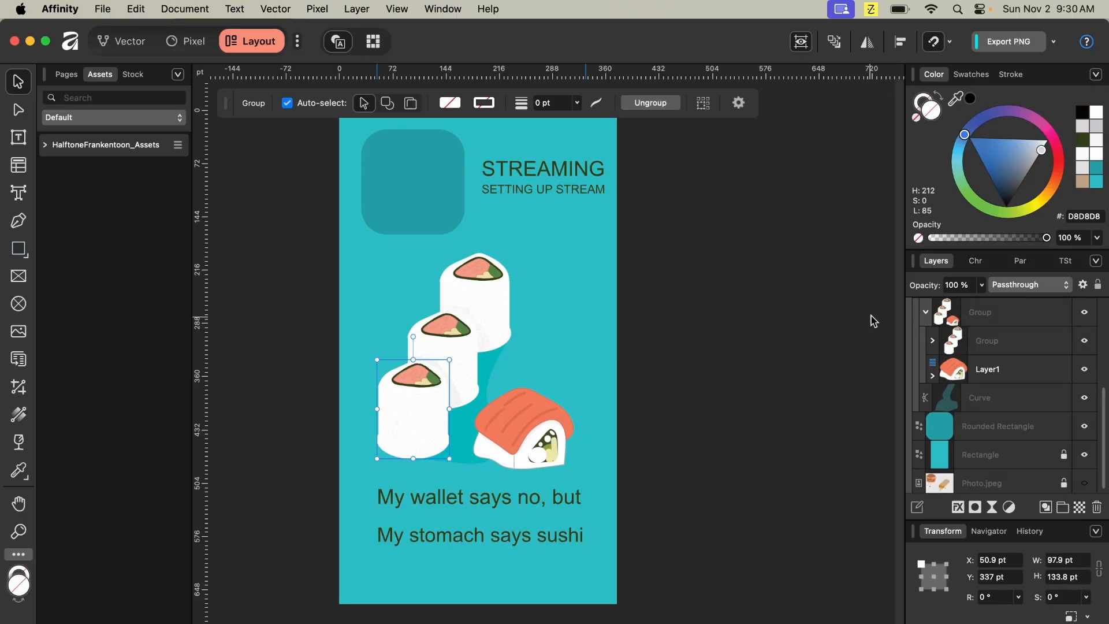
pyautogui.scroll(-1, 976, 348)
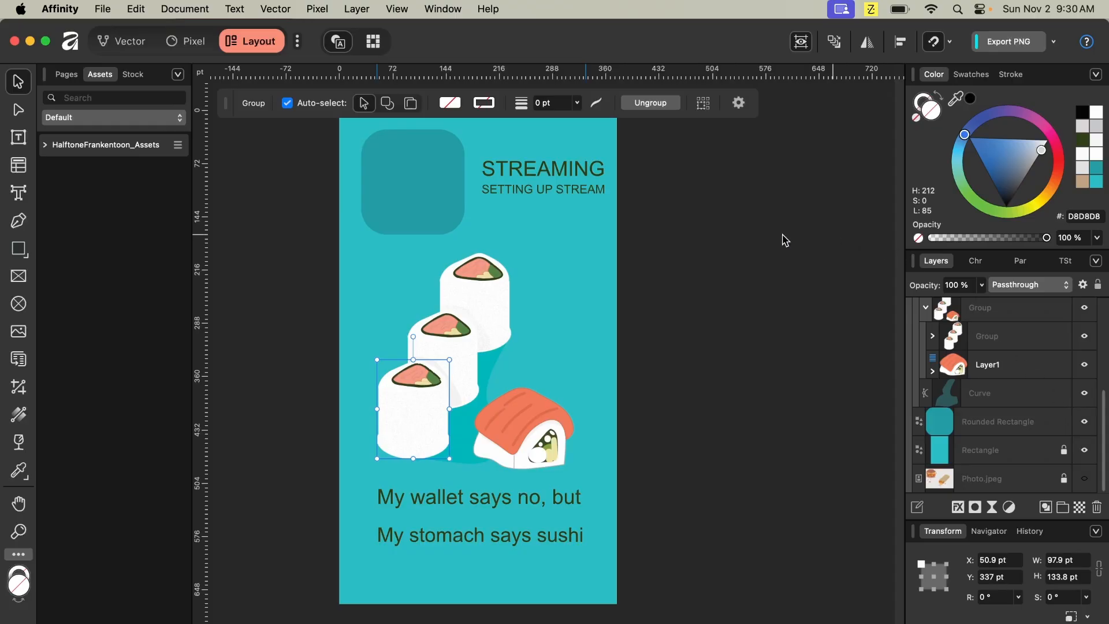
pyautogui.moveTo(377, 266); pyautogui.dragTo(604, 448)
pyautogui.click(336, 266)
pyautogui.moveTo(376, 254); pyautogui.dragTo(593, 456)
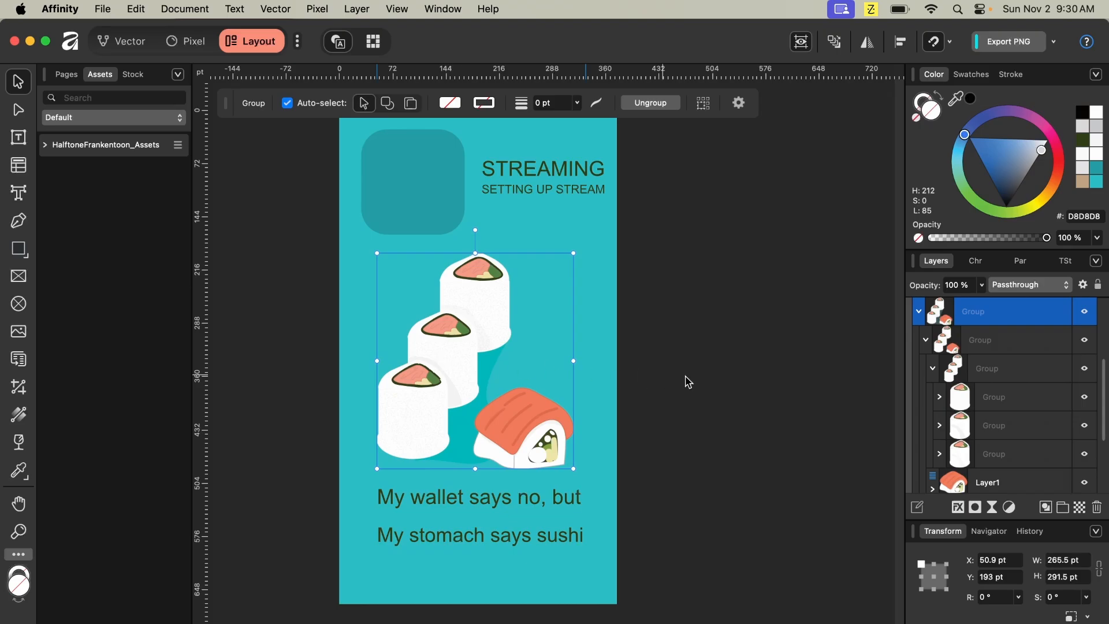
pyautogui.click(933, 369)
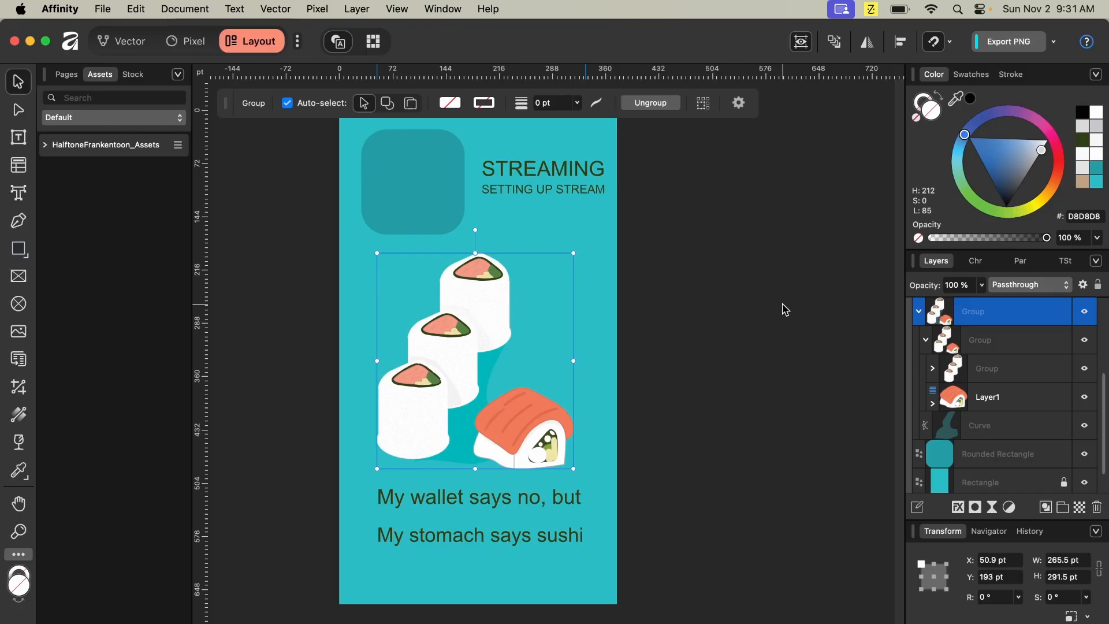
pyautogui.click(747, 267)
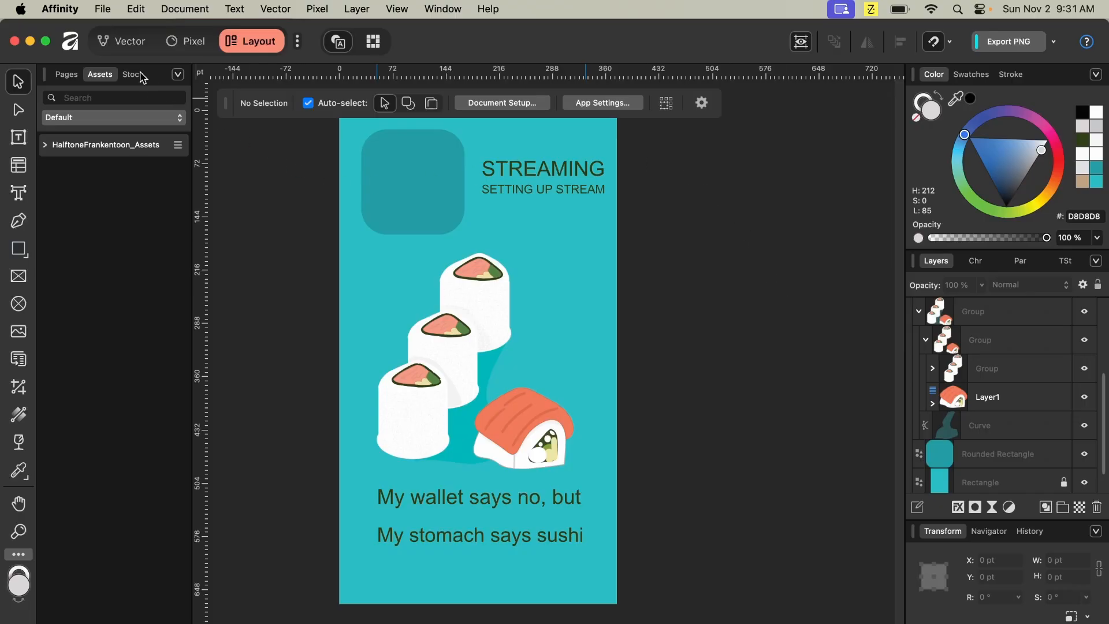
# - Switch to the Vector persona and show the Layers panel
pyautogui.click(131, 42)
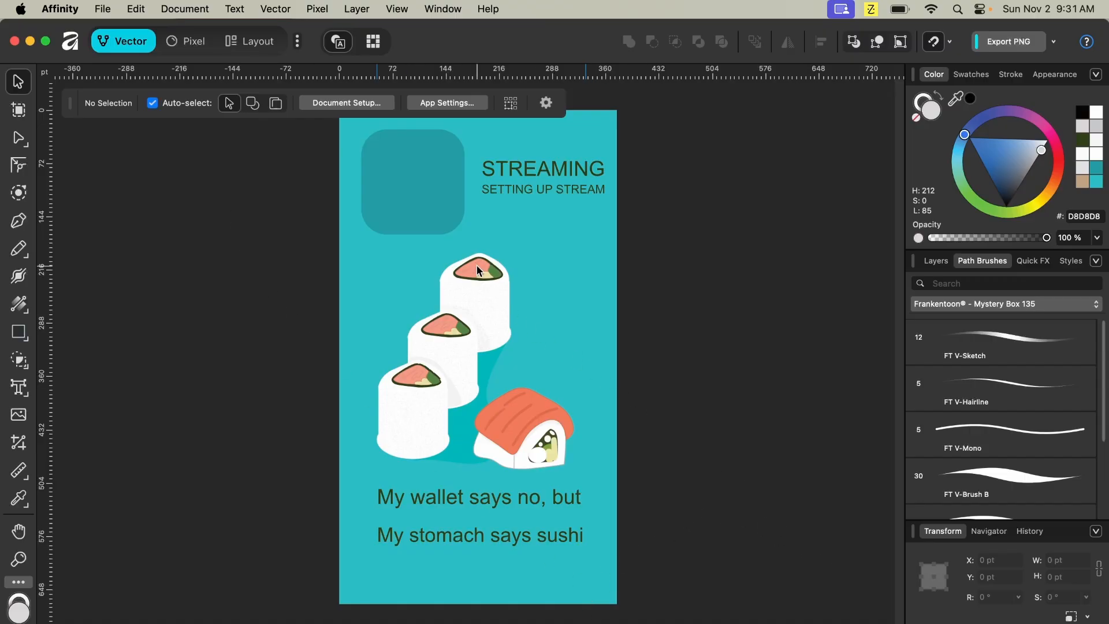
pyautogui.scroll(-3, 985, 433)
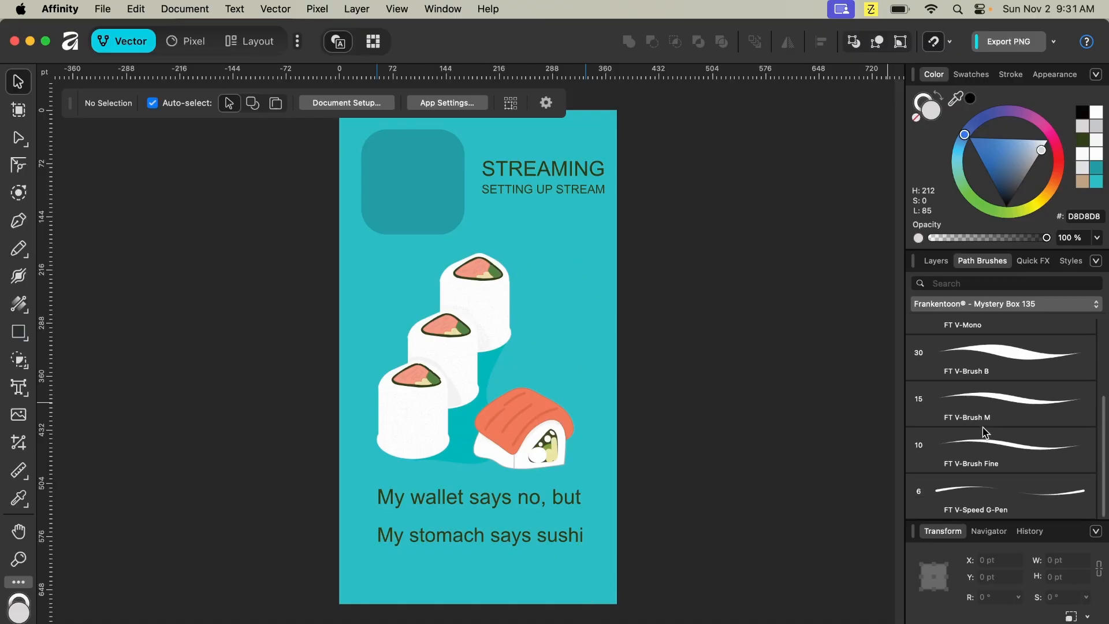
pyautogui.click(935, 261)
# - Unlock the Rectangle layer and lock the sushi group, Rounded Rectangle and wallet text layers
pyautogui.click(789, 485)
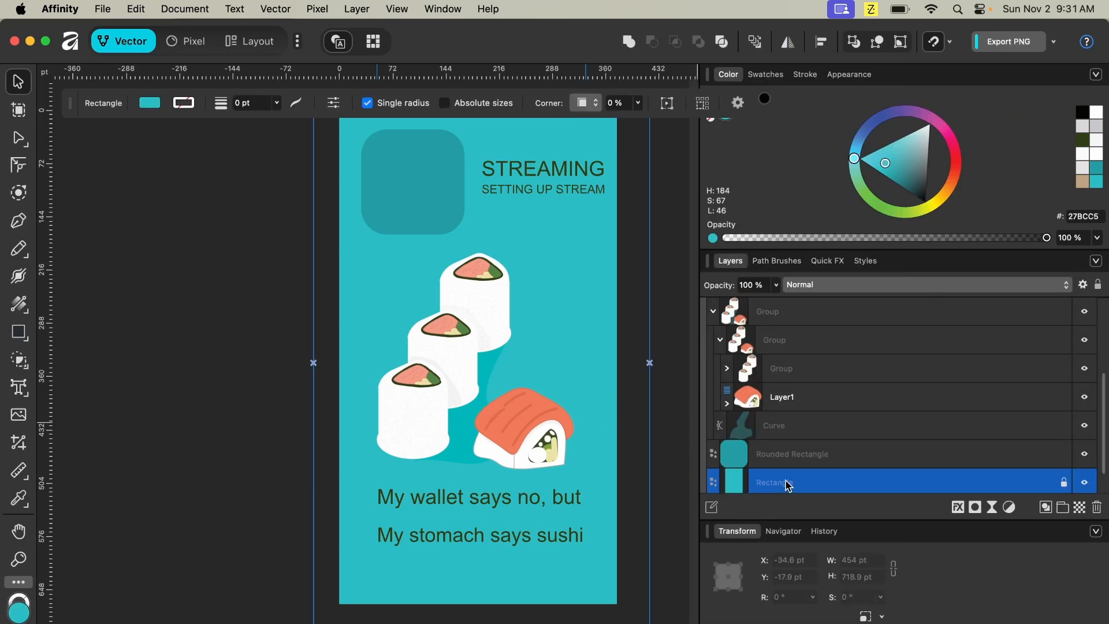
pyautogui.click(1064, 482)
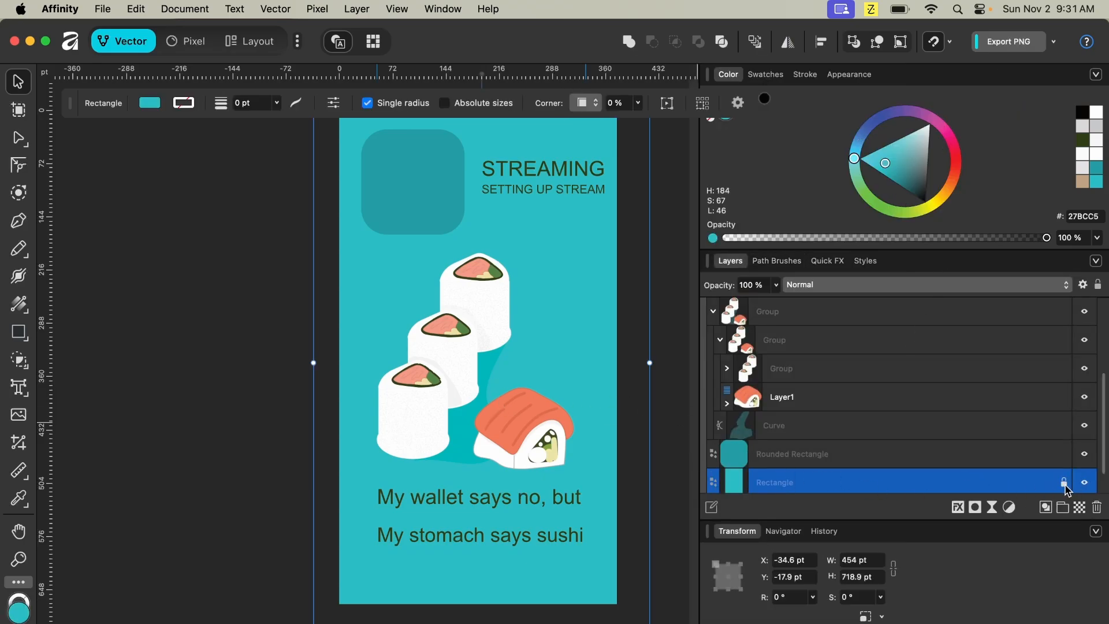
pyautogui.click(714, 315)
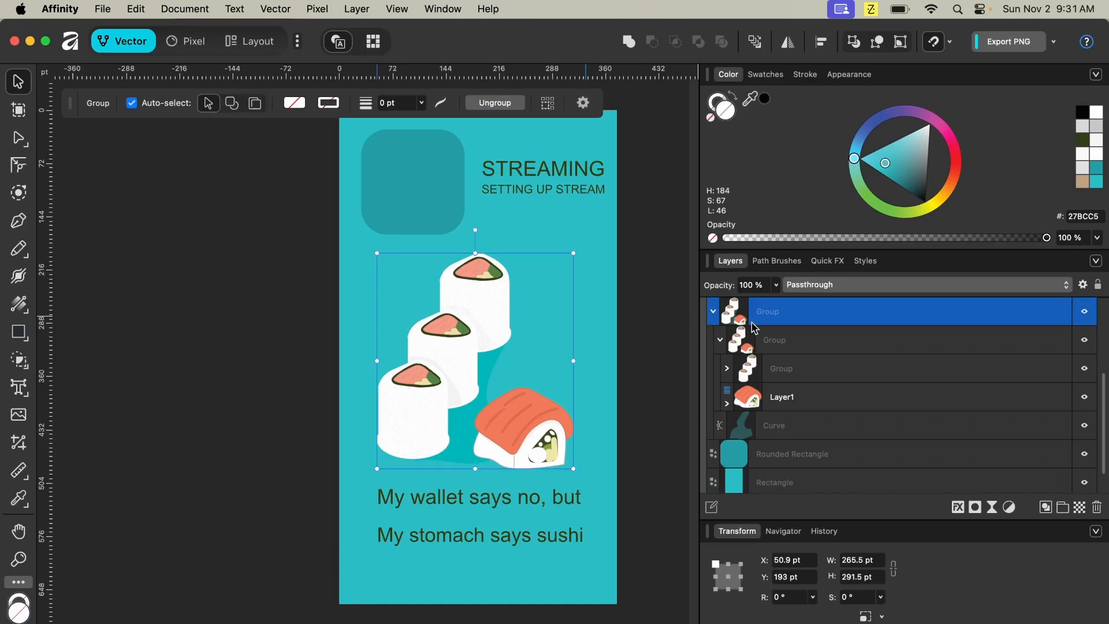
pyautogui.click(717, 316)
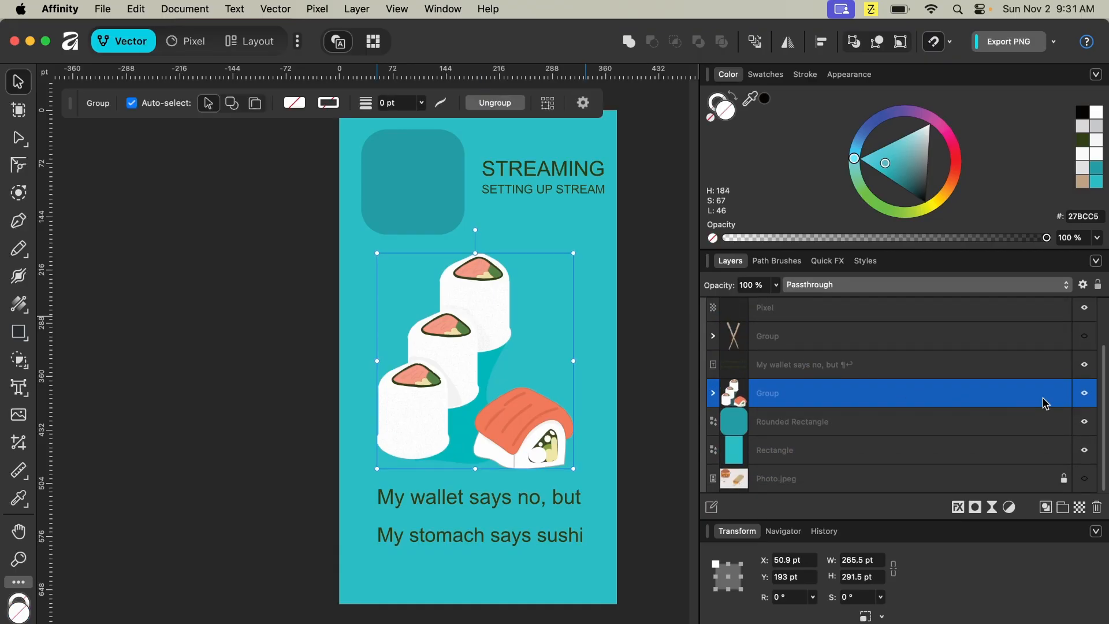
pyautogui.click(1063, 395)
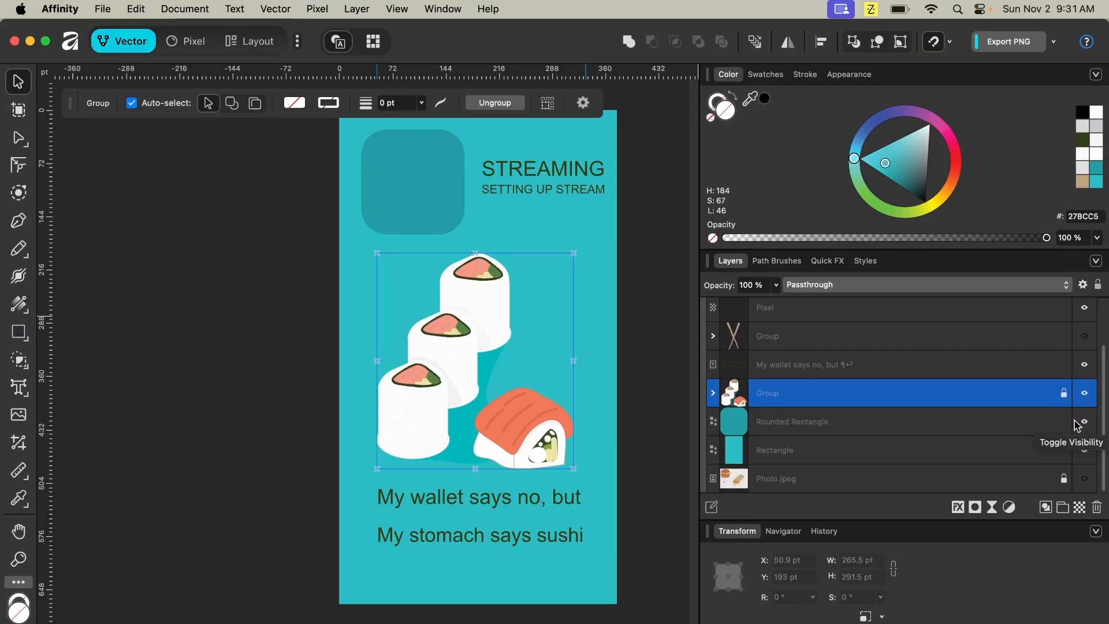
pyautogui.click(1065, 422)
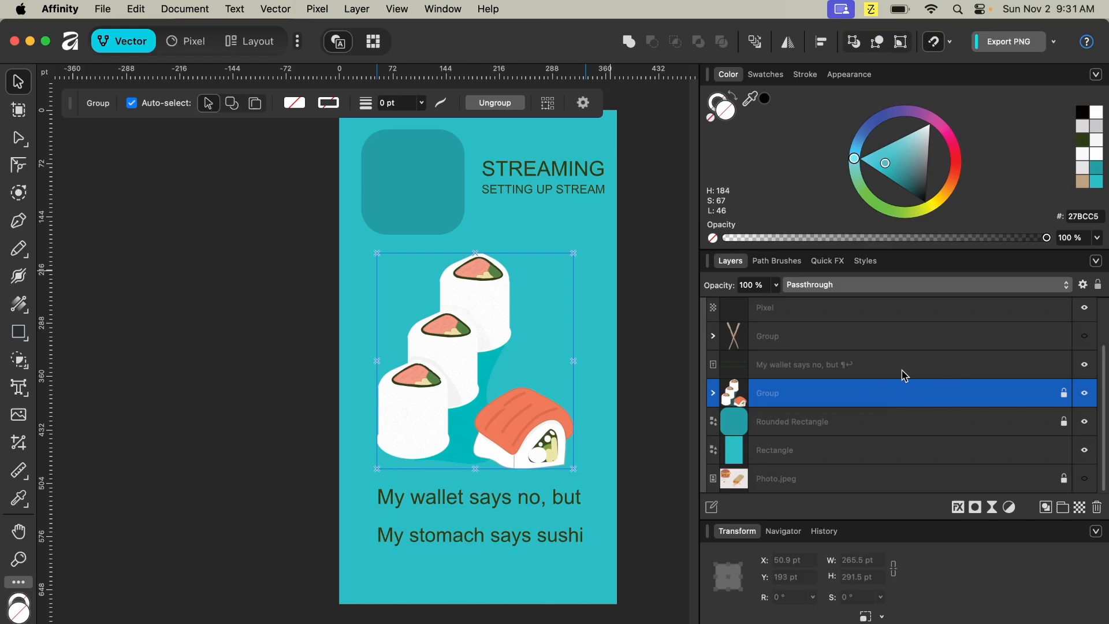
pyautogui.click(1064, 365)
# - Group the "My wallet says no, but" text layer together with the sushi group
pyautogui.click(782, 369)
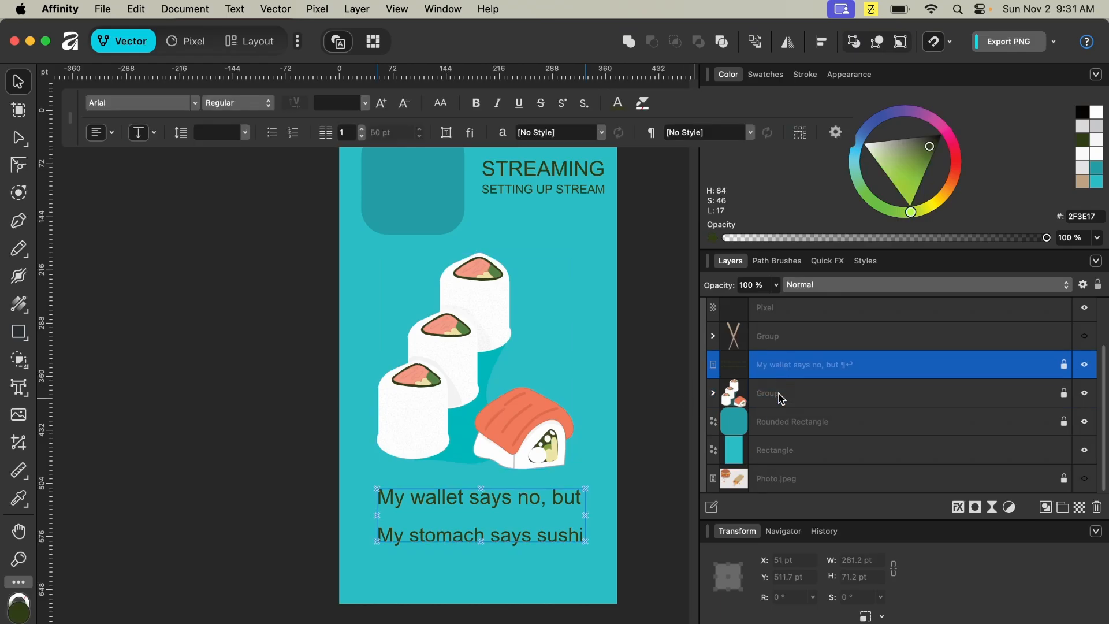
pyautogui.keyDown('shift'); pyautogui.click(783, 403); pyautogui.keyUp('shift')
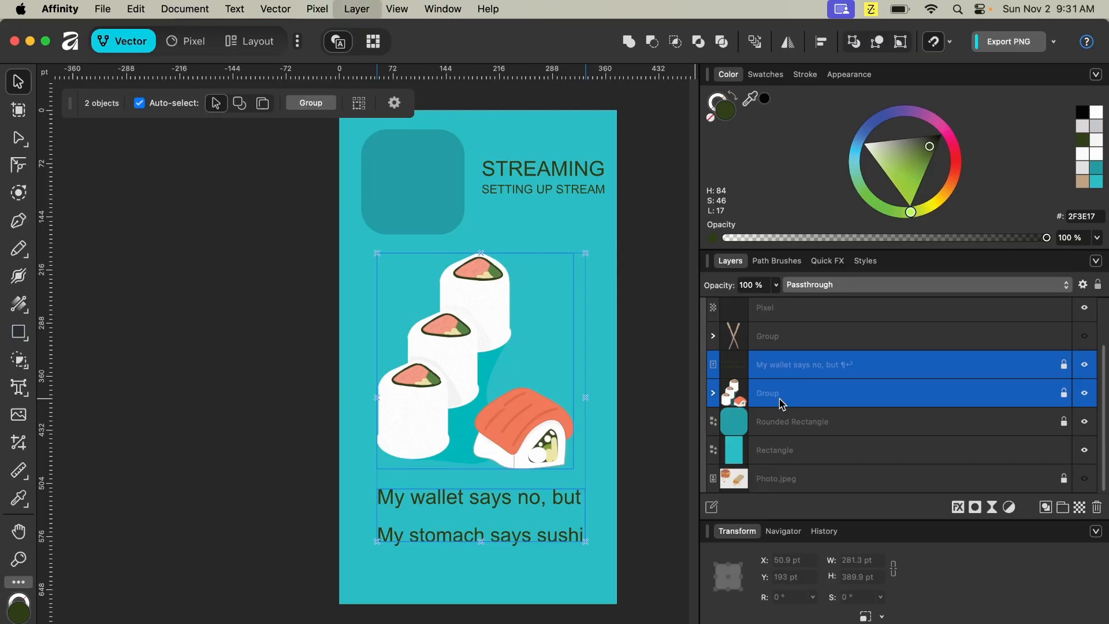
pyautogui.hotkey('ctrl', 'g')
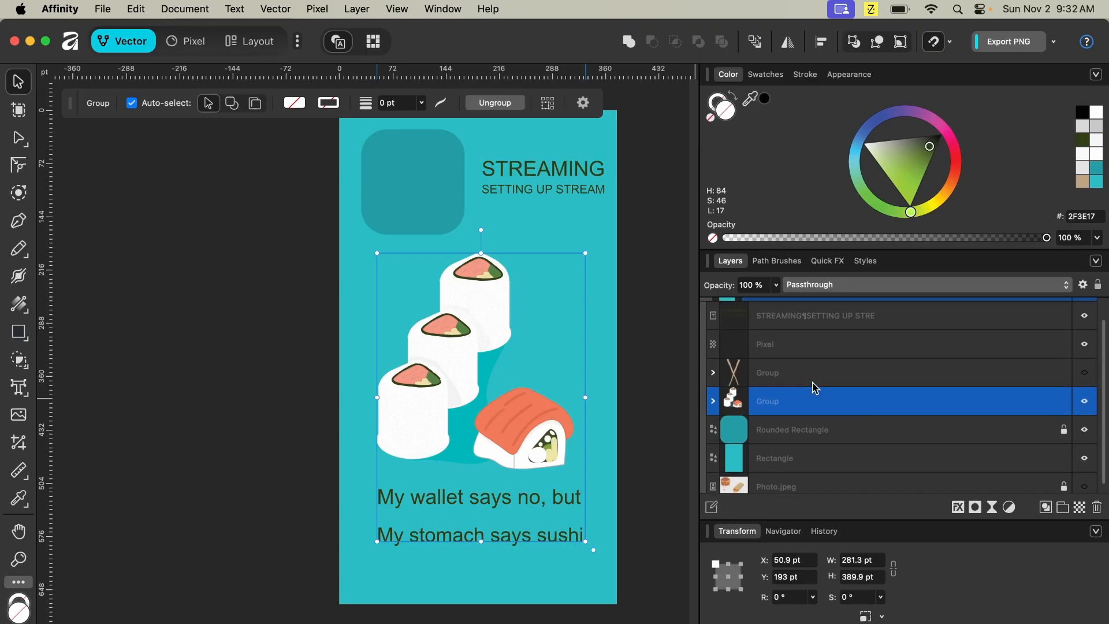
# - Delete the STREAMING text layer and the Pixel layer
pyautogui.scroll(2, 816, 384)
pyautogui.click(820, 338)
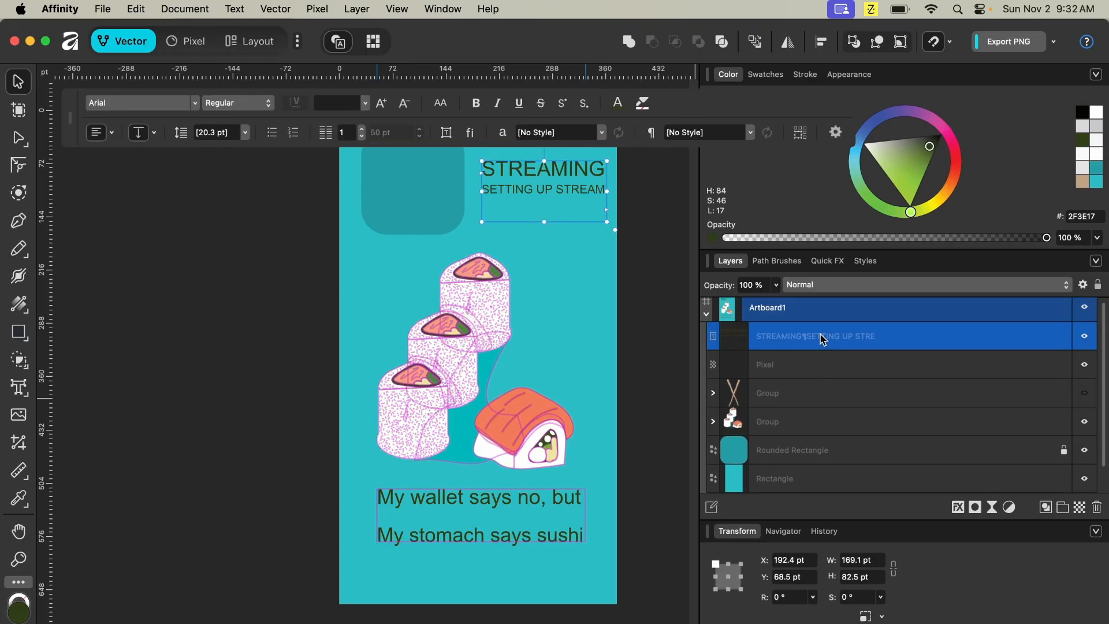
pyautogui.press('Delete')
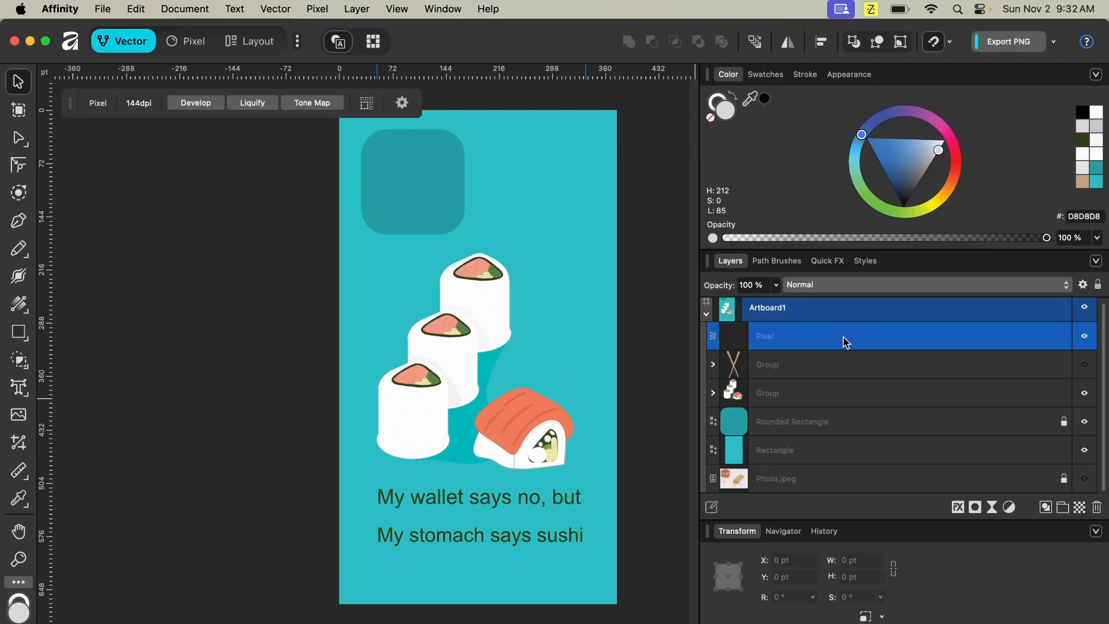
pyautogui.press('Delete')
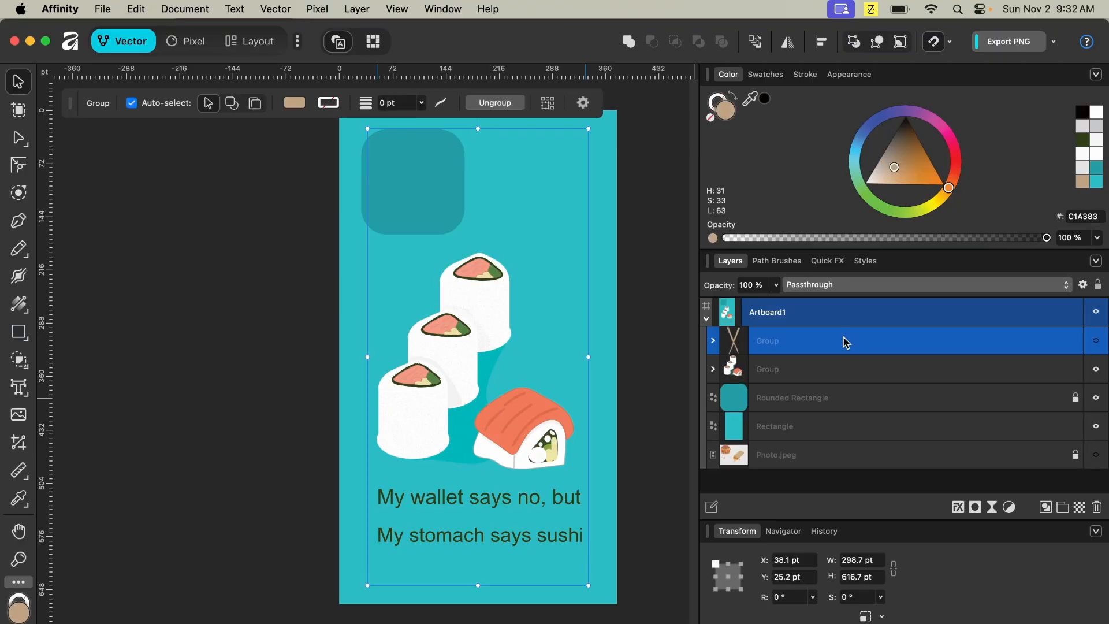
# - Select the background Rectangle layer and nudge the rectangle slightly sideways
pyautogui.click(826, 428)
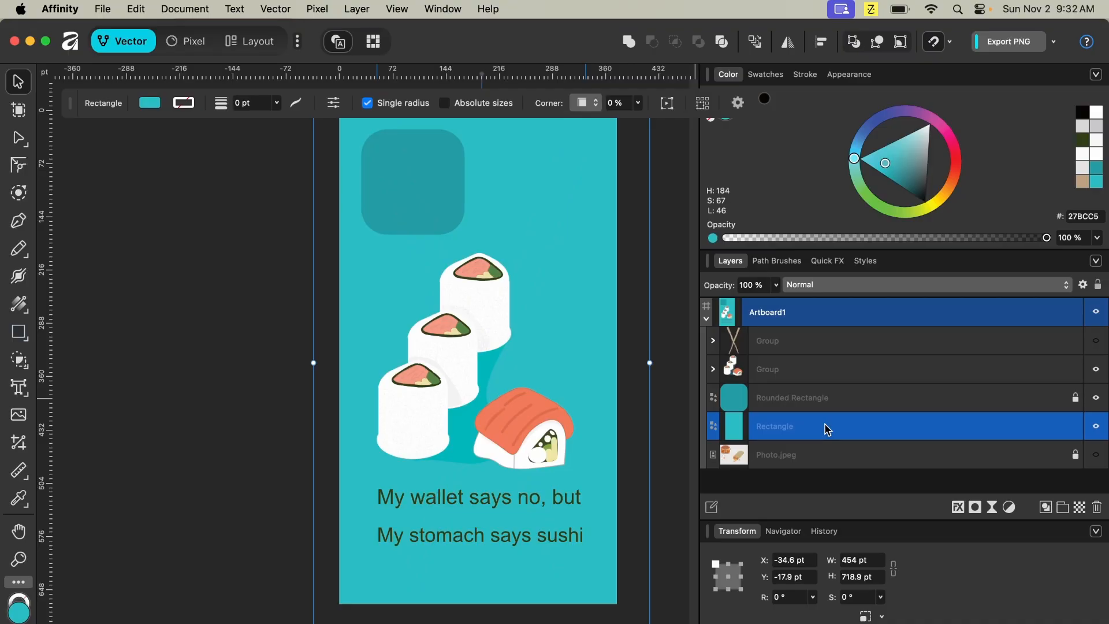
pyautogui.hscroll(5, 620, 384)
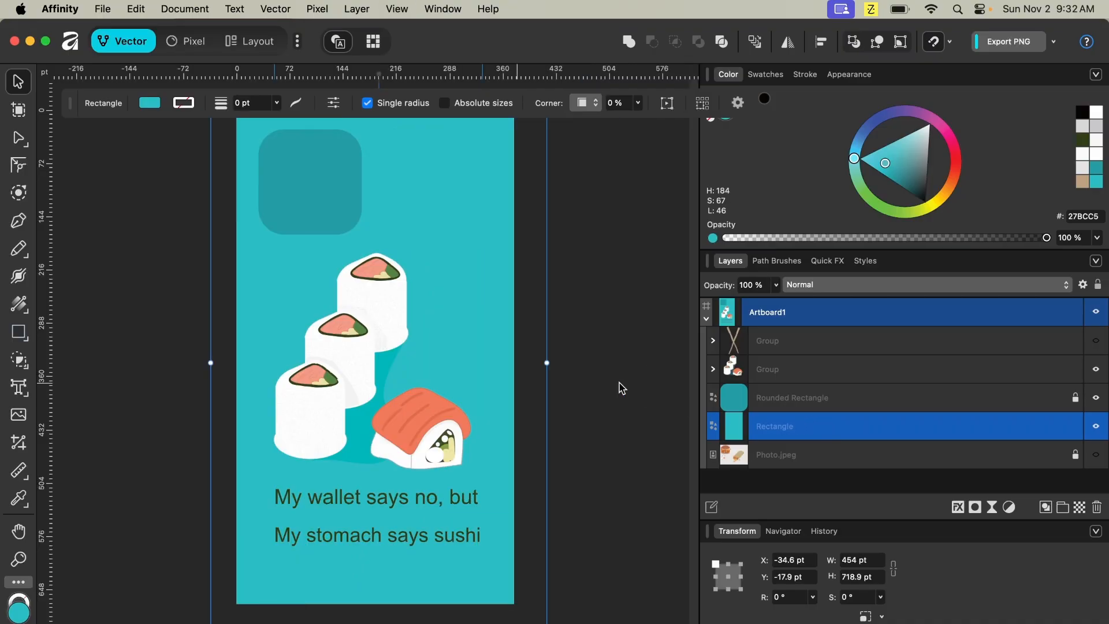
pyautogui.press('super+minus')
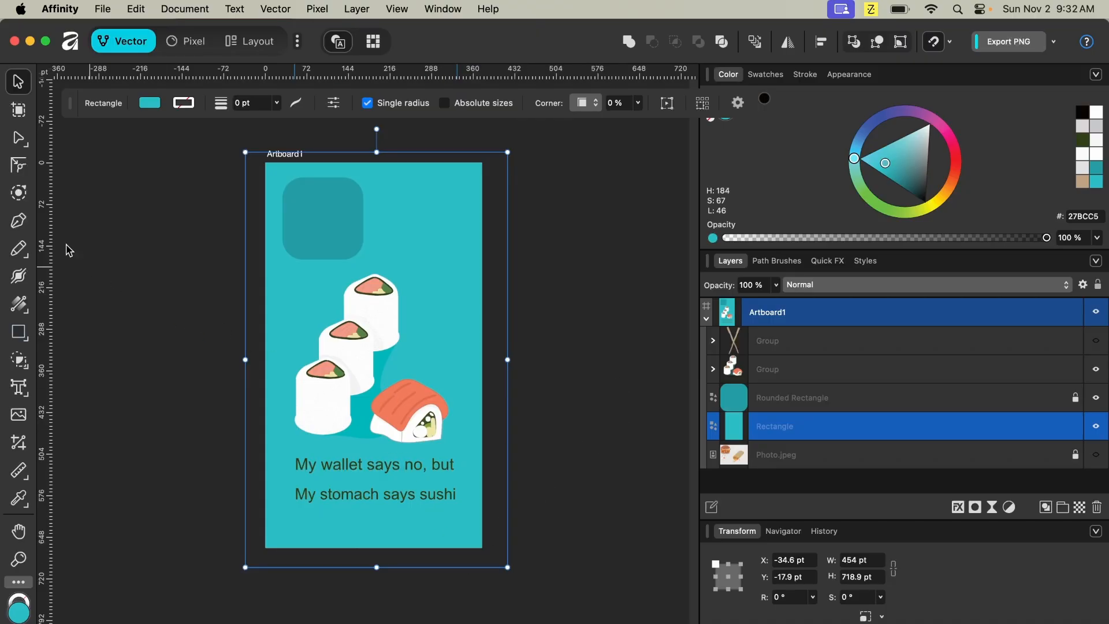
pyautogui.click(620, 300)
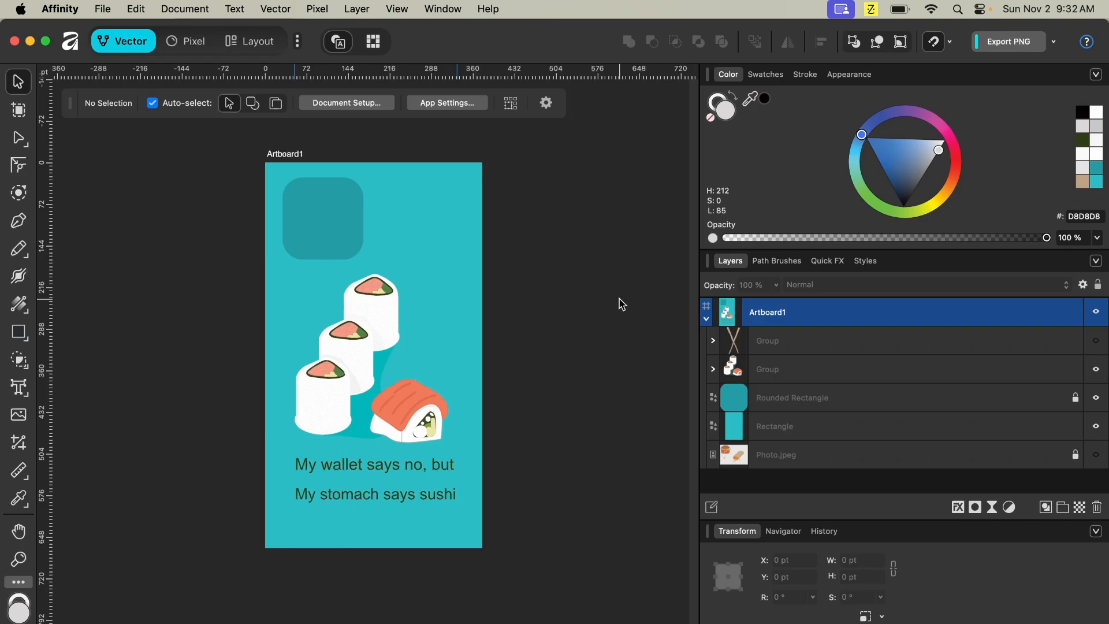
pyautogui.click(777, 419)
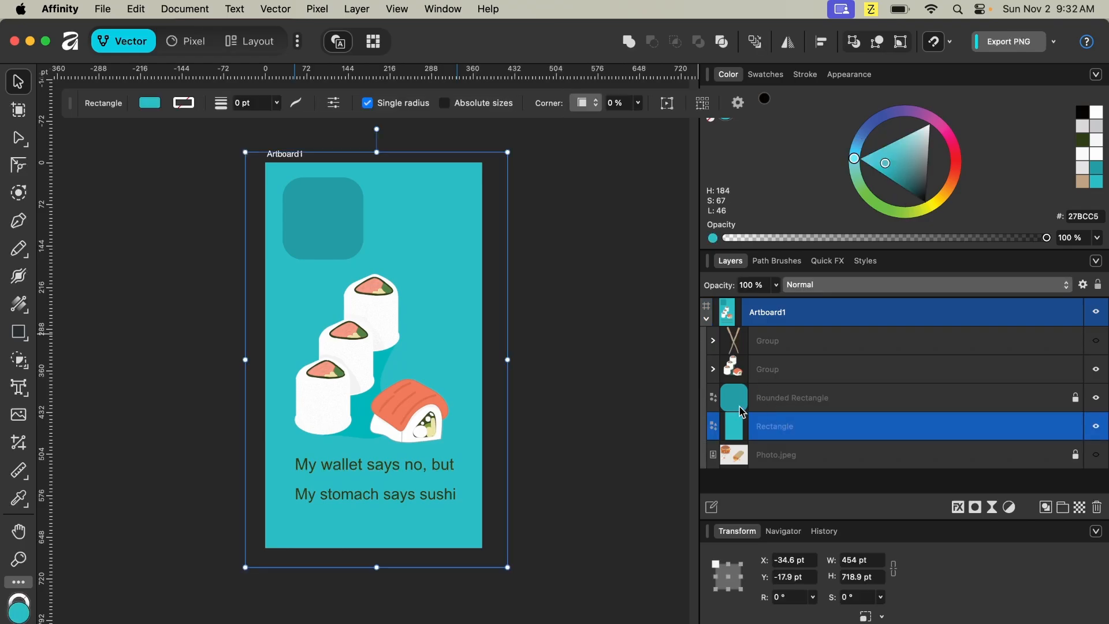
pyautogui.moveTo(435, 275)
pyautogui.mouseDown()
pyautogui.moveTo(471, 252)
pyautogui.moveTo(433, 315)
pyautogui.moveTo(447, 273)
pyautogui.mouseUp()
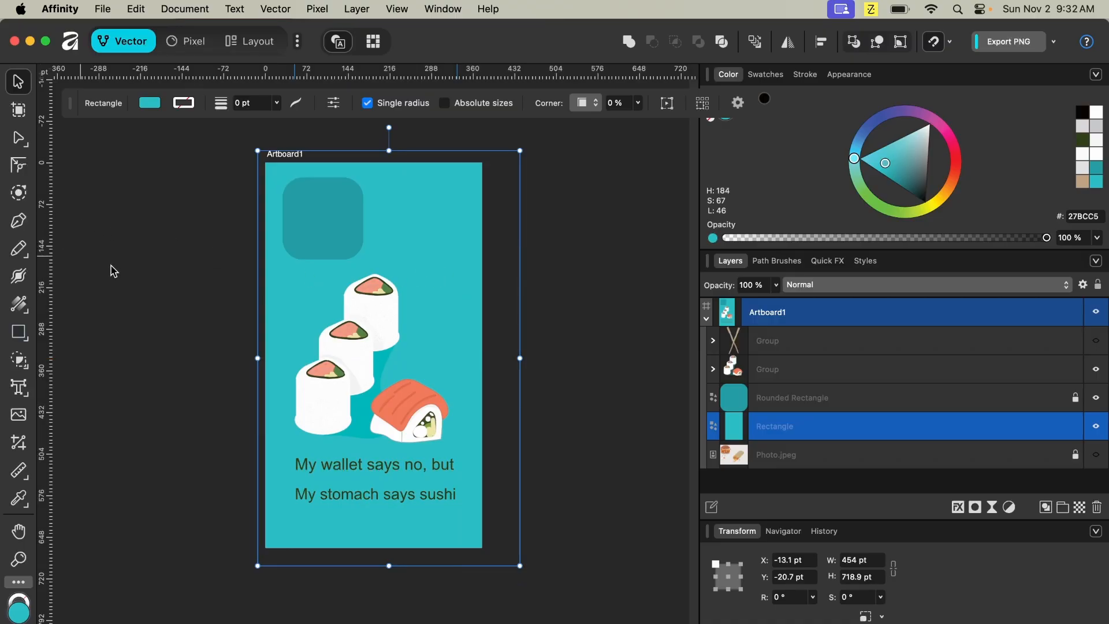
pyautogui.press('p')
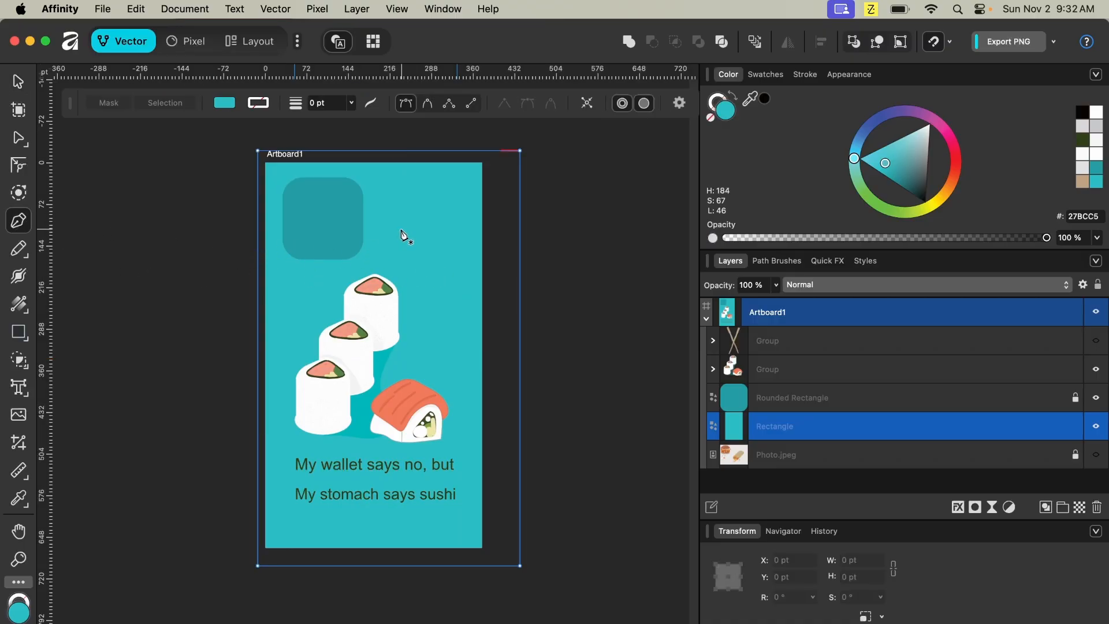
pyautogui.click(389, 212)
pyautogui.click(389, 246)
pyautogui.click(443, 260)
pyautogui.click(448, 218)
pyautogui.click(398, 200)
pyautogui.press('Escape')
pyautogui.press('v')
pyautogui.moveTo(421, 238)
pyautogui.mouseDown()
pyautogui.moveTo(467, 169)
pyautogui.moveTo(455, 227)
pyautogui.moveTo(439, 217)
pyautogui.moveTo(420, 232)
pyautogui.mouseUp()
pyautogui.press('Delete')
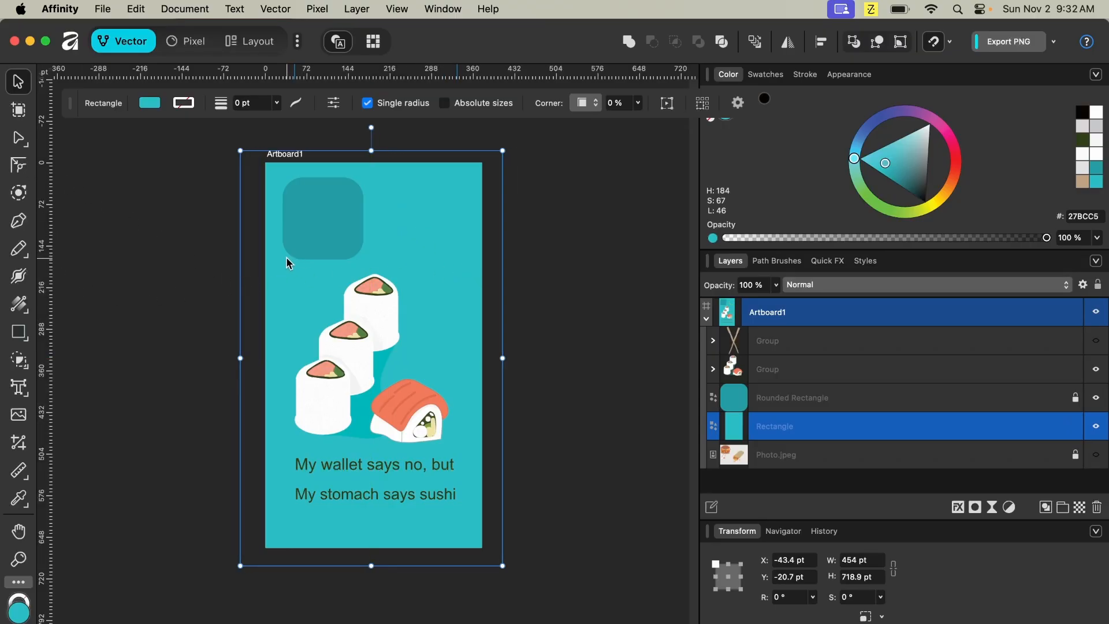
# - Apply a vertical linear gradient fill from top to bottom of the background rectangle with the Gradient tool
pyautogui.press('g')
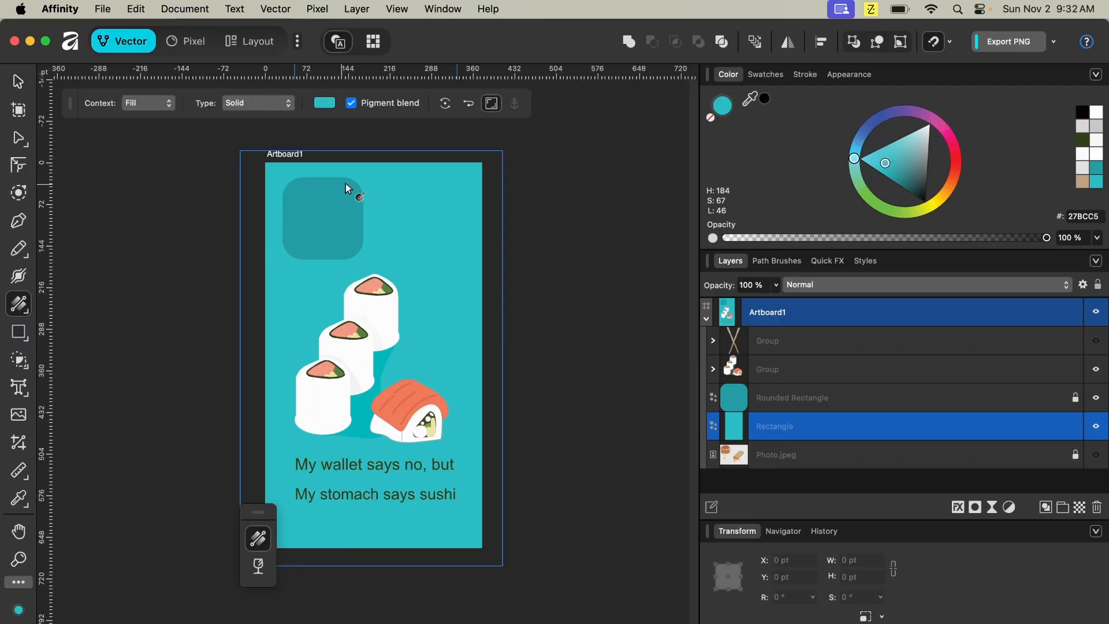
pyautogui.moveTo(385, 163); pyautogui.dragTo(391, 148)
pyautogui.click(392, 148)
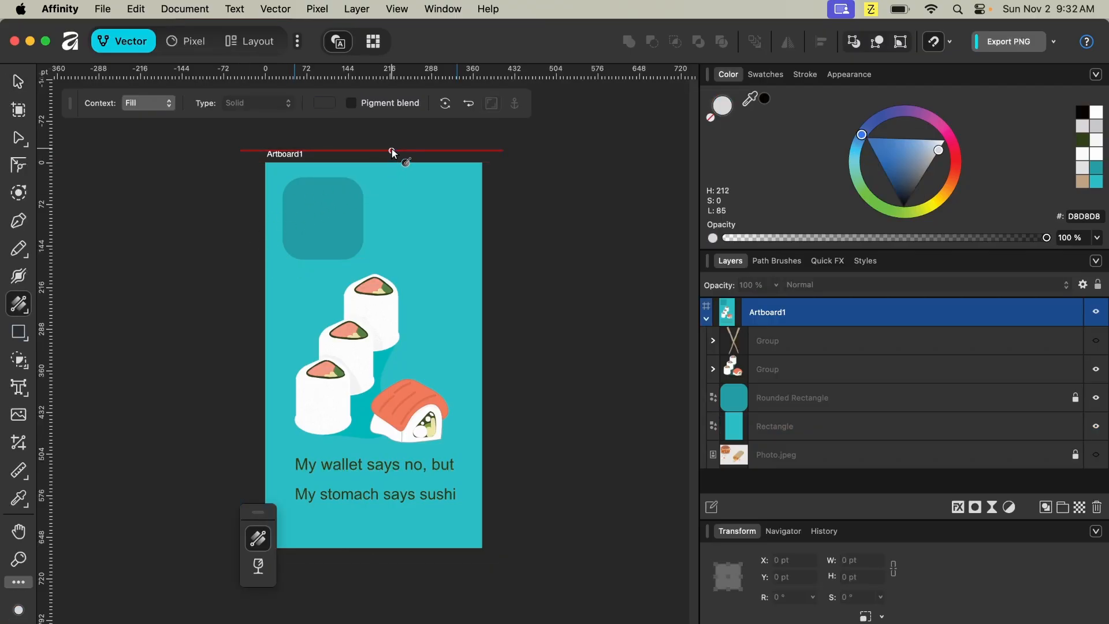
pyautogui.click(834, 424)
pyautogui.moveTo(392, 151); pyautogui.dragTo(426, 556)
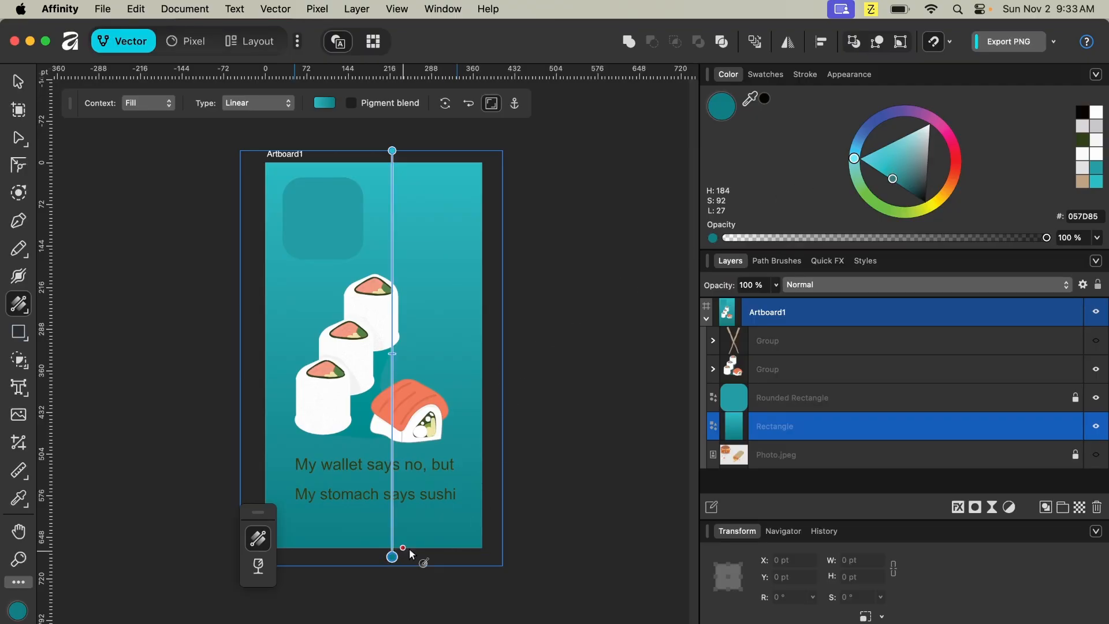
# - Colour the bottom gradient stop dark blue 130585 and add a teal stop placed near the text
pyautogui.moveTo(935, 189); pyautogui.dragTo(860, 57)
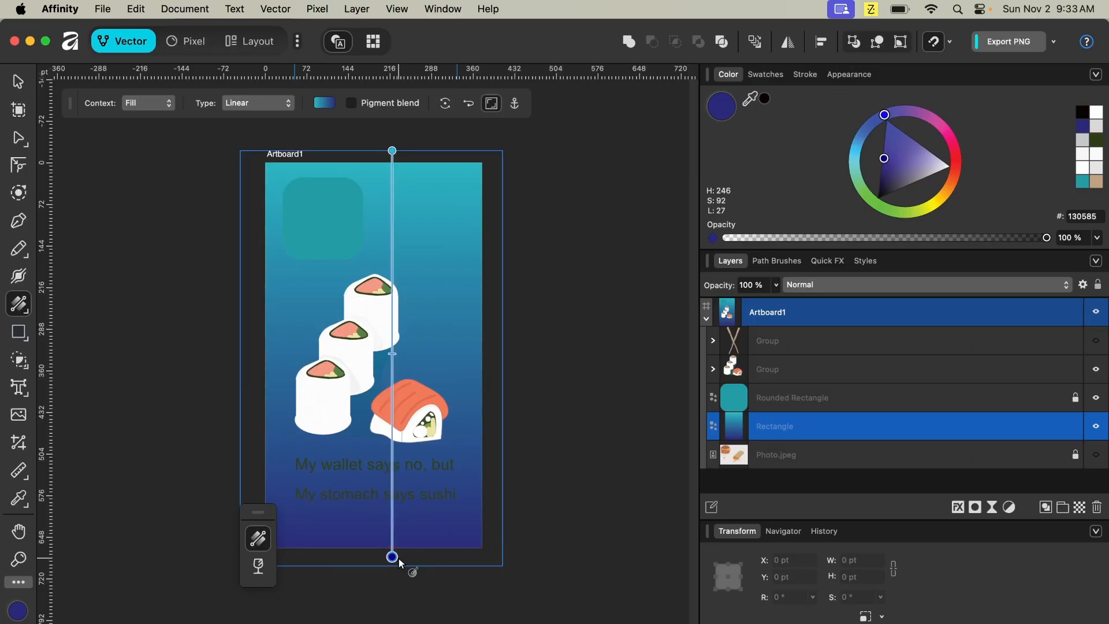
pyautogui.click(393, 425)
pyautogui.moveTo(411, 427); pyautogui.dragTo(417, 449)
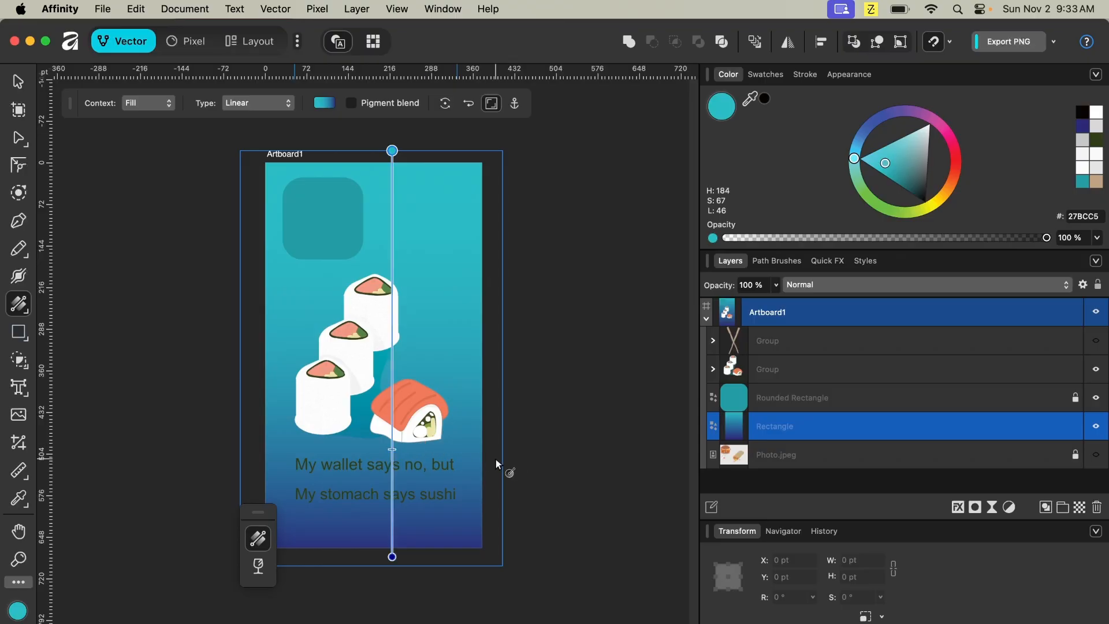
pyautogui.moveTo(392, 449); pyautogui.dragTo(393, 465)
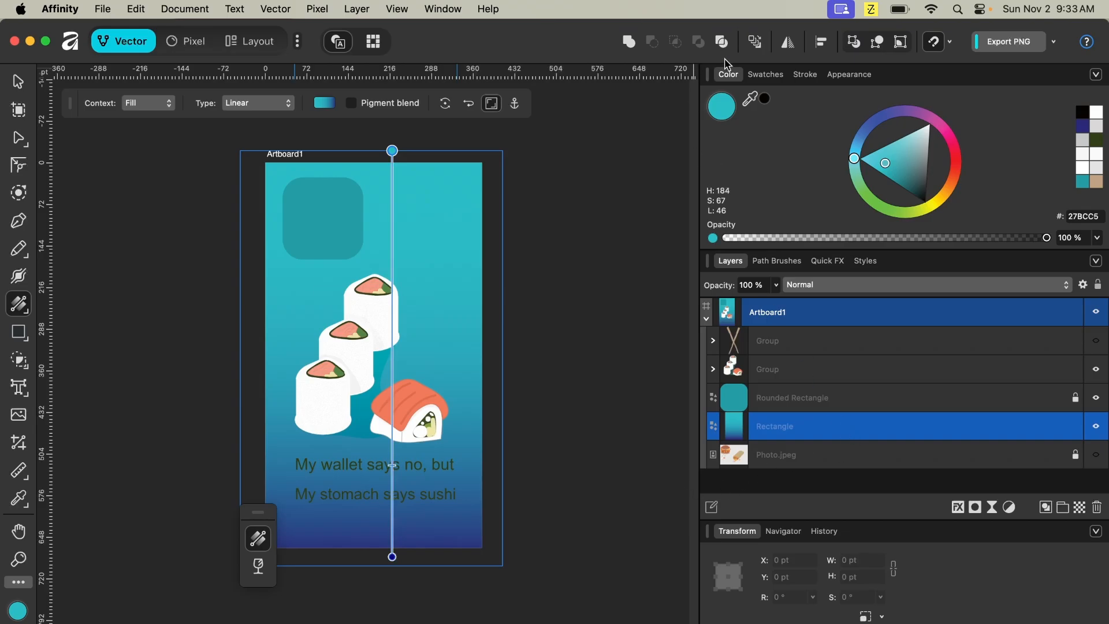
# - Flip the gradient background rectangle vertically so the dark blue is at the top
pyautogui.rightClick(817, 426)
pyautogui.rightClick(450, 368)
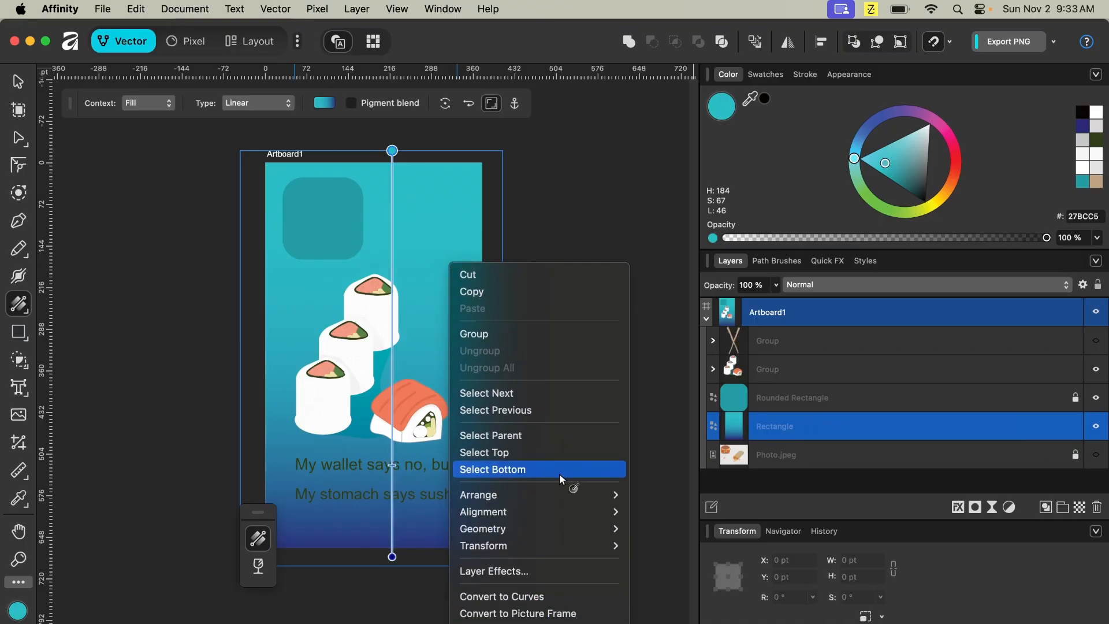
pyautogui.moveTo(560, 542)
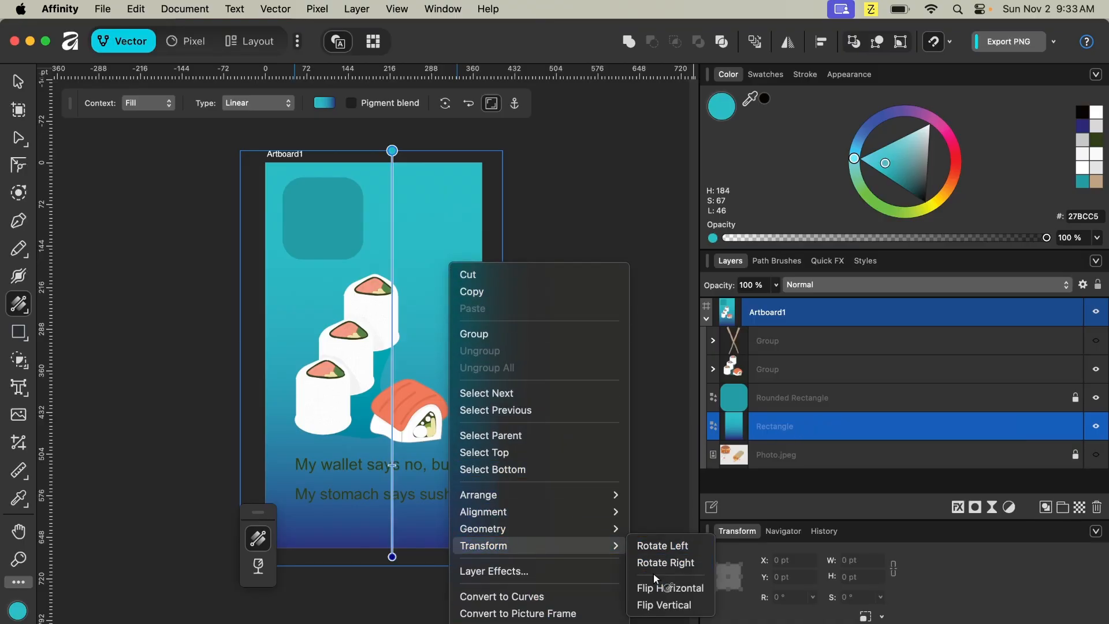
pyautogui.click(663, 605)
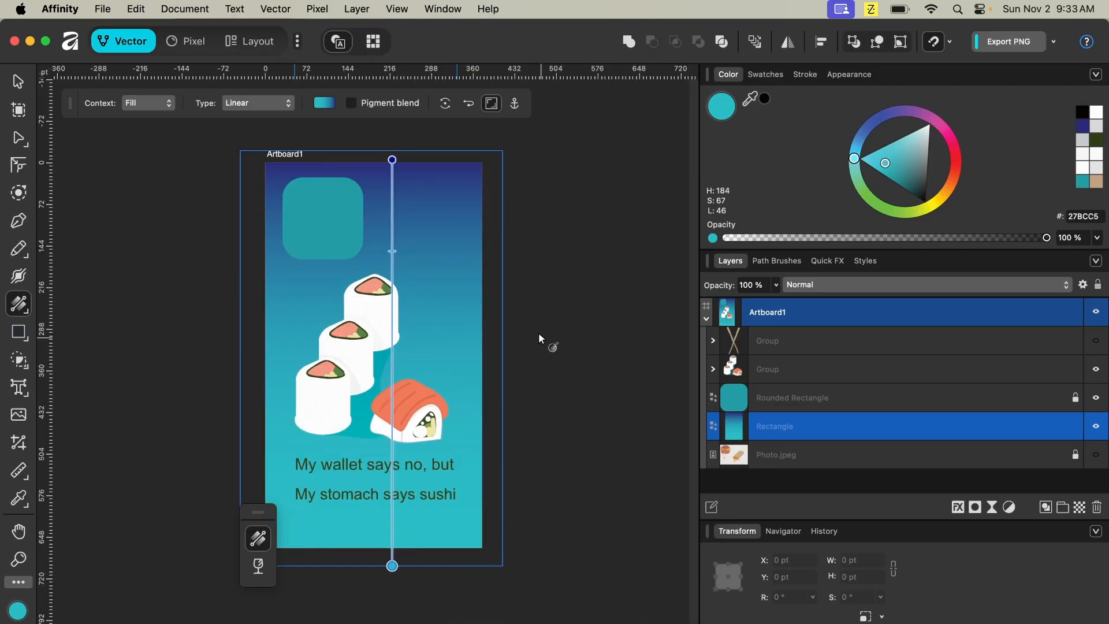
pyautogui.click(790, 44)
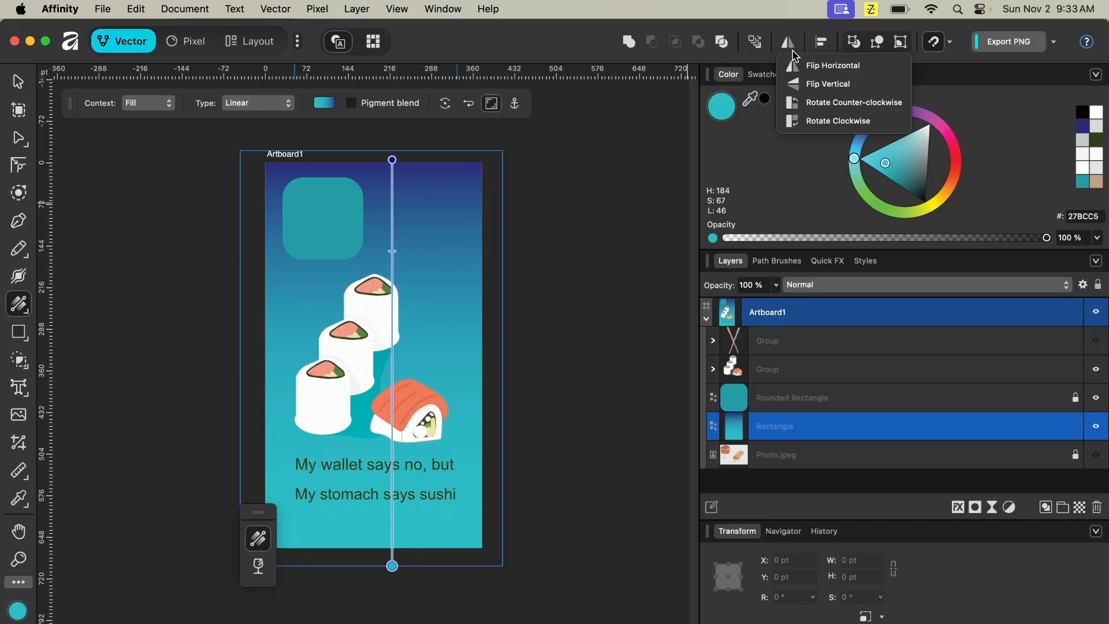
pyautogui.click(804, 84)
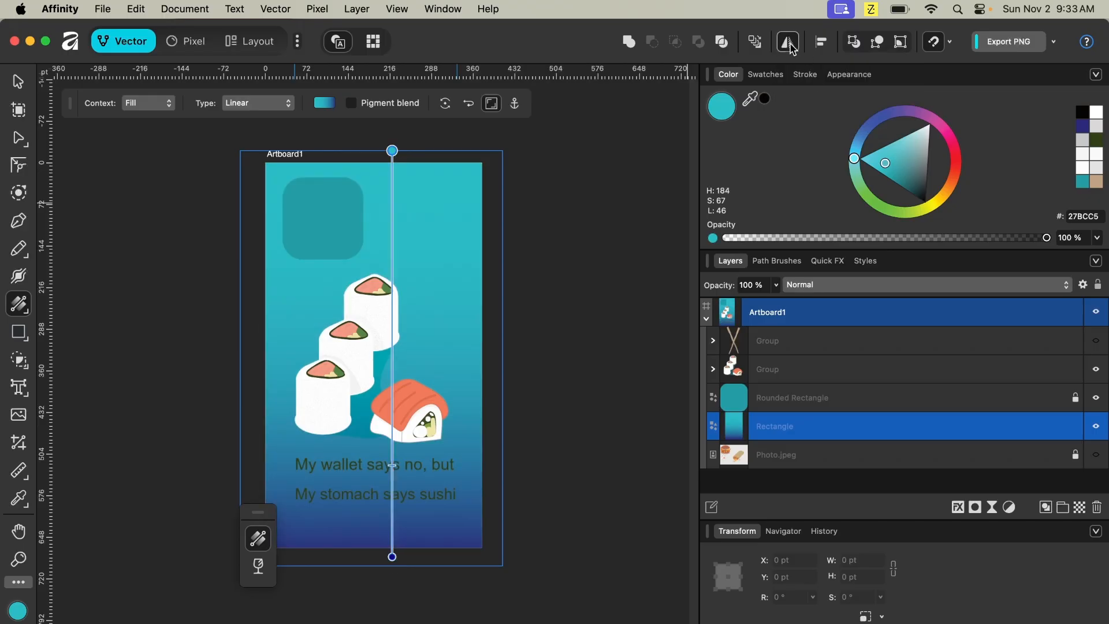
pyautogui.click(790, 42)
pyautogui.click(804, 84)
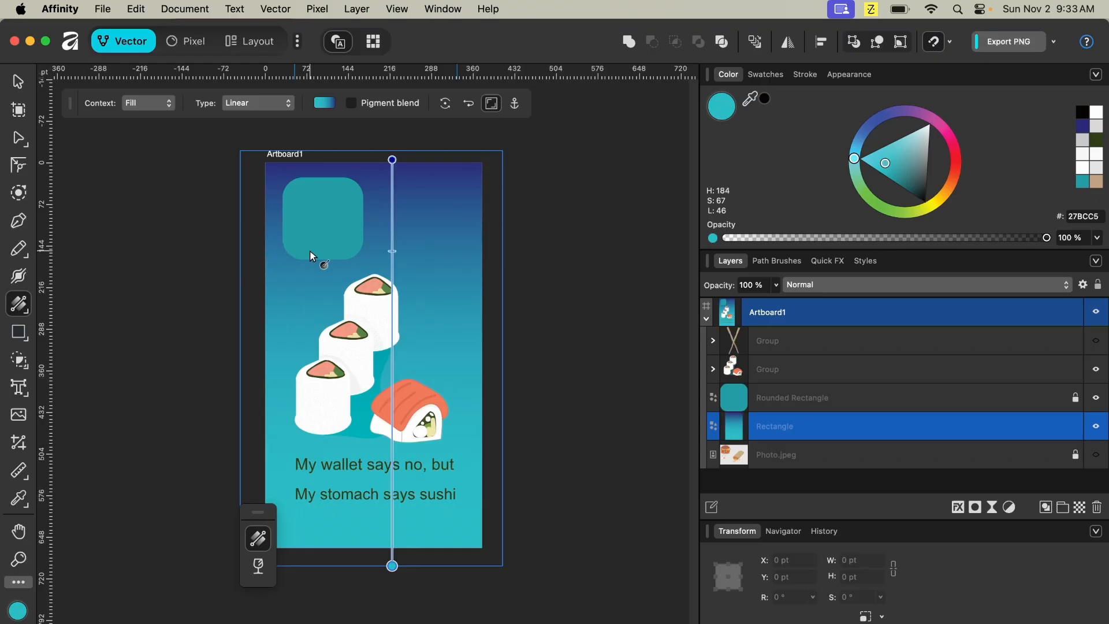
# - Try a top-to-bottom transparency gradient on the background rectangle with the Transparency tool, then undo it
pyautogui.press('v')
pyautogui.press('g')
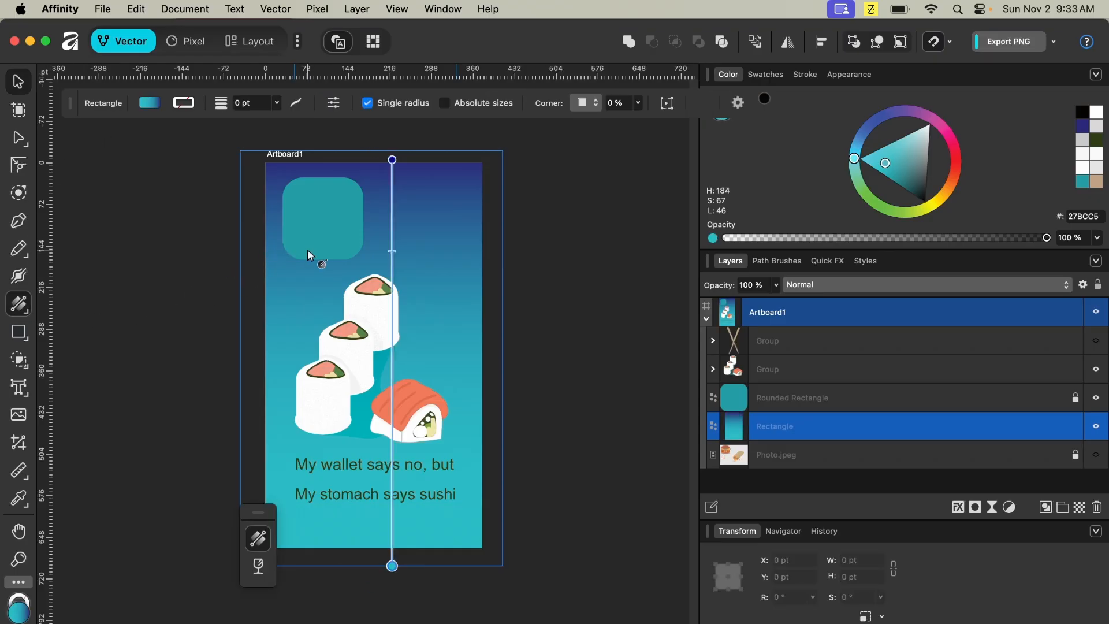
pyautogui.moveTo(256, 518); pyautogui.dragTo(155, 322)
pyautogui.click(159, 375)
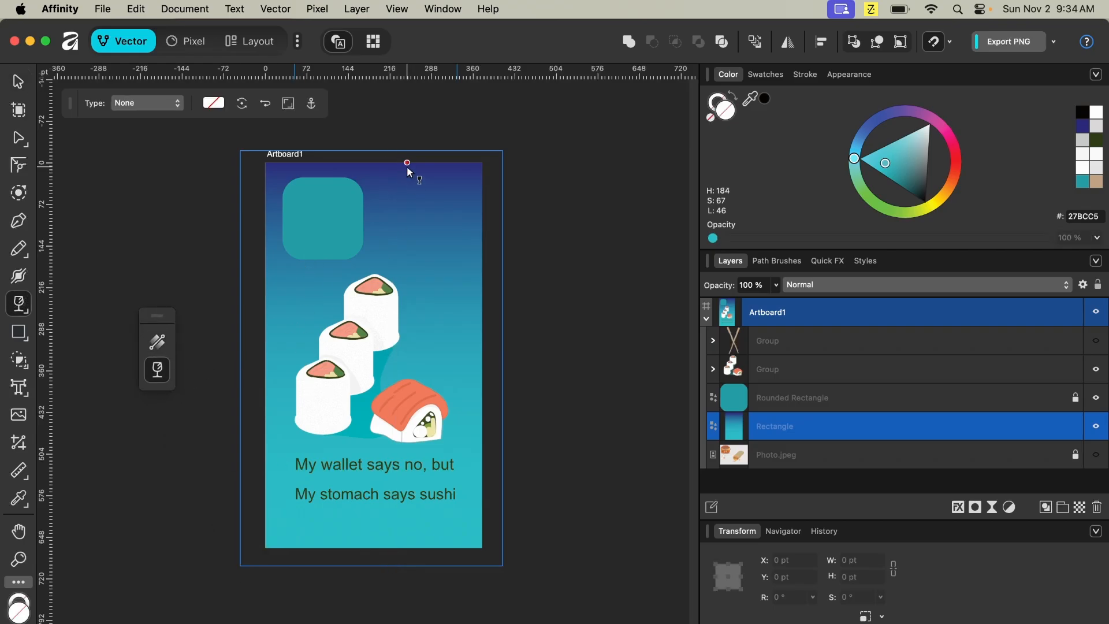
pyautogui.moveTo(407, 163); pyautogui.dragTo(422, 543)
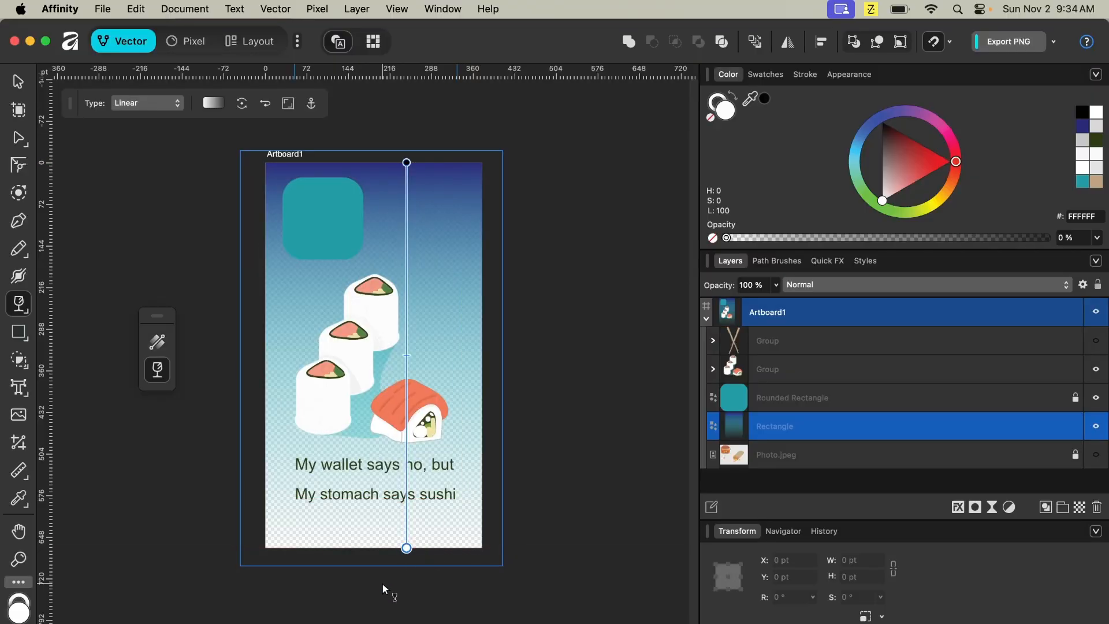
pyautogui.scroll(2, 383, 589)
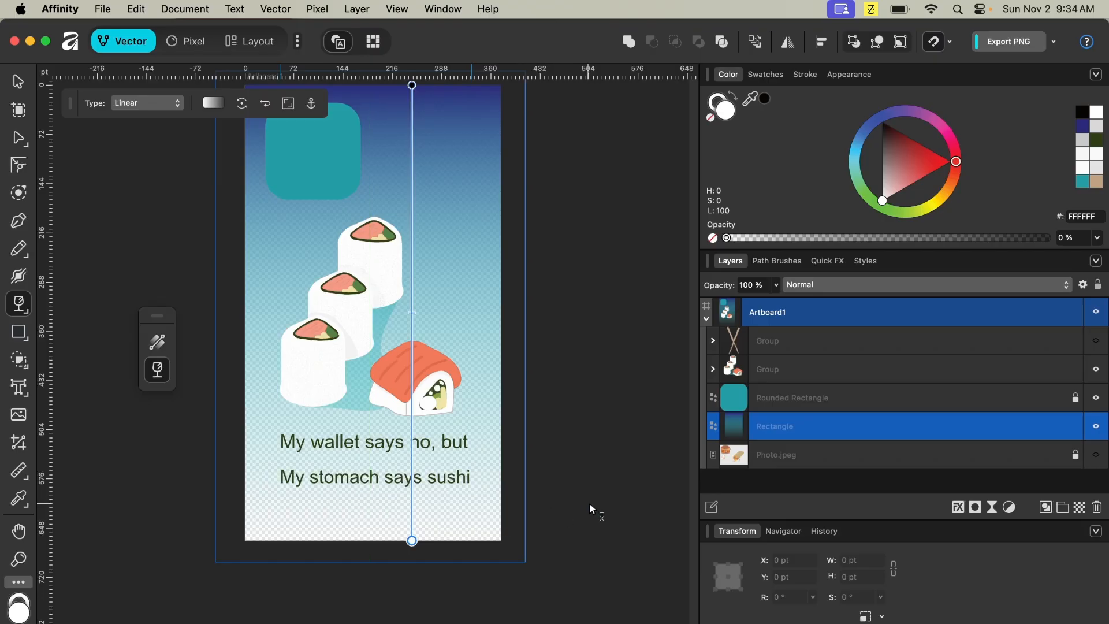
pyautogui.press('super+z')
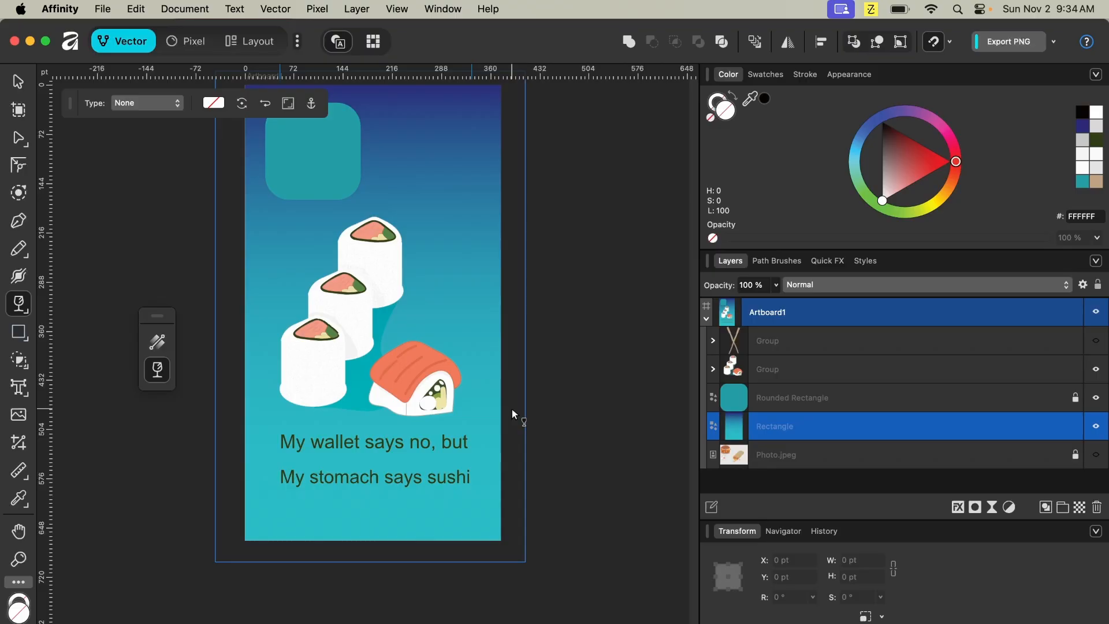
# - Draw a star about 160 pt wide near the top right of the poster
pyautogui.press('m')
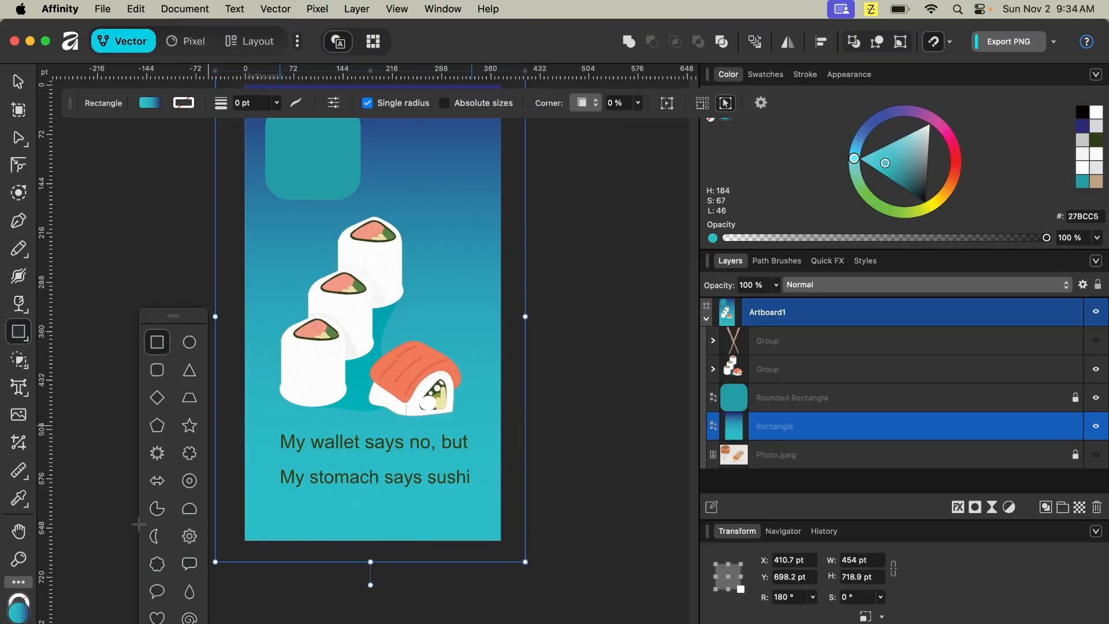
pyautogui.moveTo(172, 318); pyautogui.dragTo(156, 239)
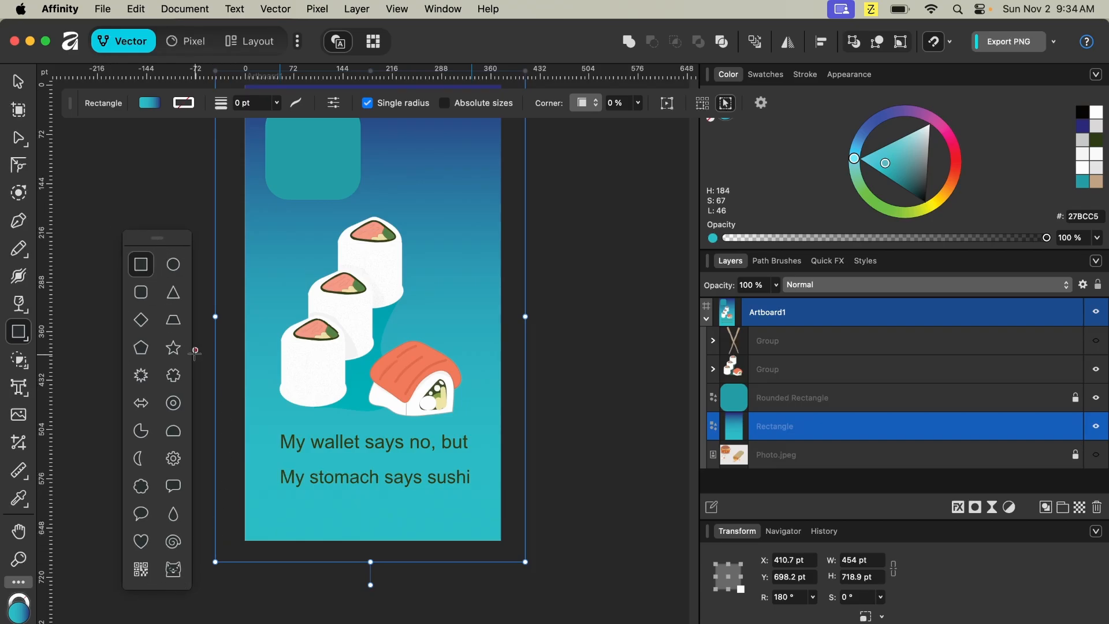
pyautogui.click(174, 348)
pyautogui.moveTo(398, 166); pyautogui.dragTo(519, 262)
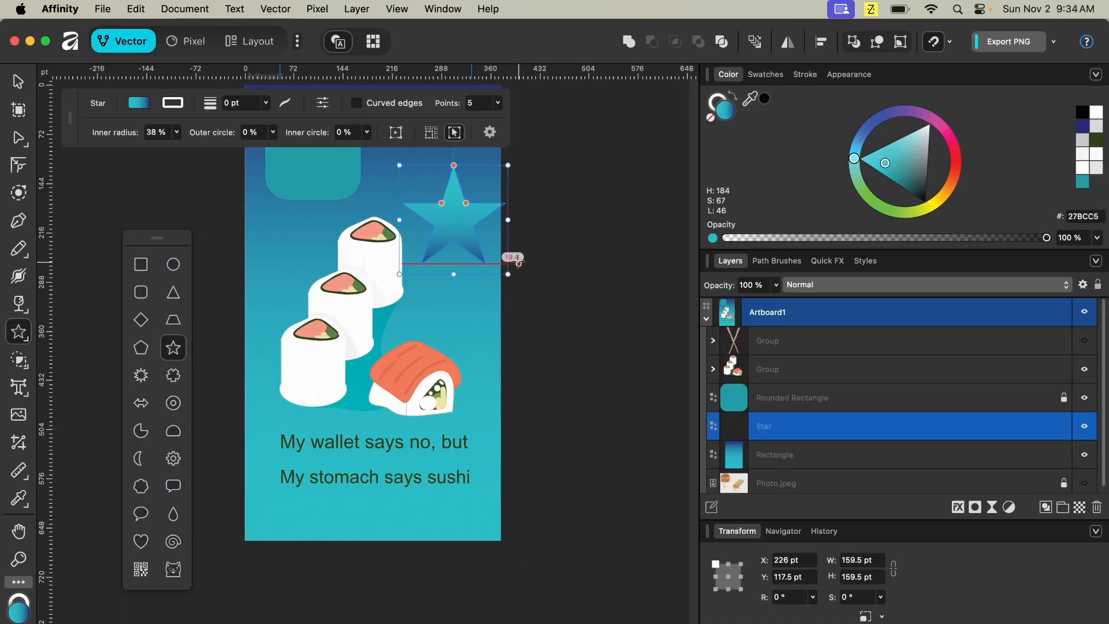
# - Increase the star's number of points to 54
pyautogui.click(498, 103)
pyautogui.moveTo(506, 126); pyautogui.dragTo(682, 159)
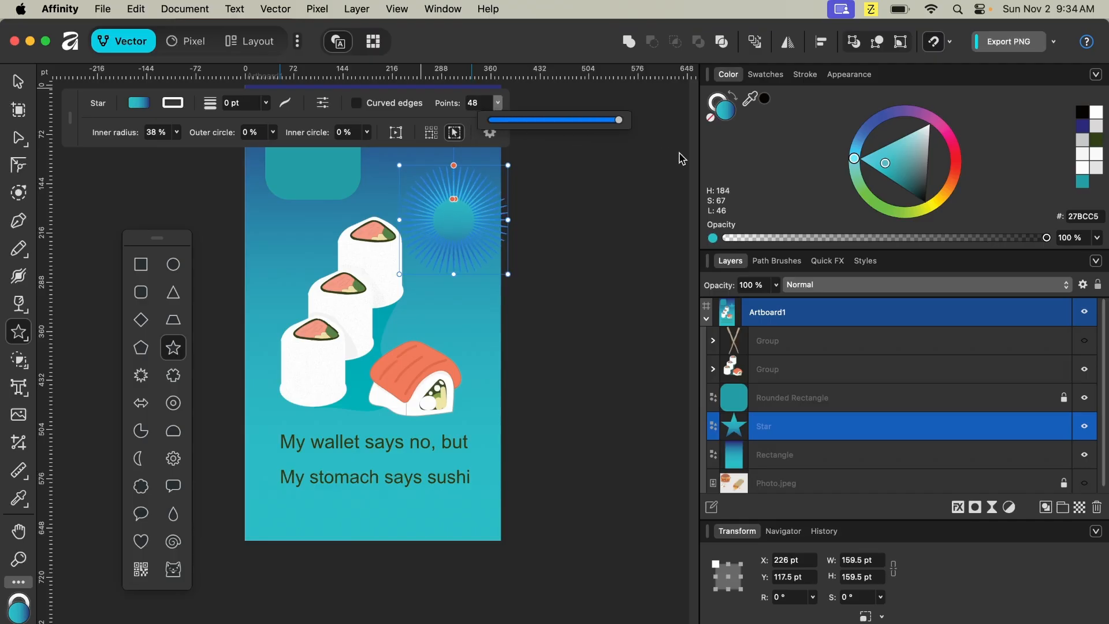
pyautogui.click(480, 108)
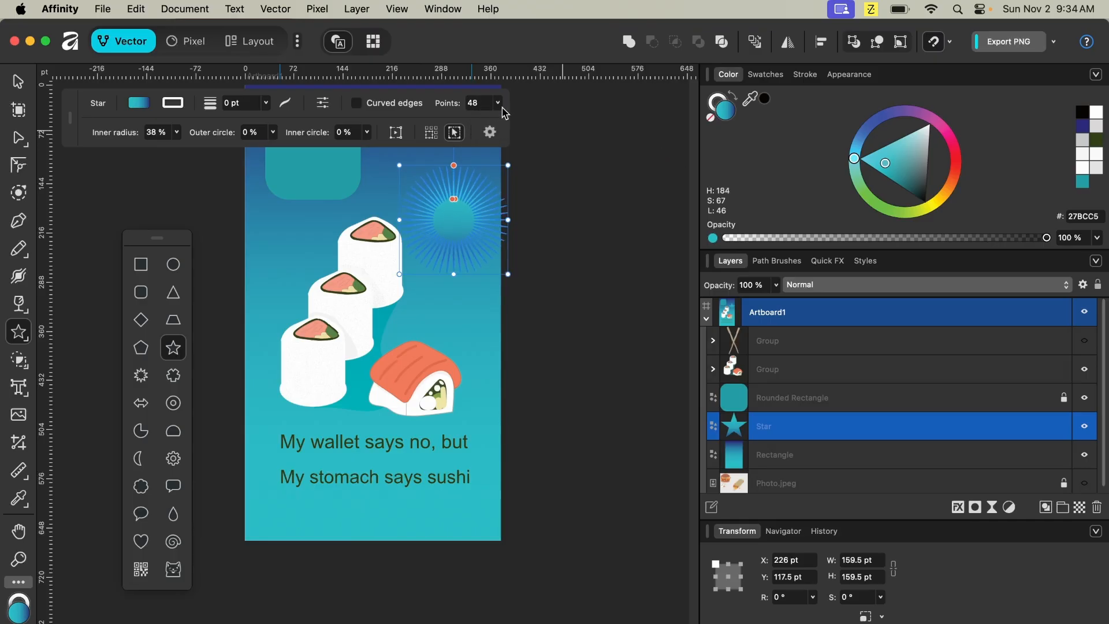
pyautogui.click(478, 104)
pyautogui.press('Up')
pyautogui.press('Up')
pyautogui.press('Up')
pyautogui.press('Up')
pyautogui.press('Up')
pyautogui.press('Up')
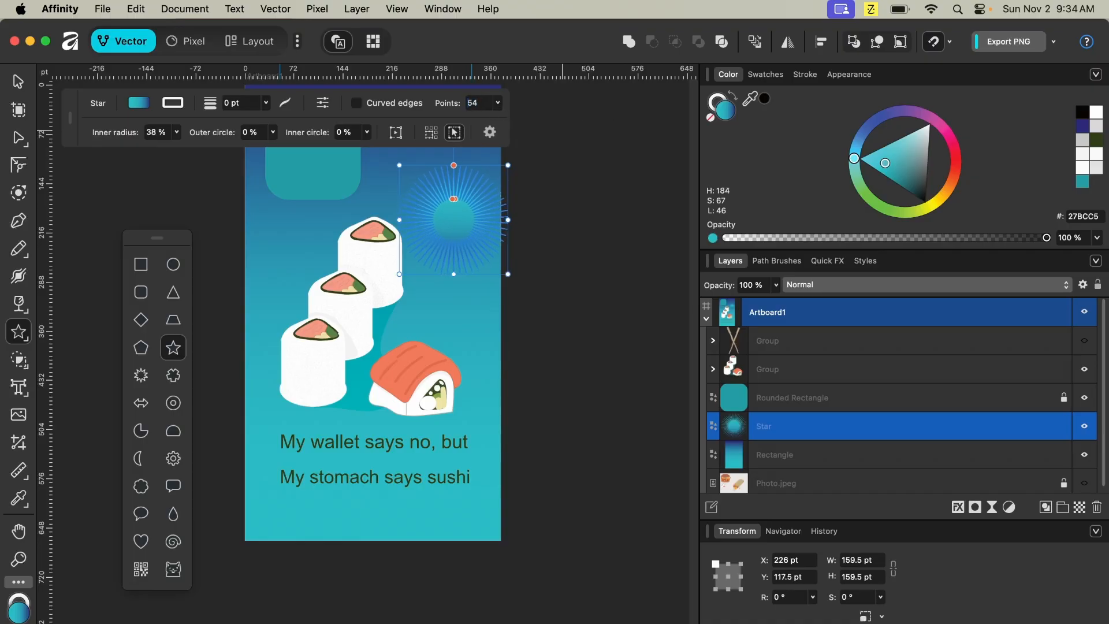
pyautogui.press('Up')
pyautogui.press('Up')
pyautogui.press('Up')
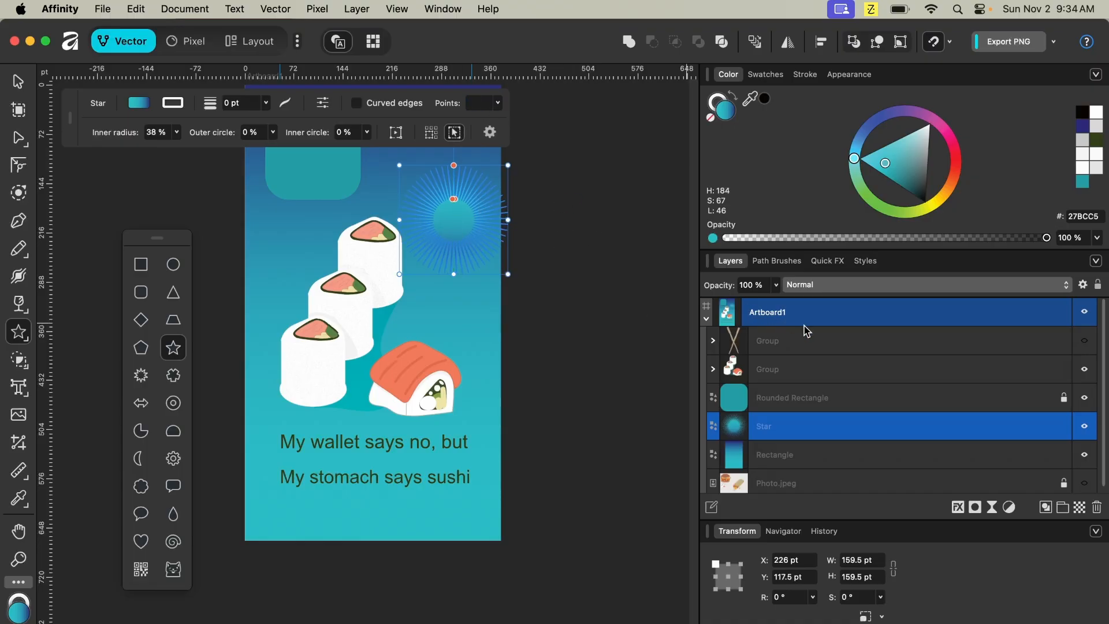
# - Fill the star with light colour B0CFD1 and set its number of points to 21
pyautogui.click(921, 144)
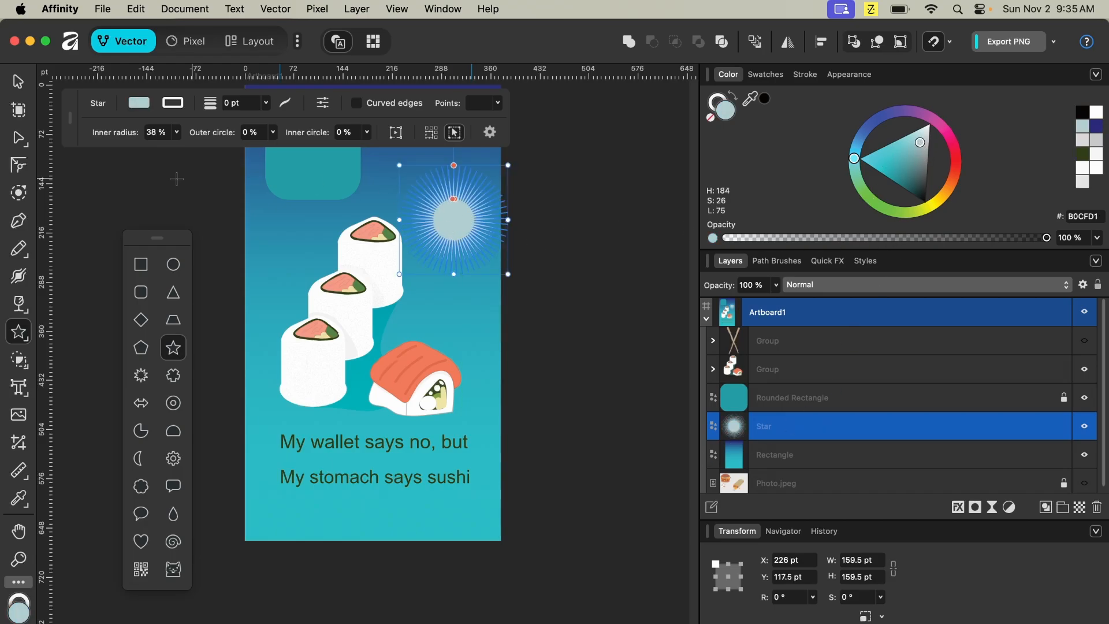
pyautogui.click(501, 104)
pyautogui.moveTo(496, 123); pyautogui.dragTo(420, 184)
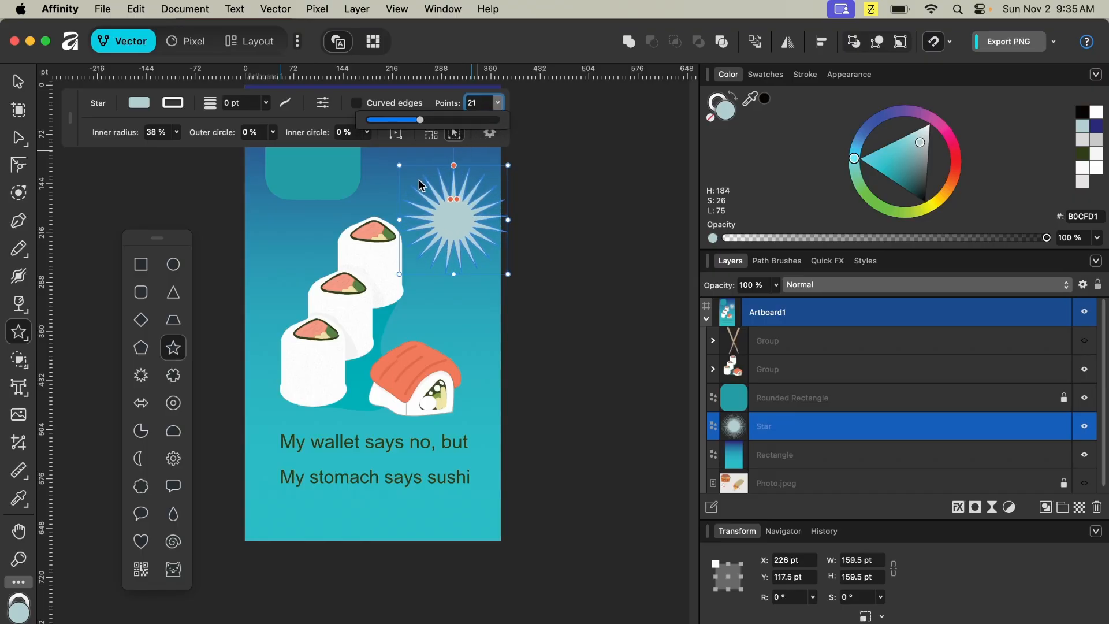
pyautogui.moveTo(454, 221)
pyautogui.mouseDown()
pyautogui.moveTo(454, 201)
pyautogui.moveTo(489, 161)
pyautogui.mouseUp()
pyautogui.press('super+z')
pyautogui.press('v')
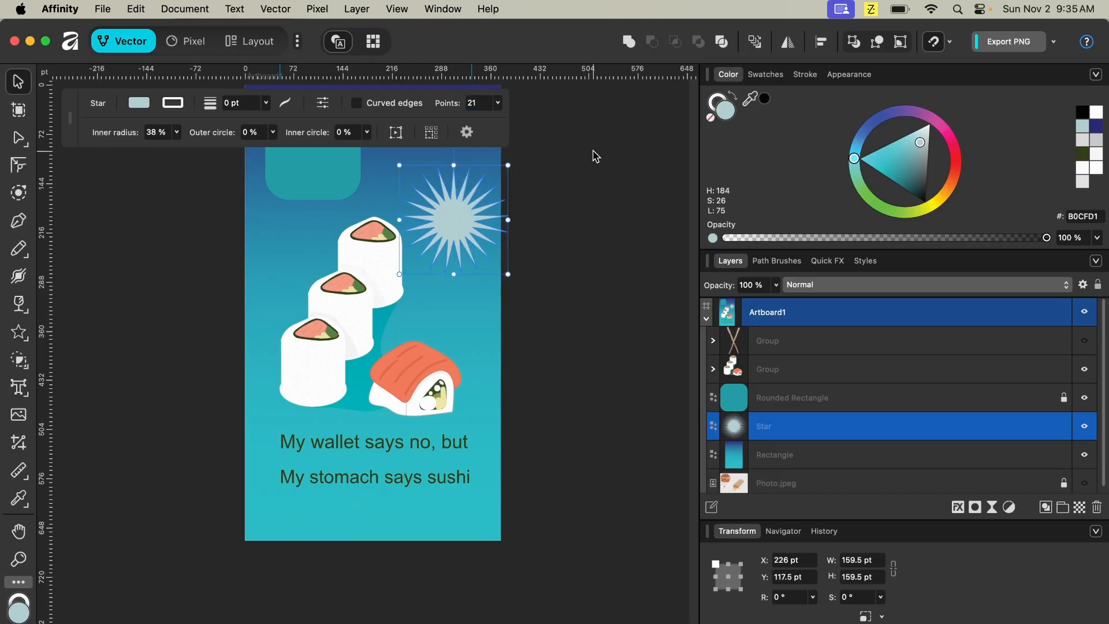
# - Move the star to the poster's top right corner and scale it down to about 109 pt
pyautogui.moveTo(460, 227); pyautogui.dragTo(436, 201)
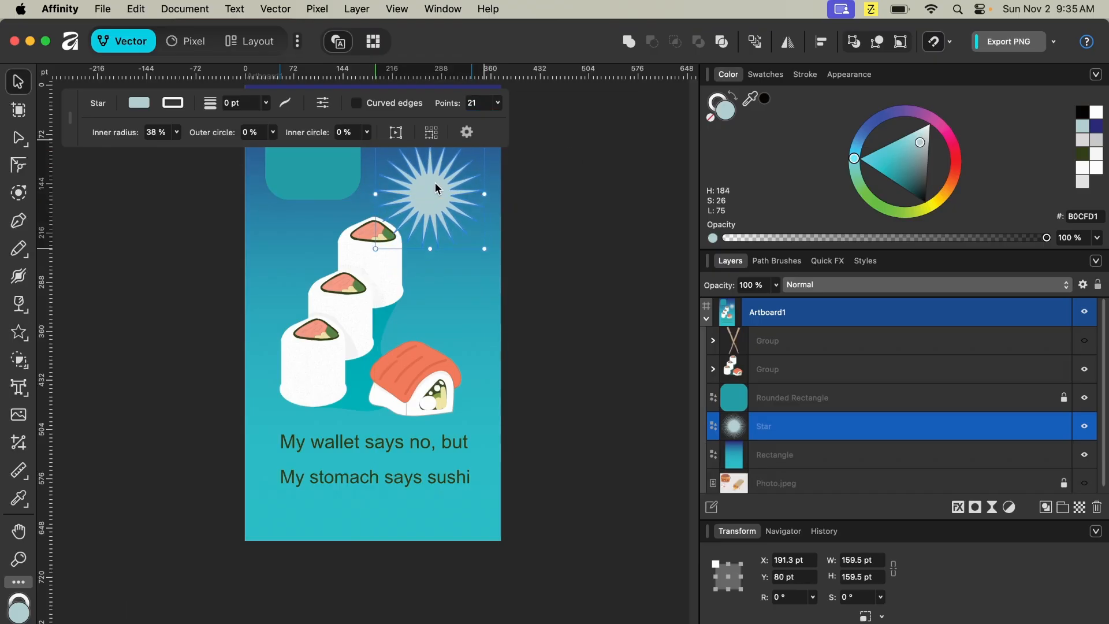
pyautogui.scroll(5, 436, 201)
pyautogui.moveTo(376, 385); pyautogui.dragTo(408, 347)
pyautogui.moveTo(460, 314); pyautogui.dragTo(457, 277)
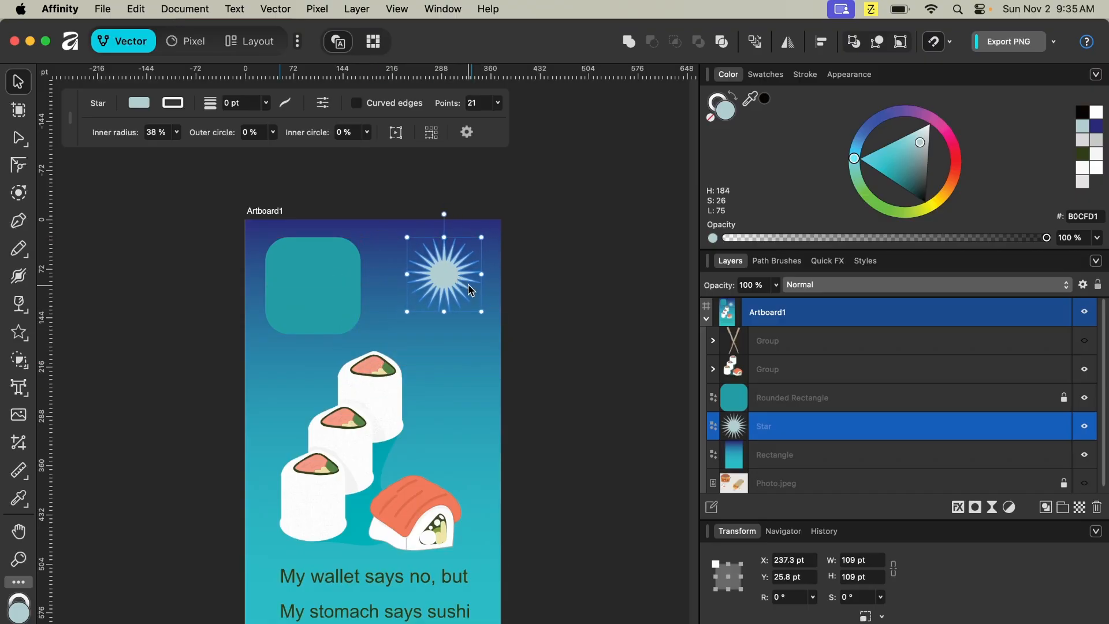
# - Change the star's fill to the pale cream colour E1DFC1
pyautogui.click(936, 201)
pyautogui.moveTo(931, 163); pyautogui.dragTo(877, 168)
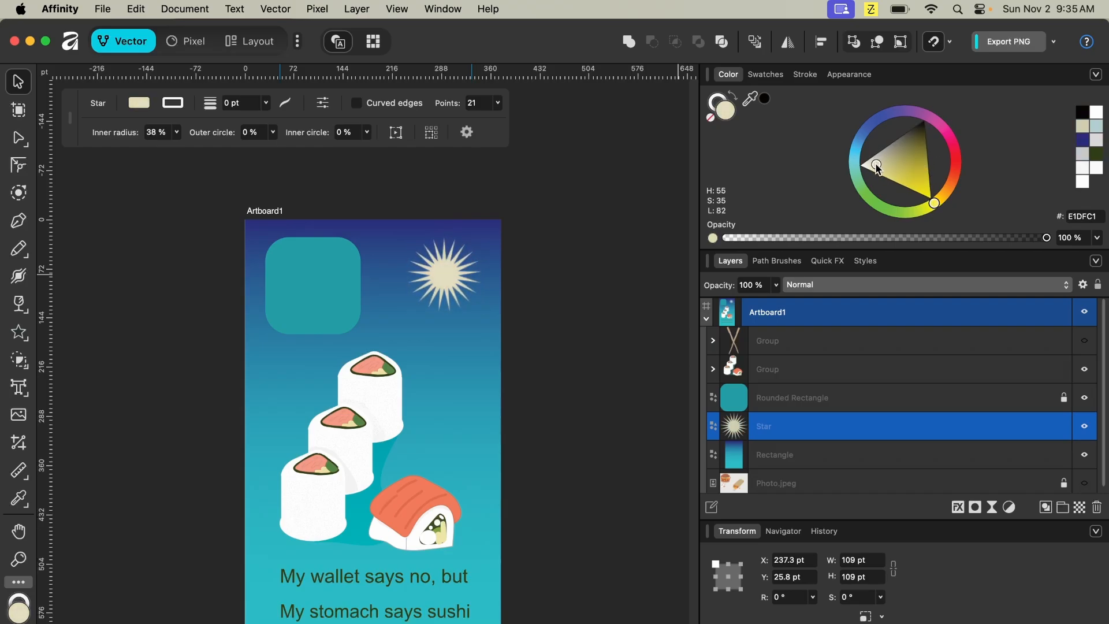
pyautogui.click(582, 300)
# - Nudge the star slightly down and to the right
pyautogui.click(443, 274)
pyautogui.moveTo(443, 274); pyautogui.dragTo(456, 287)
pyautogui.scroll(-2, 595, 341)
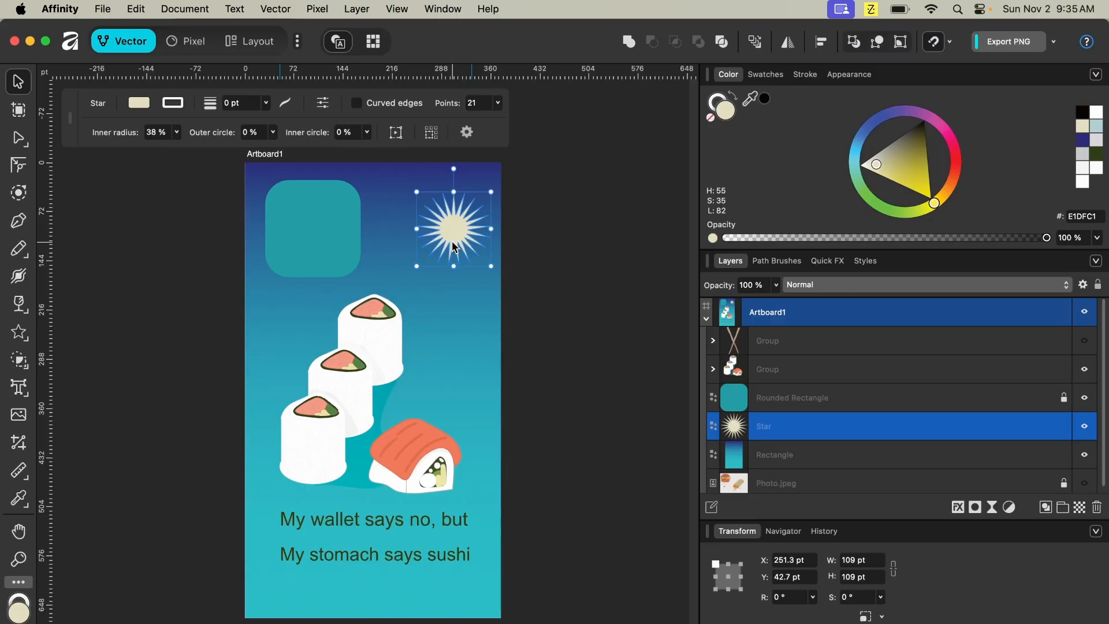
# - Draw a QR code about 113 pt wide beside the top sushi roll with the QR Code tool
pyautogui.press('m')
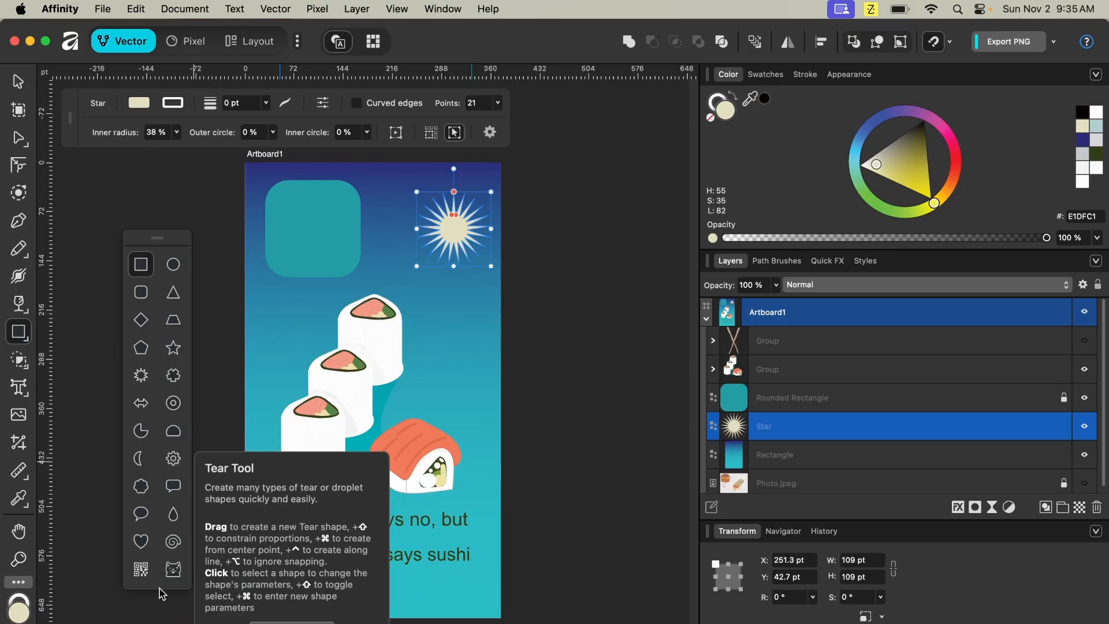
pyautogui.click(150, 561)
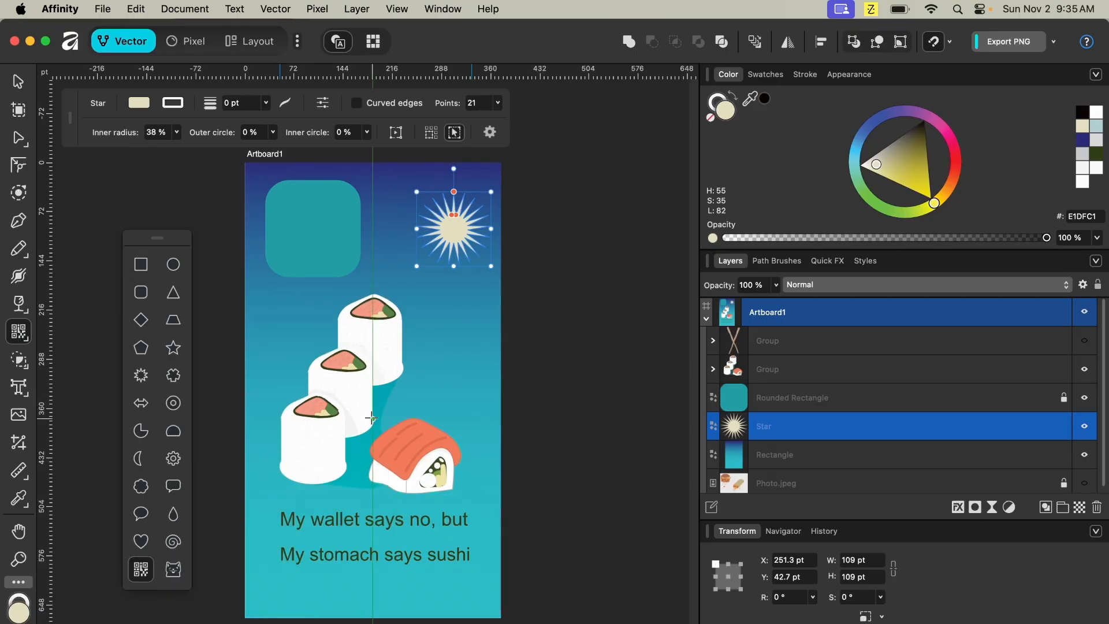
pyautogui.moveTo(423, 394); pyautogui.dragTo(501, 311)
pyautogui.click(18, 81)
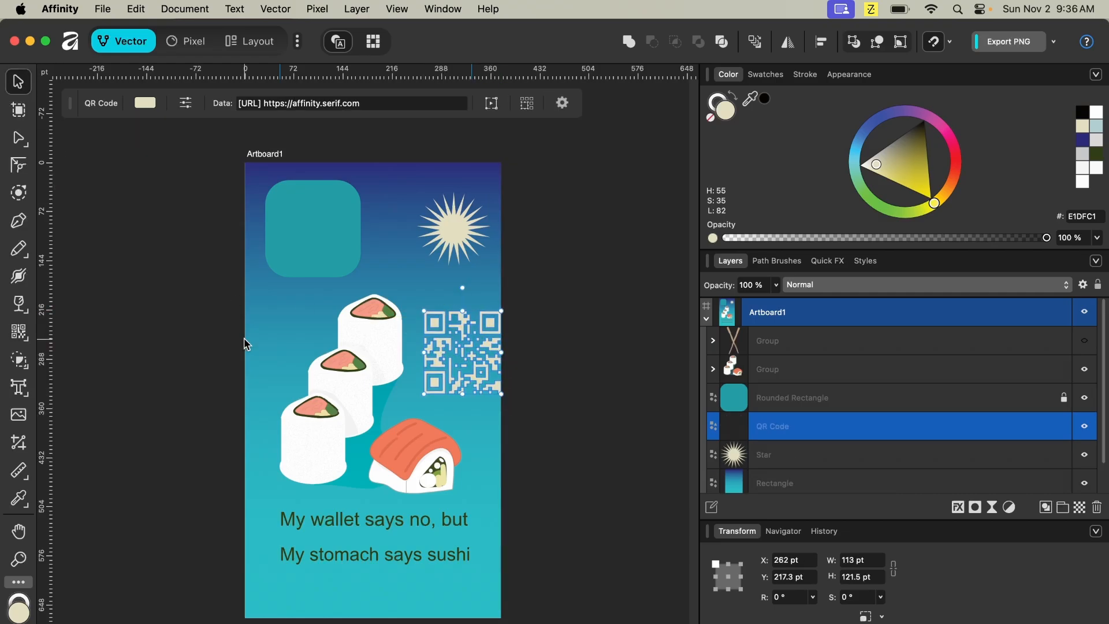
pyautogui.moveTo(459, 363); pyautogui.dragTo(449, 360)
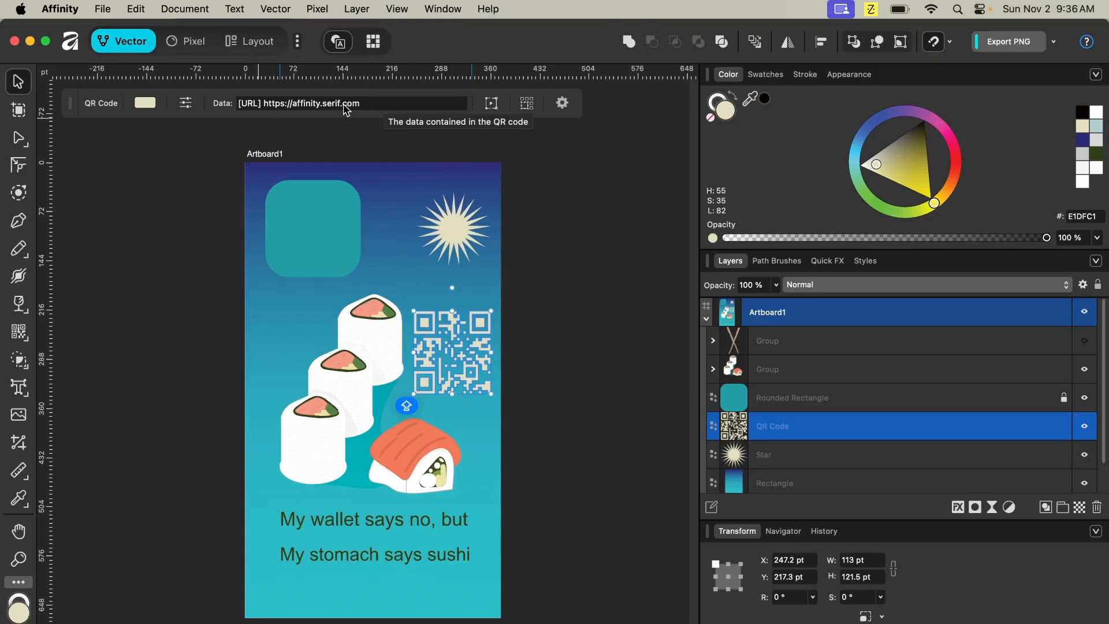
pyautogui.click(291, 106)
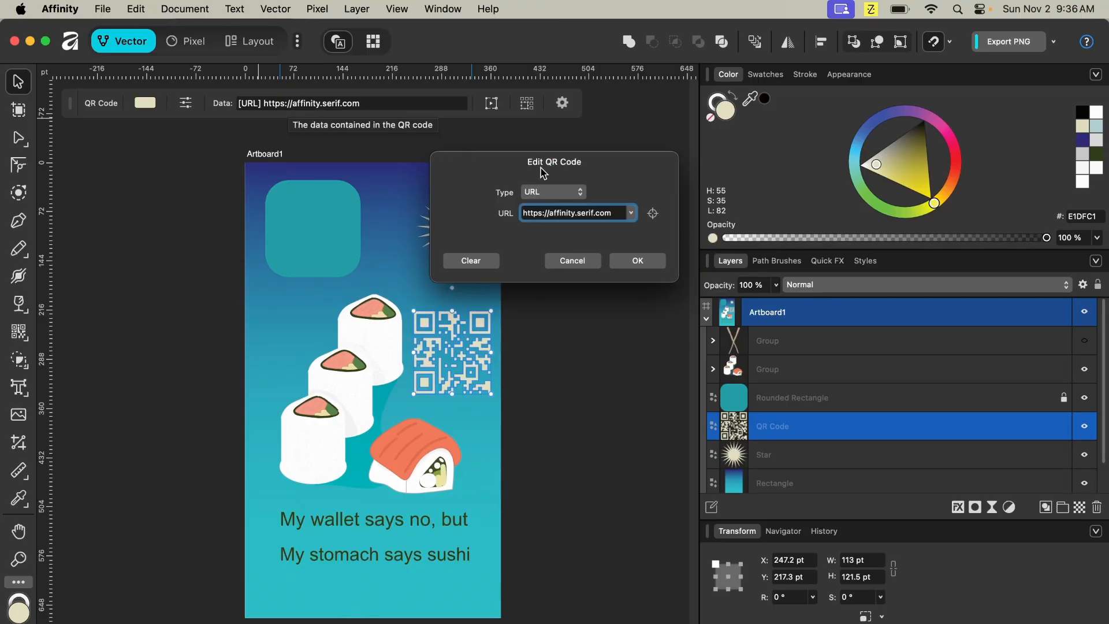
pyautogui.click(531, 194)
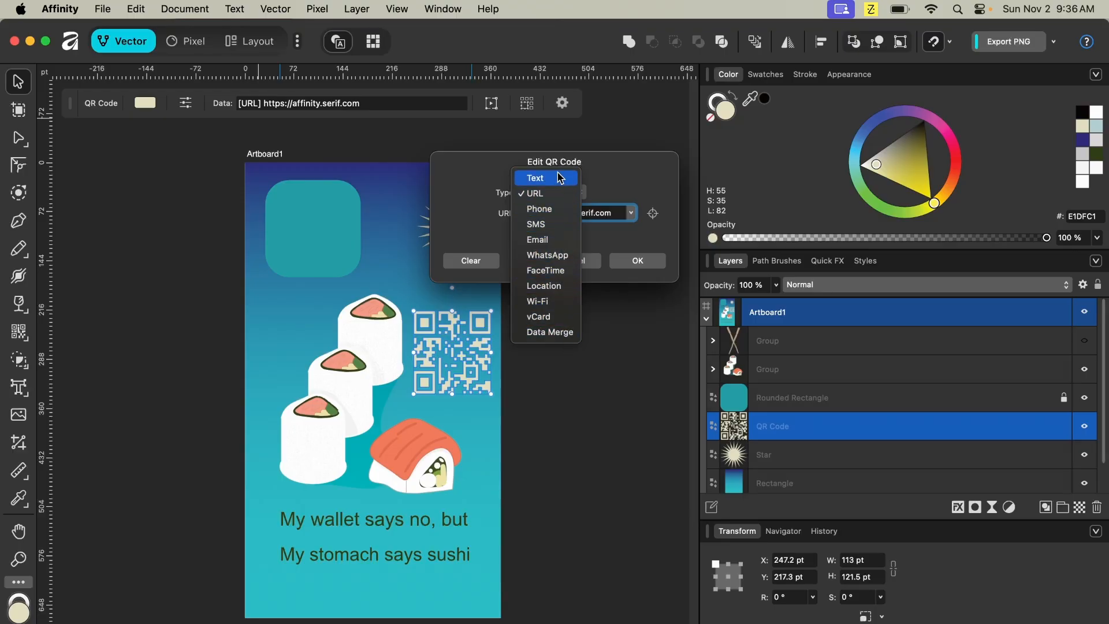
pyautogui.click(570, 194)
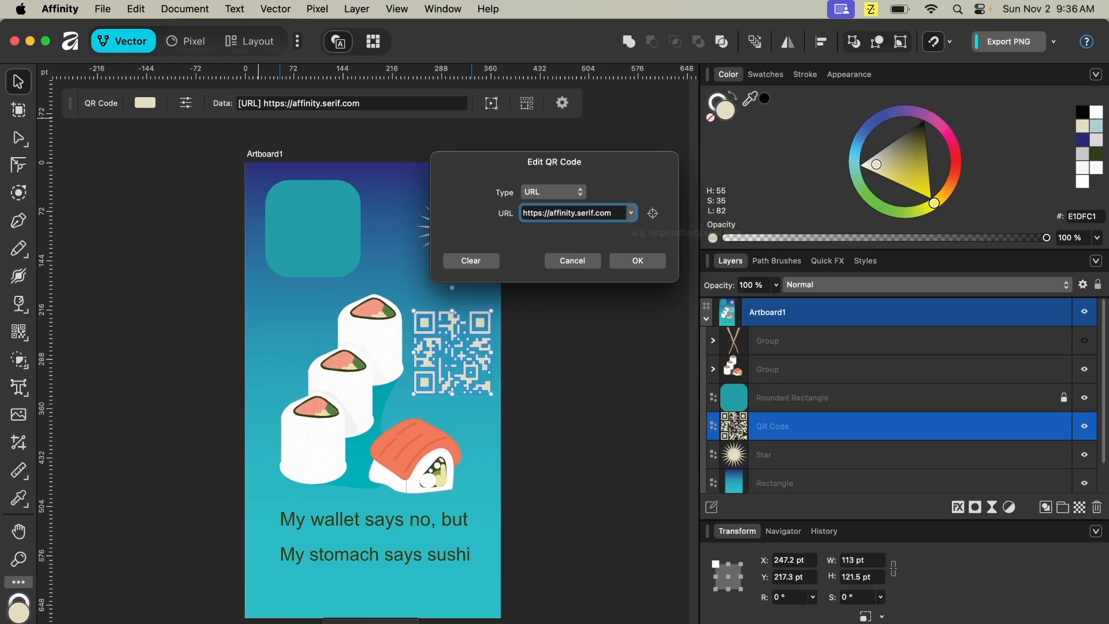
pyautogui.hotkey('ctrl', 'Left')
pyautogui.moveTo(371, 623)
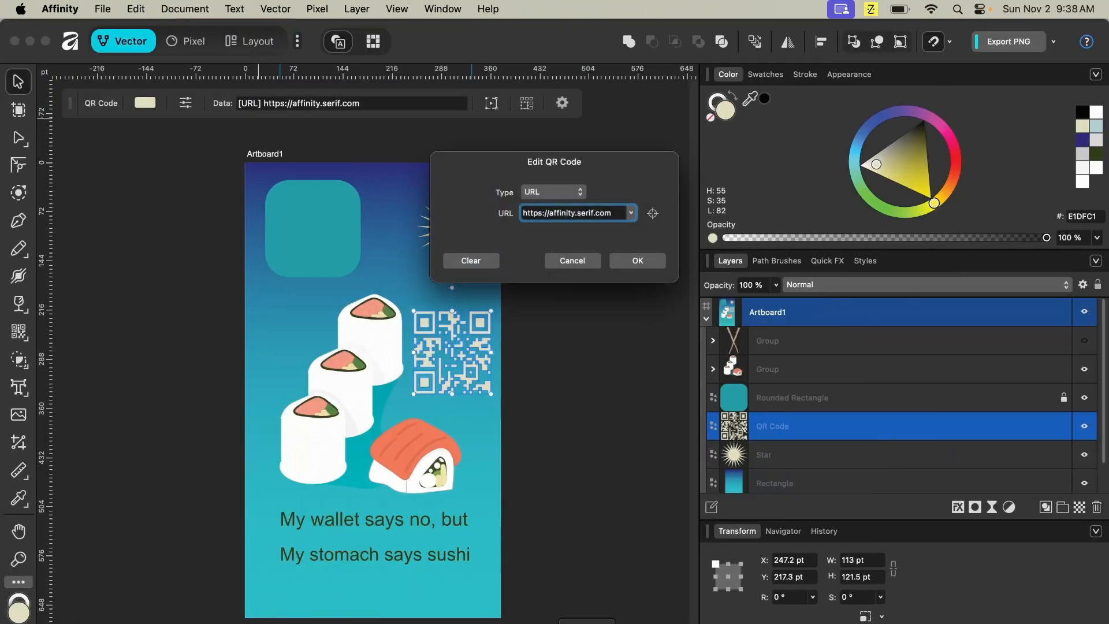
pyautogui.tripleClick(557, 213)
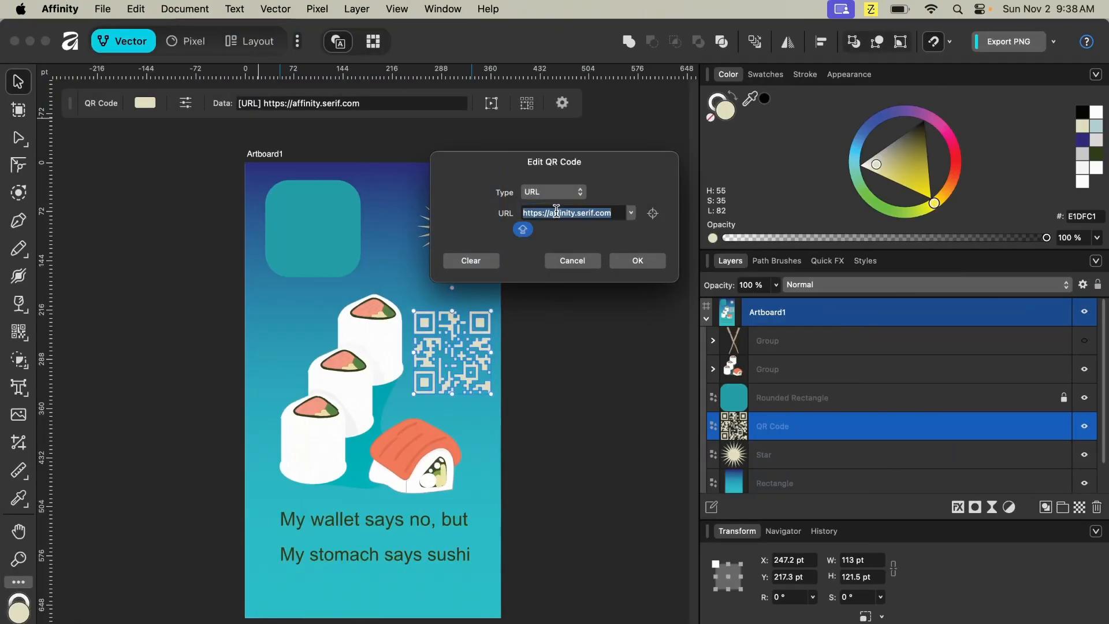
pyautogui.write('https://www.youtube.com/@DesignofSteele')
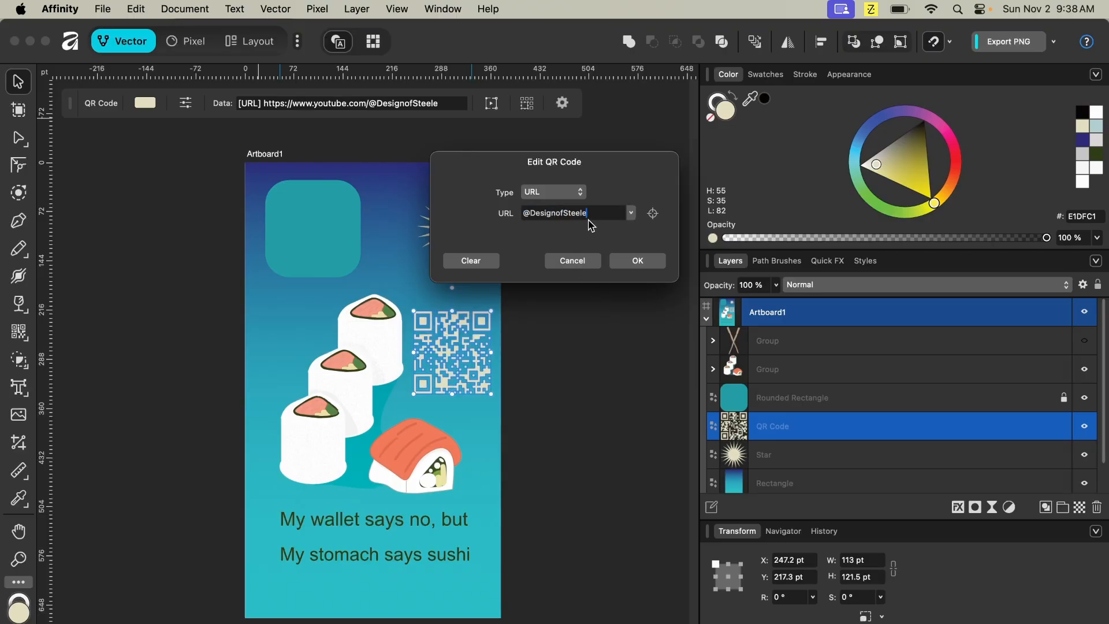
# - Check the channel address in the browser and confirm the QR code's URL
pyautogui.hotkey('ctrl', 'Up')
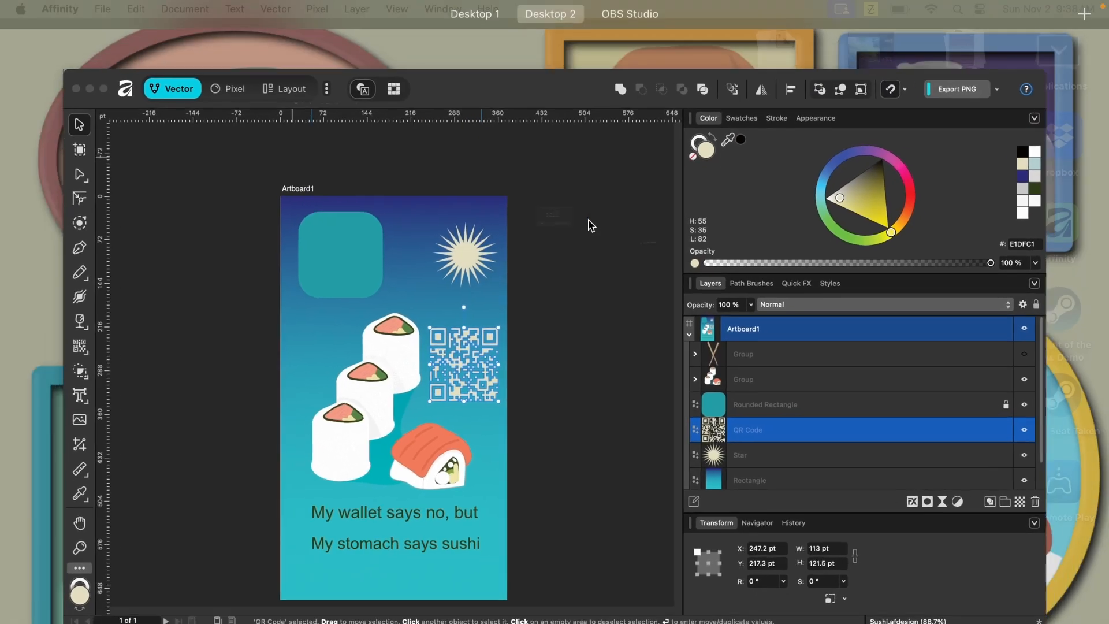
pyautogui.click(468, 77)
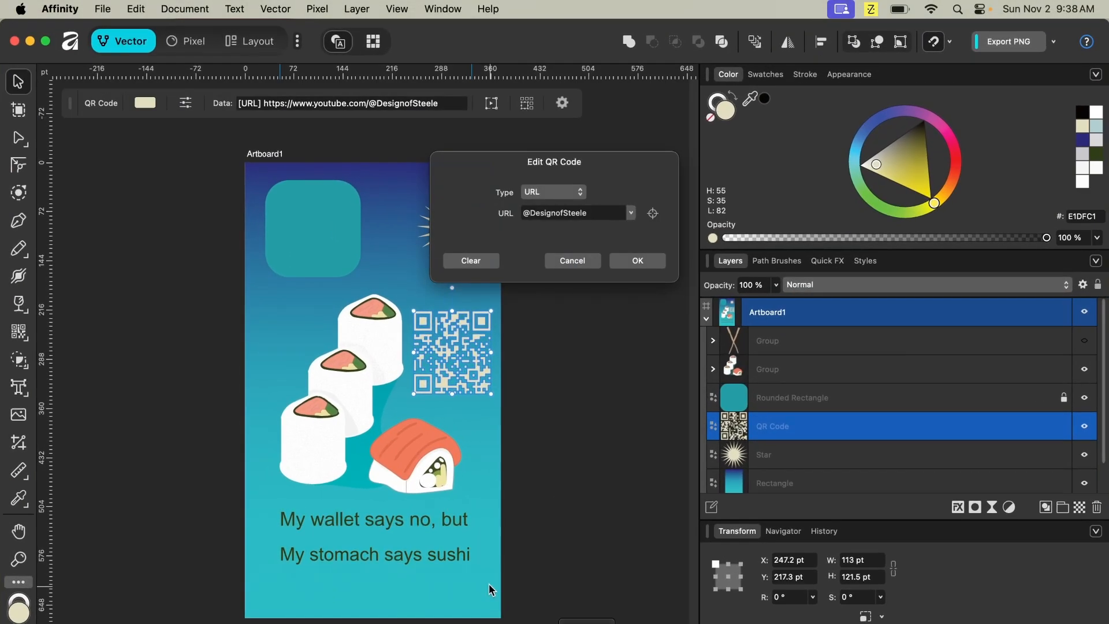
pyautogui.hotkey('ctrl', 'Up')
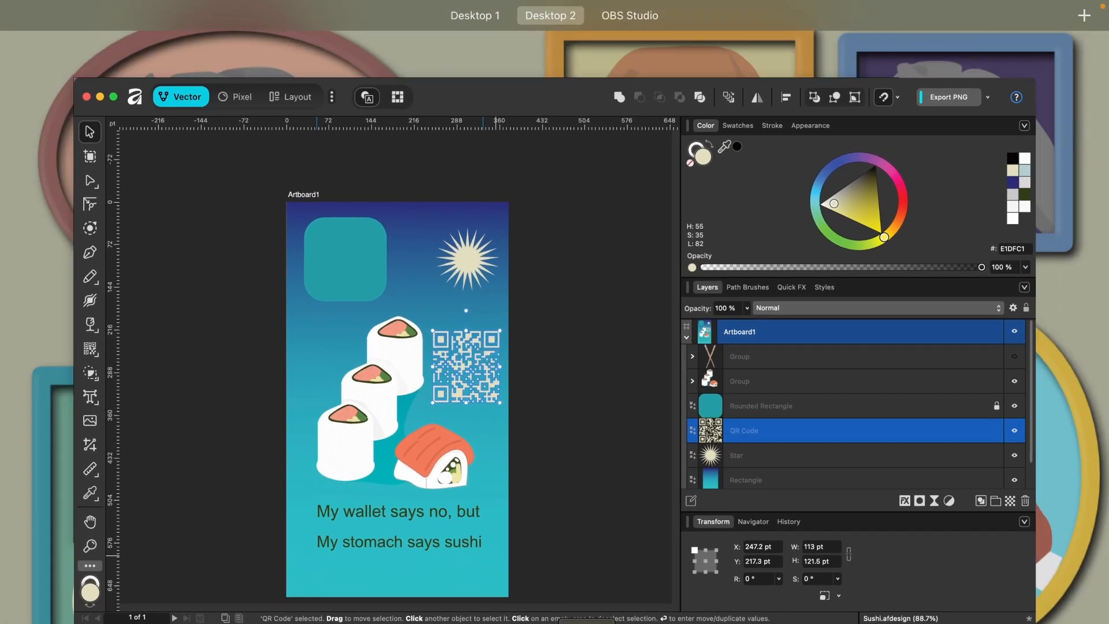
pyautogui.hotkey('ctrl', 'Up')
pyautogui.rightClick(435, 618)
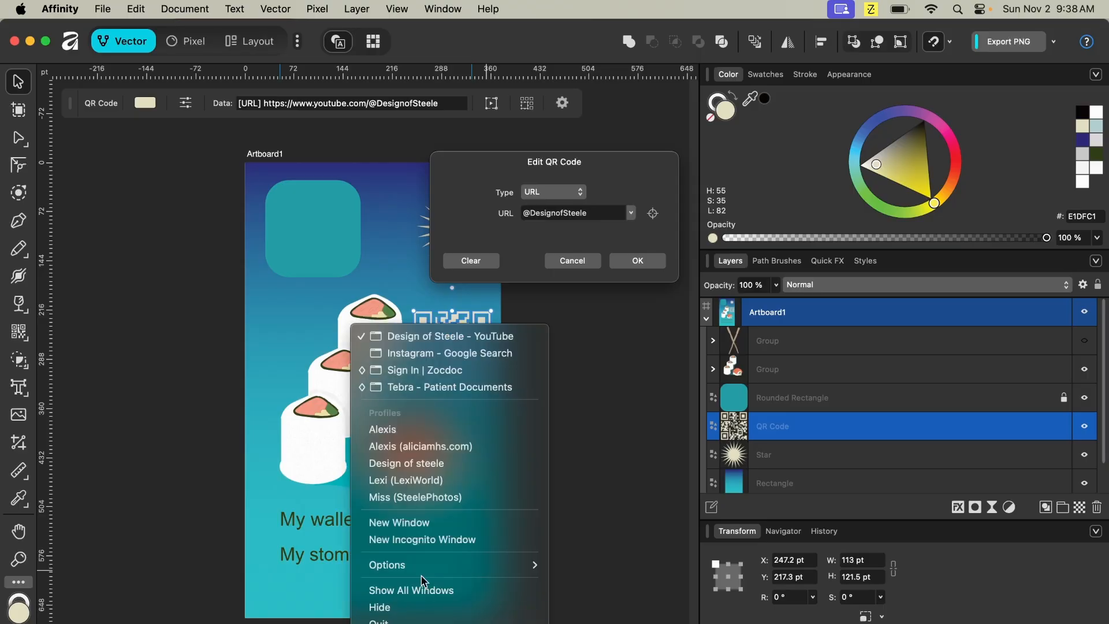
pyautogui.click(440, 336)
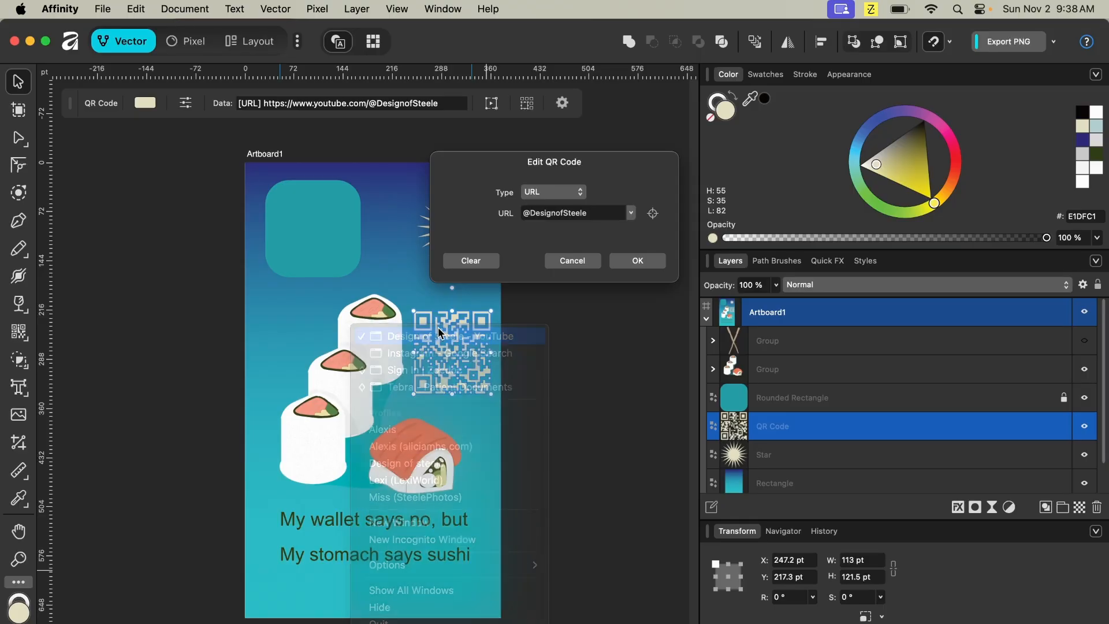
pyautogui.click(311, 85)
pyautogui.moveTo(364, 85); pyautogui.dragTo(39, 69)
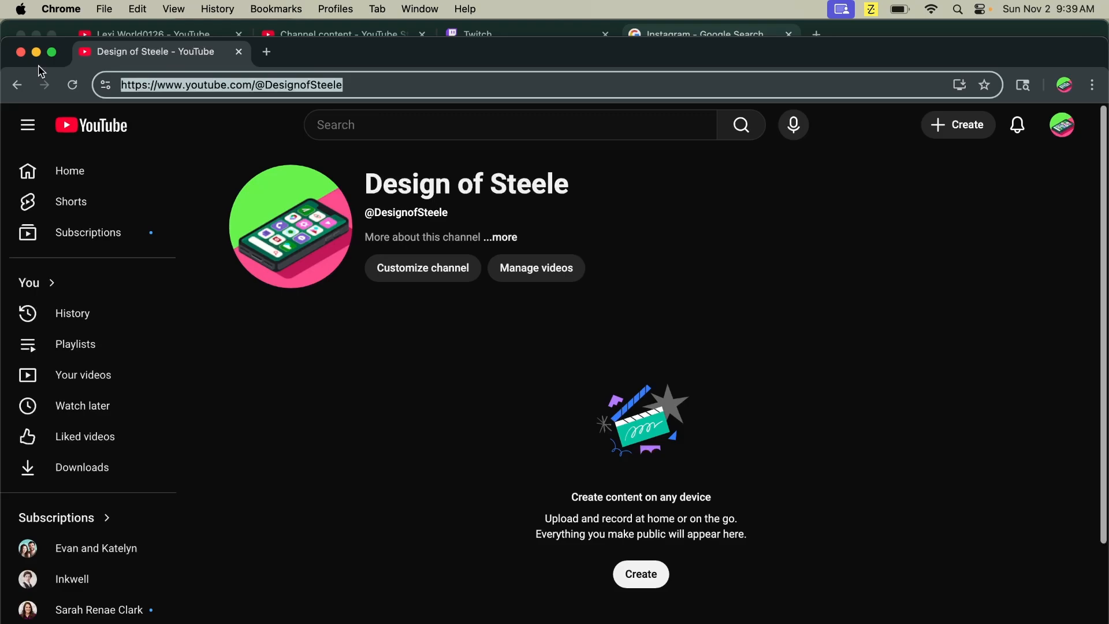
pyautogui.hotkey('ctrl', 'Up')
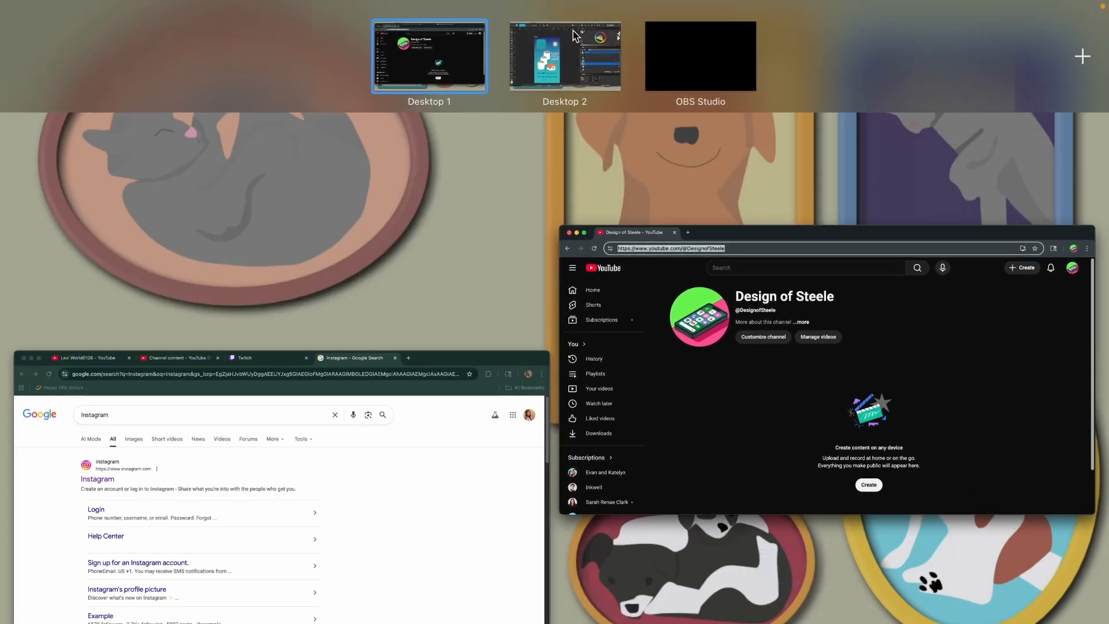
pyautogui.click(524, 50)
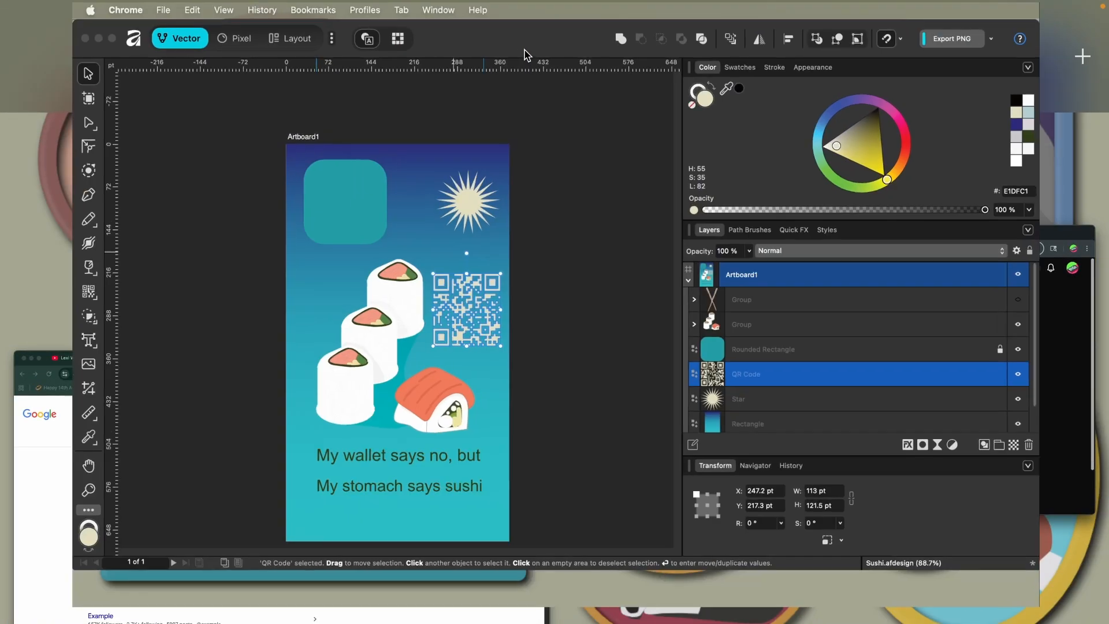
pyautogui.click(583, 212)
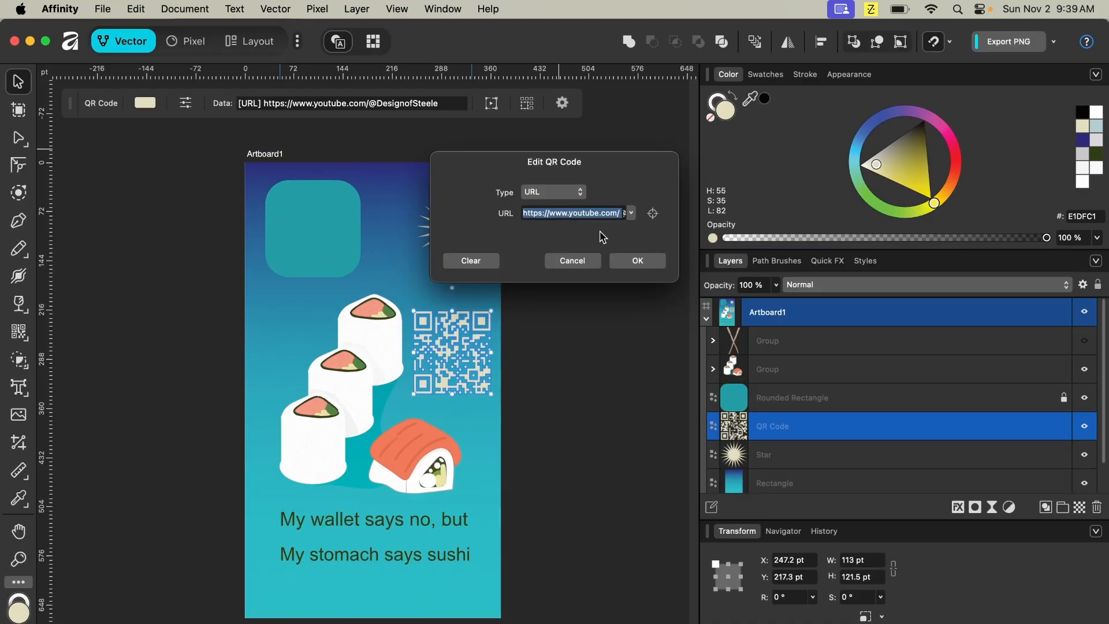
pyautogui.click(641, 261)
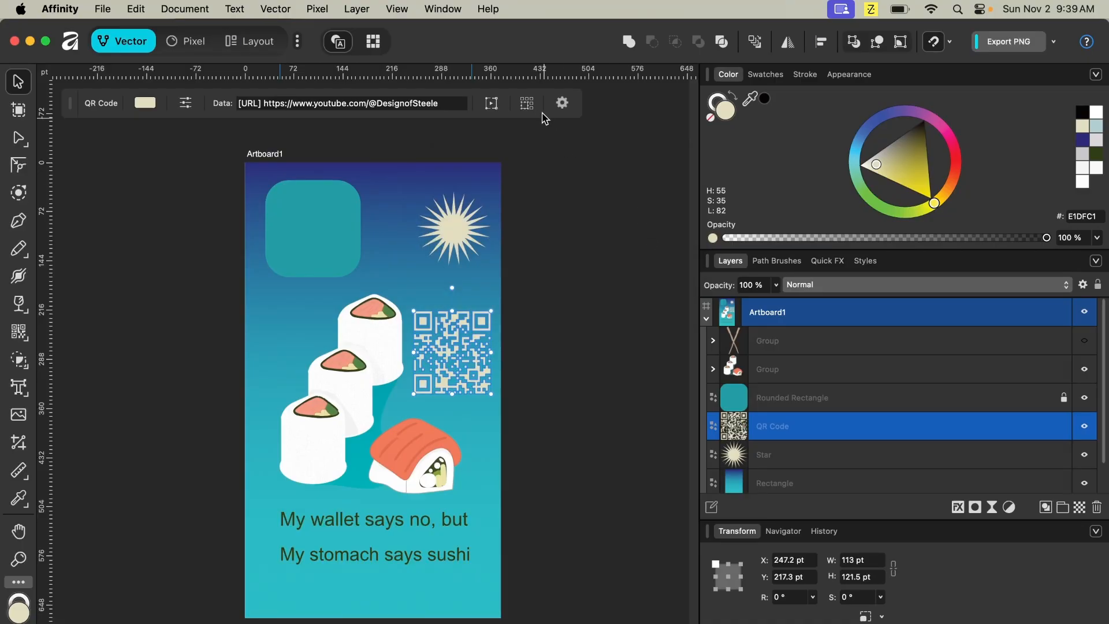
# - Test the QR code's URL by opening it in the browser, then close that tab
pyautogui.click(456, 103)
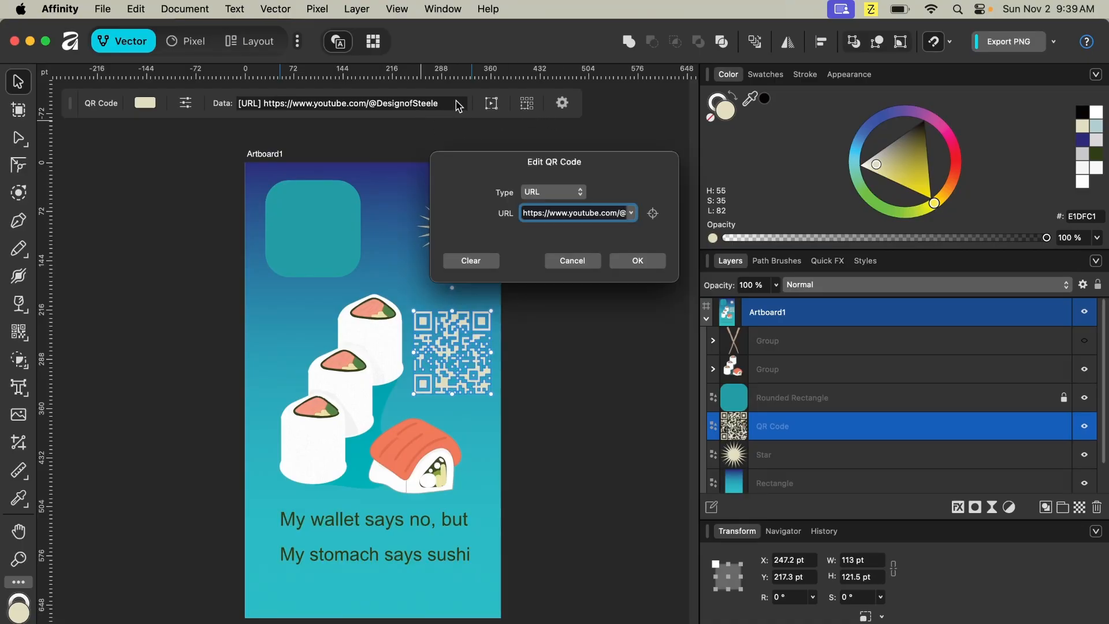
pyautogui.click(654, 214)
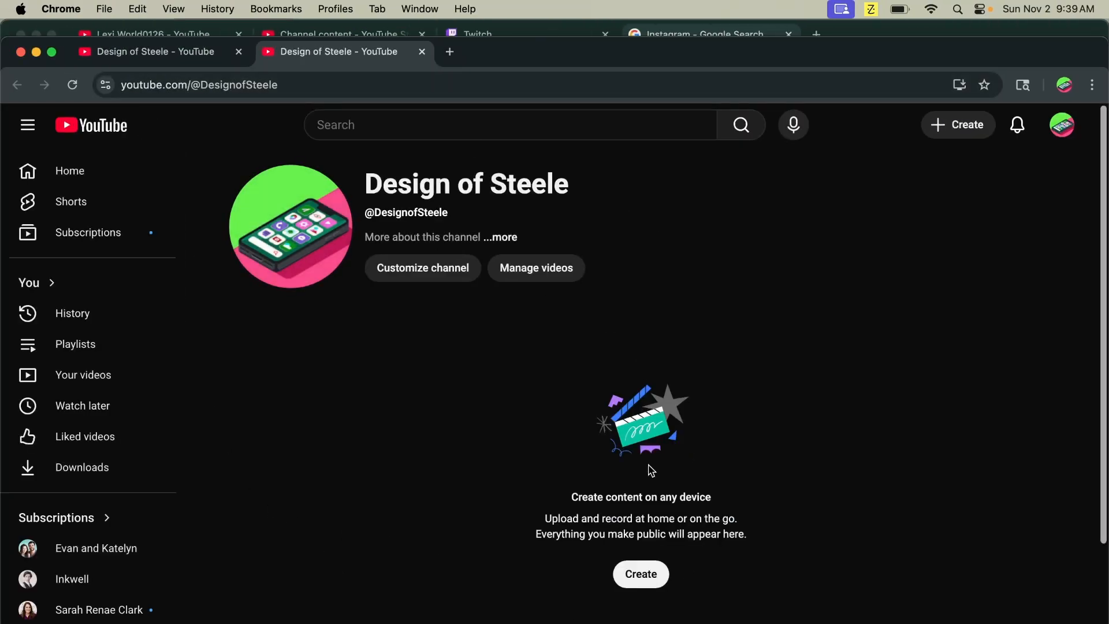
pyautogui.click(239, 51)
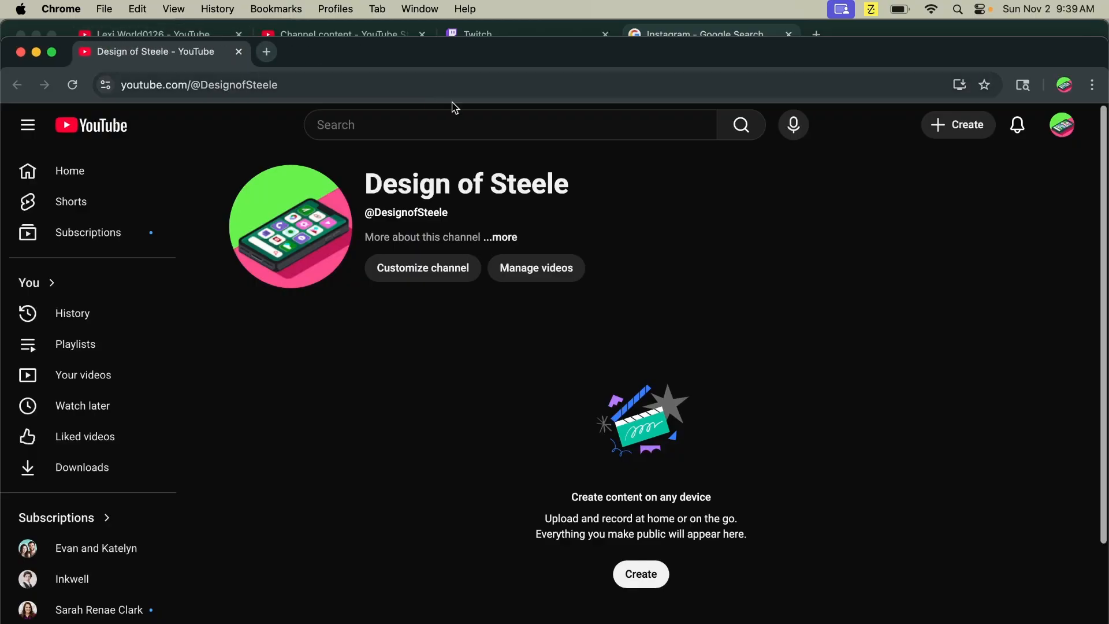
pyautogui.hotkey('ctrl', 'Up')
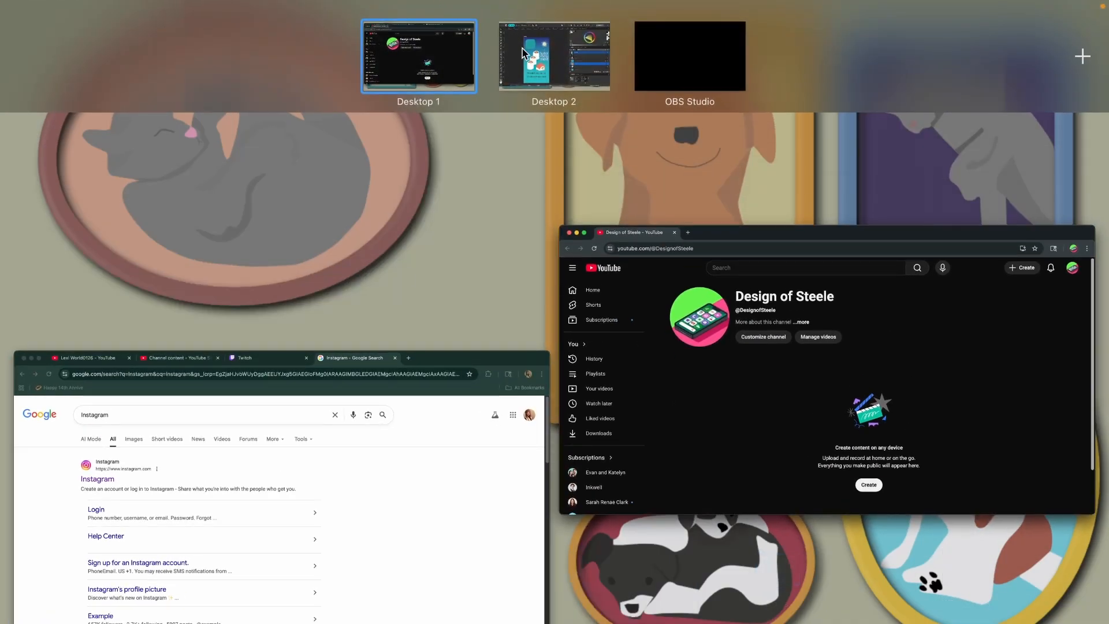
pyautogui.click(581, 66)
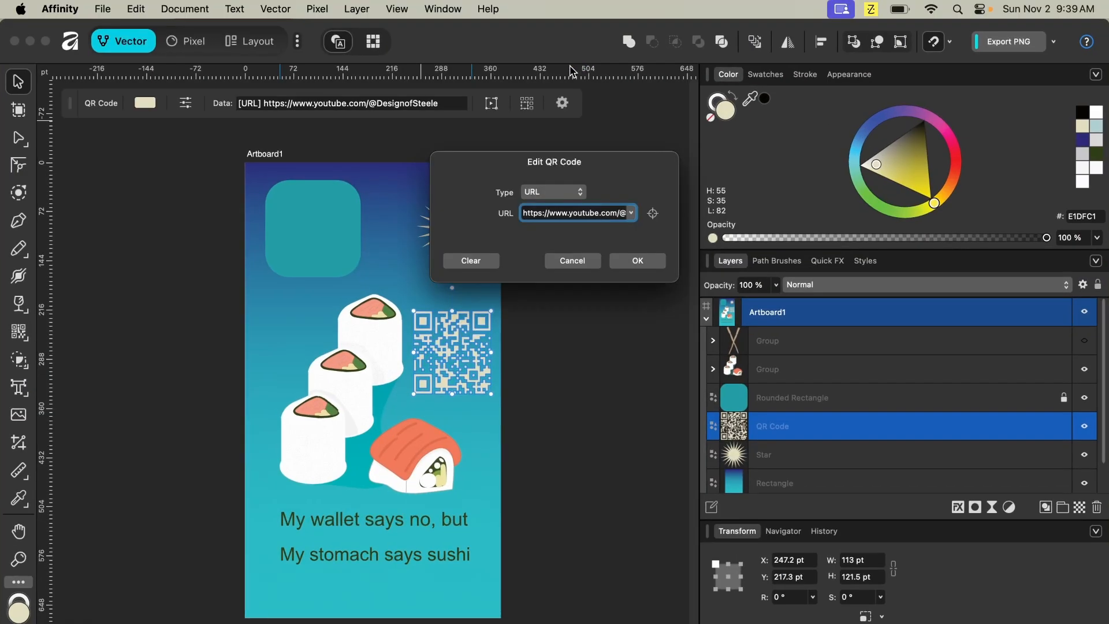
pyautogui.click(648, 264)
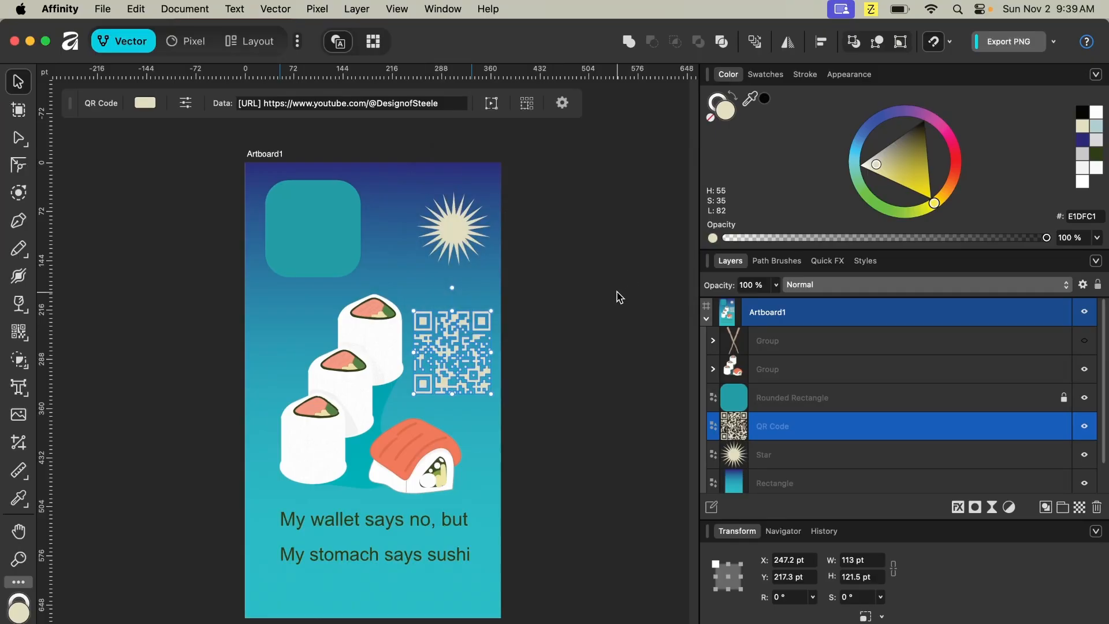
# - Set the QR code's colour to black
pyautogui.click(616, 362)
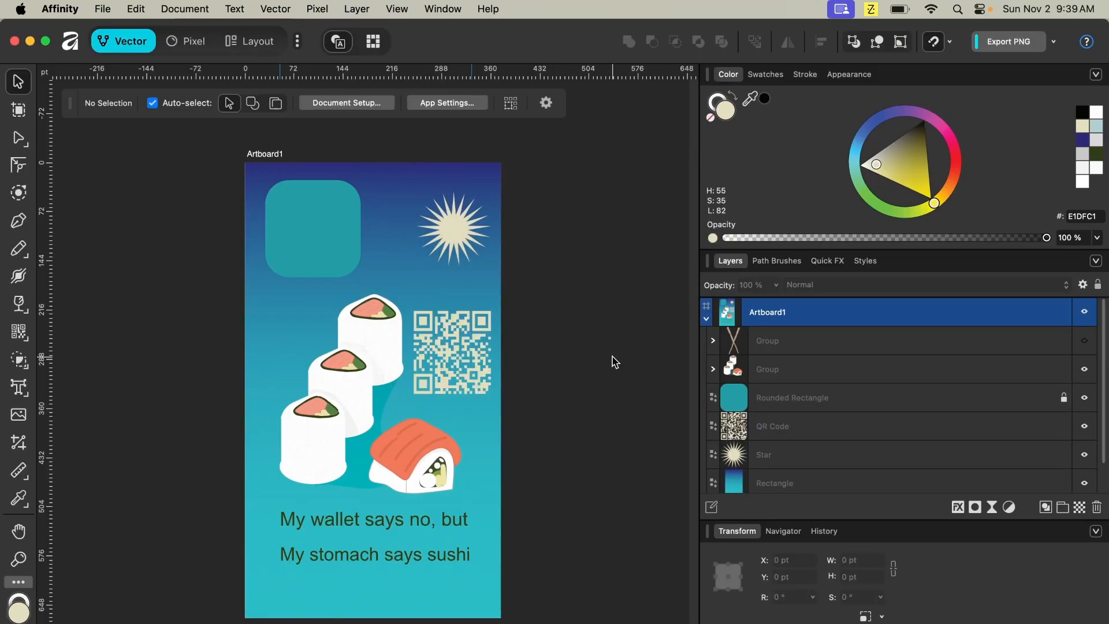
pyautogui.click(484, 370)
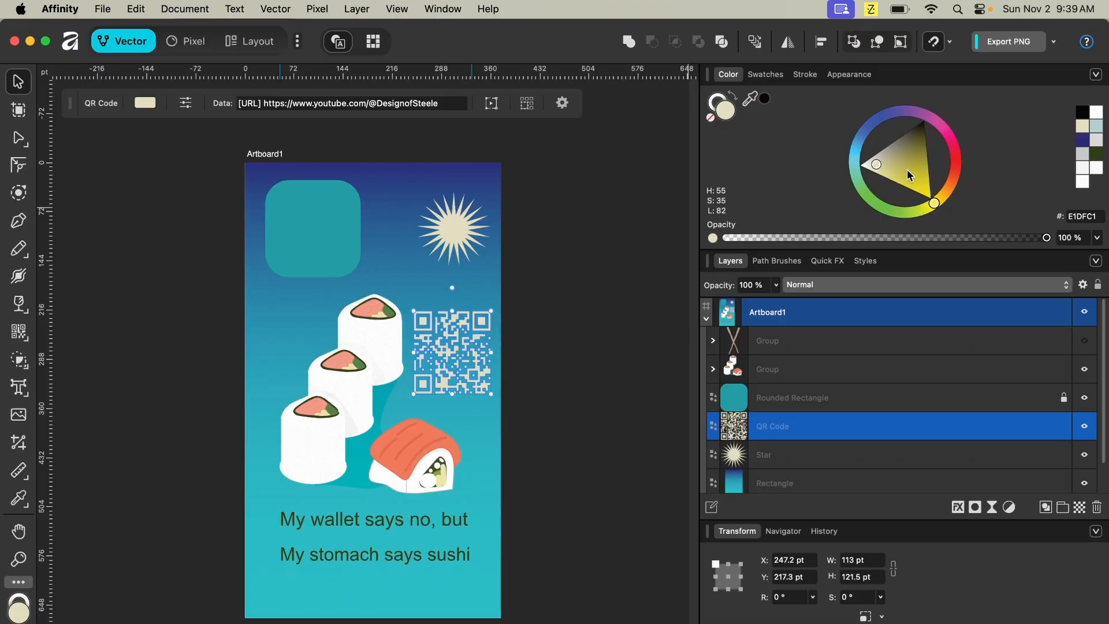
pyautogui.moveTo(875, 156); pyautogui.dragTo(938, 113)
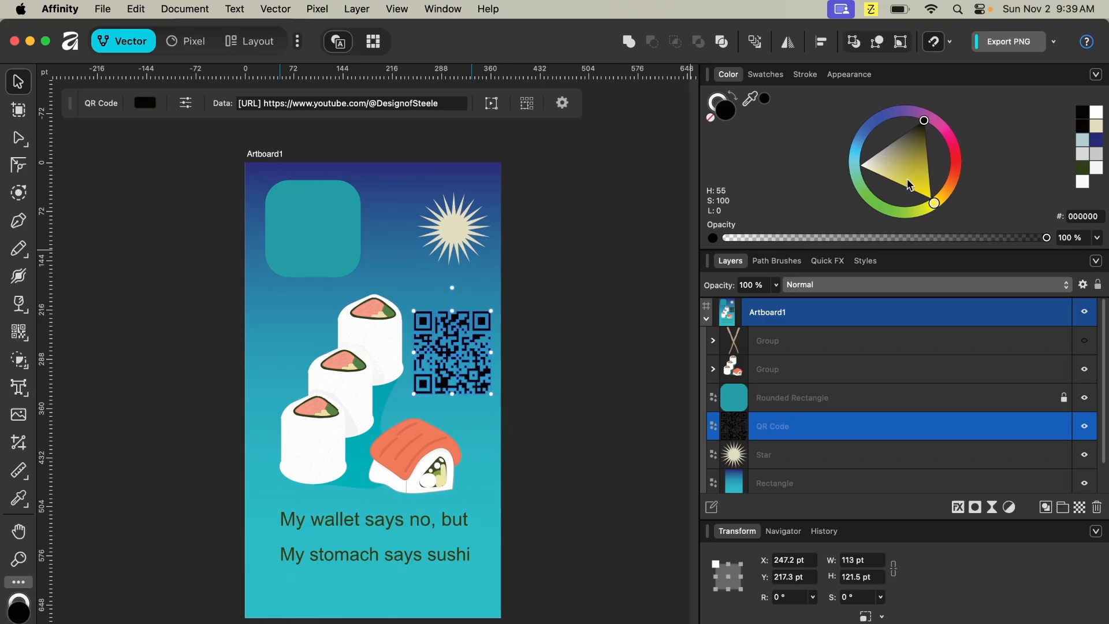
# - Colour the QR code with the salmon F27B5B sampled from the sushi using the colour picker
pyautogui.click(640, 382)
pyautogui.click(466, 357)
pyautogui.moveTo(757, 102); pyautogui.dragTo(428, 439)
pyautogui.click(662, 385)
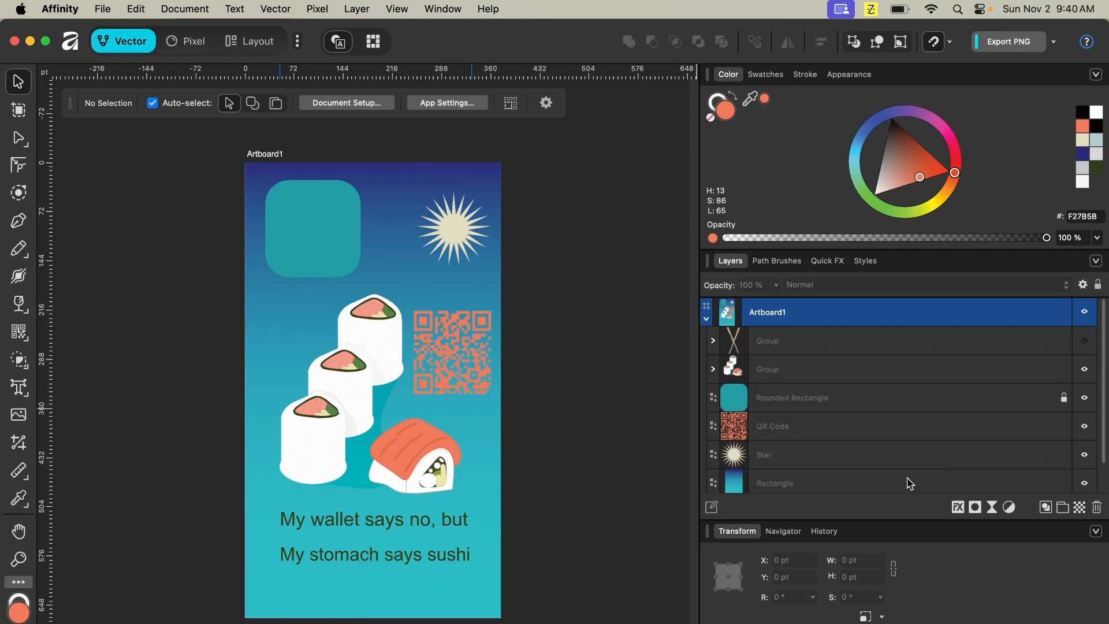
pyautogui.click(859, 440)
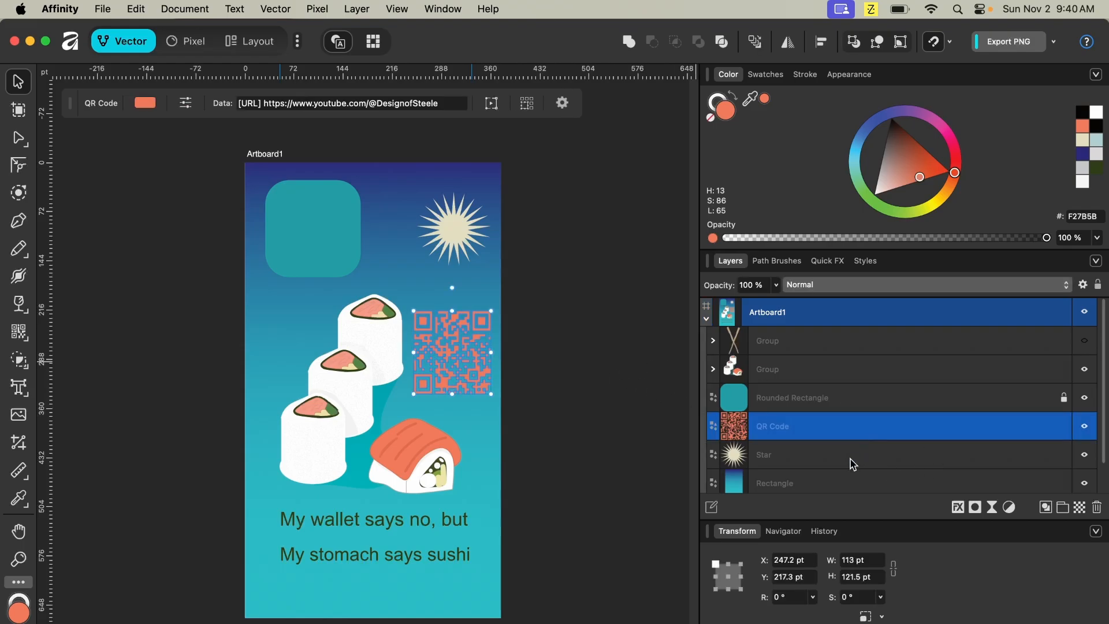
# - Group the QR code and the star together
pyautogui.keyDown('shift'); pyautogui.click(847, 461); pyautogui.keyUp('shift')
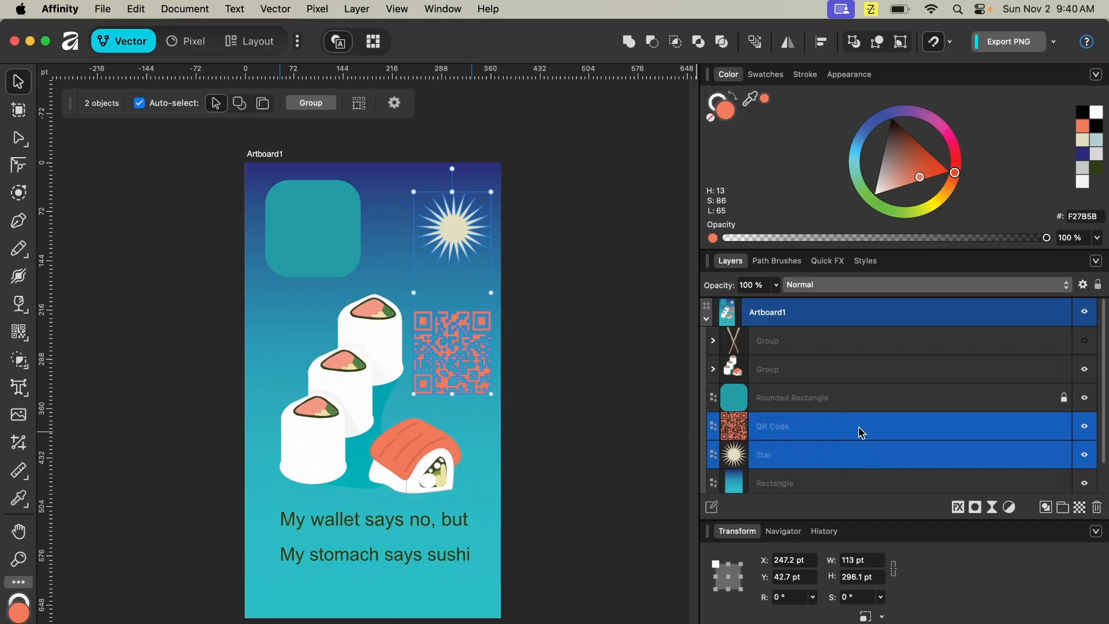
pyautogui.click(861, 433)
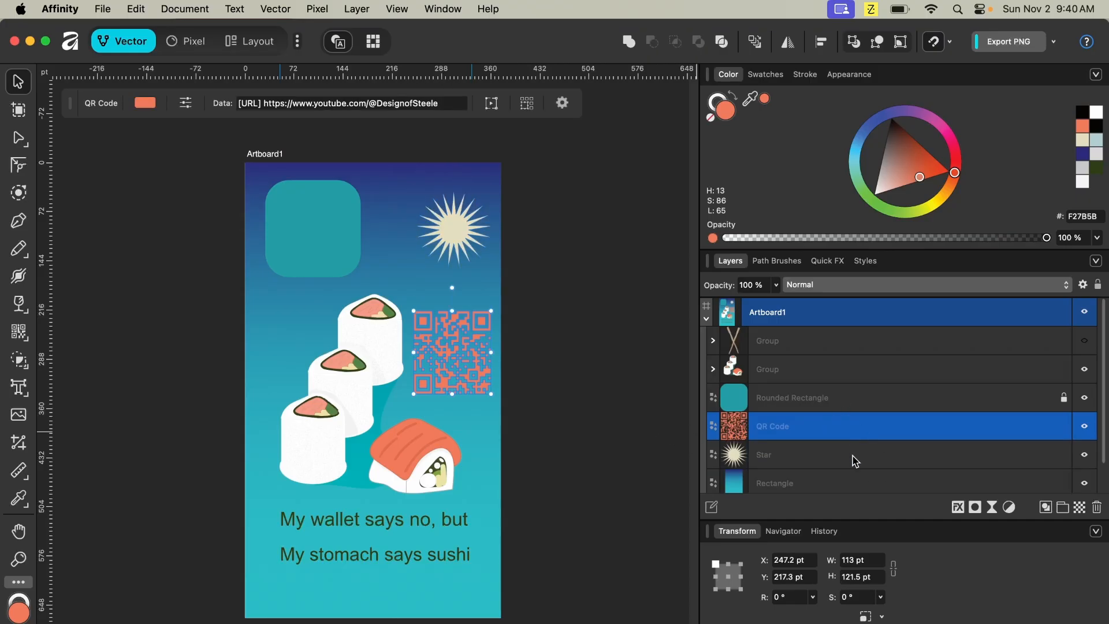
pyautogui.keyDown('shift'); pyautogui.click(855, 459); pyautogui.keyUp('shift')
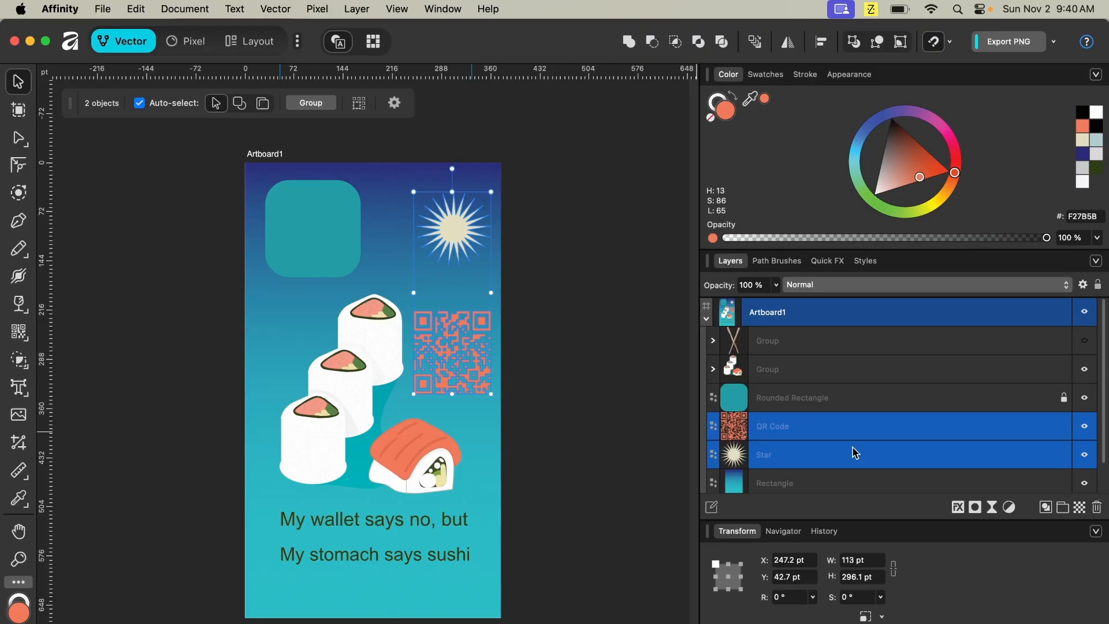
pyautogui.press('super+g')
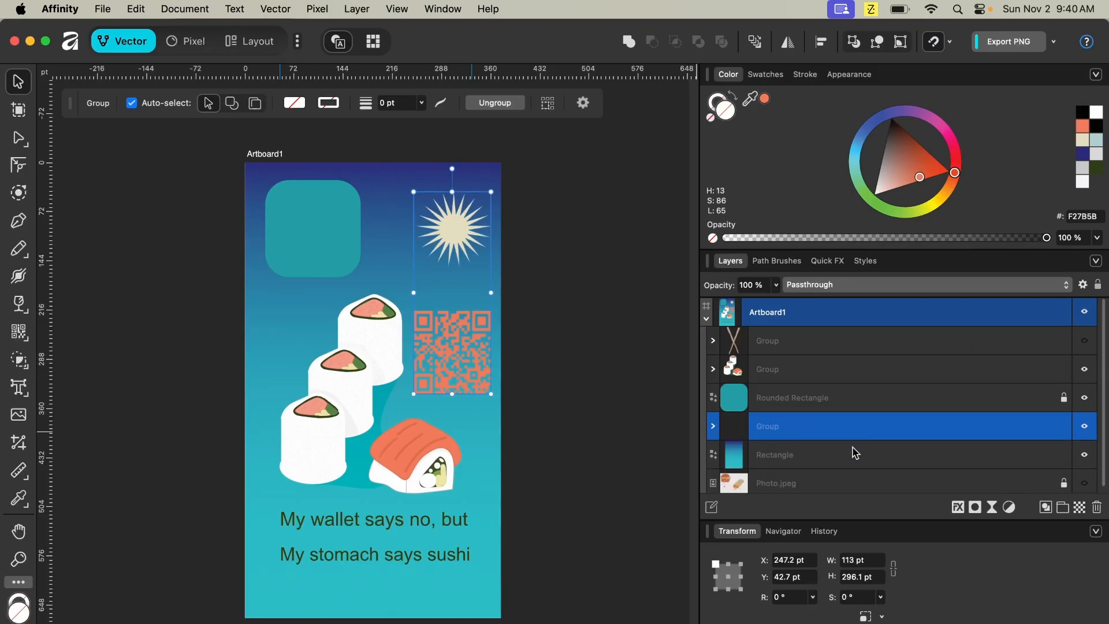
# - Move the QR code and star group above the rounded rectangle in the layer stack
pyautogui.click(831, 400)
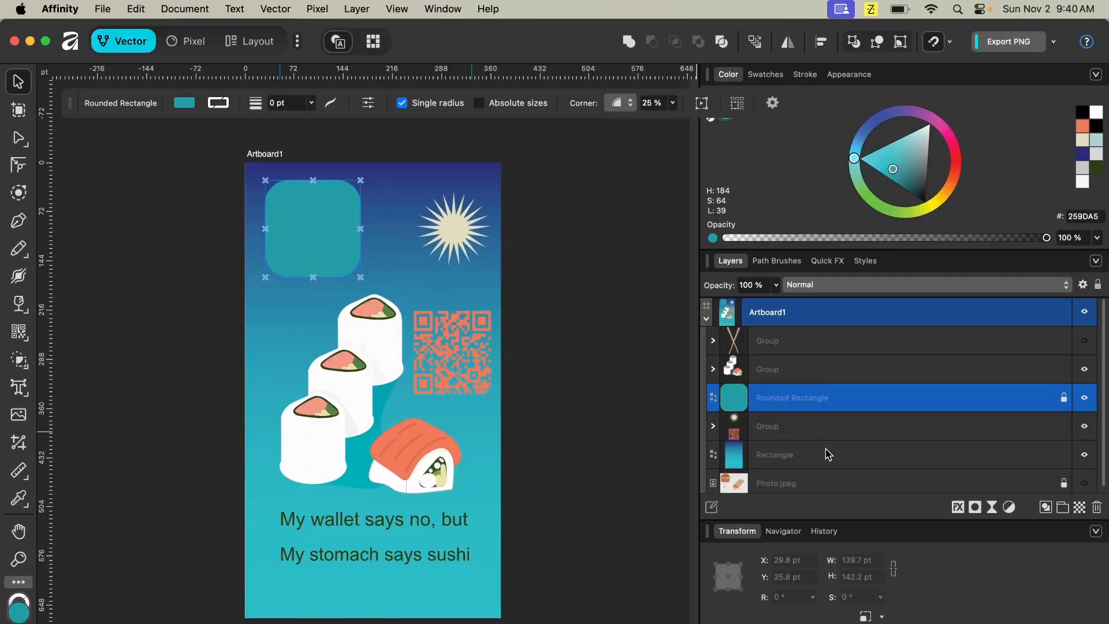
pyautogui.moveTo(812, 425); pyautogui.dragTo(805, 394)
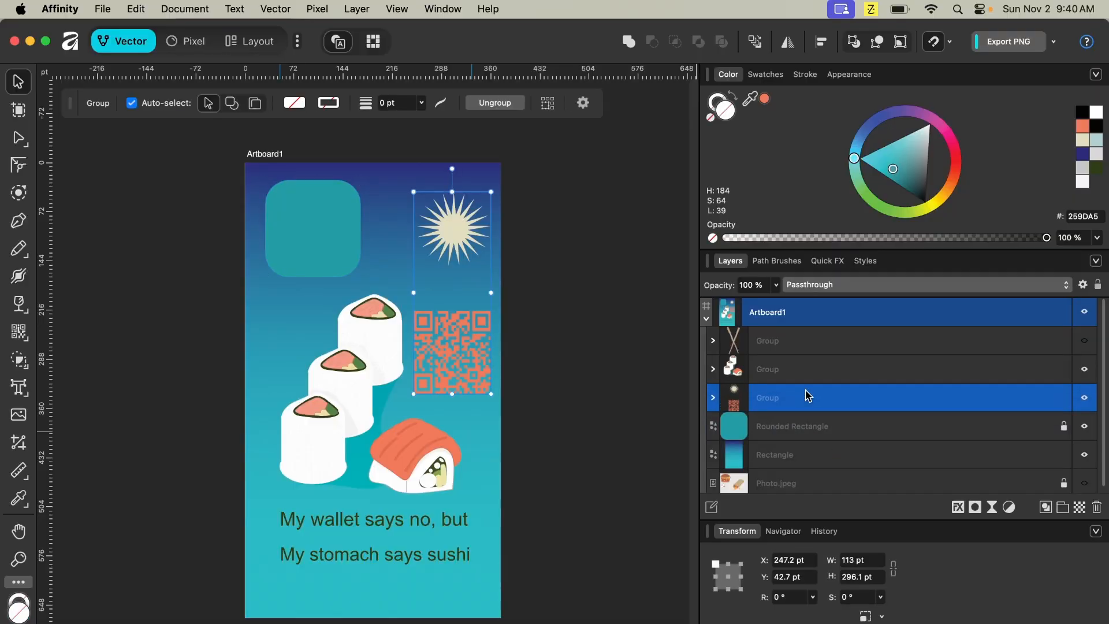
# - Group the rounded rectangle with the gradient background rectangle
pyautogui.click(808, 435)
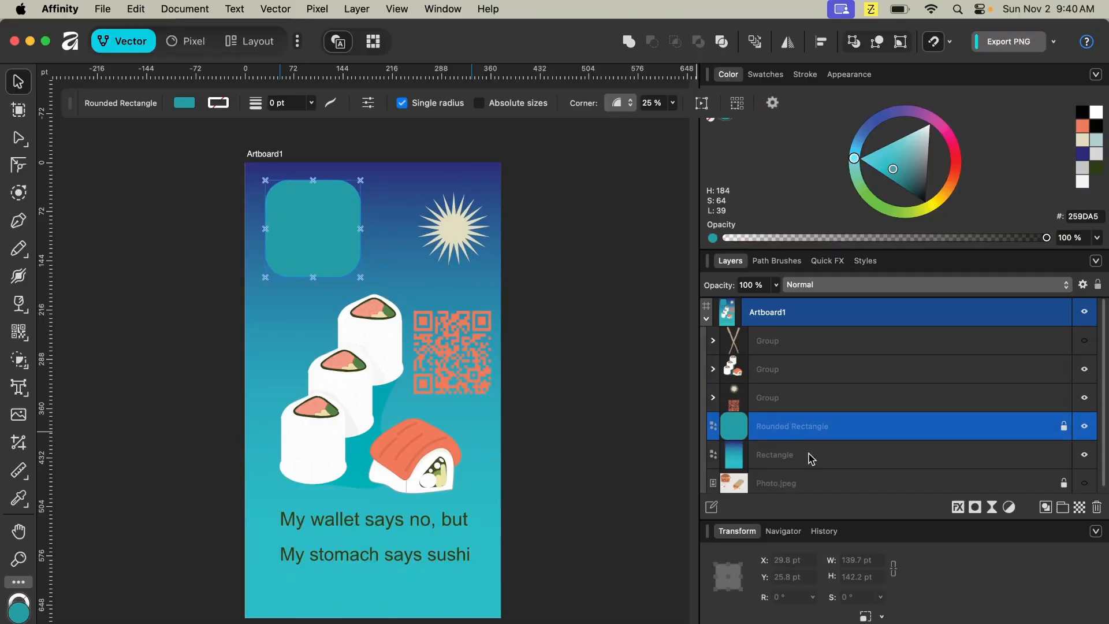
pyautogui.keyDown('shift'); pyautogui.click(810, 456); pyautogui.keyUp('shift')
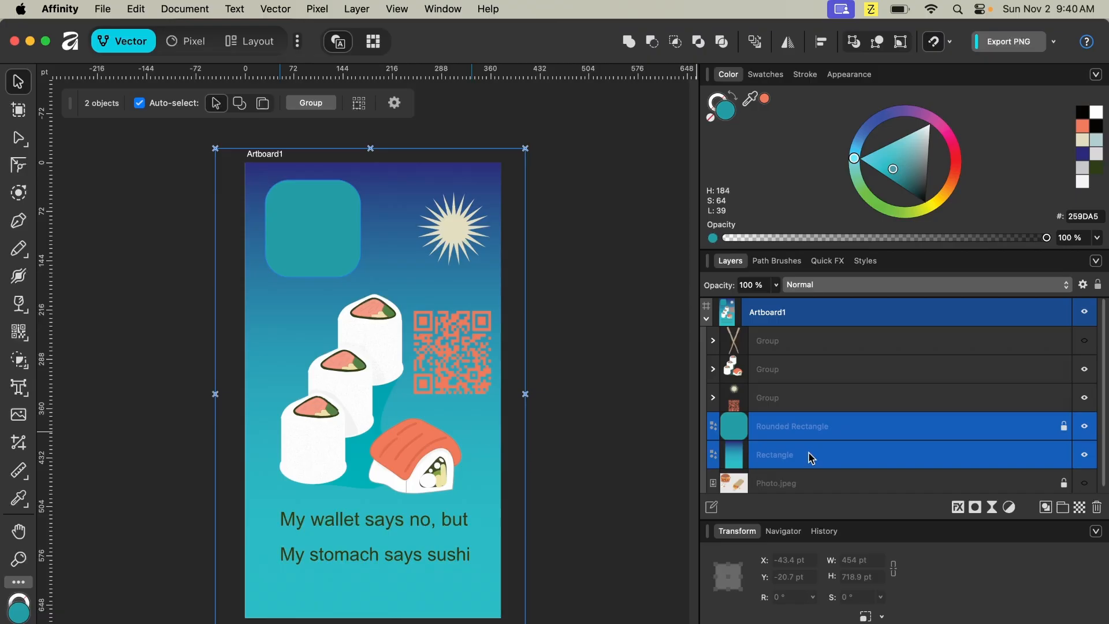
pyautogui.click(1063, 509)
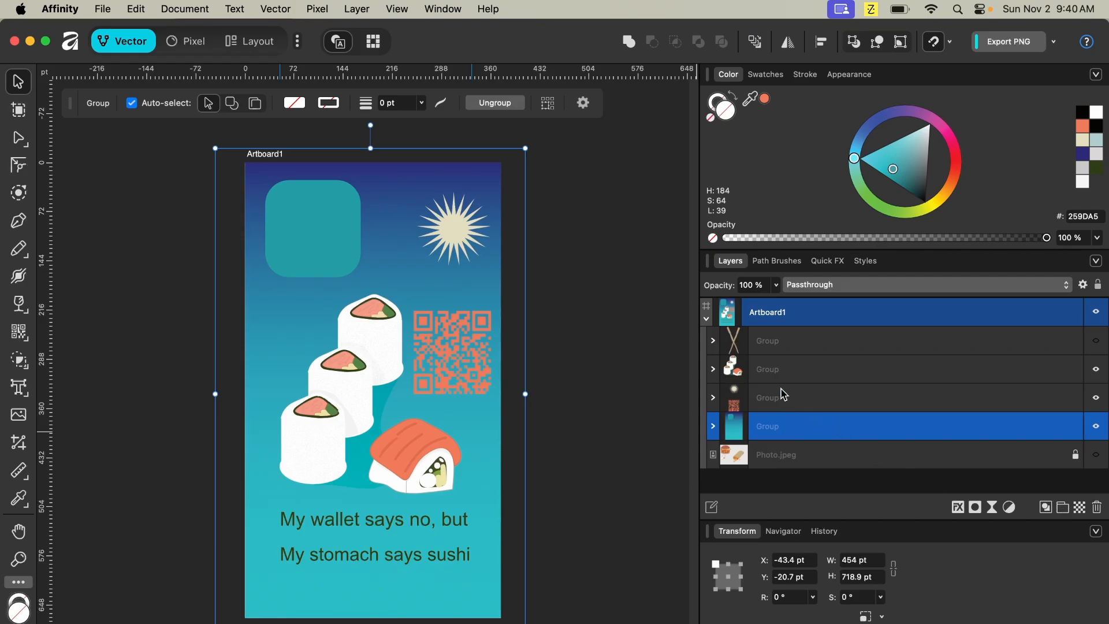
pyautogui.click(713, 398)
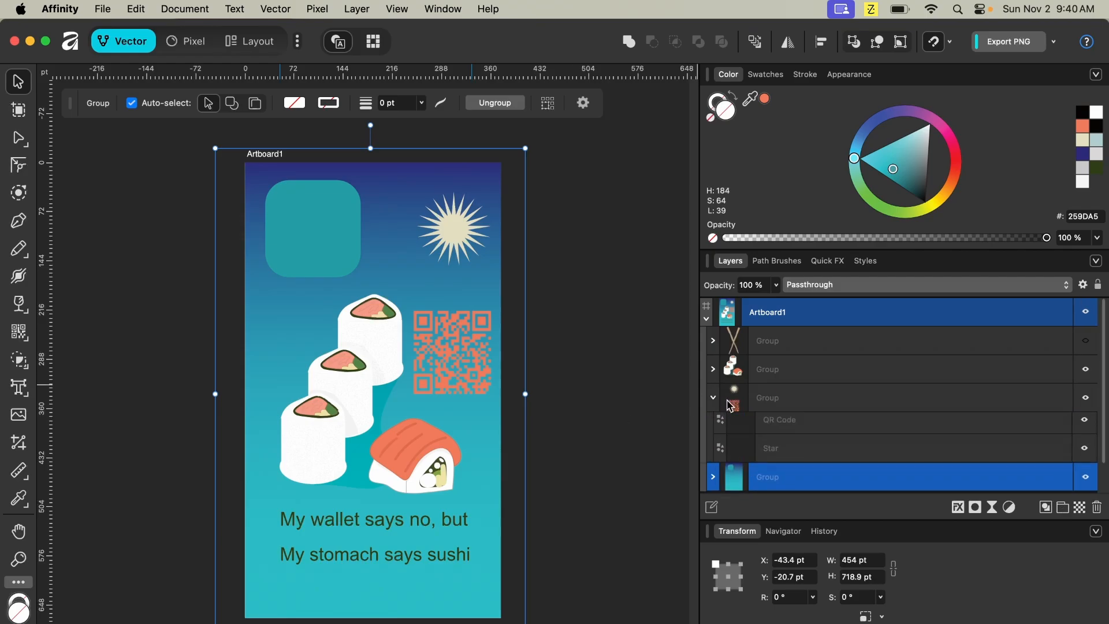
pyautogui.click(831, 458)
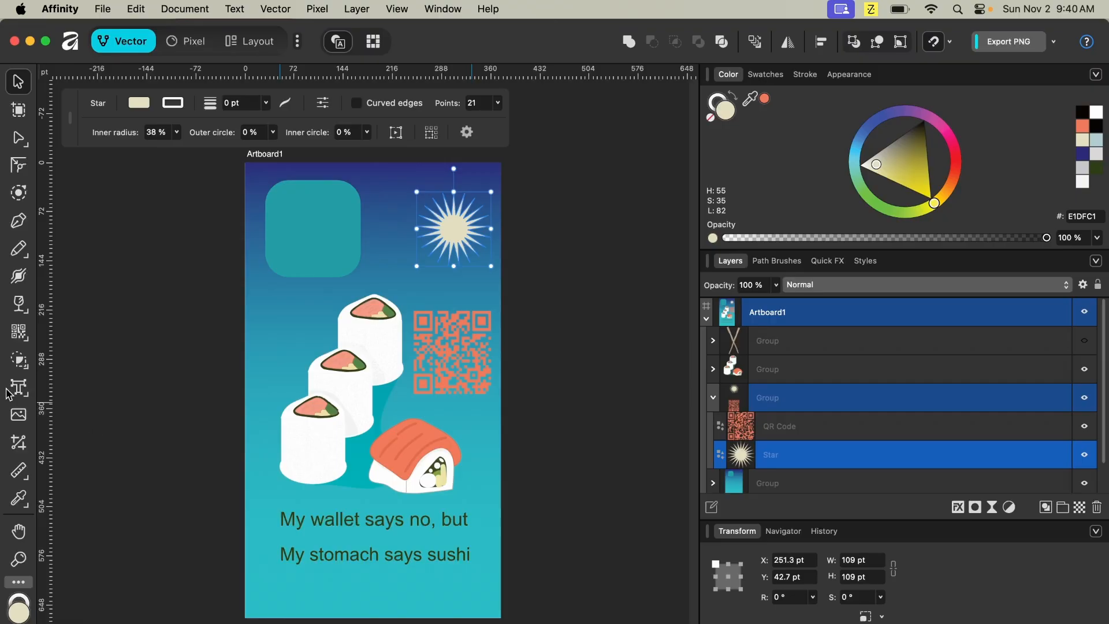
pyautogui.press('t')
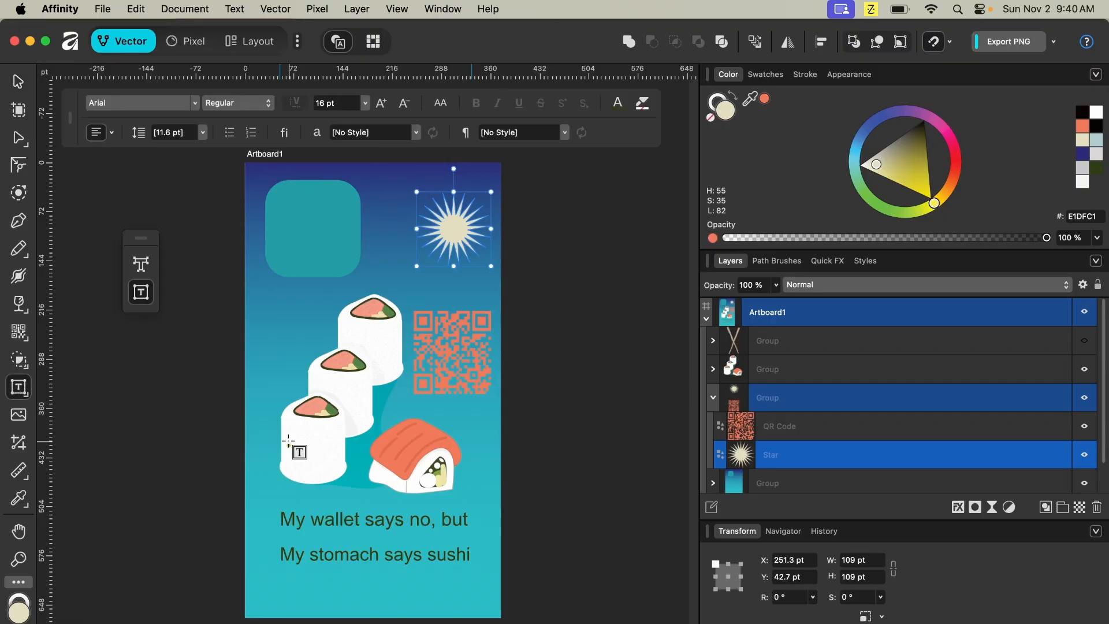
pyautogui.press('t')
pyautogui.press('t')
pyautogui.press('t')
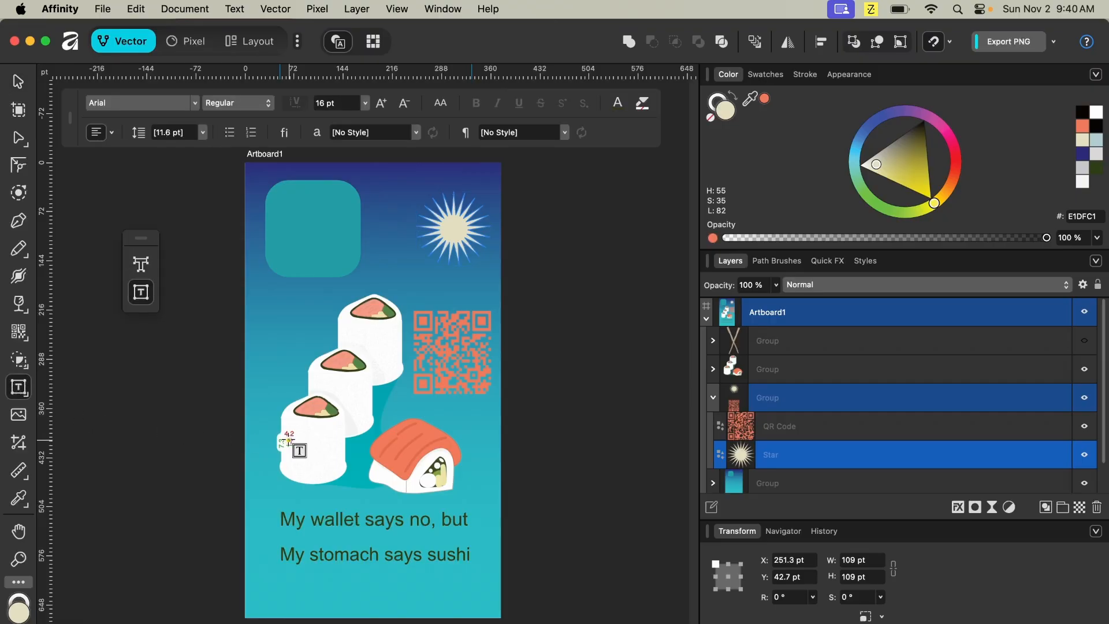
pyautogui.click(276, 352)
pyautogui.write('t')
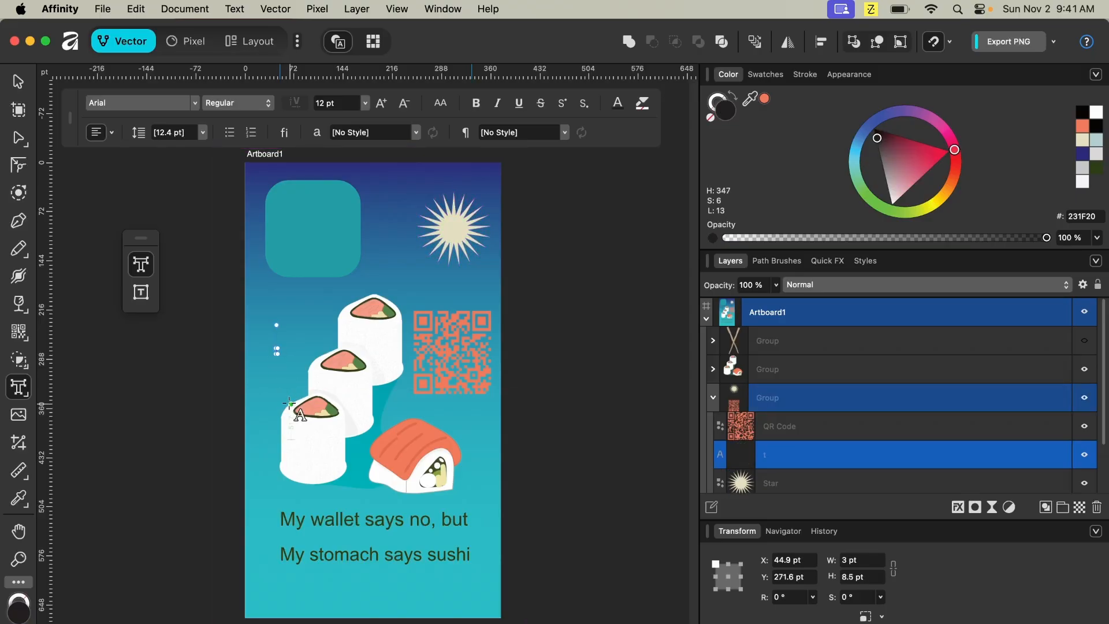
pyautogui.write('tttttttttt')
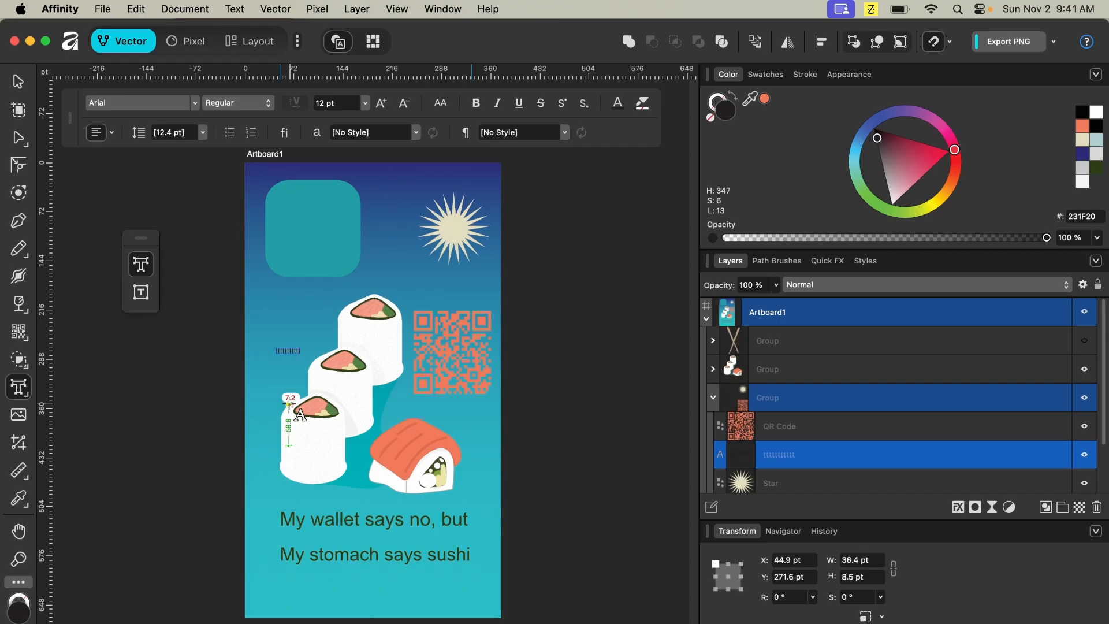
pyautogui.write('´´´´´')
pyautogui.press('Escape')
pyautogui.press('Escape')
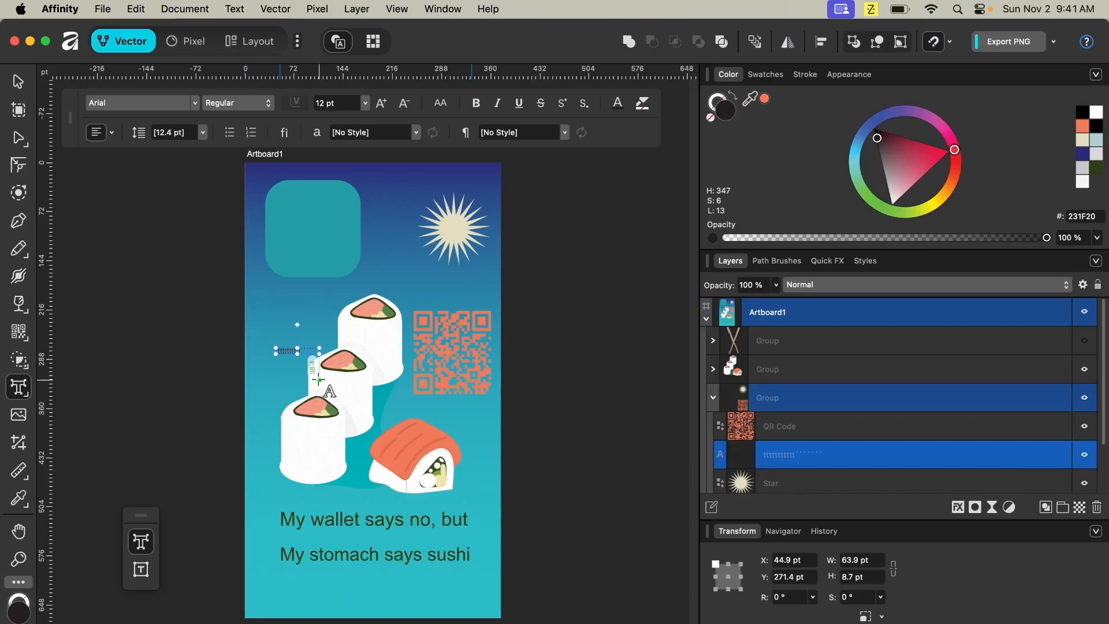
pyautogui.press('Delete')
pyautogui.moveTo(276, 362); pyautogui.dragTo(407, 339)
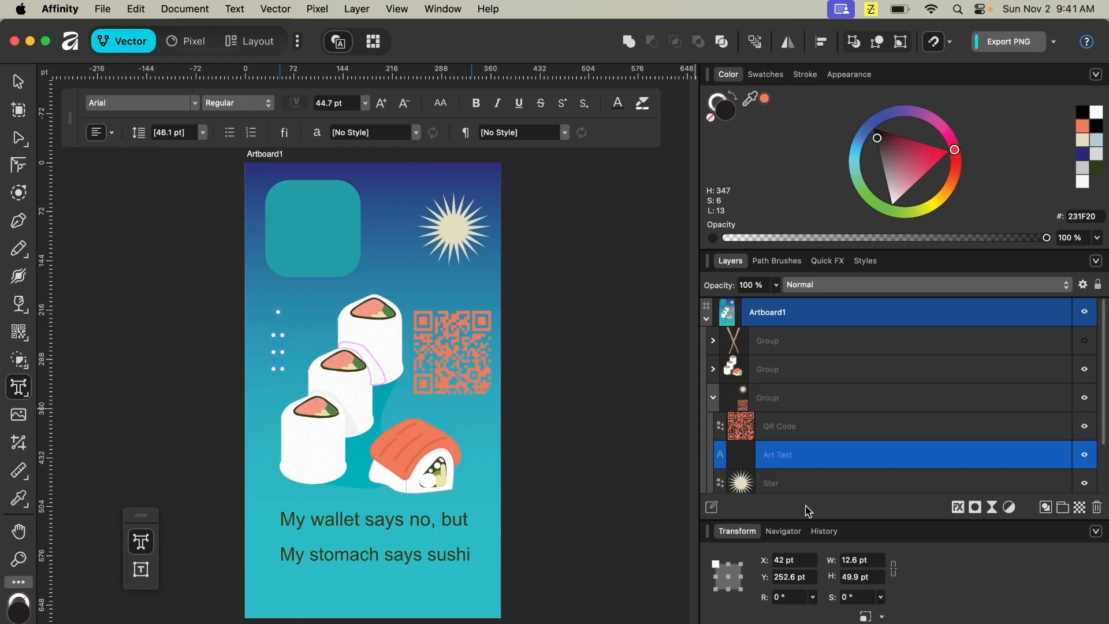
pyautogui.rightClick(801, 462)
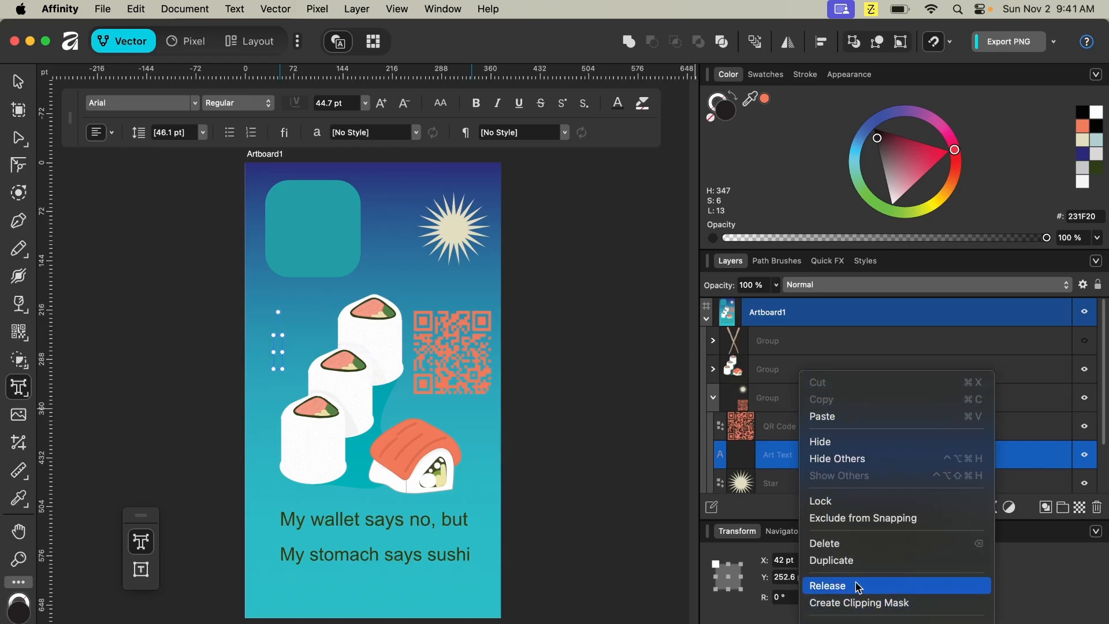
pyautogui.click(850, 543)
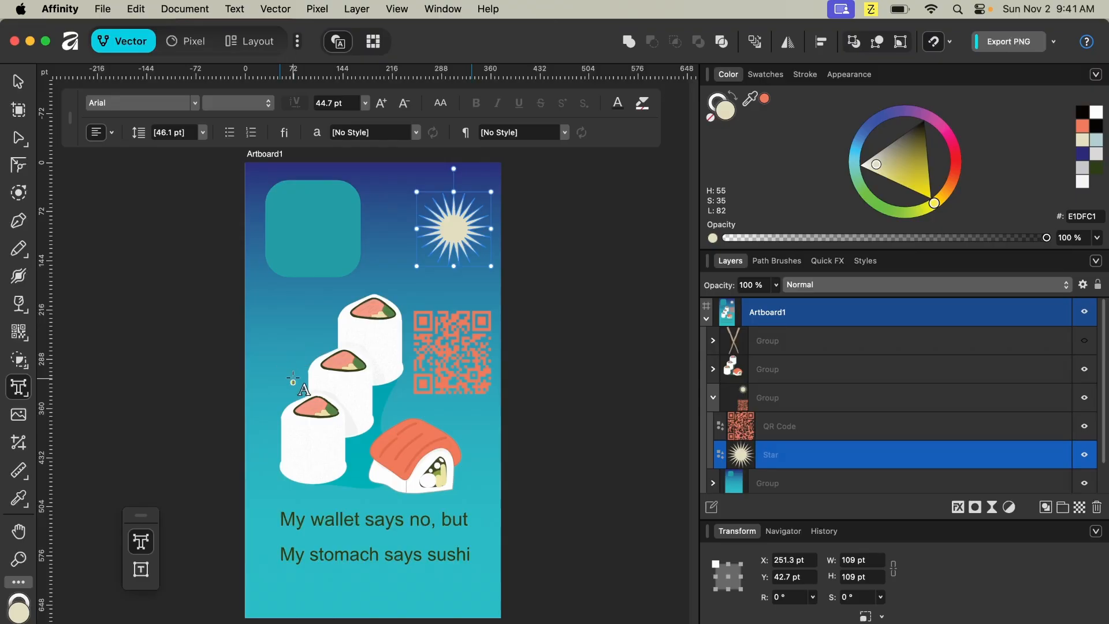
# - Create artistic text reading SUSHI beside the middle sushi roll and enlarge it
pyautogui.moveTo(302, 374); pyautogui.dragTo(296, 403)
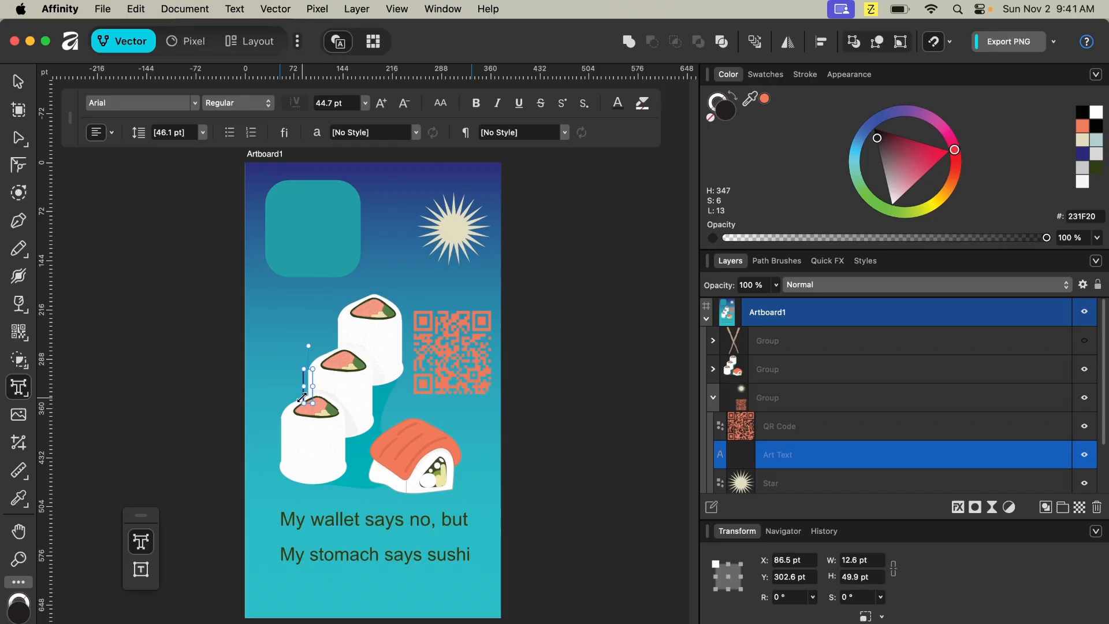
pyautogui.write('SUS')
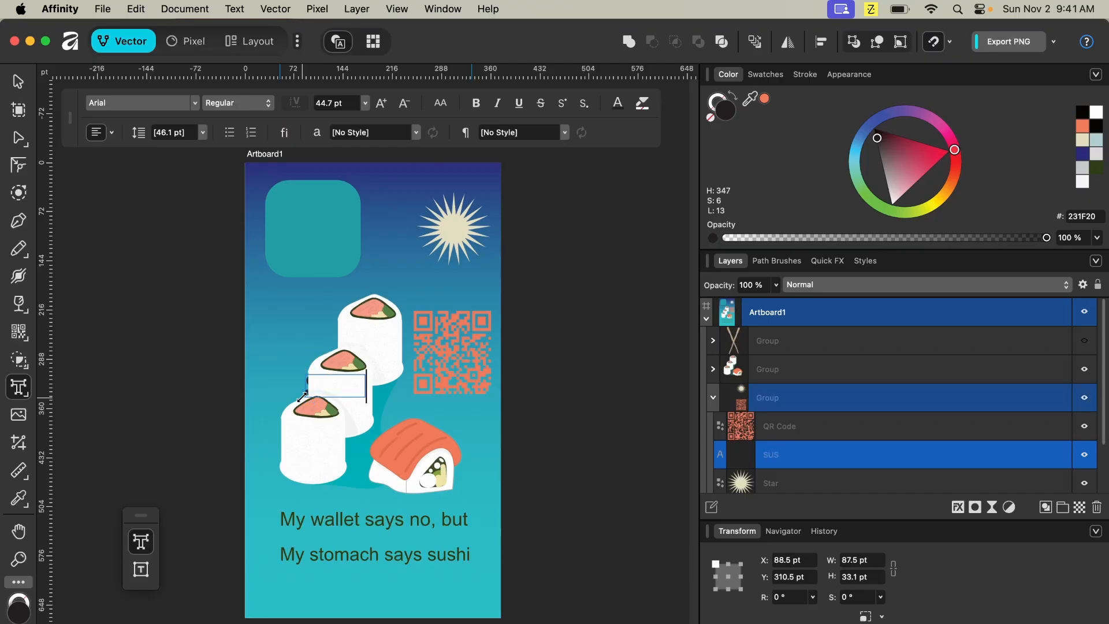
pyautogui.write('HI')
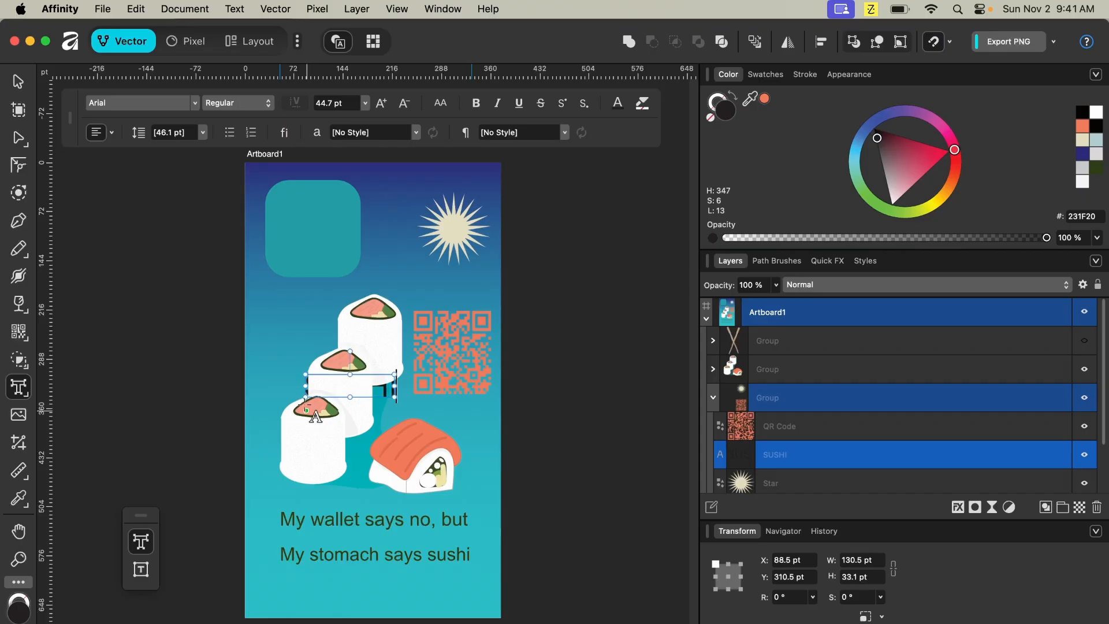
pyautogui.press('Escape')
pyautogui.moveTo(390, 377); pyautogui.dragTo(400, 403)
# - Shrink the QR code to about 73 pt wide and move it just below the star
pyautogui.click(453, 362)
pyautogui.moveTo(446, 358); pyautogui.dragTo(430, 339)
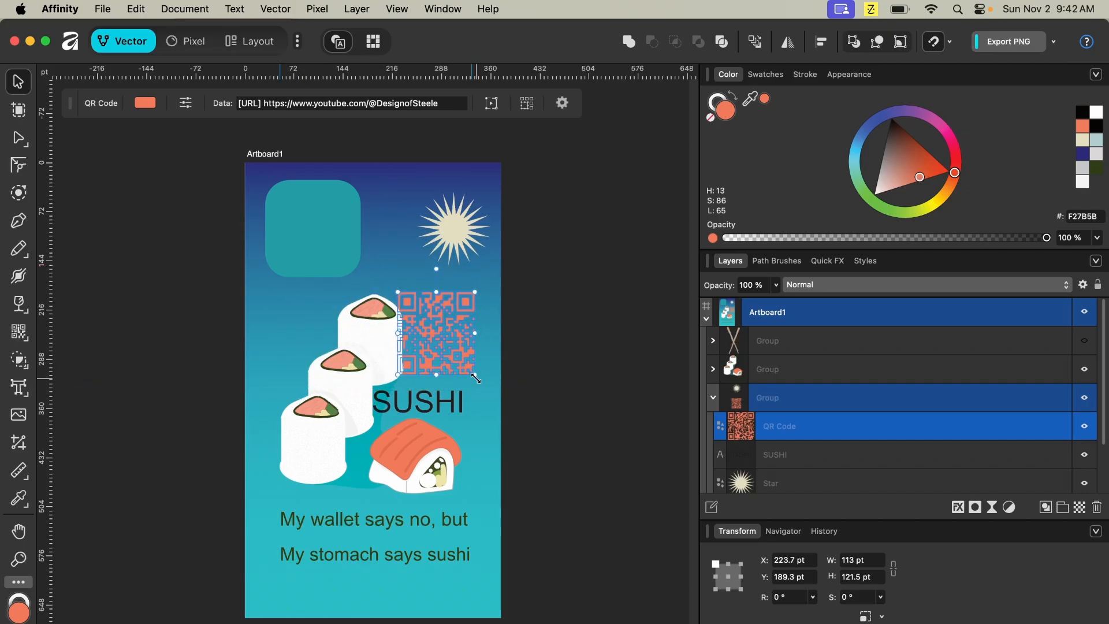
pyautogui.moveTo(475, 374); pyautogui.dragTo(469, 326)
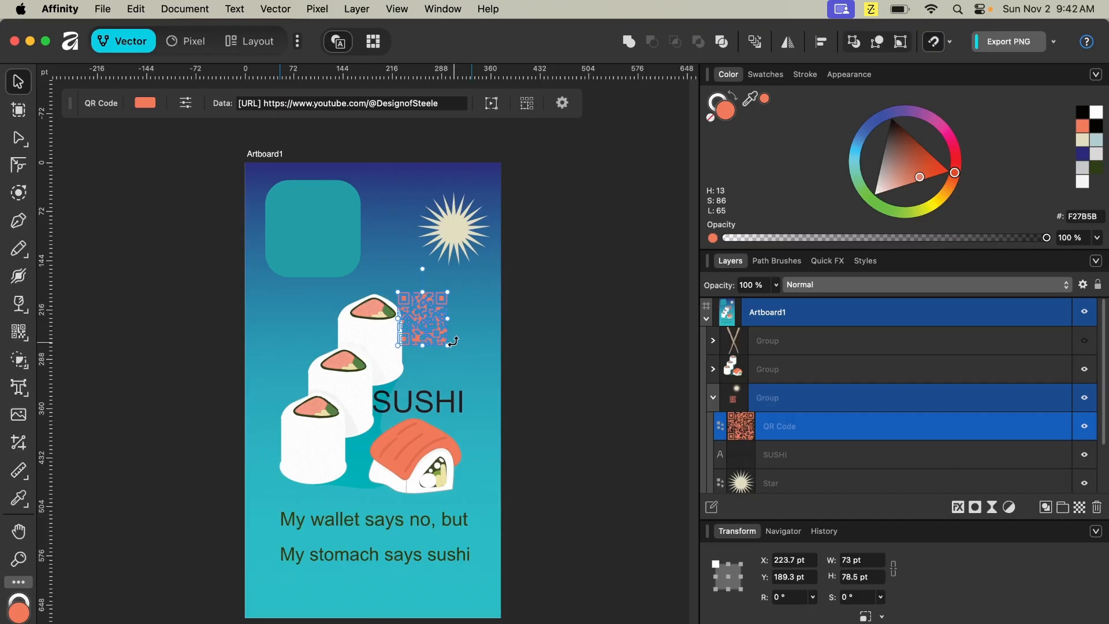
pyautogui.moveTo(415, 335); pyautogui.dragTo(449, 311)
# - Nudge the SUSHI text to the right until its X position is 231 pt
pyautogui.click(428, 409)
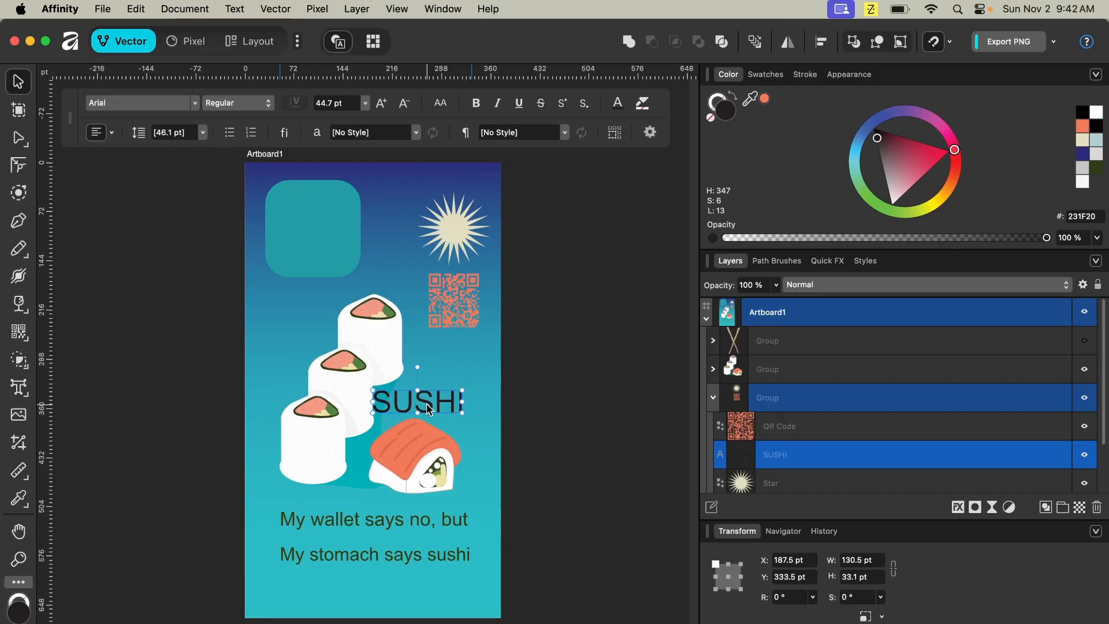
pyautogui.moveTo(428, 409); pyautogui.dragTo(430, 409)
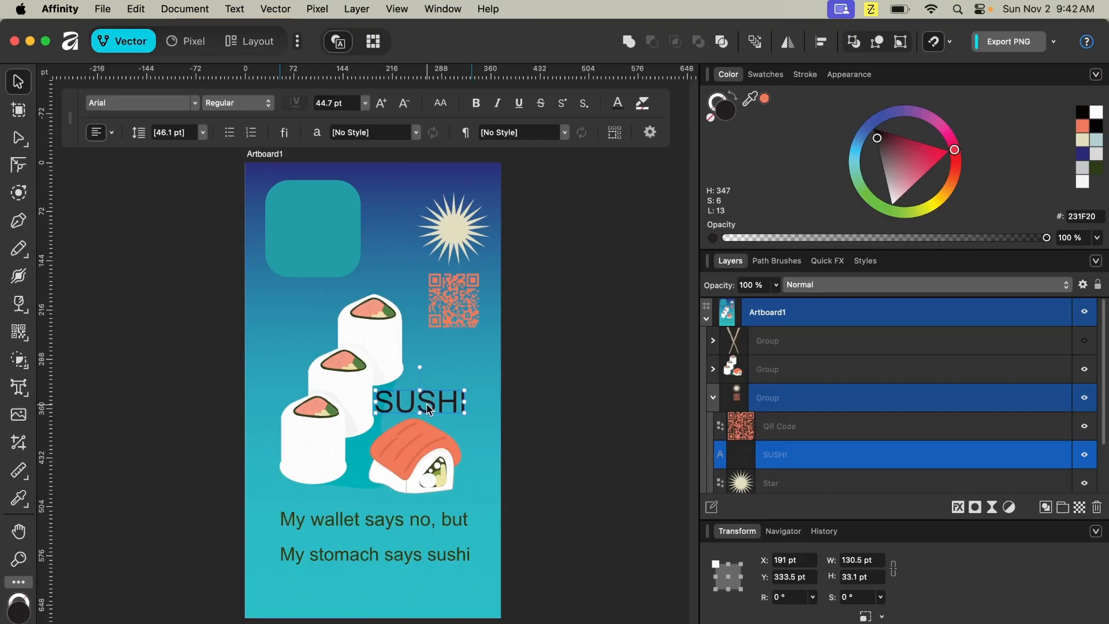
pyautogui.hotkey('shift', 'Right')
pyautogui.hotkey('shift', 'Right')
pyautogui.hotkey('shift', 'Right')
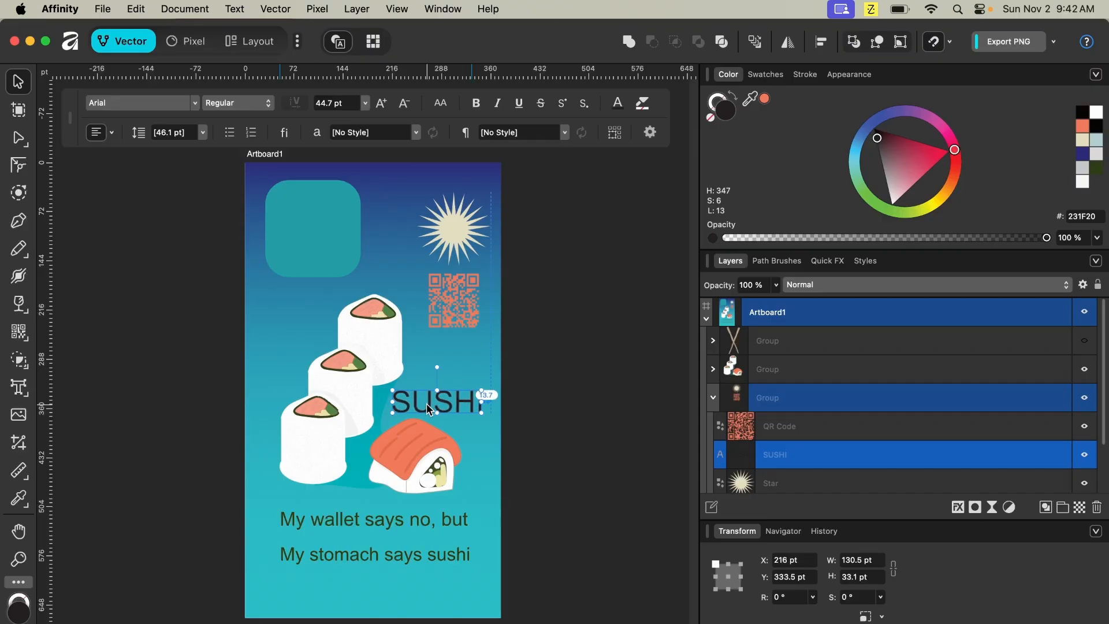
pyautogui.press('Right')
pyautogui.press('Right')
pyautogui.press('Right')
pyautogui.press('Right')
pyautogui.press('Right')
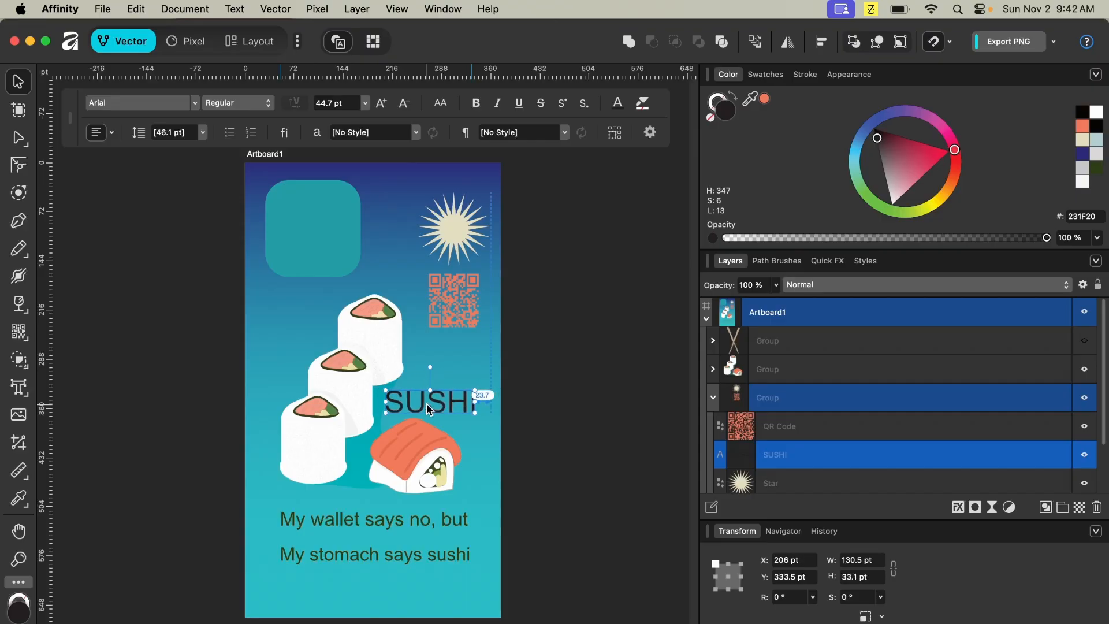
pyautogui.press('Right')
pyautogui.press('Right')
pyautogui.press('Right')
pyautogui.press('Right')
pyautogui.press('Right')
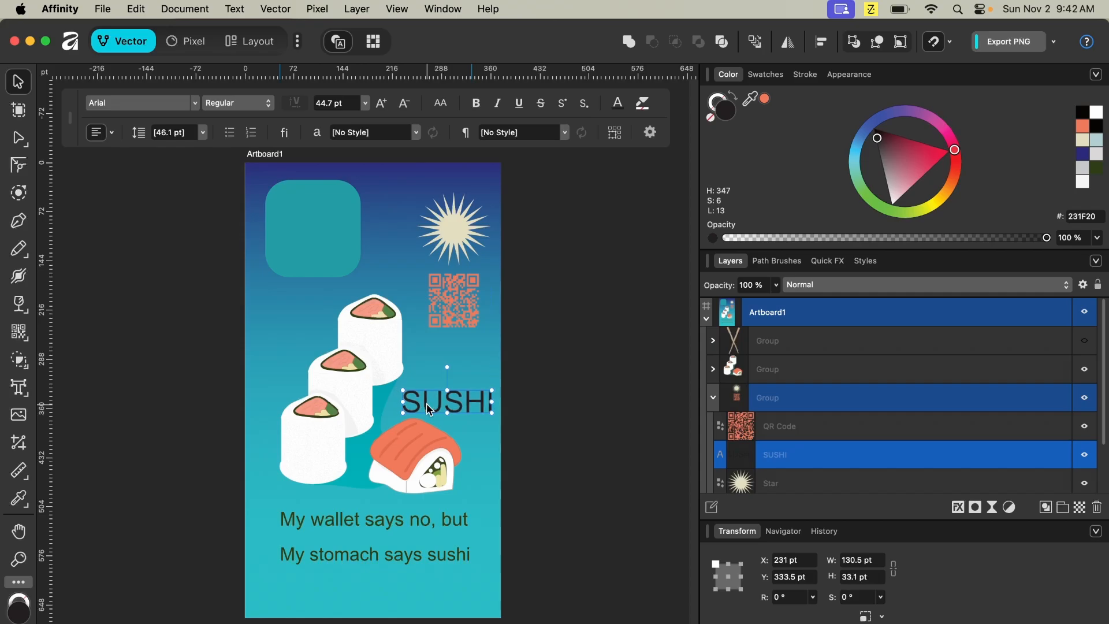
# - Place a vertical guide along the SUSHI text's left edge
pyautogui.moveTo(47, 405); pyautogui.dragTo(404, 438)
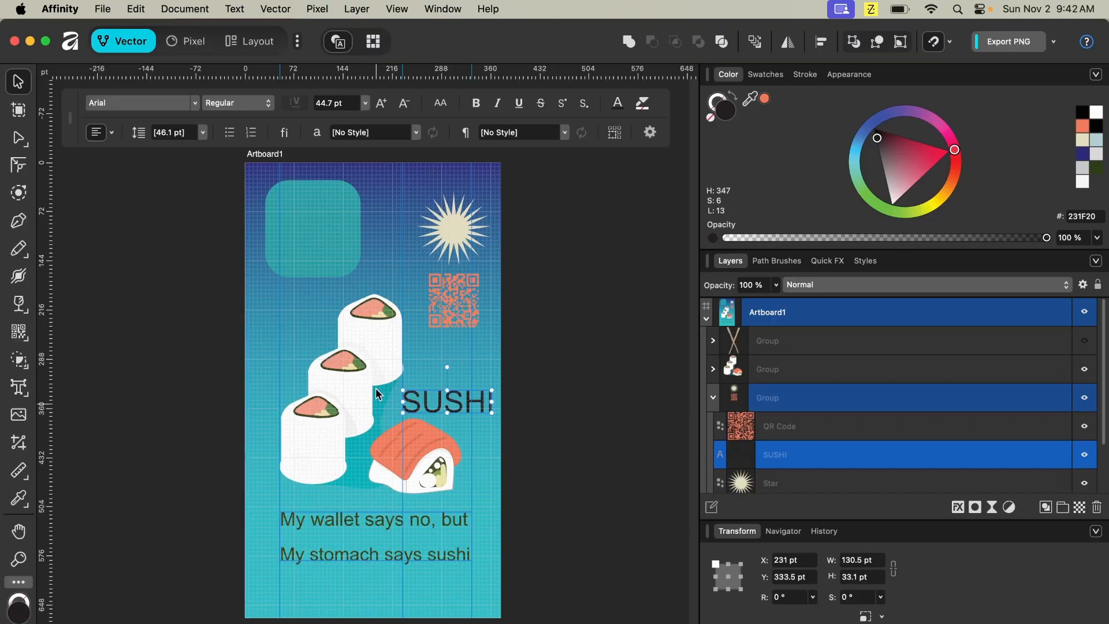
pyautogui.click(931, 10)
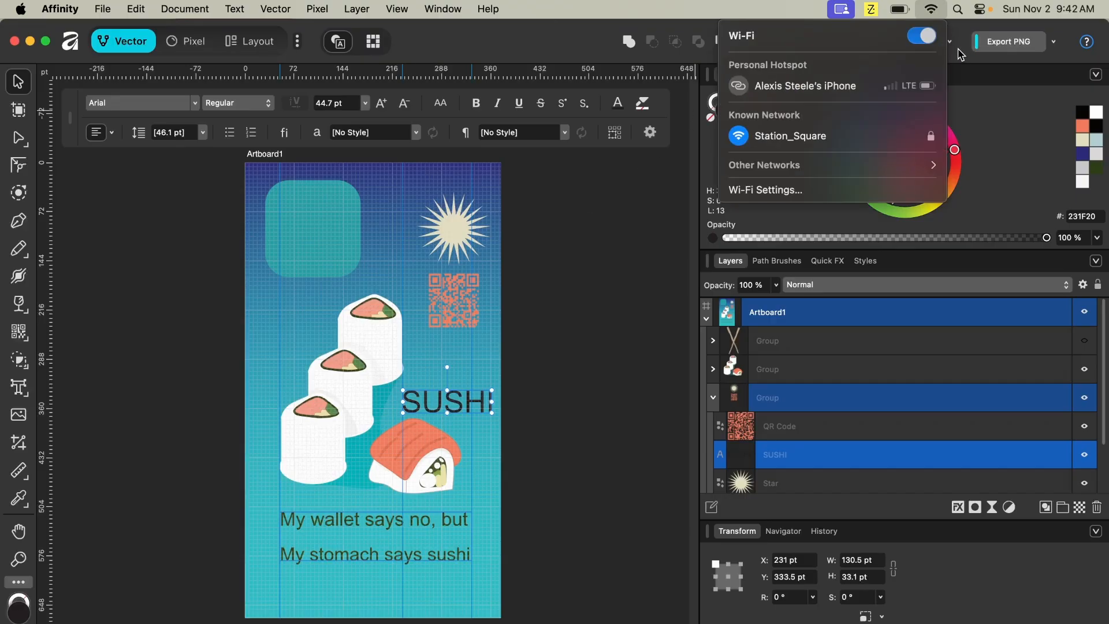
pyautogui.click(960, 54)
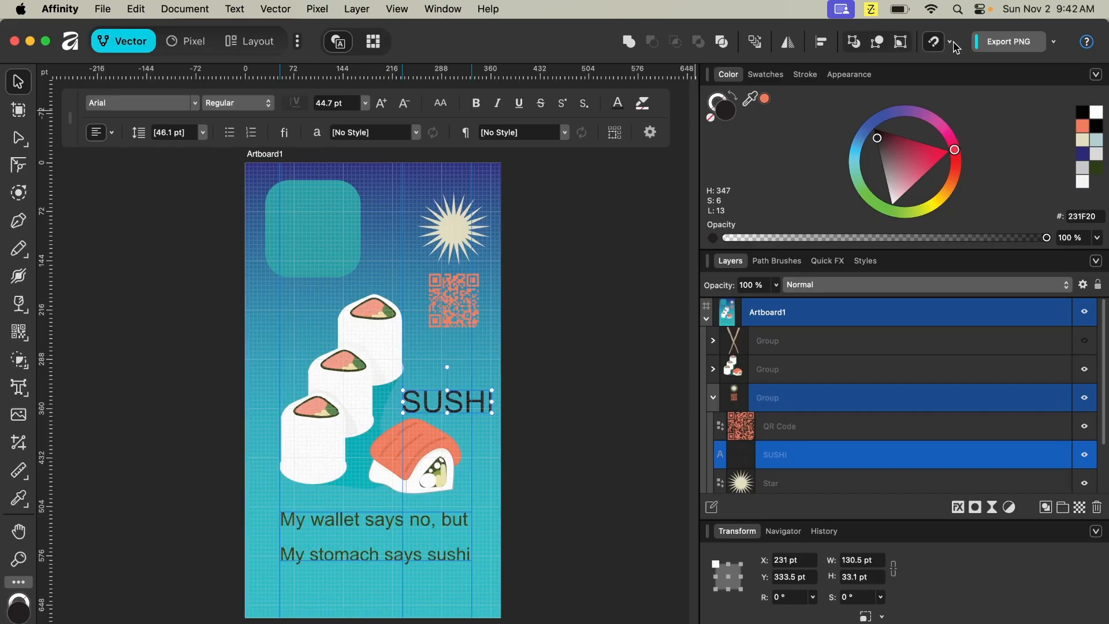
pyautogui.click(953, 43)
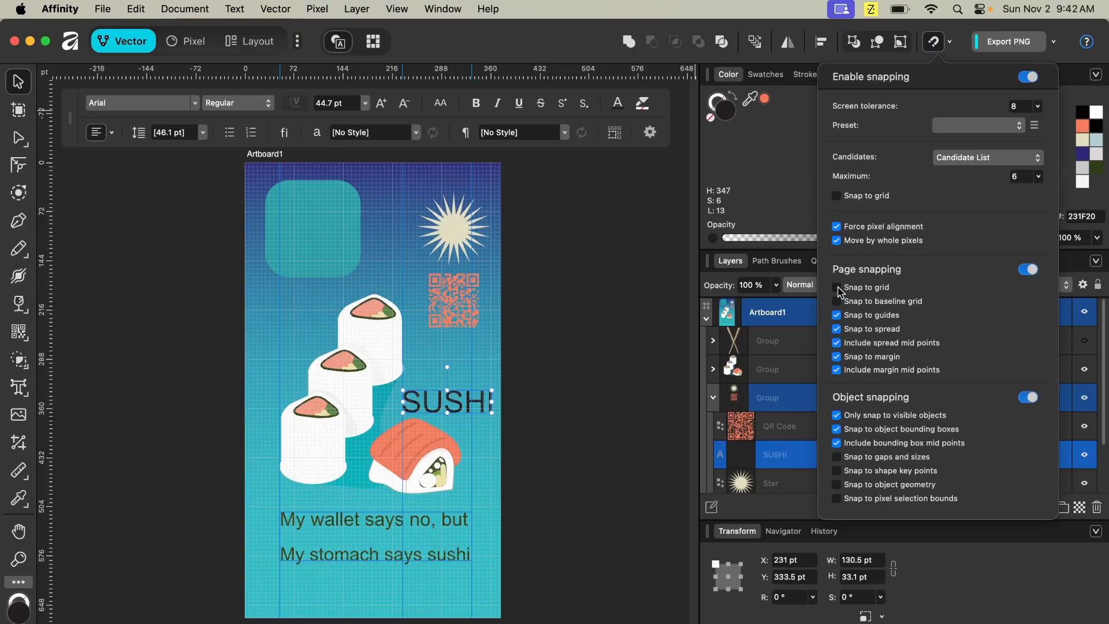
pyautogui.click(586, 362)
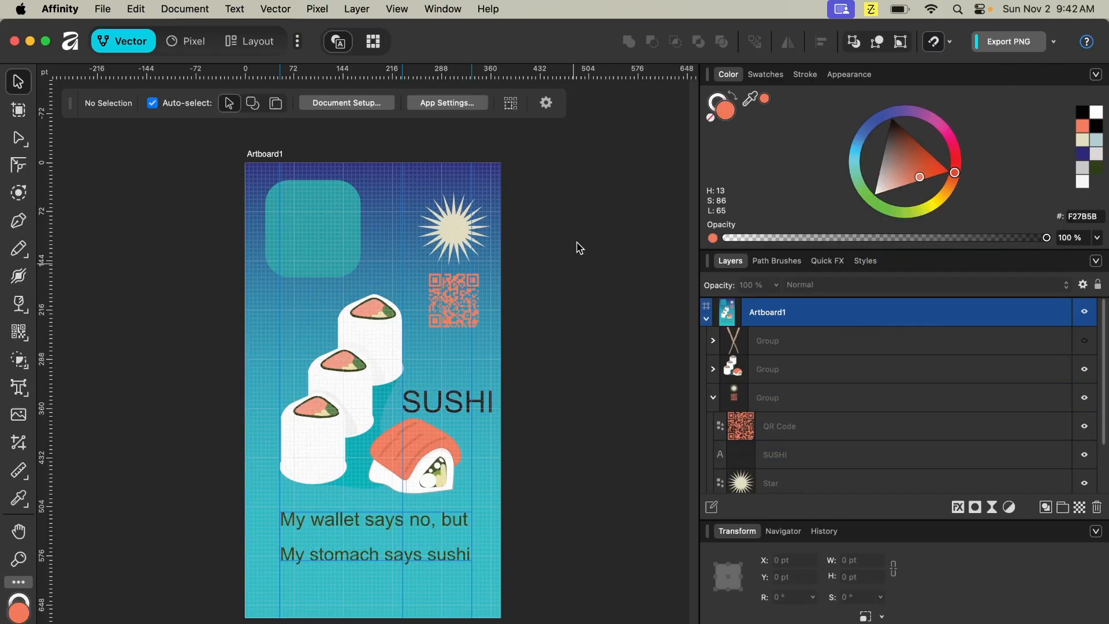
pyautogui.scroll(10, 612, 234)
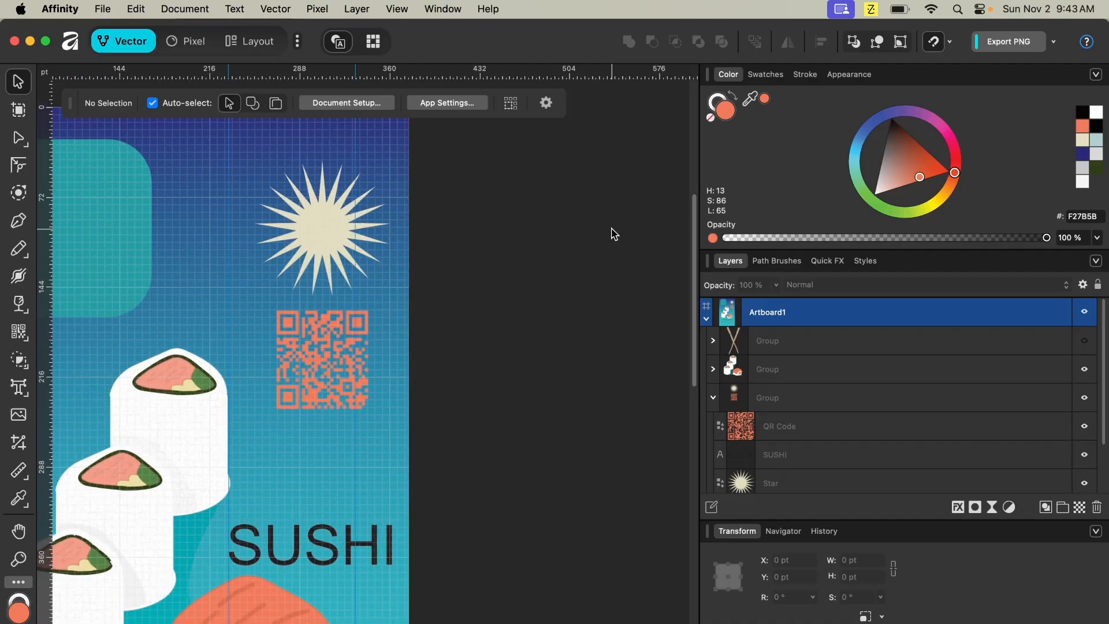
pyautogui.scroll(-10, 616, 231)
pyautogui.hscroll(-8, 616, 231)
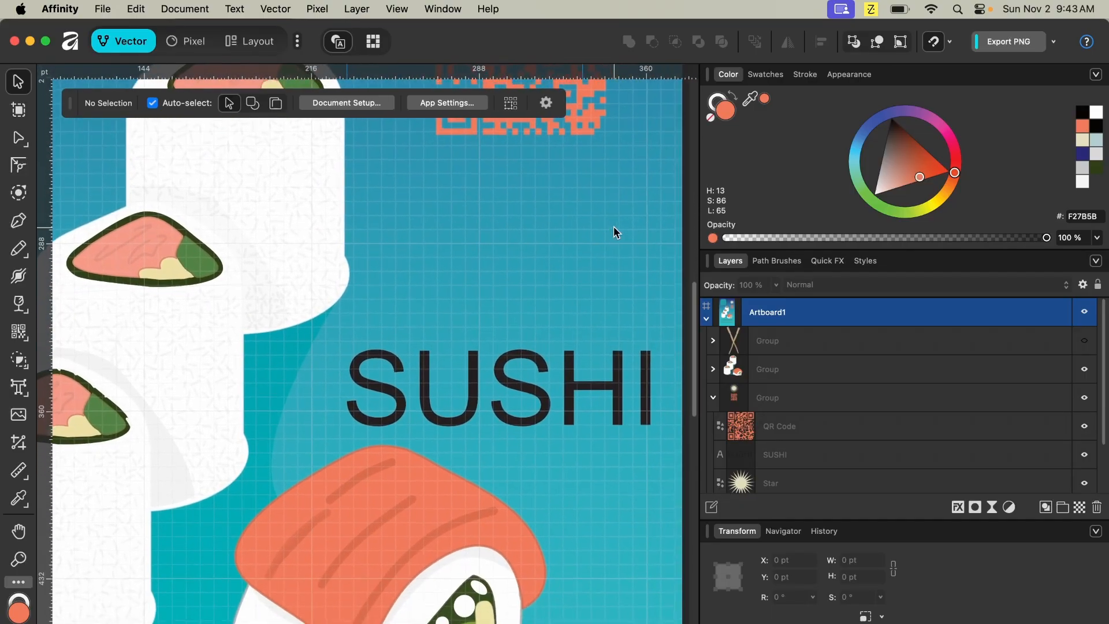
pyautogui.moveTo(428, 382); pyautogui.dragTo(471, 347)
pyautogui.press('super+z')
# - Select all the SUSHI text and colour it salmon
pyautogui.doubleClick(443, 381)
pyautogui.click(479, 234)
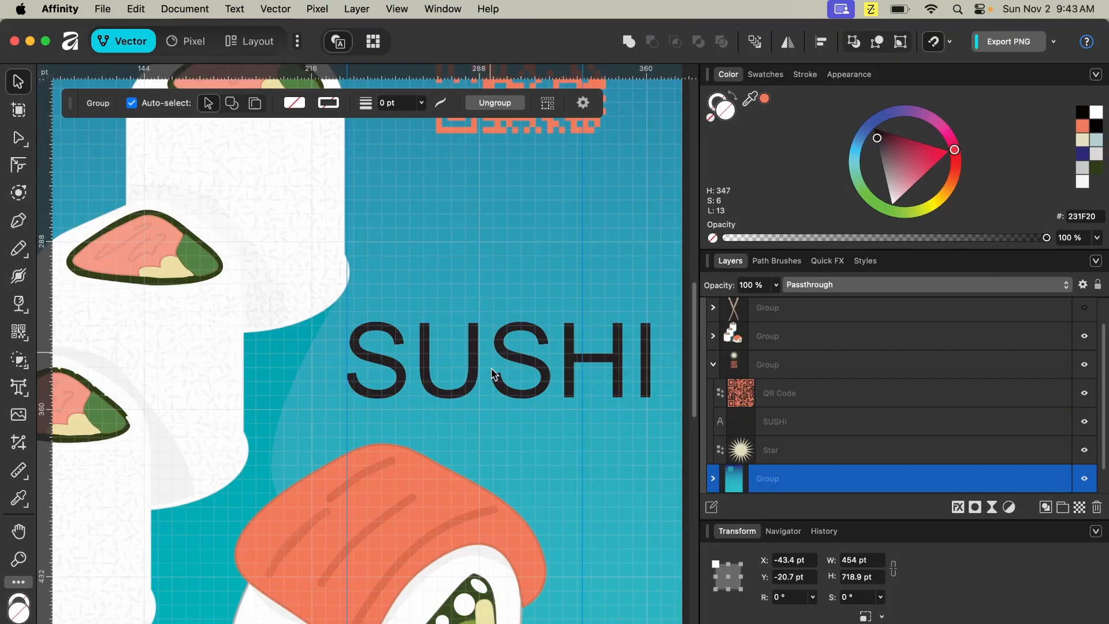
pyautogui.click(477, 383)
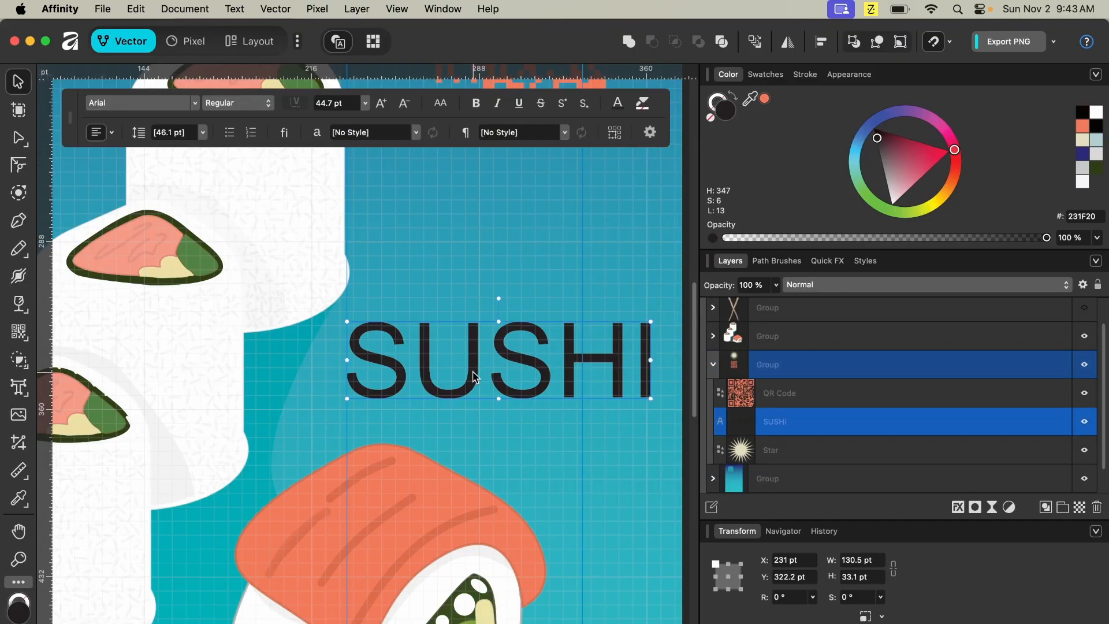
pyautogui.doubleClick(474, 377)
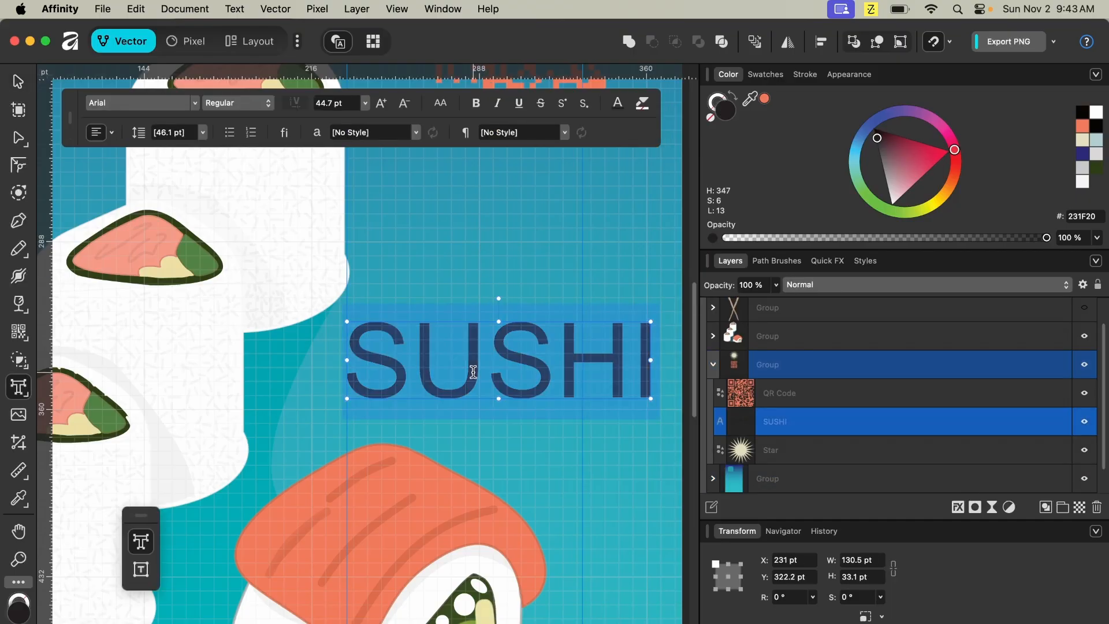
pyautogui.click(766, 101)
pyautogui.click(629, 223)
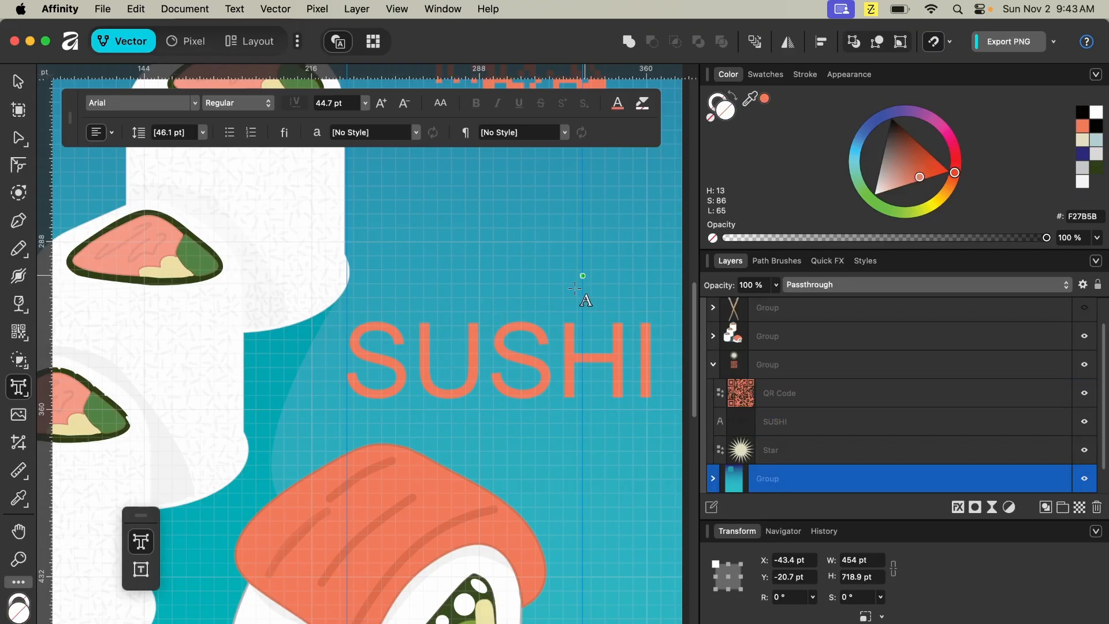
# - Reselect the SUSHI text and fine-tune its salmon colour on the colour wheel
pyautogui.click(576, 336)
pyautogui.tripleClick(576, 336)
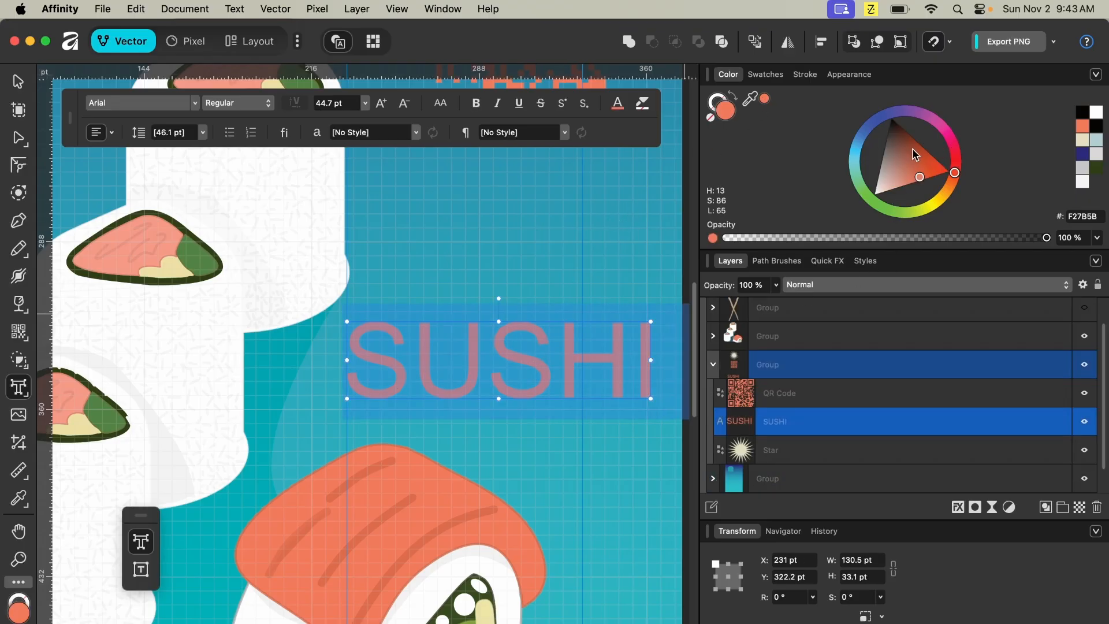
pyautogui.click(910, 166)
pyautogui.moveTo(909, 165); pyautogui.dragTo(905, 164)
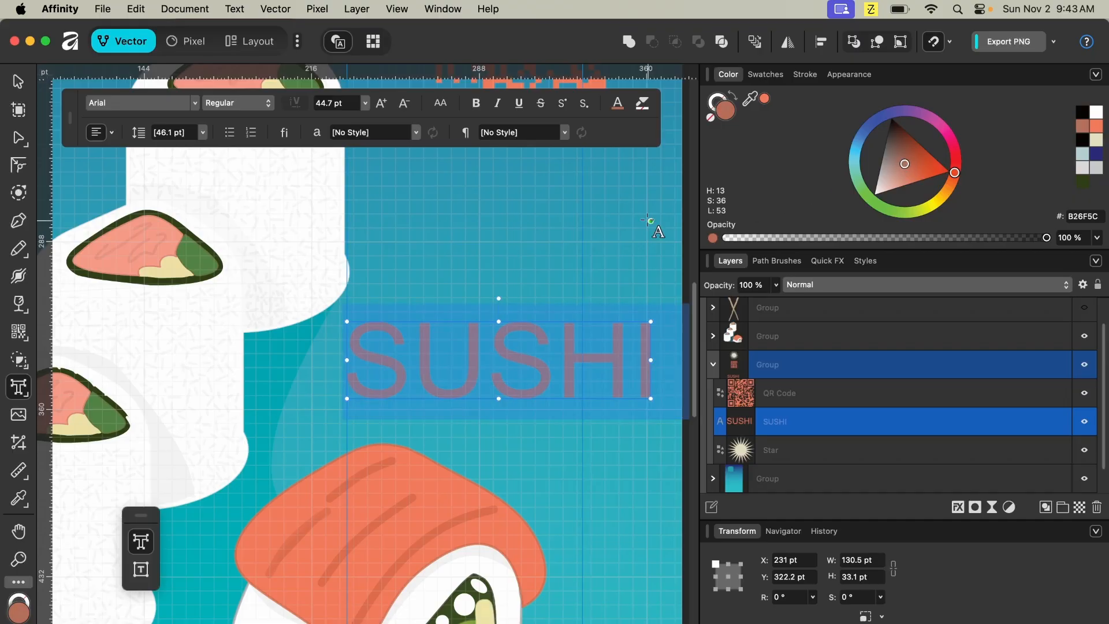
pyautogui.moveTo(750, 100); pyautogui.dragTo(368, 525)
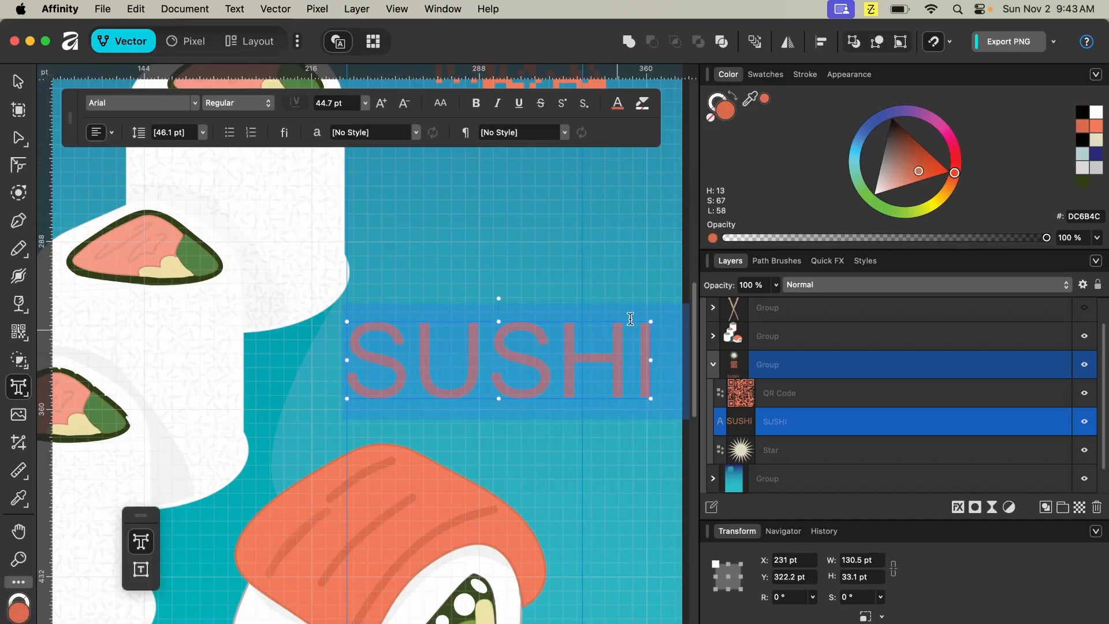
pyautogui.click(601, 264)
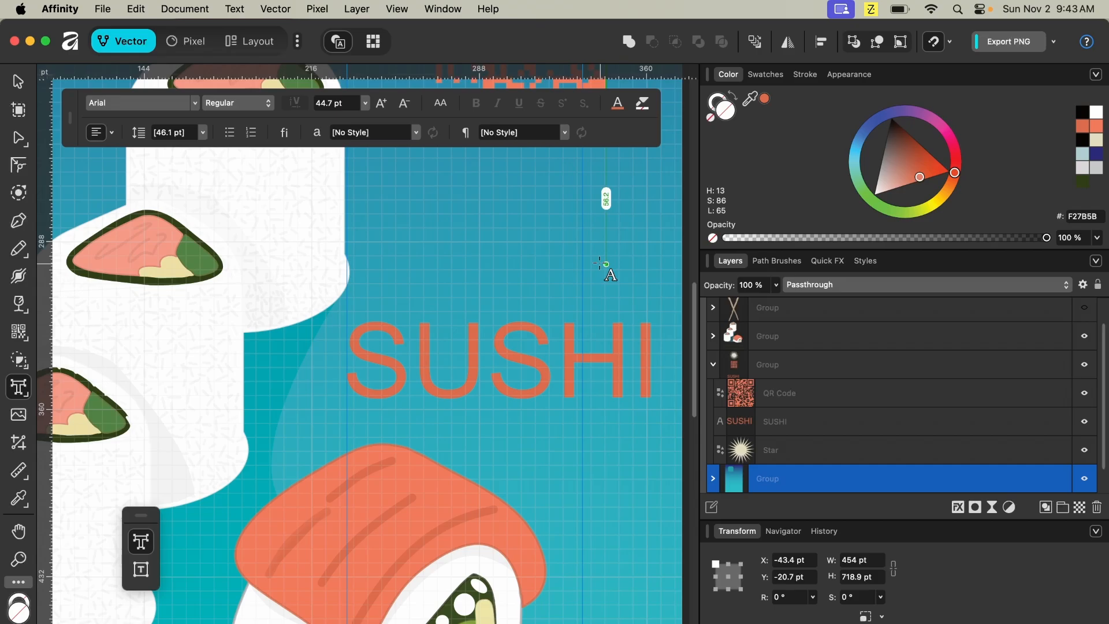
# - Place the Fridge.png image on the poster, drawing it about 466 pt square
pyautogui.press('super+0')
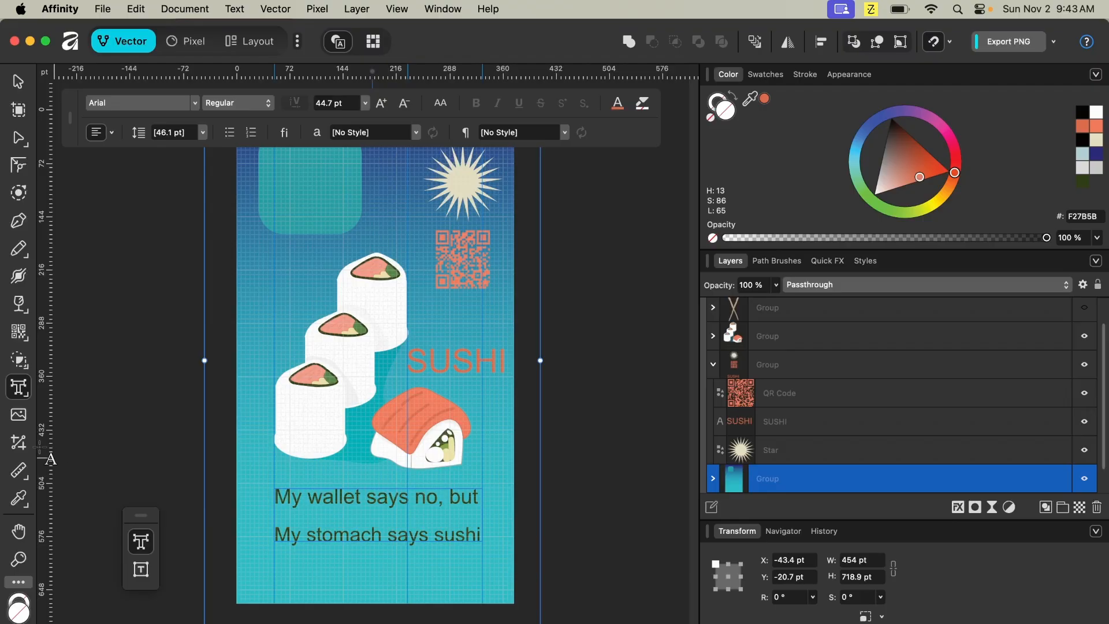
pyautogui.click(33, 420)
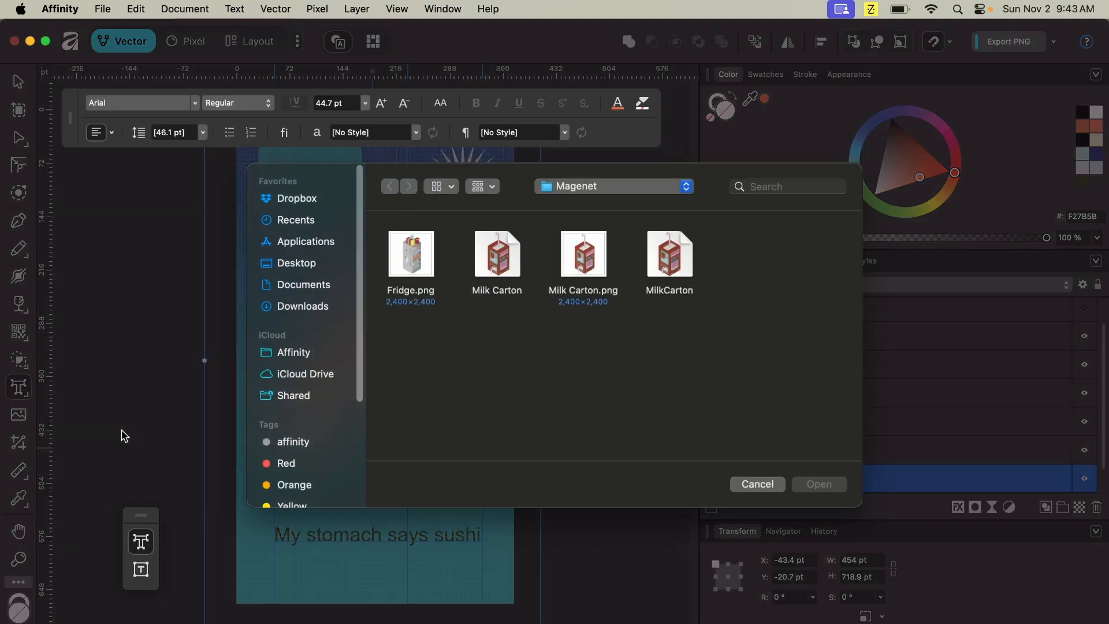
pyautogui.click(415, 255)
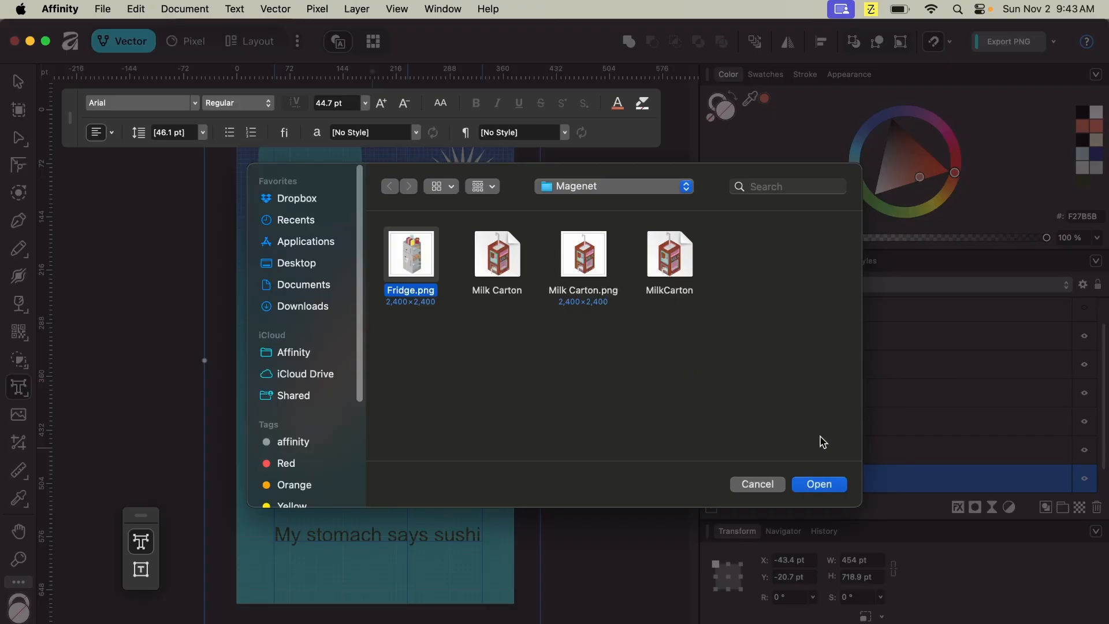
pyautogui.click(823, 491)
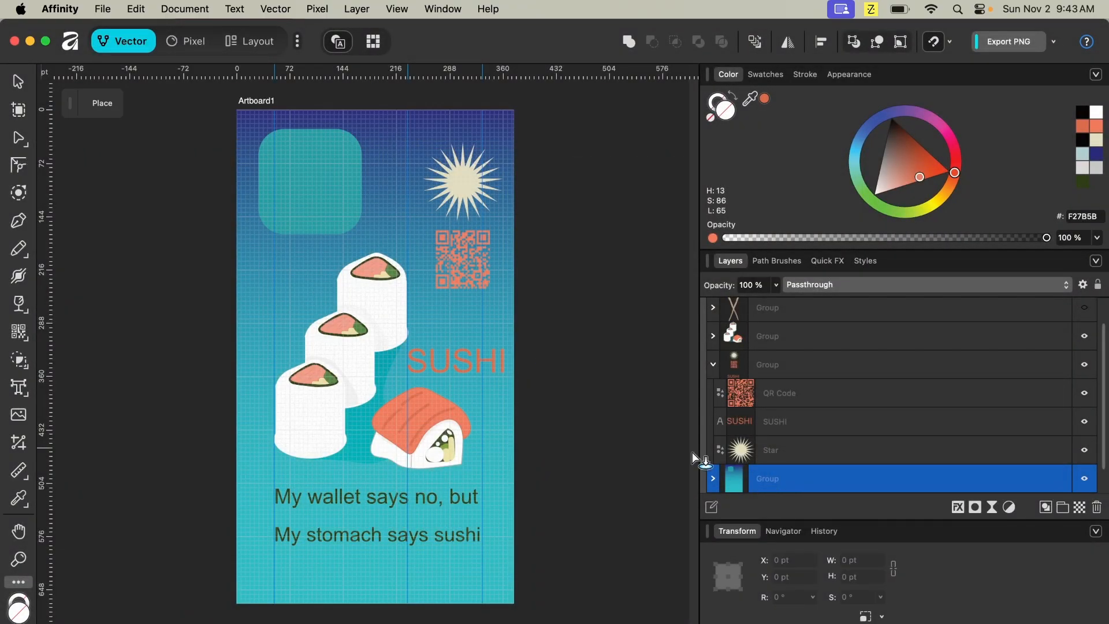
pyautogui.moveTo(273, 202); pyautogui.dragTo(549, 575)
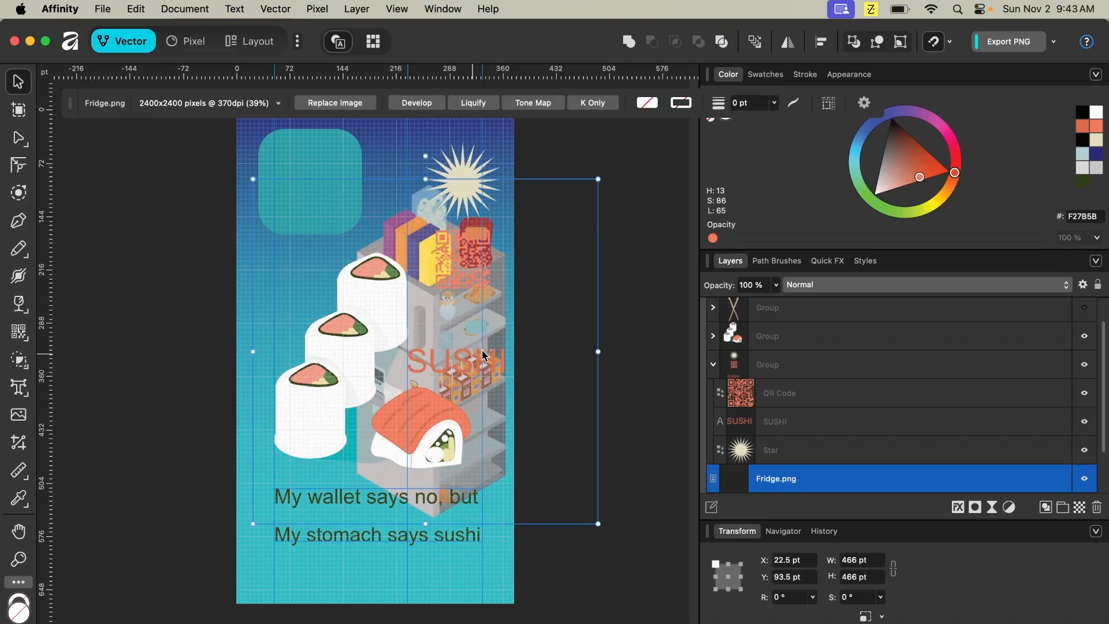
# - Move the Fridge image out of Artboard1 onto the empty canvas beside the poster
pyautogui.moveTo(843, 472); pyautogui.dragTo(859, 305)
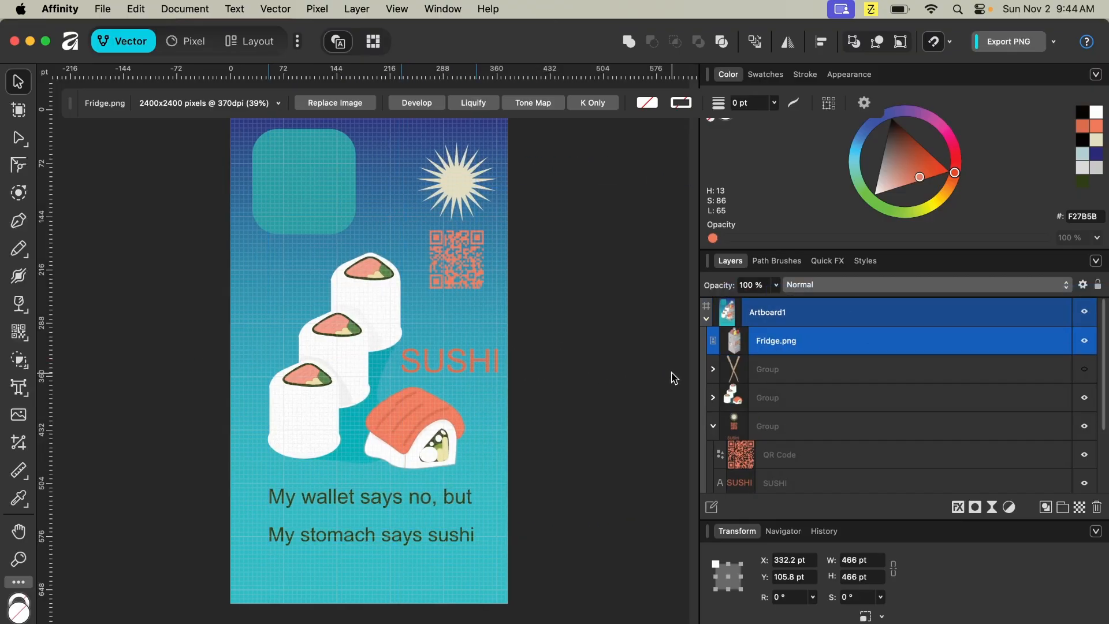
pyautogui.hscroll(5, 503, 364)
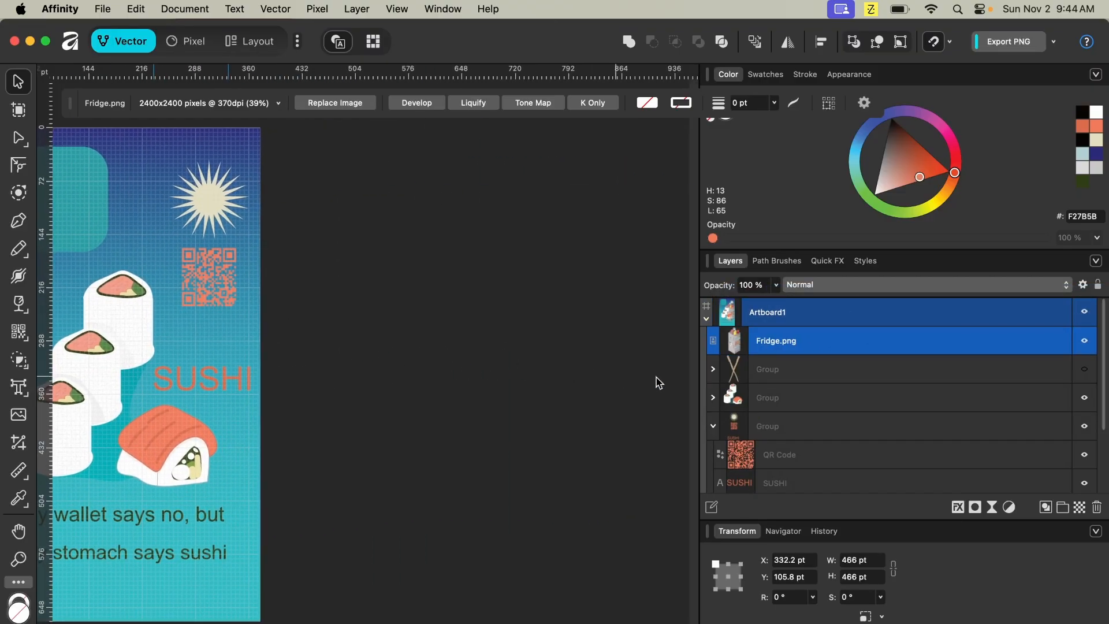
pyautogui.moveTo(795, 346); pyautogui.dragTo(808, 309)
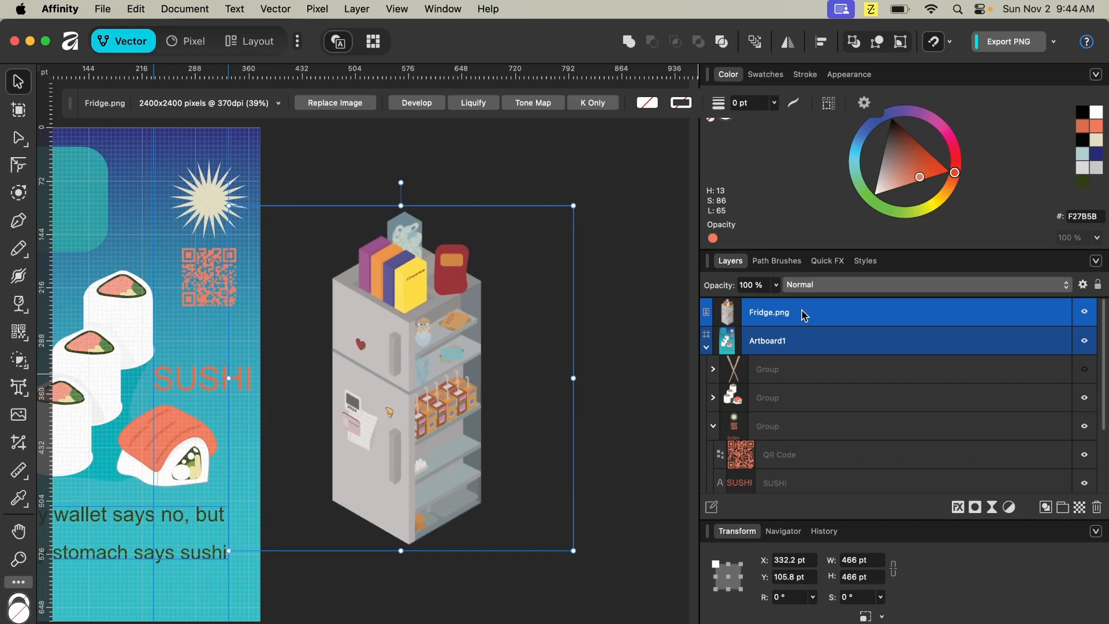
pyautogui.moveTo(398, 417); pyautogui.dragTo(456, 427)
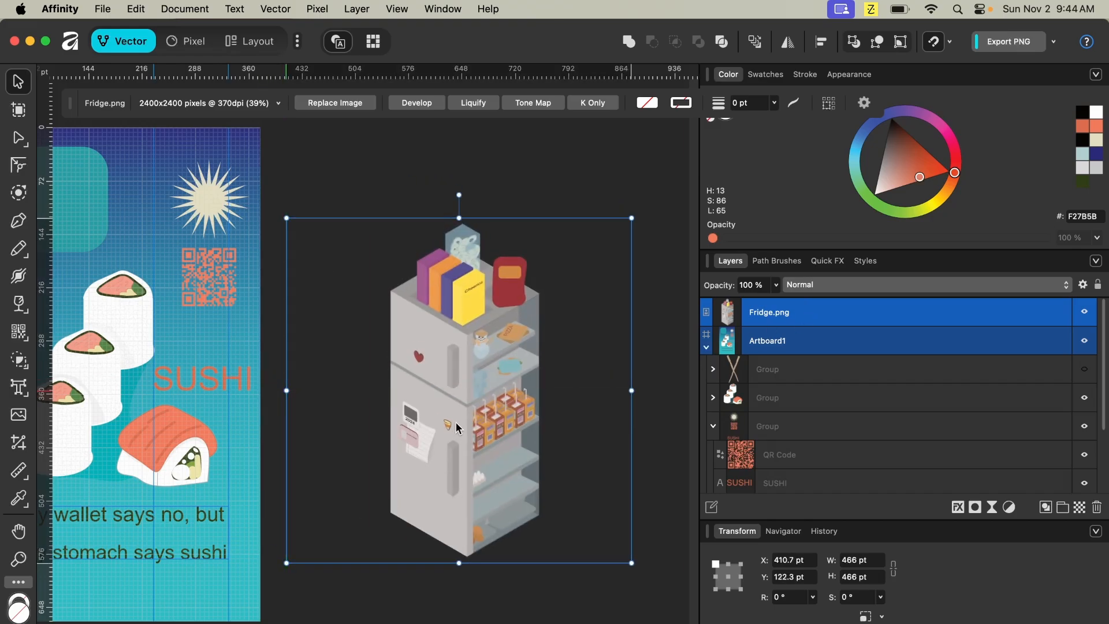
# - Draw a new artboard around the fridge image, about 509 by 573.5 pt
pyautogui.click(20, 111)
pyautogui.moveTo(276, 184); pyautogui.dragTo(652, 608)
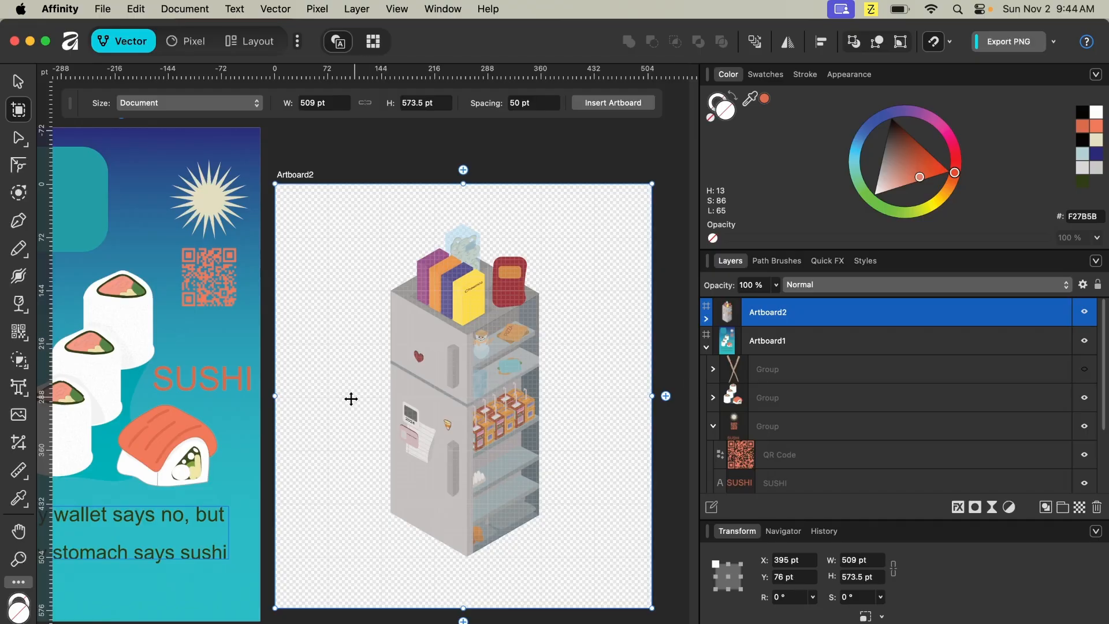
pyautogui.scroll(-3, 398, 342)
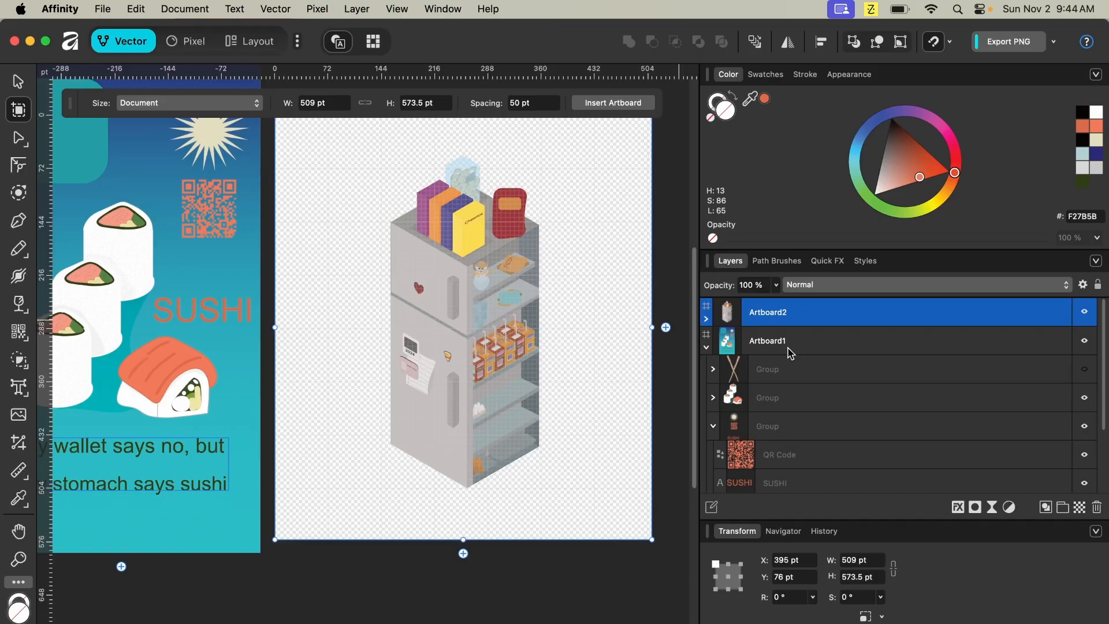
# - Open Image Trace on the Fridge image and raise Edge Threshold and Curve Fitting Tolerance to 100 %
pyautogui.click(706, 319)
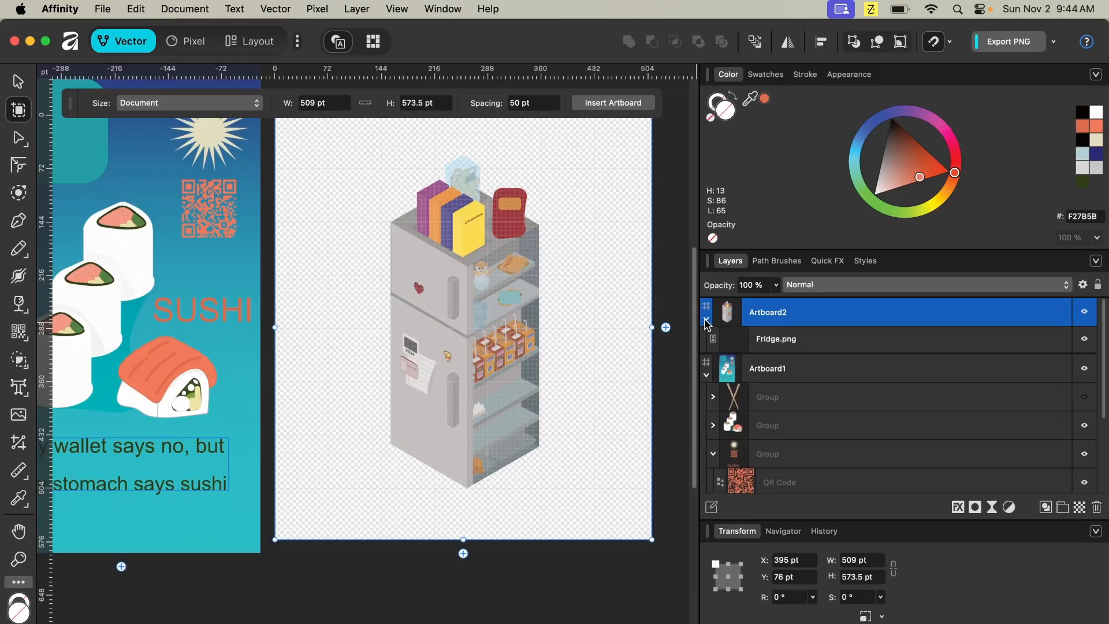
pyautogui.click(768, 345)
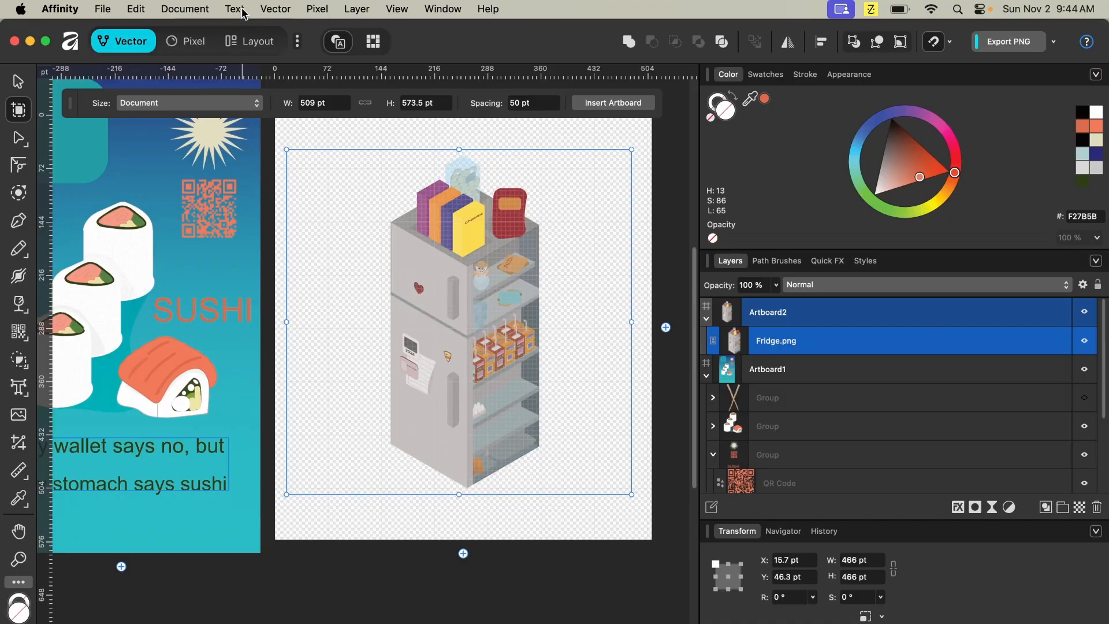
pyautogui.click(283, 10)
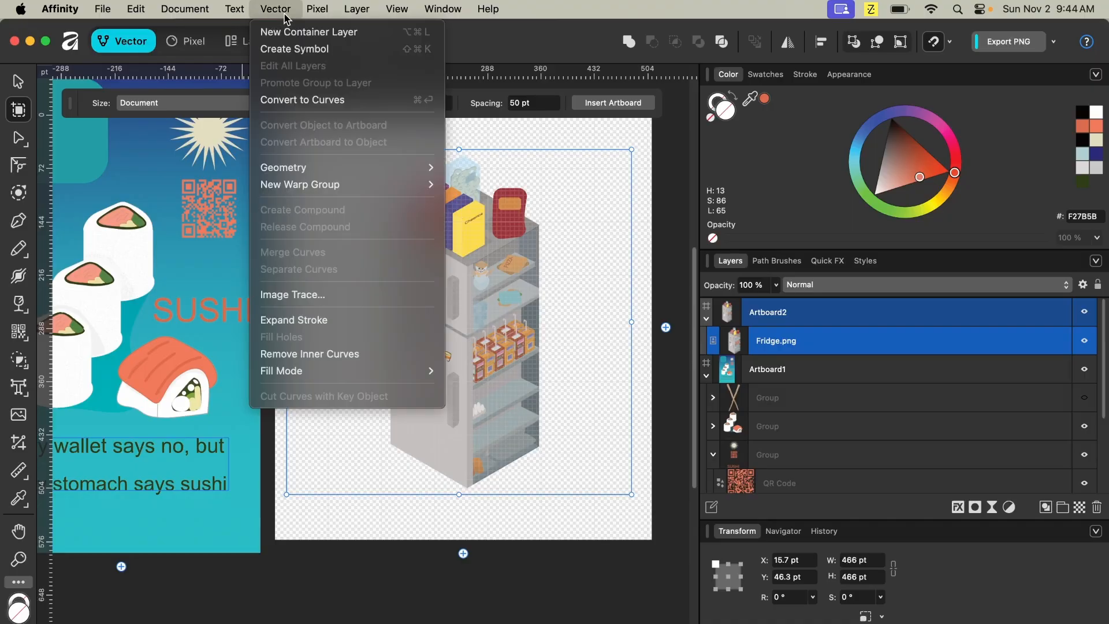
pyautogui.click(319, 295)
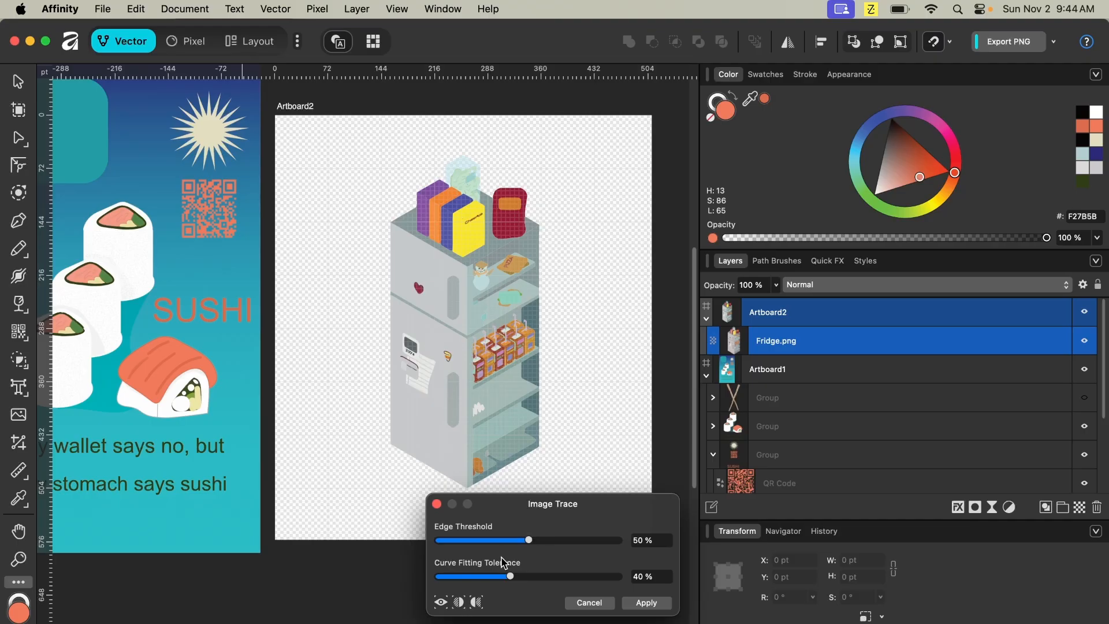
pyautogui.moveTo(516, 546); pyautogui.dragTo(626, 558)
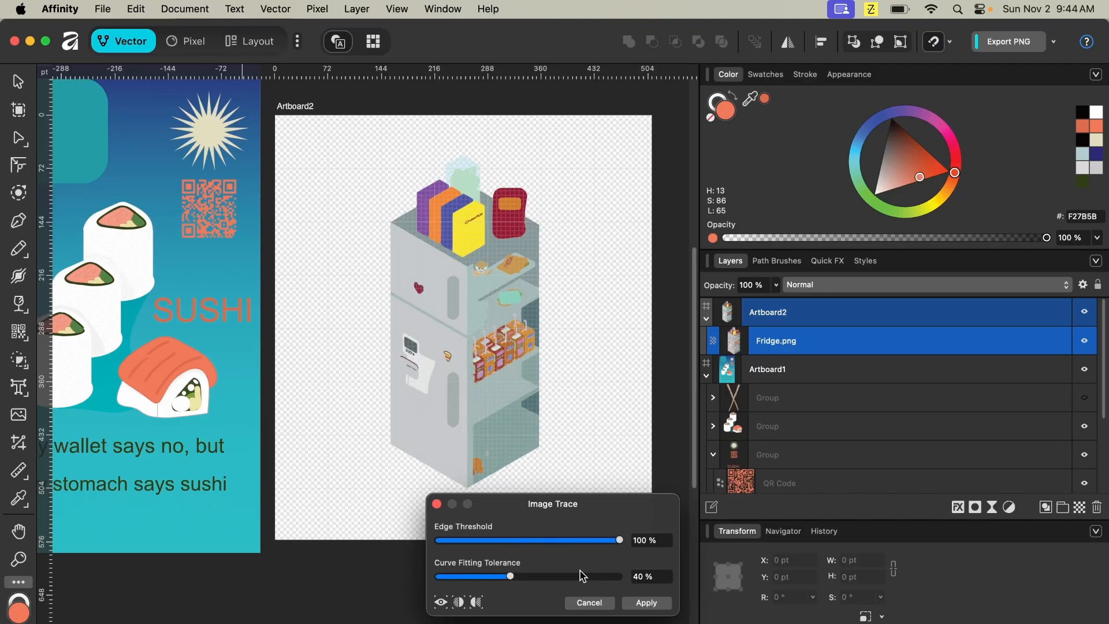
pyautogui.moveTo(513, 578); pyautogui.dragTo(639, 589)
# - Zoom in and pan around to examine the traced fridge preview in detail
pyautogui.scroll(2, 494, 424)
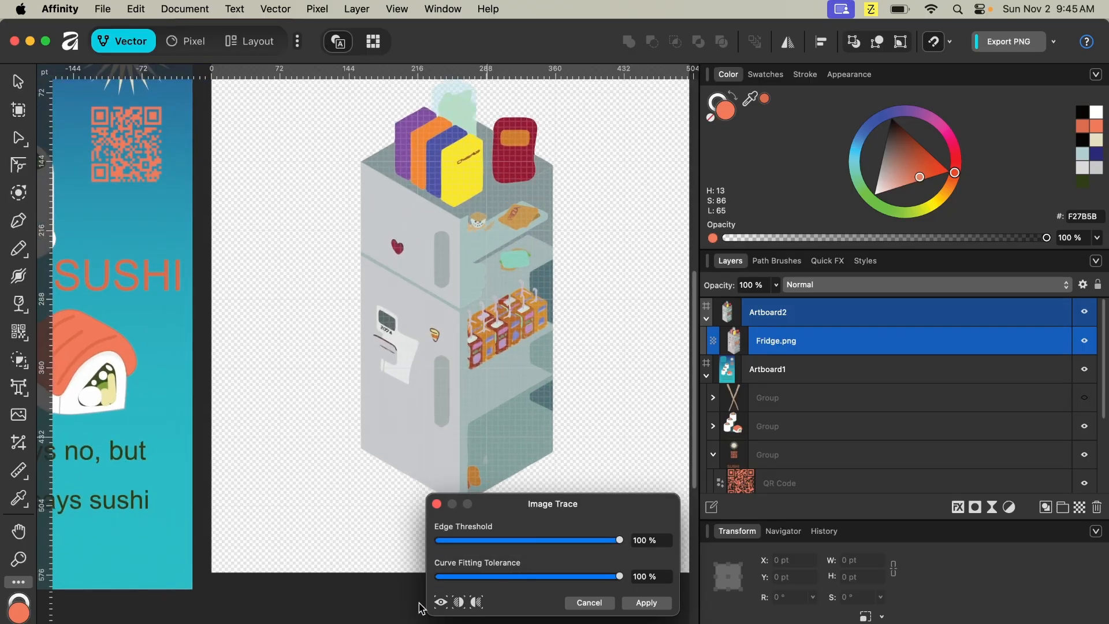
pyautogui.scroll(1, 401, 464)
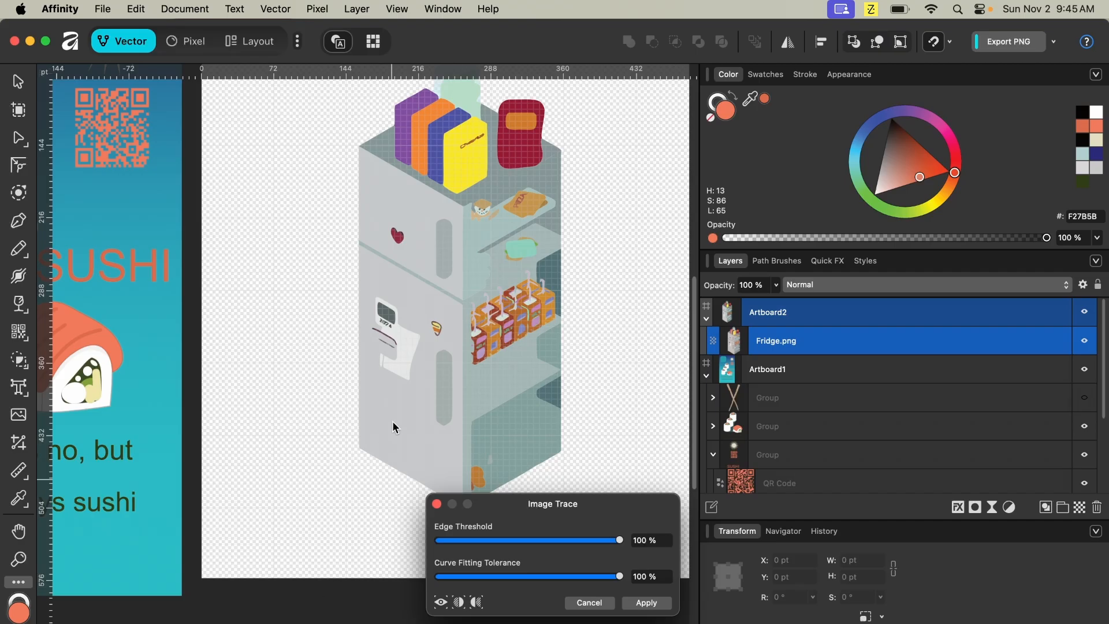
pyautogui.scroll(1, 360, 496)
pyautogui.scroll(3, 328, 574)
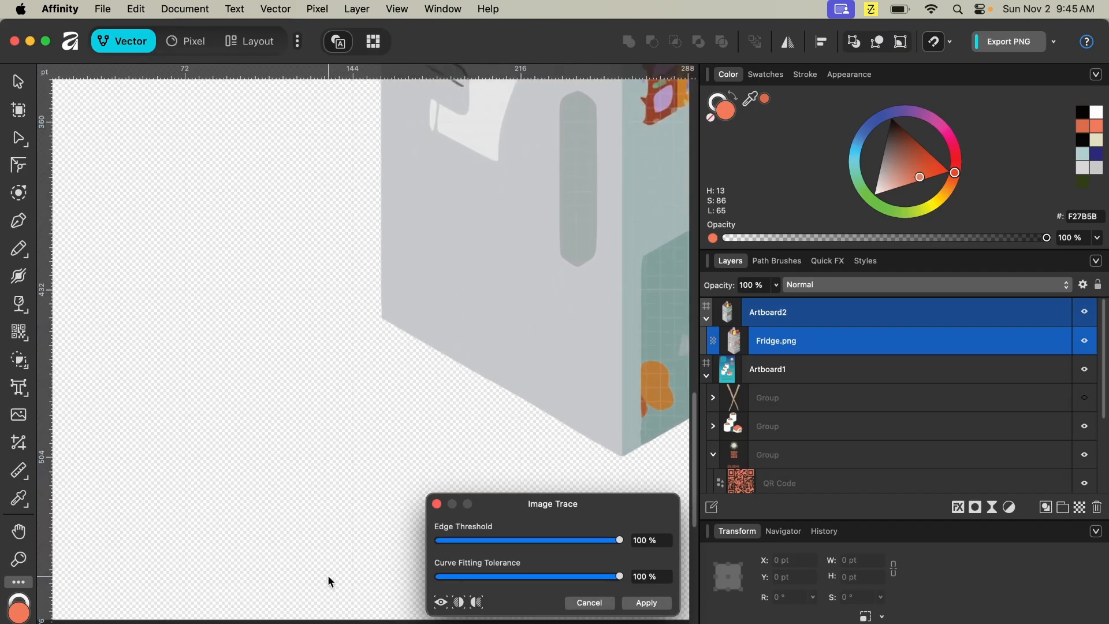
pyautogui.scroll(5, 275, 388)
pyautogui.hscroll(5, 275, 388)
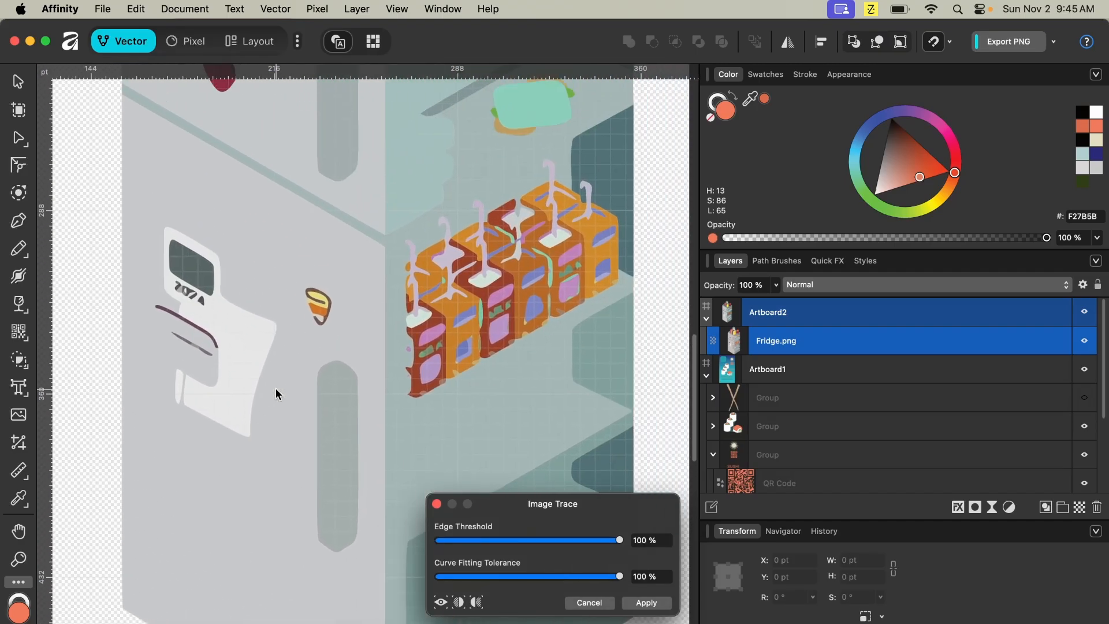
pyautogui.hscroll(5, 276, 388)
pyautogui.scroll(2, 276, 388)
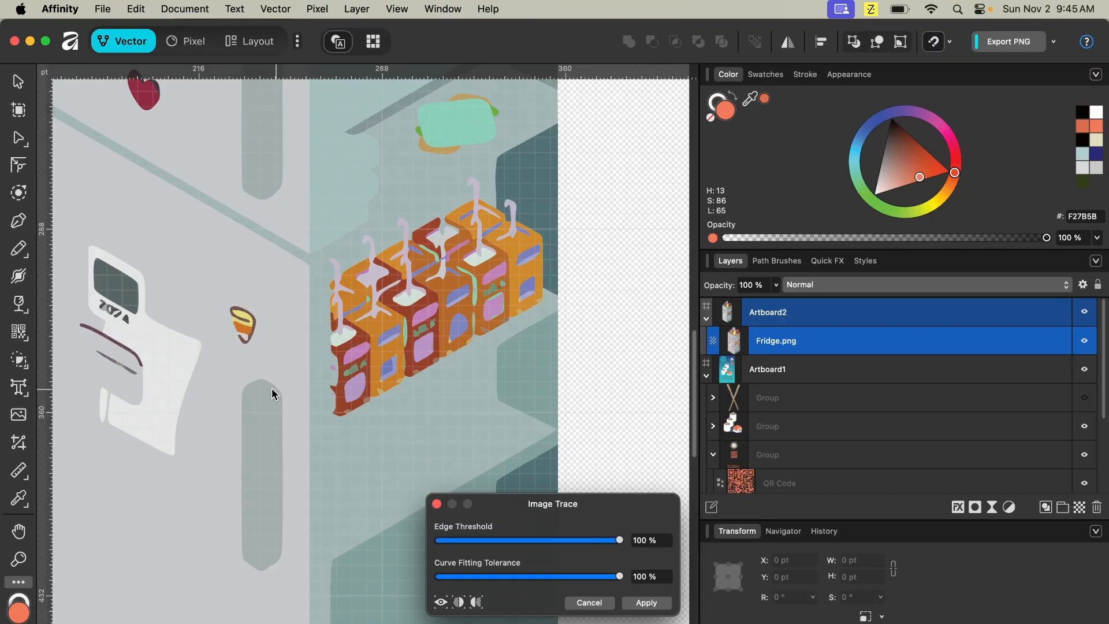
# - Set Curve Fitting Tolerance to 3 % and Edge Threshold to 62 %, then apply the image trace
pyautogui.moveTo(525, 579); pyautogui.dragTo(444, 580)
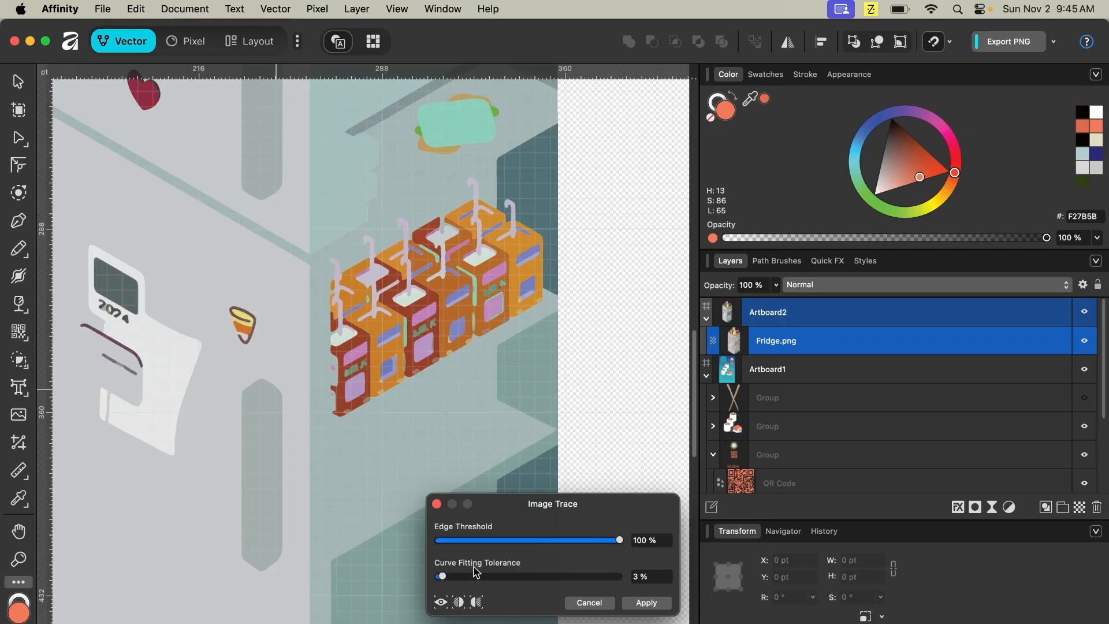
pyautogui.moveTo(616, 542)
pyautogui.mouseDown()
pyautogui.moveTo(451, 546)
pyautogui.moveTo(516, 558)
pyautogui.moveTo(553, 542)
pyautogui.mouseUp()
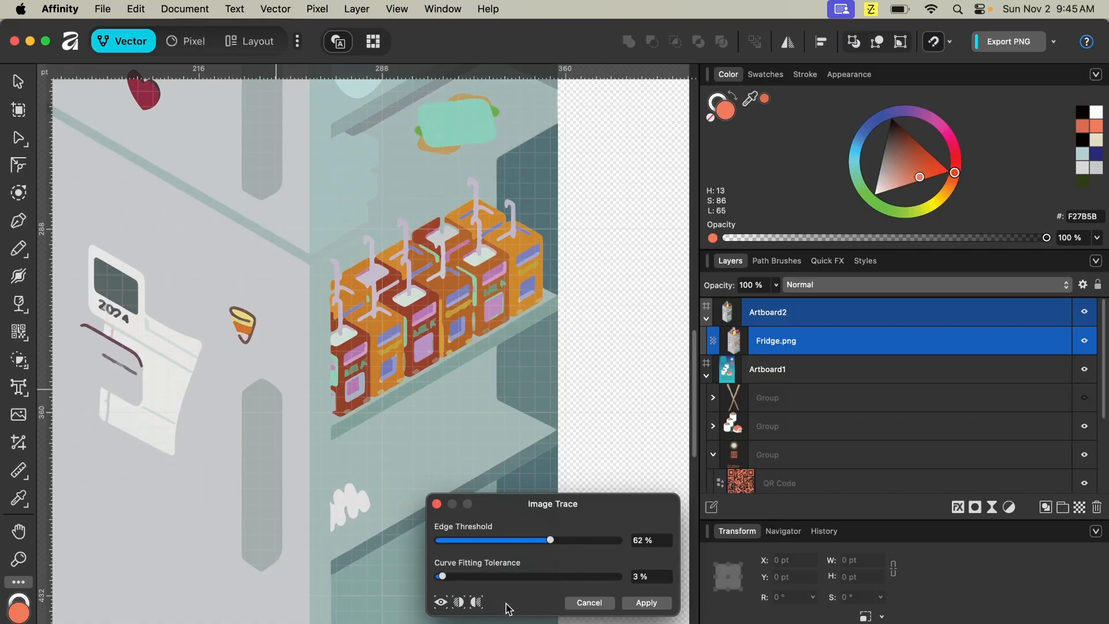
pyautogui.moveTo(450, 578); pyautogui.dragTo(501, 589)
pyautogui.click(645, 604)
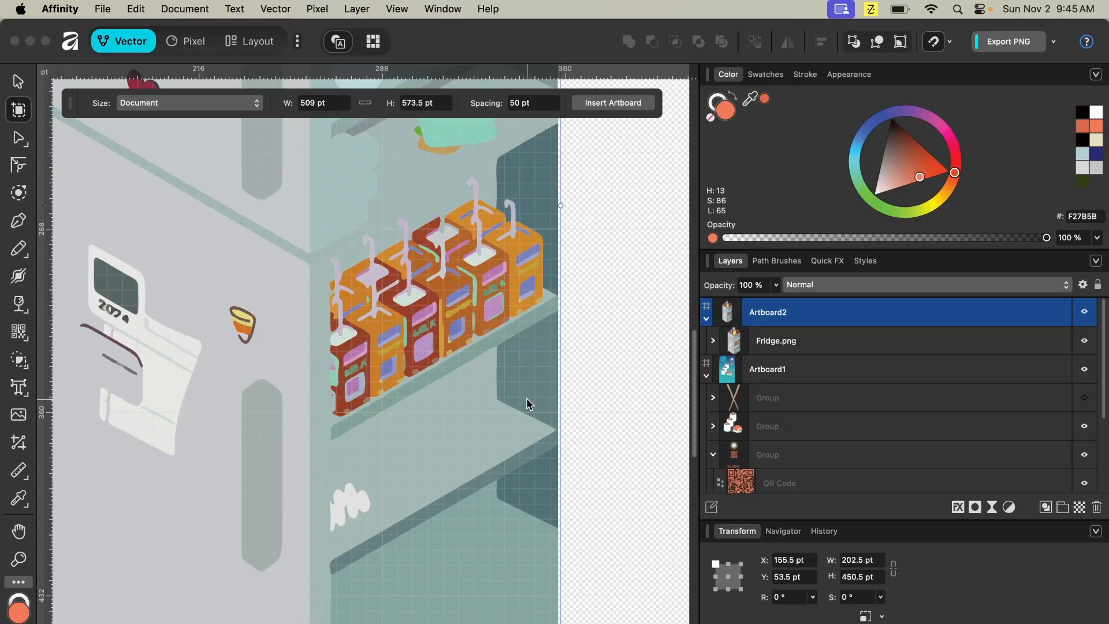
pyautogui.scroll(5, 526, 397)
pyautogui.scroll(7, 526, 398)
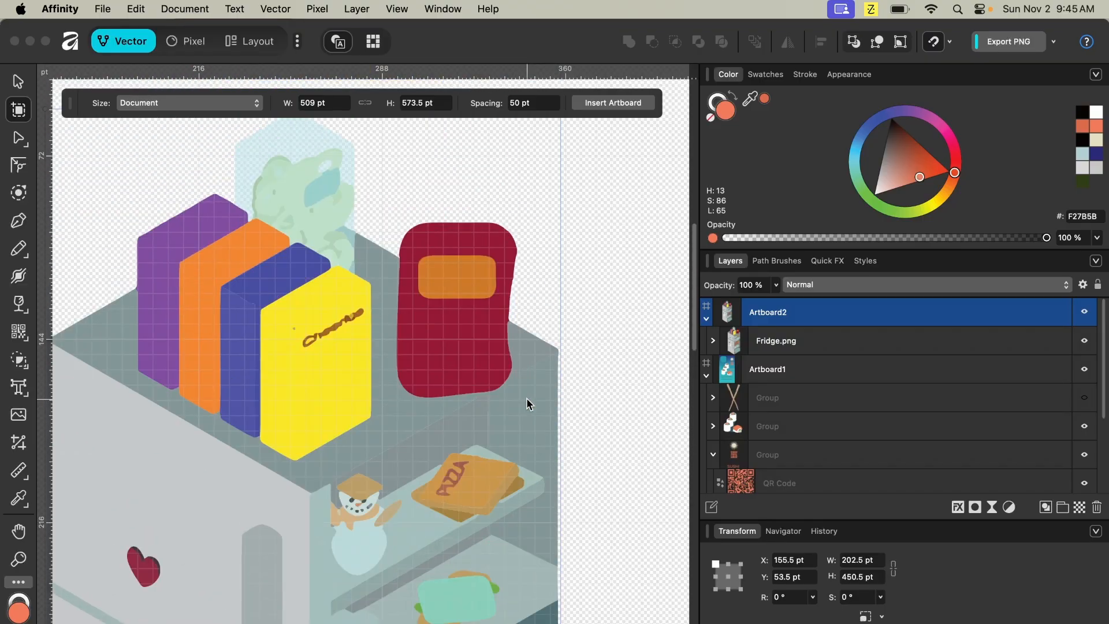
pyautogui.scroll(-3, 526, 397)
pyautogui.scroll(-5, 526, 398)
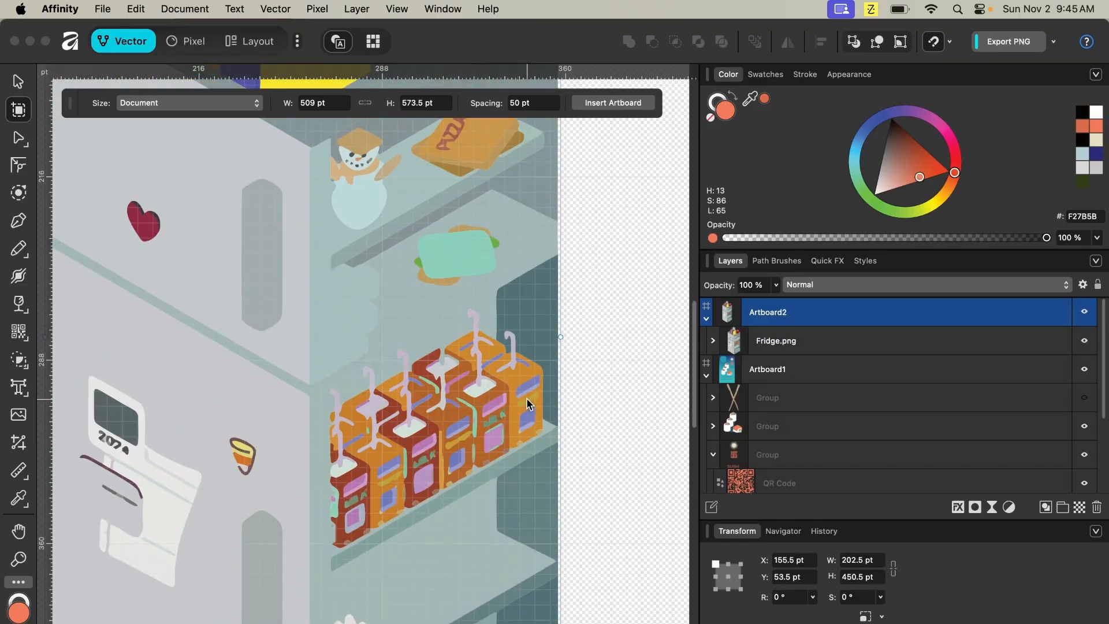
# - Inspect individual curves of the traced fridge and browse them in the layers list
pyautogui.scroll(-1, 525, 398)
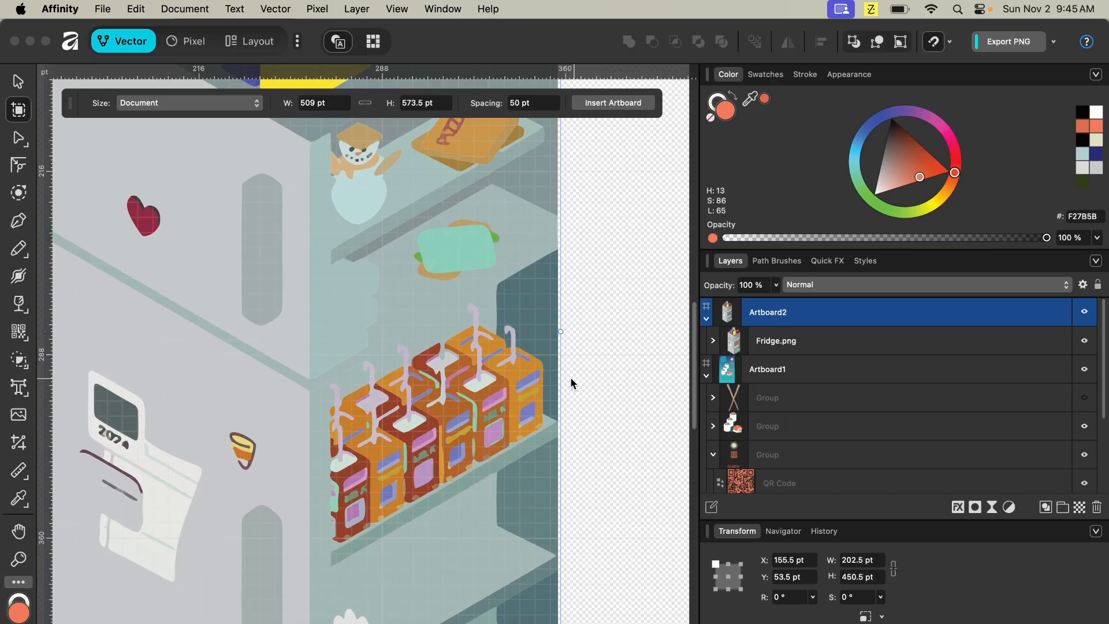
pyautogui.press('a')
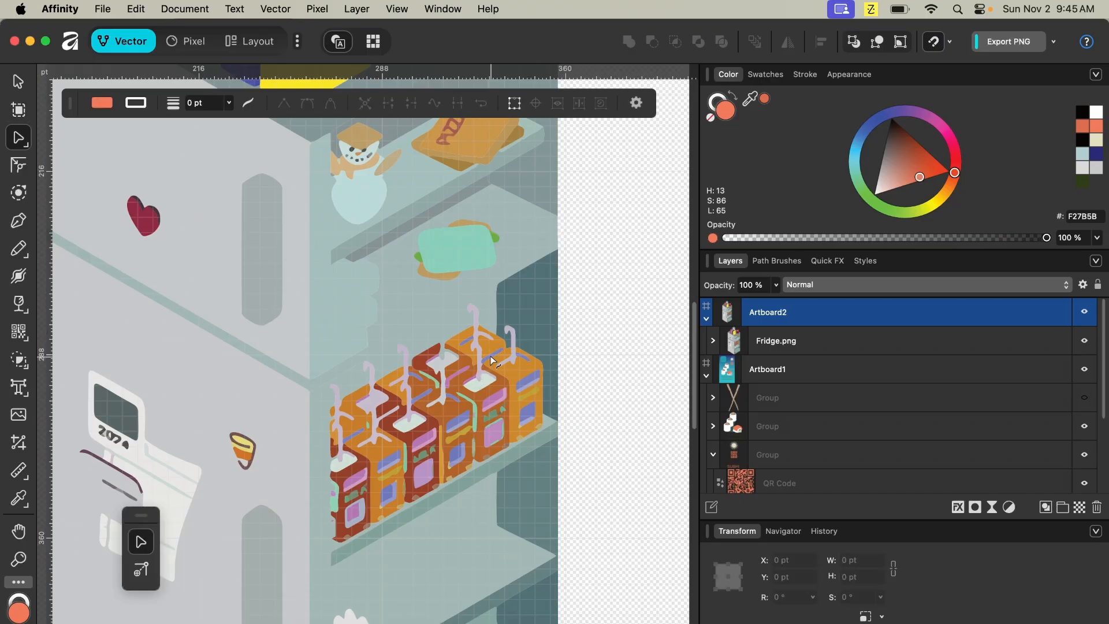
pyautogui.click(492, 361)
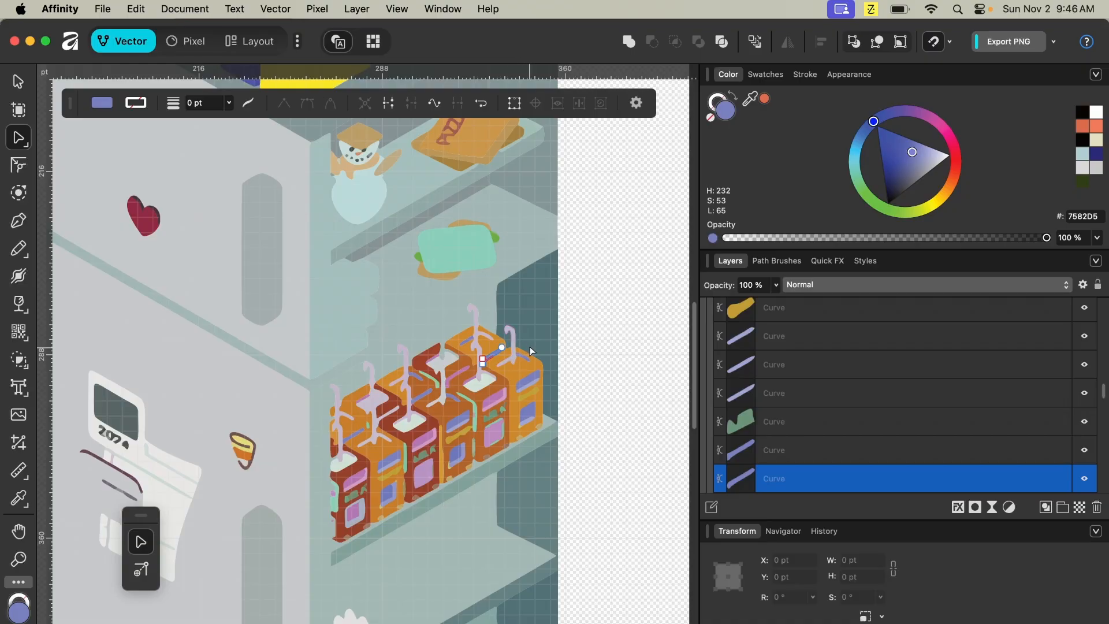
pyautogui.scroll(-5, 457, 428)
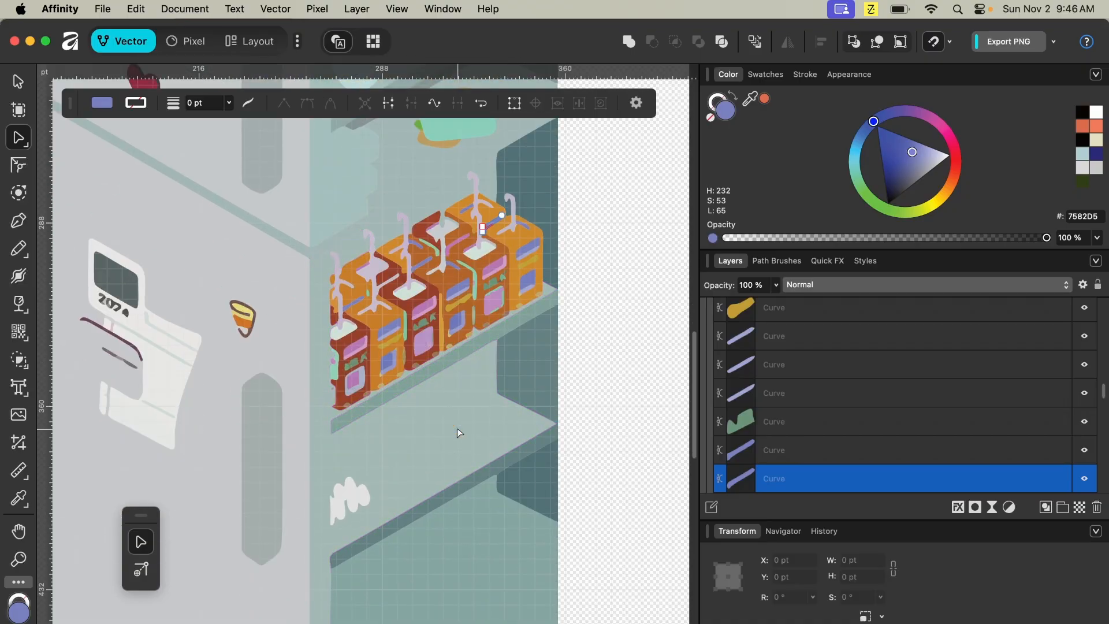
pyautogui.scroll(3, 456, 428)
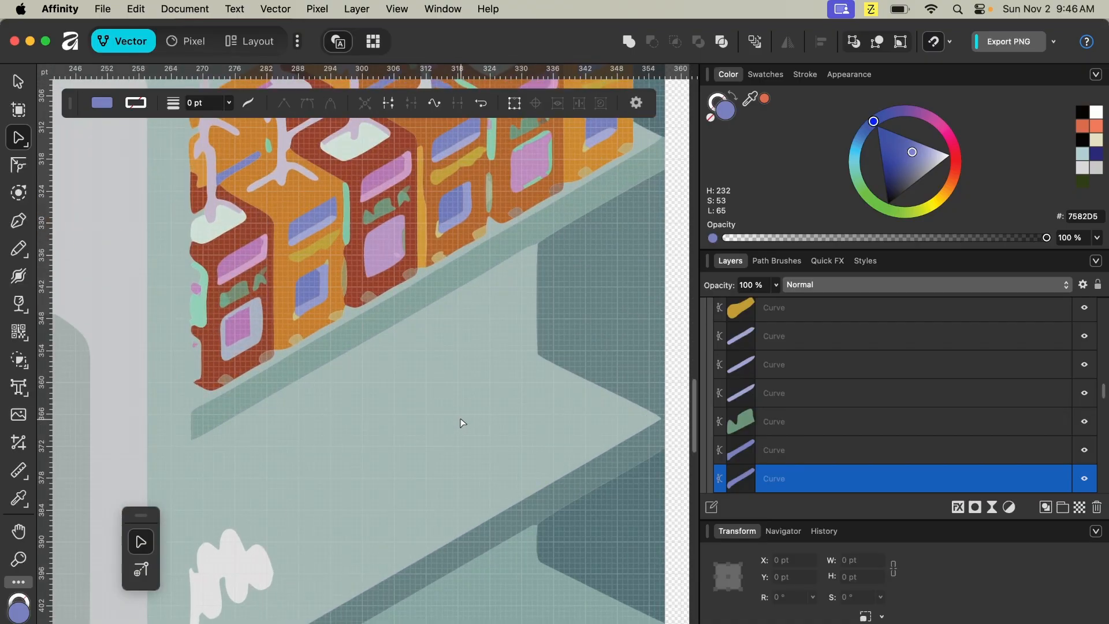
pyautogui.scroll(5, 442, 280)
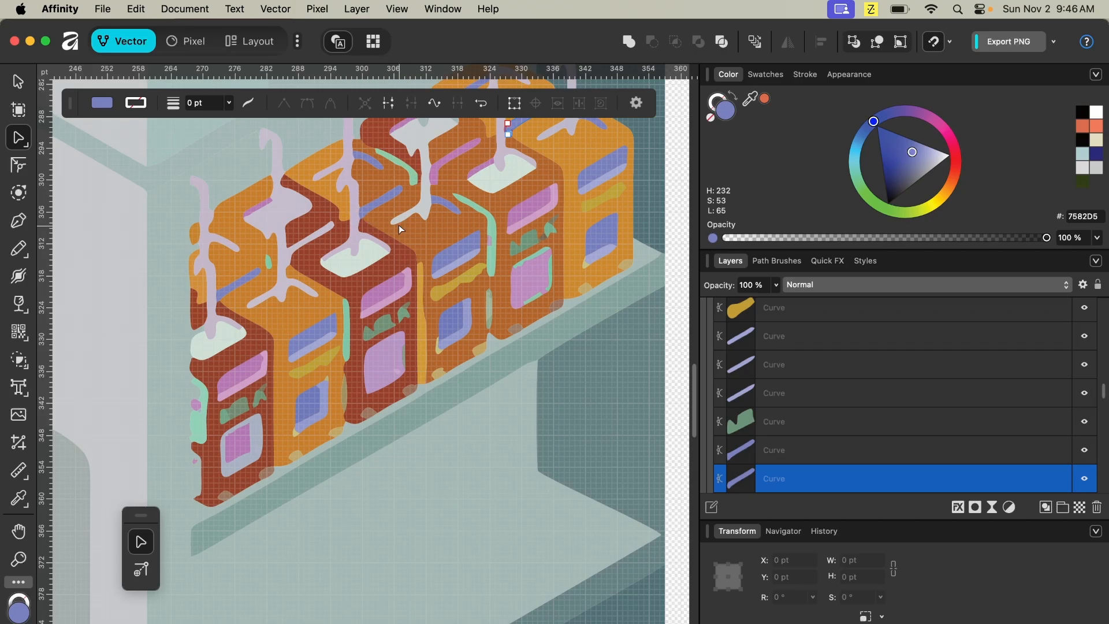
pyautogui.click(431, 234)
pyautogui.scroll(5, 413, 254)
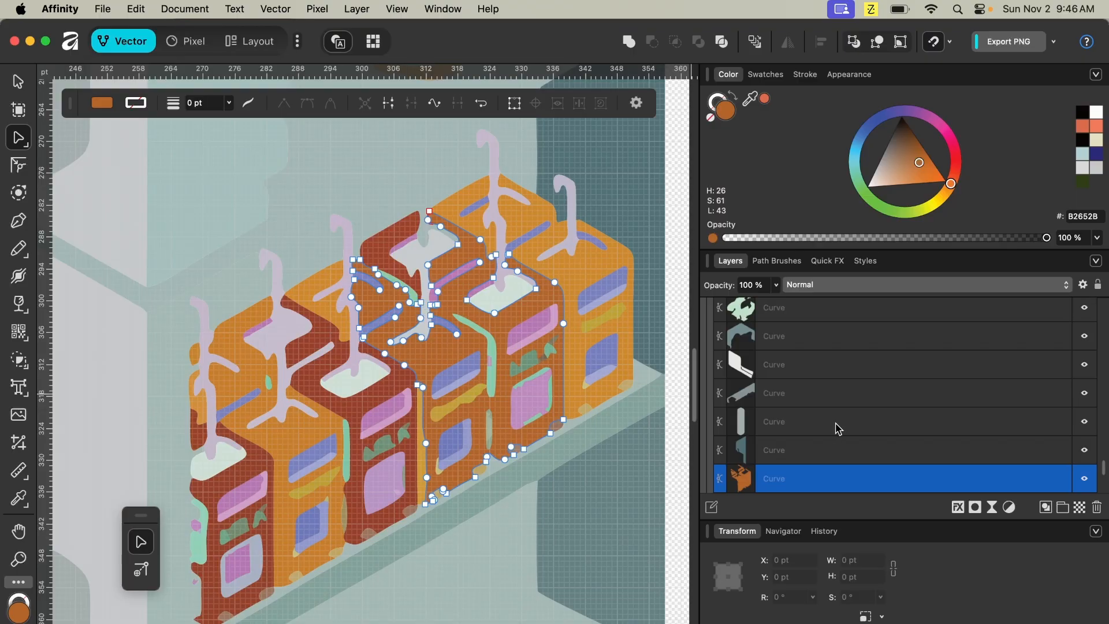
pyautogui.scroll(2, 873, 443)
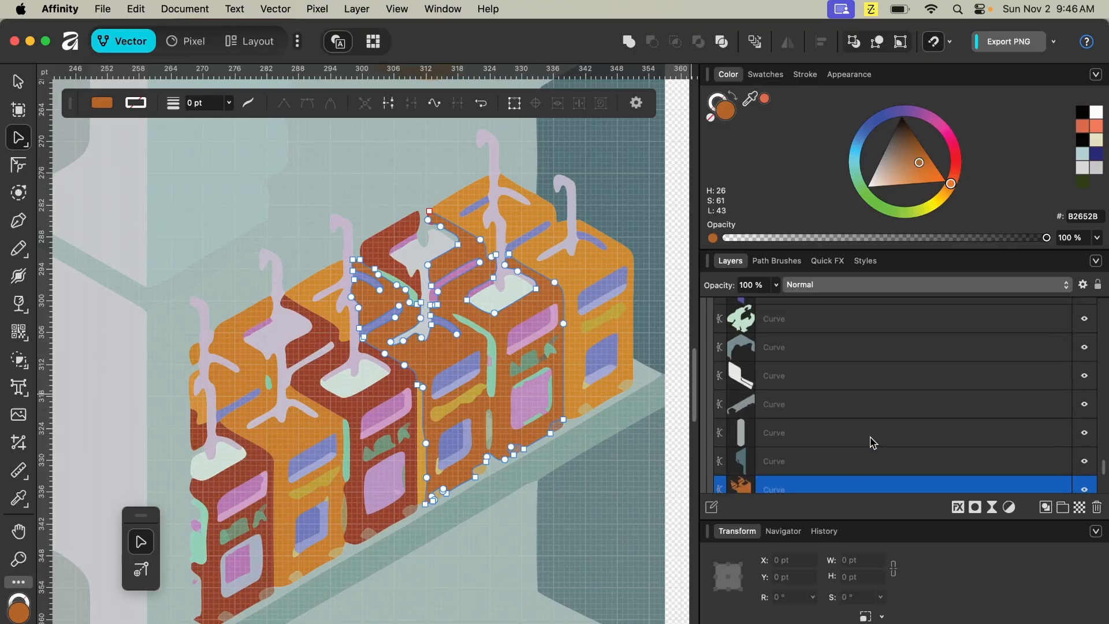
pyautogui.scroll(-5, 867, 448)
pyautogui.scroll(-10, 844, 461)
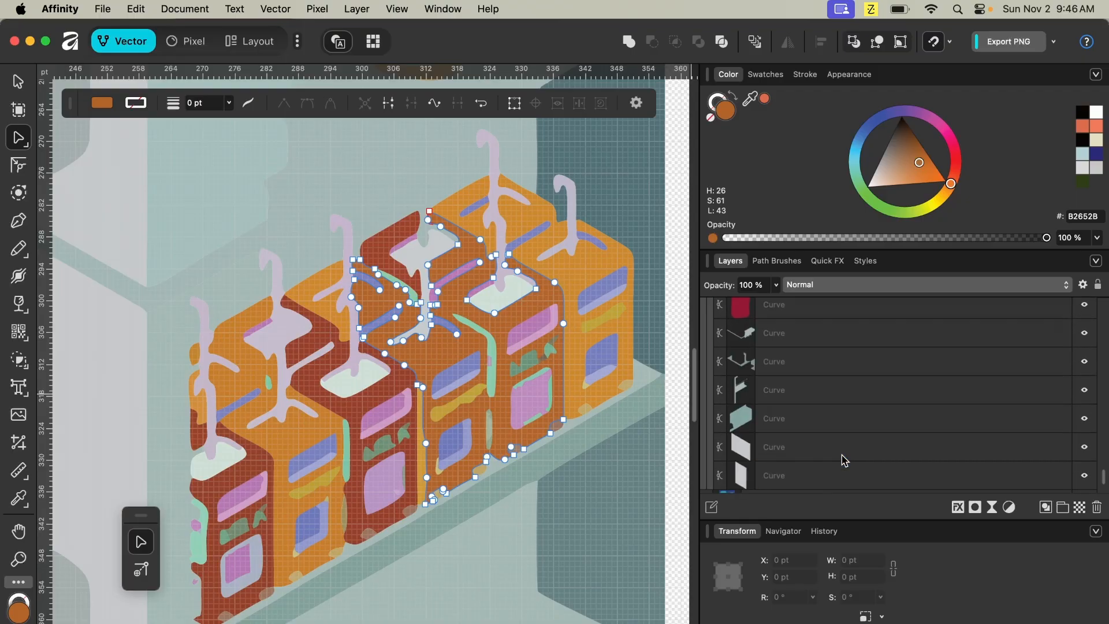
pyautogui.scroll(10, 844, 460)
pyautogui.scroll(5, 845, 460)
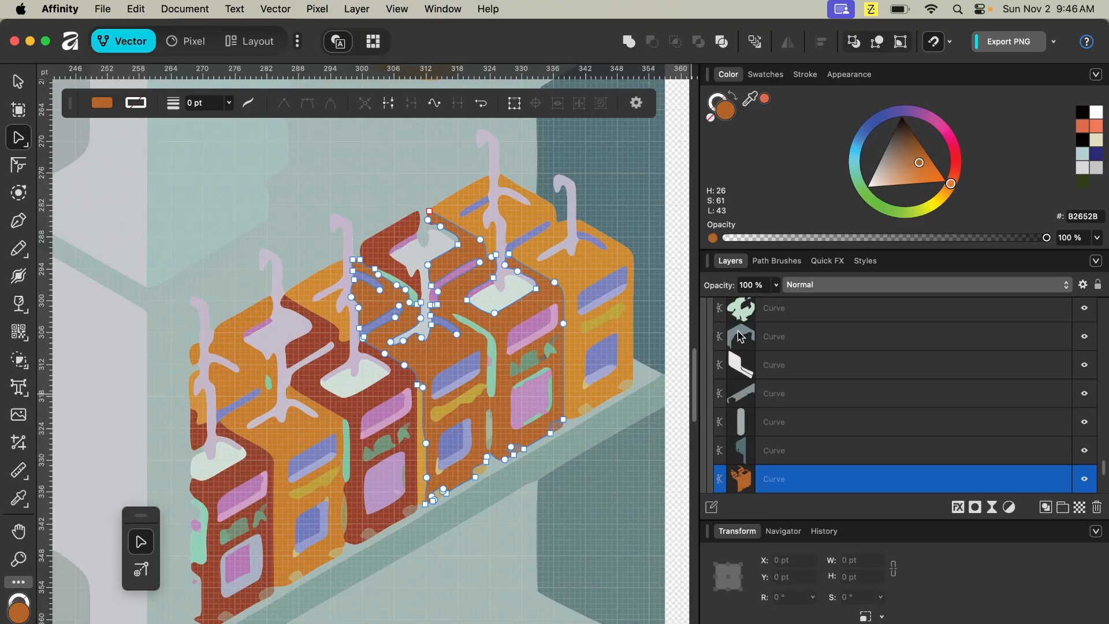
pyautogui.scroll(5, 777, 386)
pyautogui.scroll(2, 777, 386)
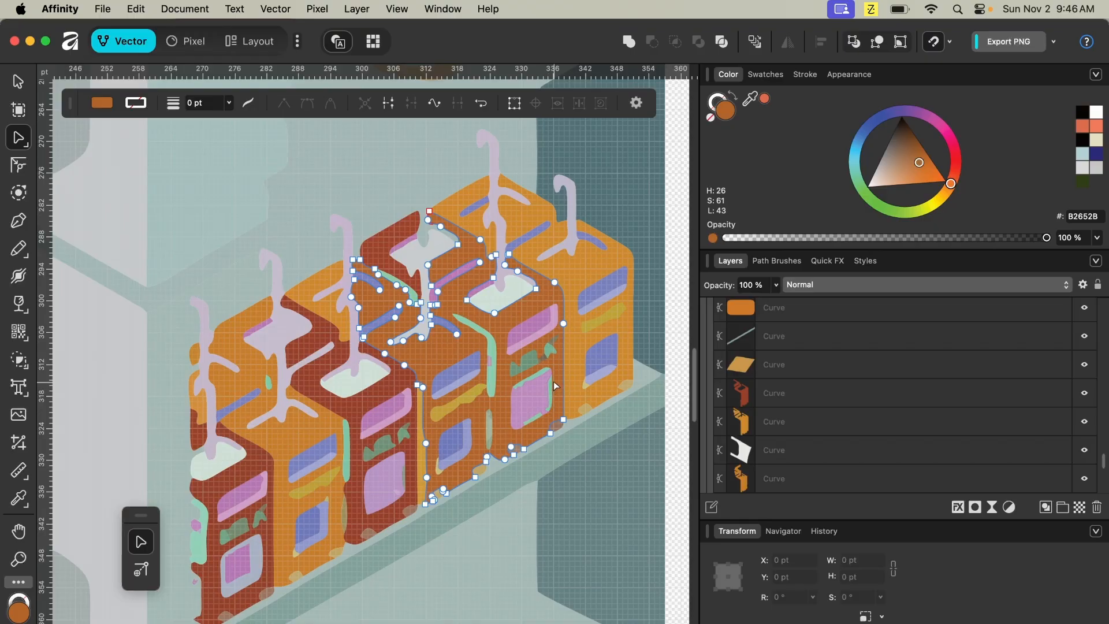
# - Select all the traced fridge curves and delete them
pyautogui.press('super+a')
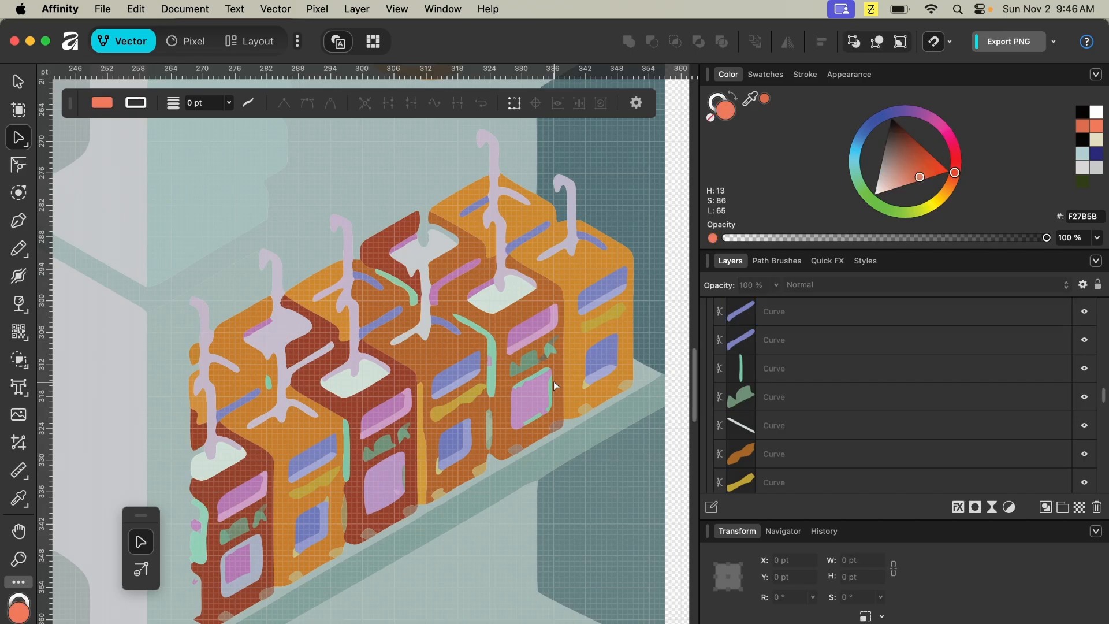
pyautogui.press('Delete')
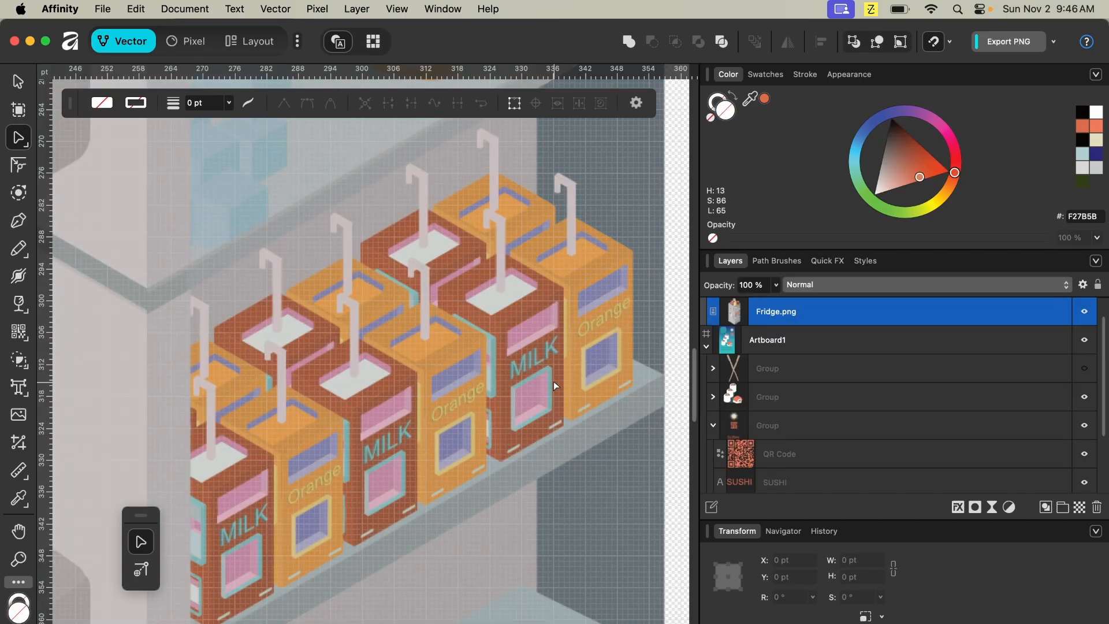
pyautogui.scroll(2, 831, 395)
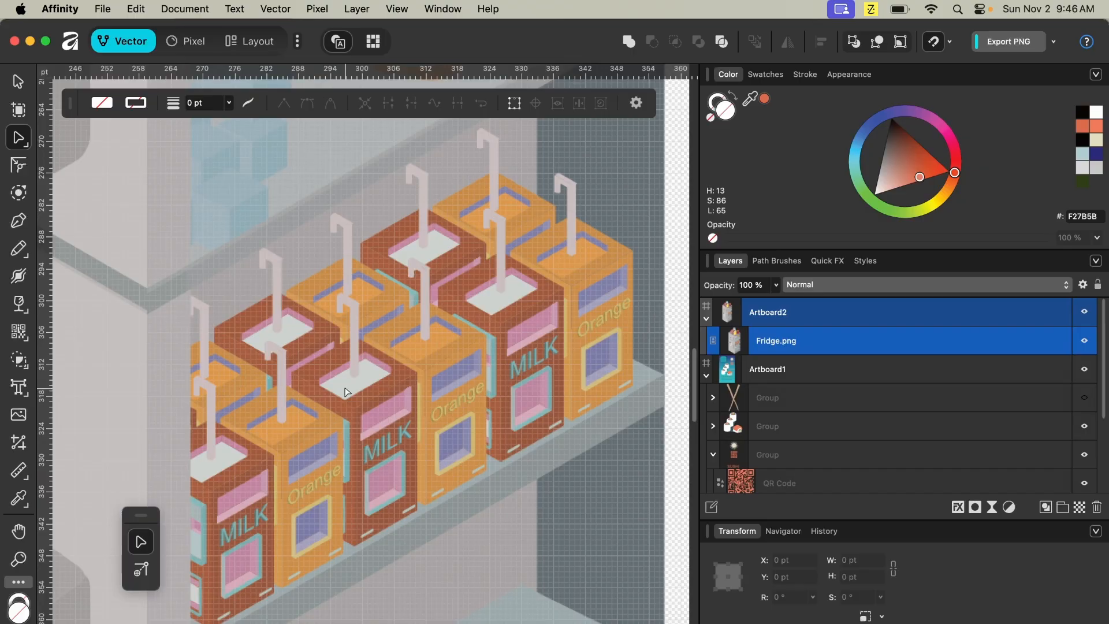
pyautogui.click(234, 12)
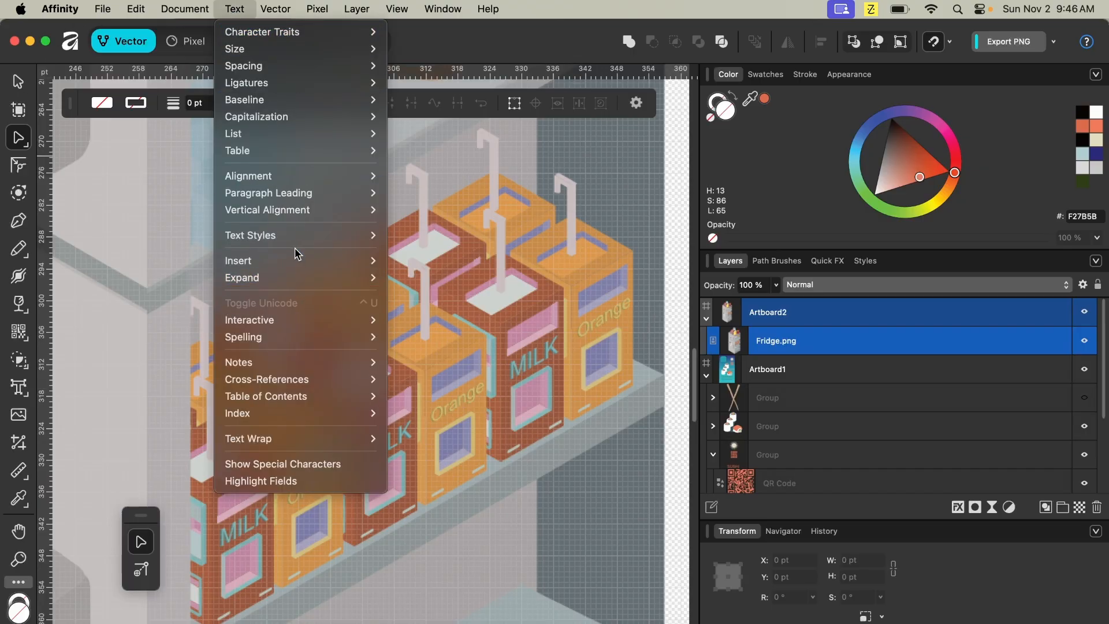
pyautogui.moveTo(300, 289)
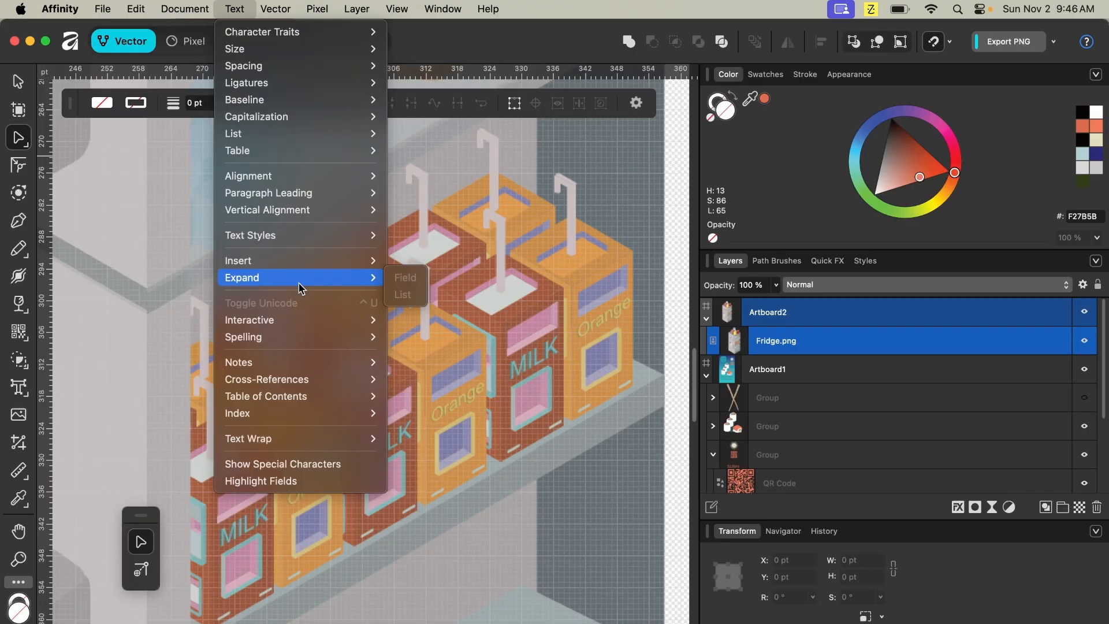
pyautogui.click(22, 88)
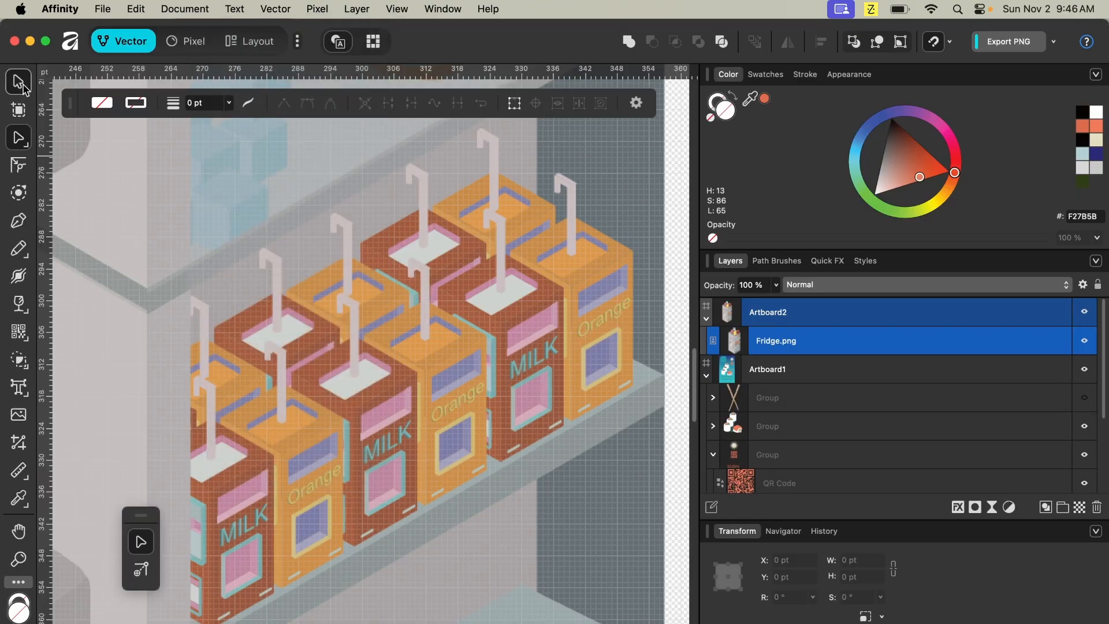
pyautogui.click(242, 9)
pyautogui.moveTo(341, 267)
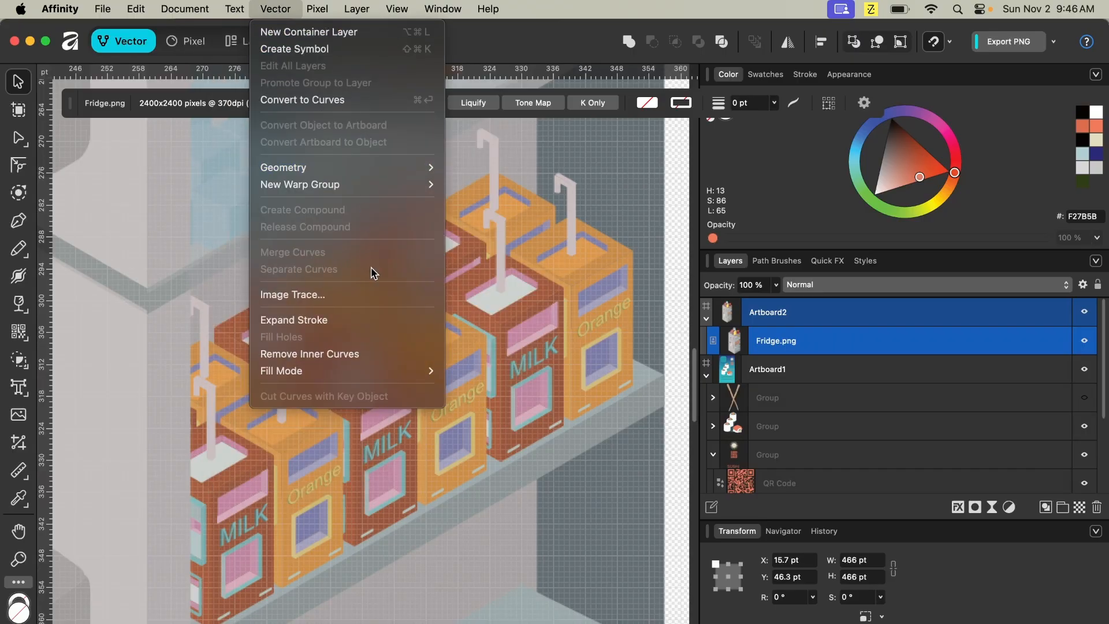
pyautogui.click(372, 293)
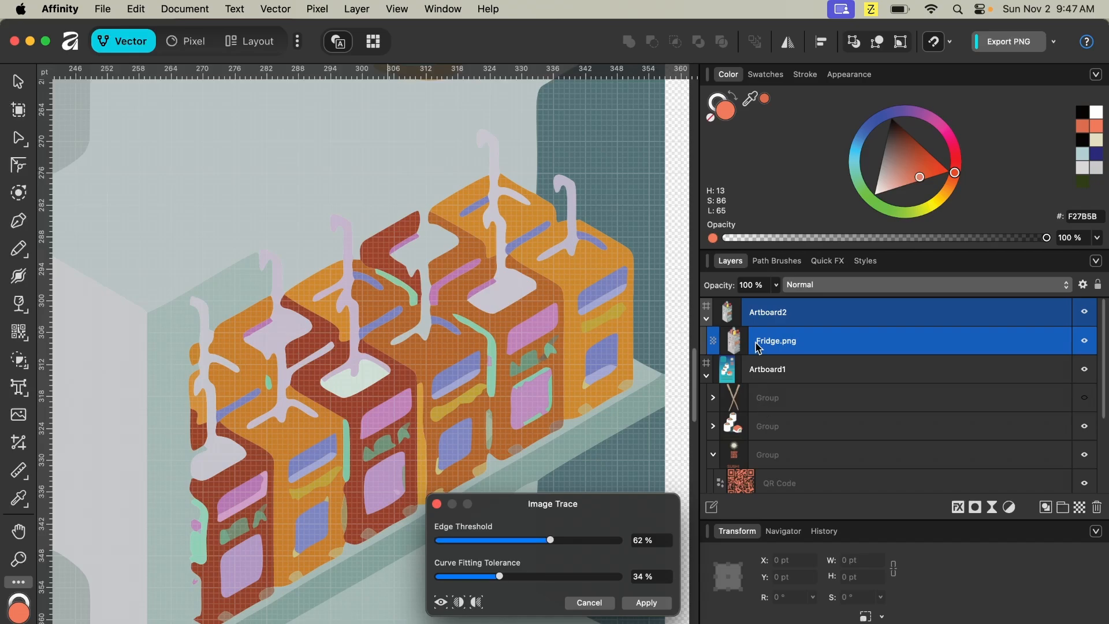
pyautogui.click(602, 603)
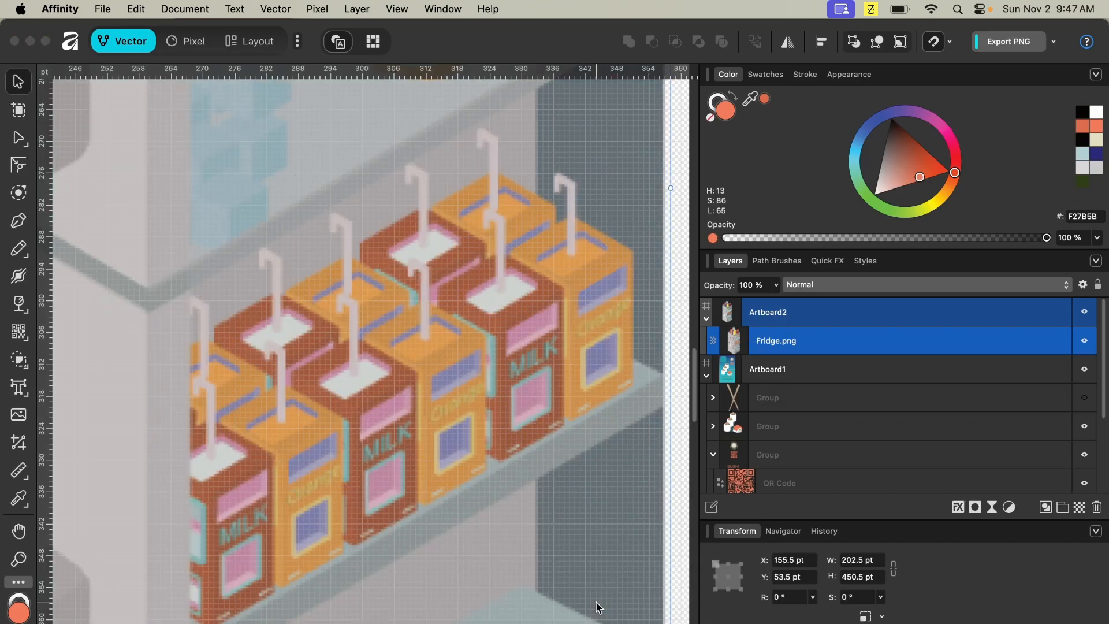
# - Delete the fridge image and place DeadCow.jpg from the Logo folder onto Artboard2, about 207 by 146 pt
pyautogui.rightClick(762, 344)
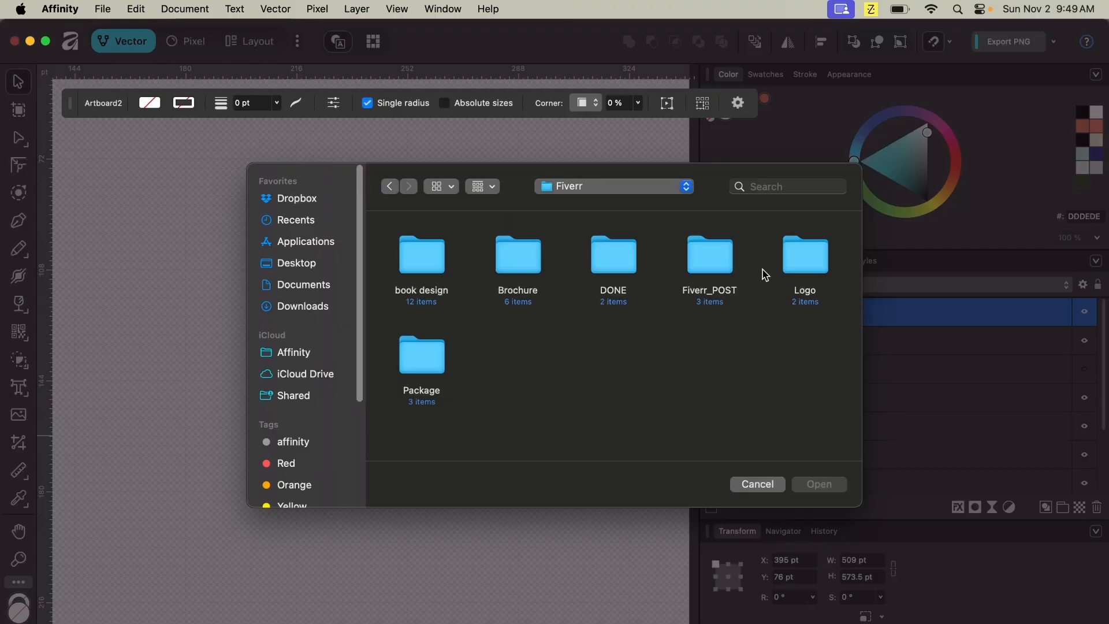
pyautogui.doubleClick(800, 254)
pyautogui.click(417, 264)
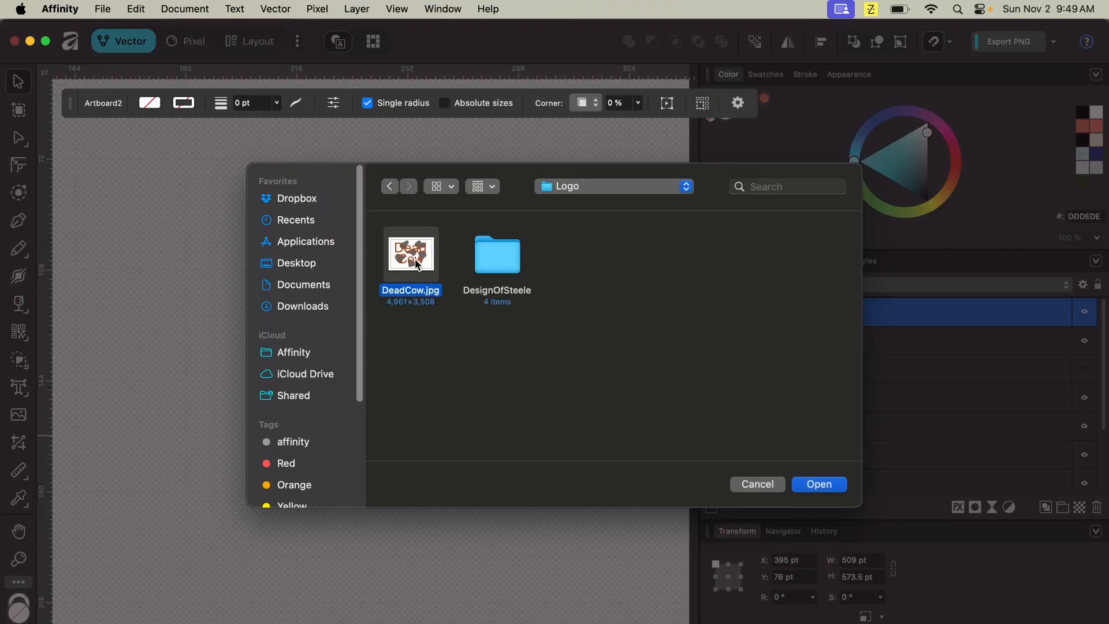
pyautogui.click(819, 484)
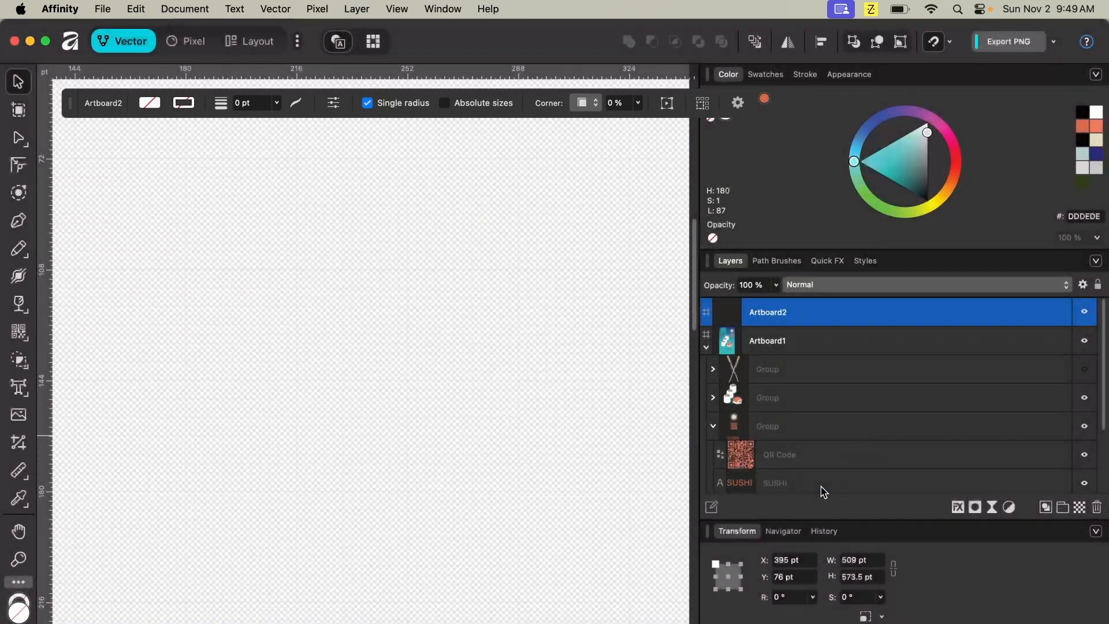
pyautogui.moveTo(130, 150); pyautogui.dragTo(496, 501)
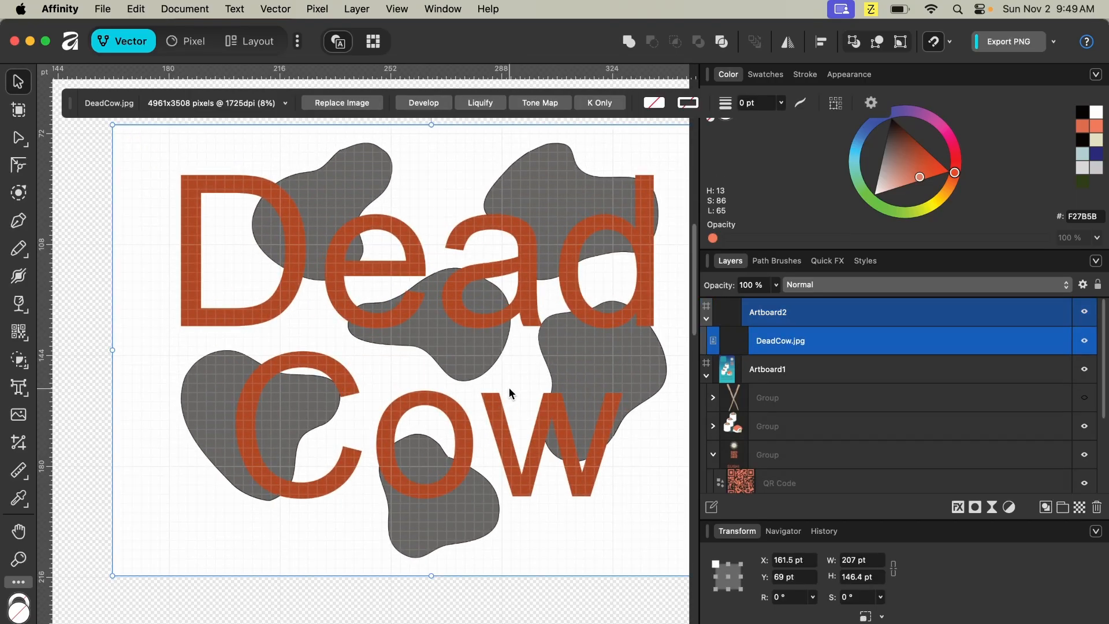
# - Rasterize the DeadCow image
pyautogui.hscroll(5, 508, 387)
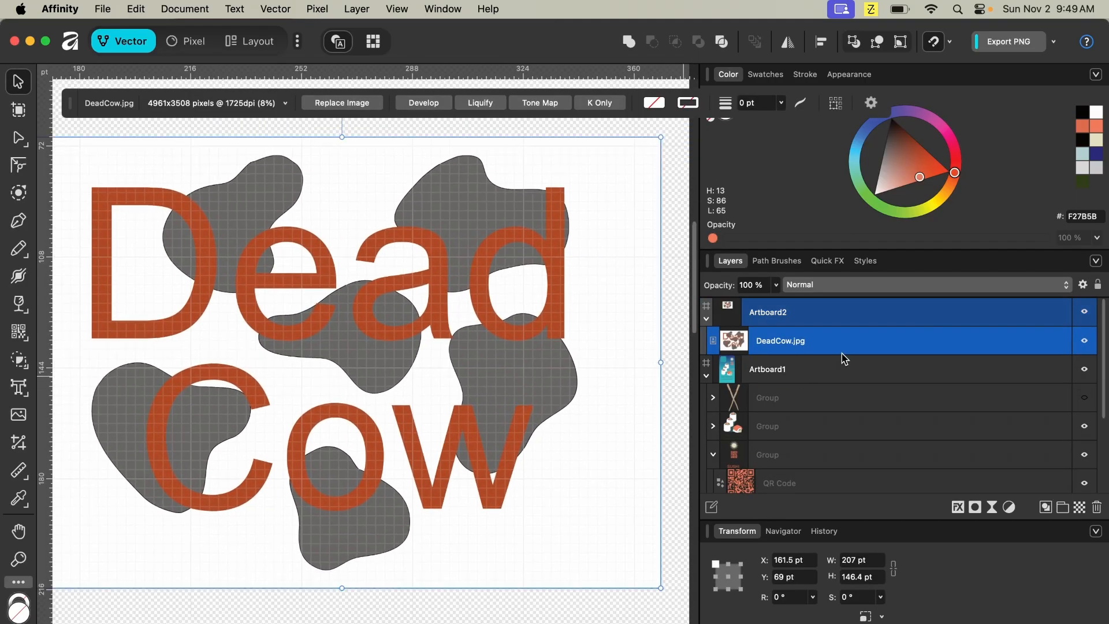
pyautogui.rightClick(556, 352)
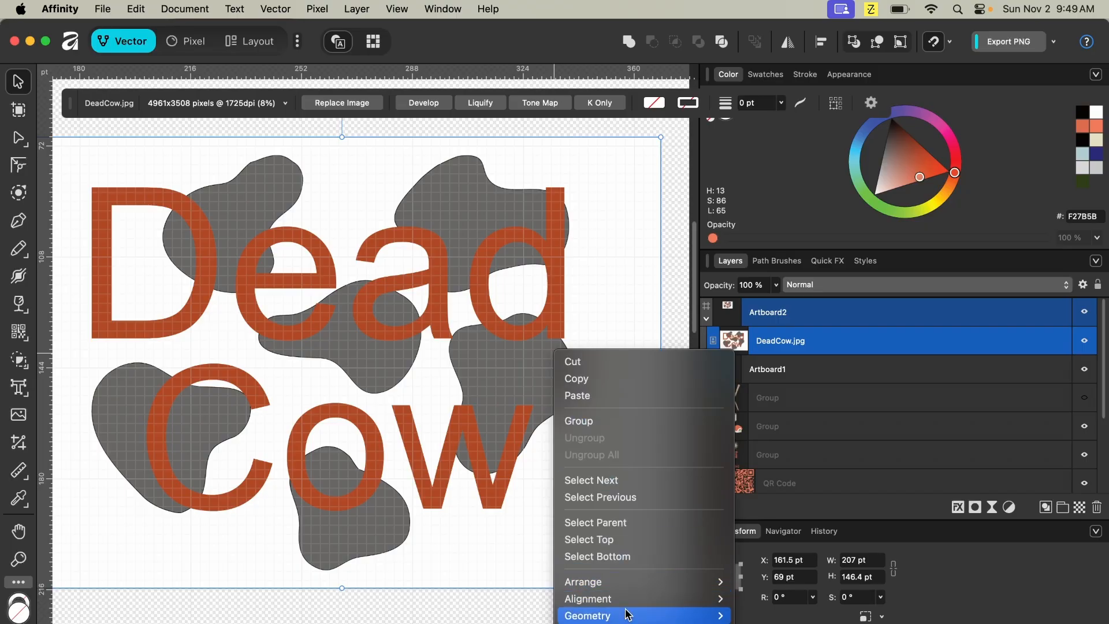
pyautogui.scroll(-5, 627, 611)
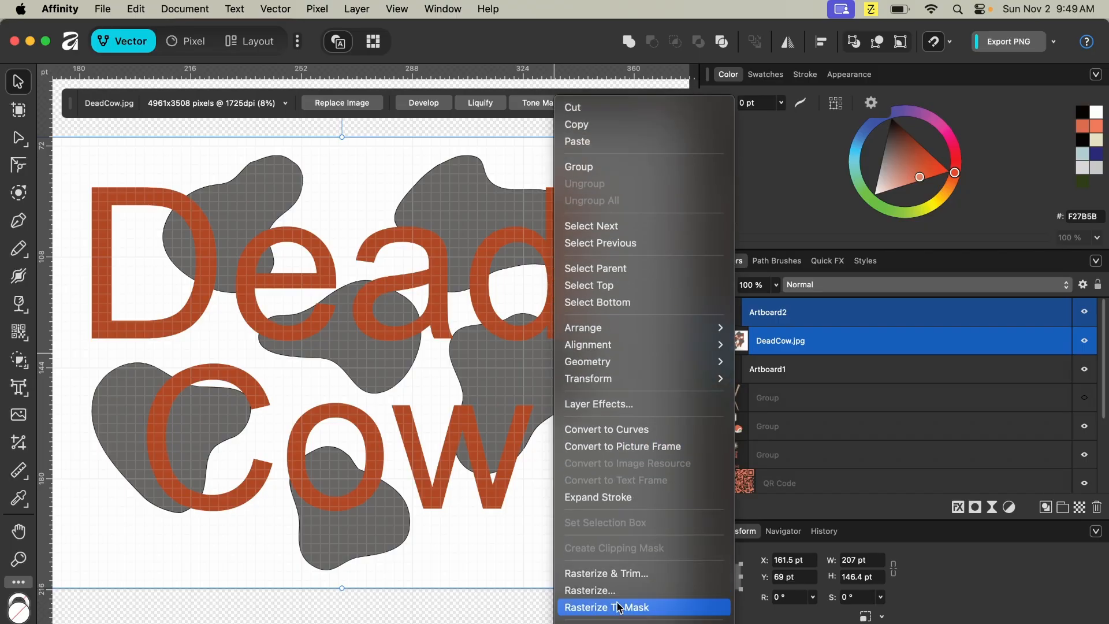
pyautogui.scroll(-4, 624, 610)
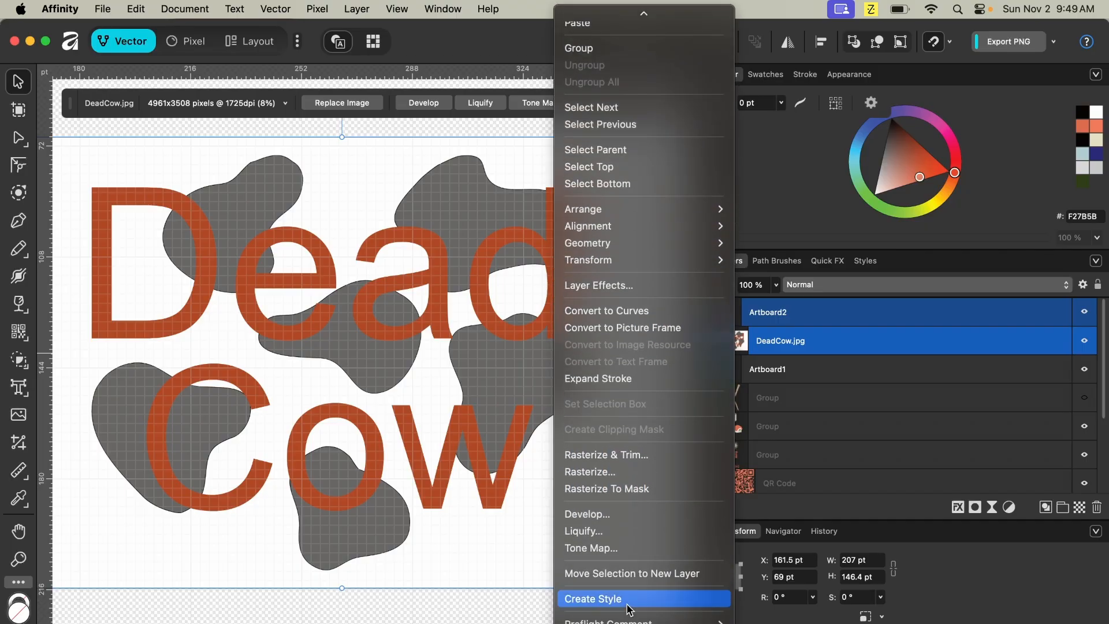
pyautogui.click(609, 472)
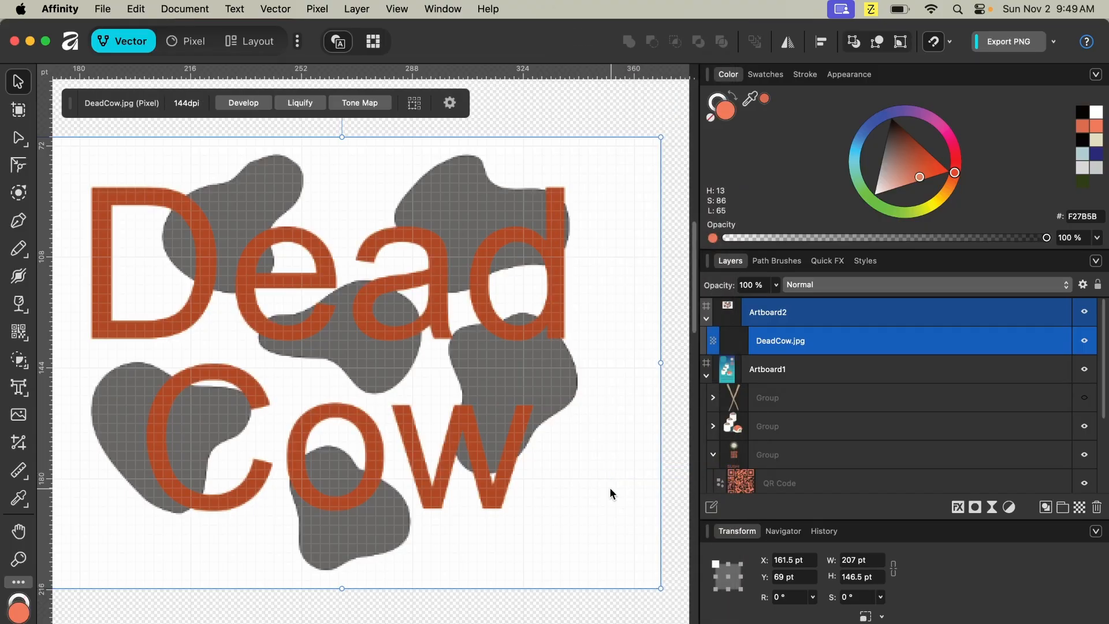
# - Apply Image Trace to the DeadCow image with Edge Threshold 15 % and Curve Fitting Tolerance 5 %
pyautogui.click(275, 9)
pyautogui.click(330, 292)
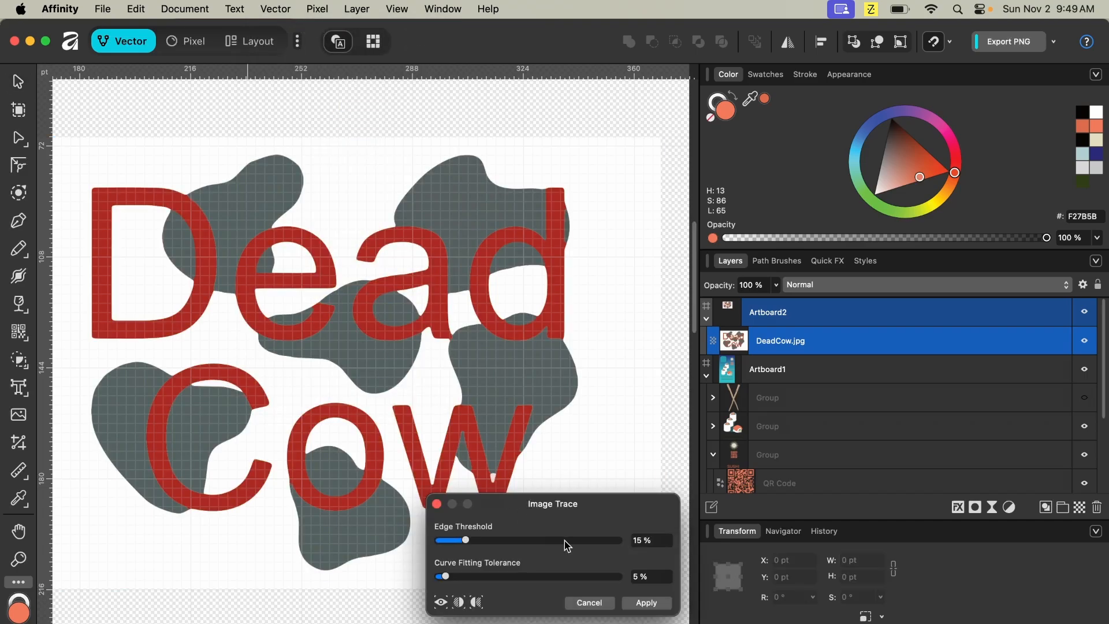
pyautogui.click(658, 604)
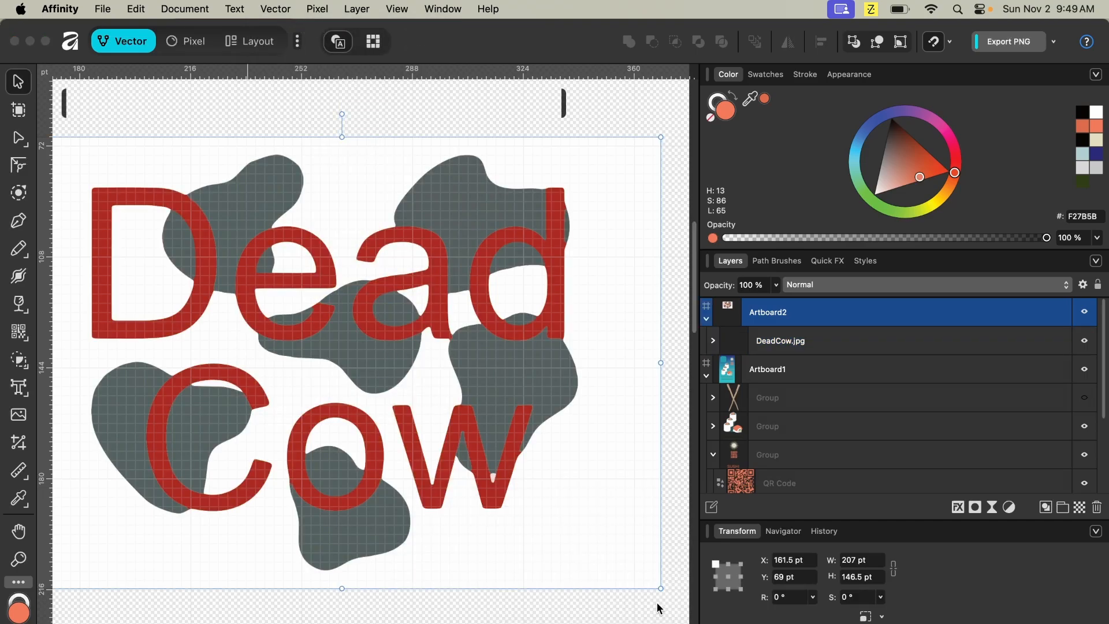
# - Expand the traced DeadCow group and delete its white background curve
pyautogui.click(575, 381)
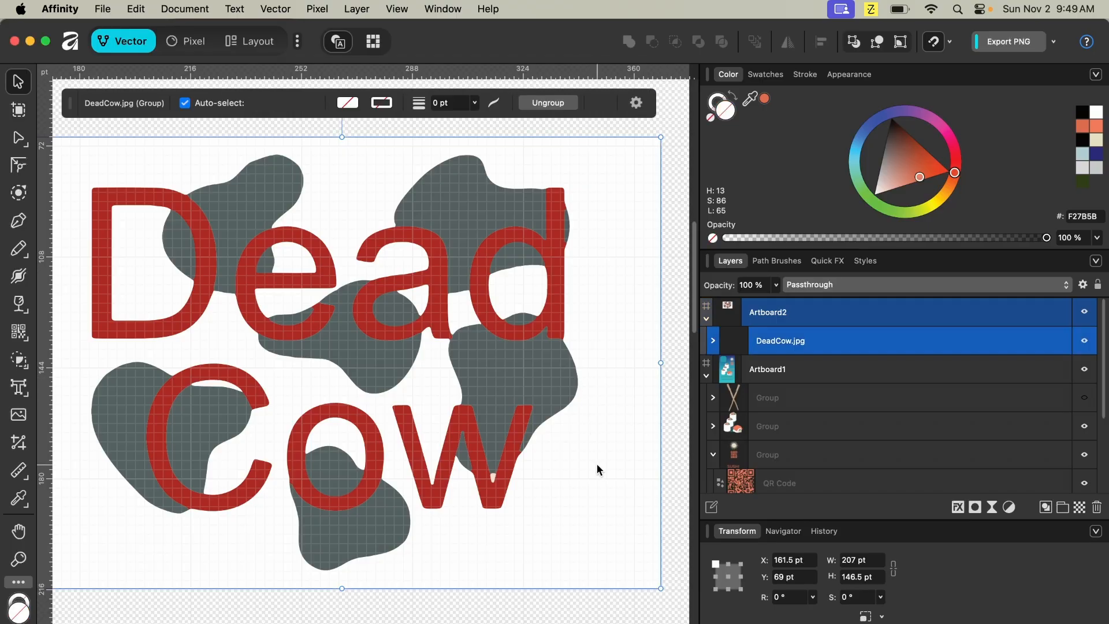
pyautogui.click(713, 341)
pyautogui.scroll(-3, 788, 426)
pyautogui.scroll(-5, 789, 426)
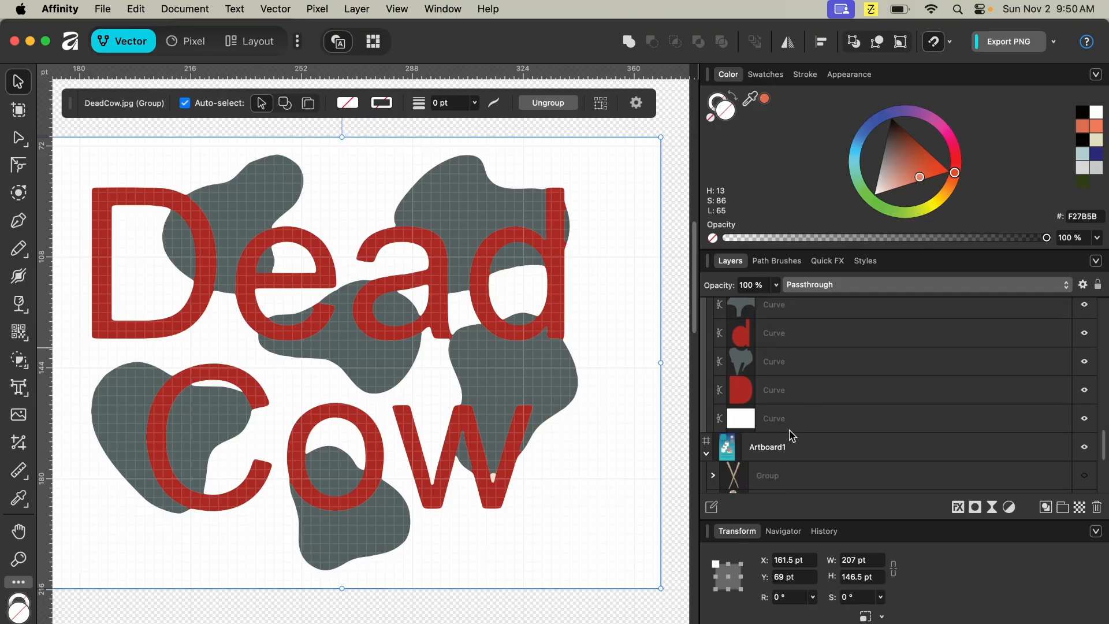
pyautogui.click(790, 431)
pyautogui.press('Delete')
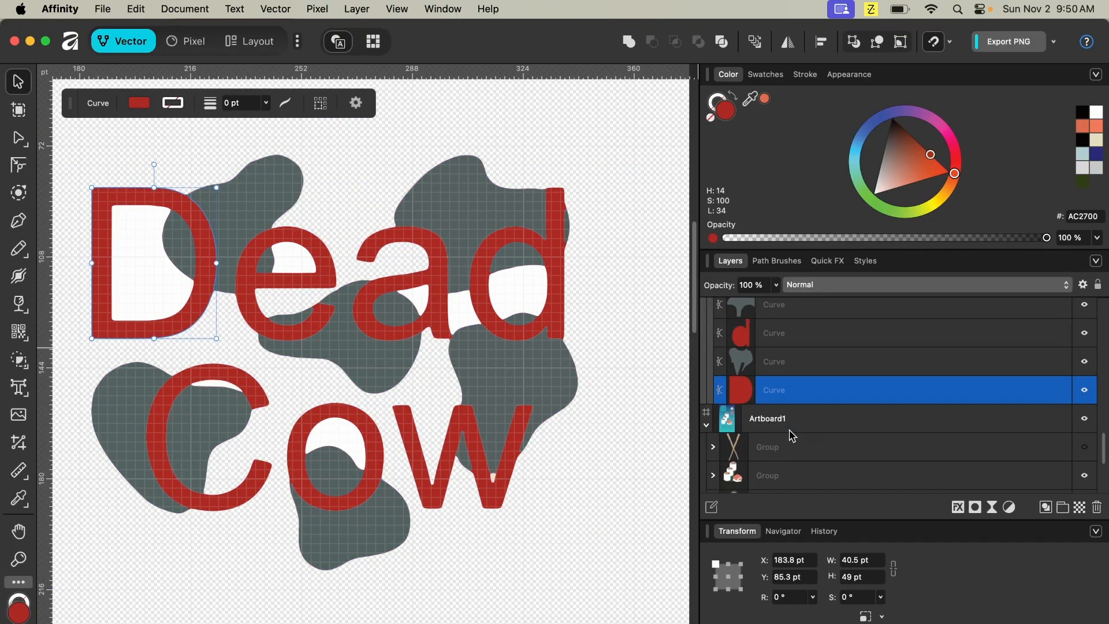
pyautogui.click(660, 476)
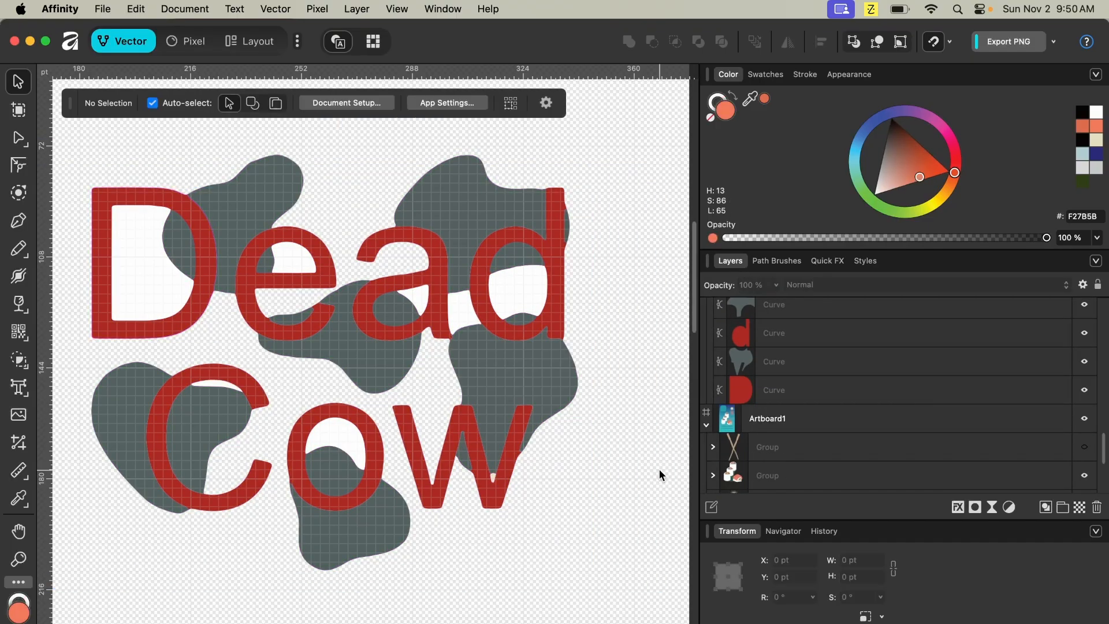
# - Bring the white curve inside the letter o to the front by copying, deleting and pasting it, then select the DeadCow group
pyautogui.click(334, 430)
pyautogui.press('a')
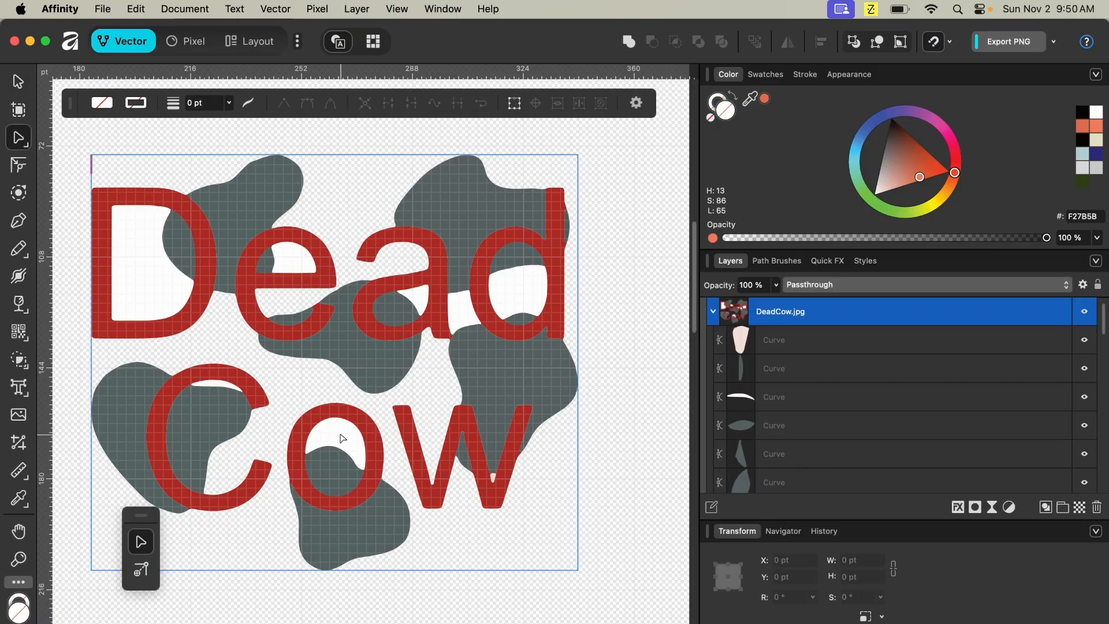
pyautogui.click(341, 439)
pyautogui.press('super+c')
pyautogui.press('Delete')
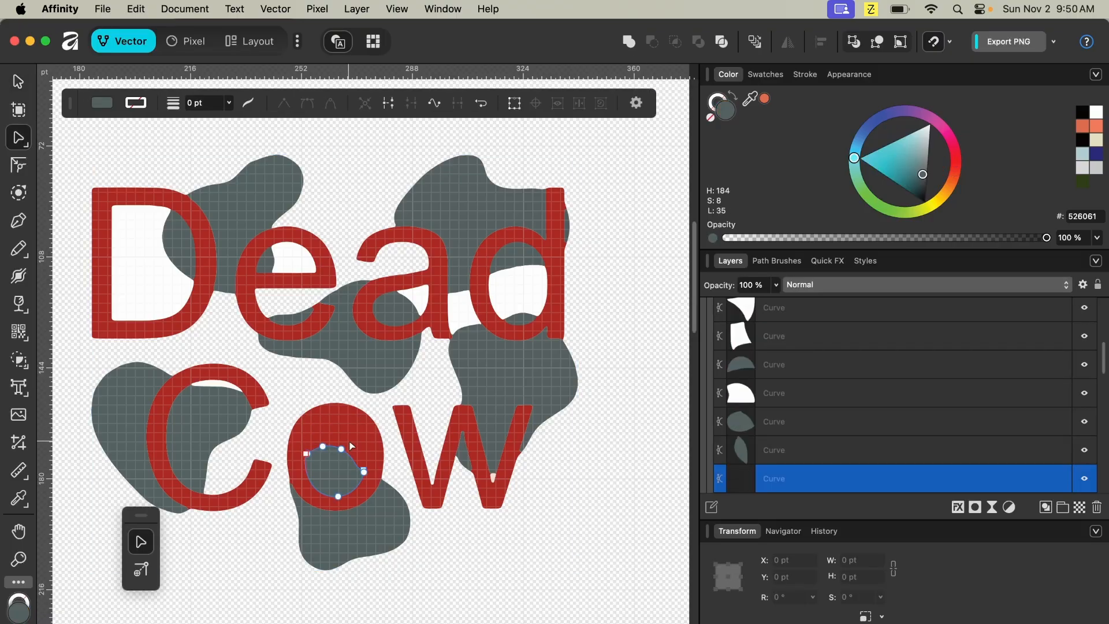
pyautogui.press('super+v')
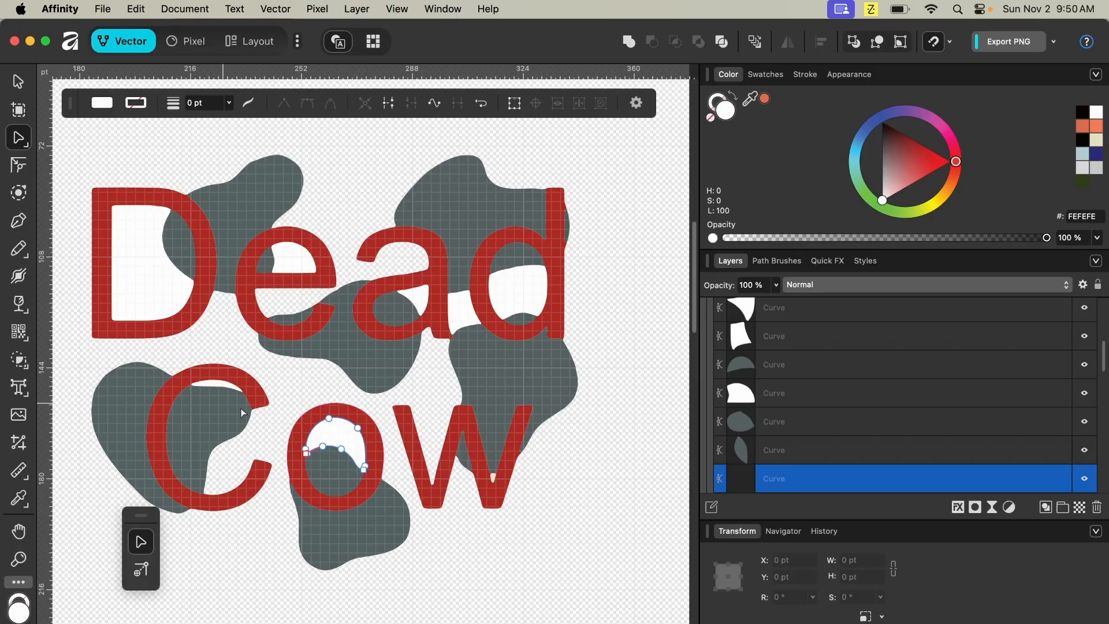
pyautogui.moveTo(65, 134); pyautogui.dragTo(651, 621)
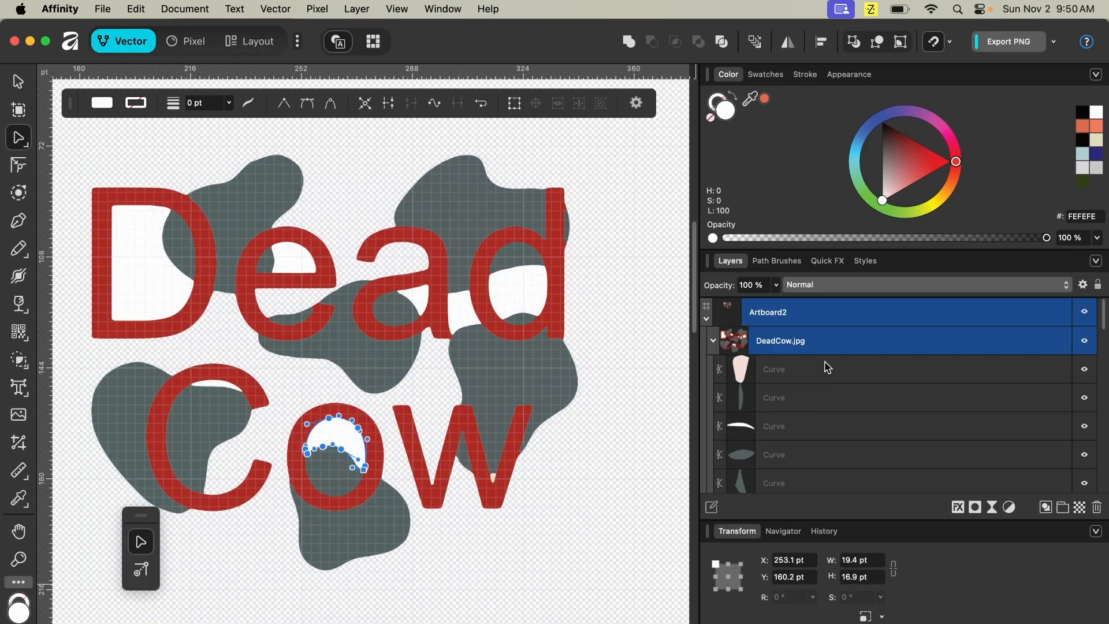
pyautogui.click(818, 351)
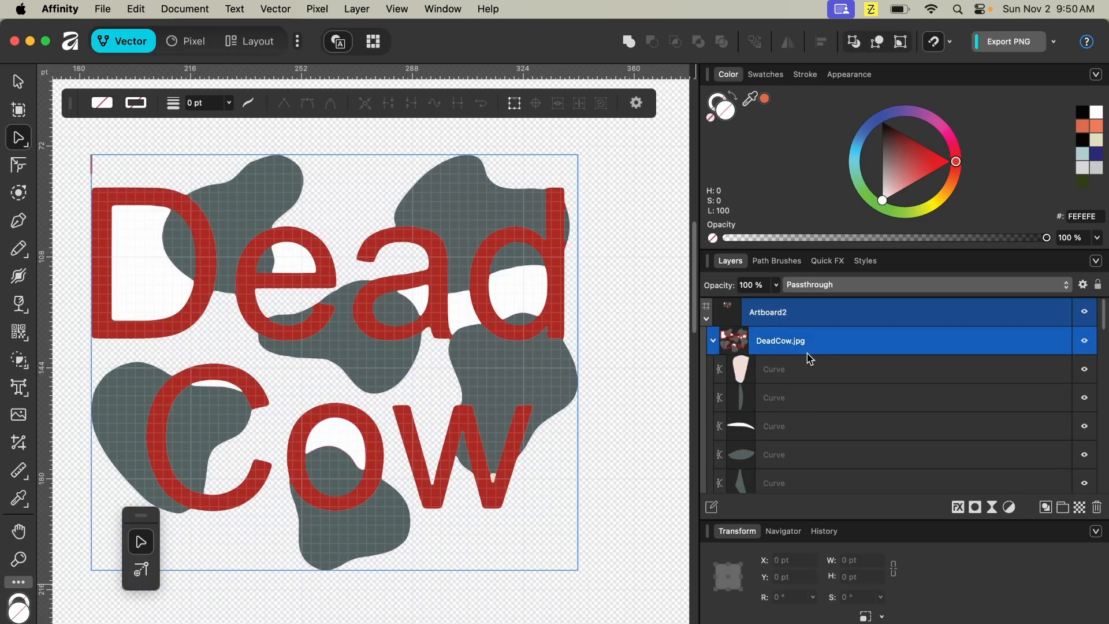
# - With the Shape Builder in add mode, turn each white counter region inside the Dead Cow letters into its own shape
pyautogui.click(20, 360)
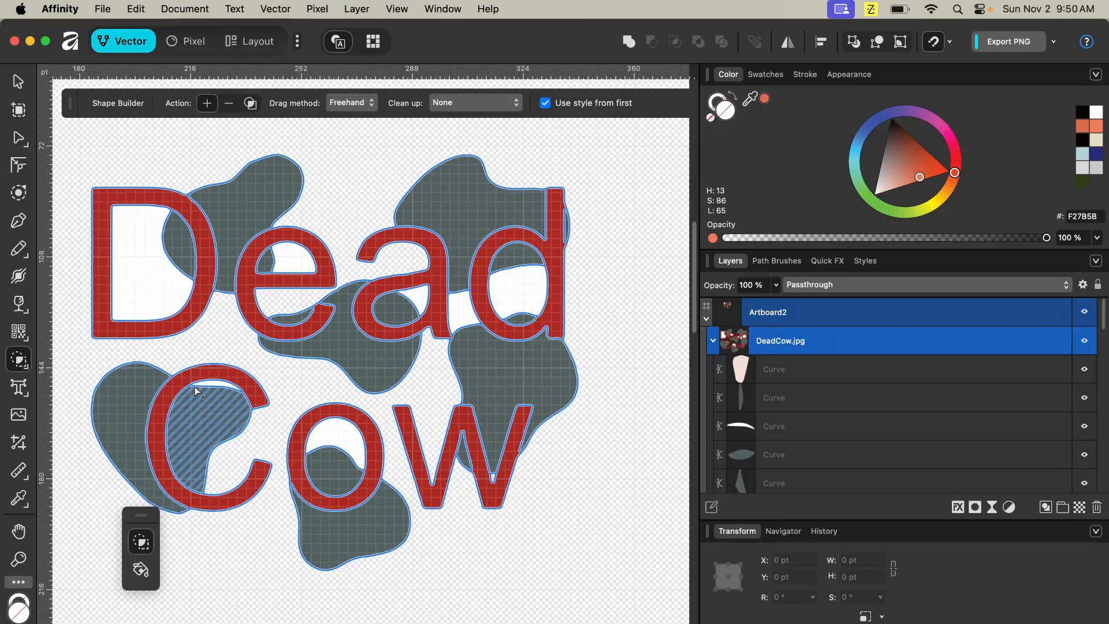
pyautogui.click(211, 388)
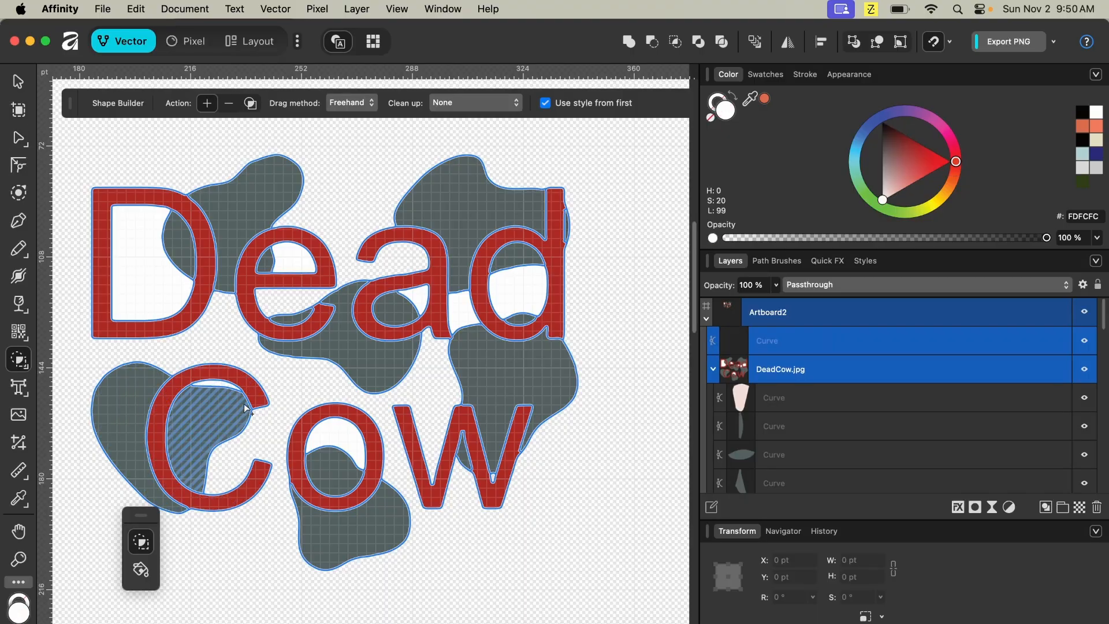
pyautogui.click(332, 440)
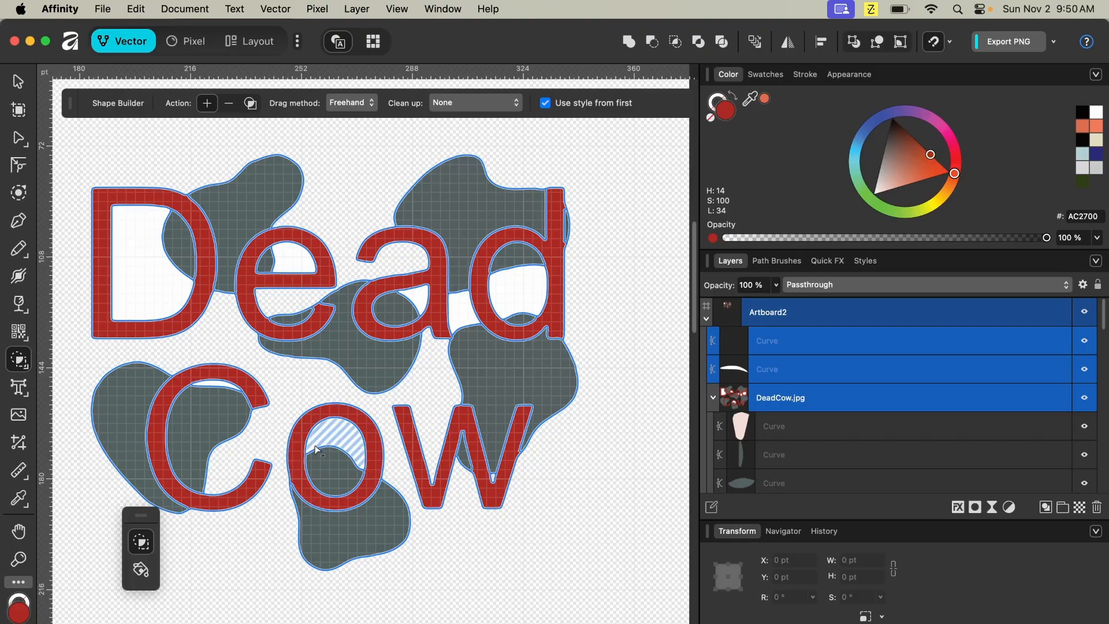
pyautogui.click(493, 475)
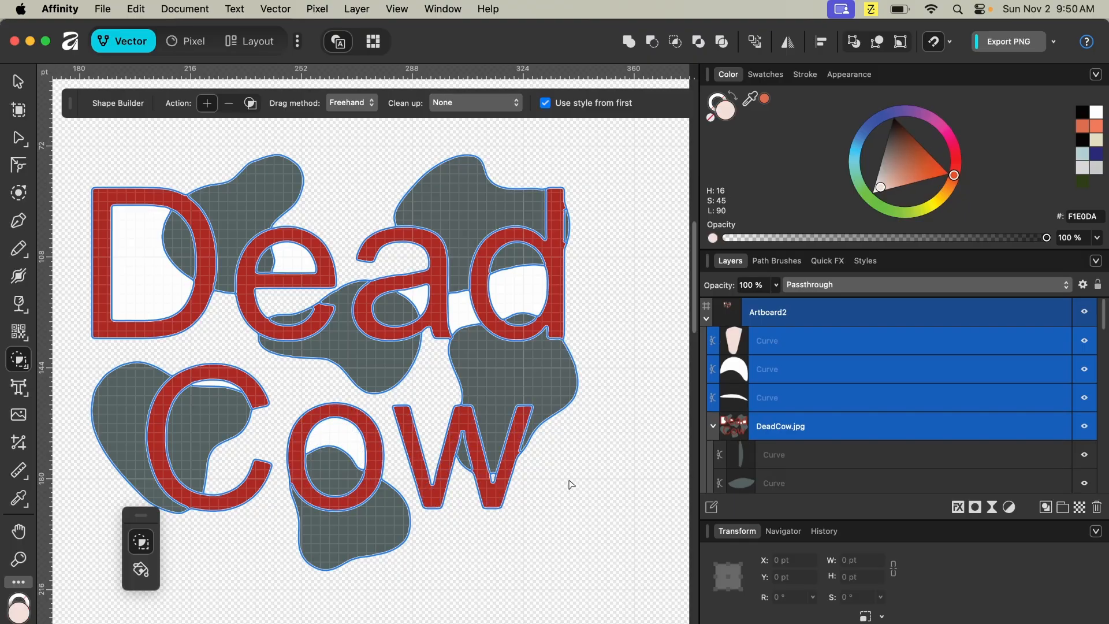
pyautogui.click(537, 296)
pyautogui.click(468, 311)
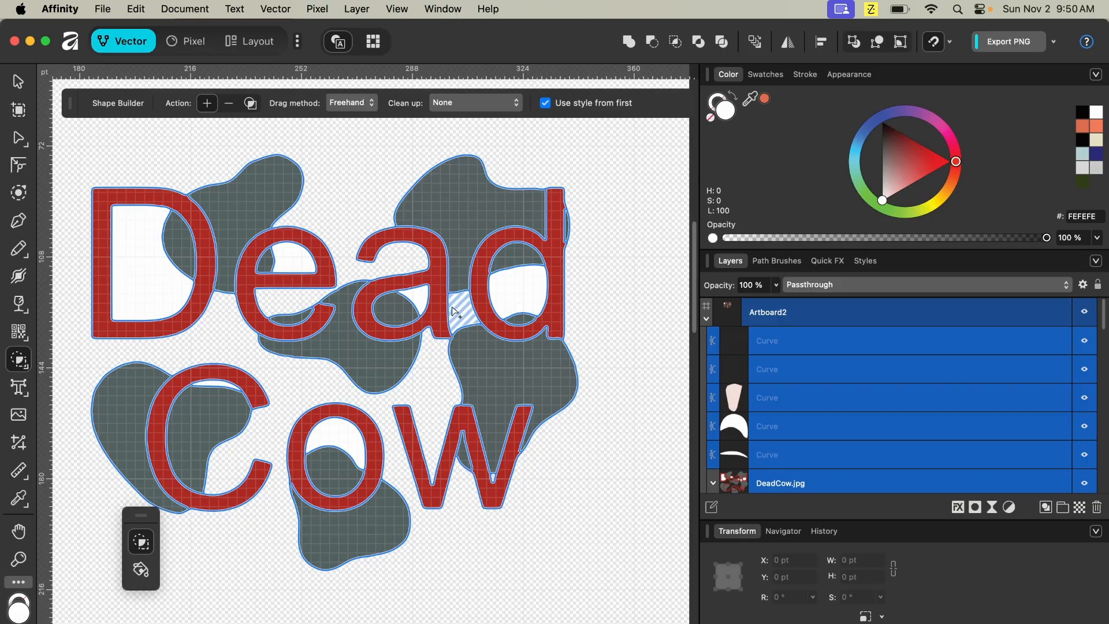
pyautogui.click(420, 295)
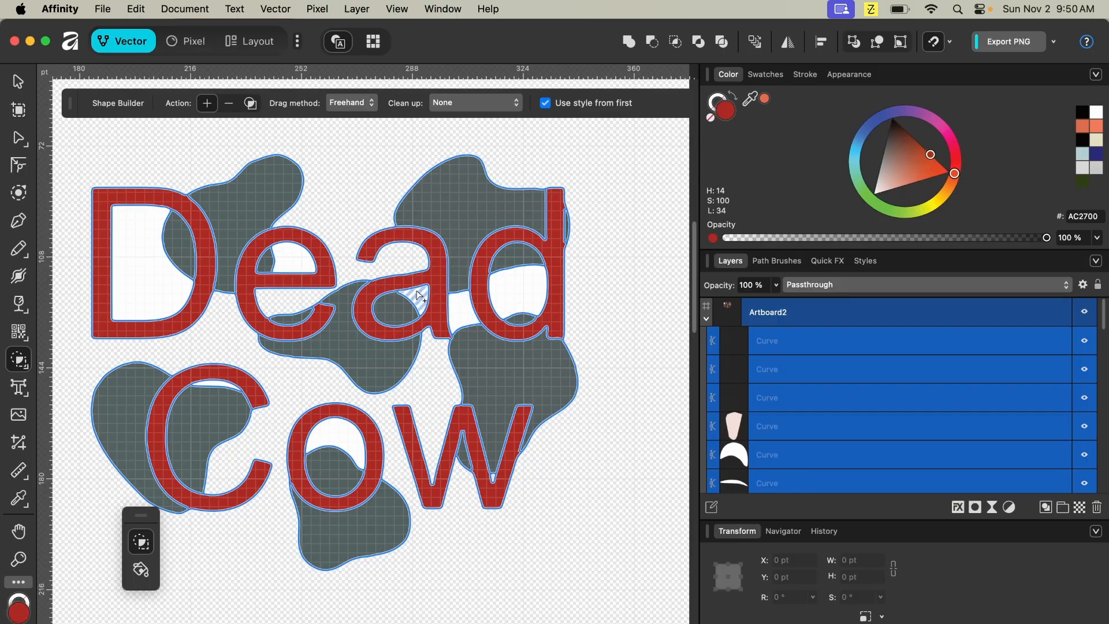
pyautogui.click(297, 259)
pyautogui.click(184, 280)
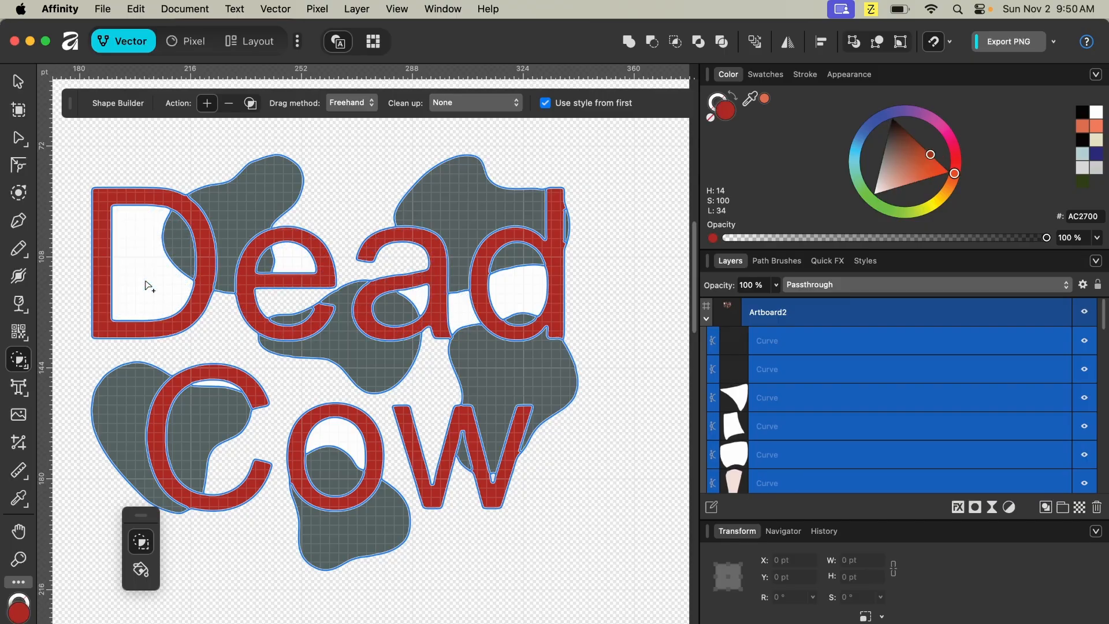
pyautogui.click(148, 285)
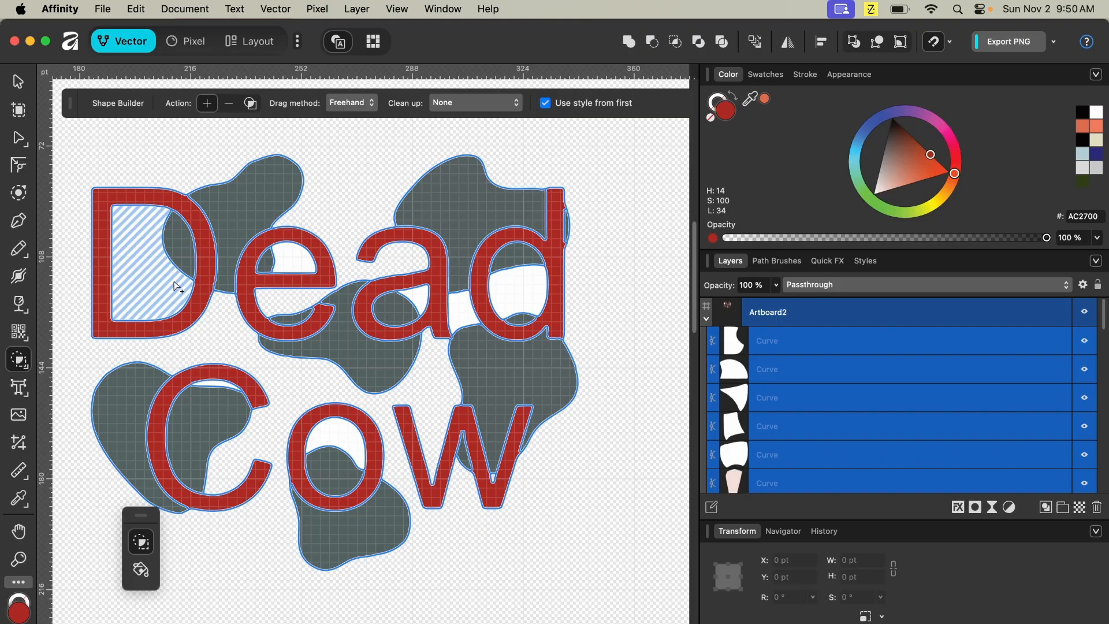
# - Switch the Shape Builder to subtract mode and remove every white counter shape from the letters
pyautogui.click(229, 105)
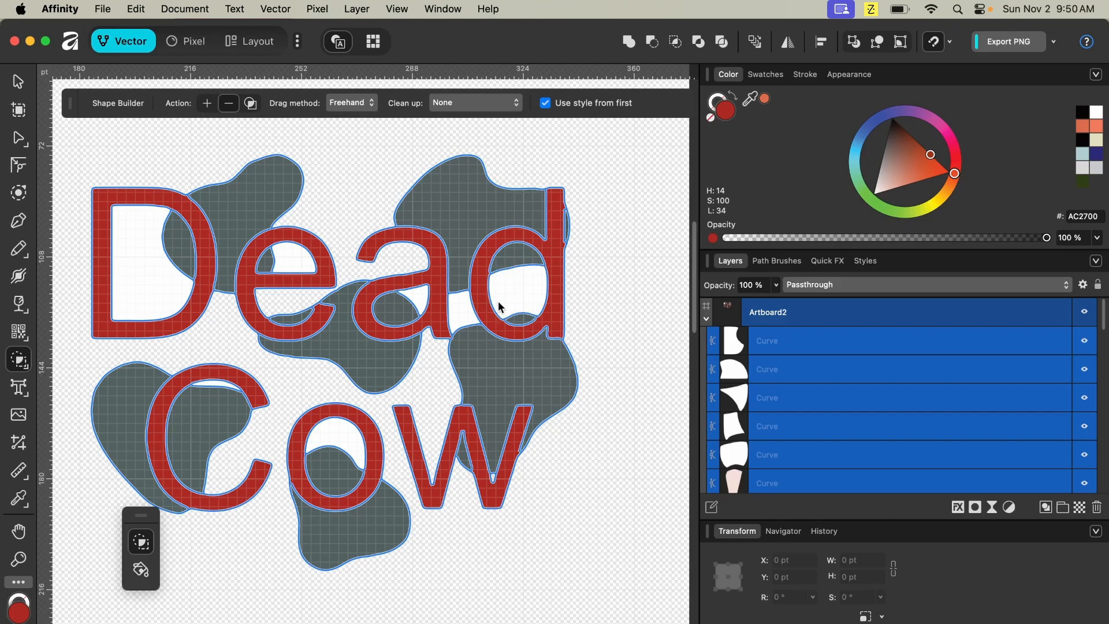
pyautogui.click(513, 302)
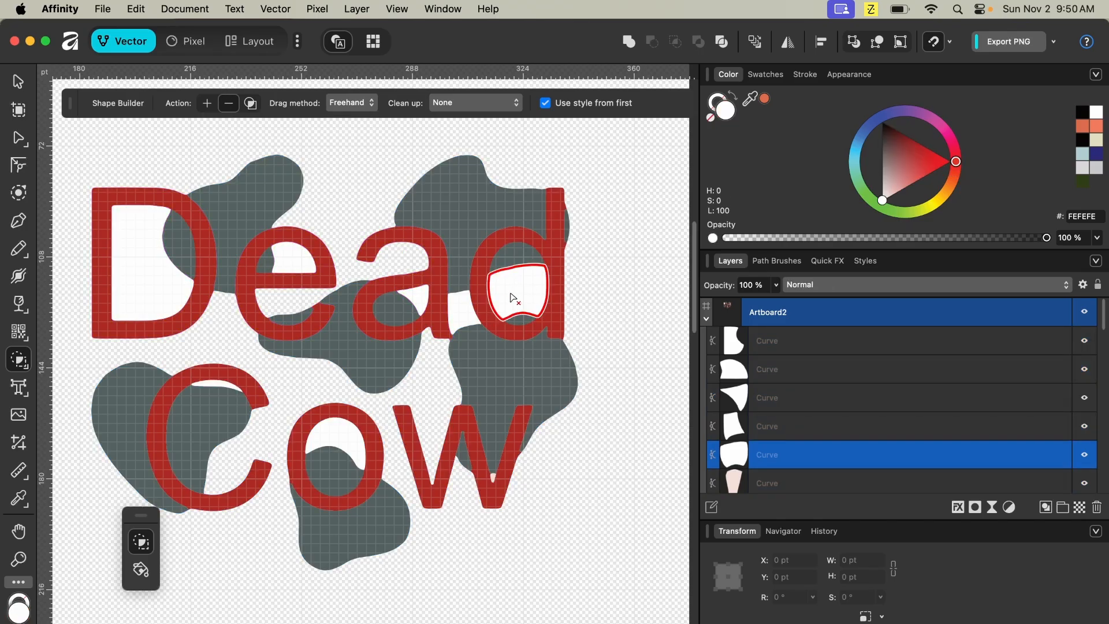
pyautogui.click(512, 298)
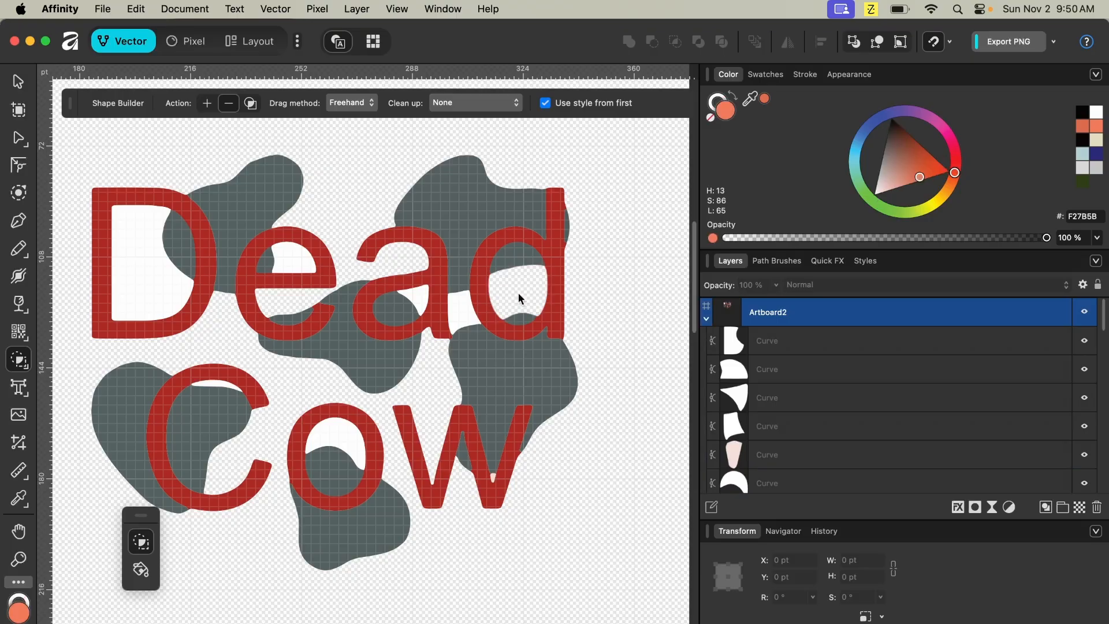
pyautogui.click(467, 317)
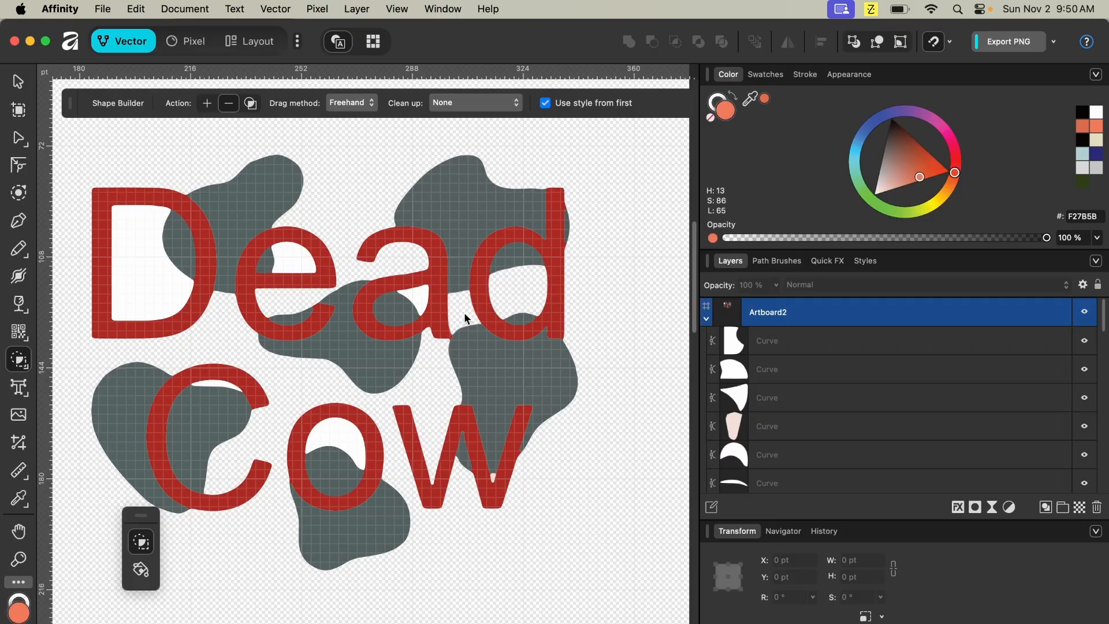
pyautogui.click(420, 299)
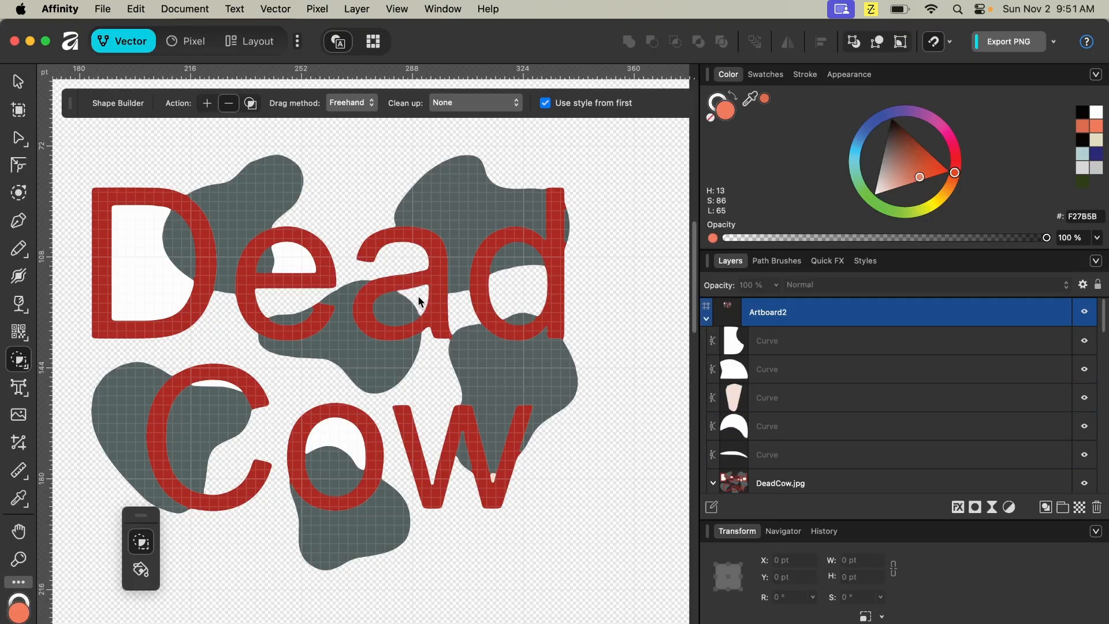
pyautogui.click(287, 264)
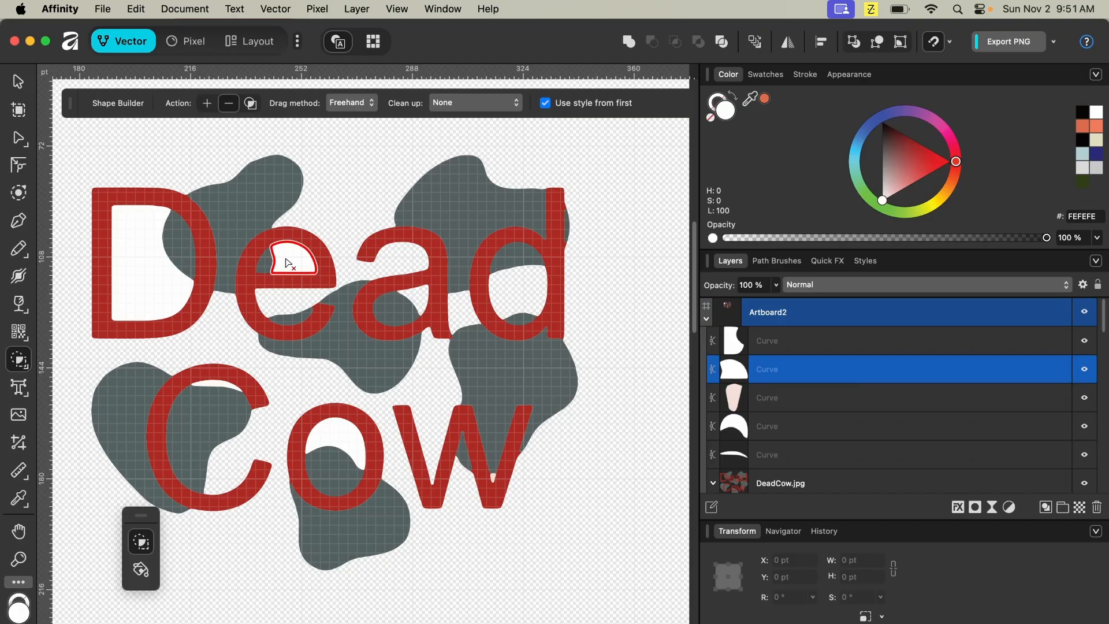
pyautogui.click(288, 264)
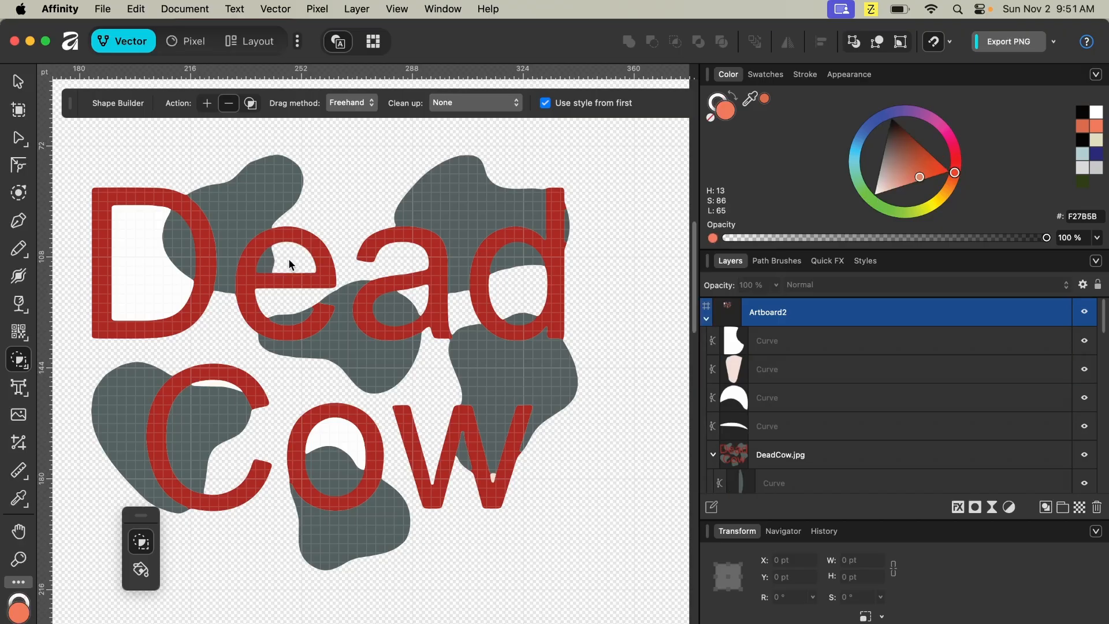
pyautogui.click(150, 297)
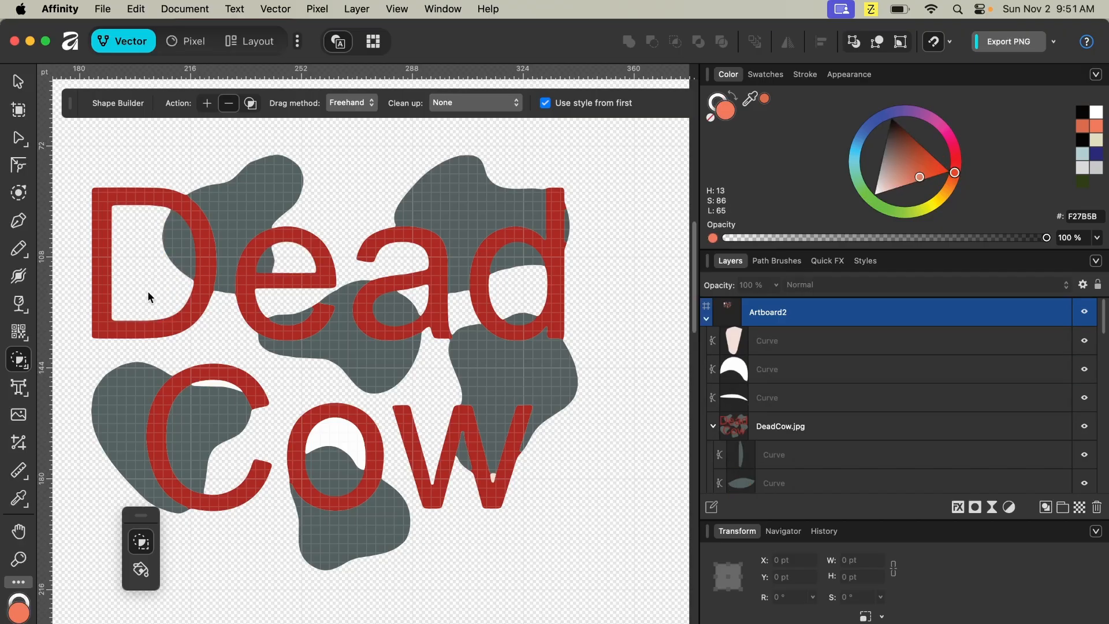
pyautogui.click(222, 387)
pyautogui.click(339, 438)
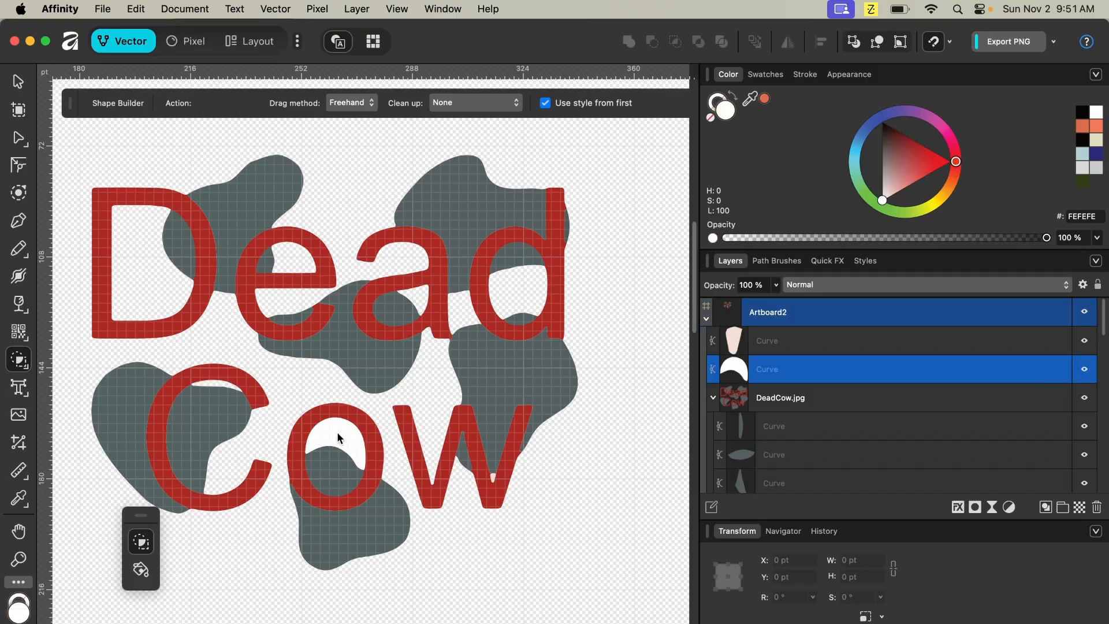
pyautogui.click(338, 435)
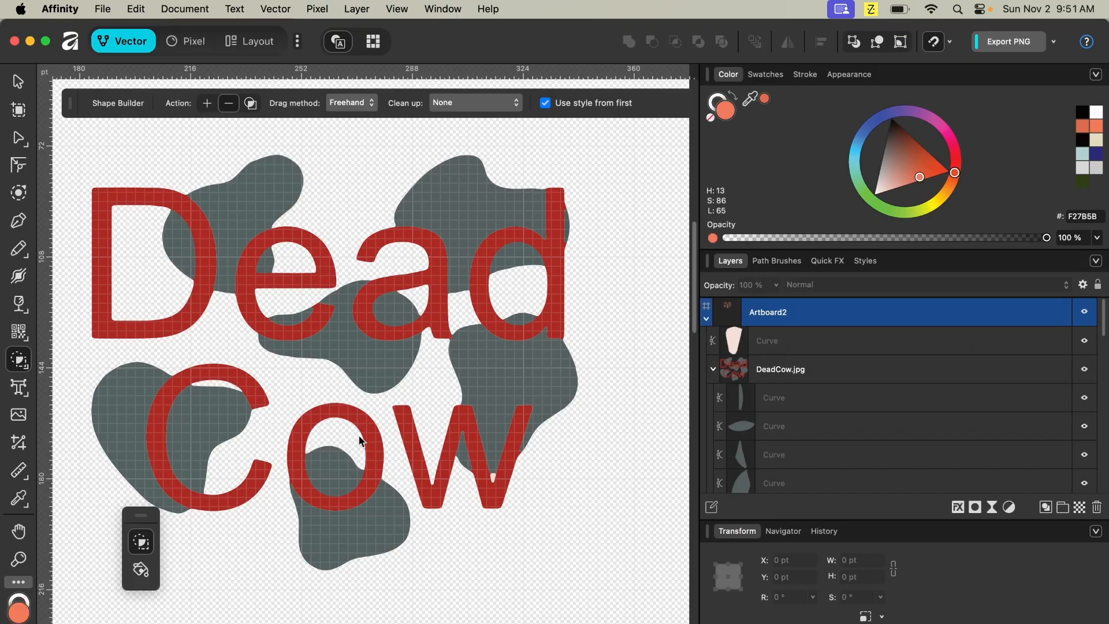
pyautogui.click(495, 479)
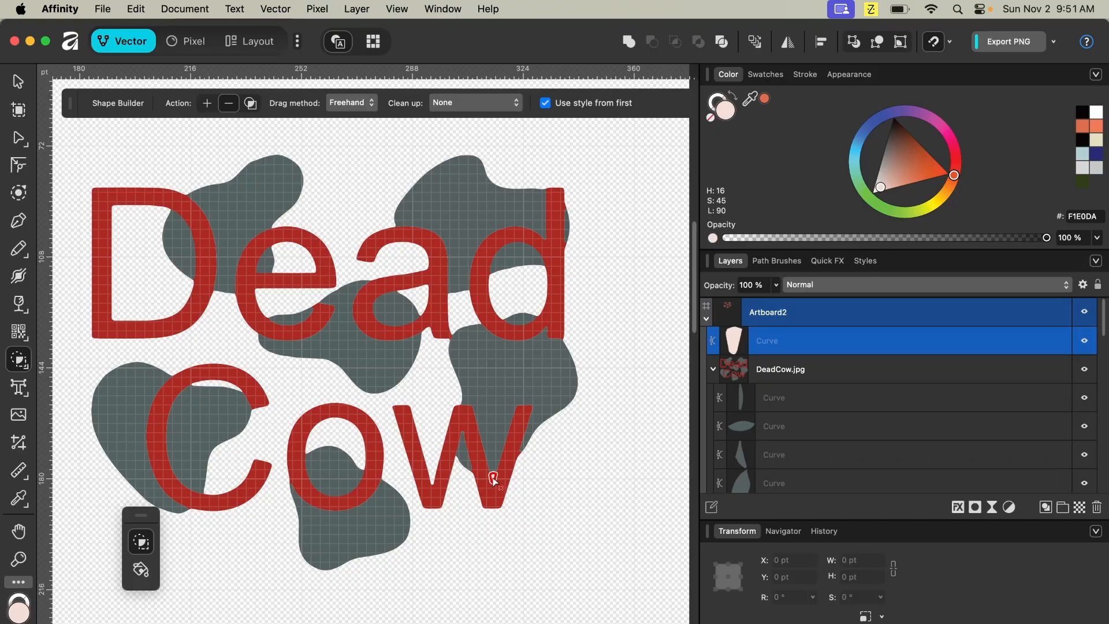
pyautogui.click(494, 478)
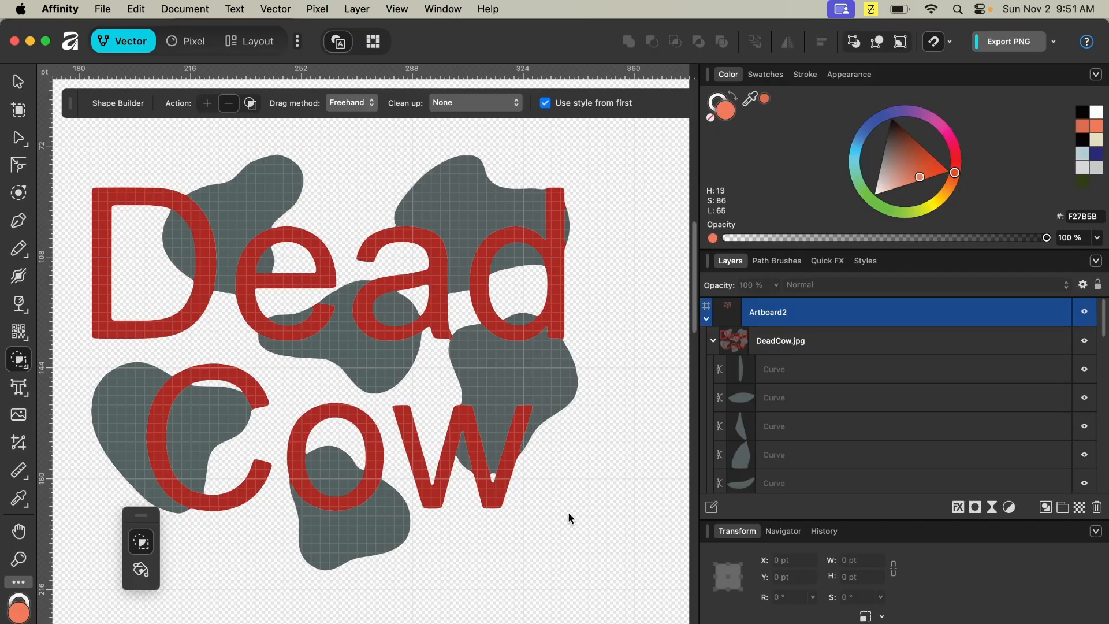
pyautogui.click(19, 80)
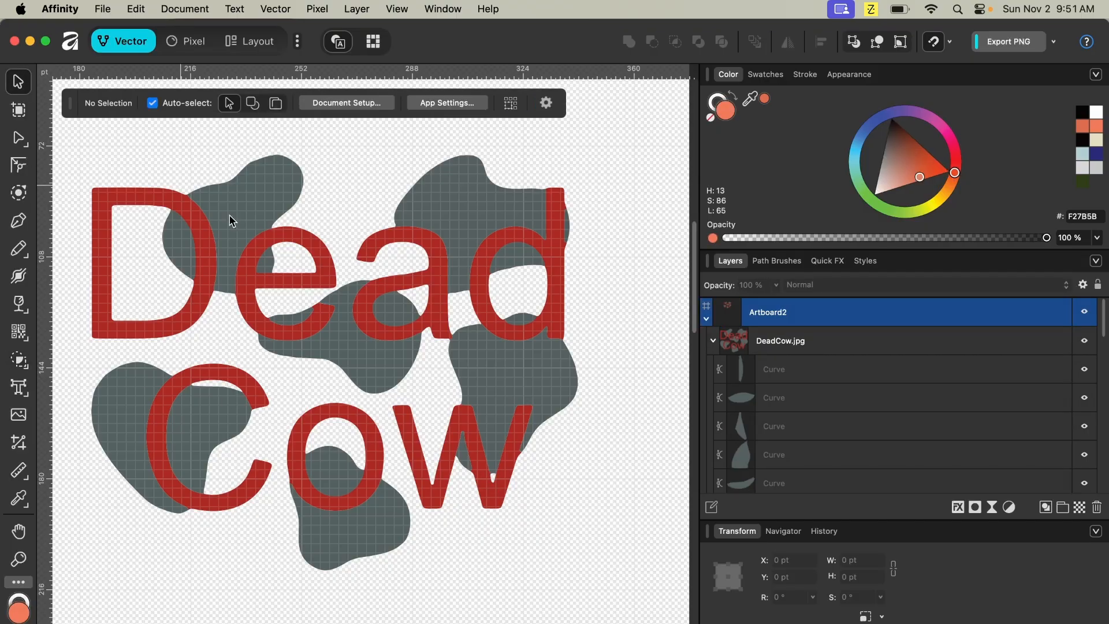
# - Move the DeadCow logo group slightly right, to about X 195 pt, Y 72 pt
pyautogui.moveTo(356, 345); pyautogui.dragTo(392, 338)
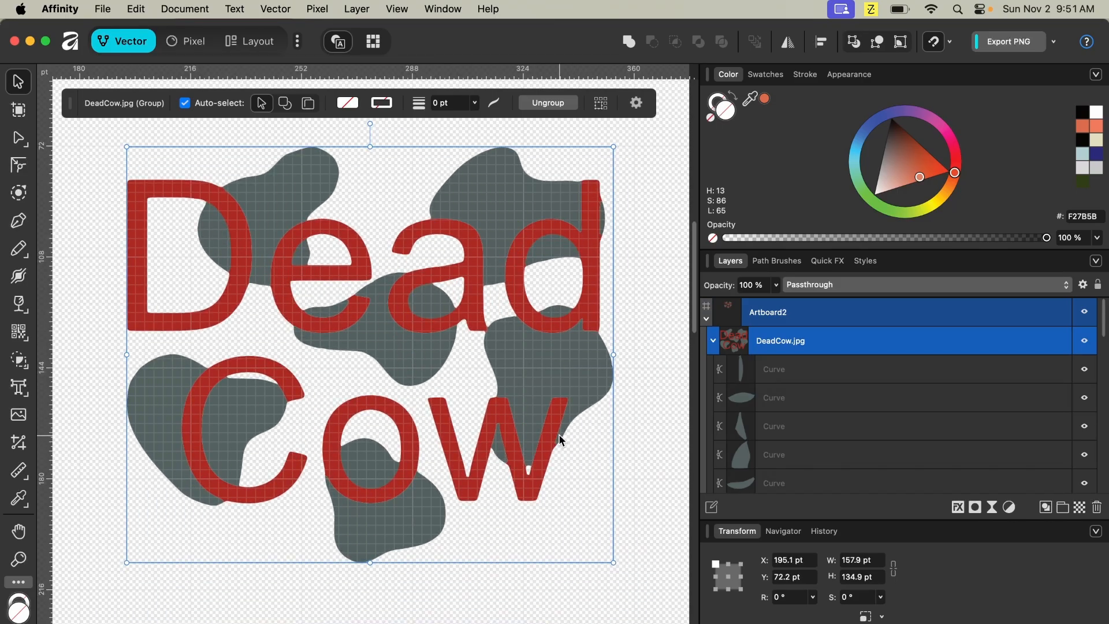
pyautogui.press('super+0')
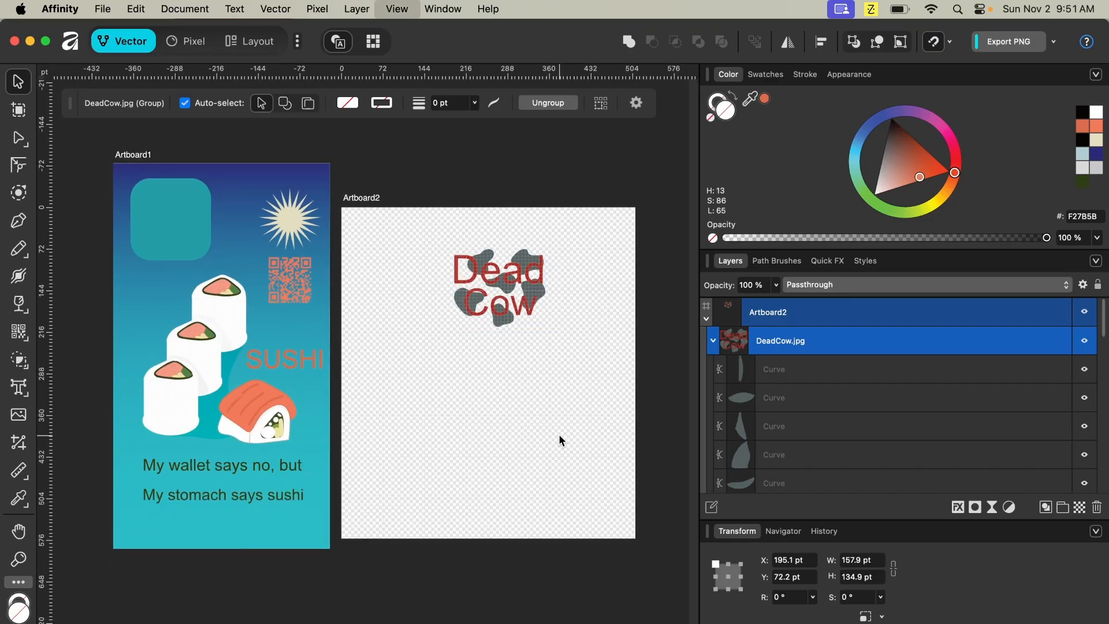
pyautogui.press('super+equal')
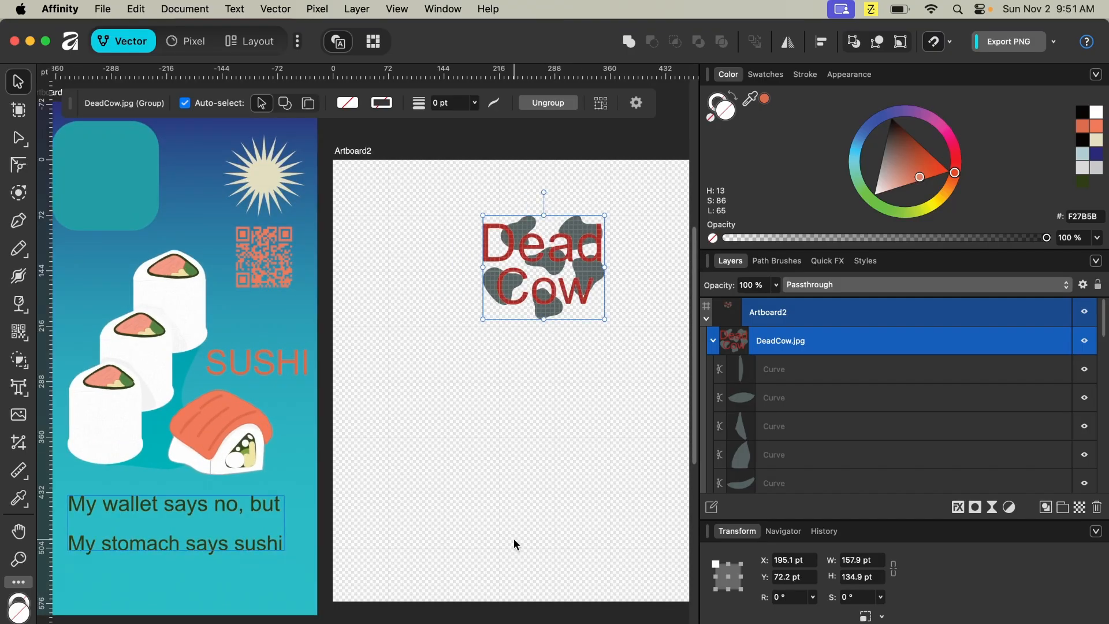
# - Draw an ellipse about 178 by 191 pt below the logo on Artboard2
pyautogui.click(19, 359)
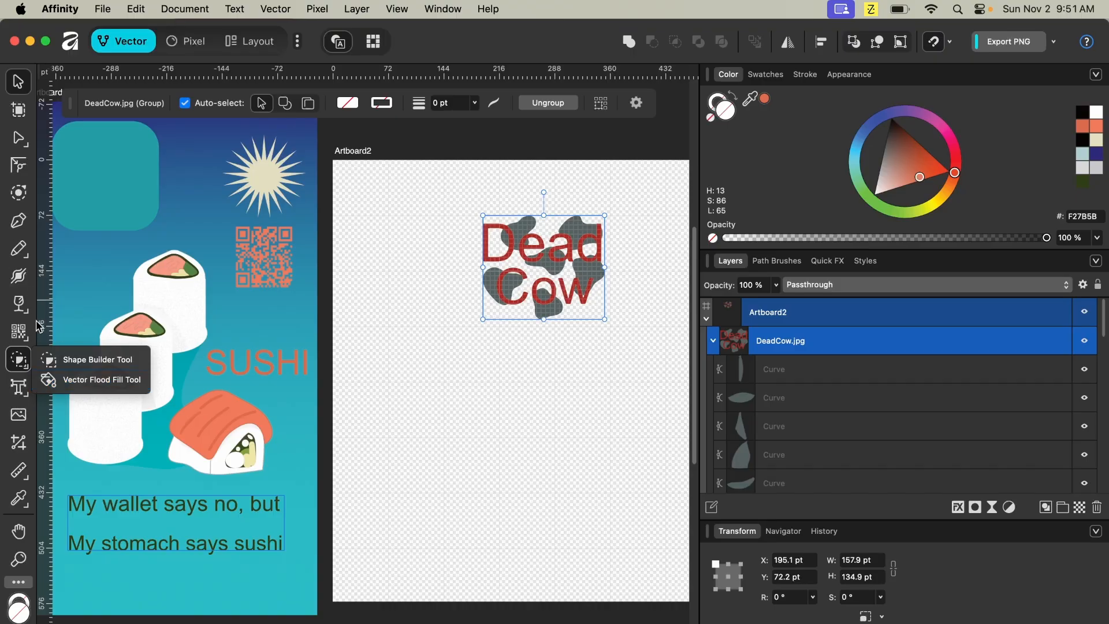
pyautogui.click(424, 409)
pyautogui.press('m')
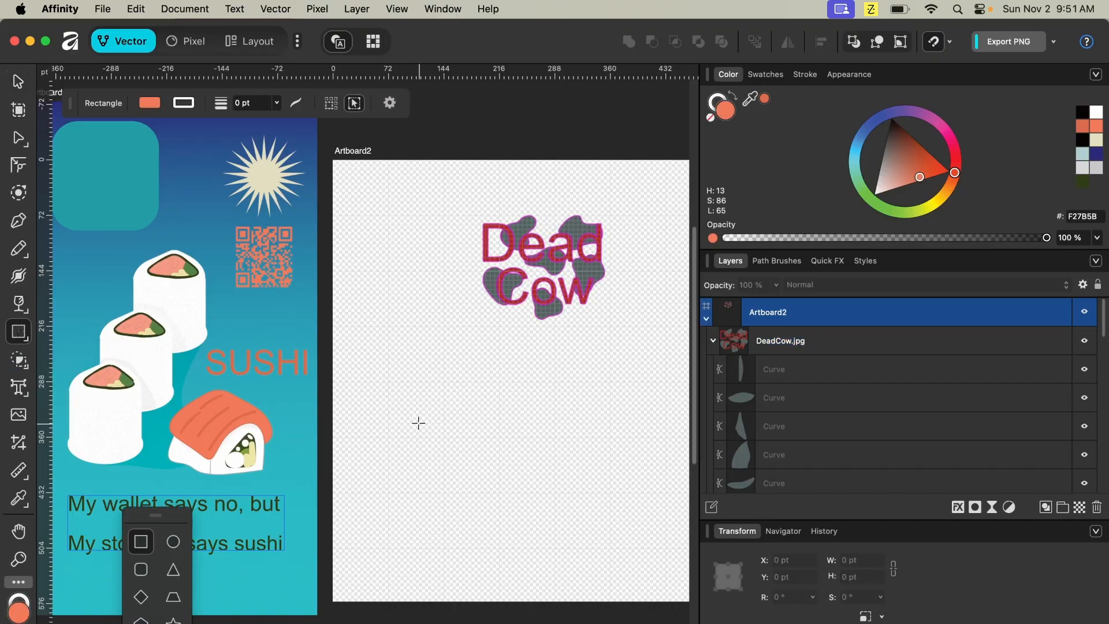
pyautogui.click(177, 547)
pyautogui.moveTo(391, 381); pyautogui.dragTo(529, 528)
# - Draw a rectangle about 187 by 111 pt over the ellipse's top and a star overlapping its bottom
pyautogui.click(140, 542)
pyautogui.moveTo(429, 439); pyautogui.dragTo(573, 354)
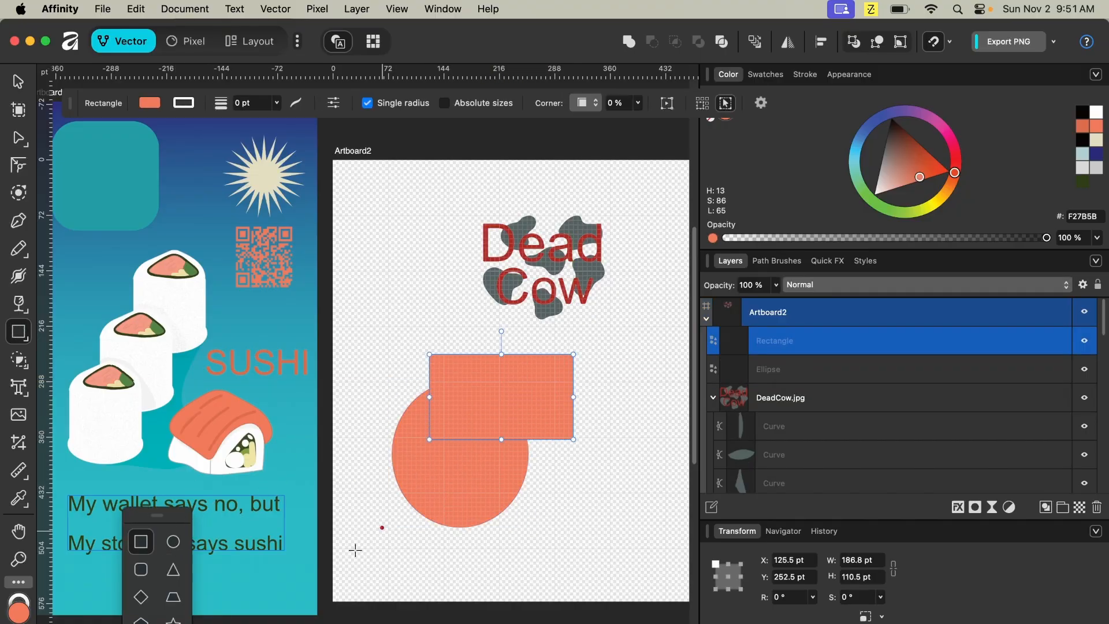
pyautogui.click(173, 620)
pyautogui.moveTo(447, 478); pyautogui.dragTo(561, 577)
# - Draw a five-sided polygon about 158 by 145 pt and move it onto the artboard's left side overlapping the ellipse
pyautogui.click(141, 619)
pyautogui.moveTo(421, 431); pyautogui.dragTo(300, 319)
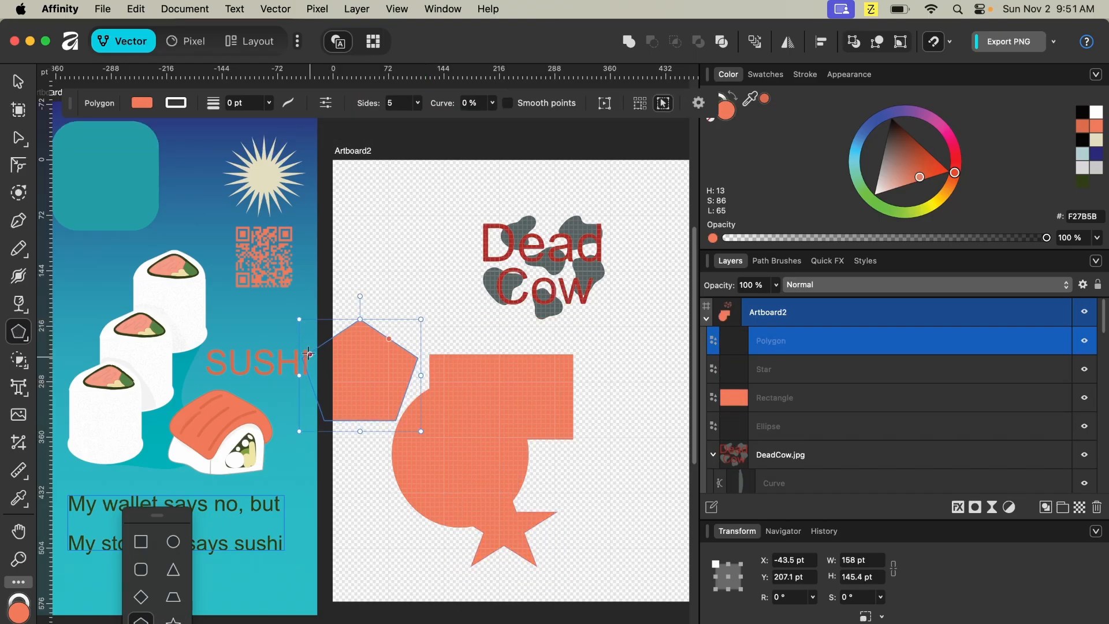
pyautogui.click(17, 81)
pyautogui.moveTo(393, 368); pyautogui.dragTo(436, 378)
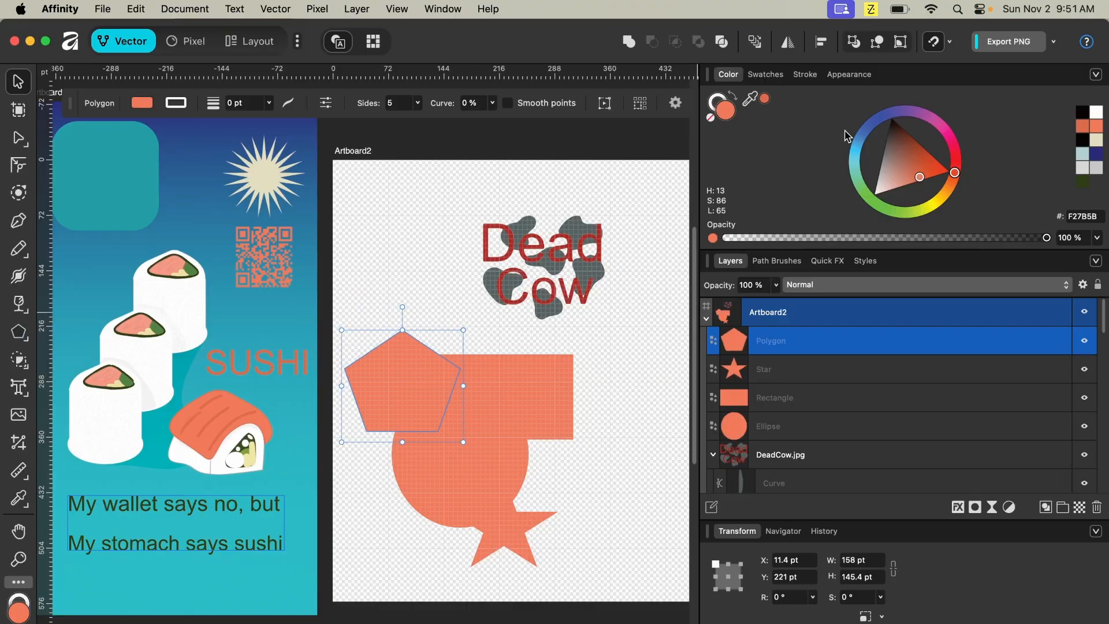
# - Recolour the pentagon pink on the colour wheel, then select the ellipse
pyautogui.click(943, 127)
pyautogui.click(483, 481)
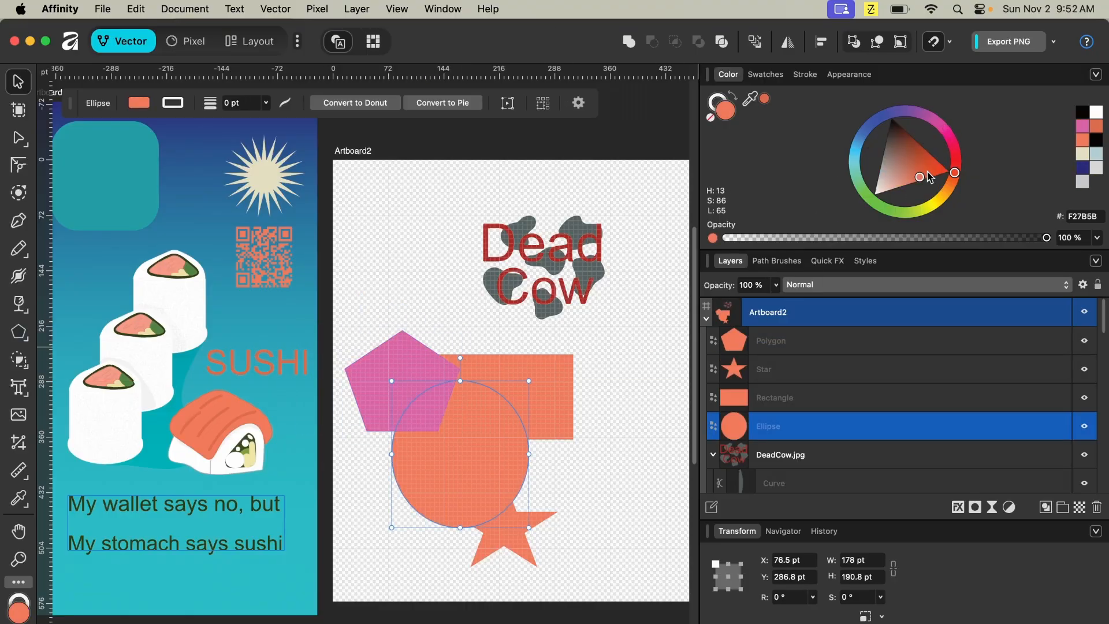
# - Recolour the ellipse green and group the ellipse, rectangle, star and pentagon together
pyautogui.click(903, 212)
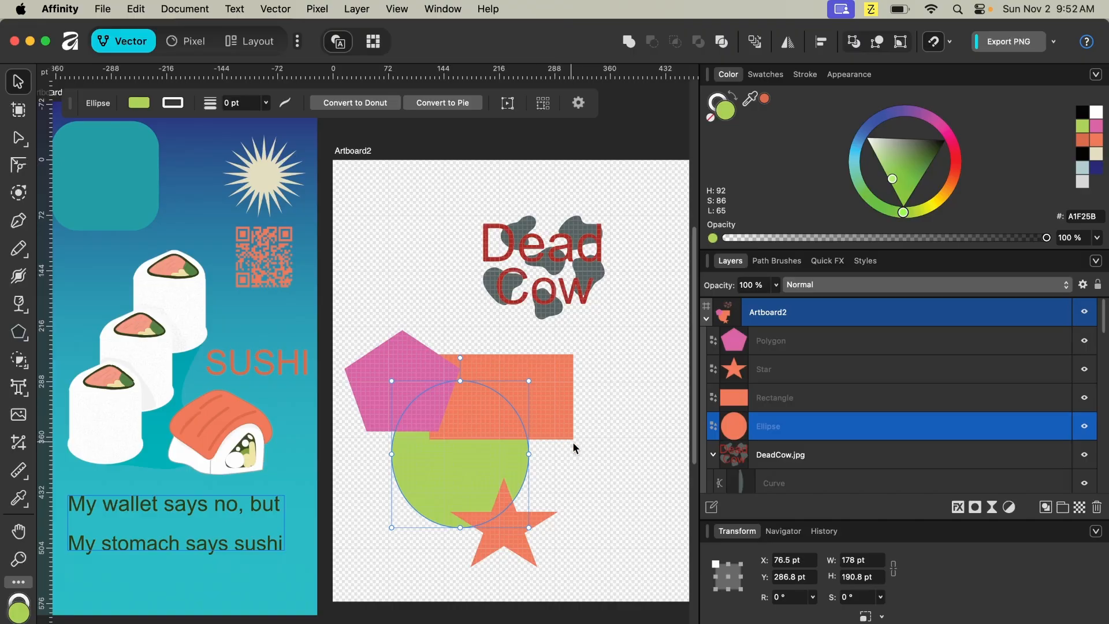
pyautogui.keyDown('shift'); pyautogui.click(791, 348); pyautogui.keyUp('shift')
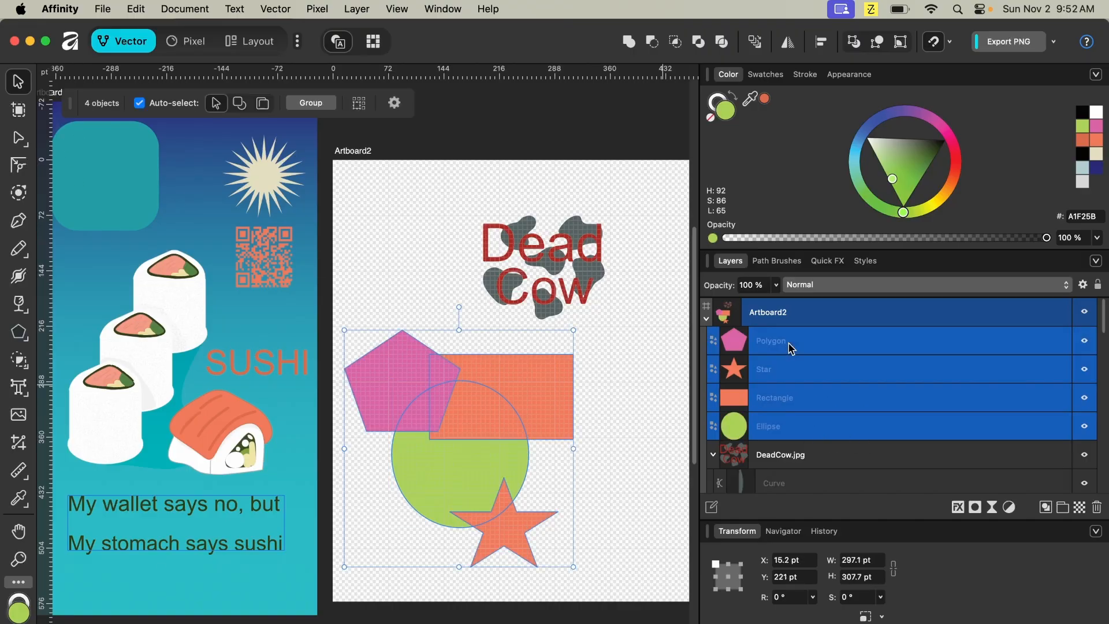
pyautogui.press('super+g')
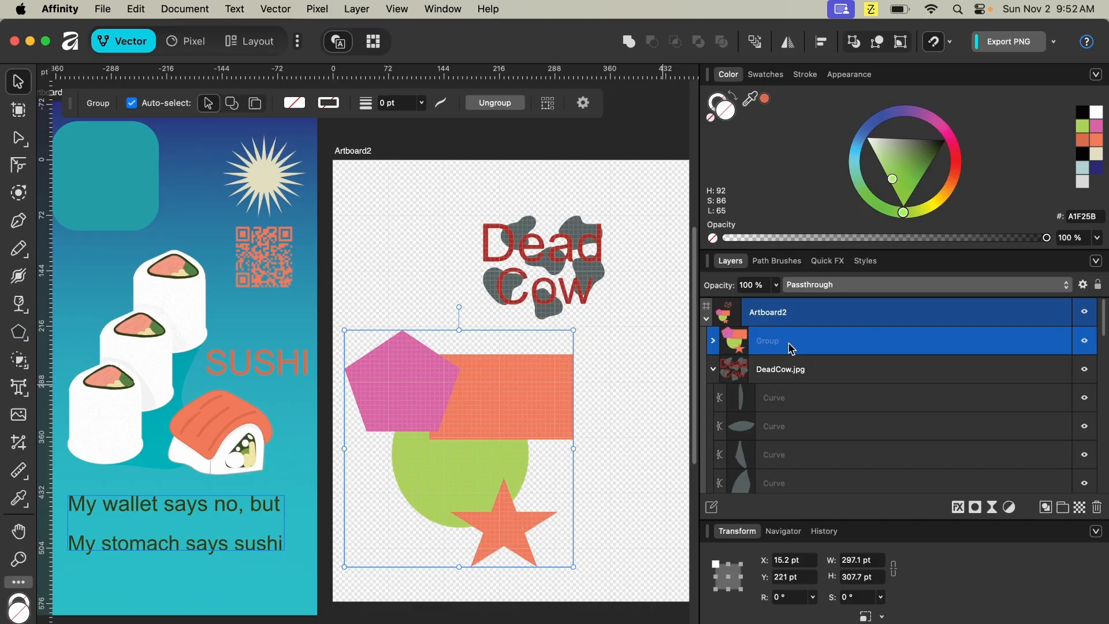
# - Fill the rectangle–ellipse overlap, the pentagon and the rectangle red with the Vector Flood Fill tool
pyautogui.click(714, 370)
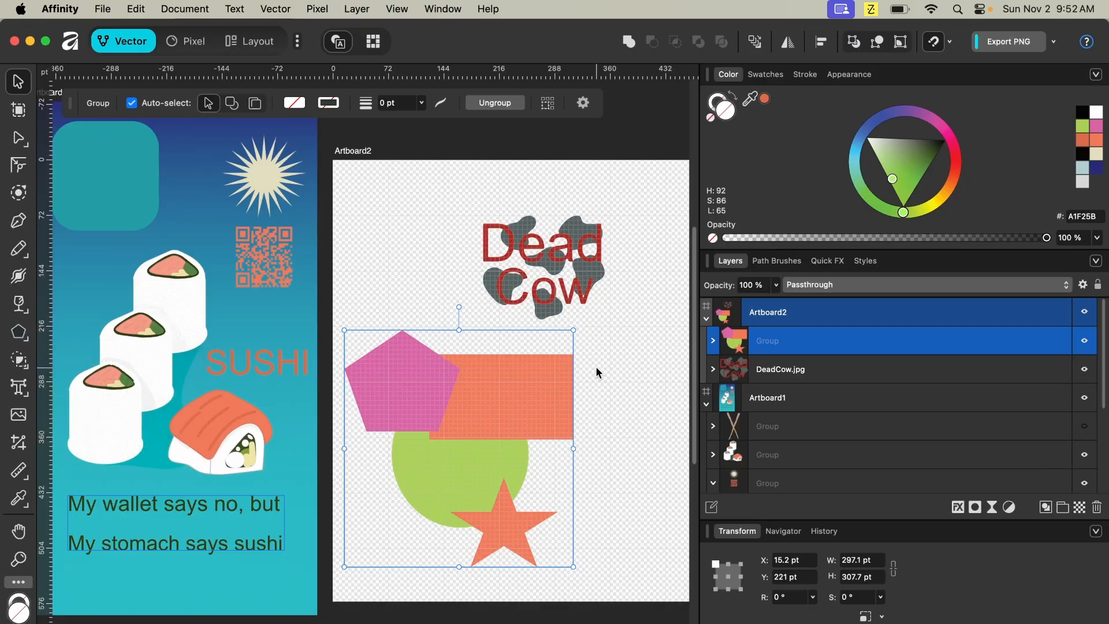
pyautogui.press('s')
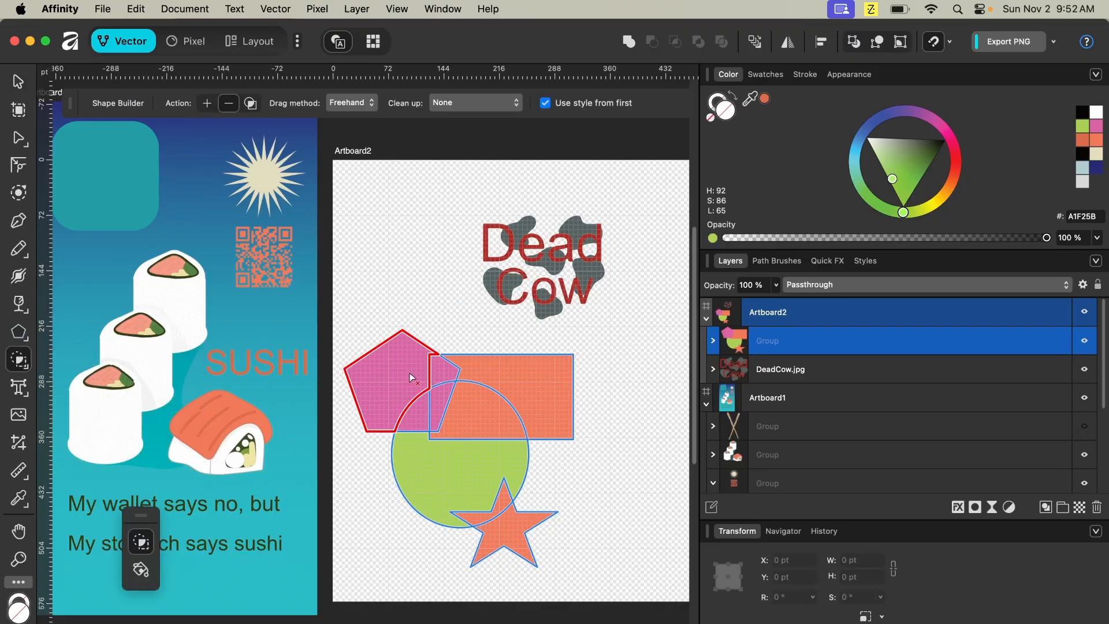
pyautogui.press('v')
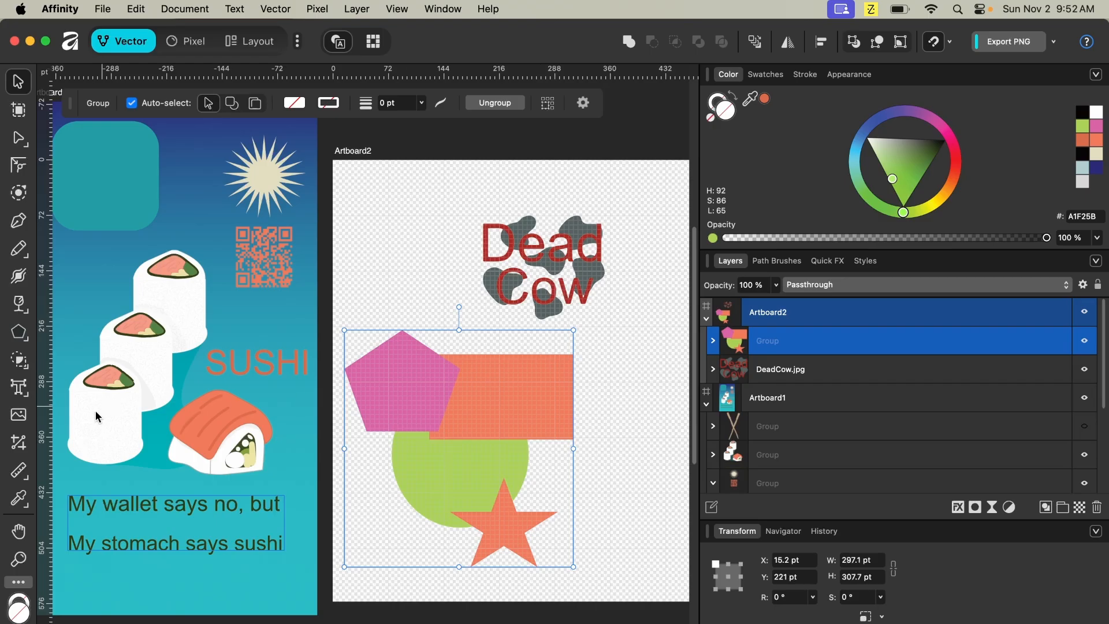
pyautogui.click(19, 360)
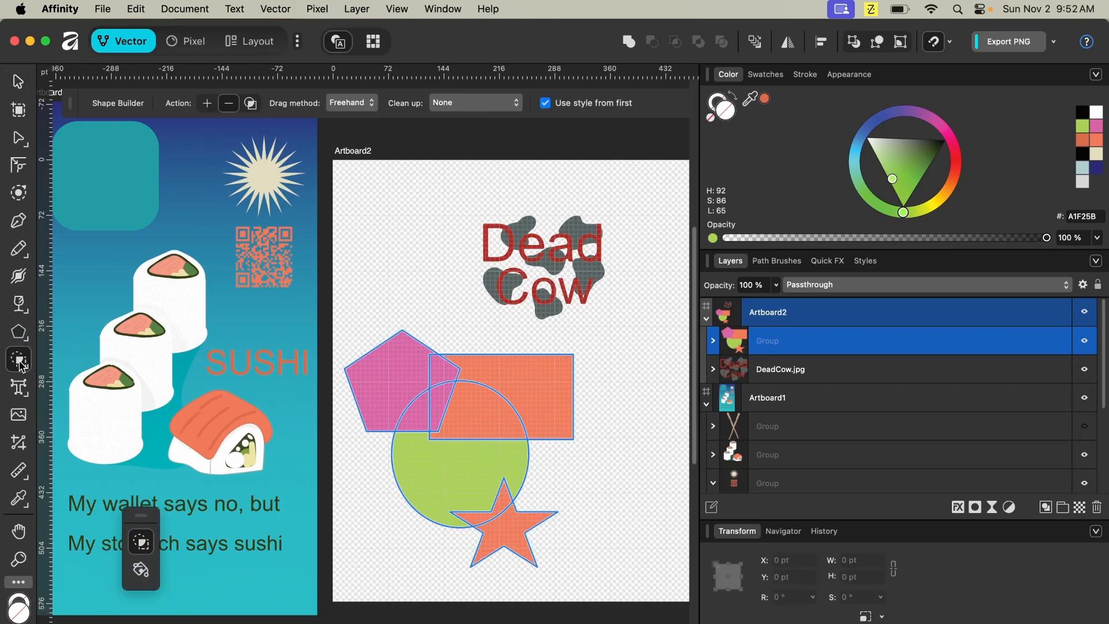
pyautogui.click(141, 570)
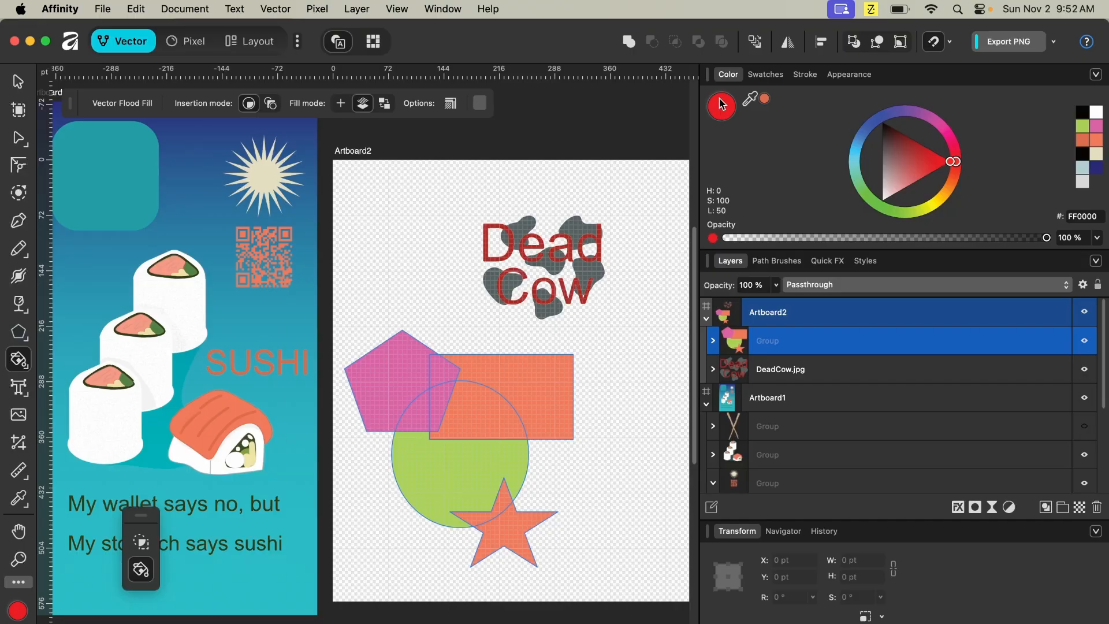
pyautogui.click(500, 429)
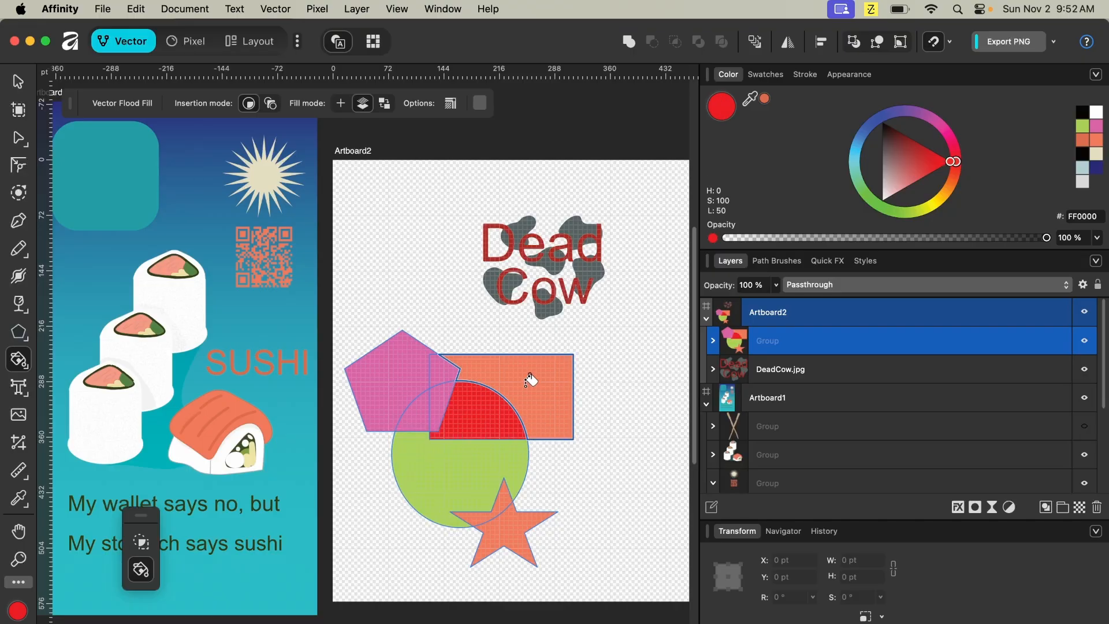
pyautogui.click(412, 365)
pyautogui.click(507, 363)
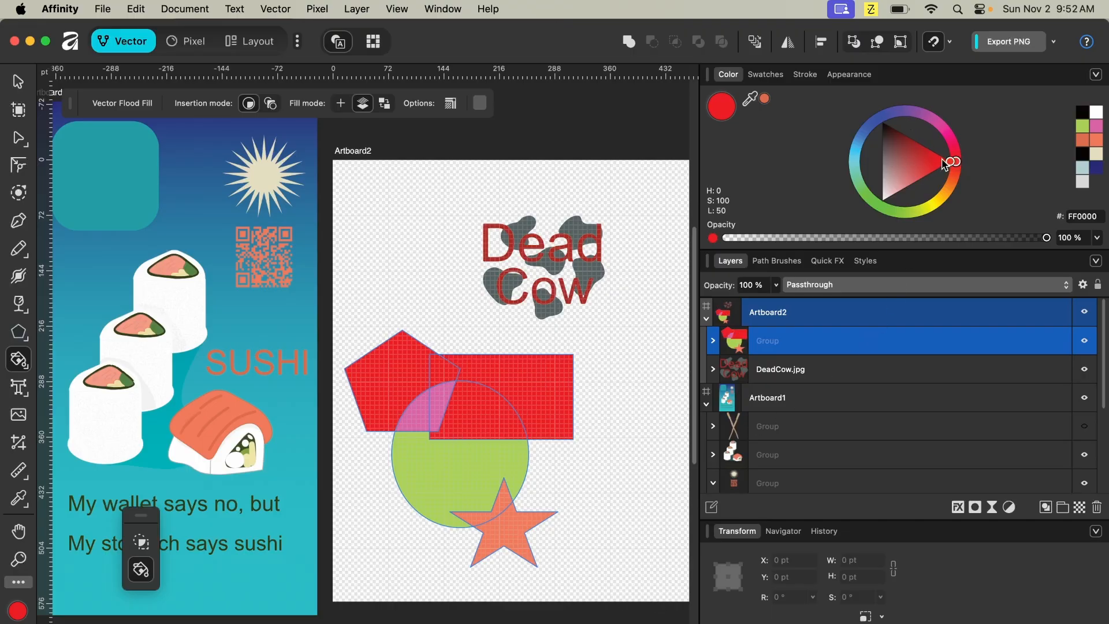
# - Fill the pentagon–ellipse overlap cyan and the ellipse's remaining lower area bright green
pyautogui.click(859, 161)
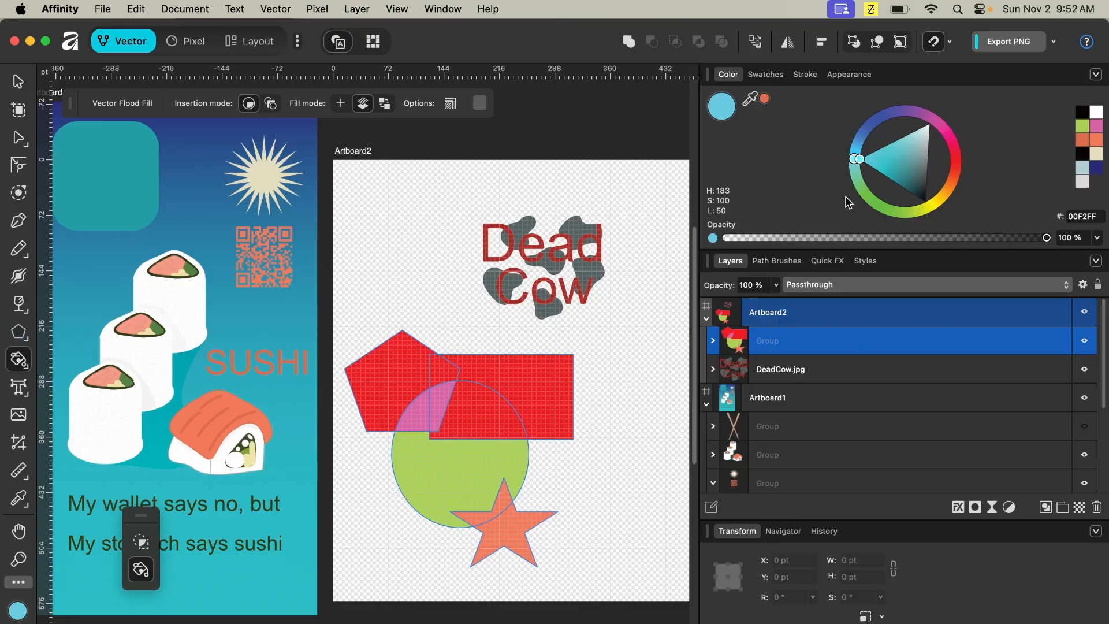
pyautogui.click(422, 418)
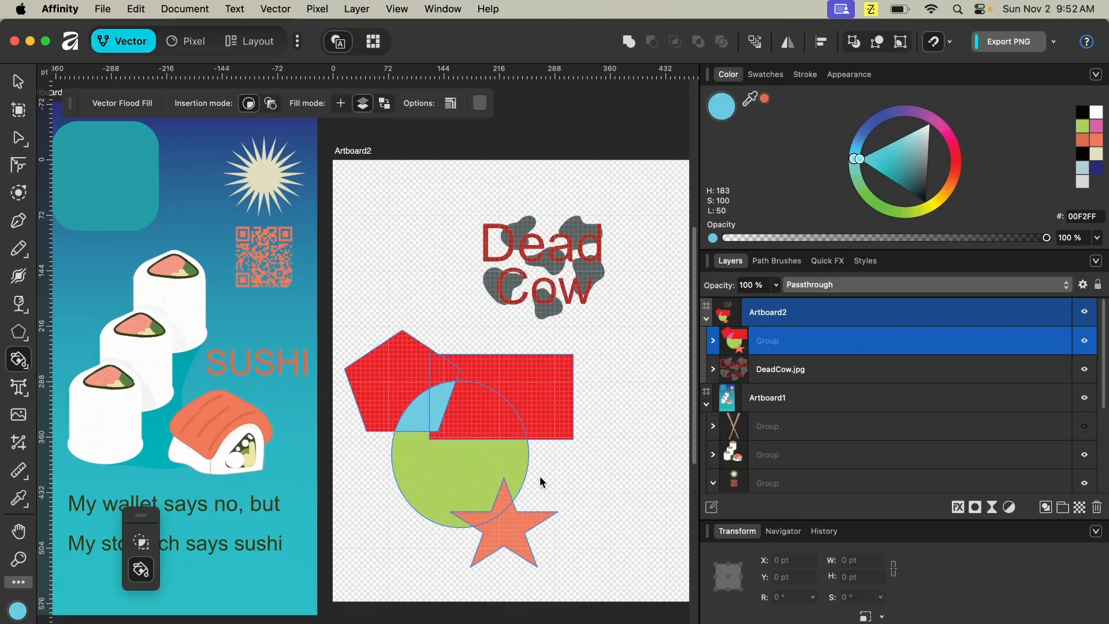
pyautogui.click(871, 194)
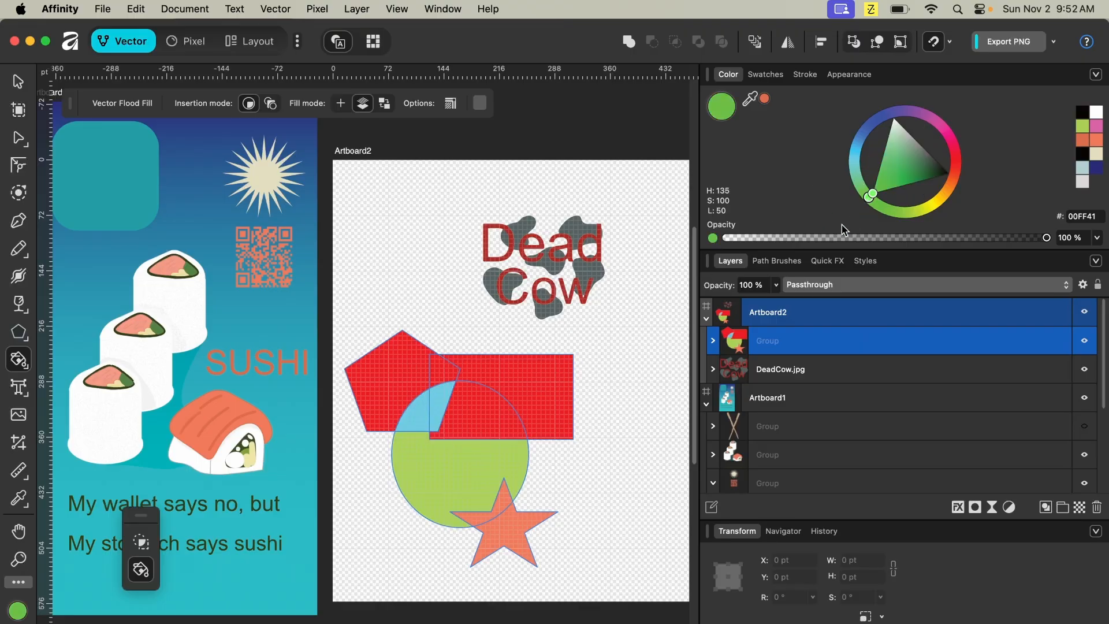
pyautogui.click(444, 462)
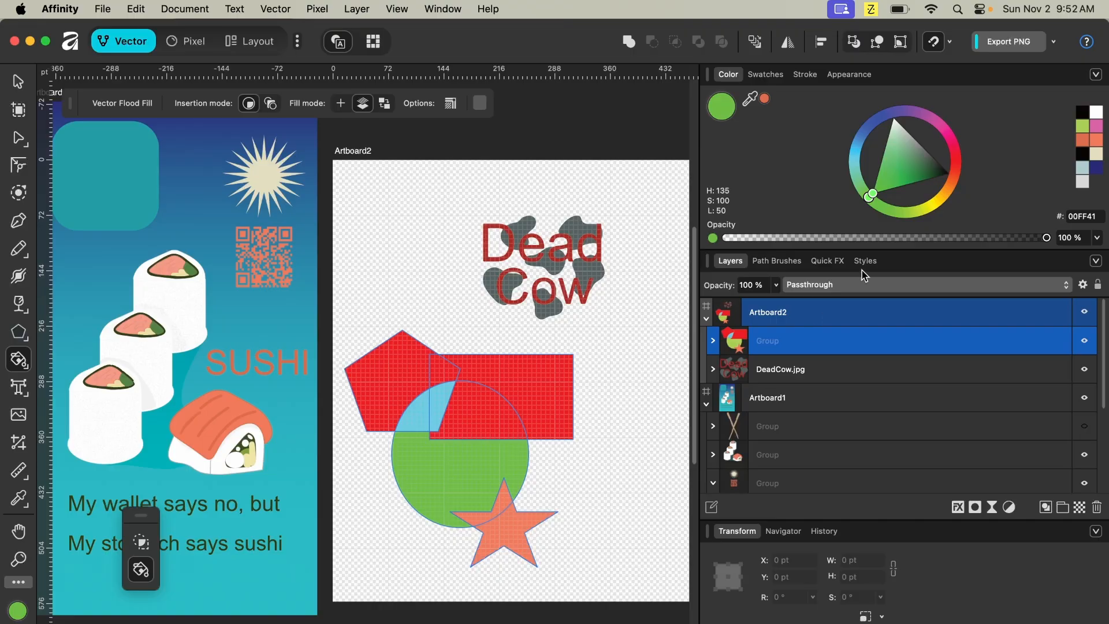
# - Fill the star pink and its overlap with the ellipse a sampled green
pyautogui.click(944, 133)
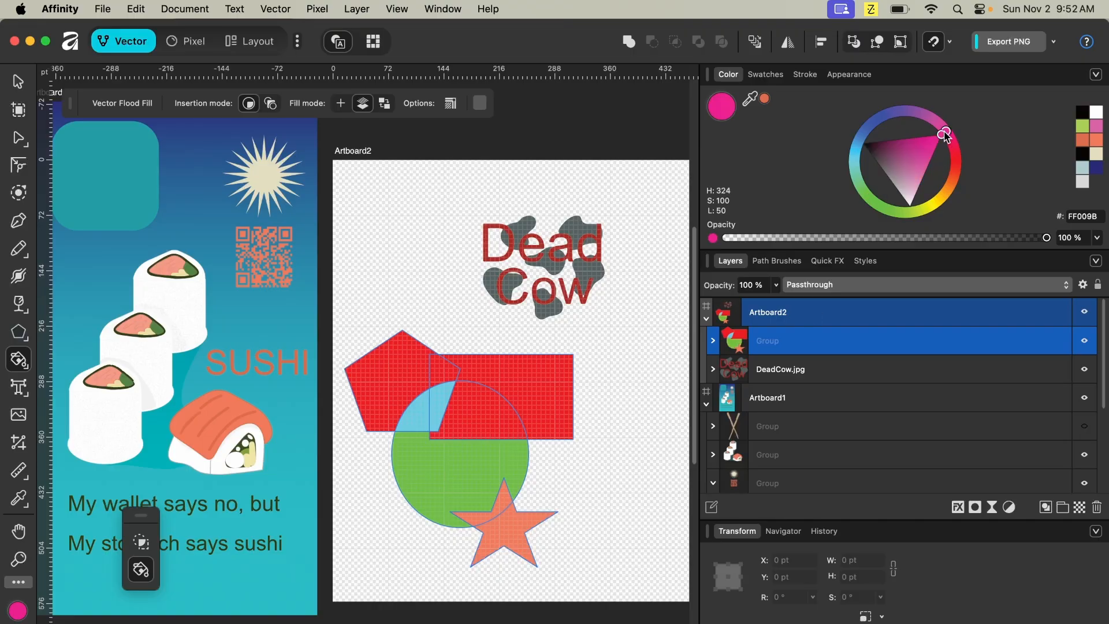
pyautogui.click(508, 526)
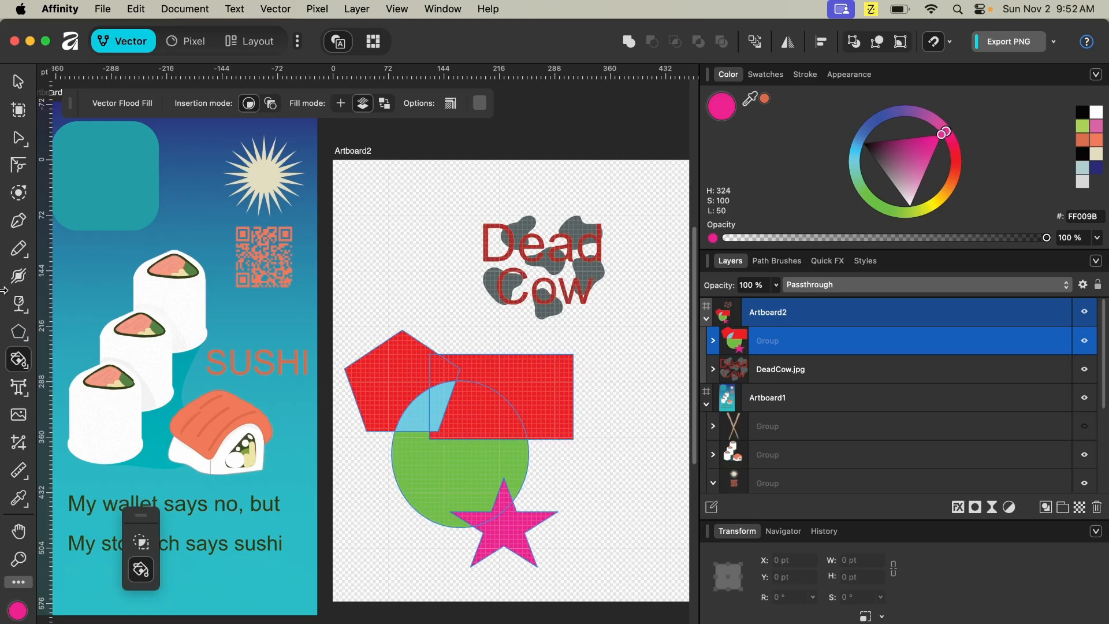
pyautogui.click(1082, 126)
pyautogui.click(507, 494)
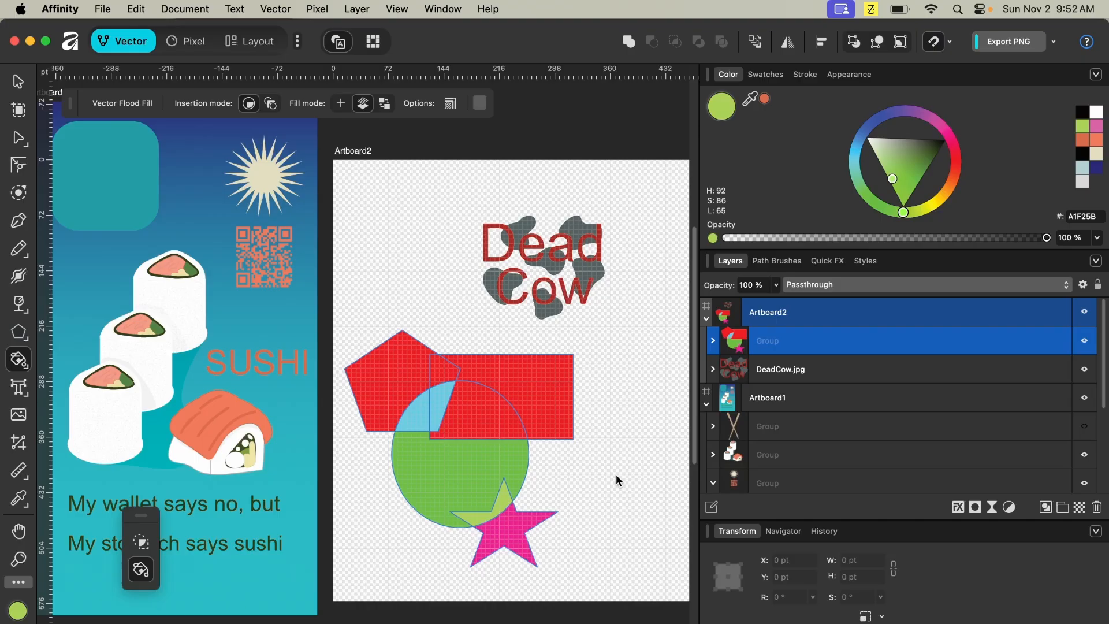
pyautogui.moveTo(750, 99); pyautogui.dragTo(504, 486)
pyautogui.click(503, 488)
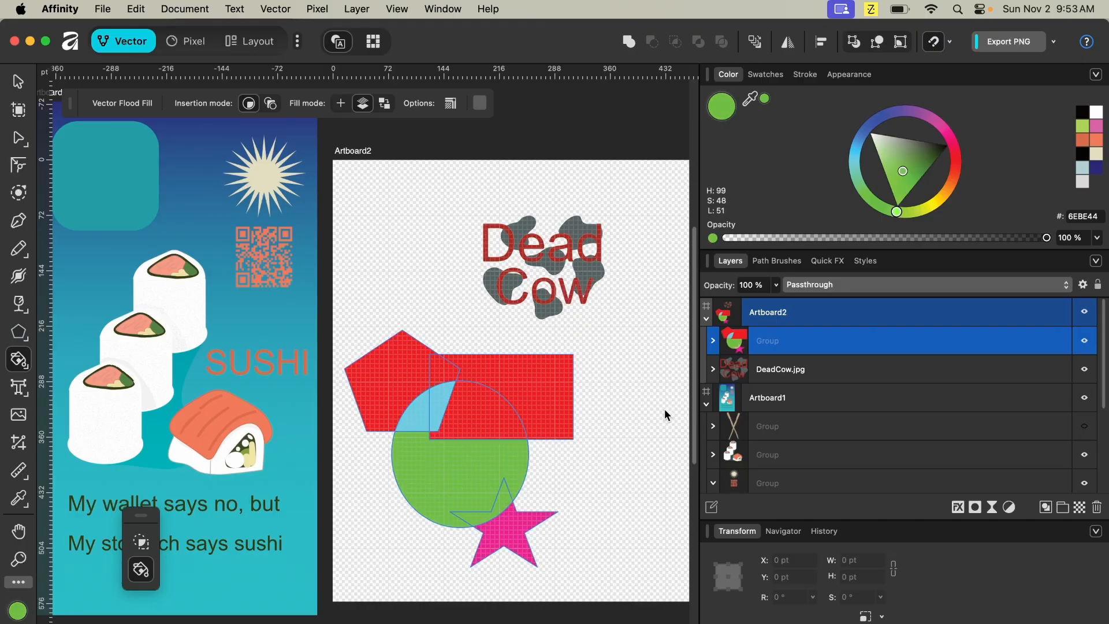
# - Select the grouped shapes and move them slightly right and down on Artboard2
pyautogui.press('v')
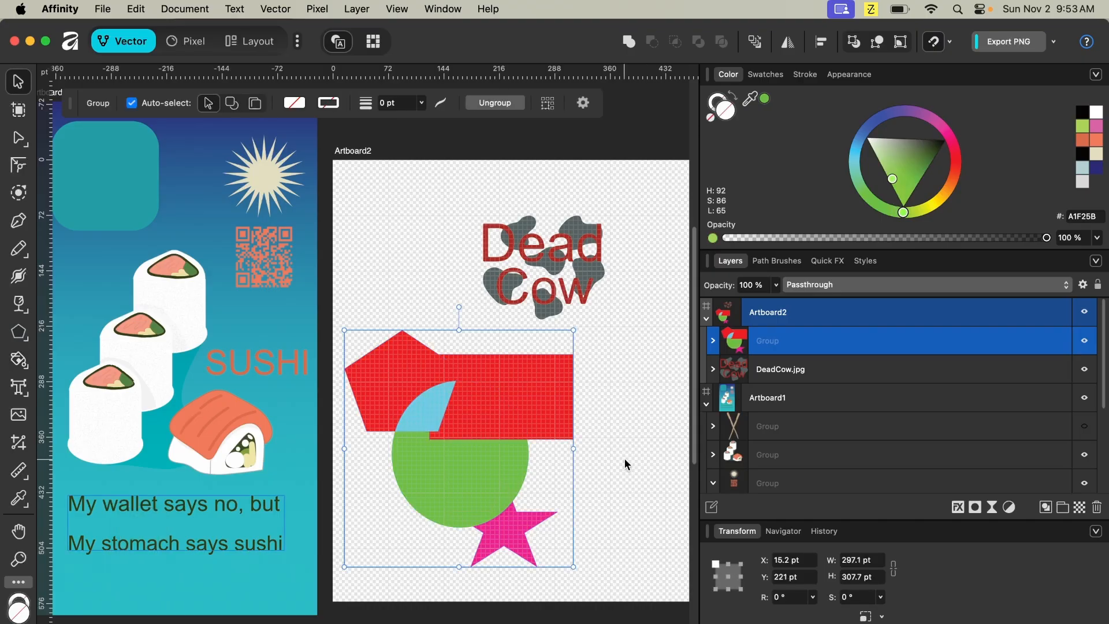
pyautogui.click(619, 518)
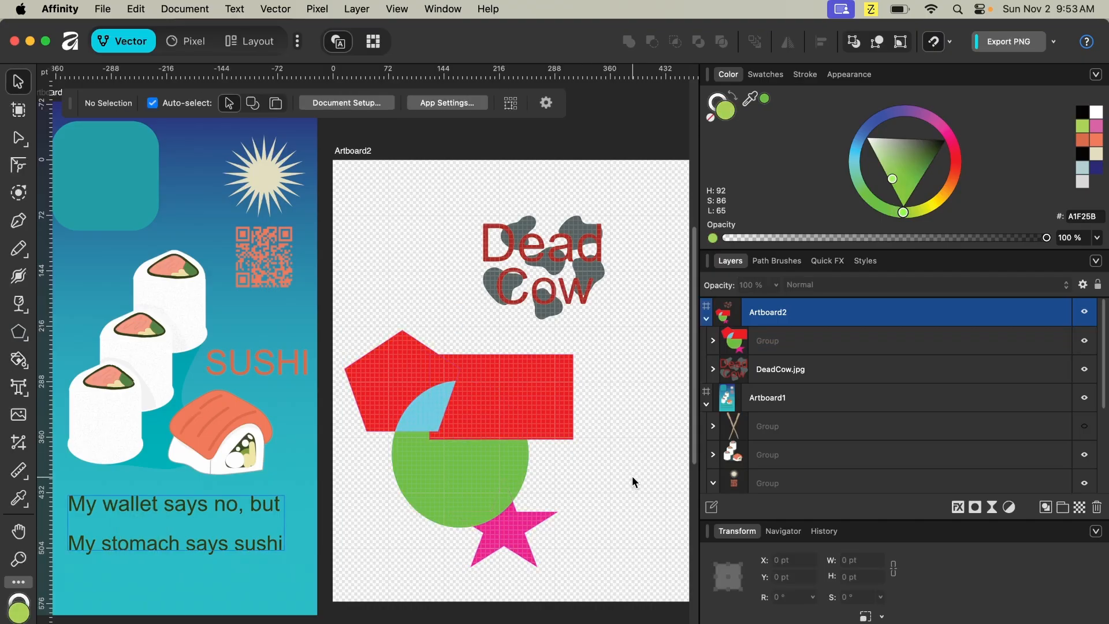
pyautogui.click(413, 382)
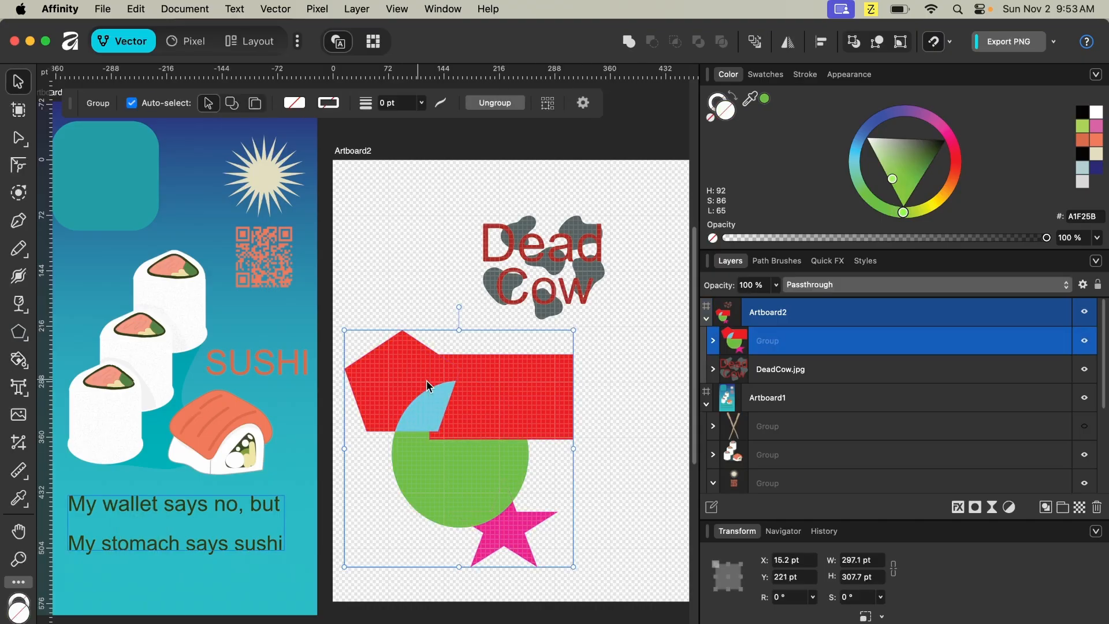
pyautogui.moveTo(488, 414); pyautogui.dragTo(541, 426)
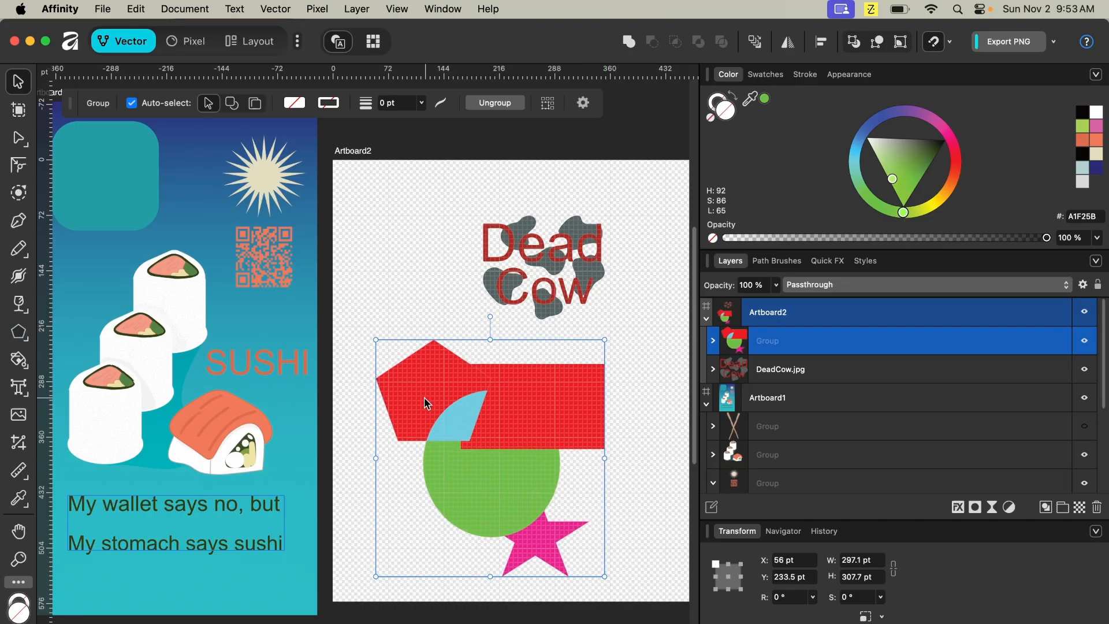
# - Merge the cyan wedge and the red overlap into one ellipse-top shape with Shape Builder's add action
pyautogui.press('q')
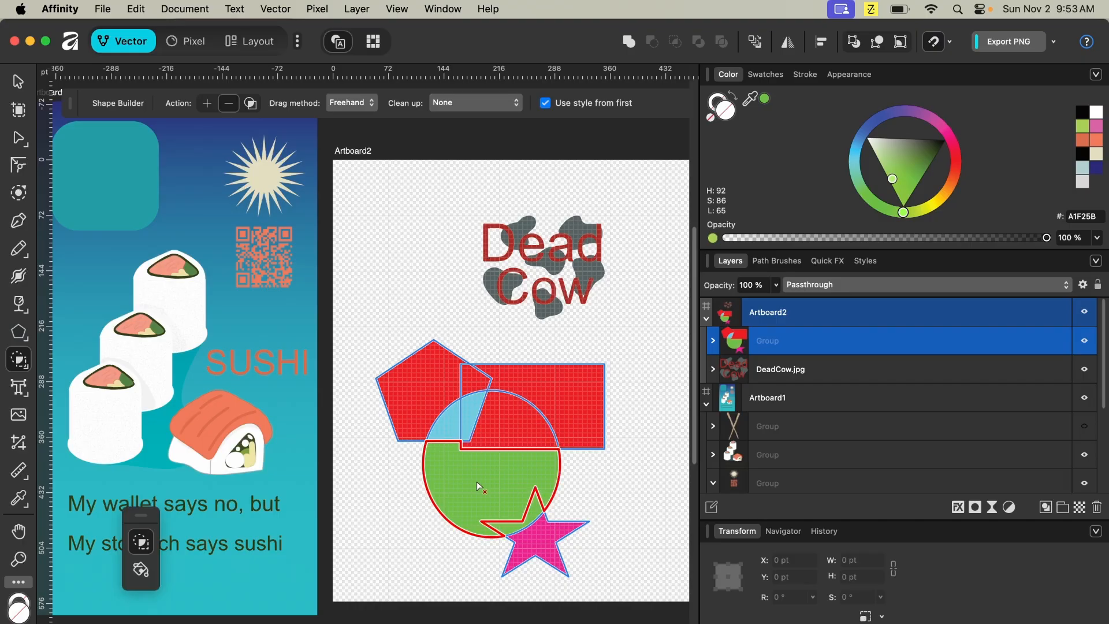
pyautogui.click(209, 105)
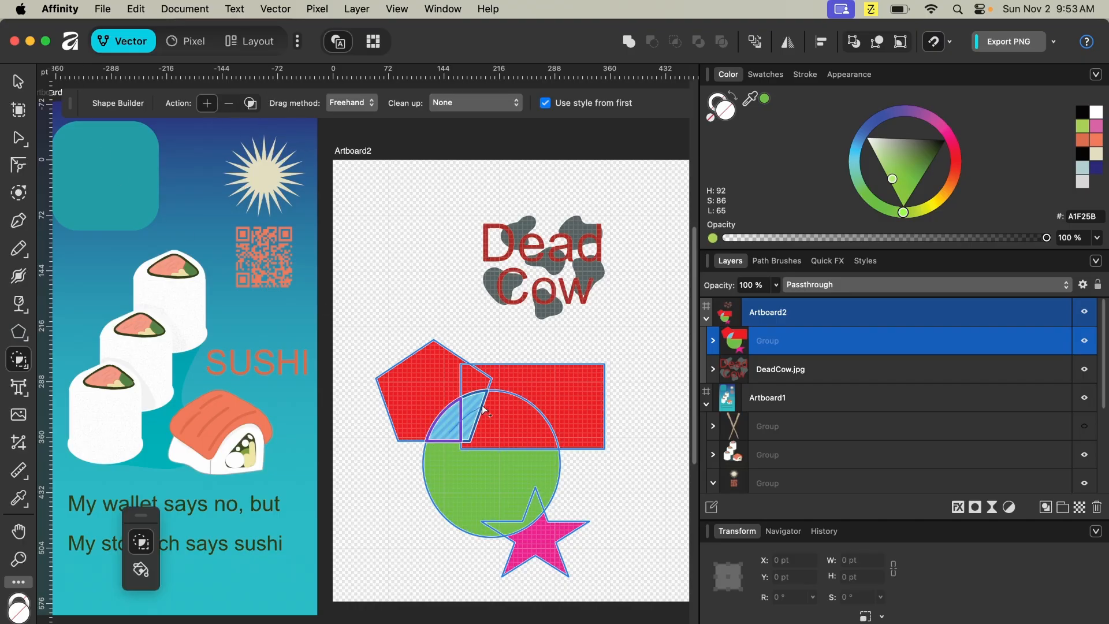
pyautogui.moveTo(484, 410); pyautogui.dragTo(532, 413)
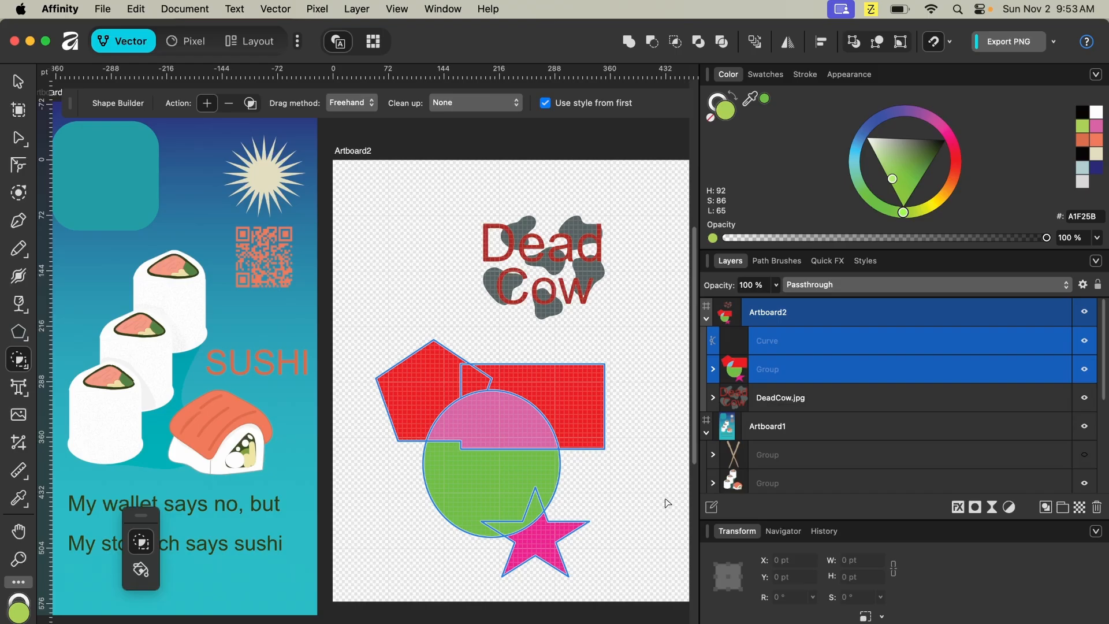
# - Merge the pentagon with the rectangle, and the ellipse's lower part with the star, using Shape Builder
pyautogui.moveTo(500, 419)
pyautogui.mouseDown()
pyautogui.moveTo(452, 386)
pyautogui.moveTo(572, 404)
pyautogui.moveTo(610, 433)
pyautogui.mouseUp()
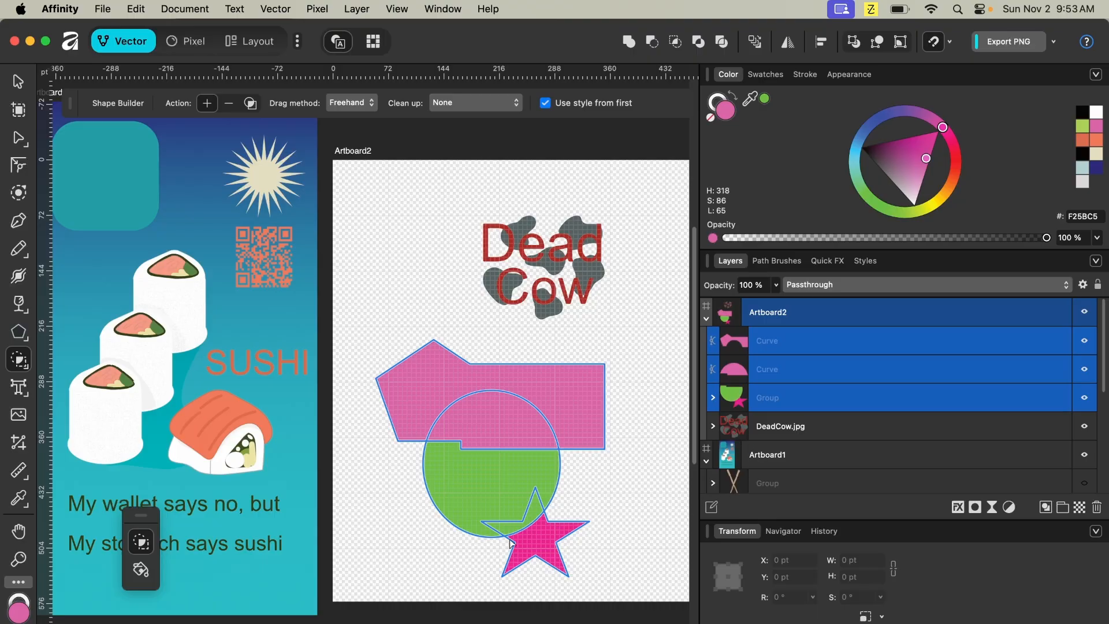
pyautogui.moveTo(500, 495); pyautogui.dragTo(535, 546)
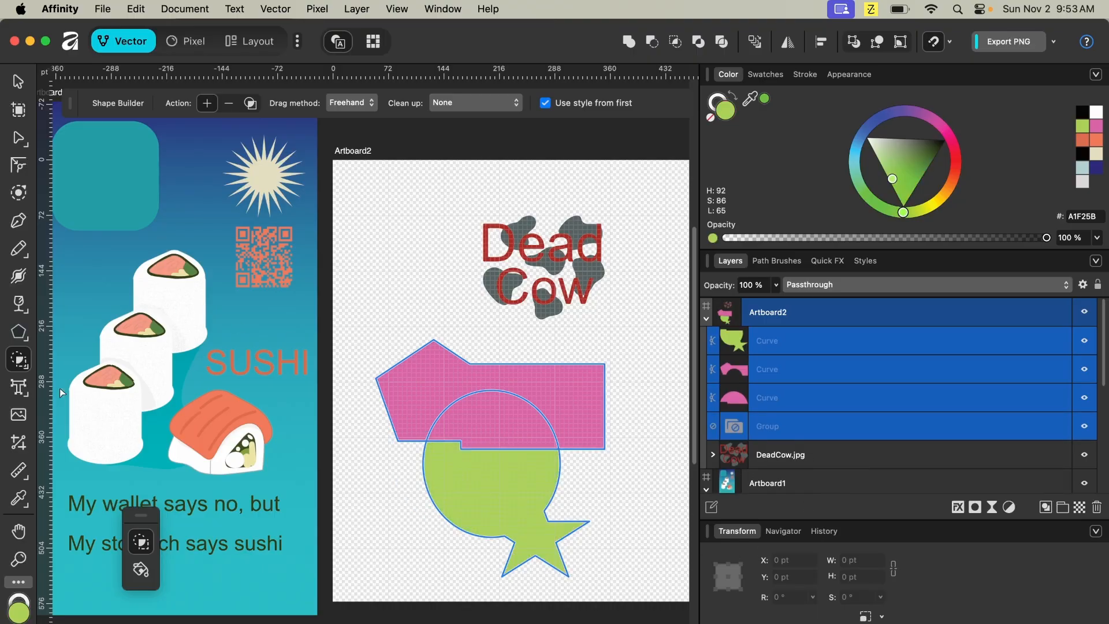
# - Recolour the merged pentagon-rectangle shape orange and the ellipse-and-star shape pink with Vector Flood Fill
pyautogui.click(141, 571)
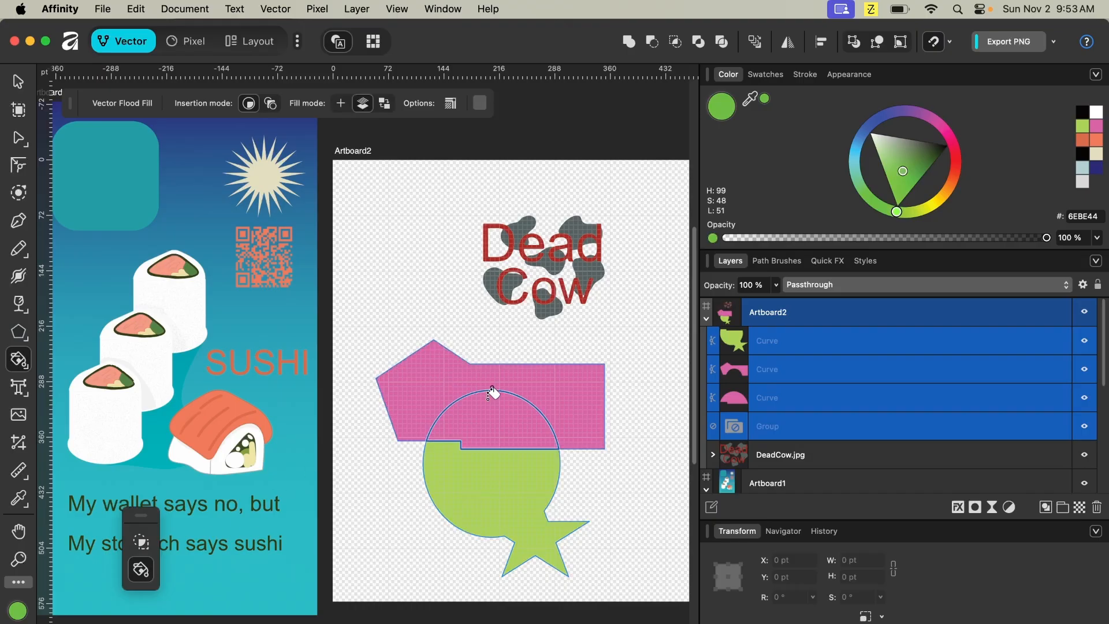
pyautogui.click(1096, 139)
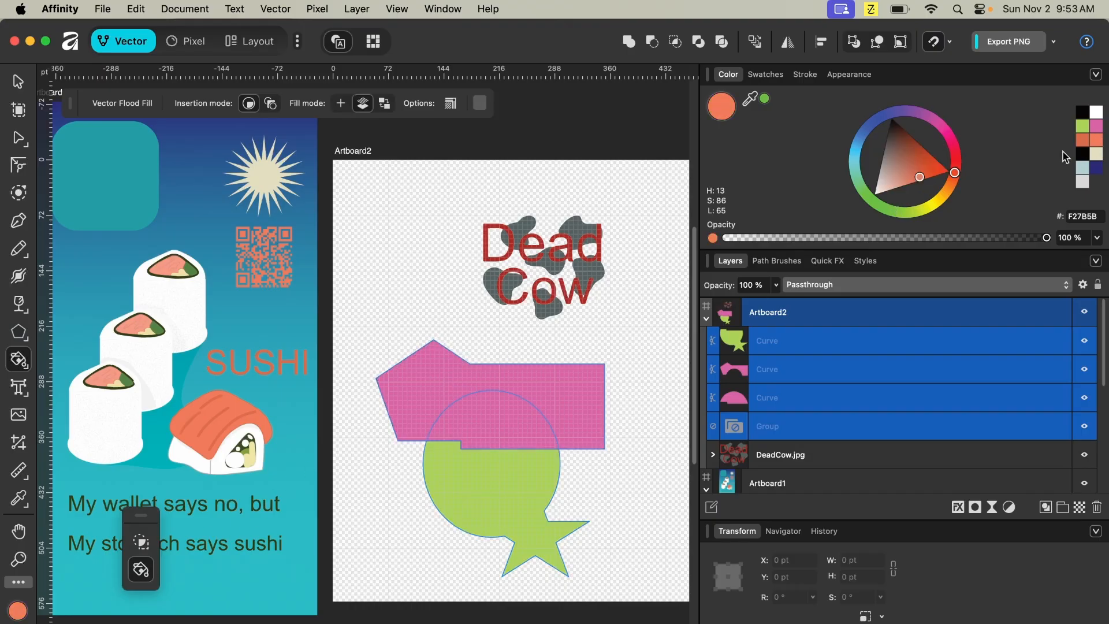
pyautogui.click(461, 376)
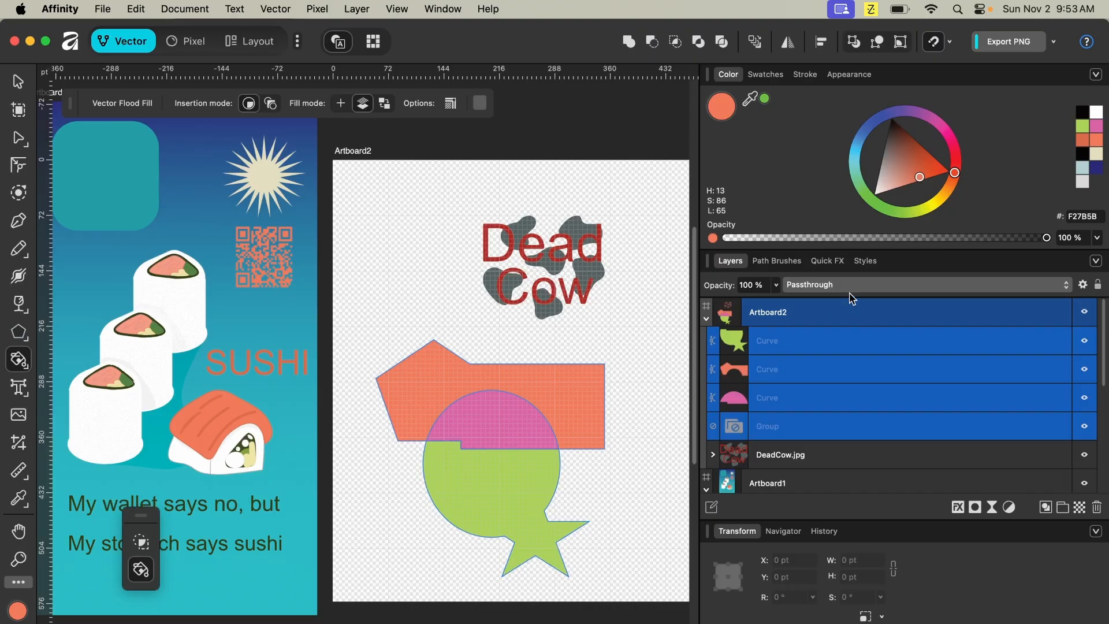
pyautogui.click(948, 135)
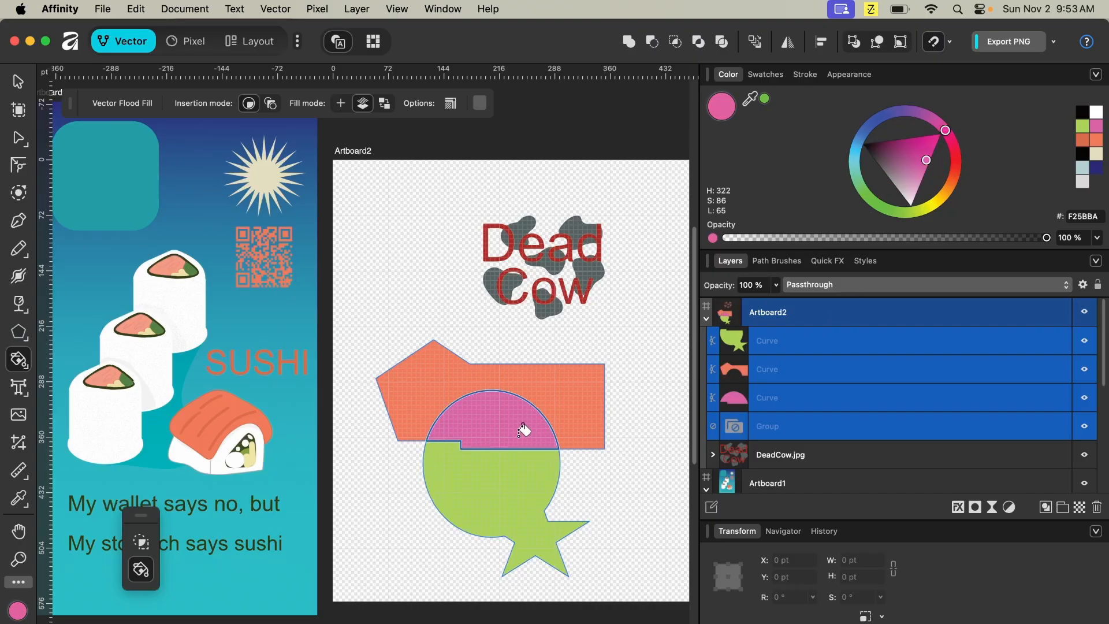
pyautogui.click(529, 488)
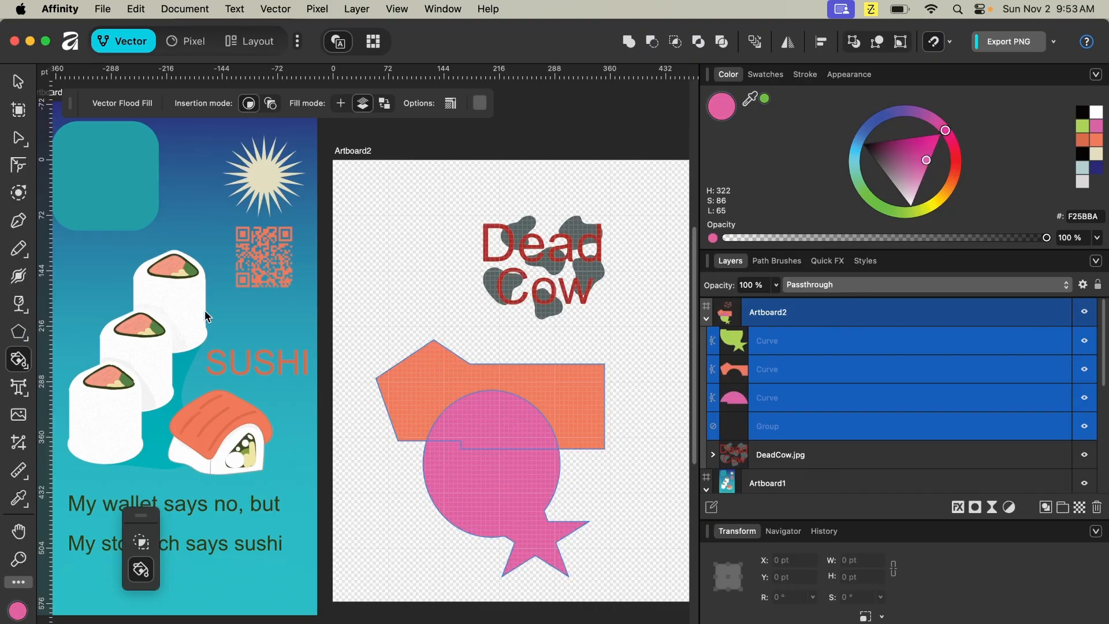
# - Select the orange pentagon-rectangle shape and move it upward, away from the pink semicircle
pyautogui.click(18, 82)
pyautogui.click(424, 286)
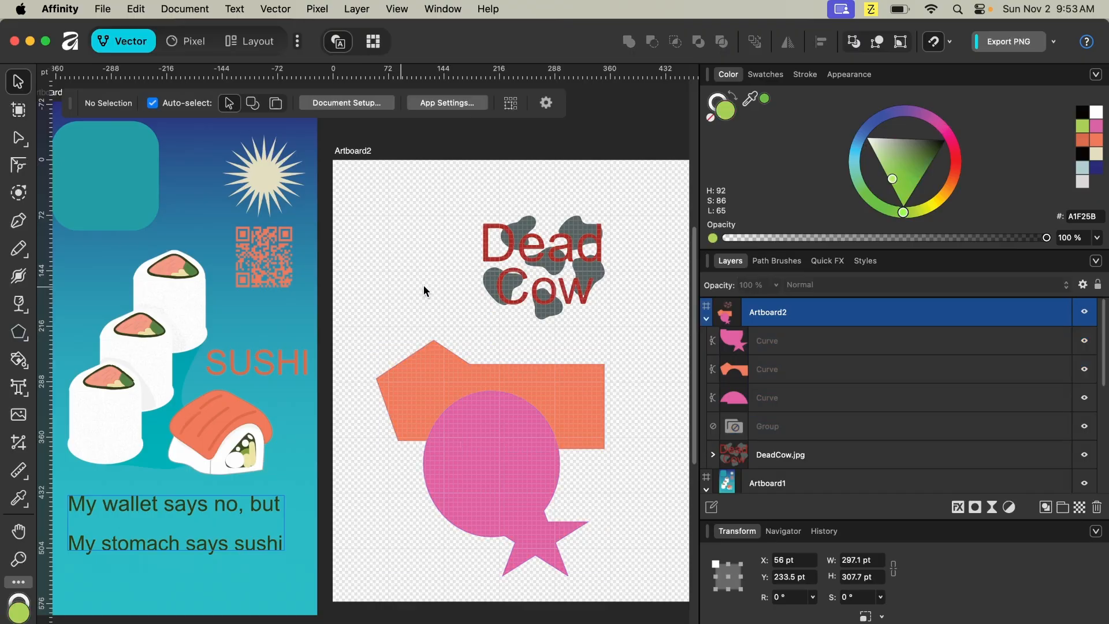
pyautogui.click(470, 480)
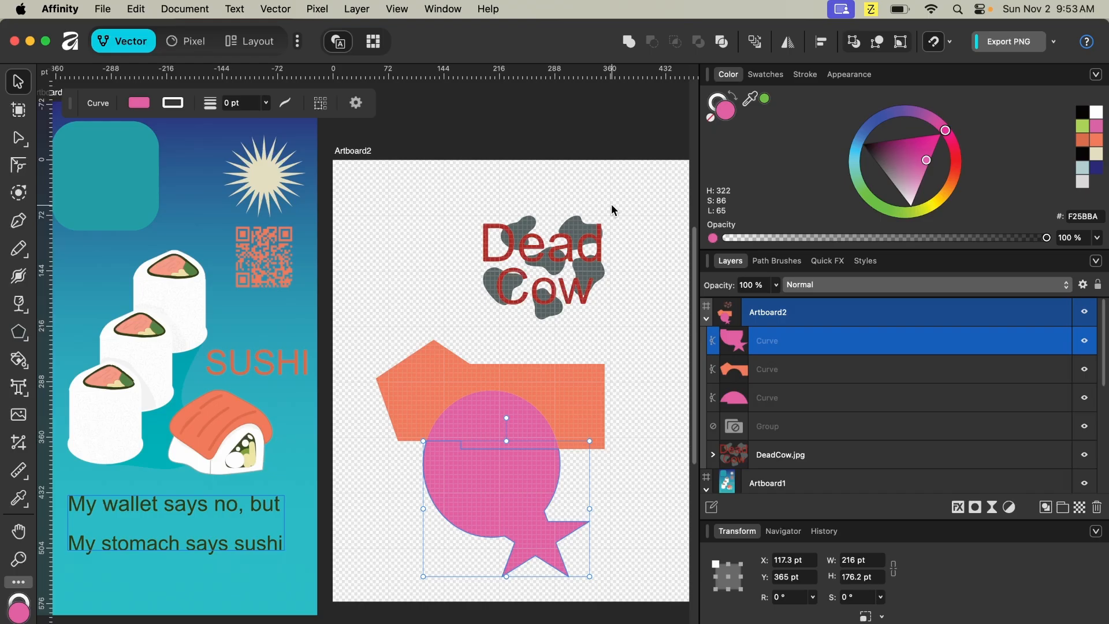
pyautogui.press('a')
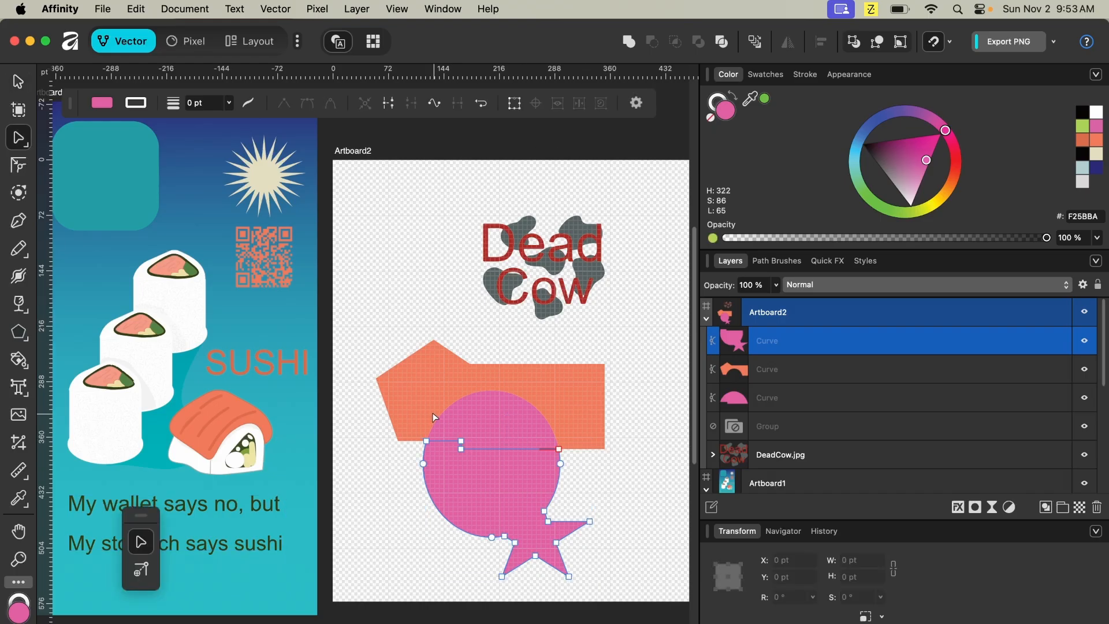
pyautogui.click(21, 84)
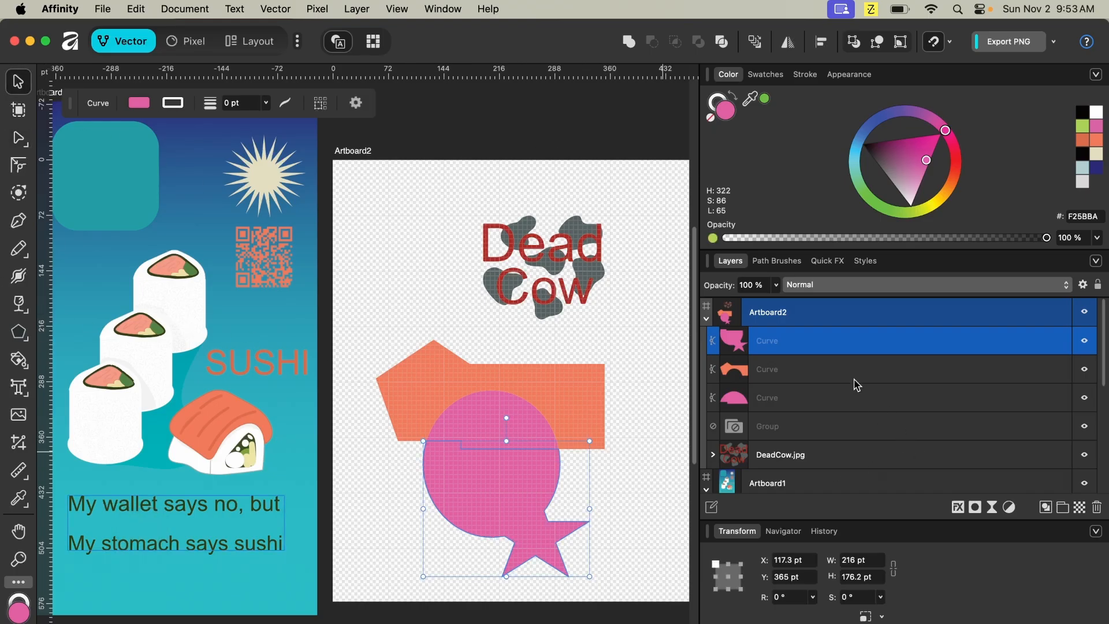
pyautogui.click(485, 414)
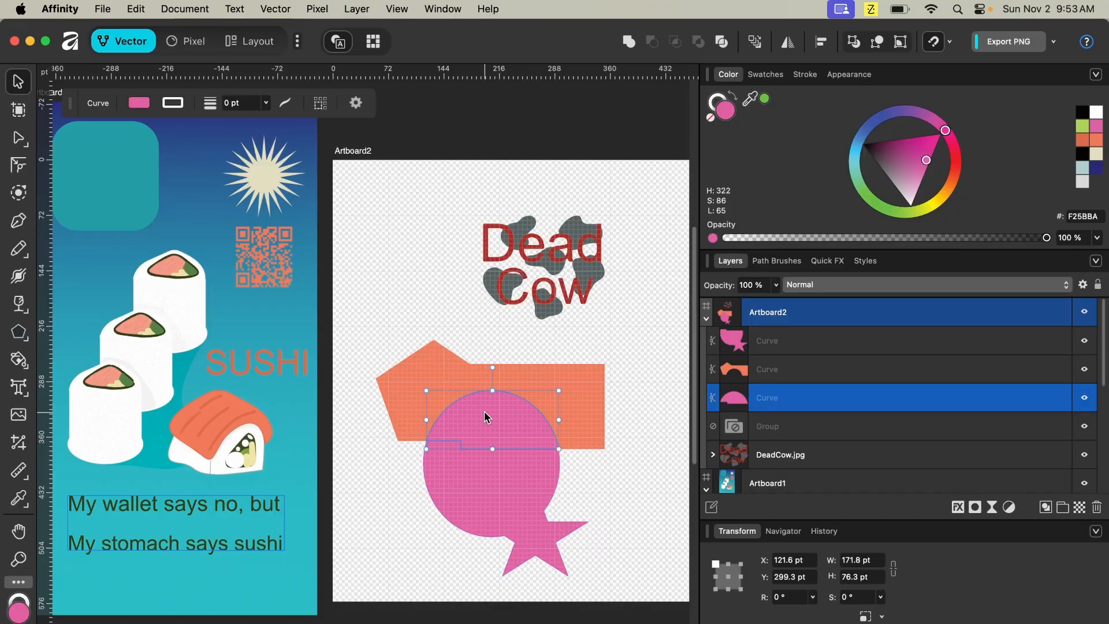
pyautogui.click(431, 365)
pyautogui.moveTo(394, 378); pyautogui.dragTo(395, 348)
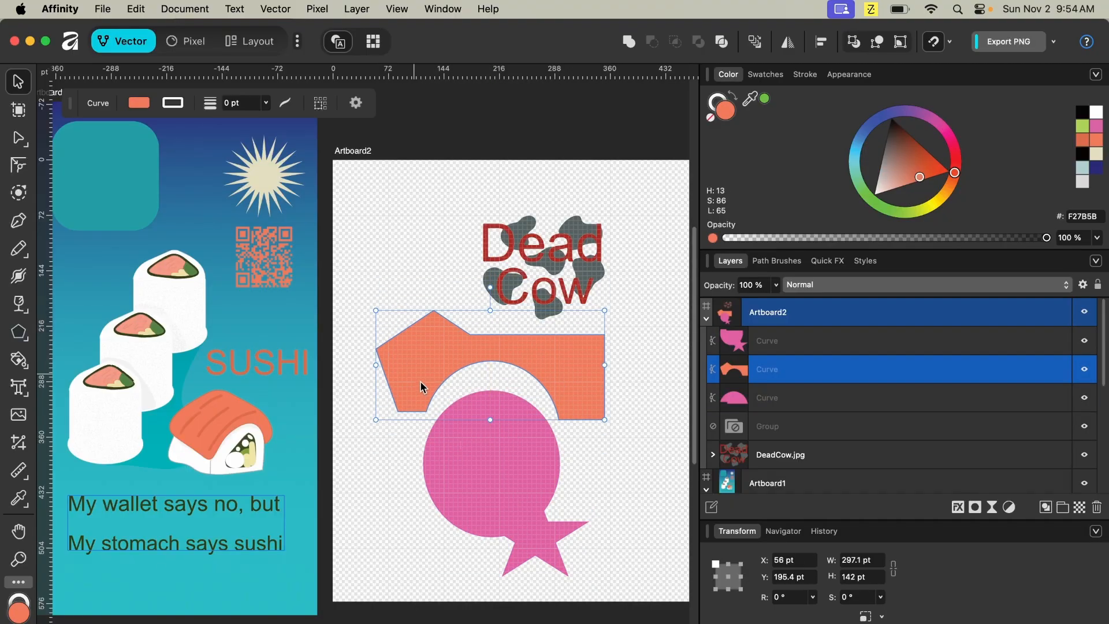
# - Move the pink ellipse-and-star shape downward to separate it from the semicircle, then deselect
pyautogui.click(499, 447)
pyautogui.click(505, 486)
pyautogui.moveTo(505, 487); pyautogui.dragTo(509, 514)
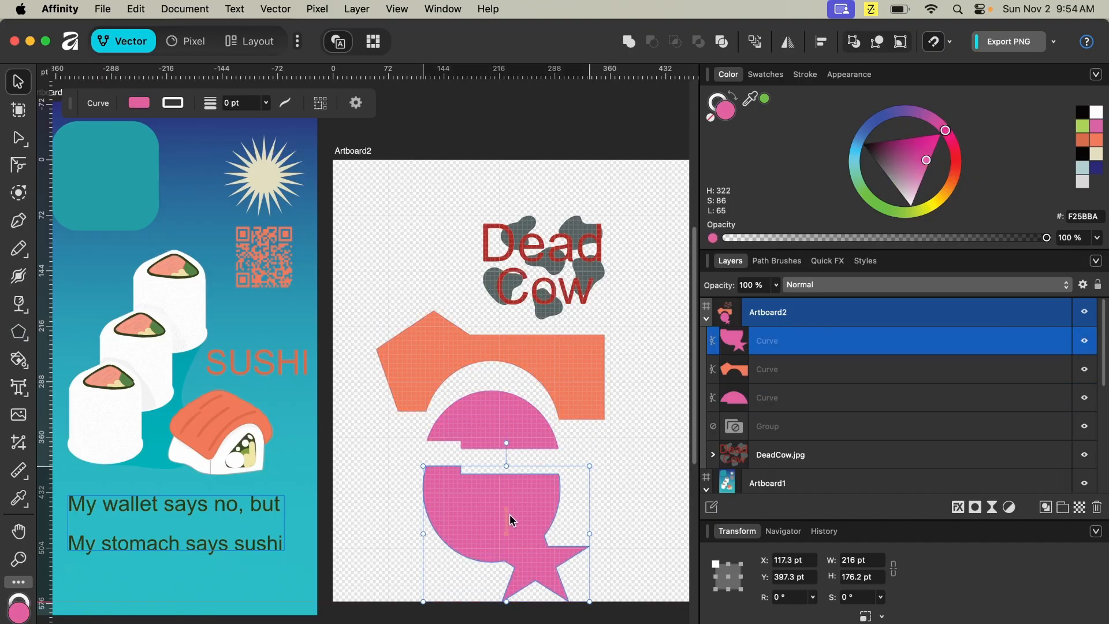
pyautogui.click(618, 469)
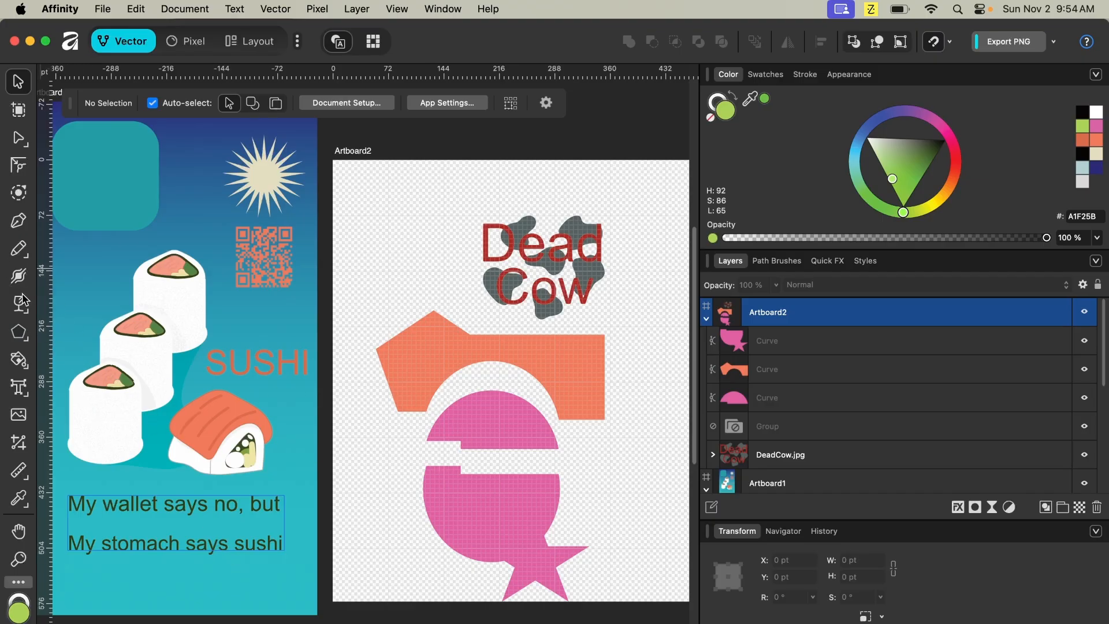
# - Draw a diagonal line from the pink shape's edge up to the right with the Pen tool and set its stroke width to 5.5 pt
pyautogui.click(20, 221)
pyautogui.click(558, 480)
pyautogui.click(606, 433)
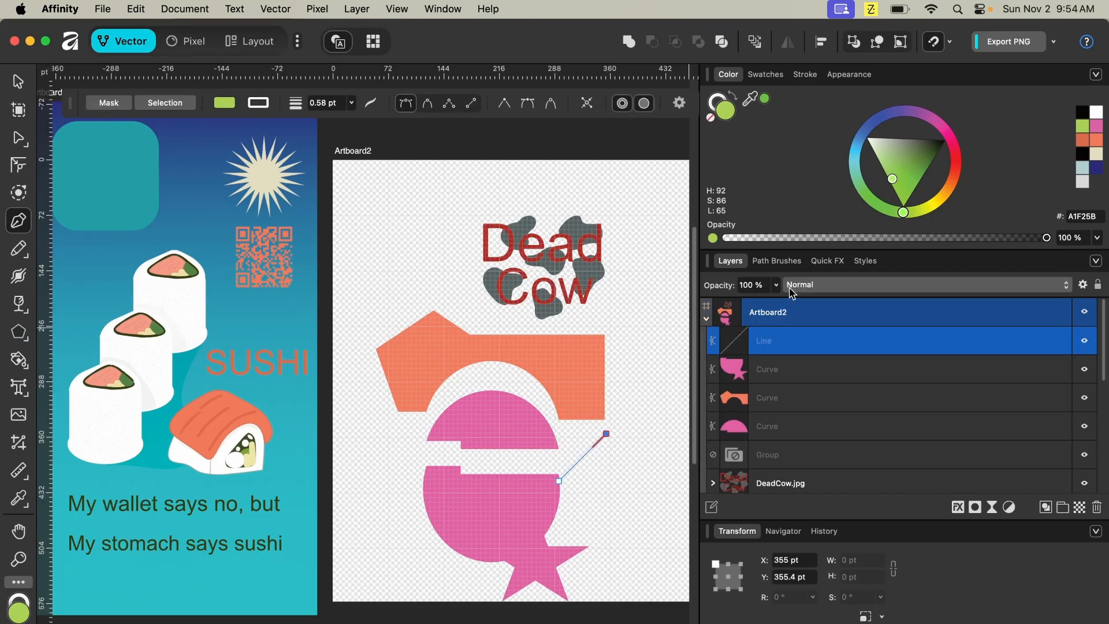
pyautogui.click(805, 74)
pyautogui.moveTo(779, 125)
pyautogui.mouseDown()
pyautogui.moveTo(875, 142)
pyautogui.moveTo(842, 139)
pyautogui.mouseUp()
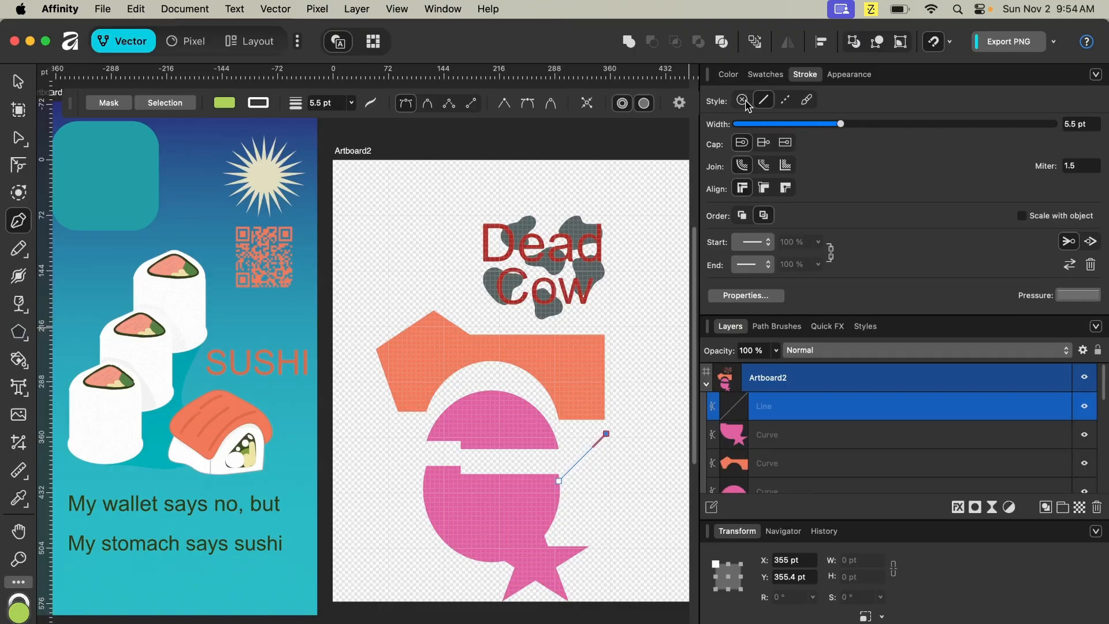
# - Set the line's stroke colour to black and remove its fill
pyautogui.click(765, 75)
pyautogui.click(723, 103)
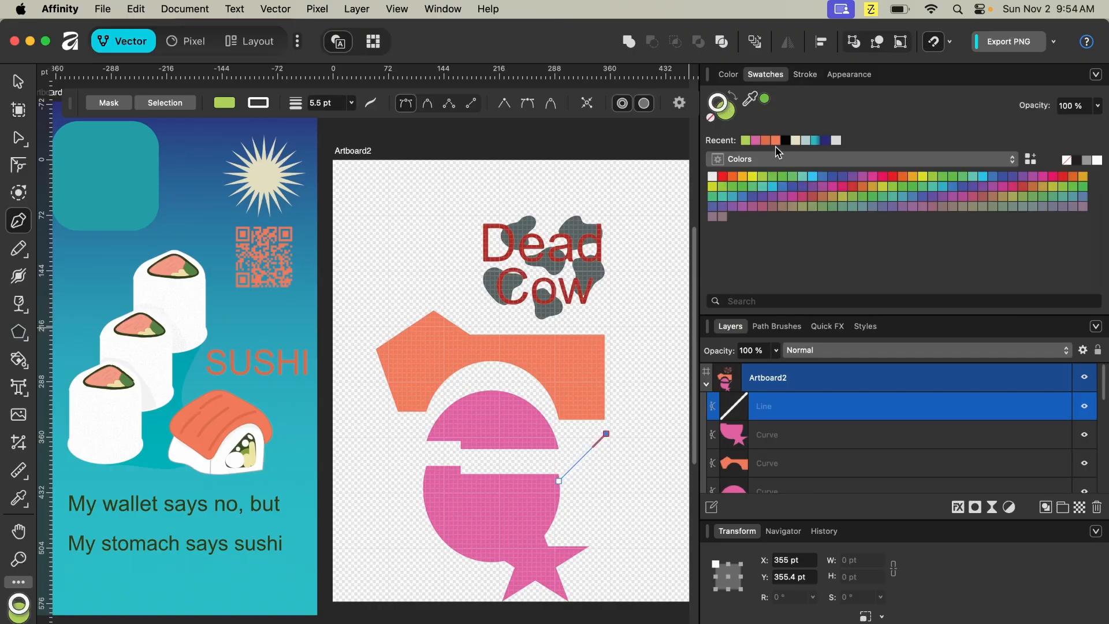
pyautogui.click(805, 198)
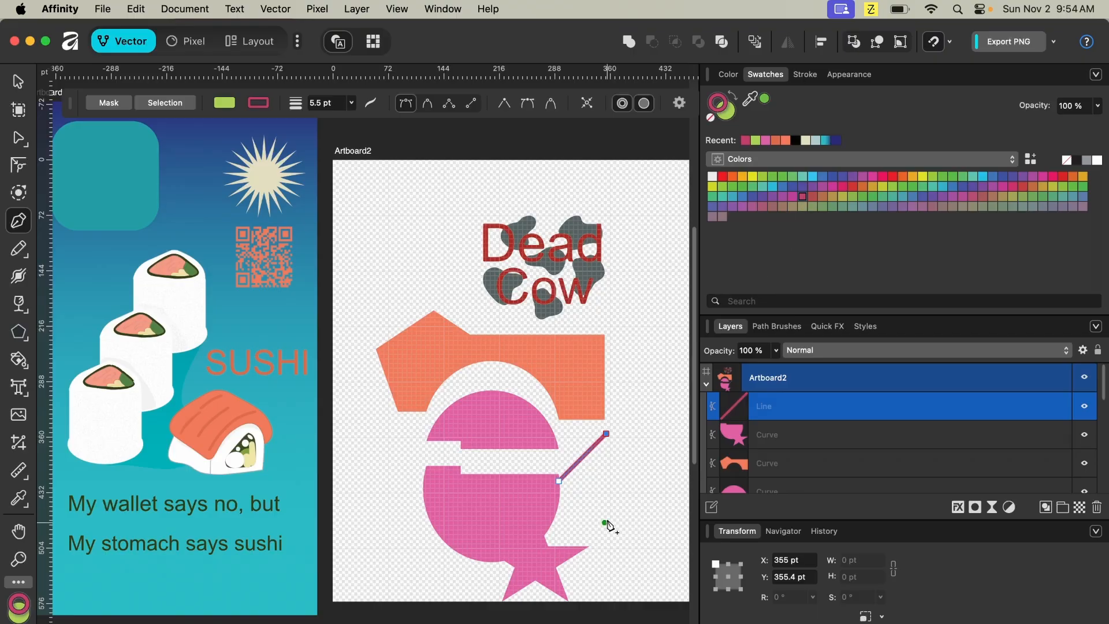
pyautogui.click(797, 140)
pyautogui.click(727, 112)
pyautogui.click(710, 119)
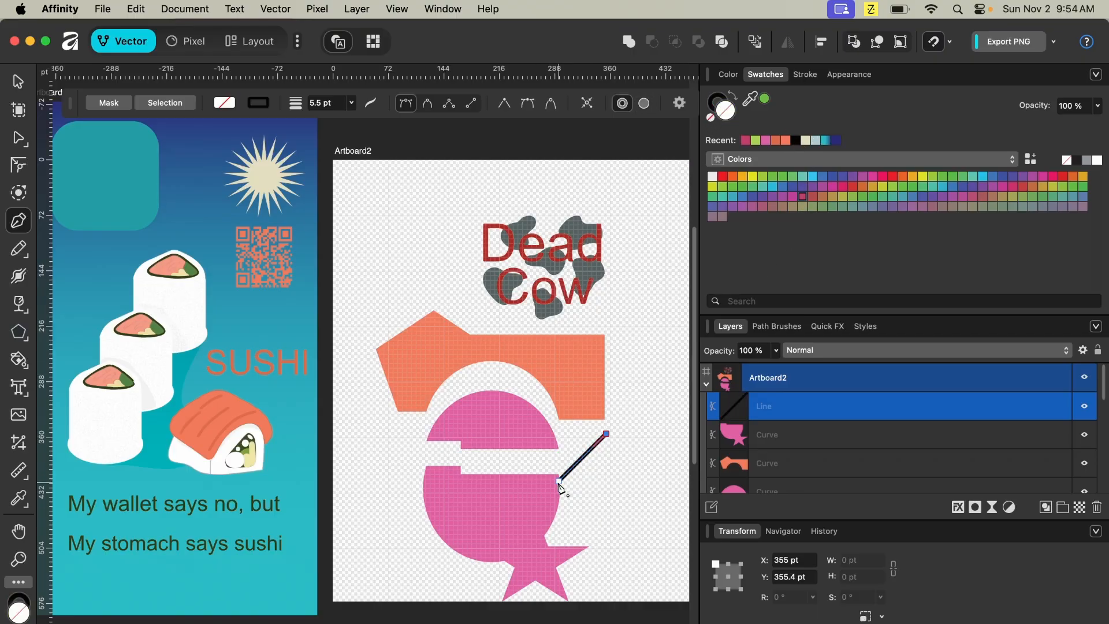
# - Reposition both endpoints of the line slightly with the Node tool
pyautogui.press('a')
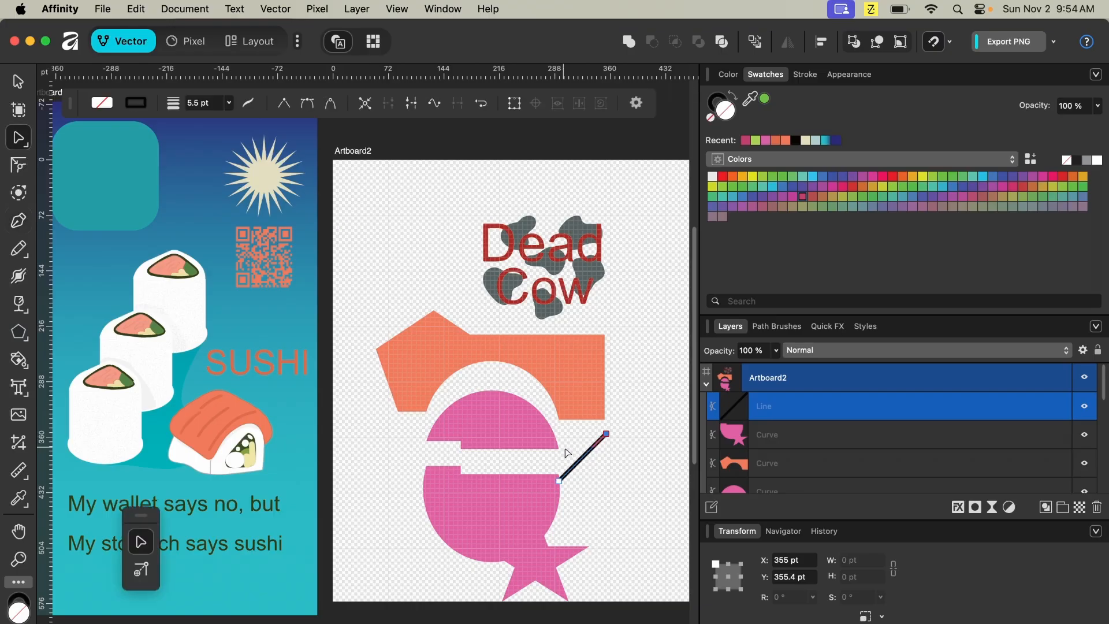
pyautogui.moveTo(560, 484)
pyautogui.mouseDown()
pyautogui.moveTo(568, 452)
pyautogui.moveTo(563, 491)
pyautogui.moveTo(568, 475)
pyautogui.mouseUp()
pyautogui.moveTo(607, 434)
pyautogui.mouseDown()
pyautogui.moveTo(607, 460)
pyautogui.moveTo(613, 442)
pyautogui.mouseUp()
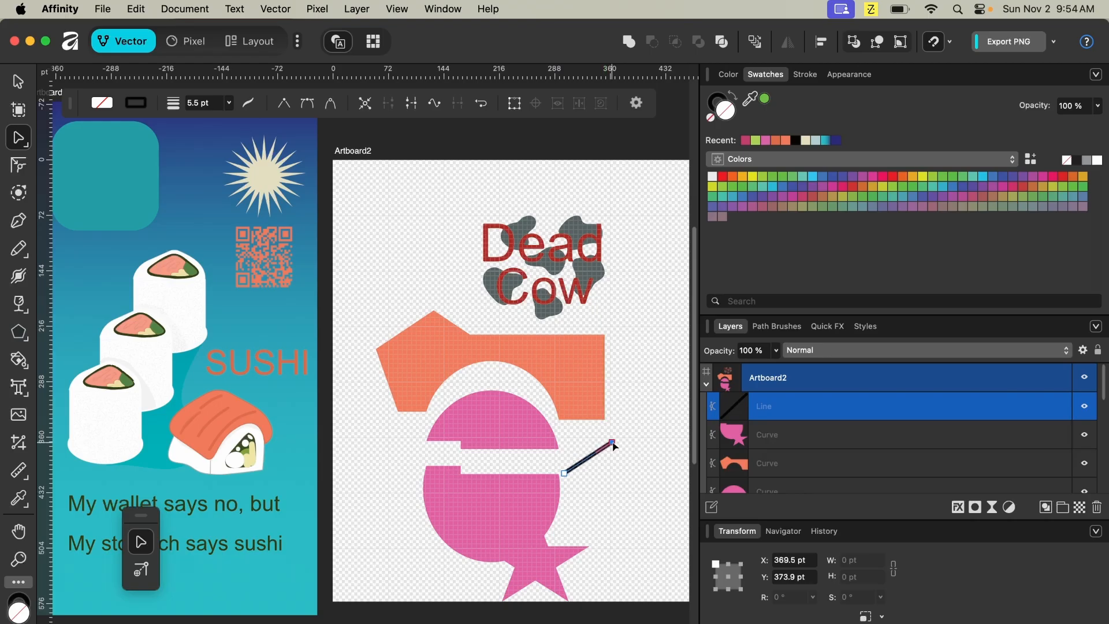
# - Give the line a Curved arrowhead at its start and a Circle at its end
pyautogui.click(807, 74)
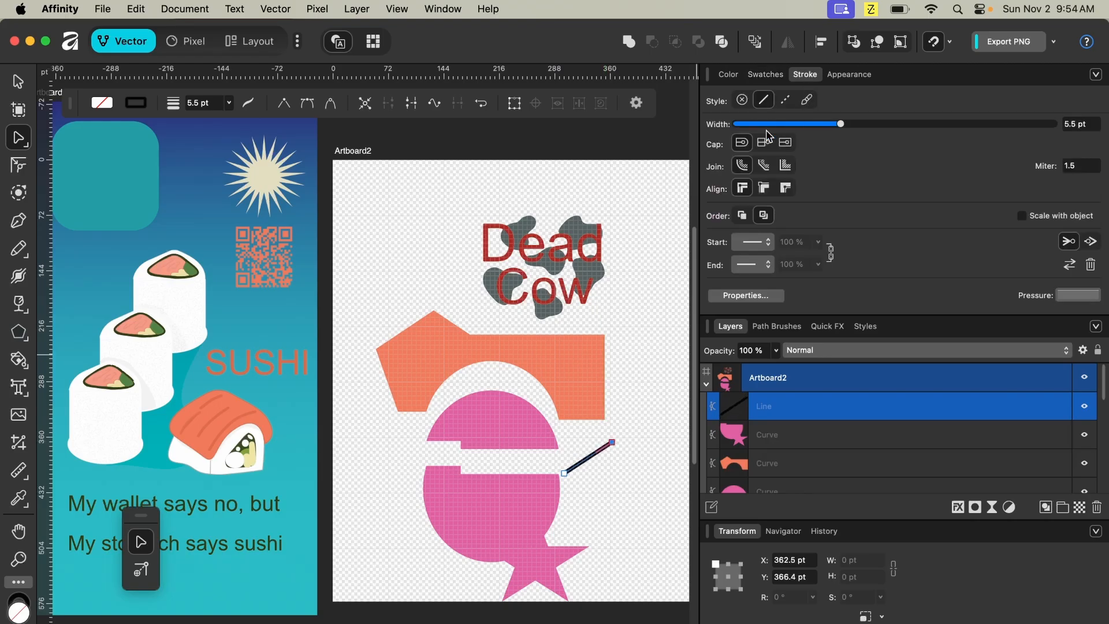
pyautogui.click(764, 265)
pyautogui.click(774, 295)
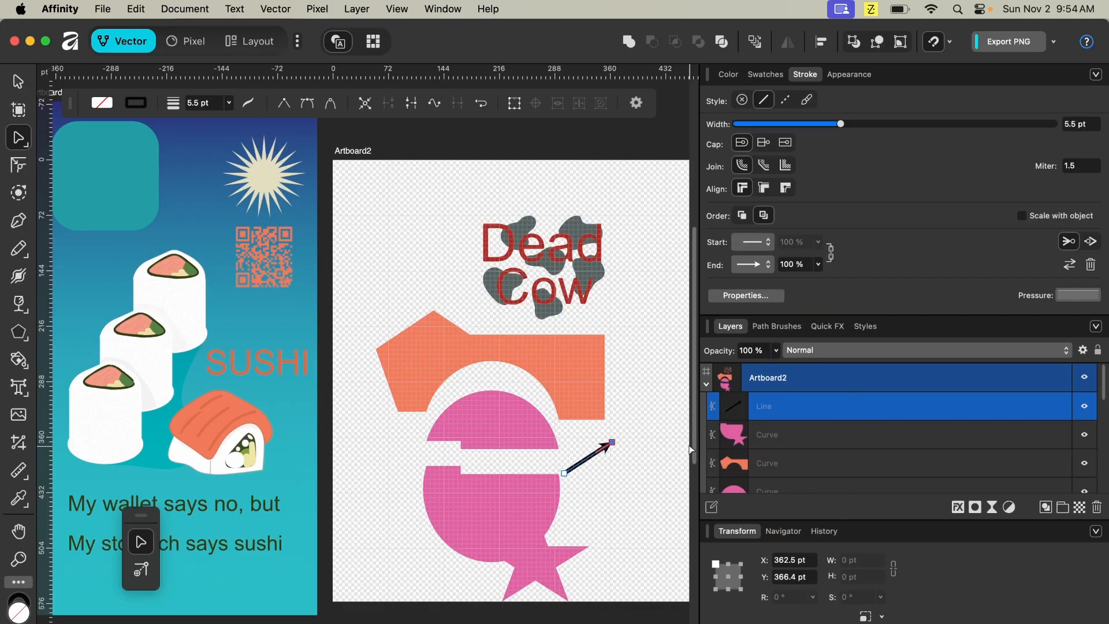
pyautogui.click(751, 242)
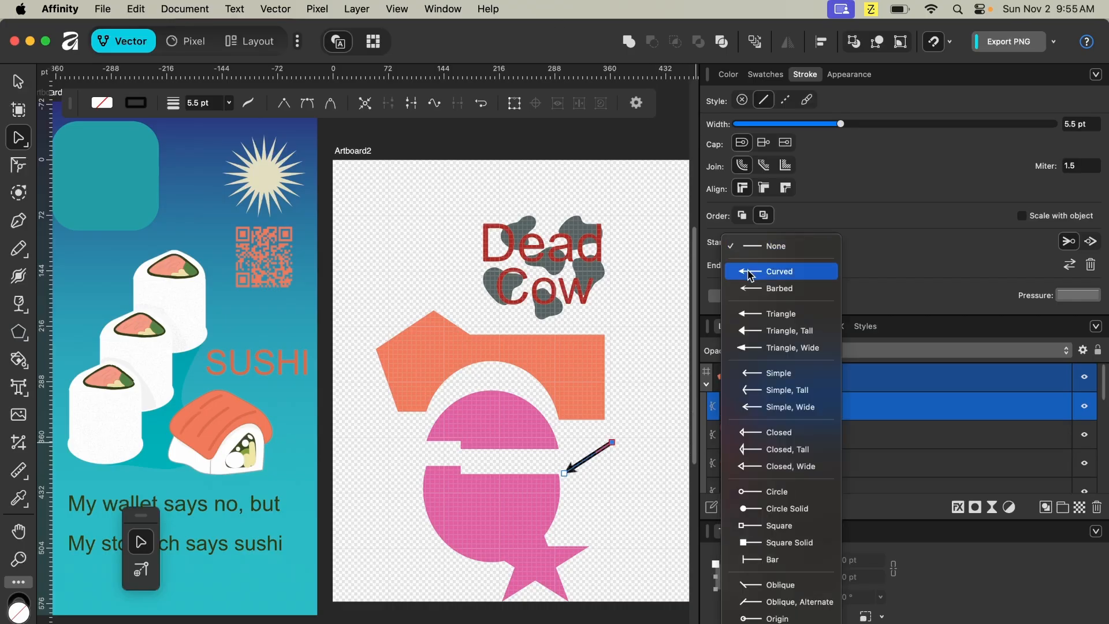
pyautogui.click(750, 275)
pyautogui.click(750, 265)
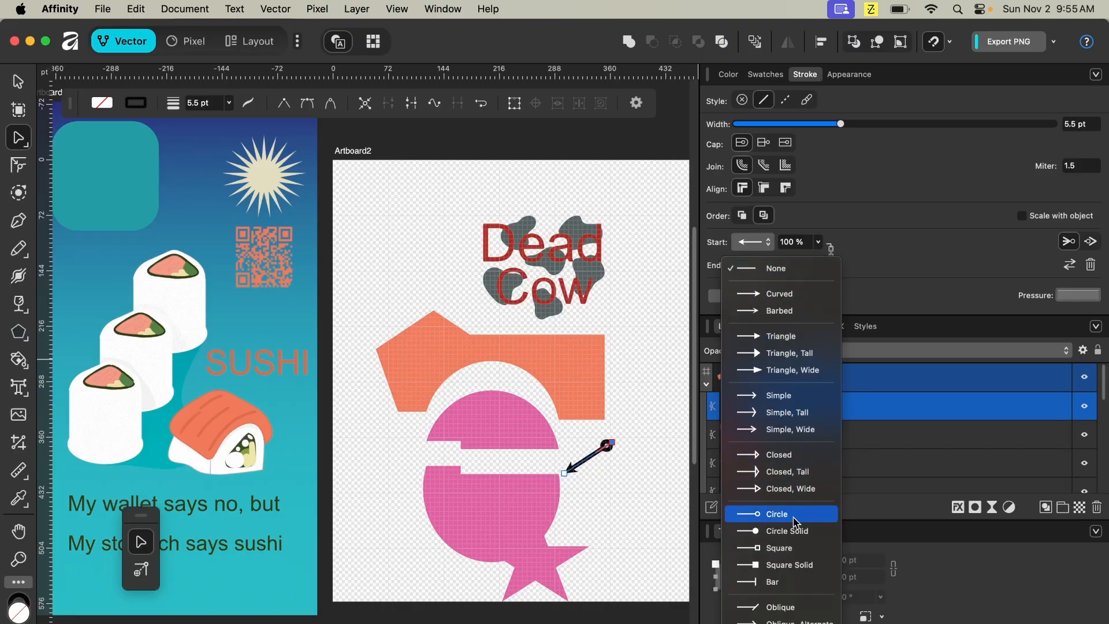
pyautogui.click(792, 516)
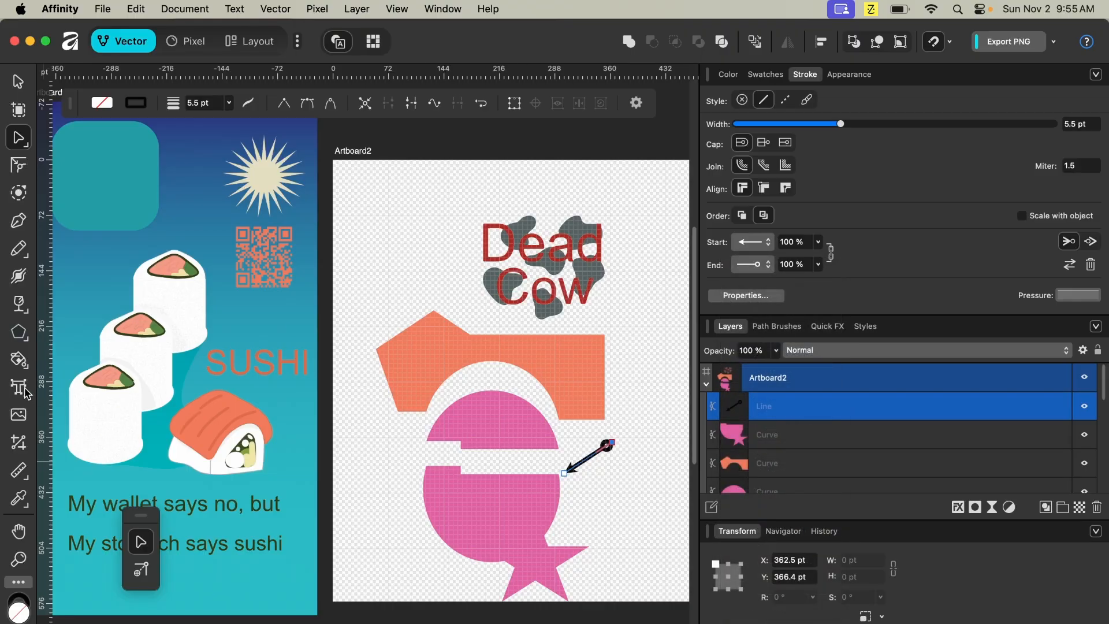
# - Add artistic text reading "Star emerjain" beside the circle end of the line
pyautogui.press('t')
pyautogui.moveTo(623, 440)
pyautogui.mouseDown()
pyautogui.moveTo(636, 407)
pyautogui.moveTo(627, 422)
pyautogui.mouseUp()
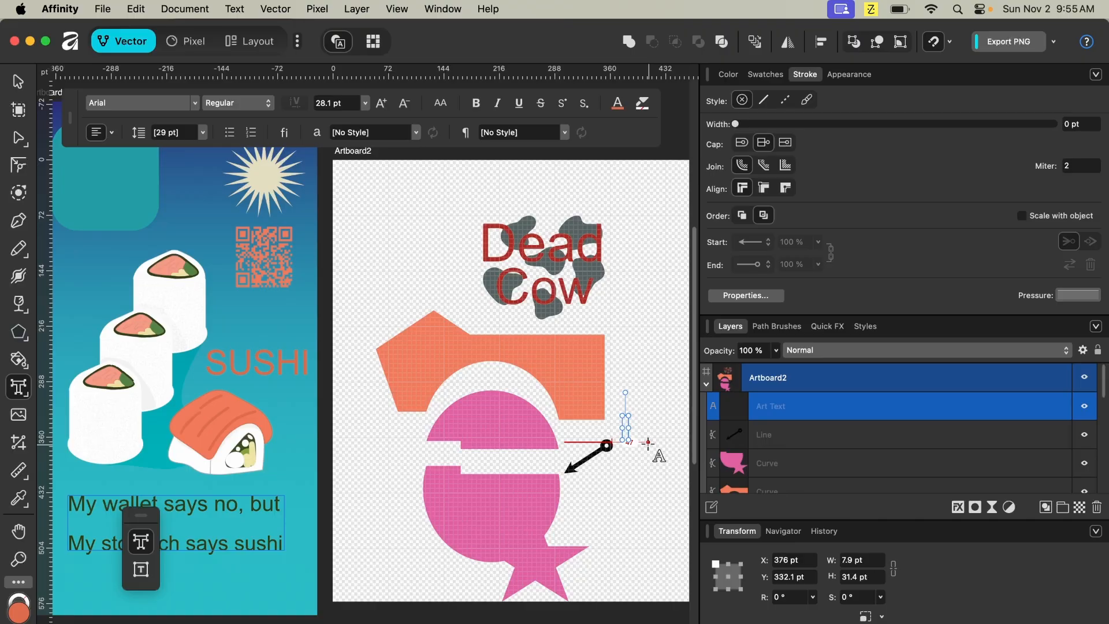
pyautogui.write('Sta')
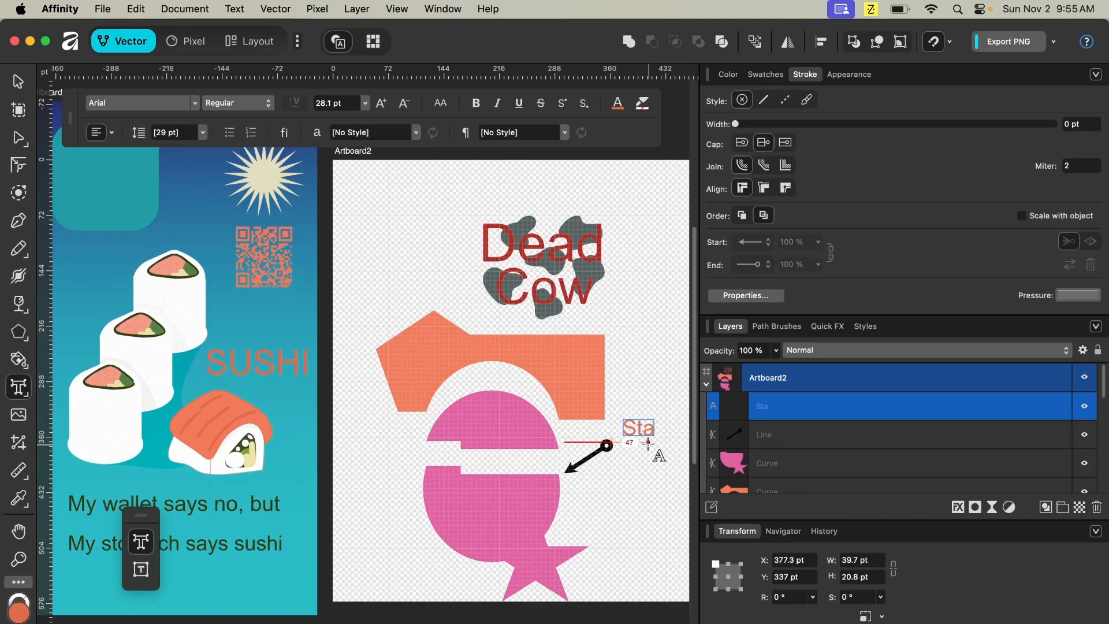
pyautogui.write('r em')
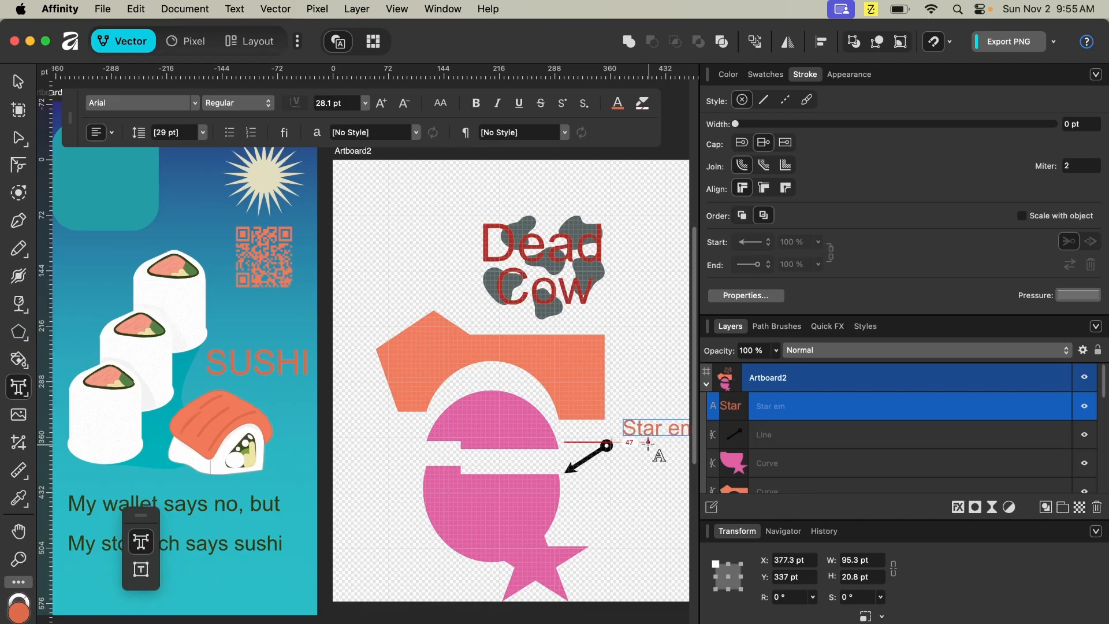
pyautogui.write('erjain')
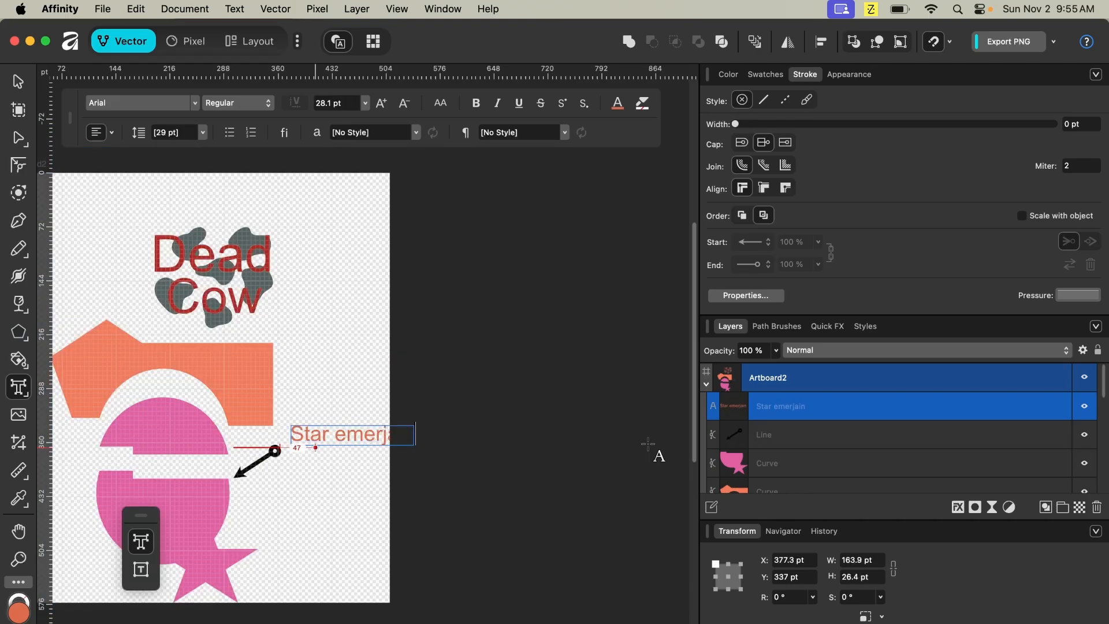
# - Select the word "emerjain" in the text and open Find and Replace for it
pyautogui.doubleClick(362, 434)
pyautogui.rightClick(363, 435)
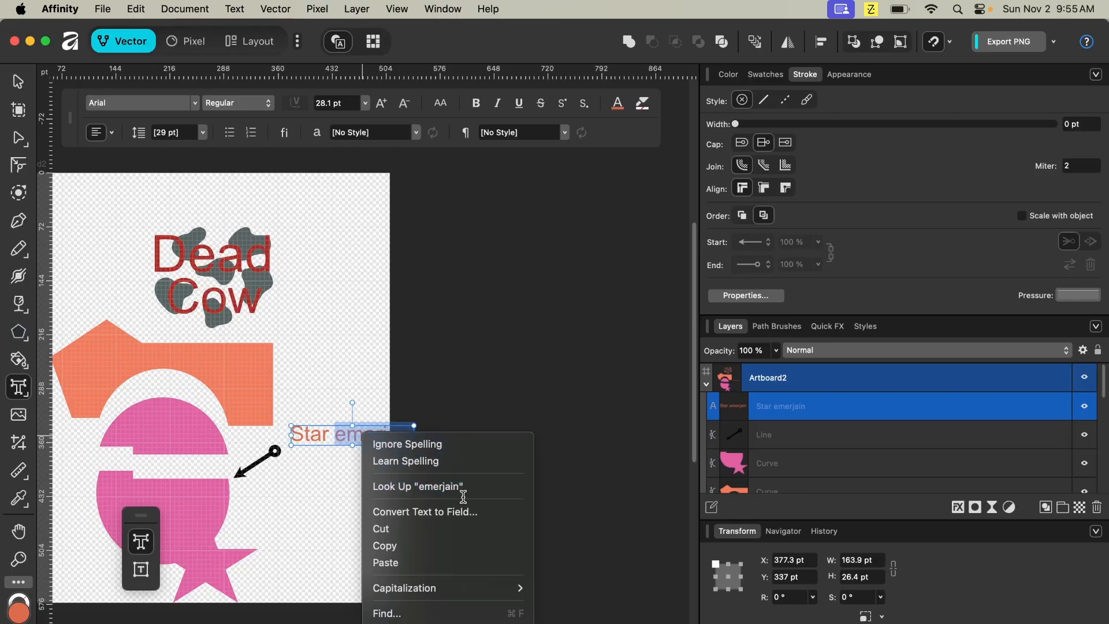
pyautogui.scroll(-5, 459, 563)
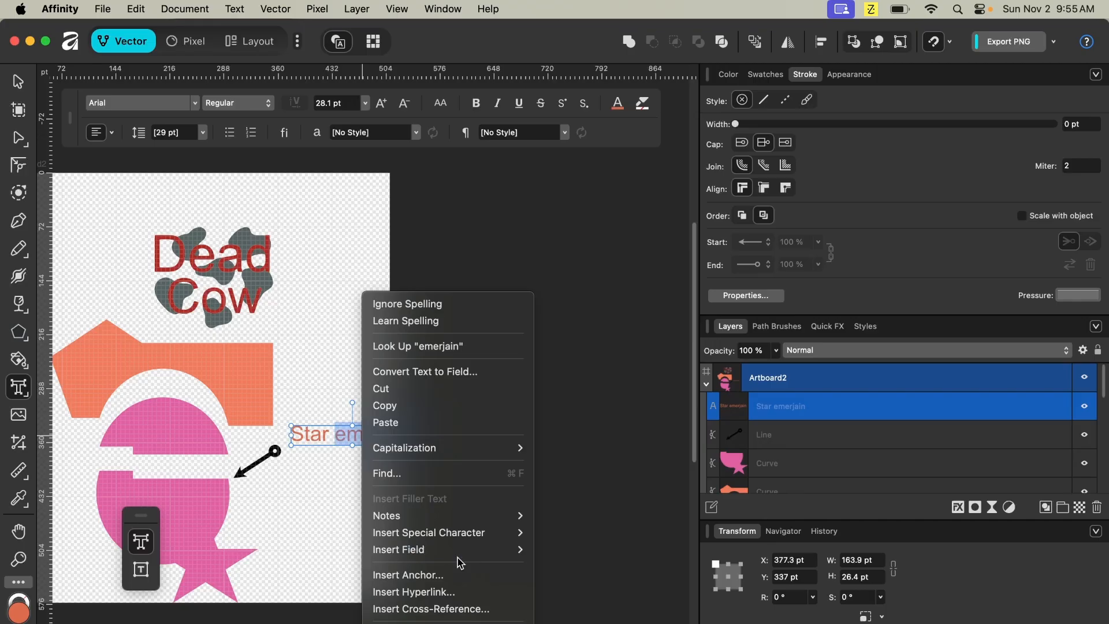
pyautogui.moveTo(453, 535)
pyautogui.moveTo(512, 454)
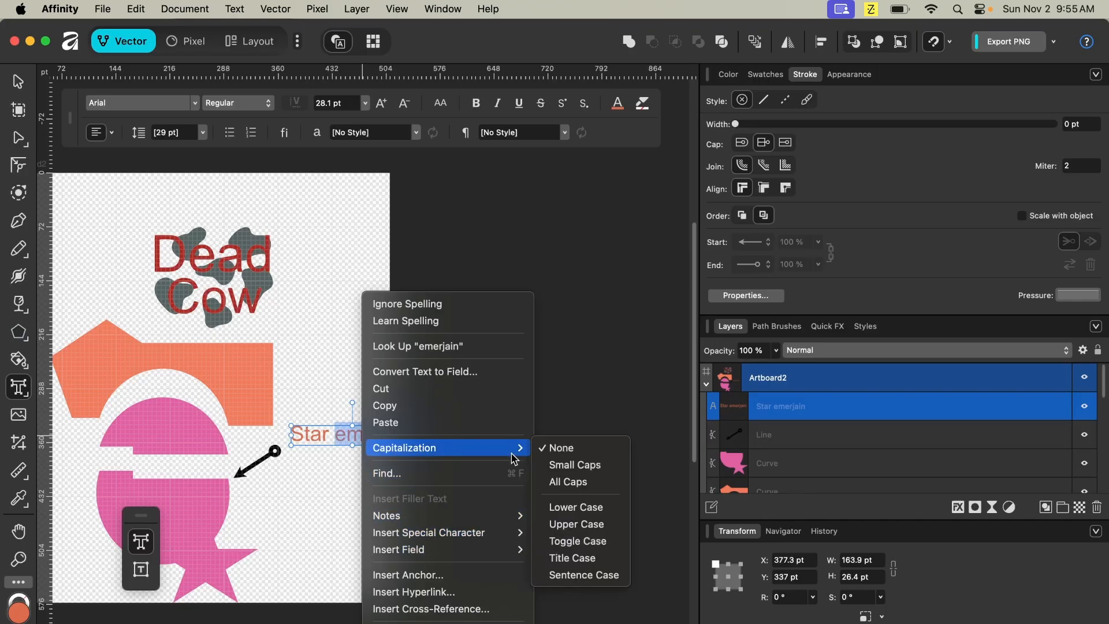
pyautogui.click(472, 478)
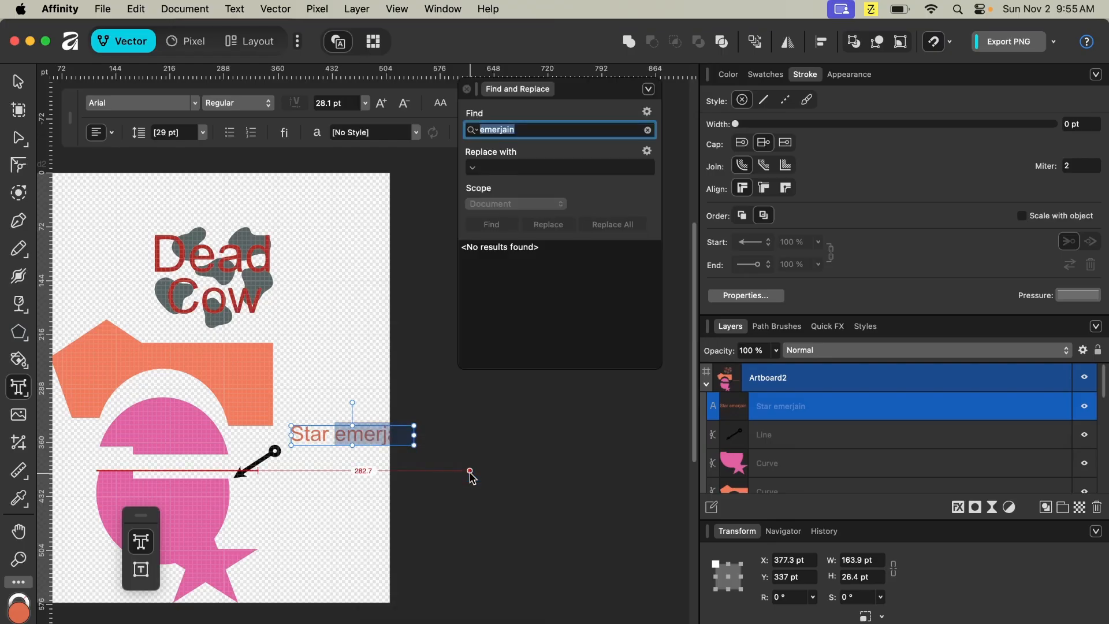
# - Replace "emerjain" with "connection" across the document
pyautogui.click(490, 168)
pyautogui.click(475, 168)
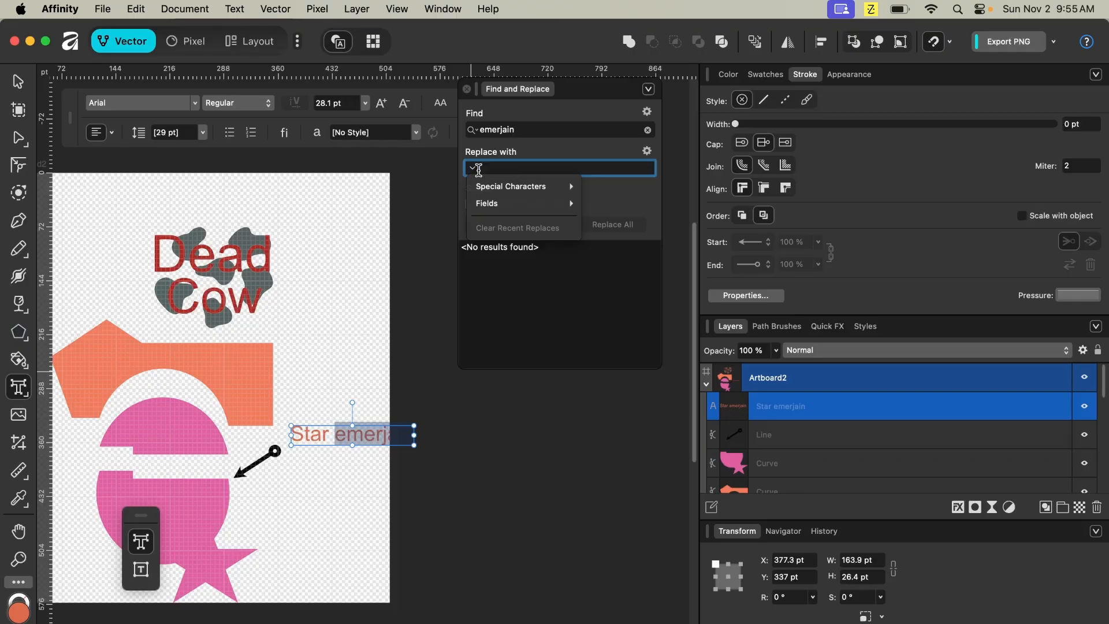
pyautogui.click(540, 116)
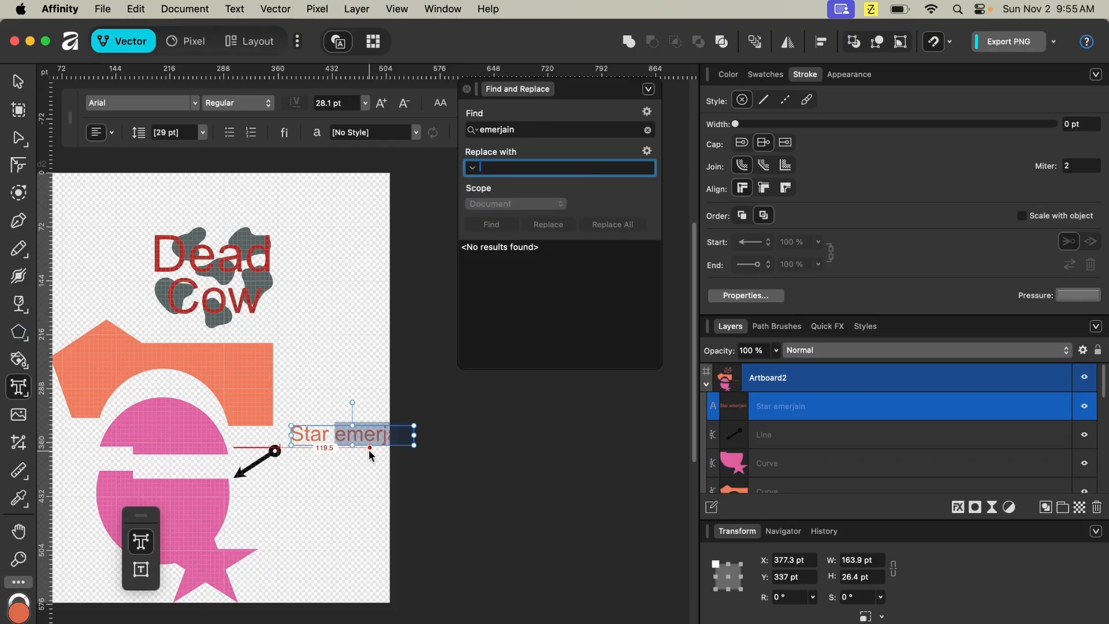
pyautogui.write('connection')
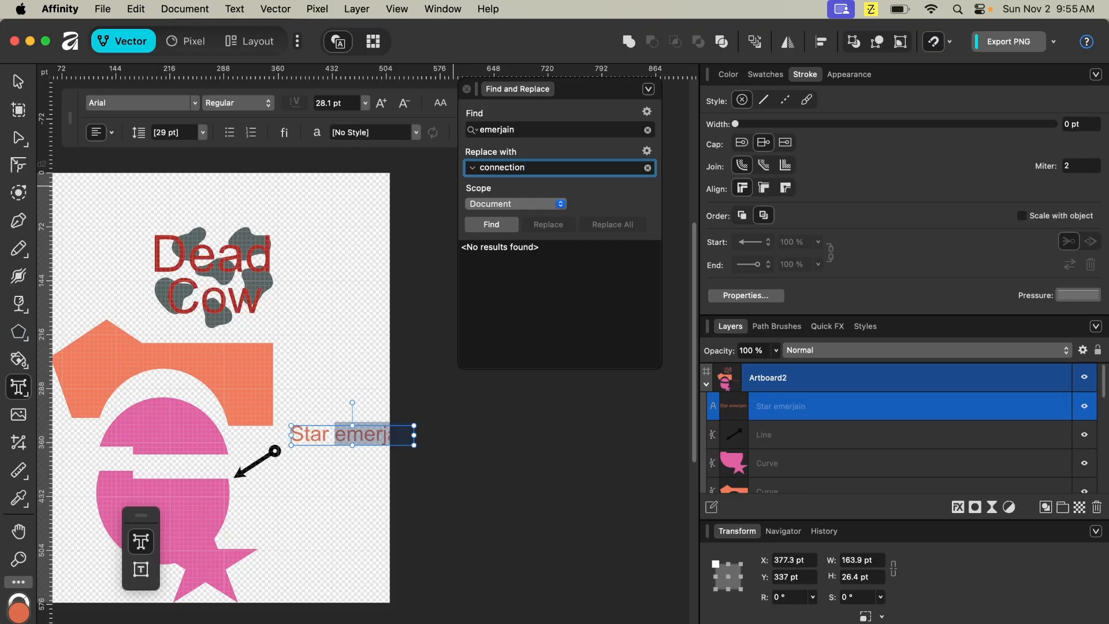
pyautogui.press('super+a')
pyautogui.click(500, 226)
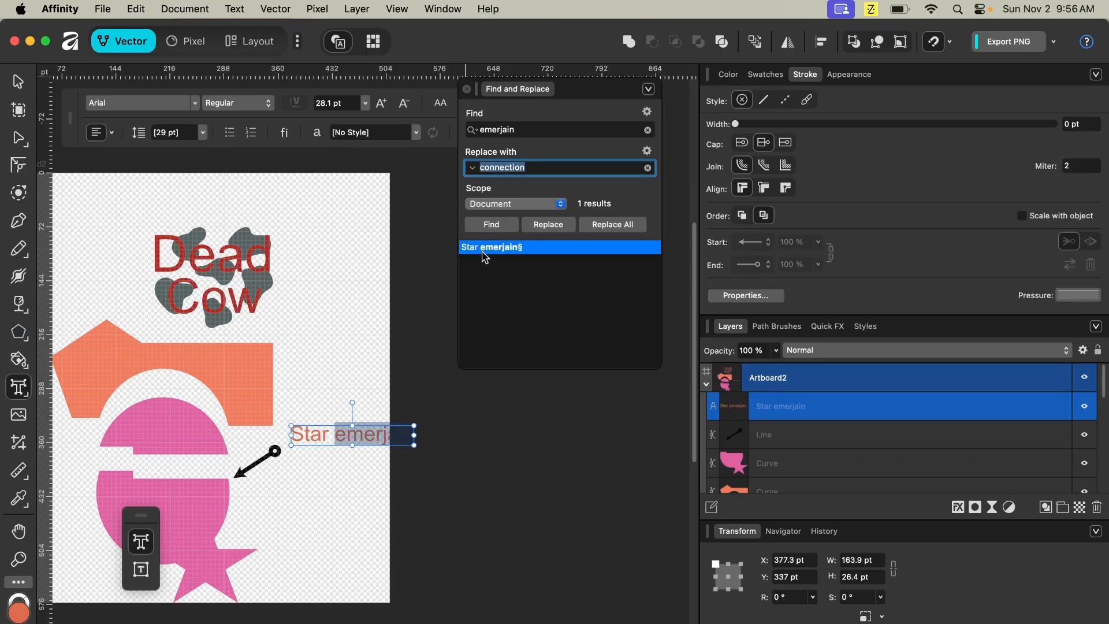
pyautogui.click(482, 252)
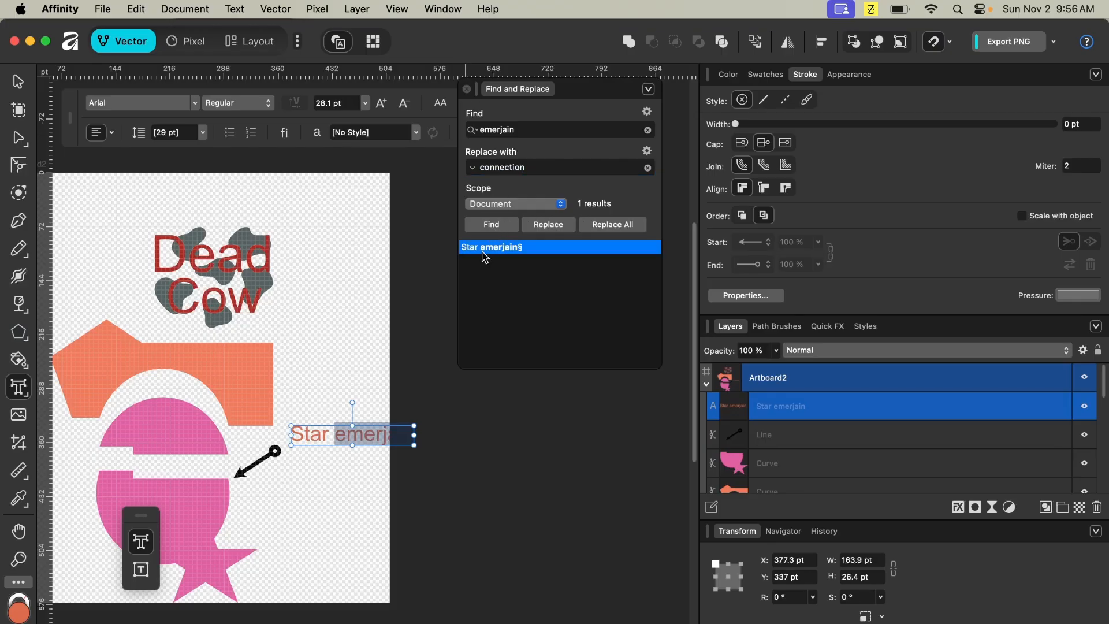
pyautogui.click(550, 229)
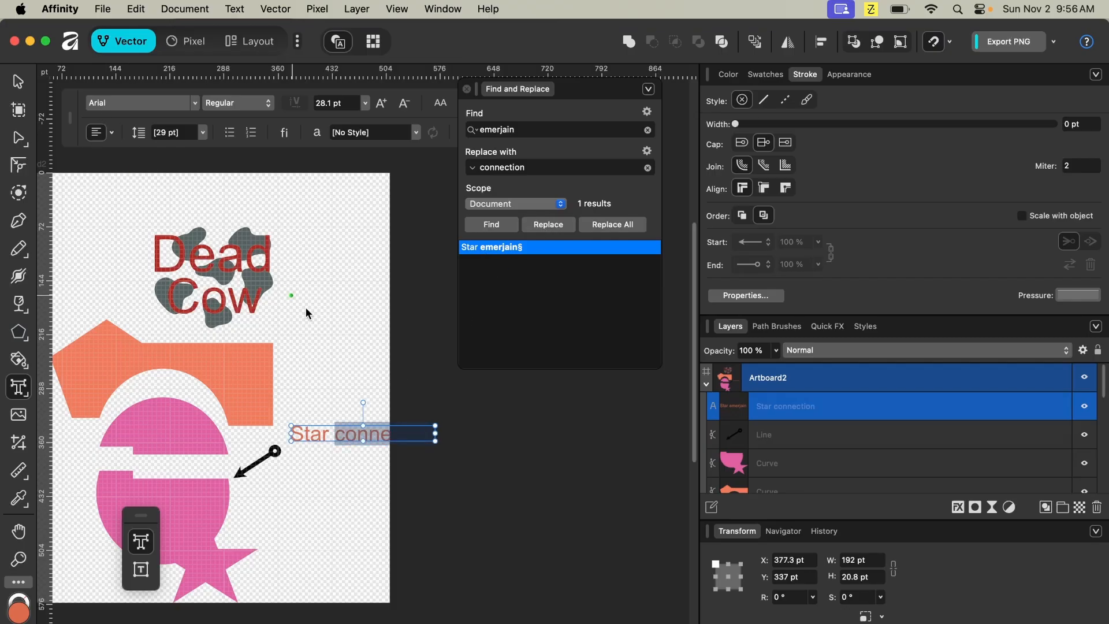
# - Scale the "Star connection" text down to about 17 pt, then deselect
pyautogui.click(435, 442)
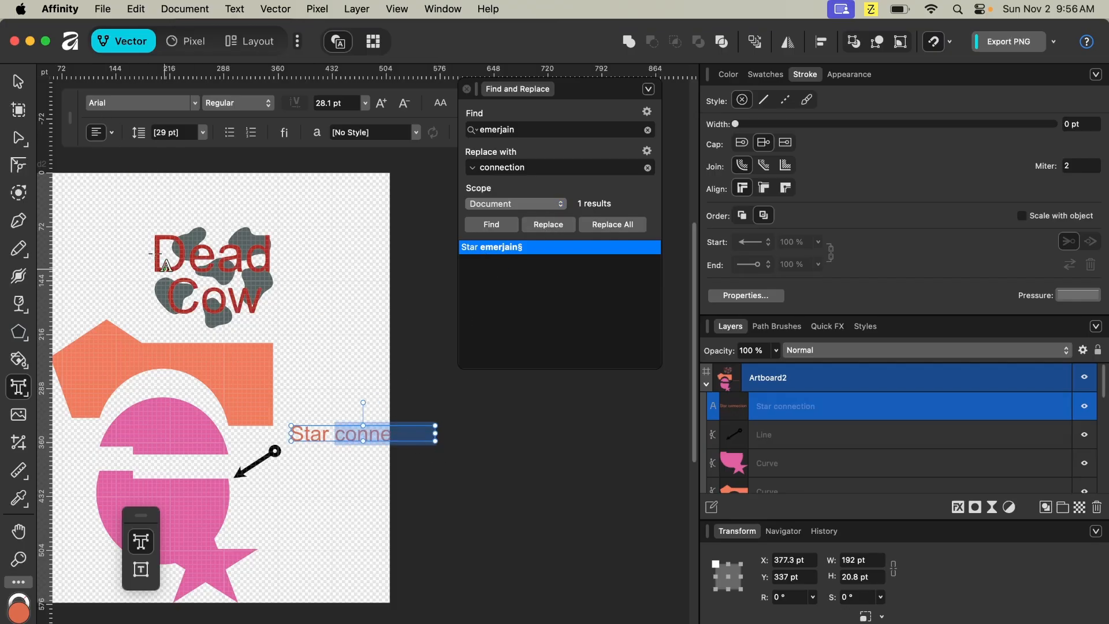
pyautogui.click(18, 82)
pyautogui.moveTo(435, 441); pyautogui.dragTo(347, 449)
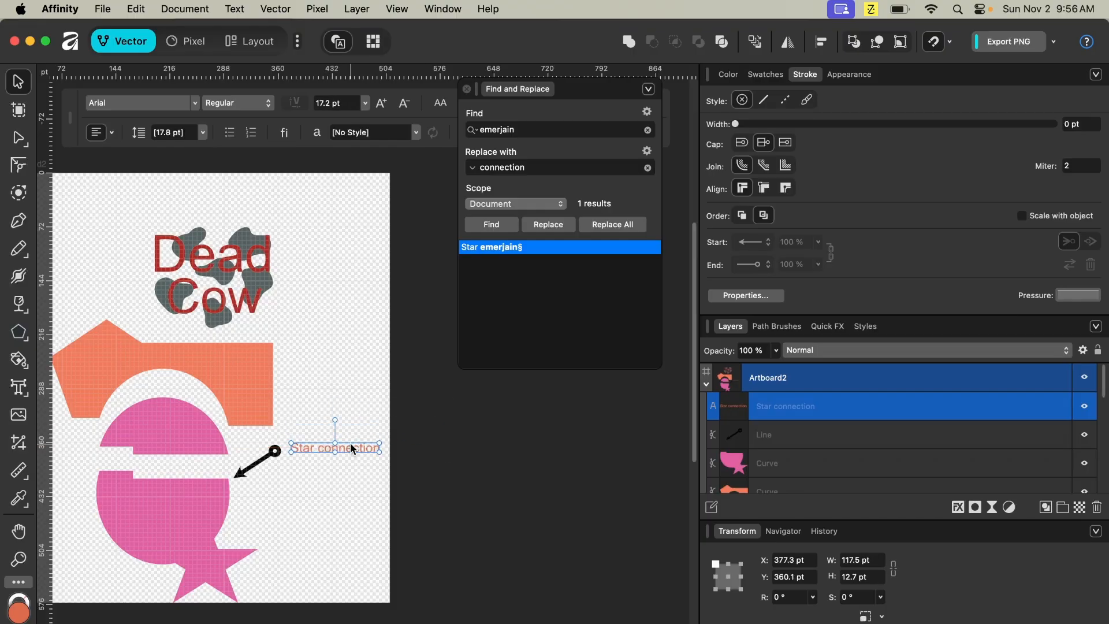
pyautogui.click(350, 519)
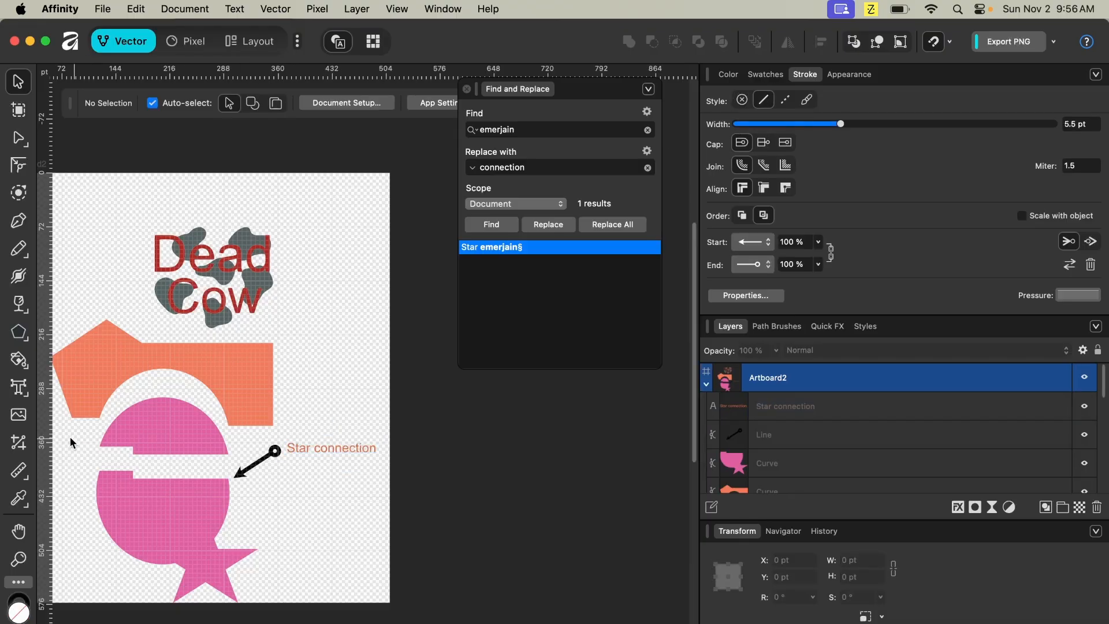
# - Select all objects on Artboard2 and measure a horizontal and a vertical distance with the Measure tool
pyautogui.click(33, 447)
pyautogui.moveTo(73, 286); pyautogui.dragTo(427, 615)
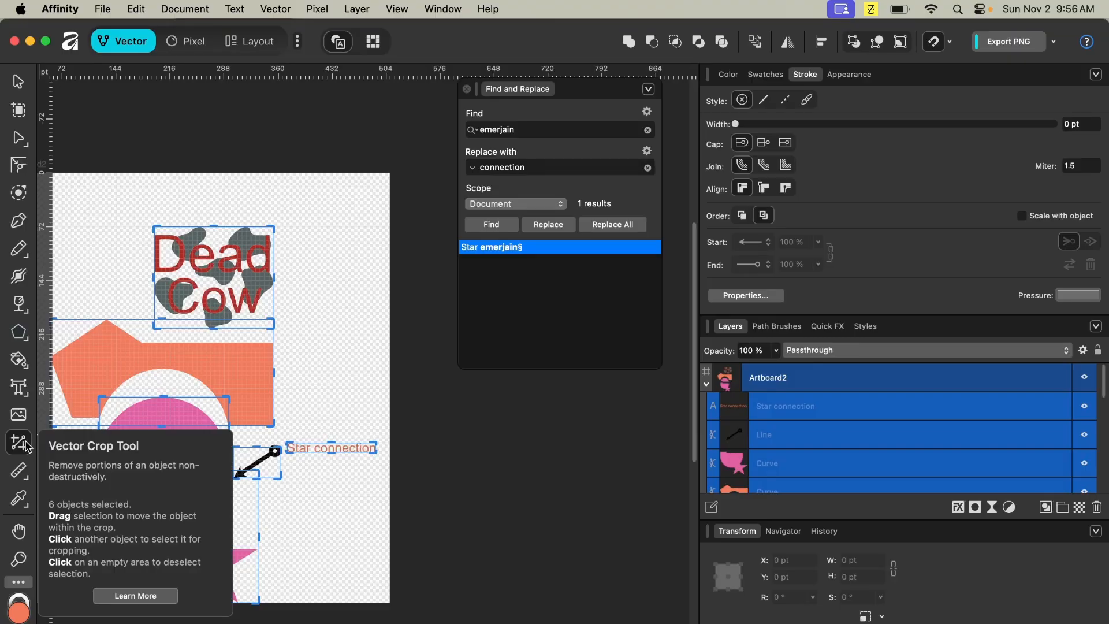
pyautogui.click(22, 472)
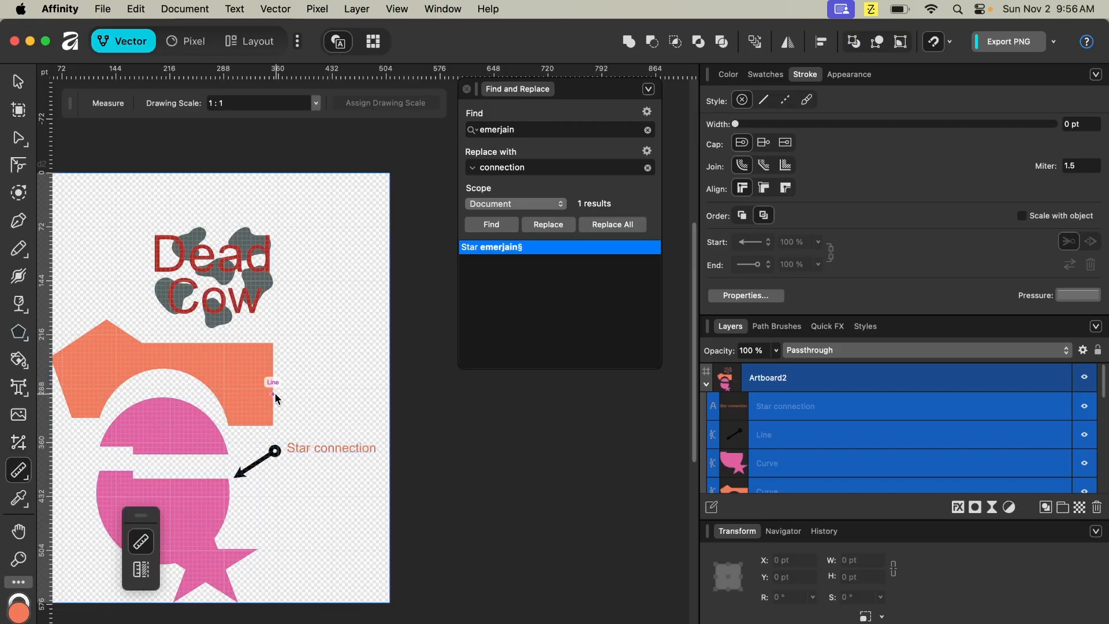
pyautogui.moveTo(273, 394); pyautogui.dragTo(387, 395)
pyautogui.moveTo(333, 327); pyautogui.dragTo(333, 387)
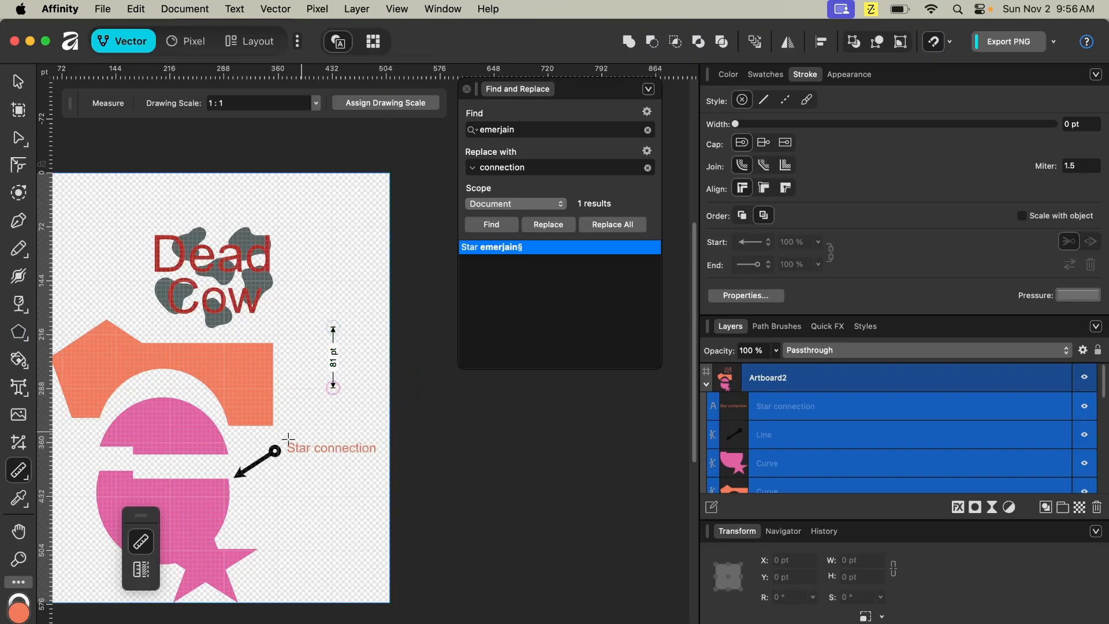
# - Measure the area and perimeter of the selected objects with the Area tool, then deselect
pyautogui.click(29, 479)
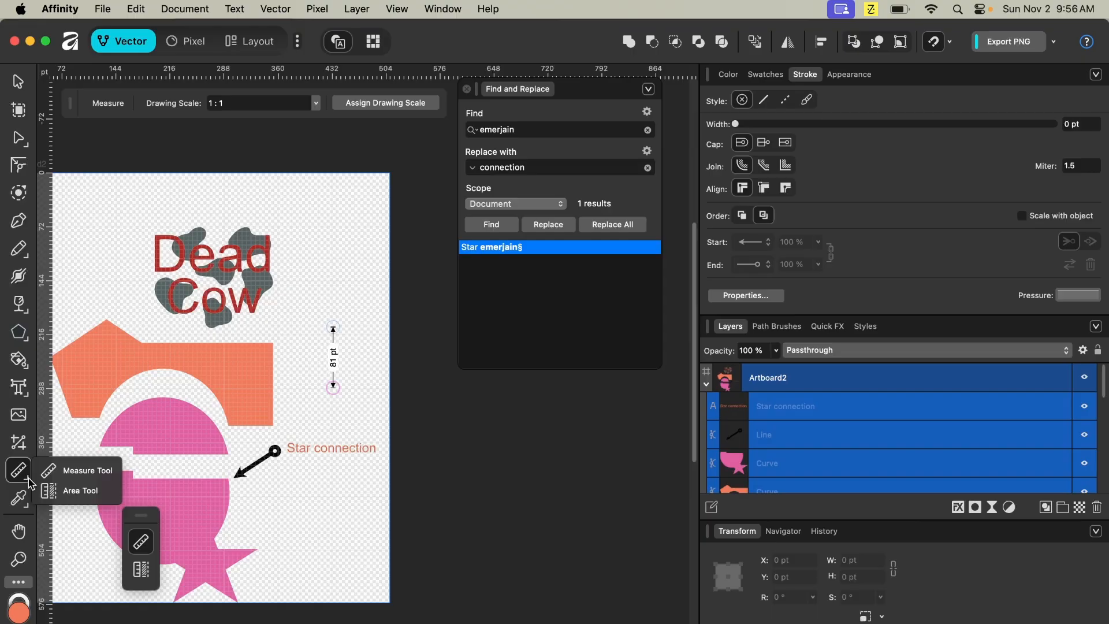
pyautogui.click(73, 490)
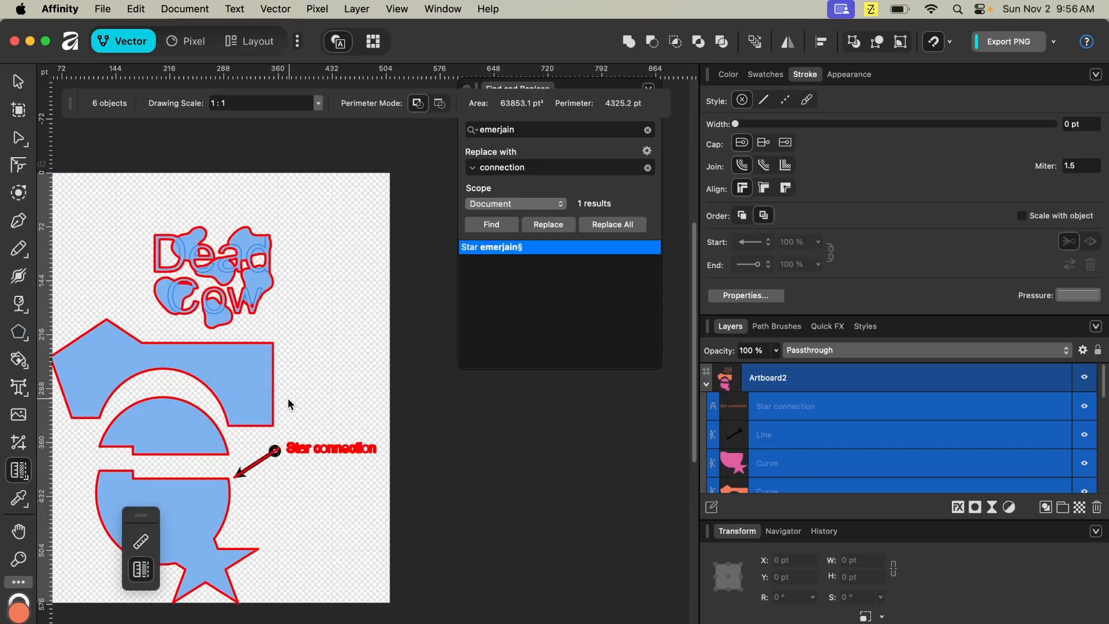
pyautogui.click(356, 439)
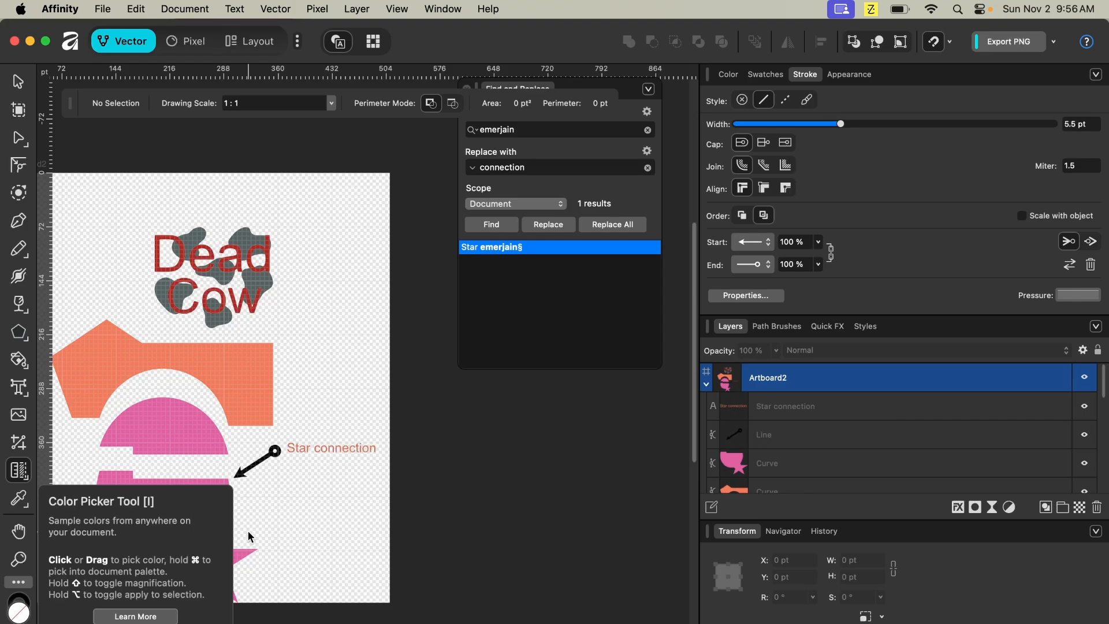
# - Sample colours from the orange shape and the cow spots with the Color Picker tool
pyautogui.click(22, 500)
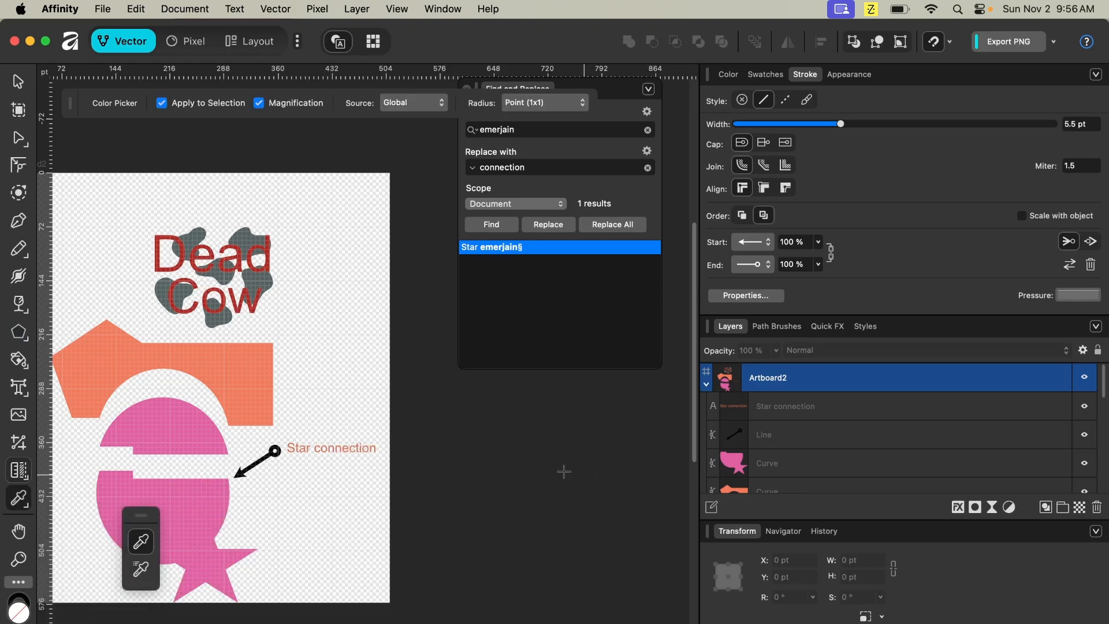
pyautogui.click(251, 378)
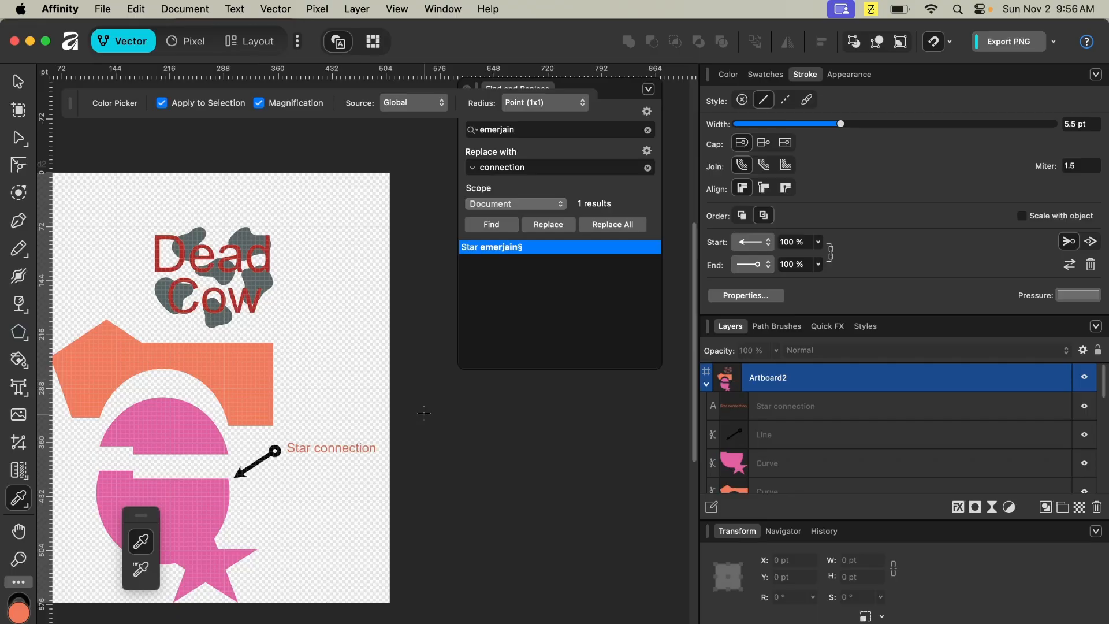
pyautogui.click(198, 458)
pyautogui.click(182, 252)
pyautogui.moveTo(251, 241)
pyautogui.mouseDown()
pyautogui.moveTo(584, 388)
pyautogui.moveTo(359, 426)
pyautogui.moveTo(297, 449)
pyautogui.mouseUp()
pyautogui.press('u')
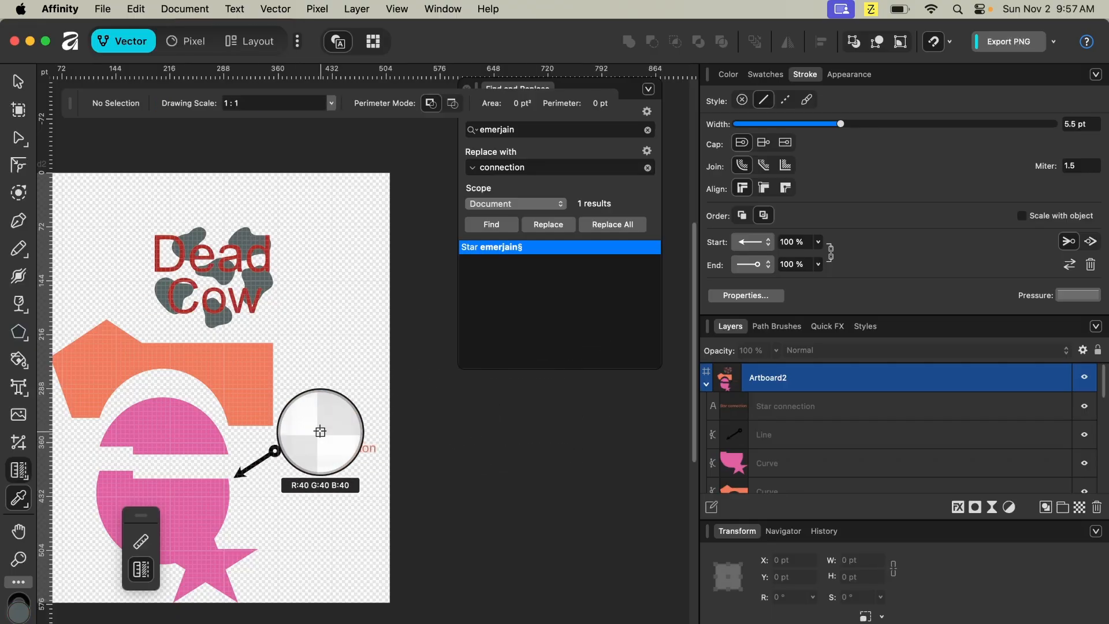
pyautogui.press('i')
pyautogui.moveTo(225, 537); pyautogui.dragTo(100, 560)
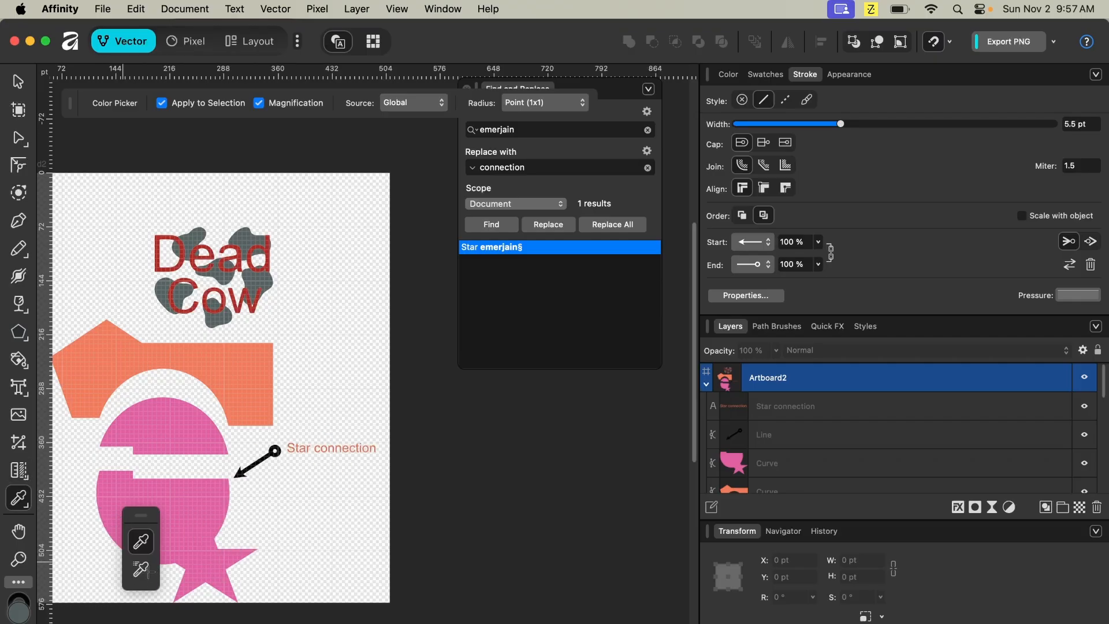
# - Copy the pink shape's style onto the cow spots with the Style Picker
pyautogui.click(147, 570)
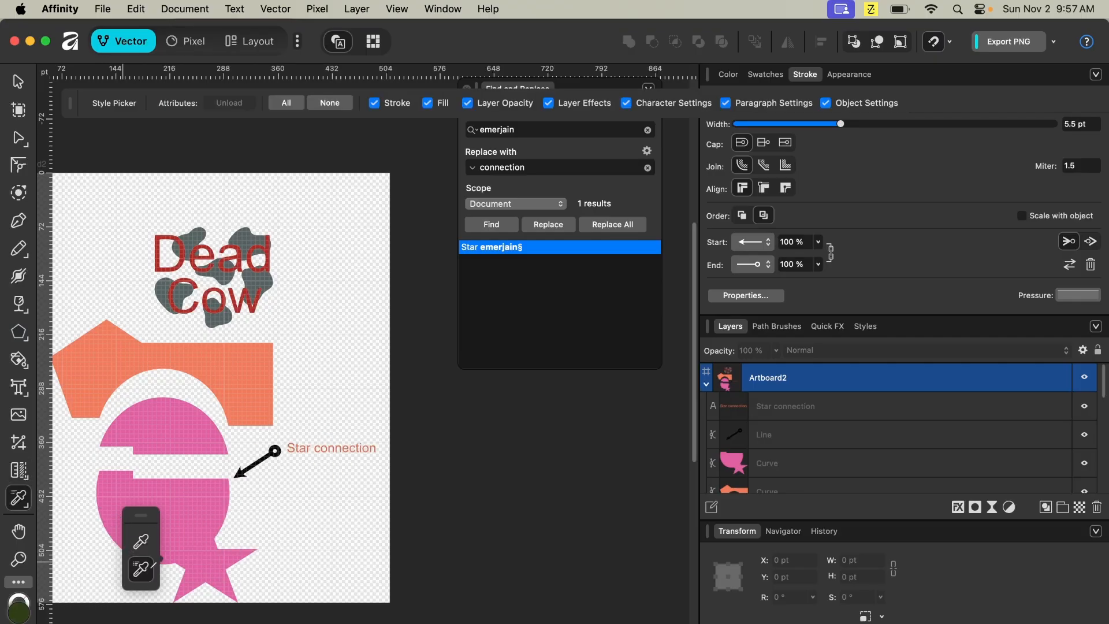
pyautogui.click(215, 513)
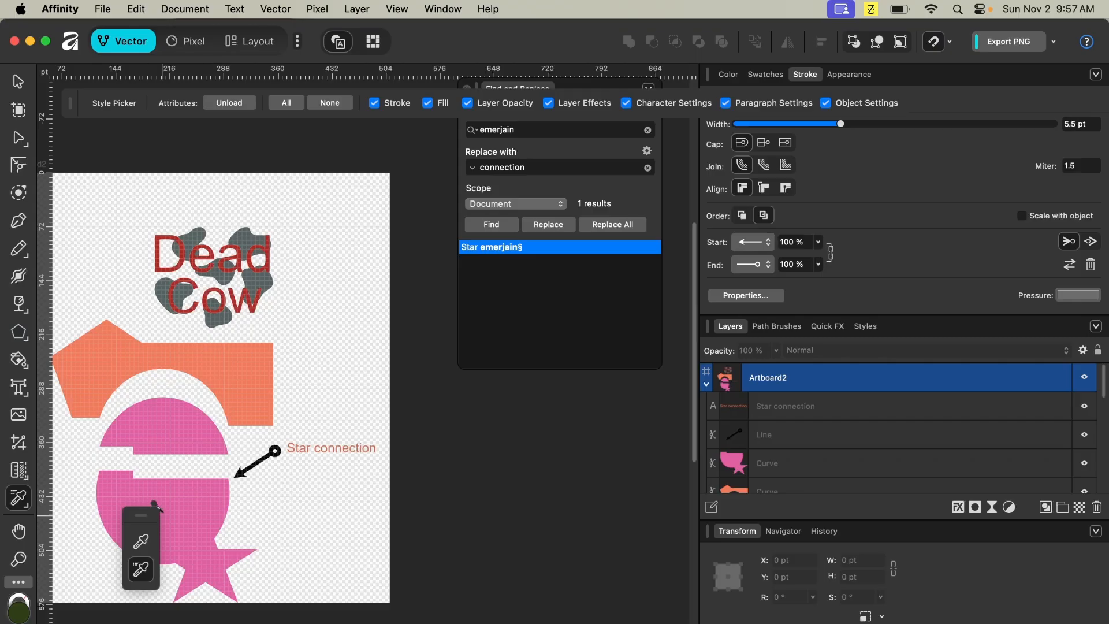
pyautogui.click(250, 278)
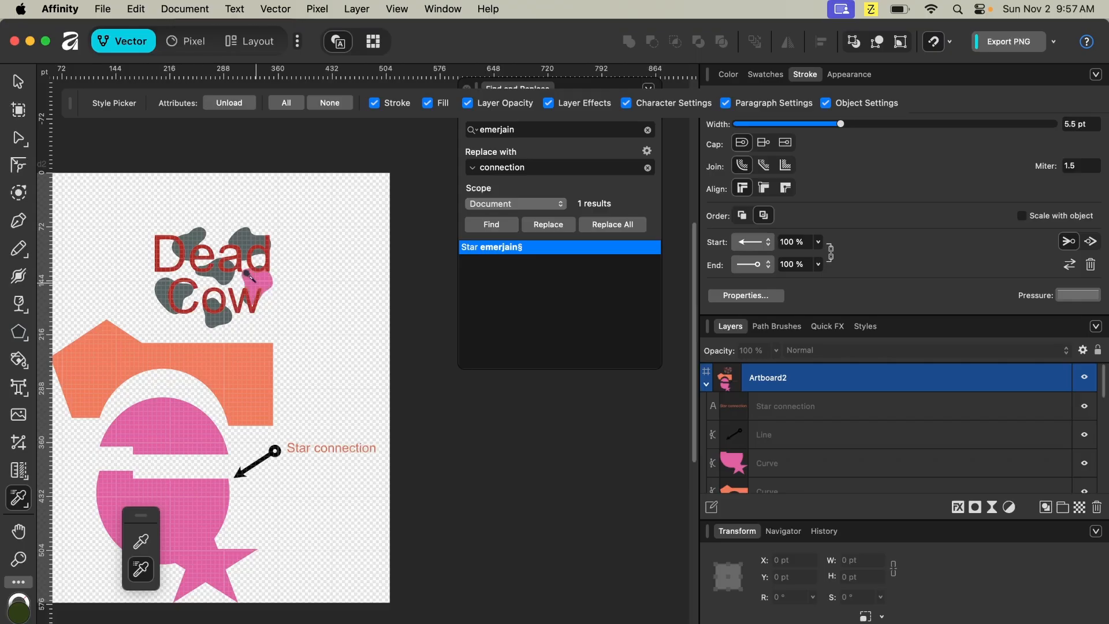
pyautogui.click(243, 234)
pyautogui.click(213, 269)
pyautogui.click(156, 284)
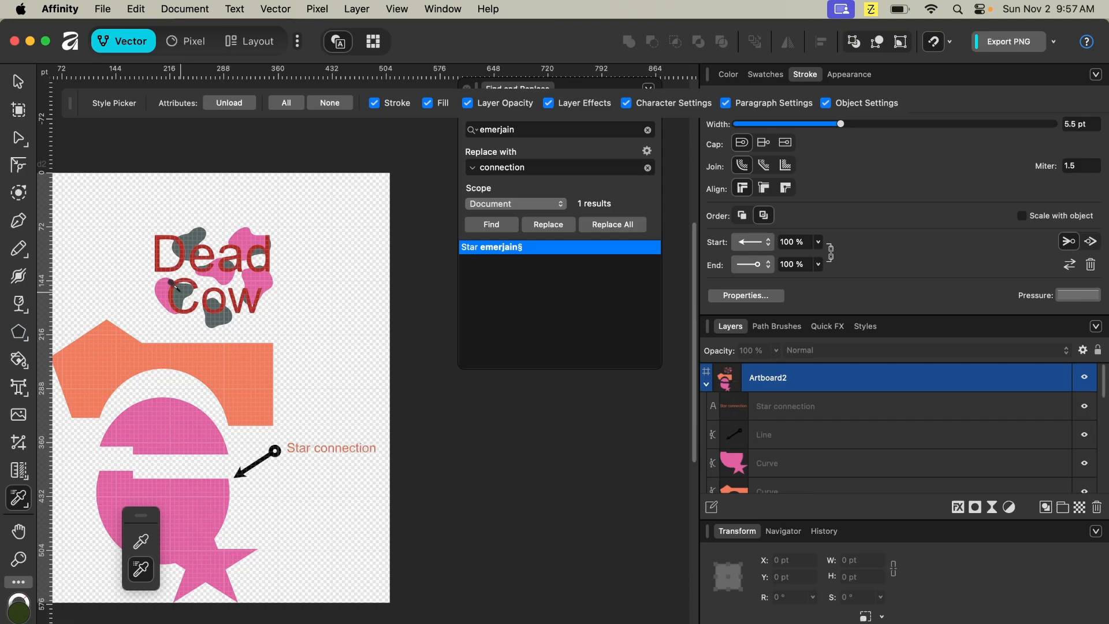
pyautogui.click(205, 308)
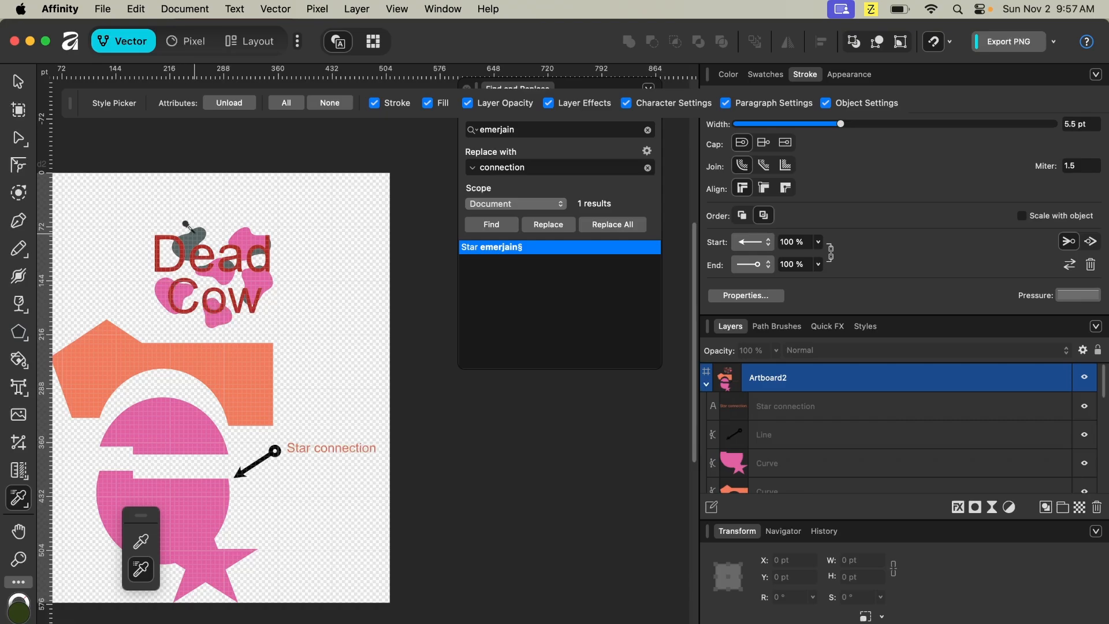
pyautogui.click(170, 244)
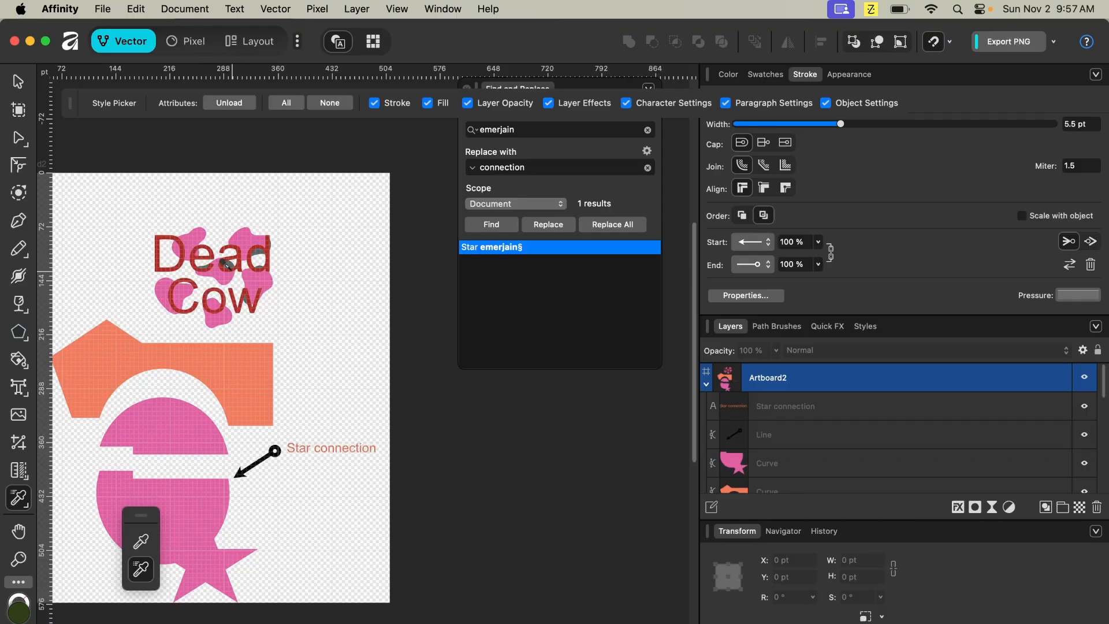
pyautogui.click(225, 263)
pyautogui.click(256, 259)
# - Undo the style changes on the cow spots
pyautogui.press('super+z')
pyautogui.press('super+z')
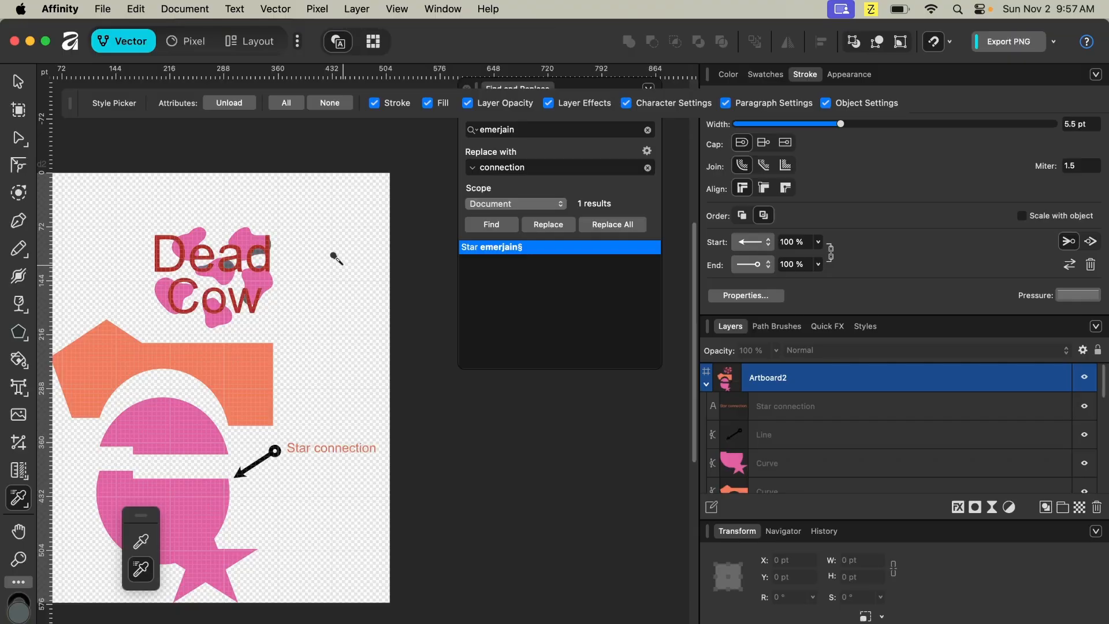
pyautogui.press('super+z')
pyautogui.press('super+z')
pyautogui.press('super+z')
pyautogui.press('super+z')
pyautogui.press('super+z')
pyautogui.press('super+z')
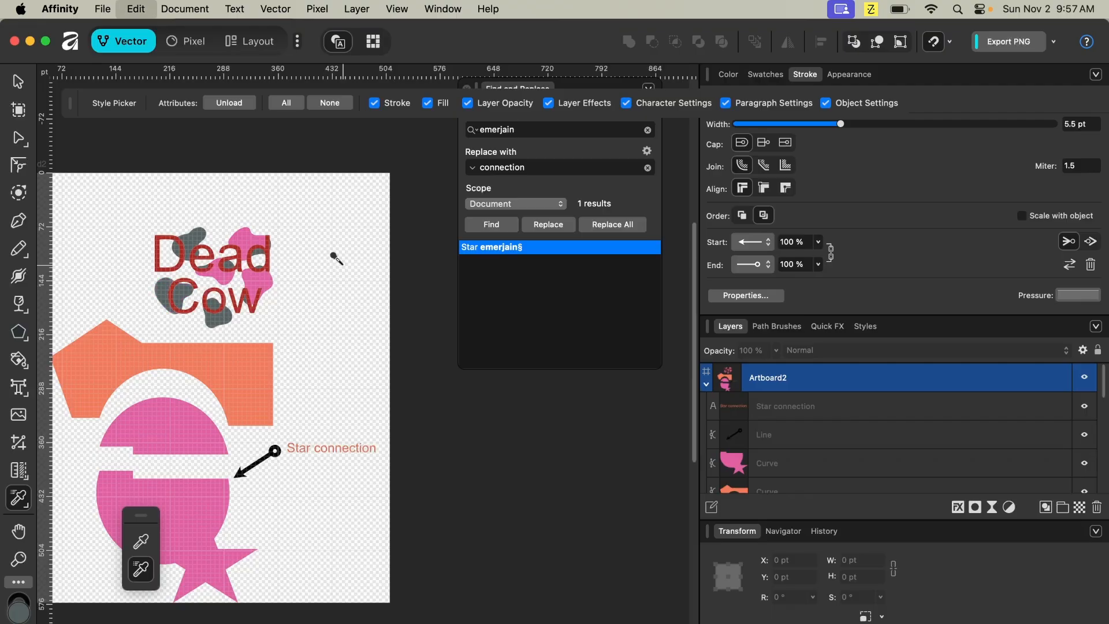
pyautogui.press('super+z')
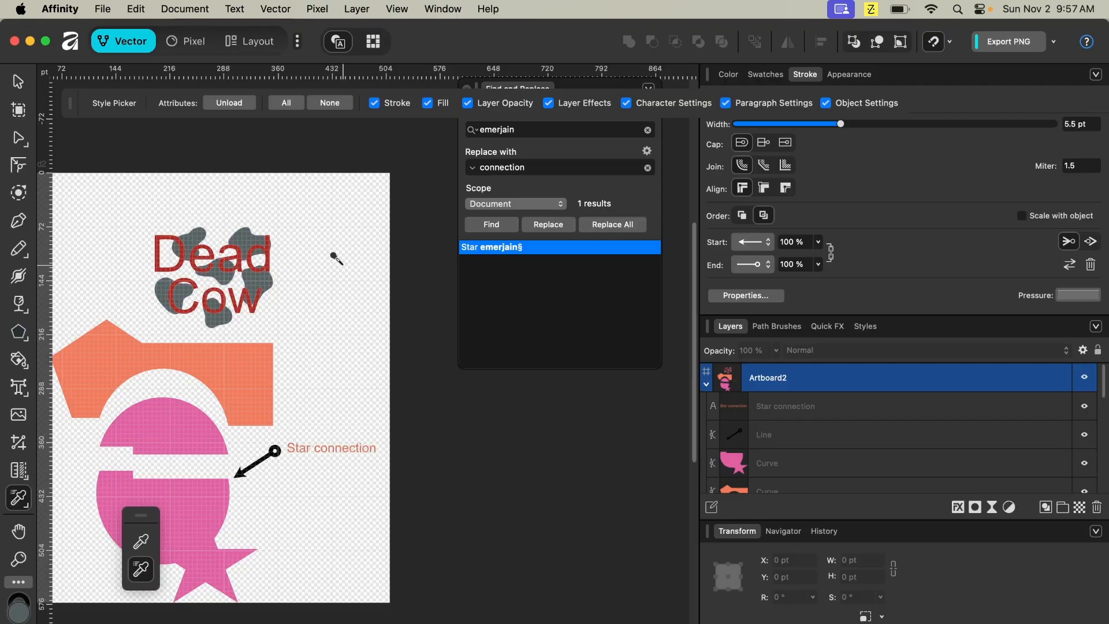
# - Apply the pink style to the orange shape and undo it
pyautogui.click(236, 373)
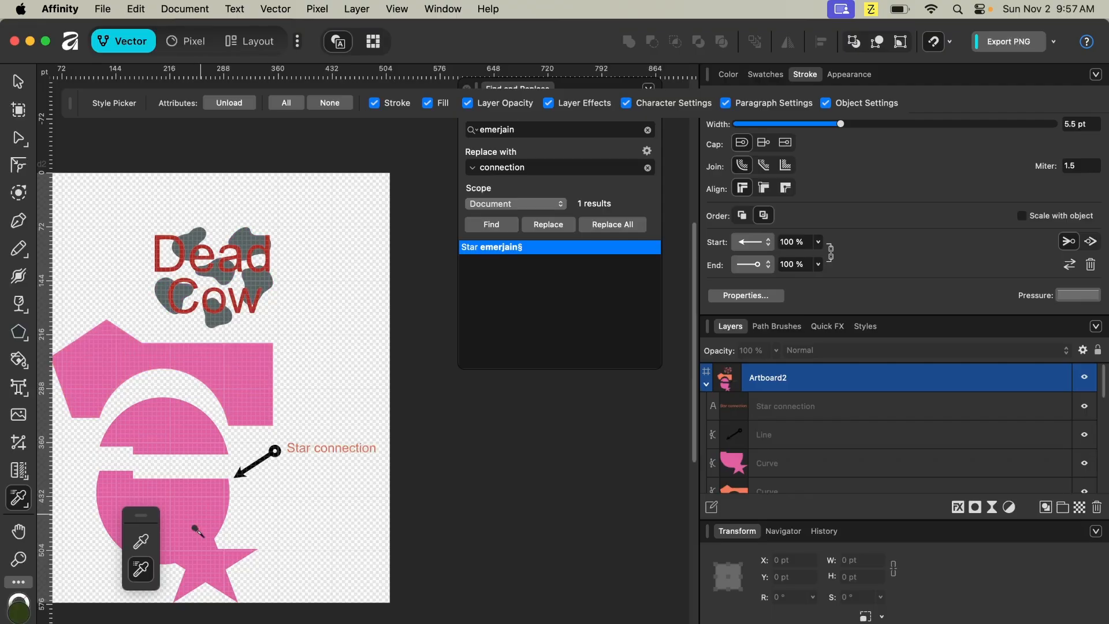
pyautogui.press('super+z')
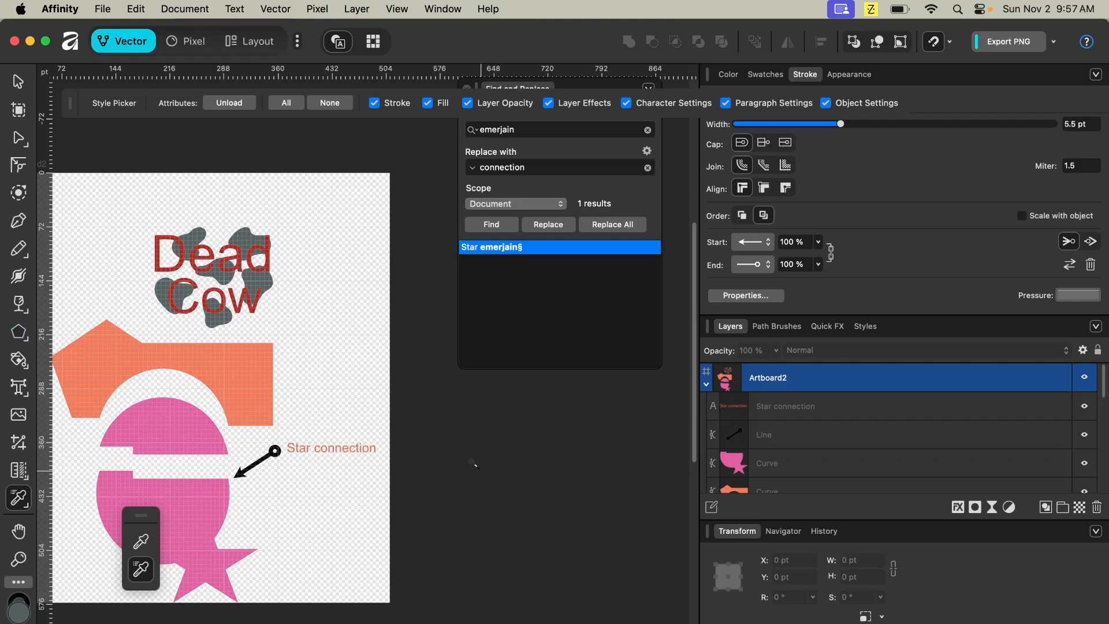
# - Create a new artboard about 536 × 641 pt beside Artboard2 with the Artboard tool
pyautogui.hscroll(-10, 546, 516)
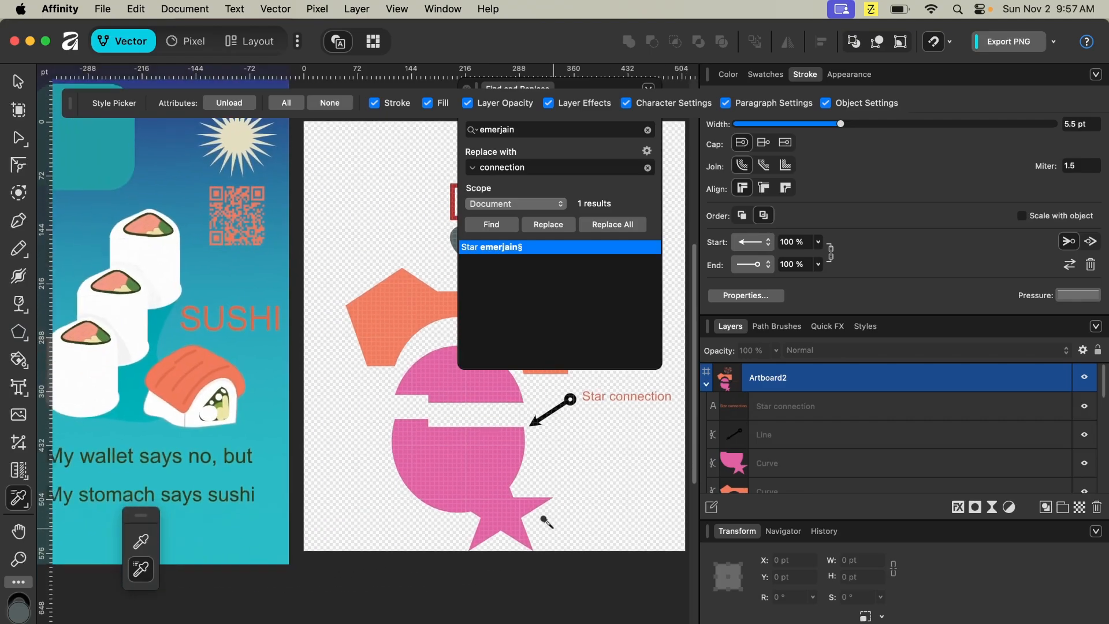
pyautogui.hscroll(1, 555, 514)
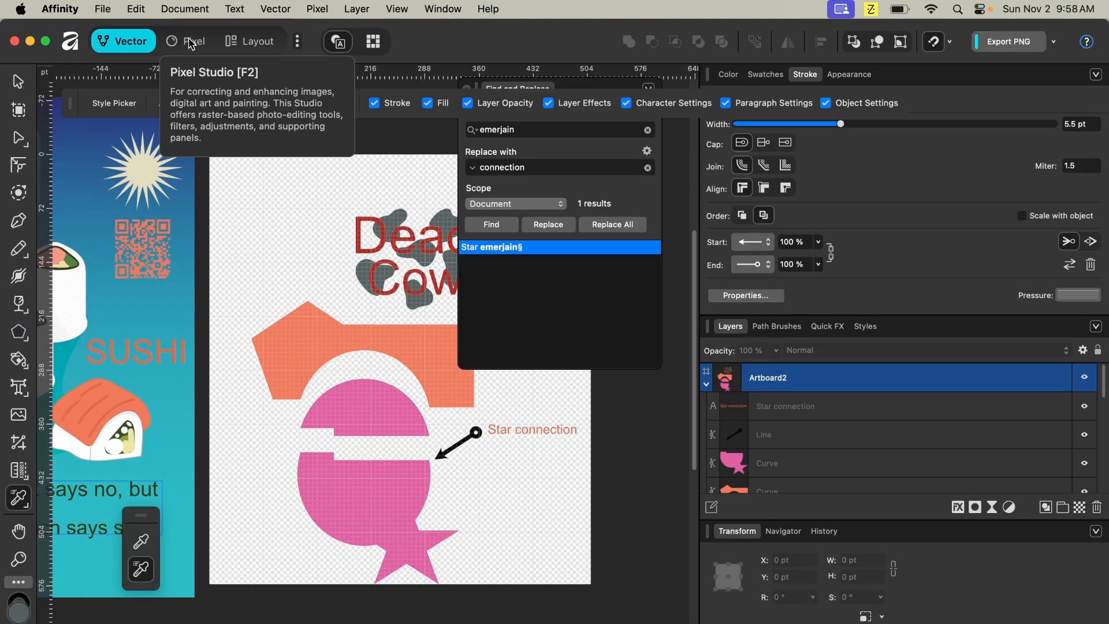
pyautogui.hscroll(8, 259, 148)
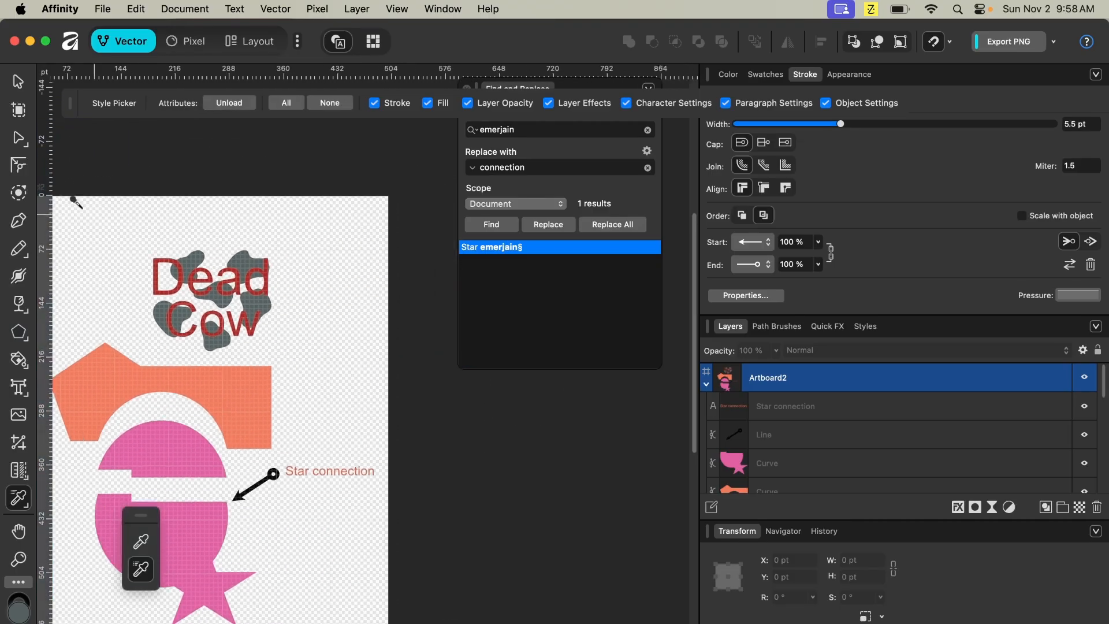
pyautogui.click(19, 111)
pyautogui.hscroll(5, 312, 280)
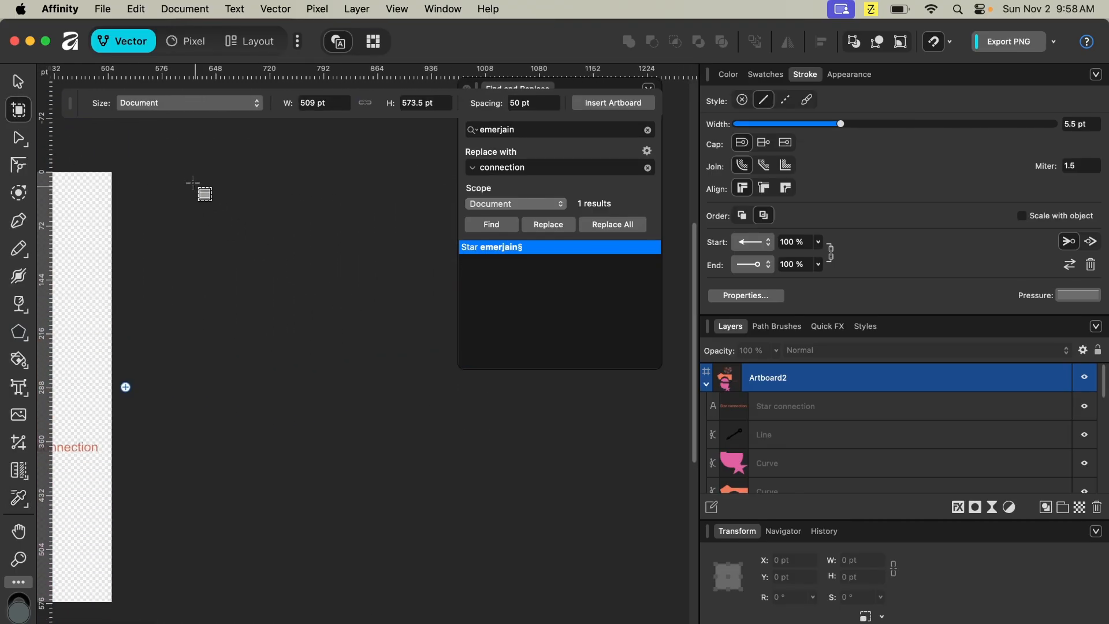
pyautogui.moveTo(179, 153); pyautogui.dragTo(580, 623)
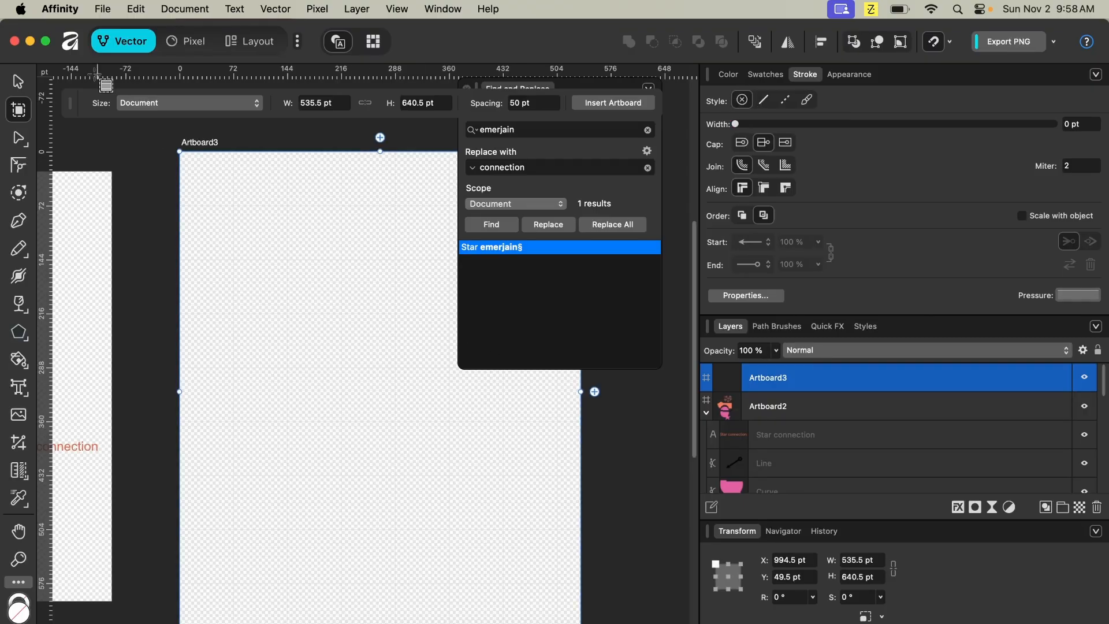
pyautogui.click(18, 415)
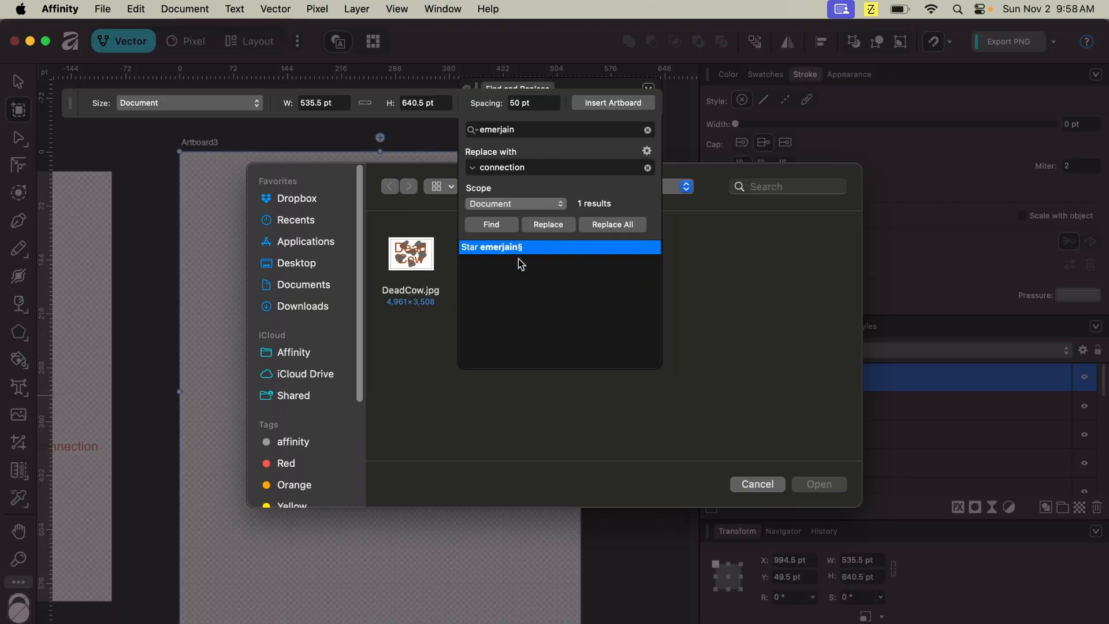
pyautogui.moveTo(463, 105); pyautogui.dragTo(629, 300)
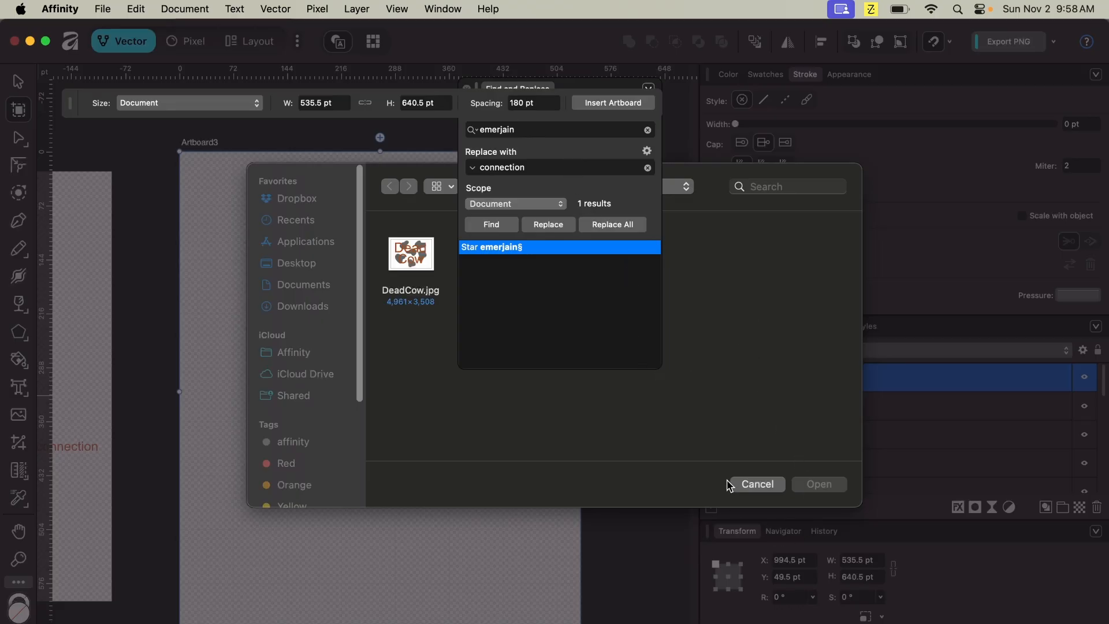
pyautogui.click(752, 485)
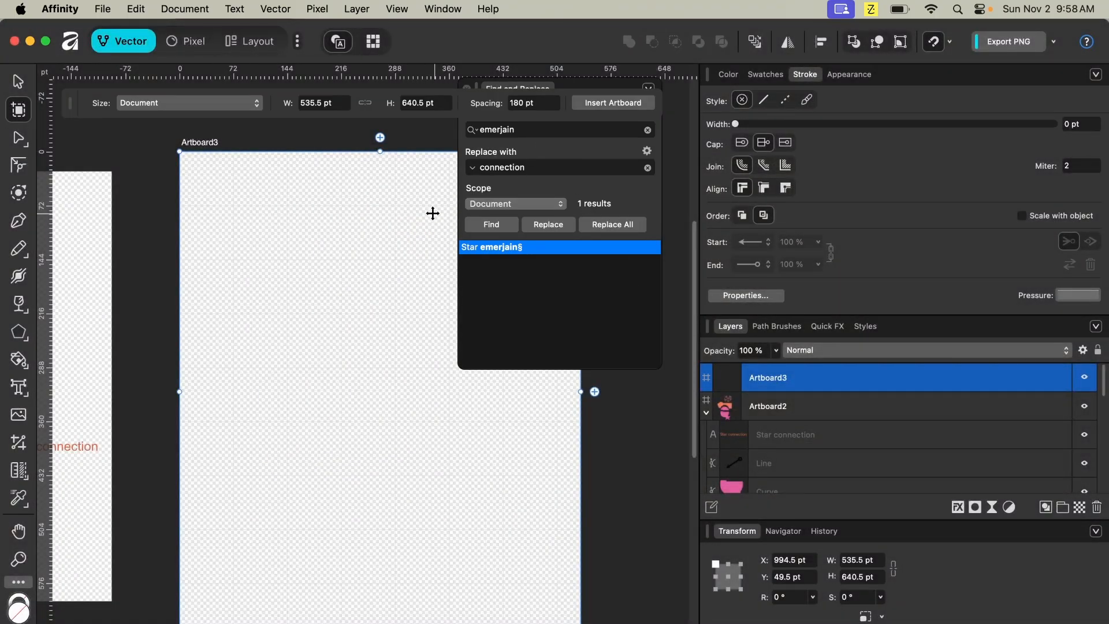
# - Close the Find and Replace panel
pyautogui.click(18, 81)
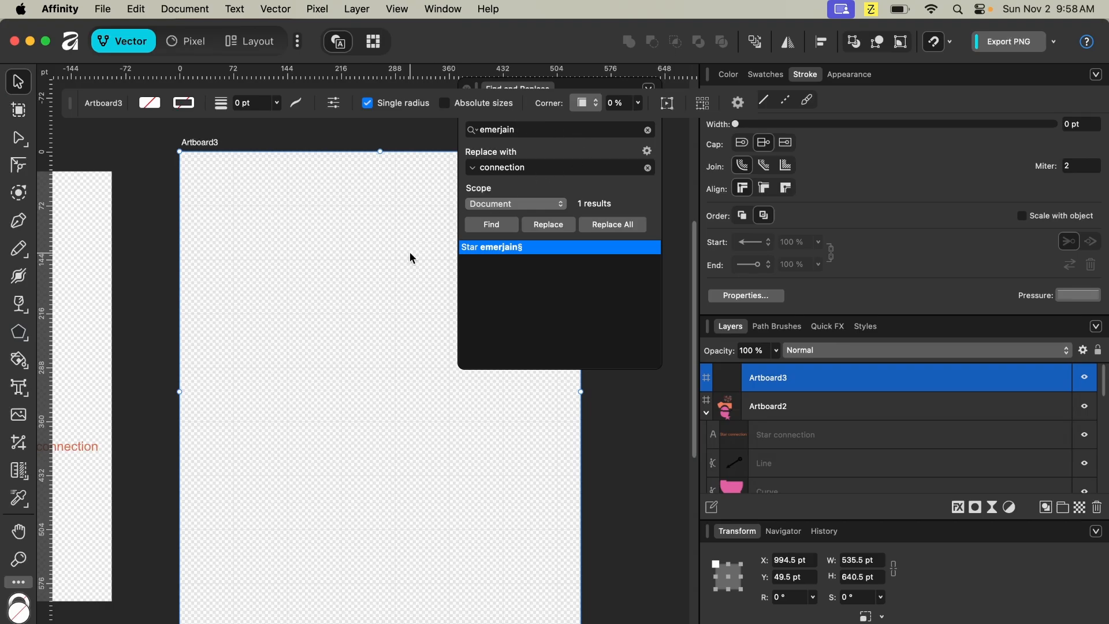
pyautogui.click(554, 225)
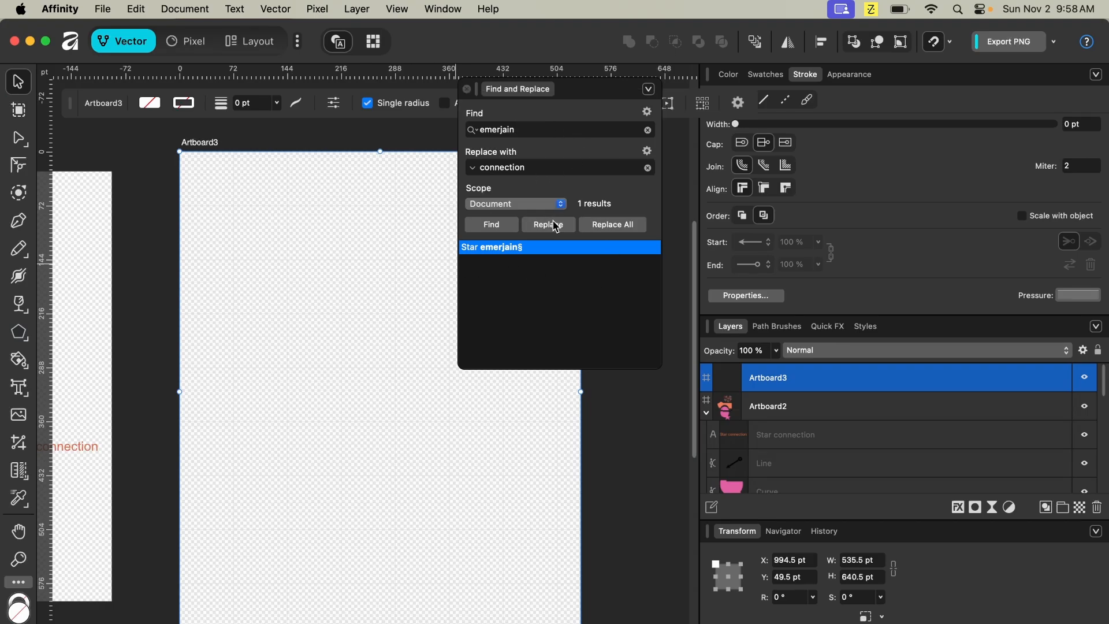
pyautogui.click(467, 90)
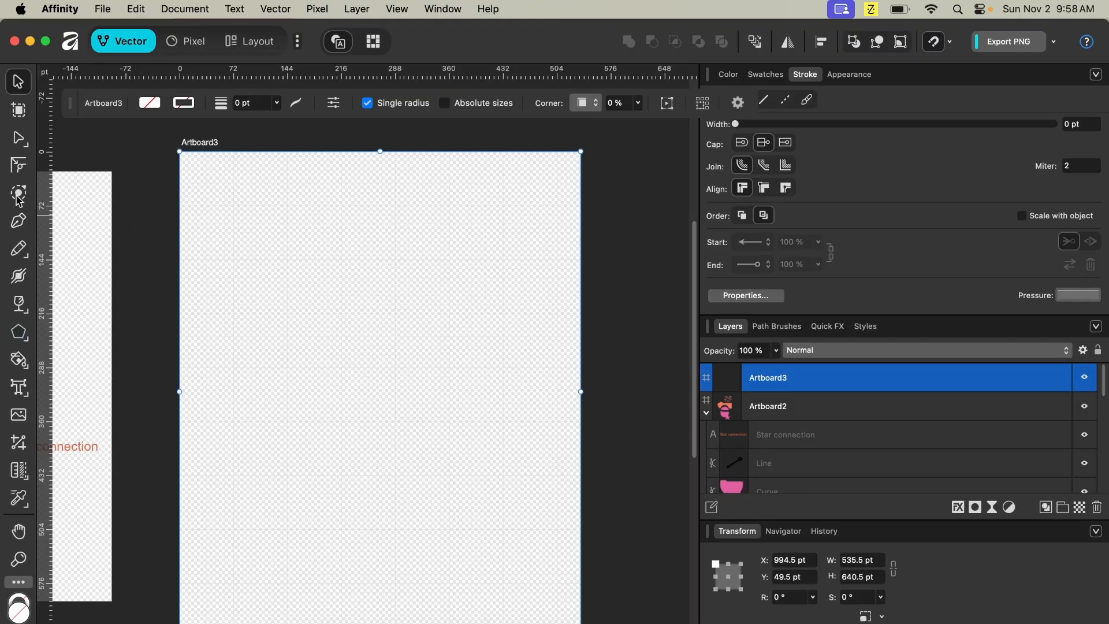
# - Start placing an image and browse to the DesignOfSteele folder in the file dialog
pyautogui.click(19, 425)
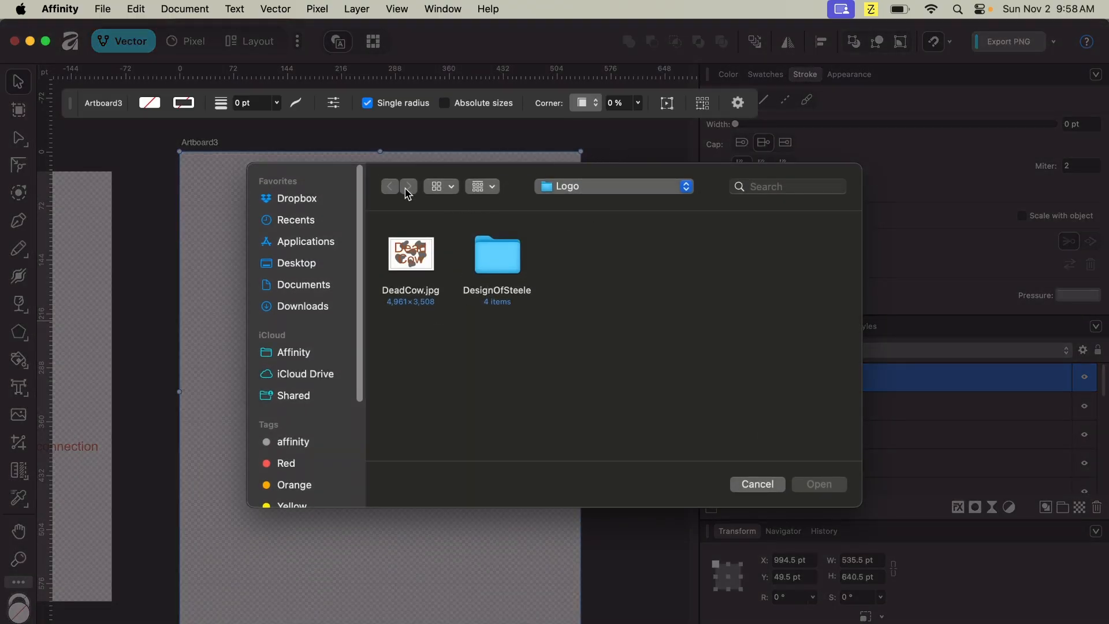
pyautogui.click(581, 189)
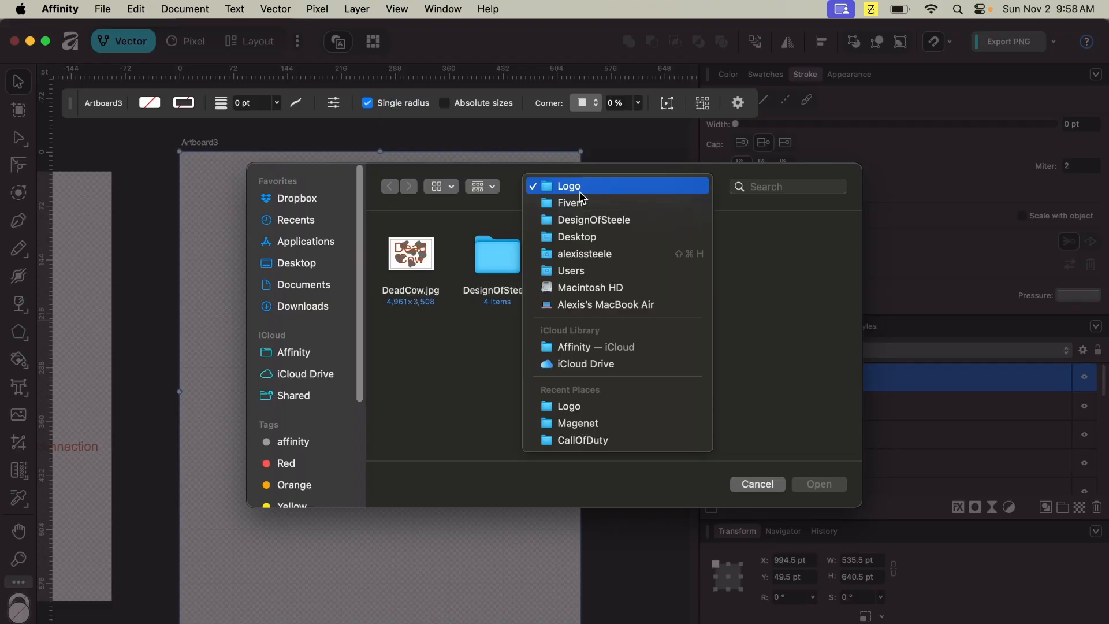
pyautogui.click(594, 220)
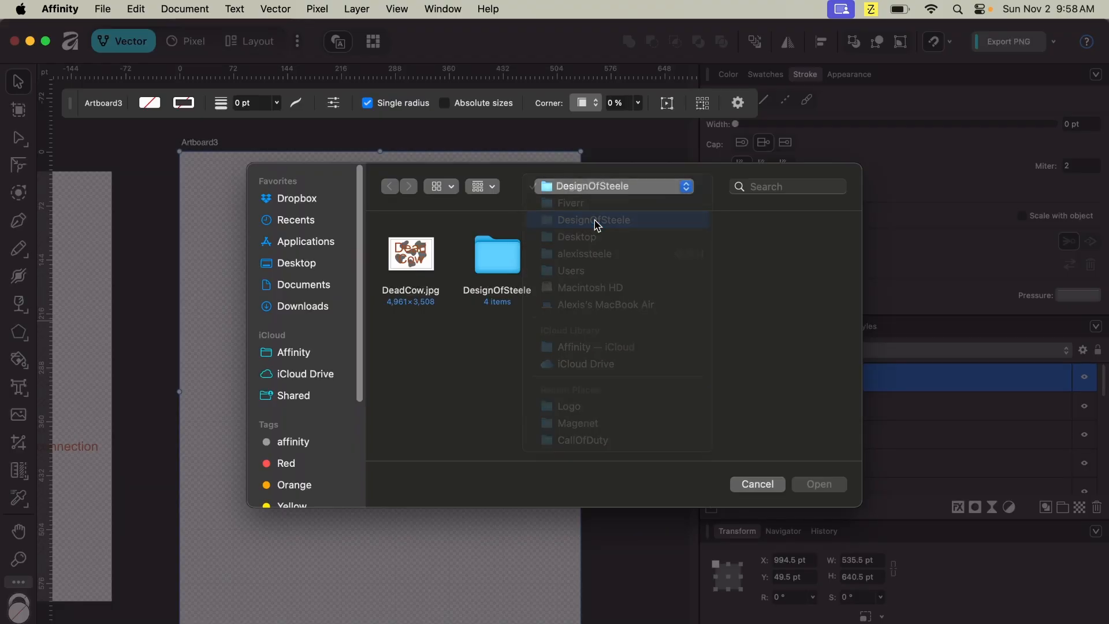
pyautogui.scroll(-8, 611, 252)
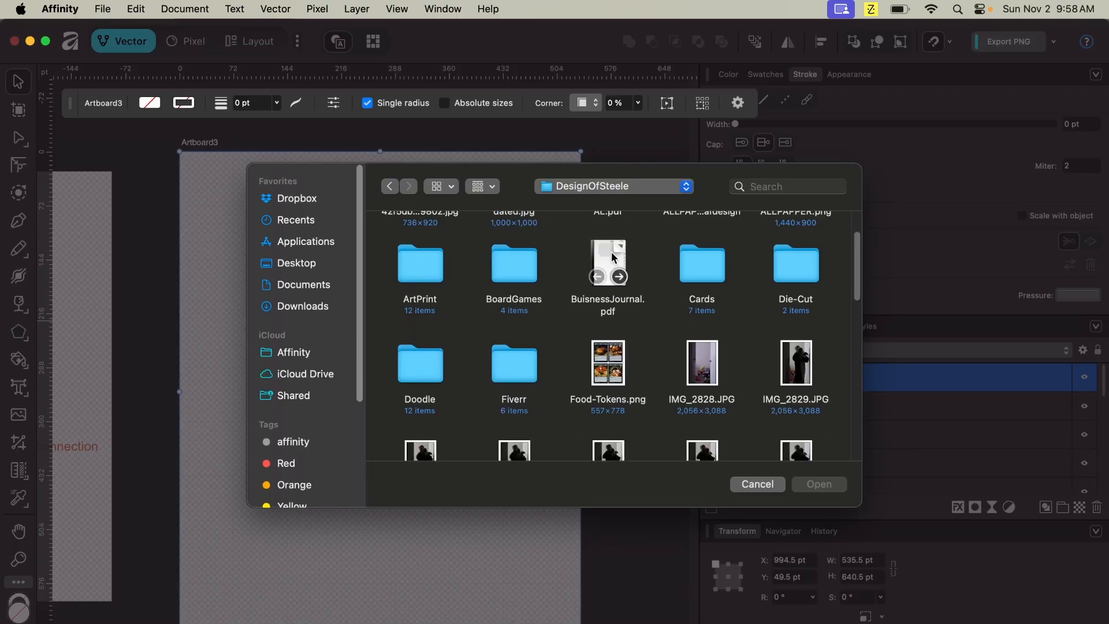
pyautogui.scroll(-10, 612, 256)
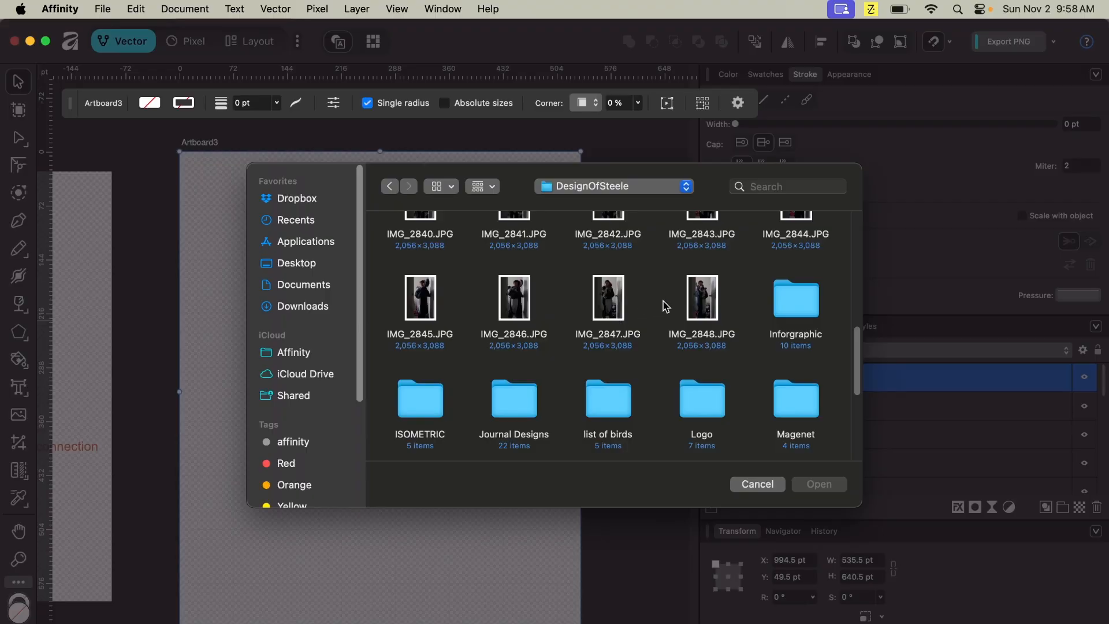
# - Preview the photos in the DesignOfSteele folder and open IMG_2839.JPG for placing
pyautogui.click(712, 304)
pyautogui.press('space')
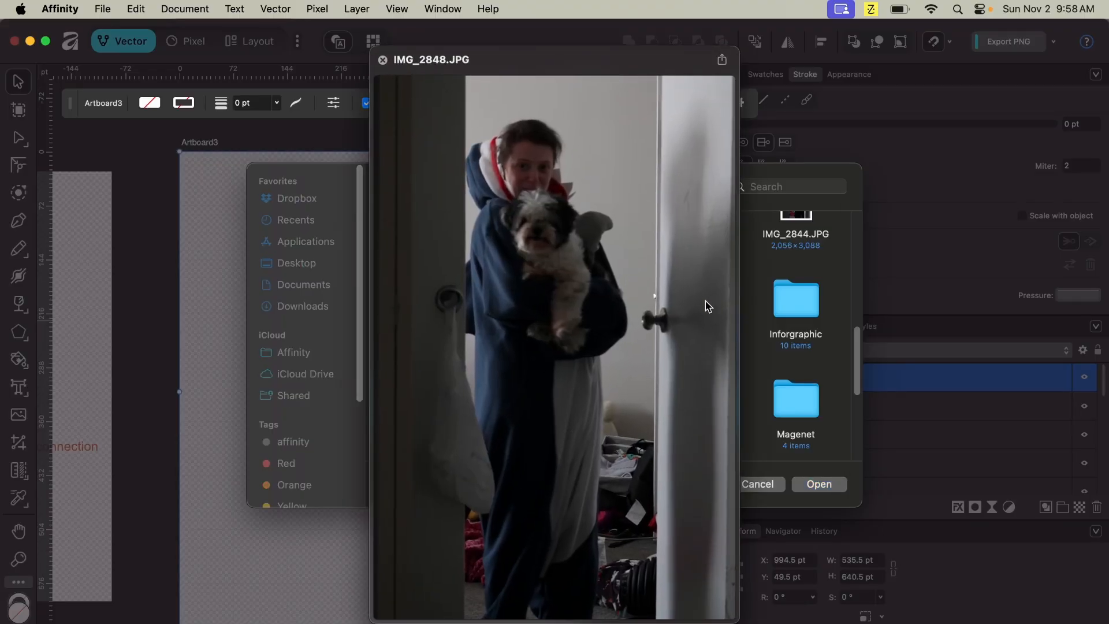
pyautogui.press('Left')
pyautogui.press('Left')
pyautogui.press('Left')
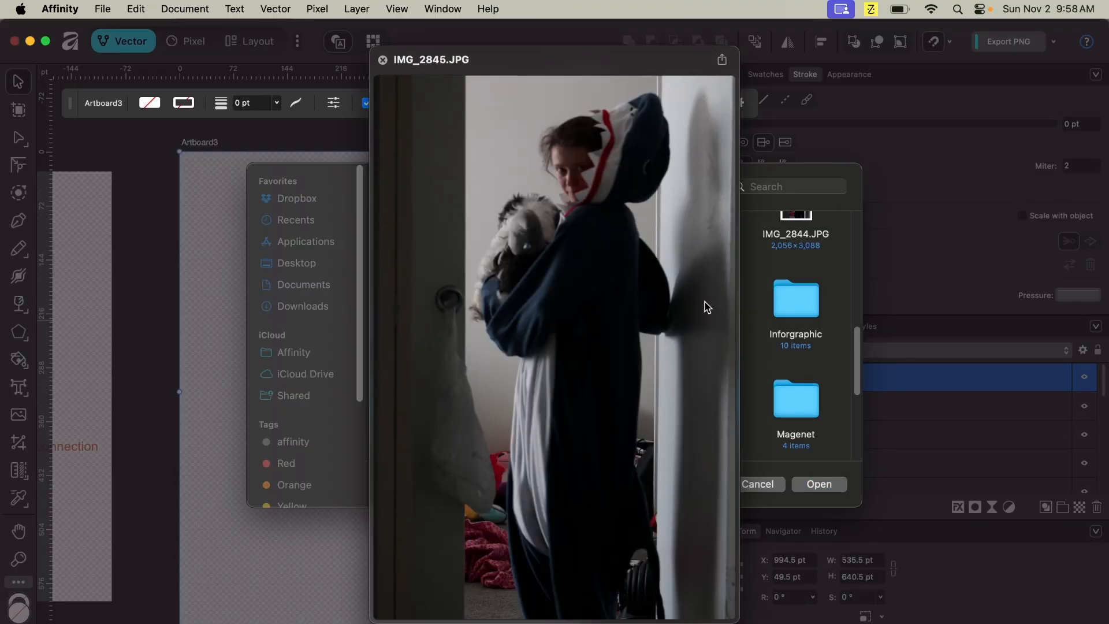
pyautogui.press('Right')
pyautogui.press('Right')
pyautogui.press('Right')
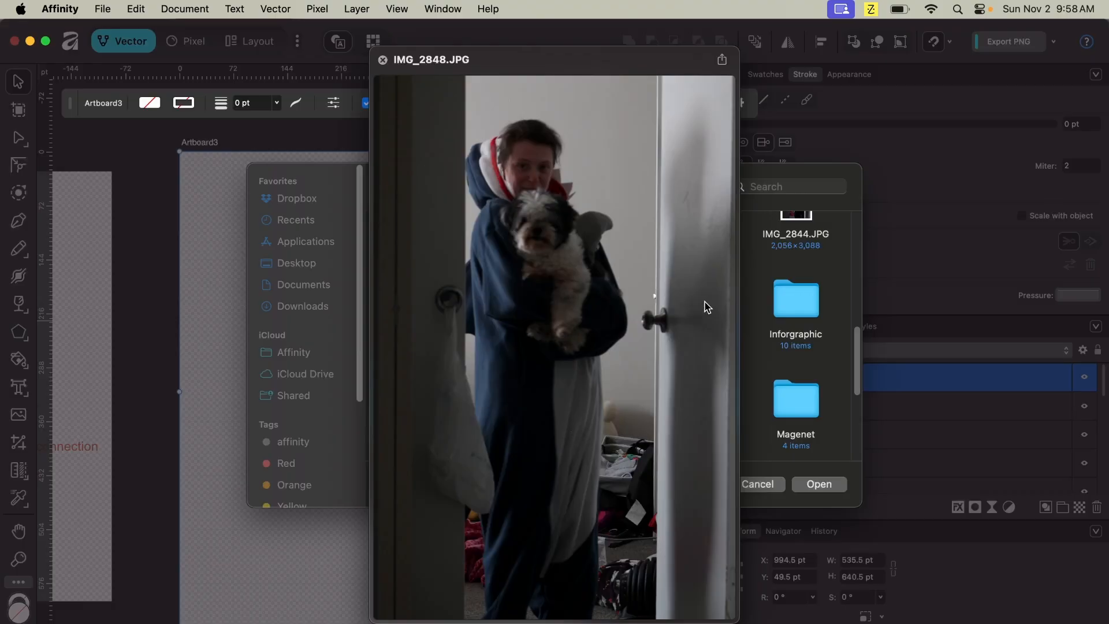
pyautogui.press('Left')
pyautogui.press('Left')
pyautogui.press('Left')
pyautogui.press('Left')
pyautogui.press('Left')
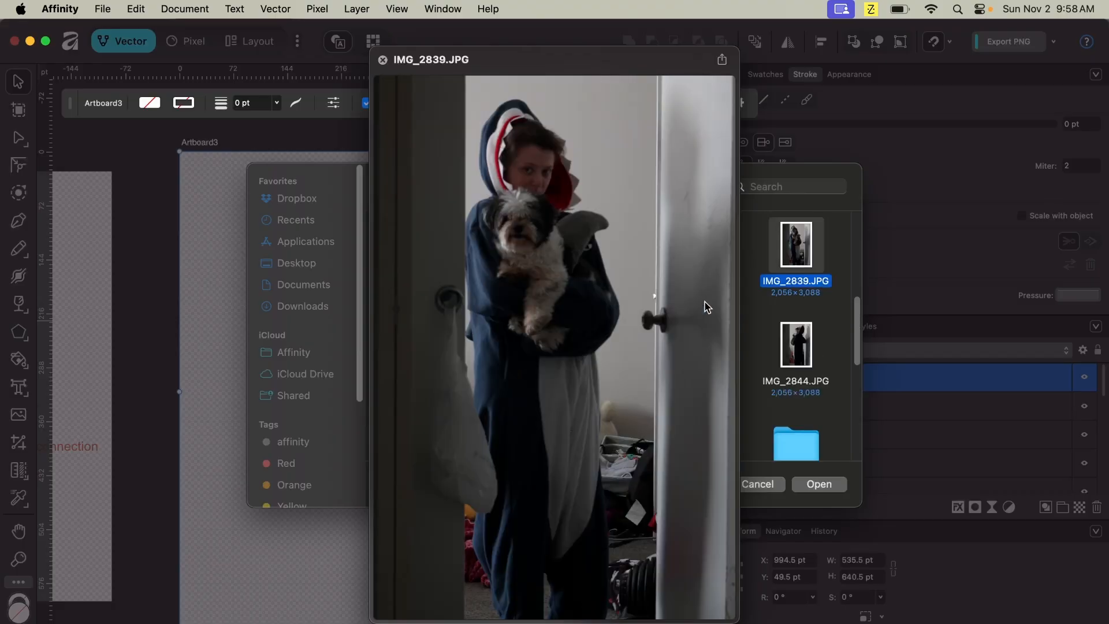
pyautogui.click(820, 484)
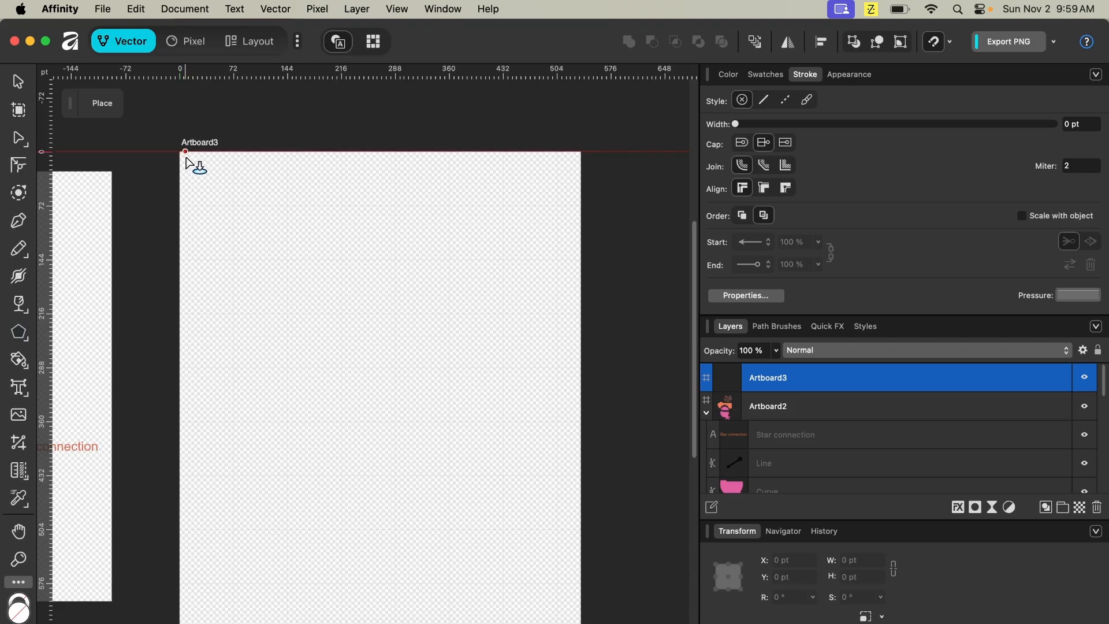
# - Place IMG_2839.JPG across Artboard3, about 426 × 640 pt
pyautogui.press('super+minus')
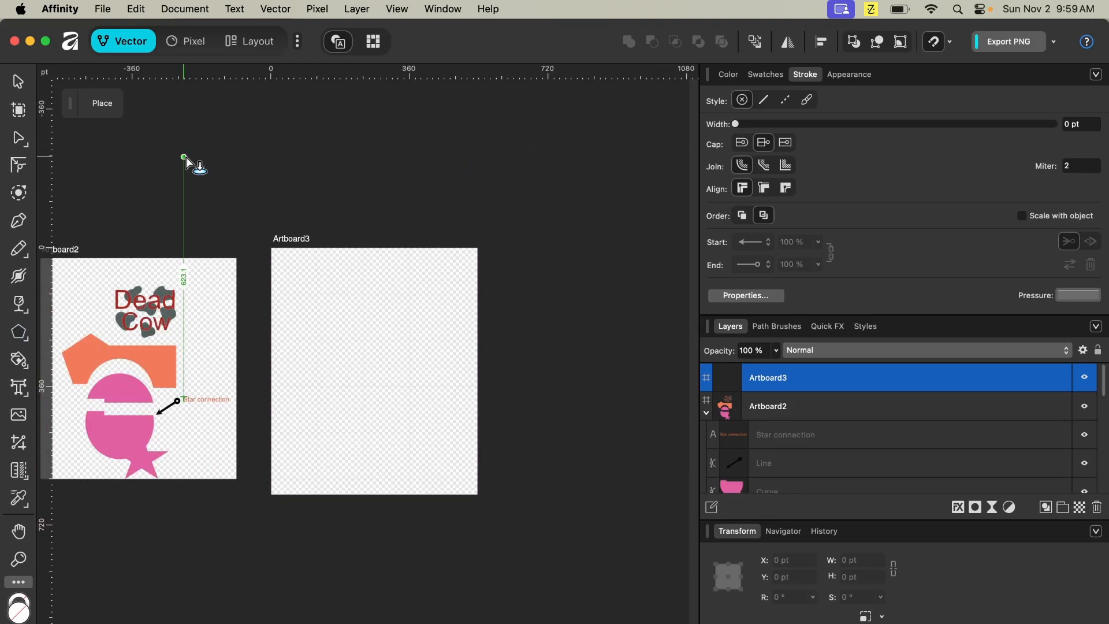
pyautogui.moveTo(222, 197); pyautogui.dragTo(508, 537)
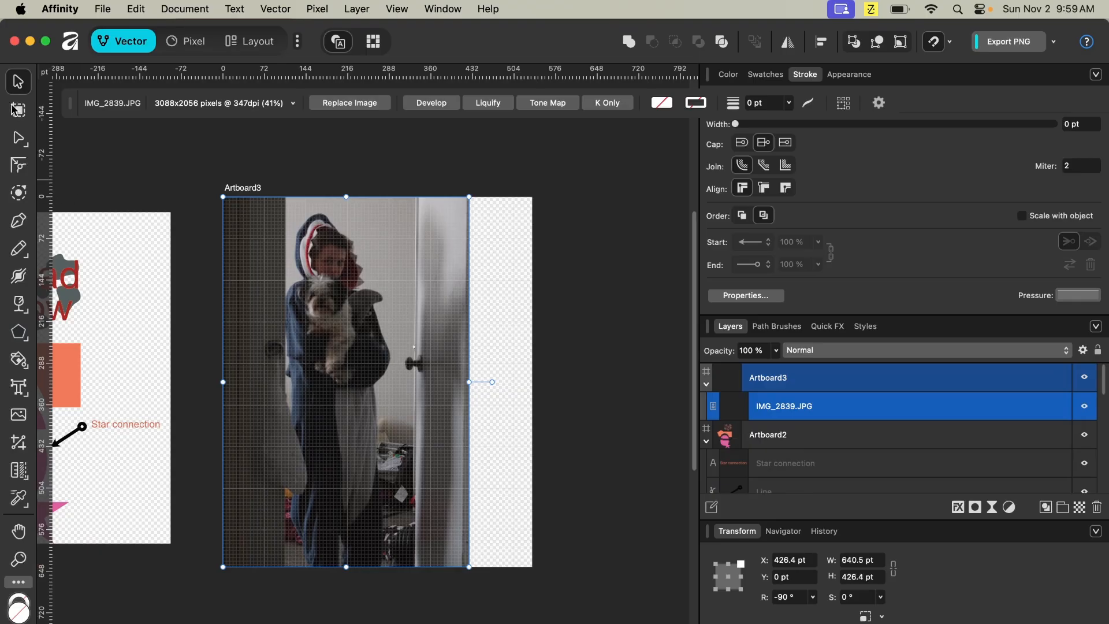
# - Try adding a new artboard beside Artboard3 with the Artboard tool, deleting each attempt
pyautogui.click(14, 109)
pyautogui.moveTo(532, 382); pyautogui.dragTo(501, 413)
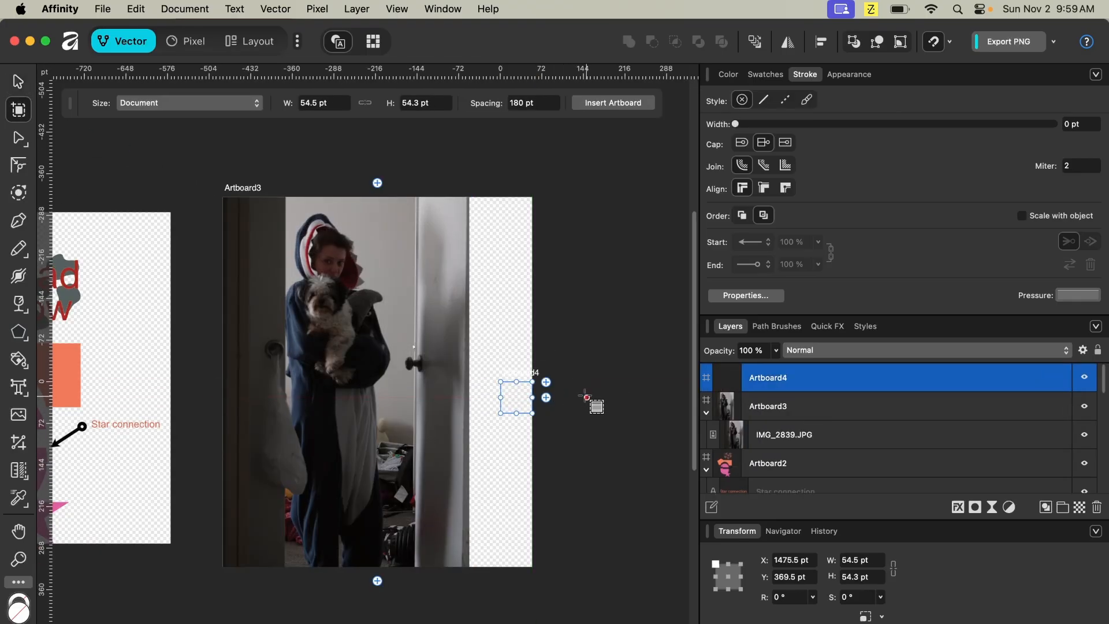
pyautogui.press('Delete')
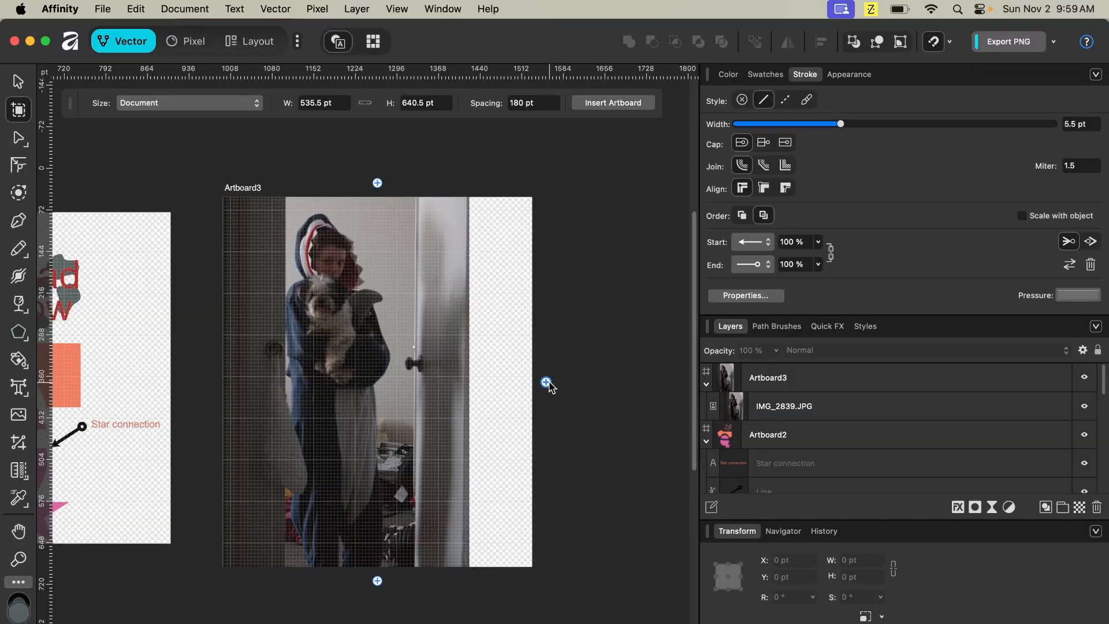
pyautogui.moveTo(546, 383); pyautogui.dragTo(522, 380)
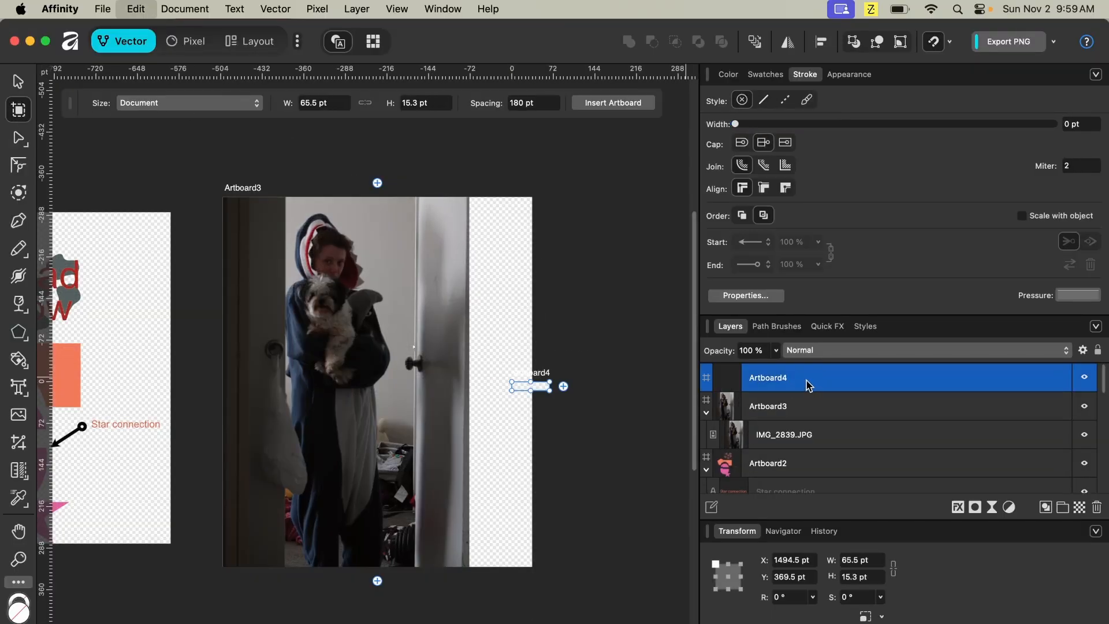
pyautogui.press('Delete')
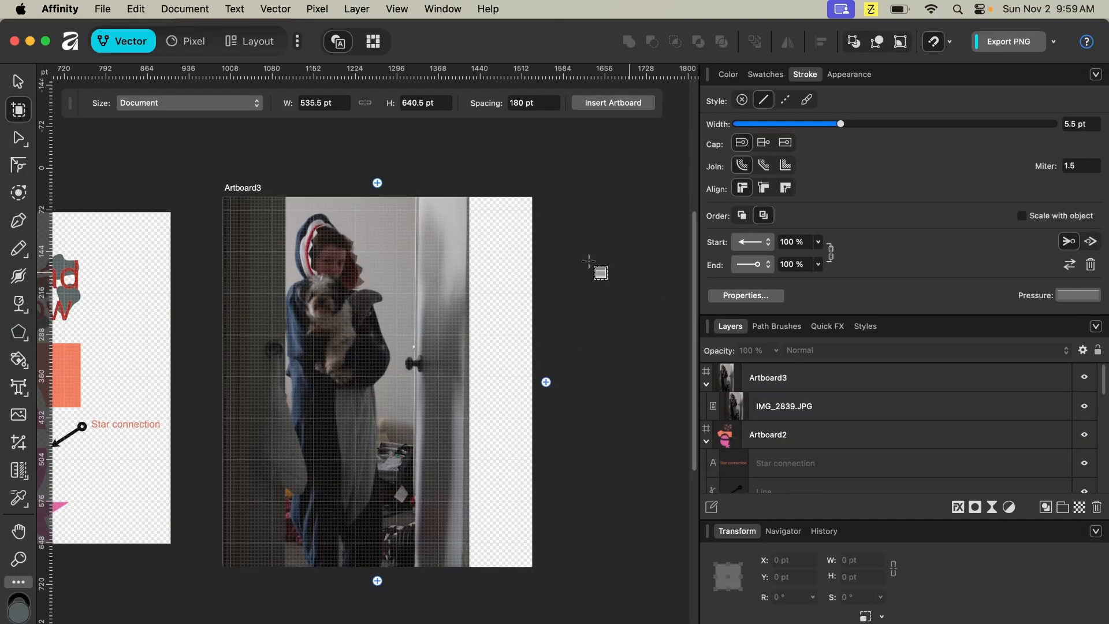
pyautogui.click(545, 383)
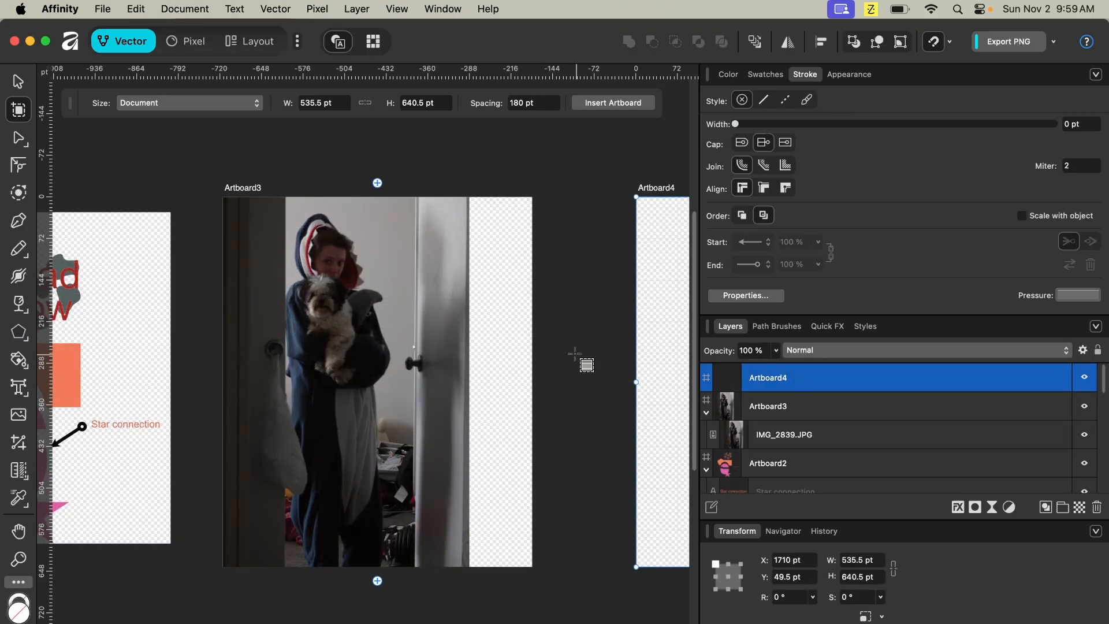
pyautogui.press('Delete')
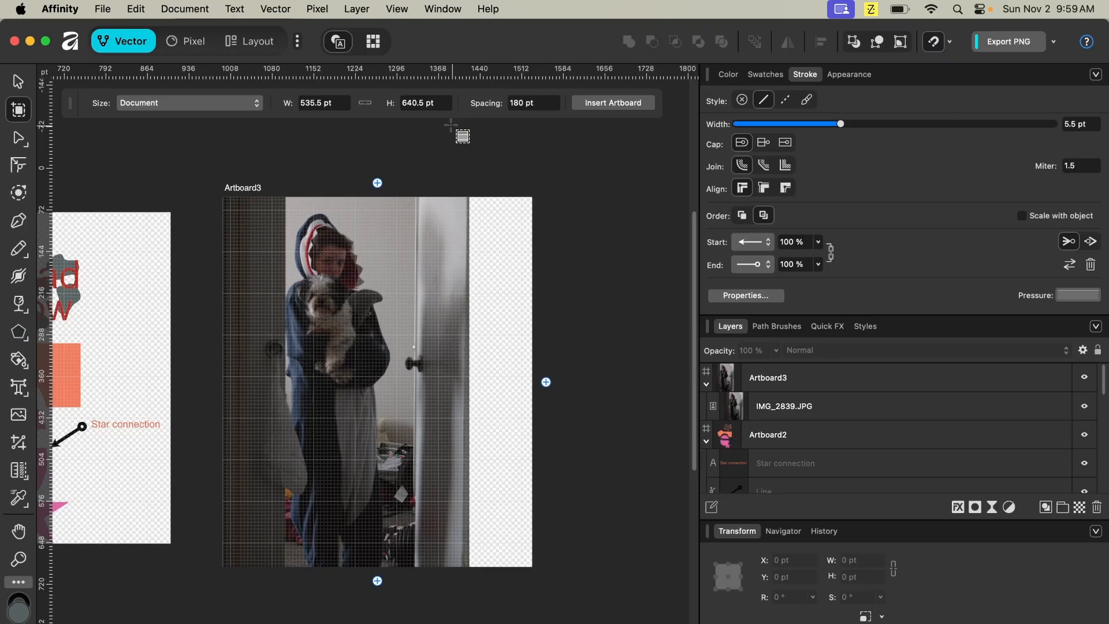
# - Set the Artboard tool's width to 536 pt
pyautogui.click(322, 107)
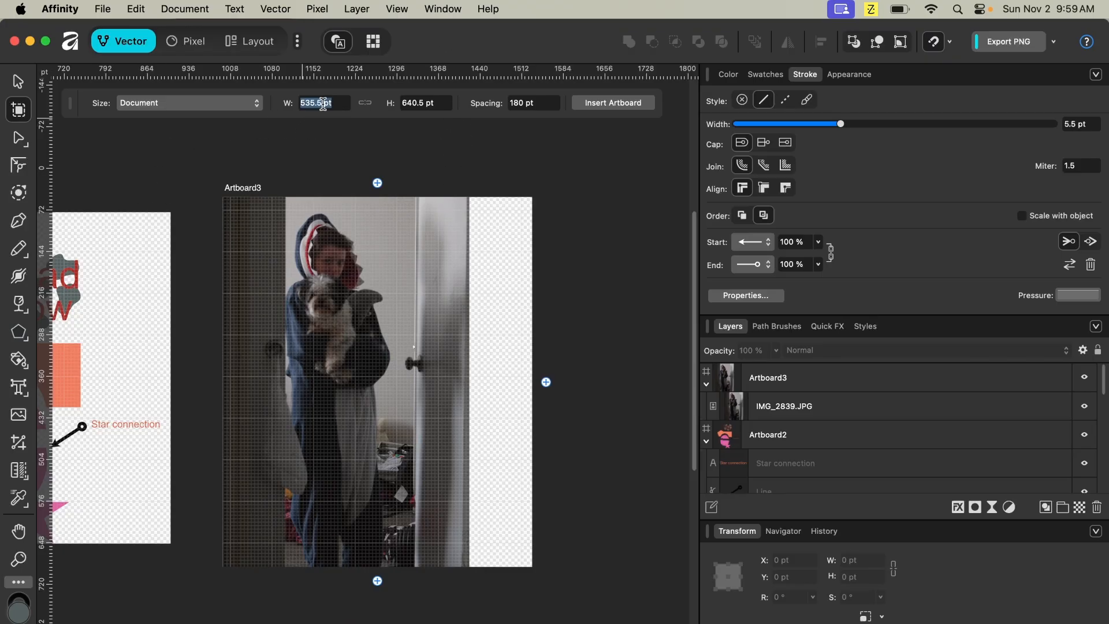
pyautogui.click(18, 81)
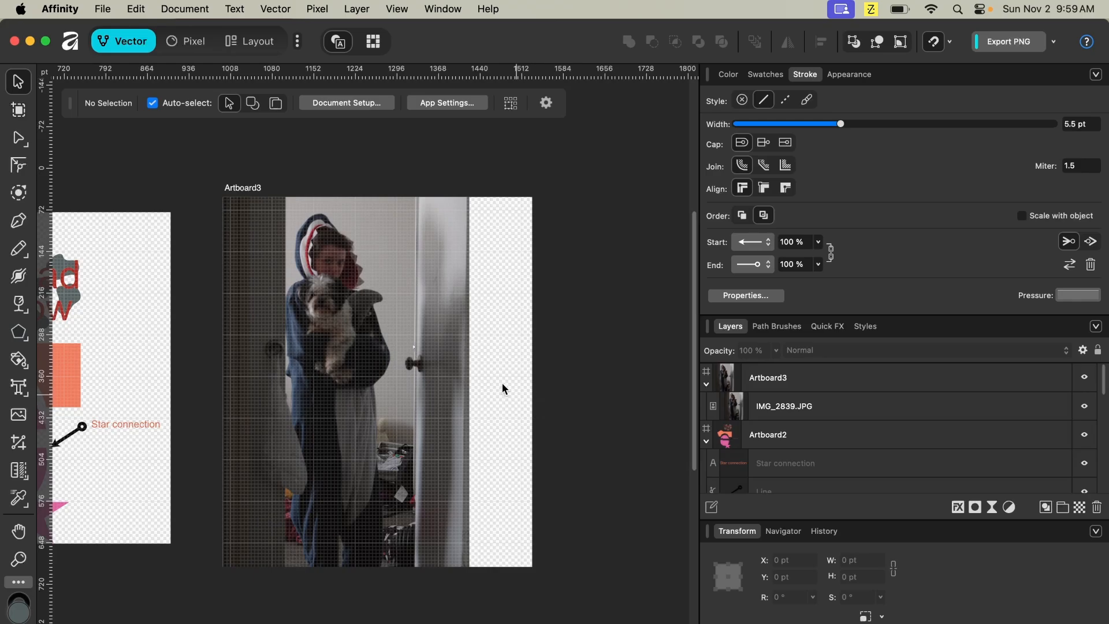
pyautogui.click(9, 112)
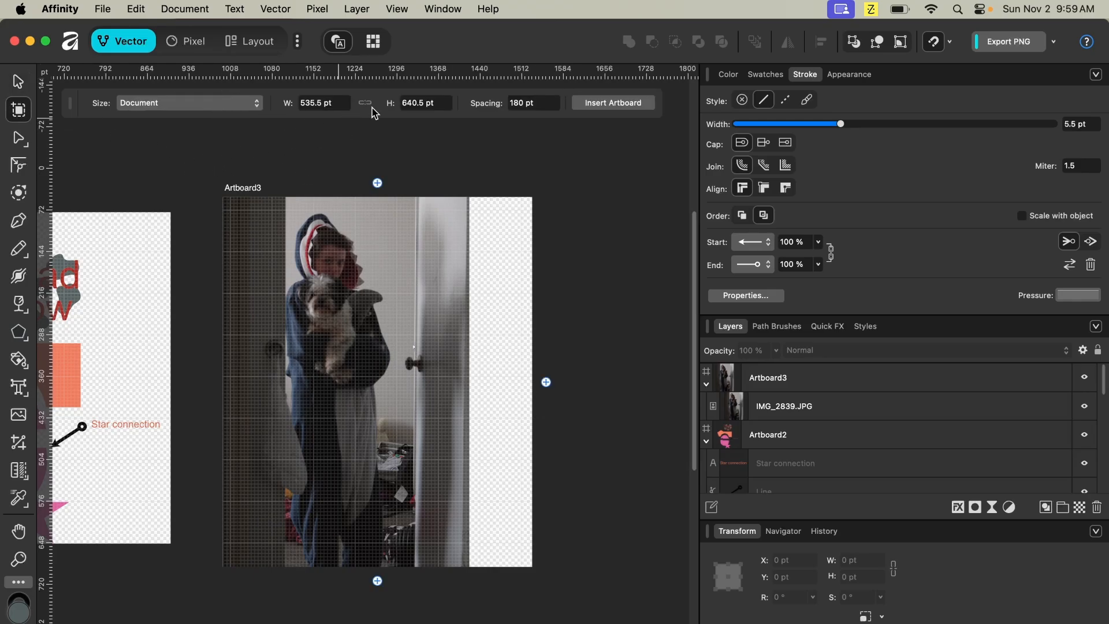
pyautogui.click(330, 104)
pyautogui.write('536')
pyautogui.press('Return')
pyautogui.press('Down')
pyautogui.press('Down')
pyautogui.press('Down')
pyautogui.press('Down')
pyautogui.press('Down')
pyautogui.press('Down')
pyautogui.press('Down')
pyautogui.press('Down')
pyautogui.press('Down')
pyautogui.press('Down')
pyautogui.press('Down')
pyautogui.press('Down')
pyautogui.press('Down')
pyautogui.press('Down')
pyautogui.press('Down')
pyautogui.press('Down')
pyautogui.press('Down')
pyautogui.press('Down')
pyautogui.press('Down')
pyautogui.press('Down')
pyautogui.press('Down')
pyautogui.press('Down')
pyautogui.click(17, 83)
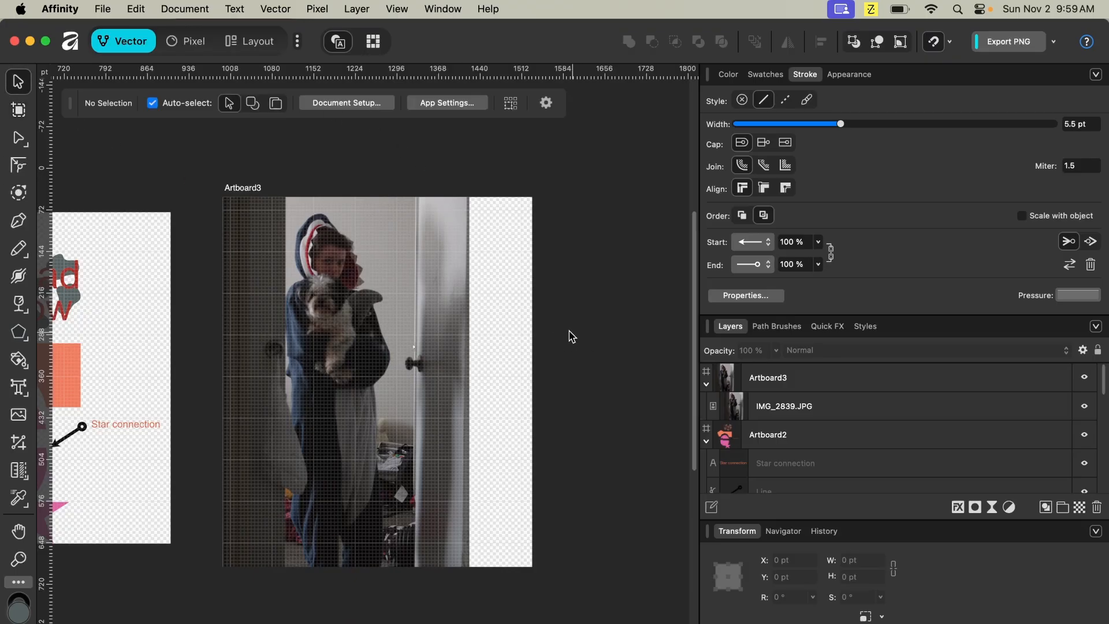
# - Switch to the Pixel persona and collapse Artboard2's layers
pyautogui.click(374, 41)
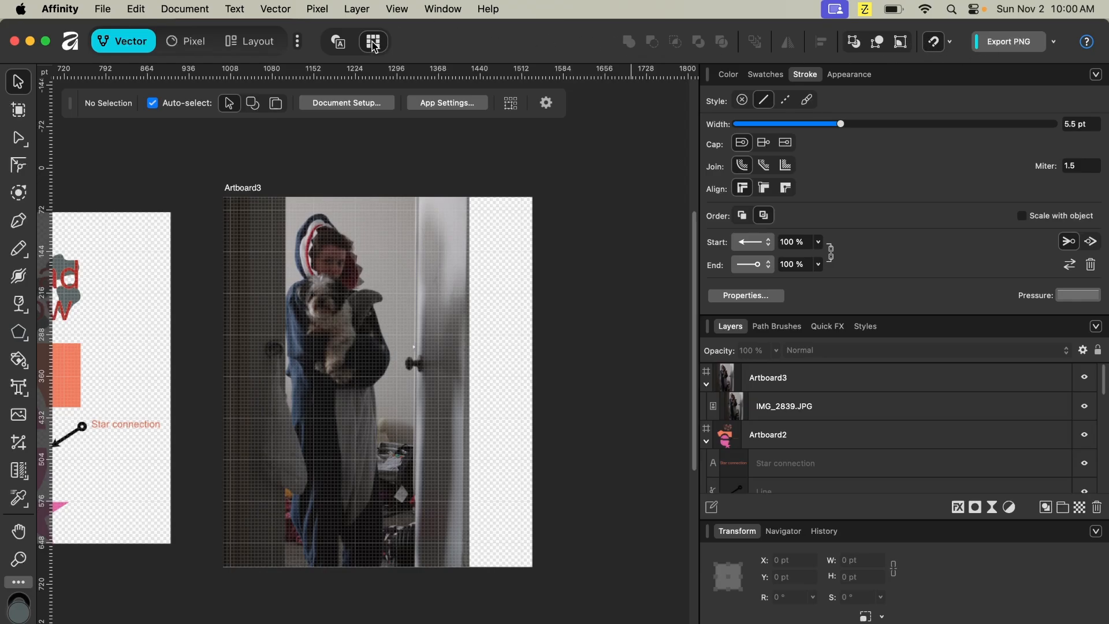
pyautogui.scroll(8, 459, 333)
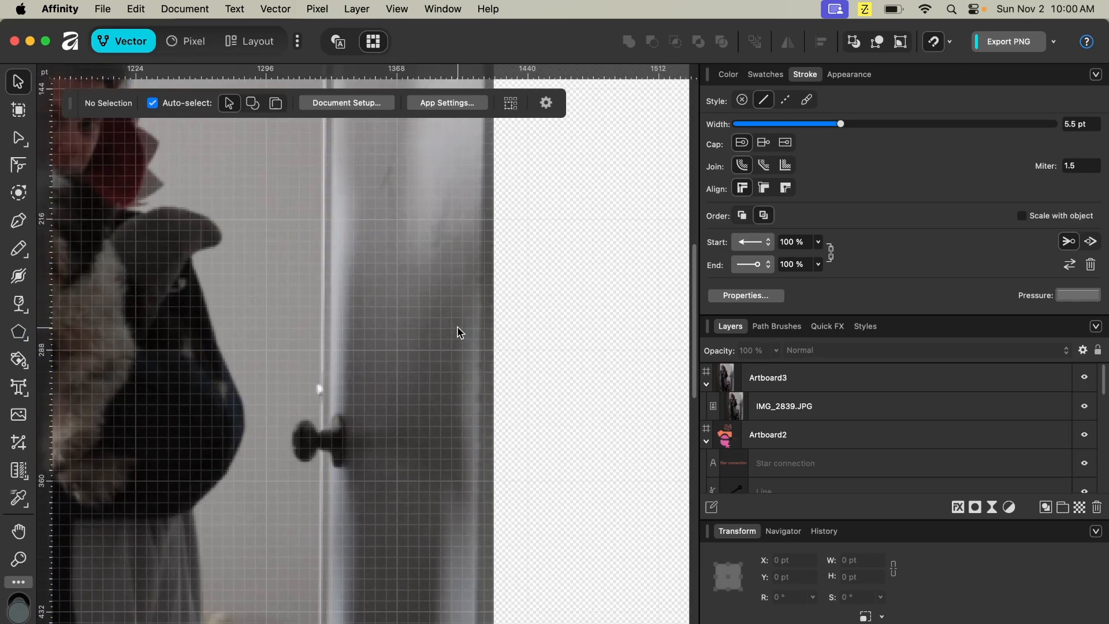
pyautogui.scroll(3, 458, 333)
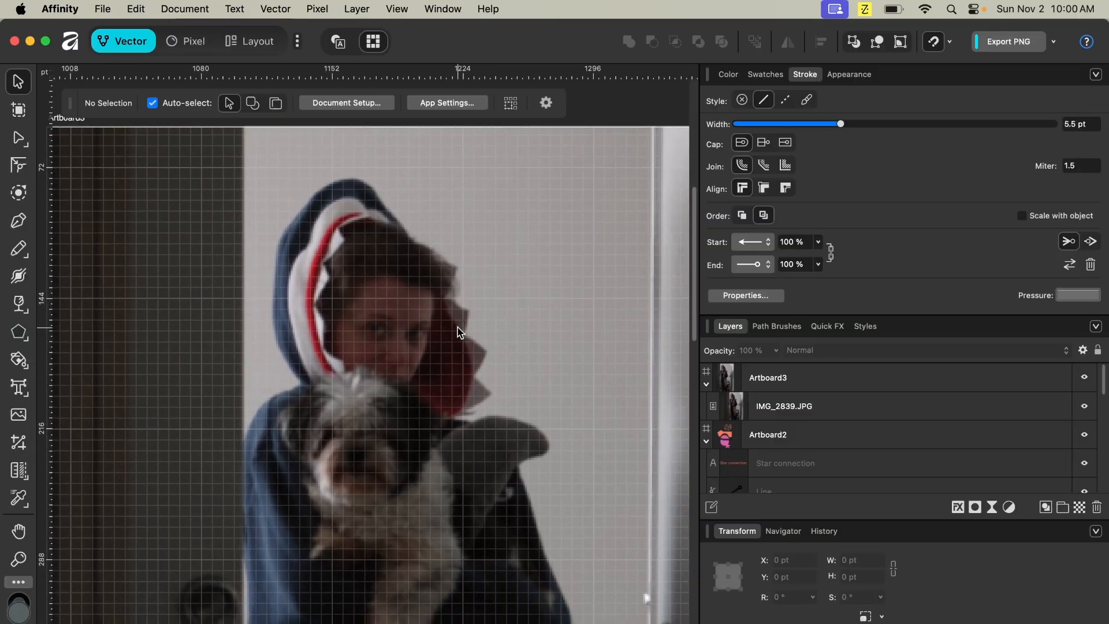
pyautogui.scroll(2, 458, 333)
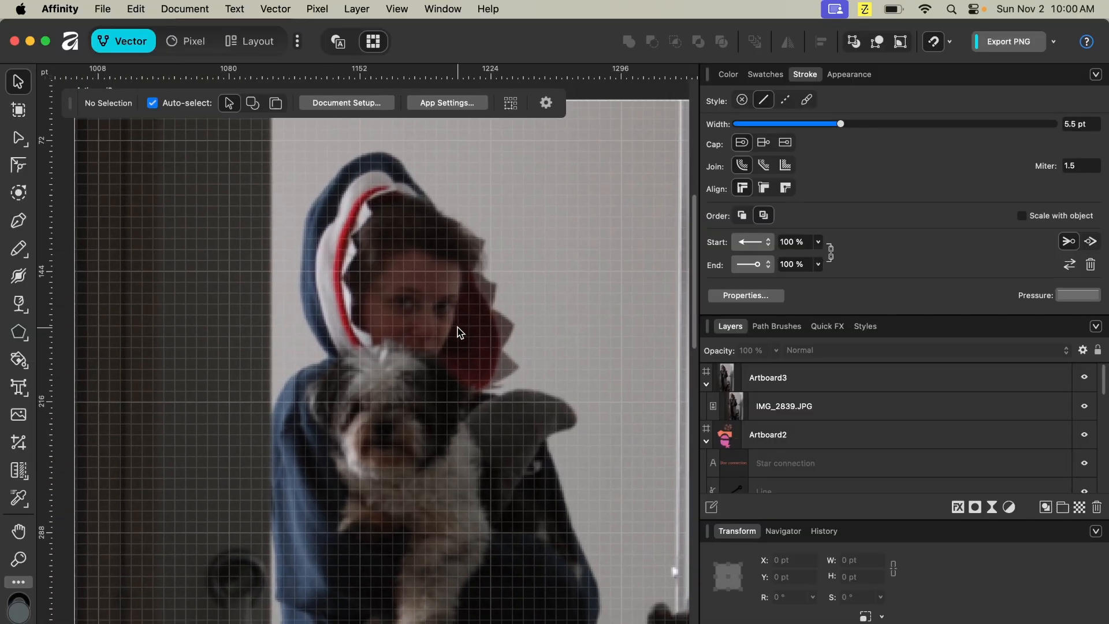
pyautogui.click(195, 41)
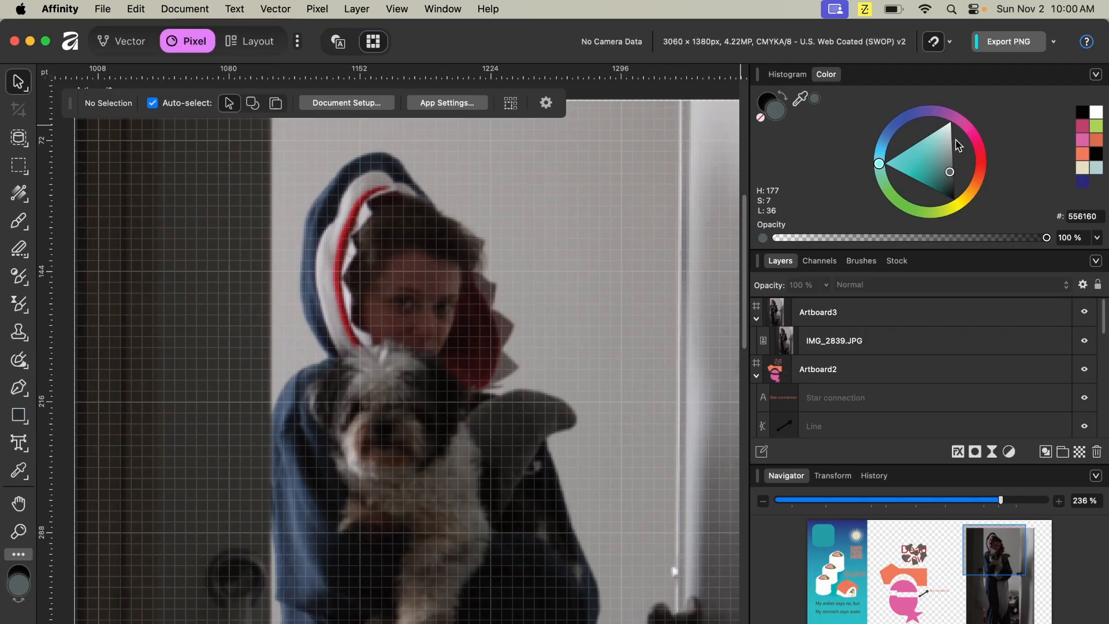
pyautogui.click(757, 375)
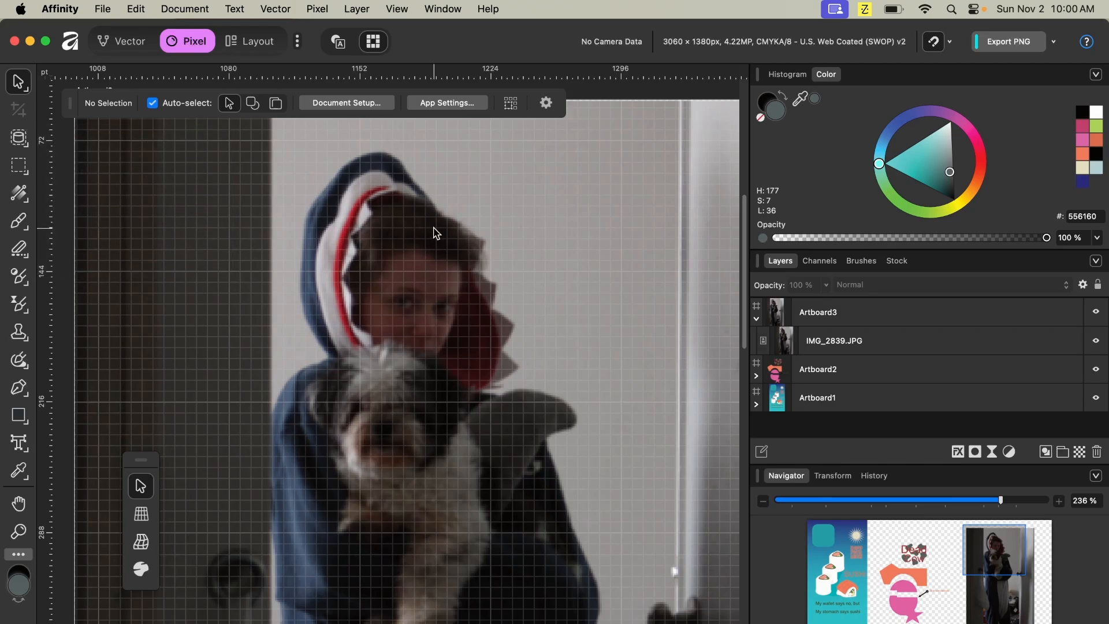
pyautogui.scroll(-5, 435, 232)
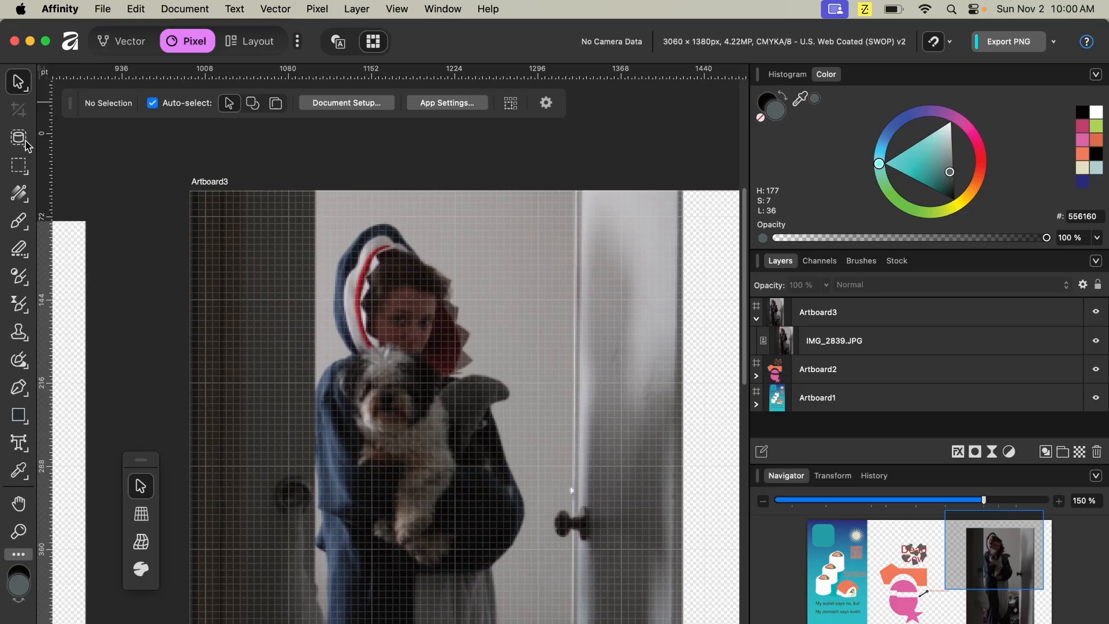
# - Open the app Settings and review the Machine Learning Models page, then close it
pyautogui.click(103, 11)
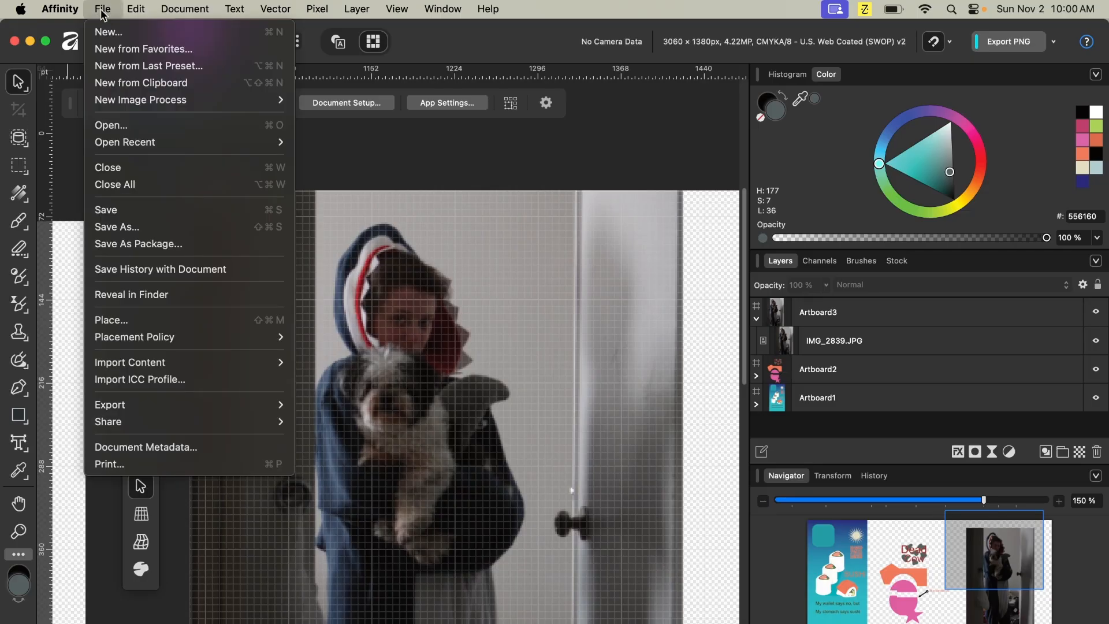
pyautogui.moveTo(60, 9)
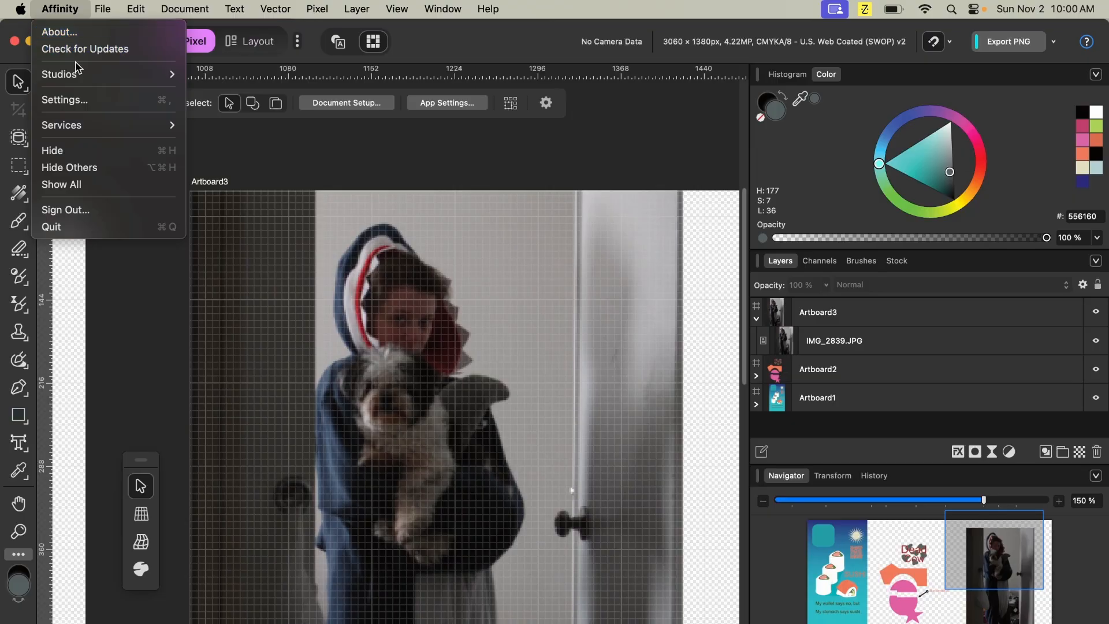
pyautogui.click(85, 101)
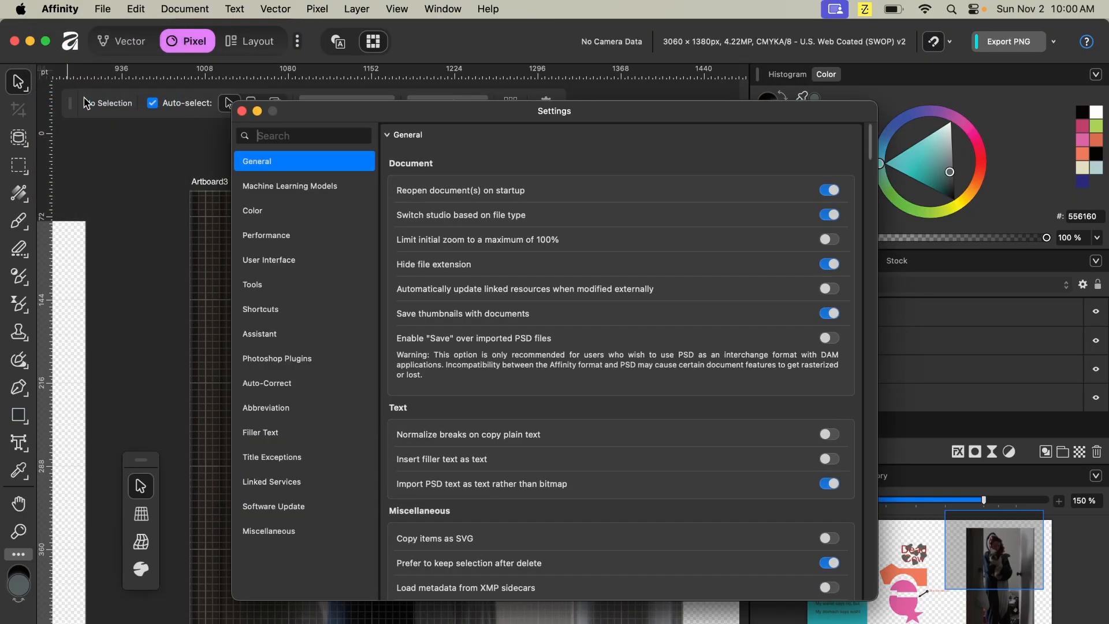
pyautogui.click(332, 191)
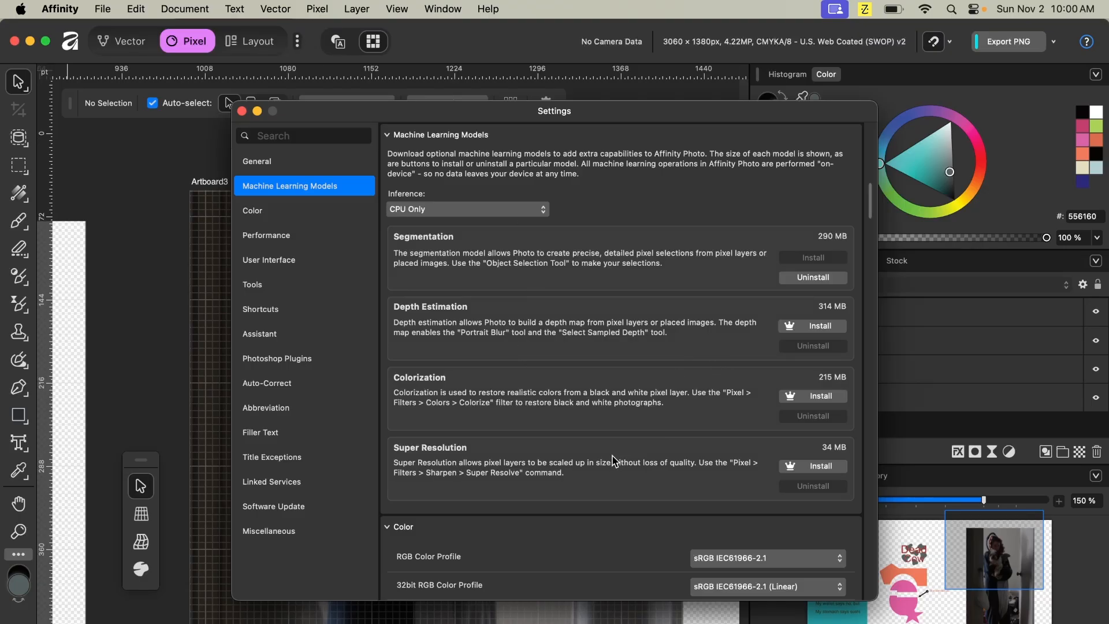
pyautogui.click(242, 112)
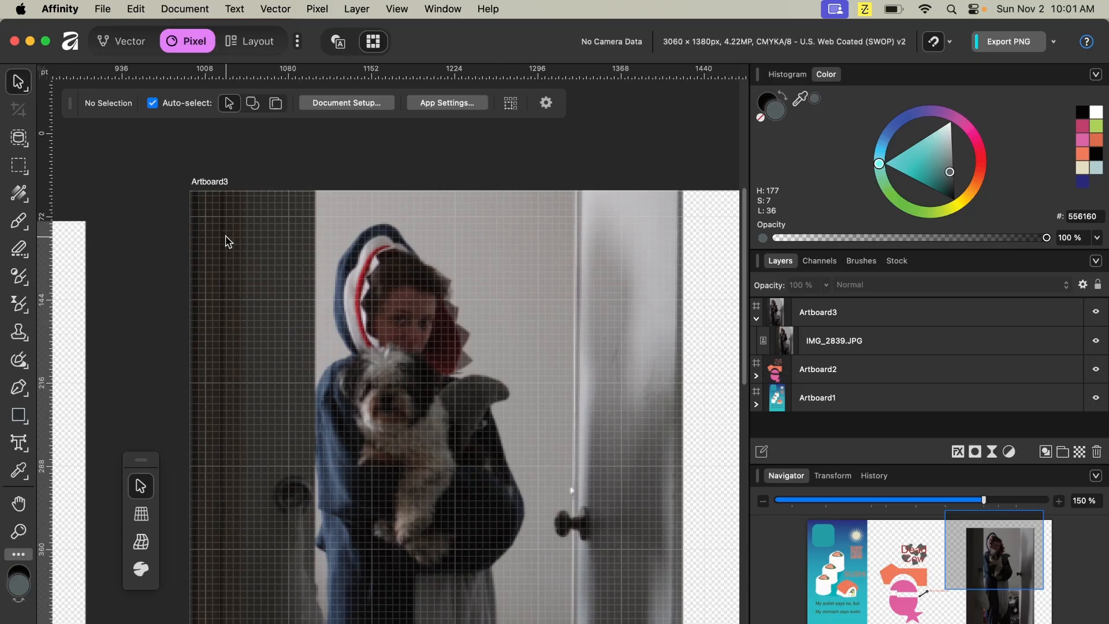
# - Select the person and door in the photo with the Object Selection tool, copy them to a new layer, and hide the original
pyautogui.click(19, 138)
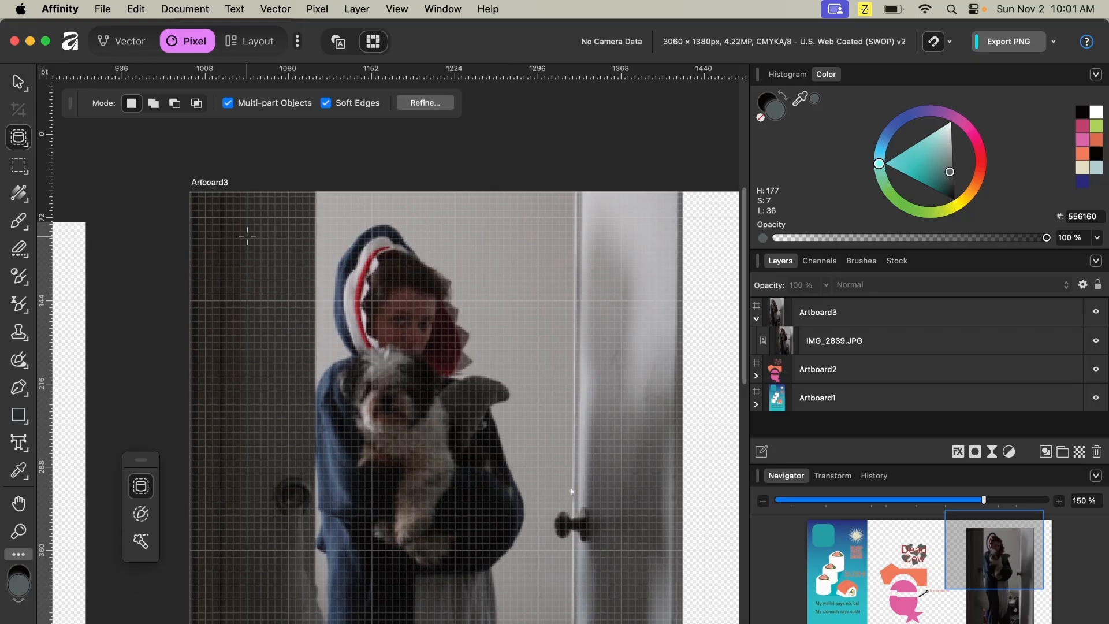
pyautogui.click(790, 342)
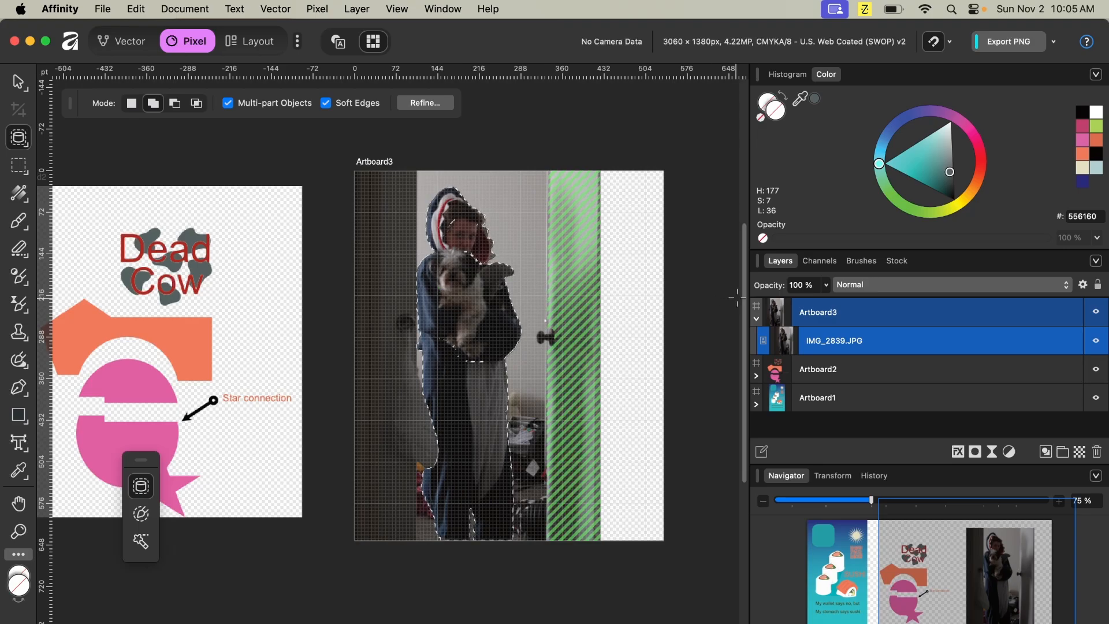
pyautogui.click(548, 287)
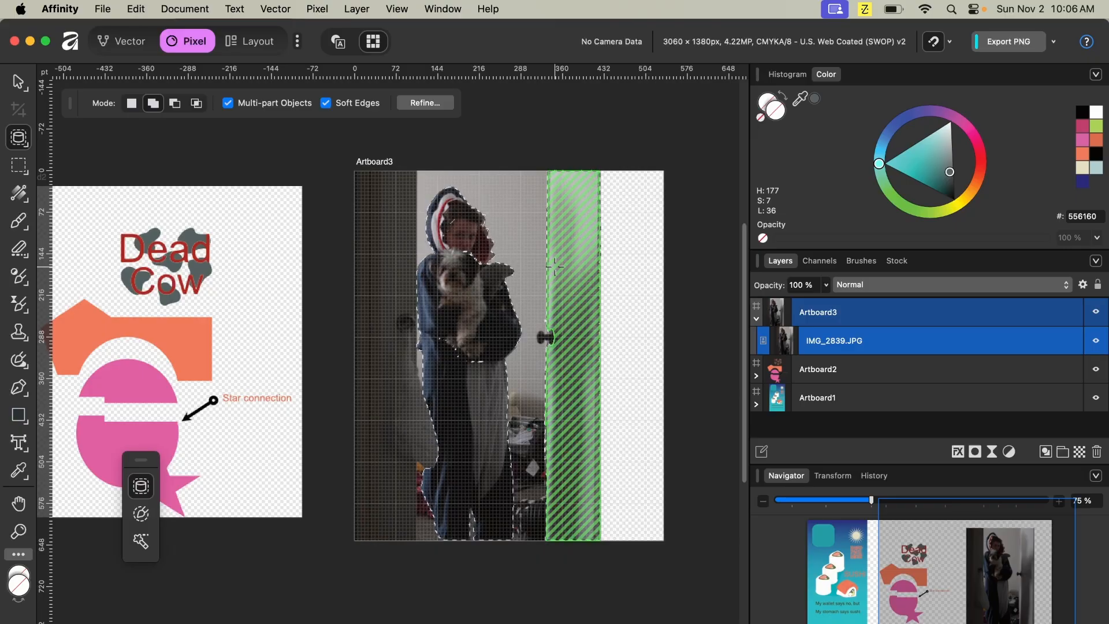
pyautogui.press('super+j')
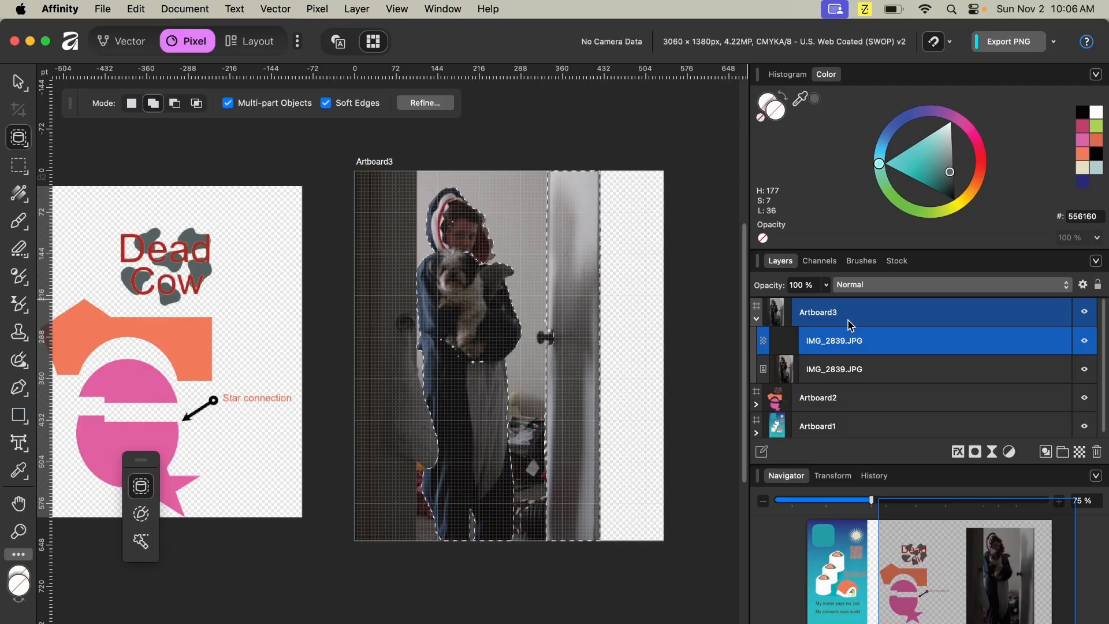
pyautogui.click(1086, 370)
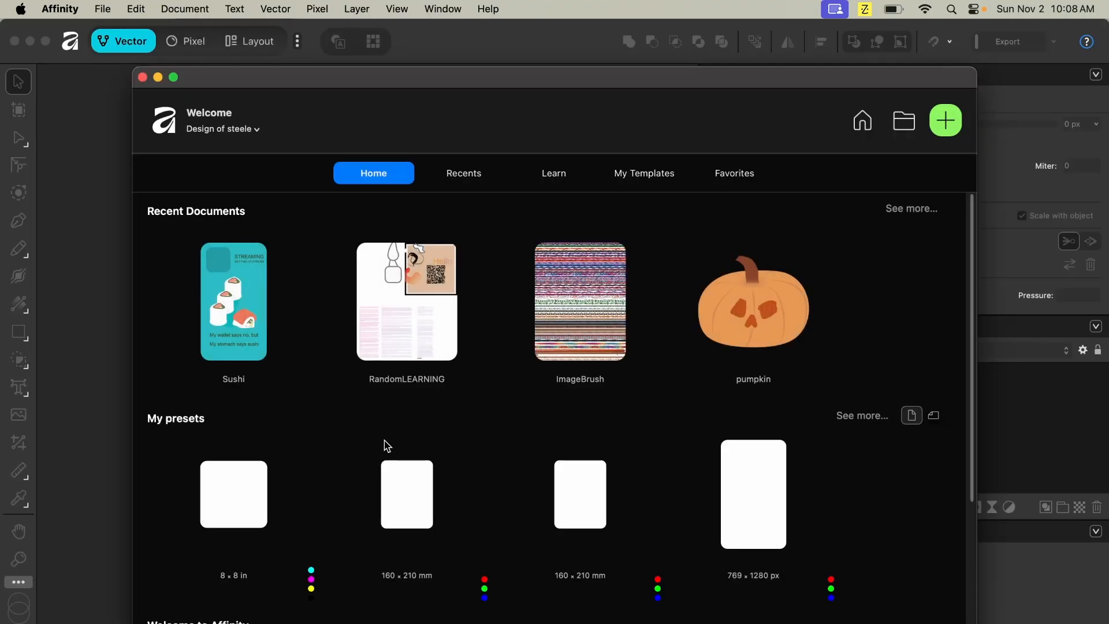
# - Reopen the Sushi document from its recovery file and expand Artboard3's layers
pyautogui.click(239, 313)
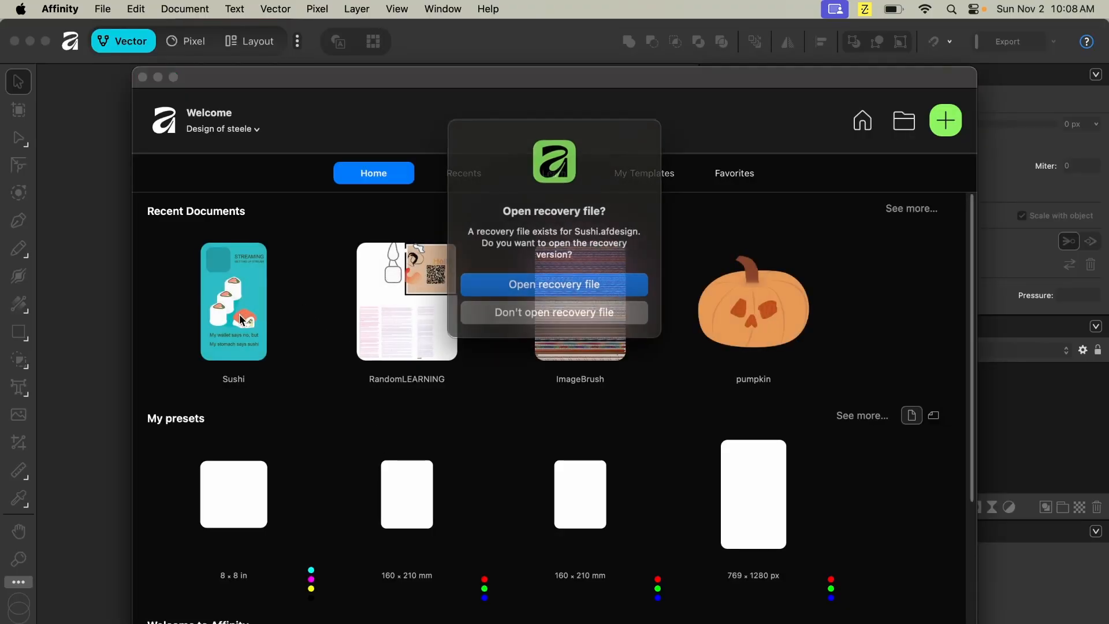
pyautogui.click(614, 292)
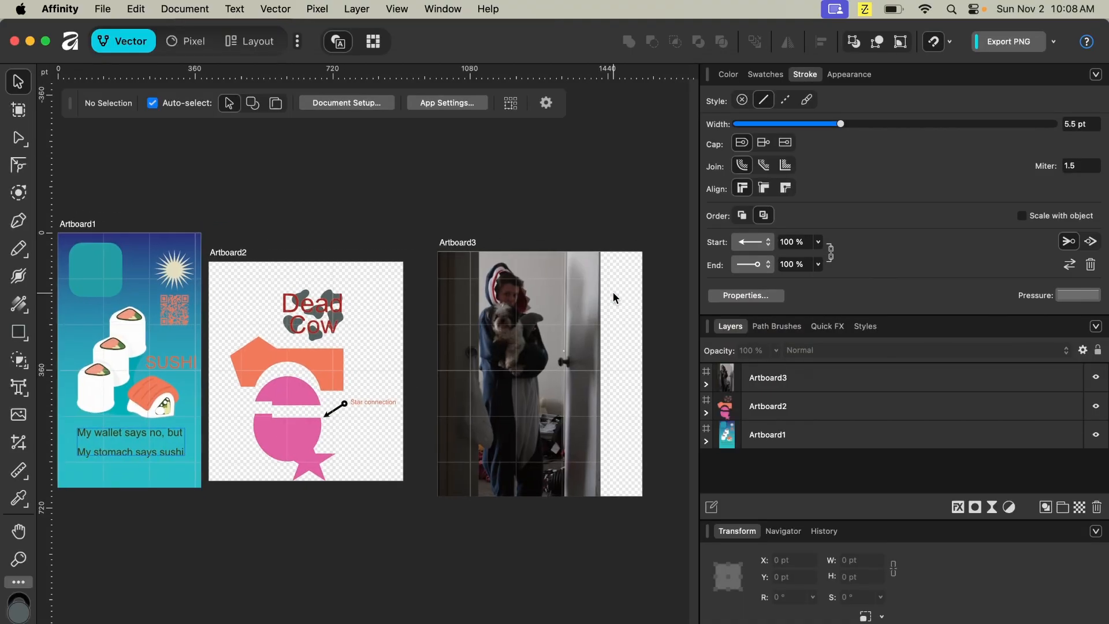
pyautogui.click(706, 384)
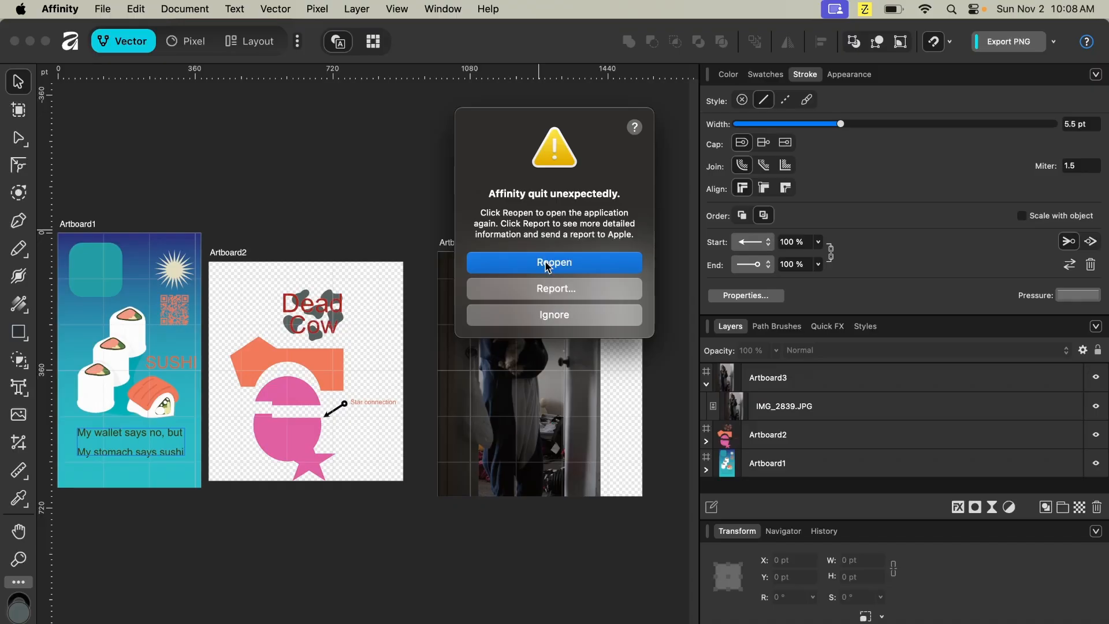
pyautogui.click(548, 263)
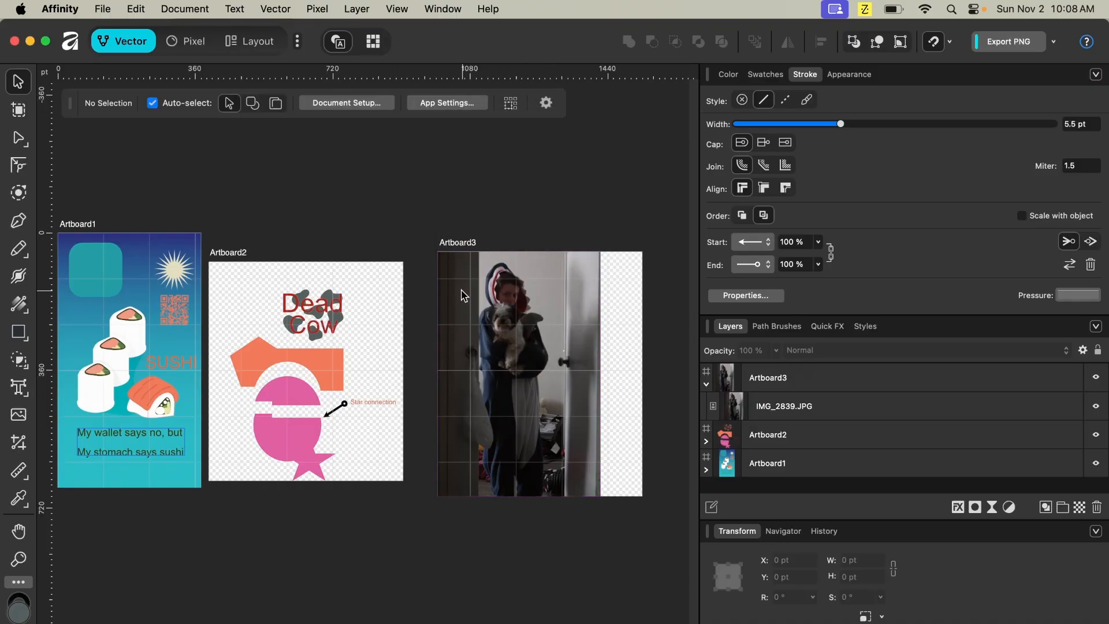
# - Select the photo, switch to the Pixel persona's Selection Brush tool, and brush a selection over the person and dog
pyautogui.click(809, 407)
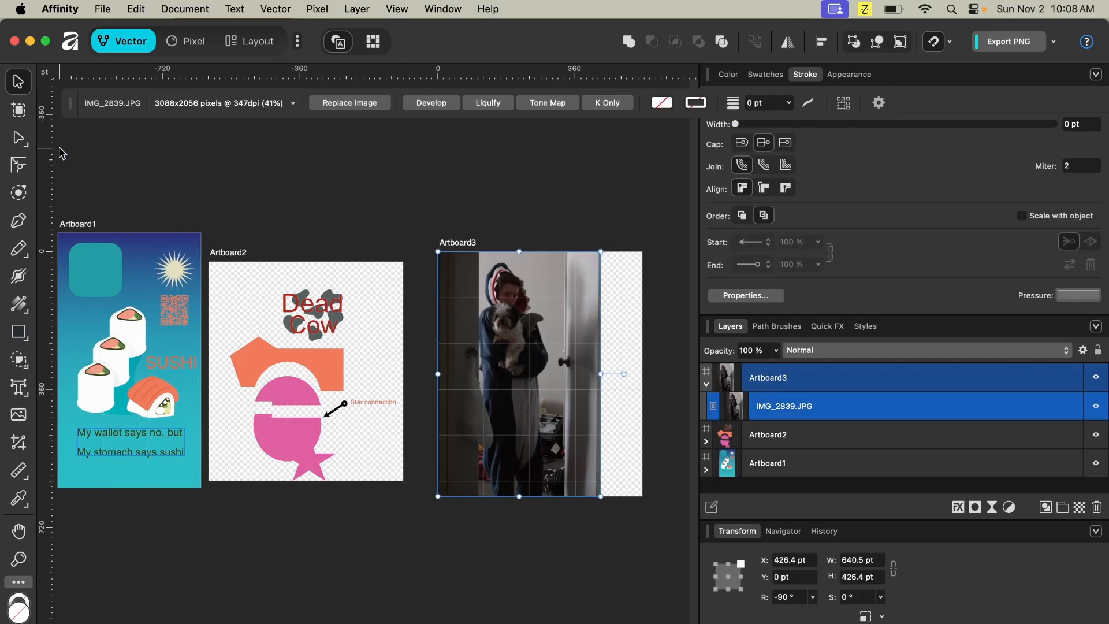
pyautogui.click(179, 41)
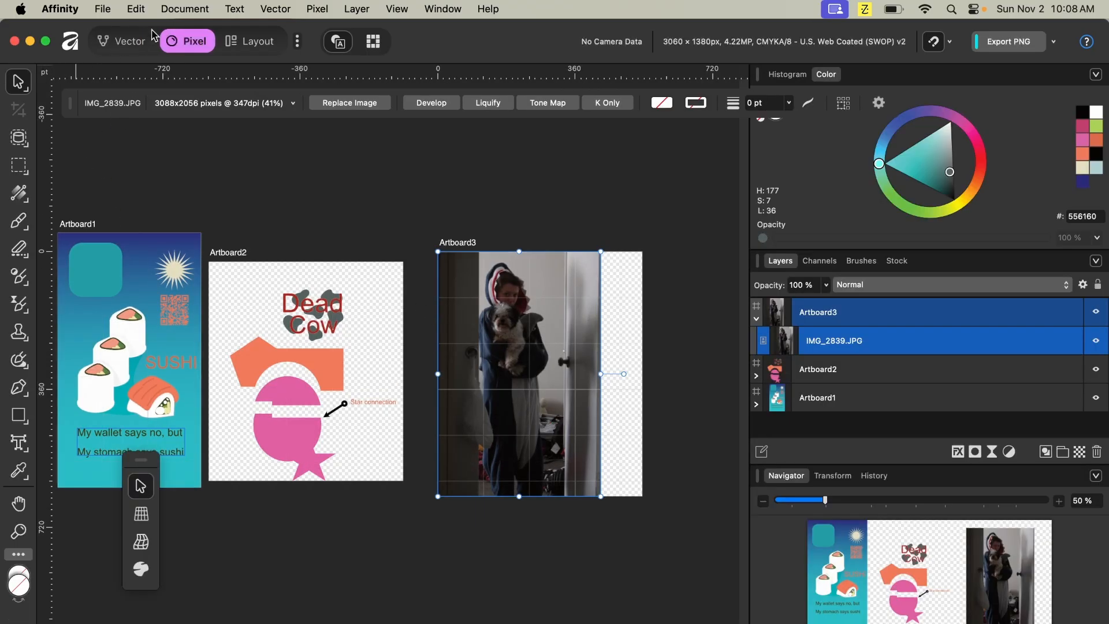
pyautogui.click(19, 138)
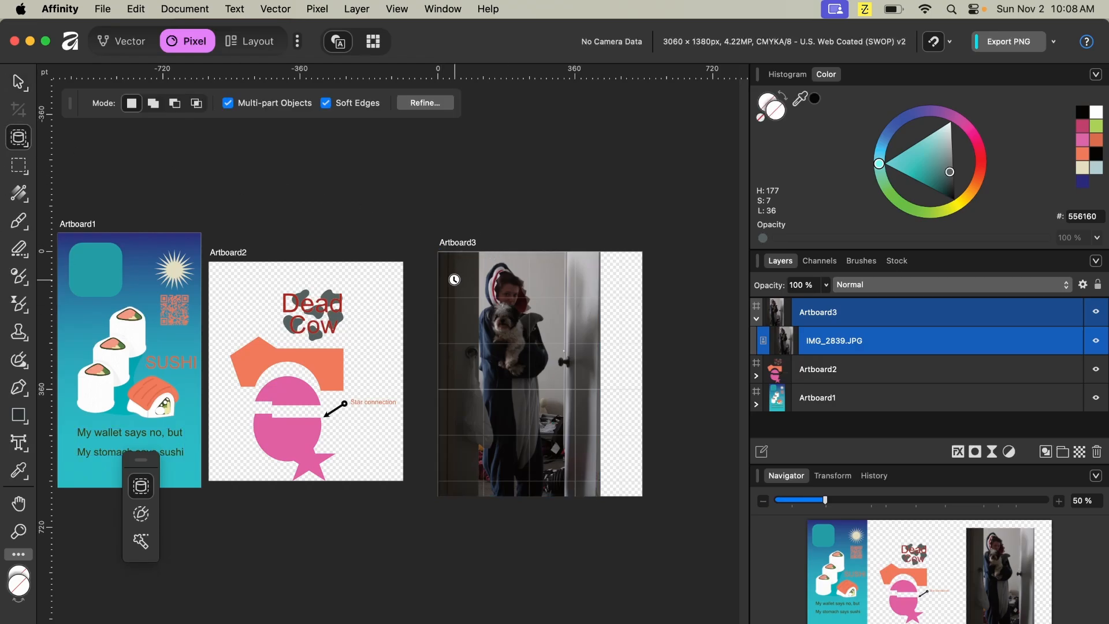
pyautogui.click(28, 150)
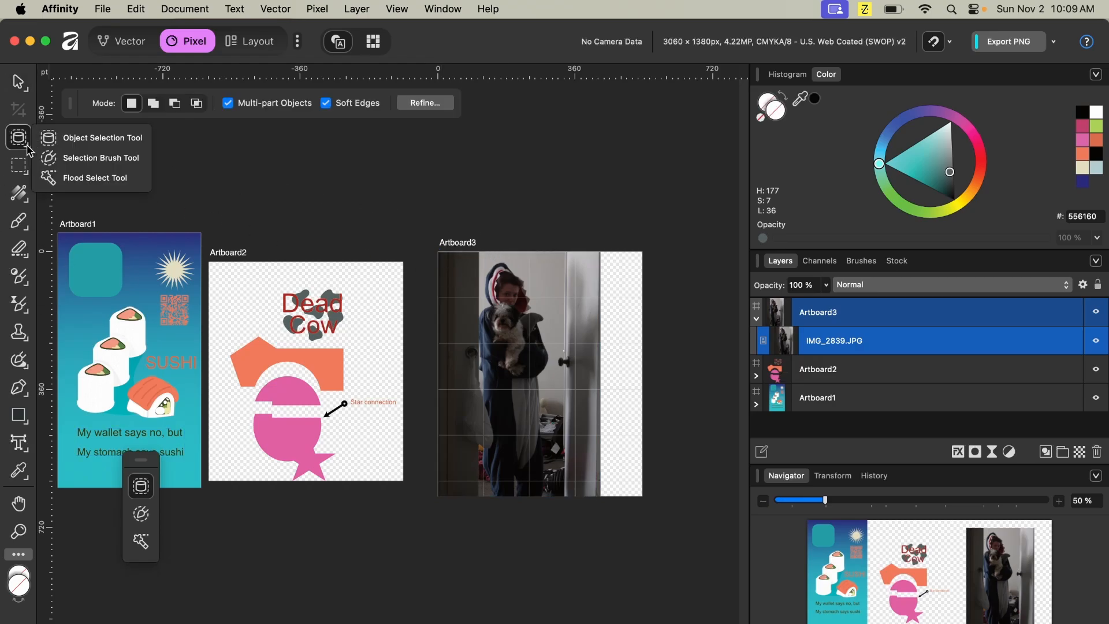
pyautogui.click(122, 158)
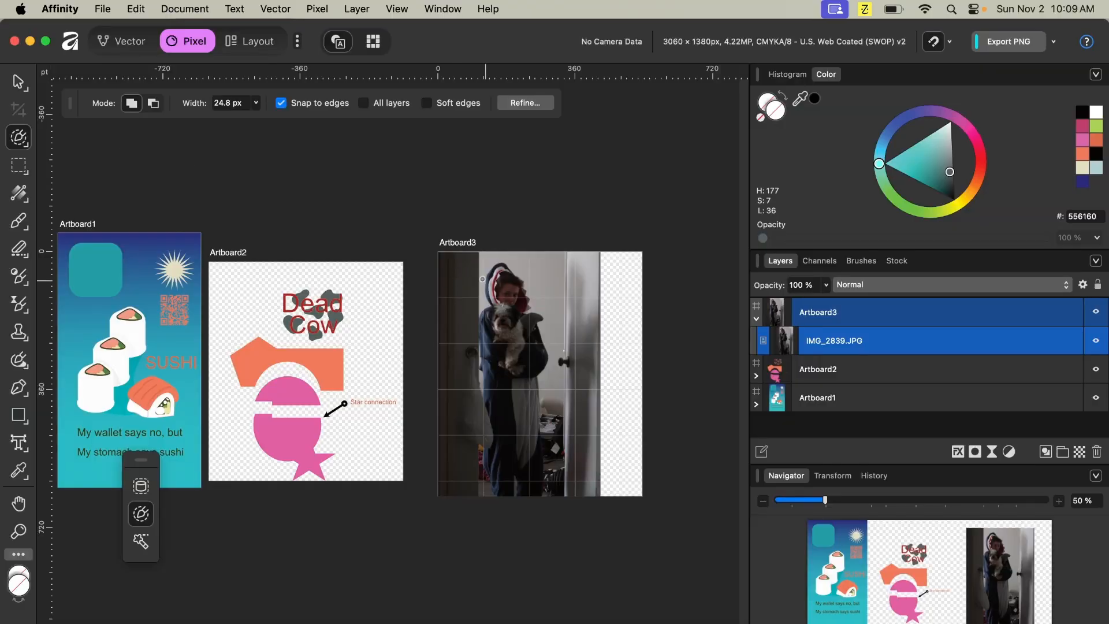
pyautogui.scroll(5, 517, 274)
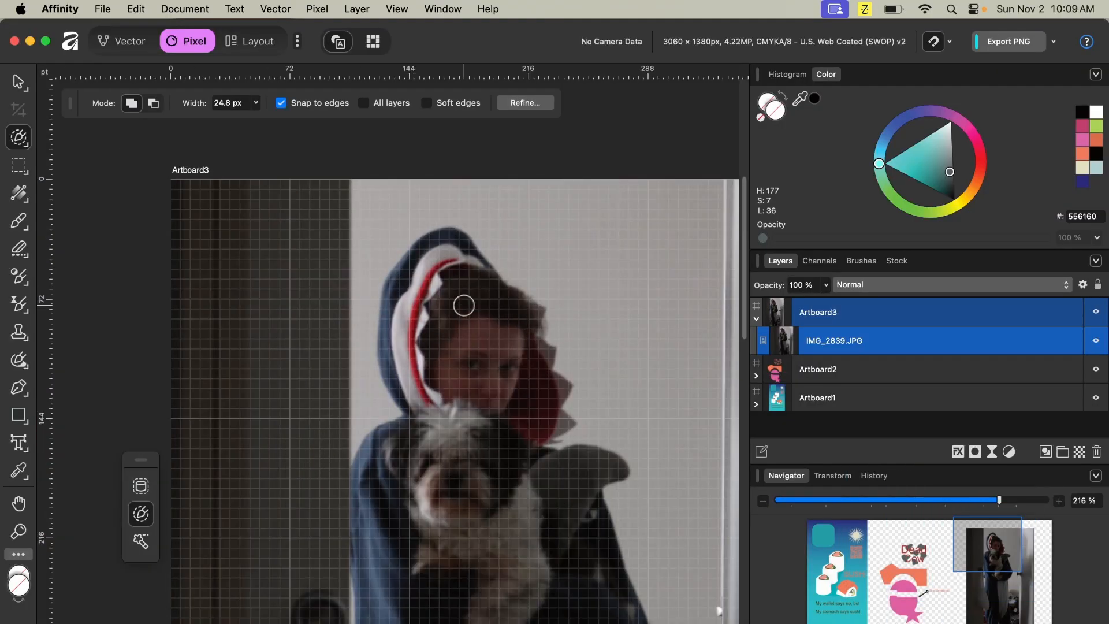
pyautogui.scroll(-4, 464, 305)
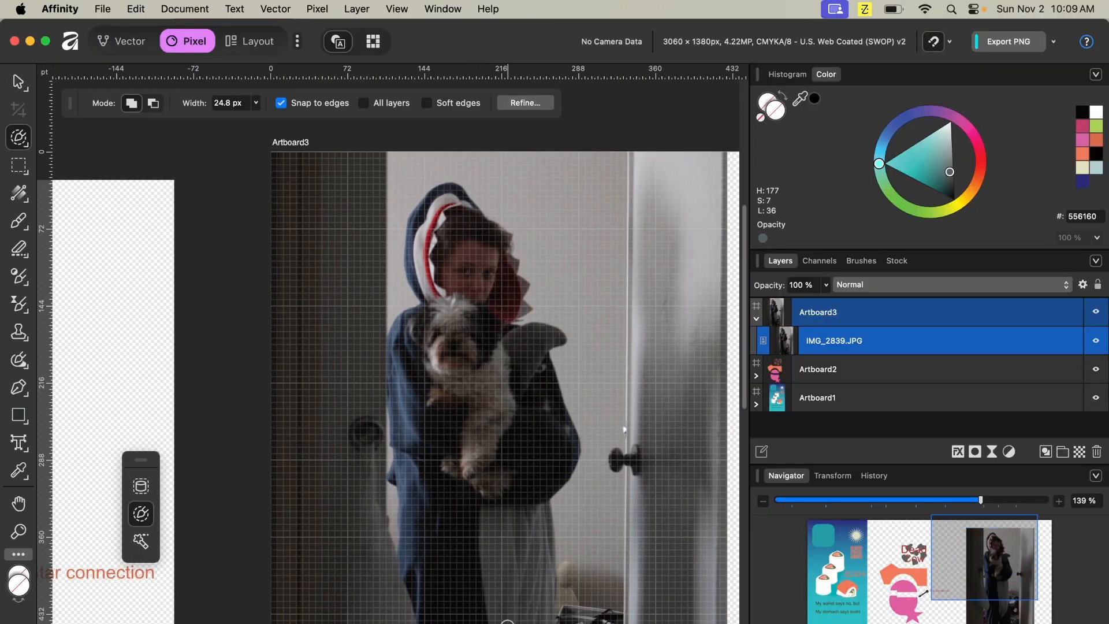
pyautogui.scroll(-5, 498, 444)
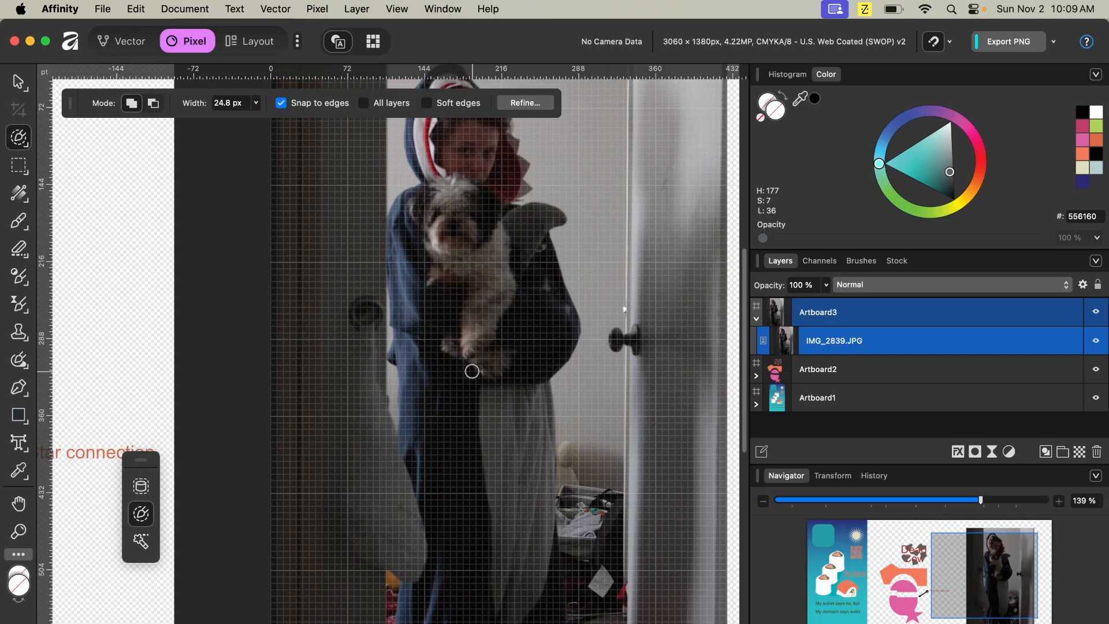
pyautogui.scroll(-10, 472, 371)
pyautogui.scroll(4, 472, 371)
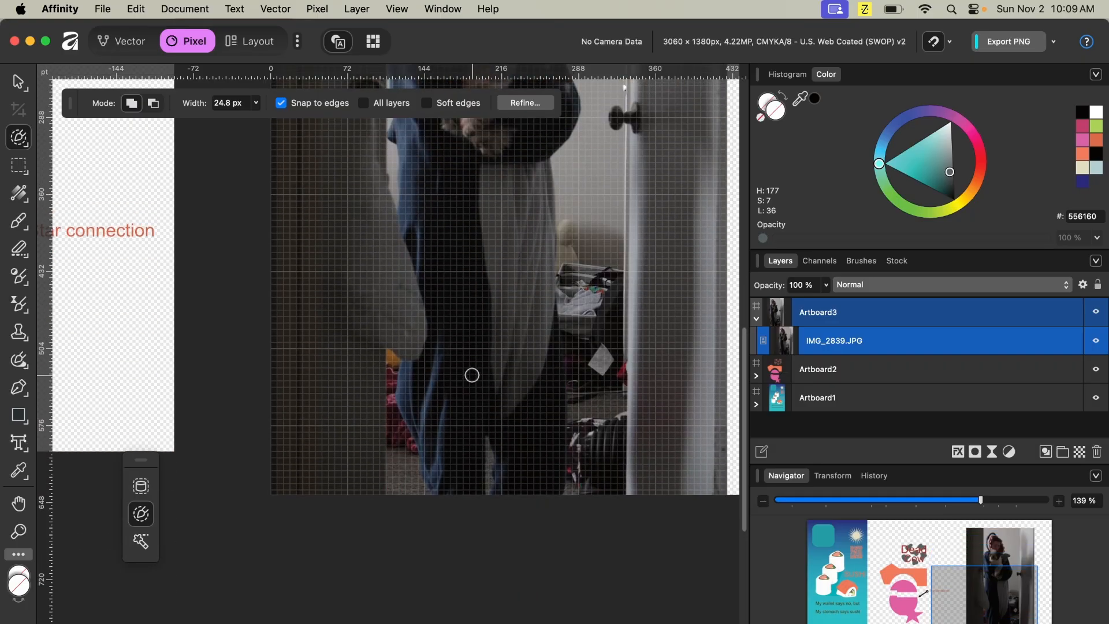
pyautogui.scroll(7, 484, 369)
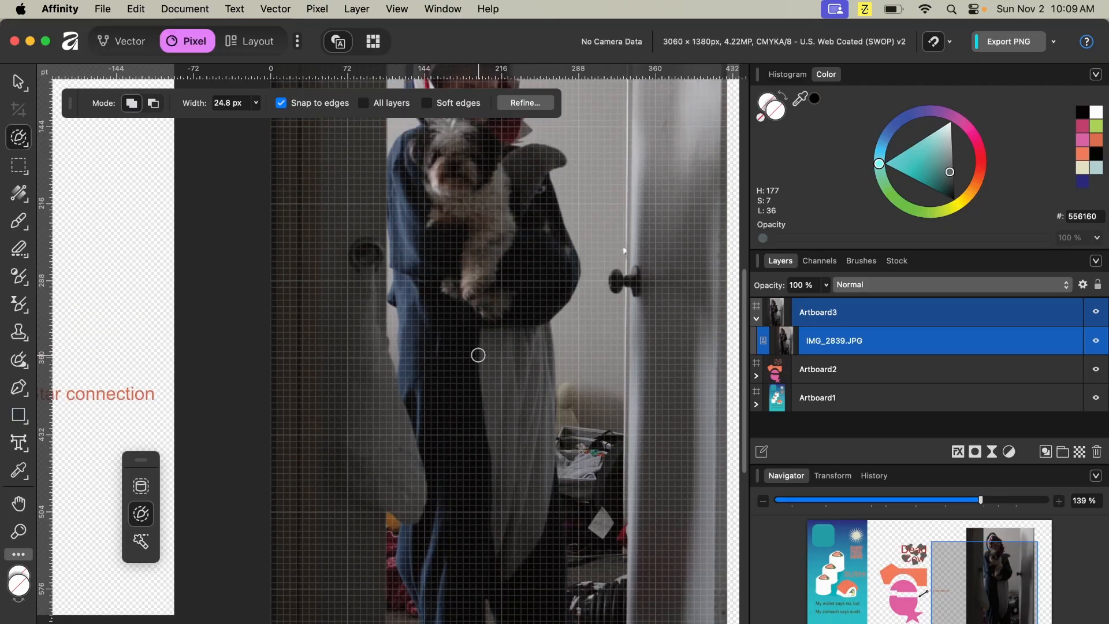
pyautogui.scroll(3, 454, 263)
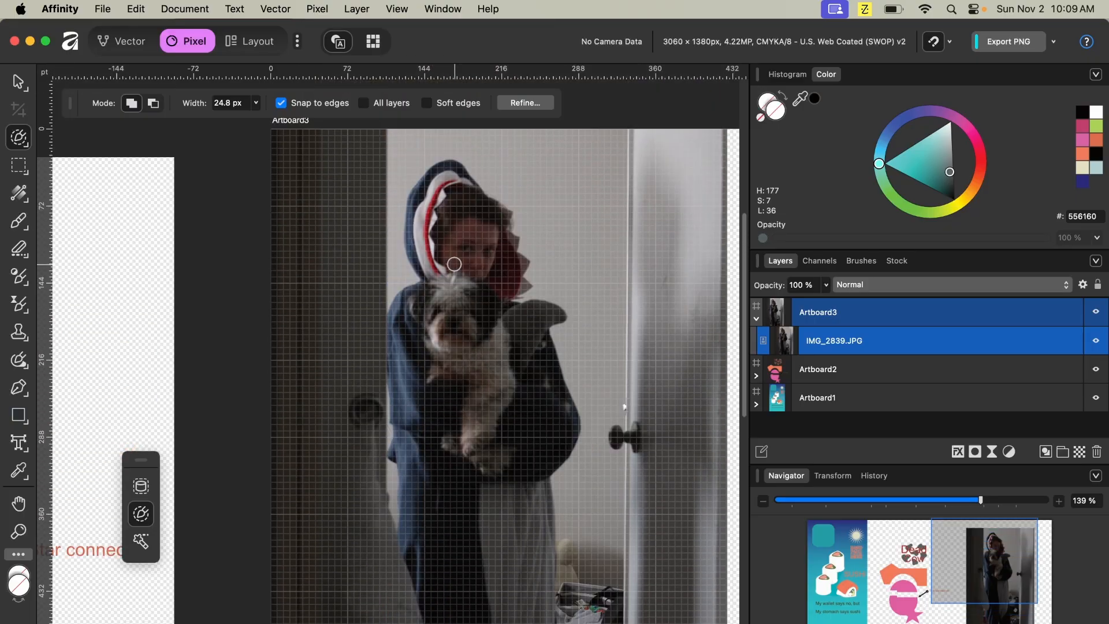
pyautogui.scroll(-1, 454, 263)
pyautogui.scroll(1, 456, 270)
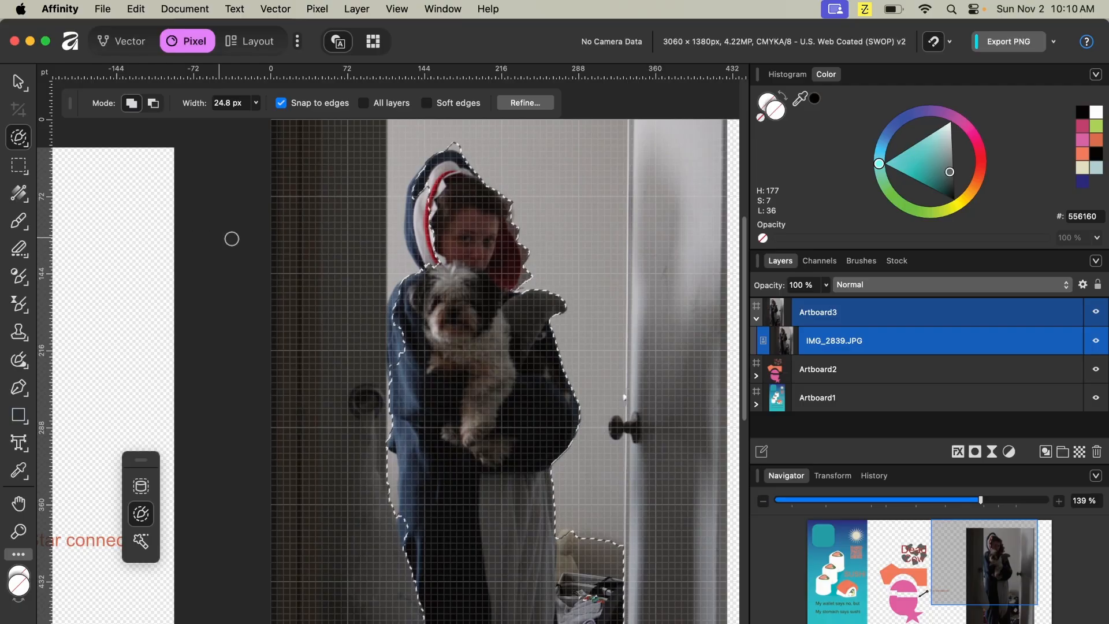
pyautogui.moveTo(422, 205); pyautogui.dragTo(411, 269)
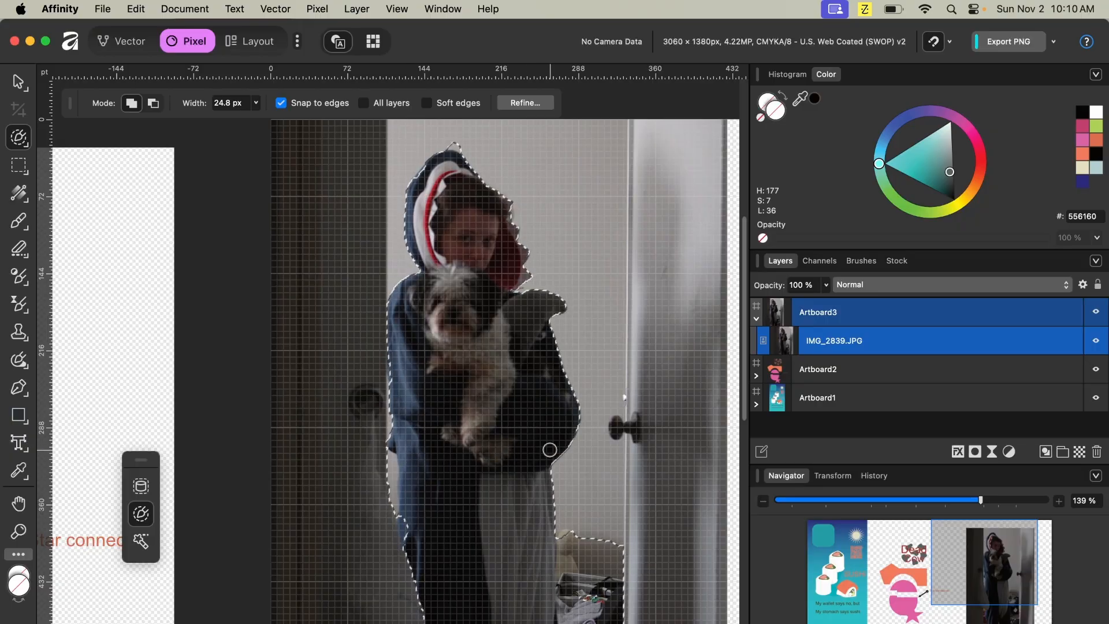
# - Extend the selection along the bottom of the person's legs
pyautogui.scroll(-5, 535, 449)
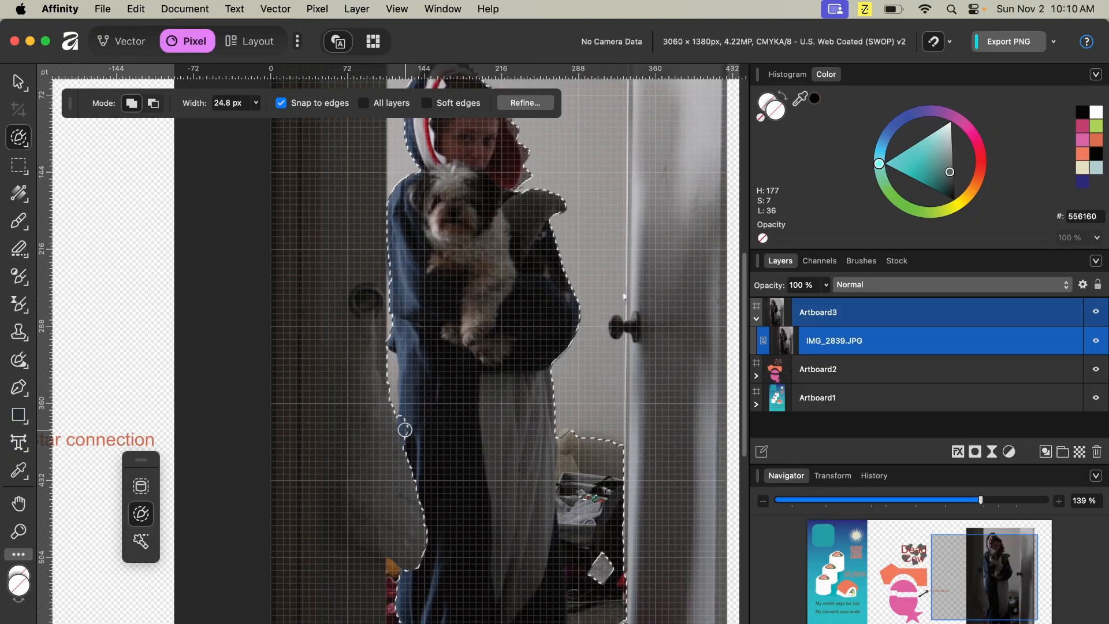
pyautogui.scroll(-8, 465, 434)
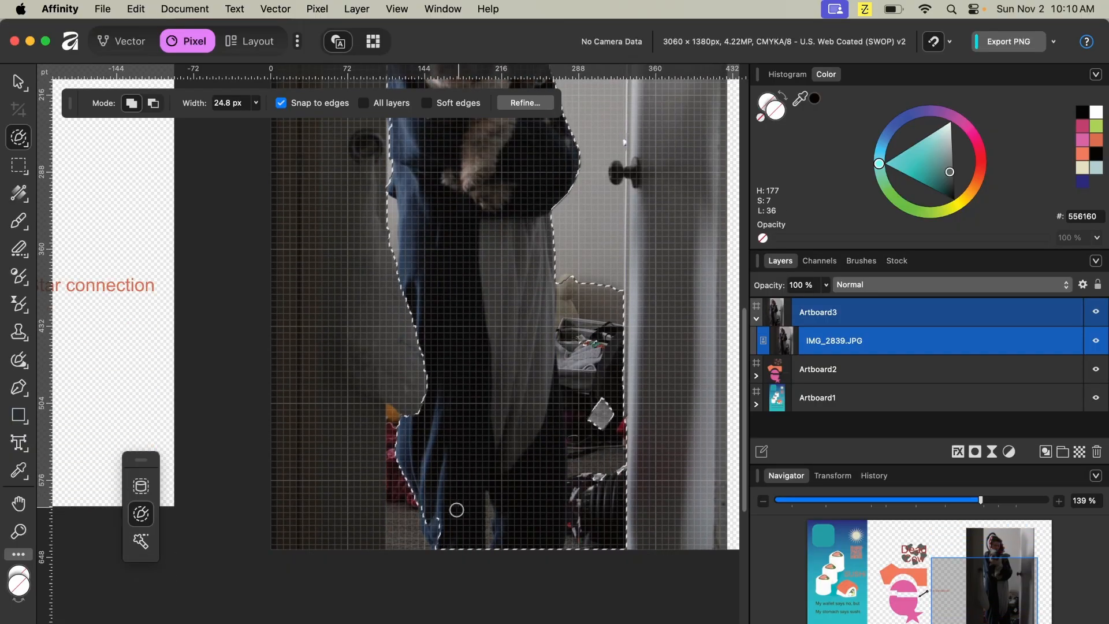
pyautogui.moveTo(434, 531); pyautogui.dragTo(448, 527)
# - Shrink the brush width to 12 px and brush along the bottom edge of the selection
pyautogui.scroll(2, 573, 358)
pyautogui.scroll(9, 573, 359)
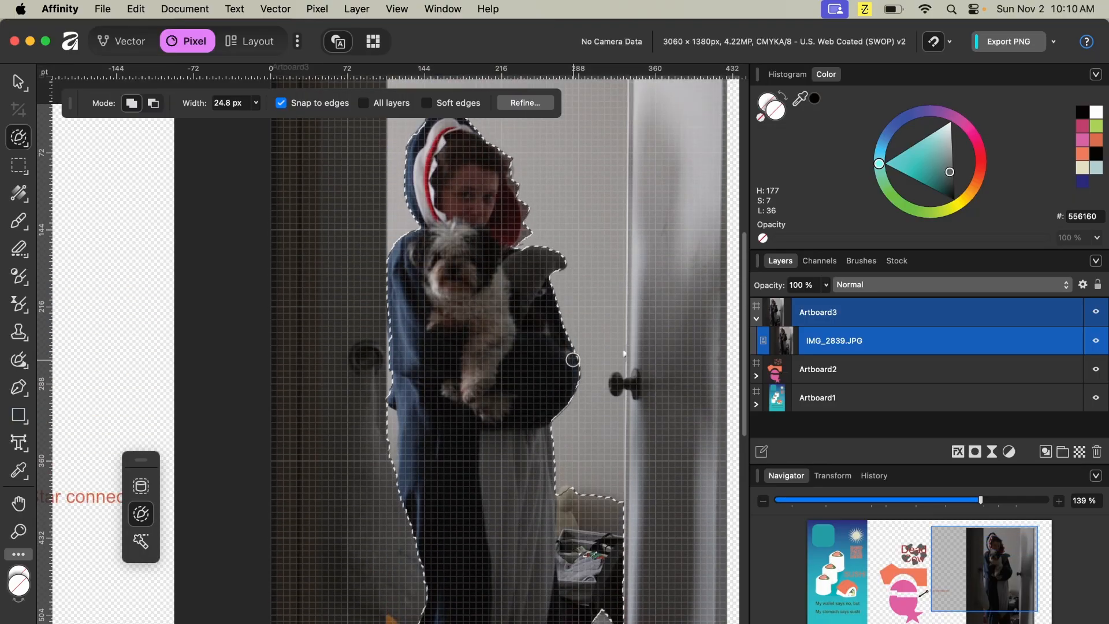
pyautogui.scroll(3, 573, 360)
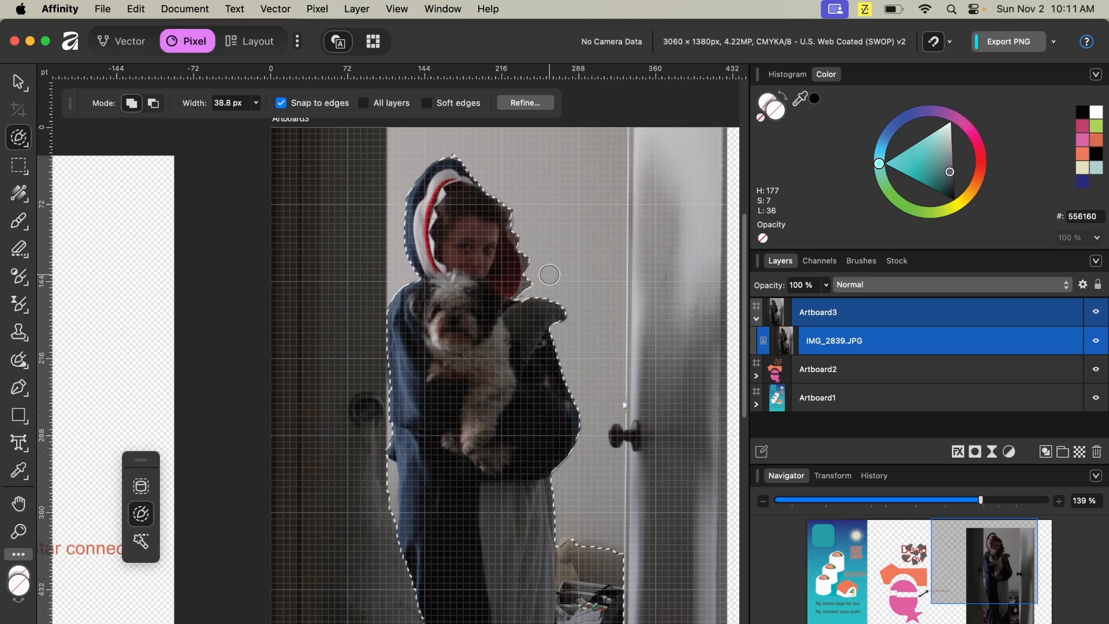
pyautogui.press('[')
pyautogui.press('[')
pyautogui.press('[')
pyautogui.press('[')
pyautogui.scroll(-10, 572, 490)
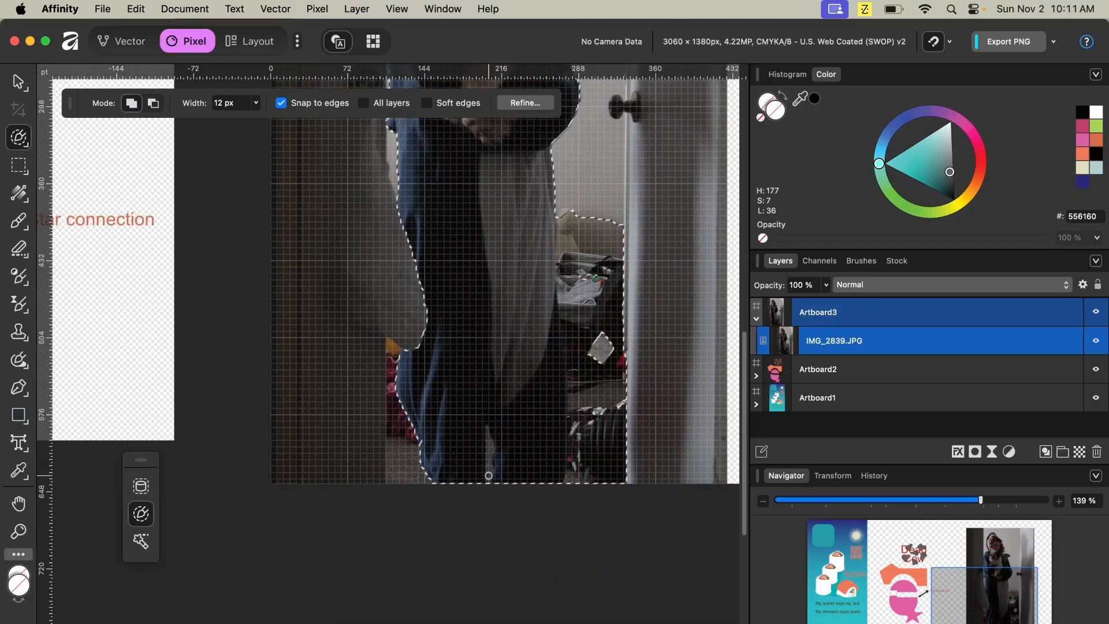
pyautogui.moveTo(490, 479); pyautogui.dragTo(489, 429)
# - Shrink the brush to 5.3 px and brush the narrow gap between the legs at the bottom
pyautogui.press('[')
pyautogui.press('[')
pyautogui.press('[')
pyautogui.press('[')
pyautogui.scroll(5, 495, 443)
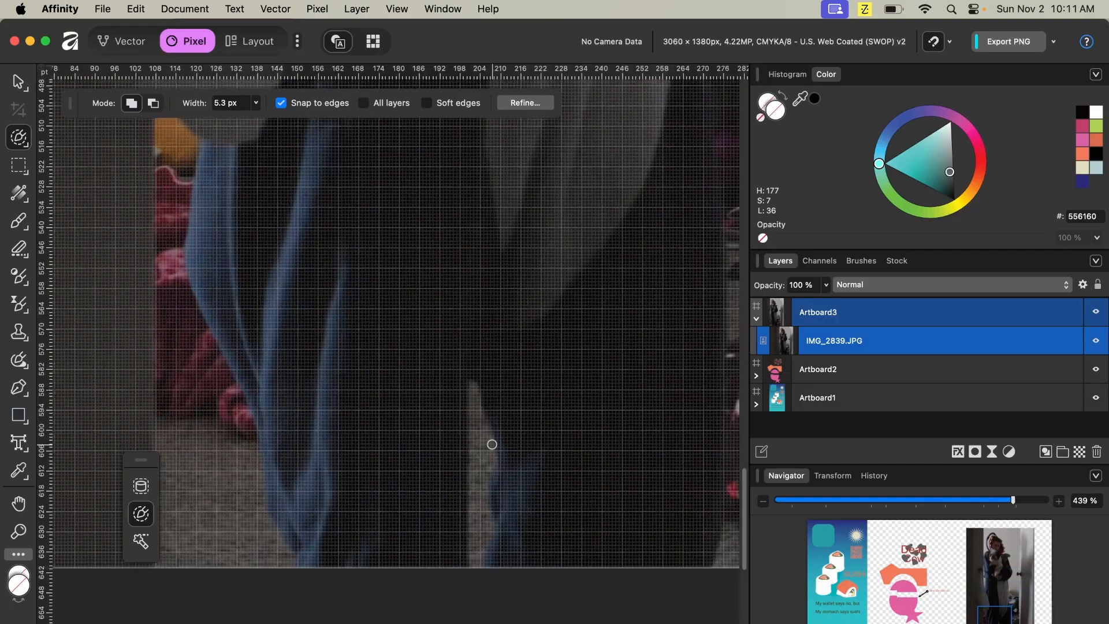
pyautogui.moveTo(490, 453); pyautogui.dragTo(481, 539)
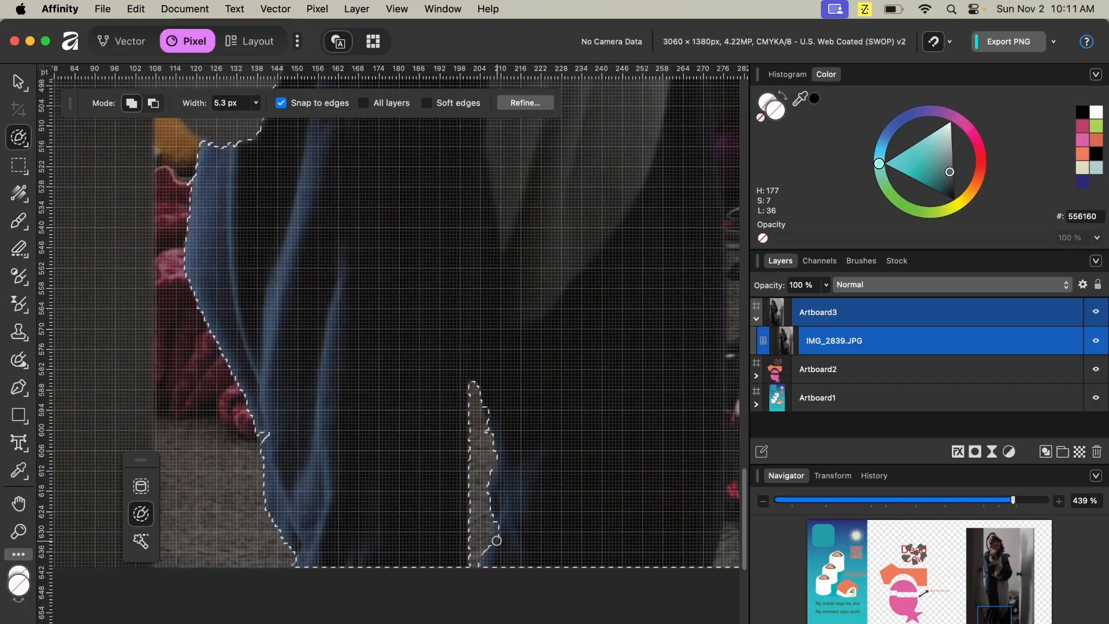
# - Enlarge the brush to 49.7 px and brush along the selection's bottom edge near the door
pyautogui.scroll(-3, 523, 537)
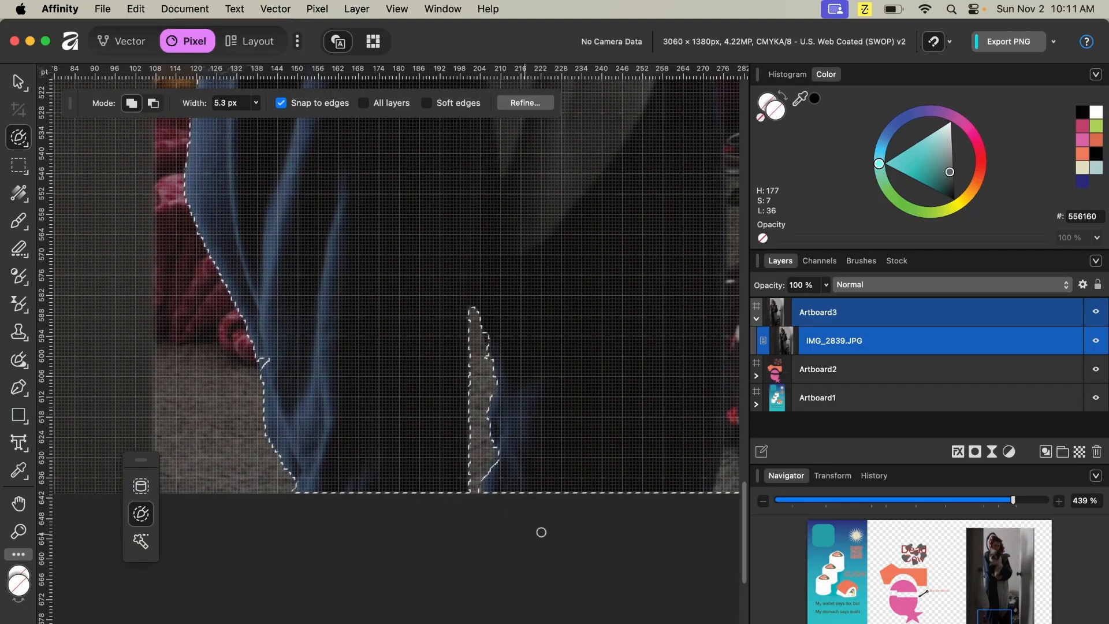
pyautogui.hscroll(5, 525, 503)
pyautogui.hscroll(4, 555, 469)
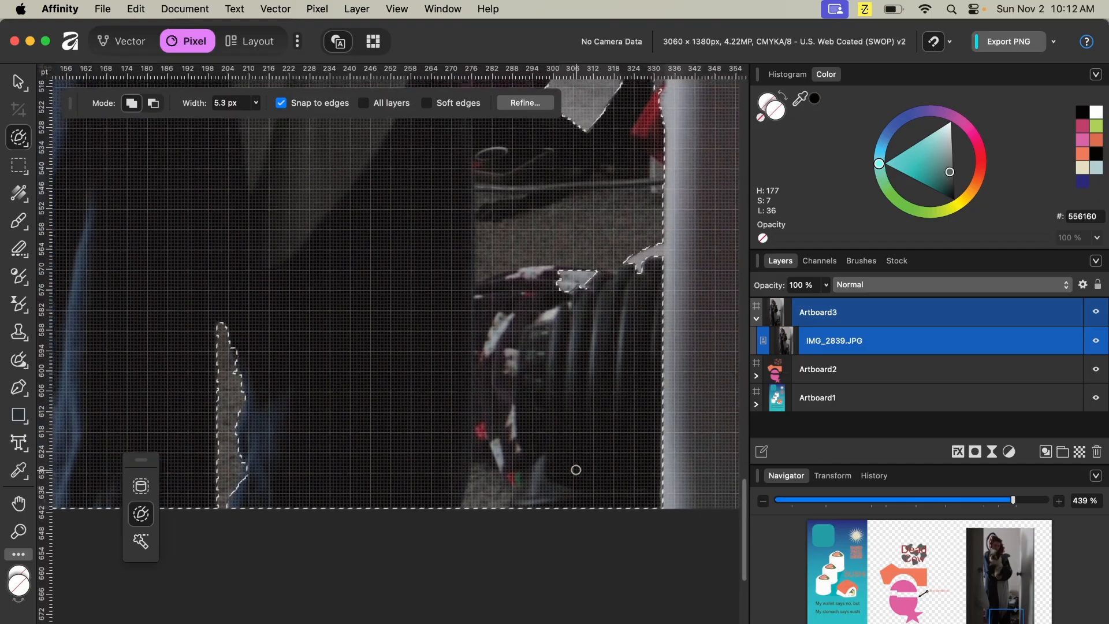
pyautogui.scroll(-5, 540, 500)
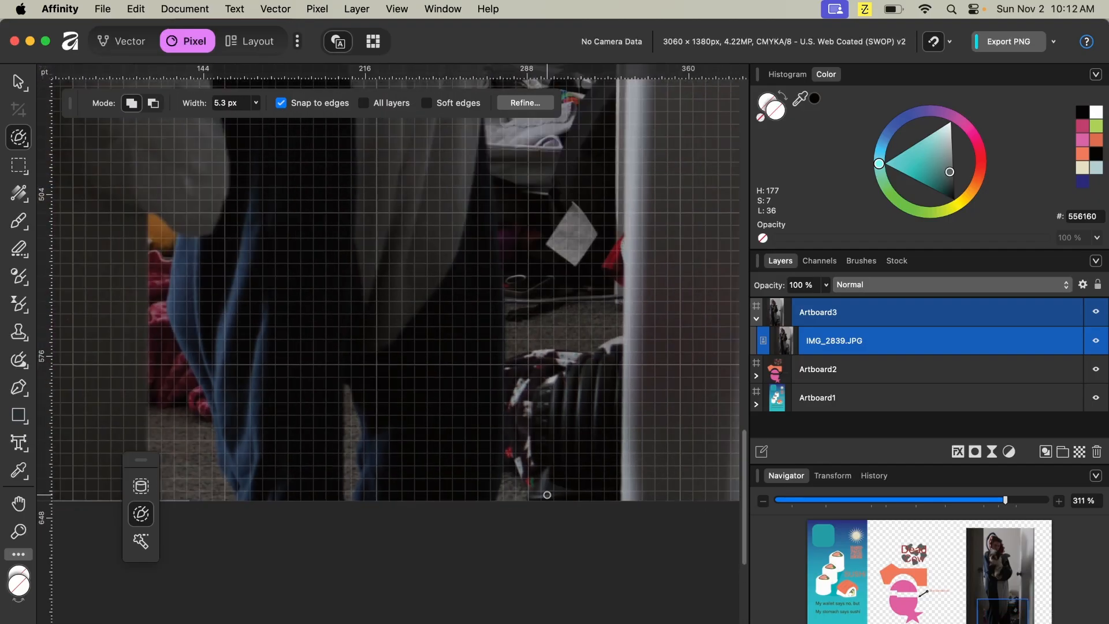
pyautogui.press(']')
pyautogui.press(']')
pyautogui.press(']')
pyautogui.press(']')
pyautogui.press(']')
pyautogui.press(']')
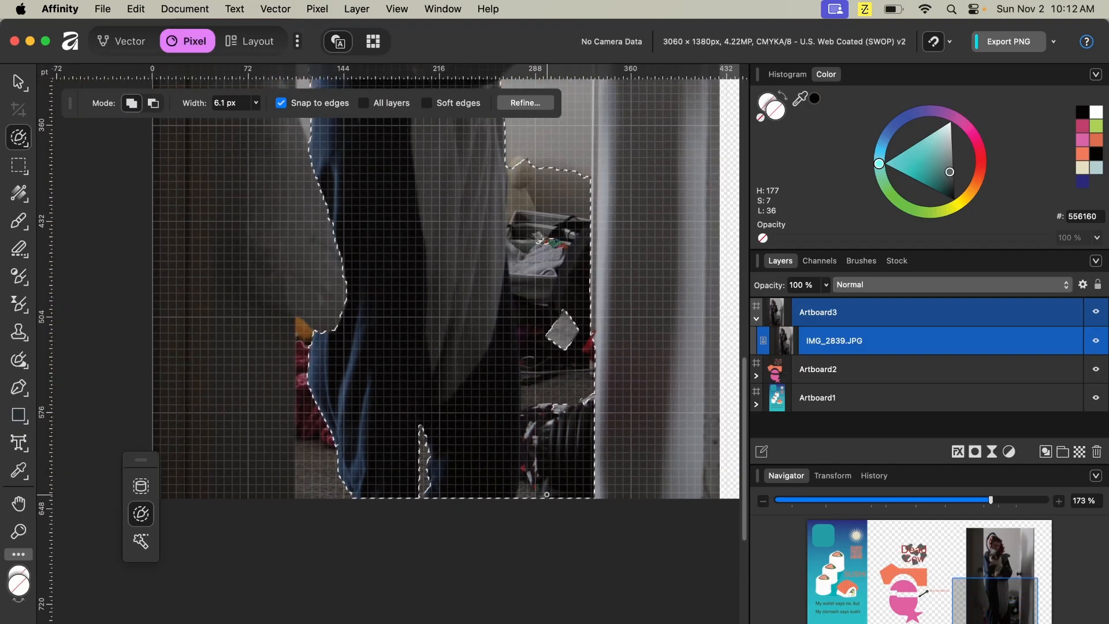
pyautogui.press(']')
pyautogui.press(']')
pyautogui.press(']')
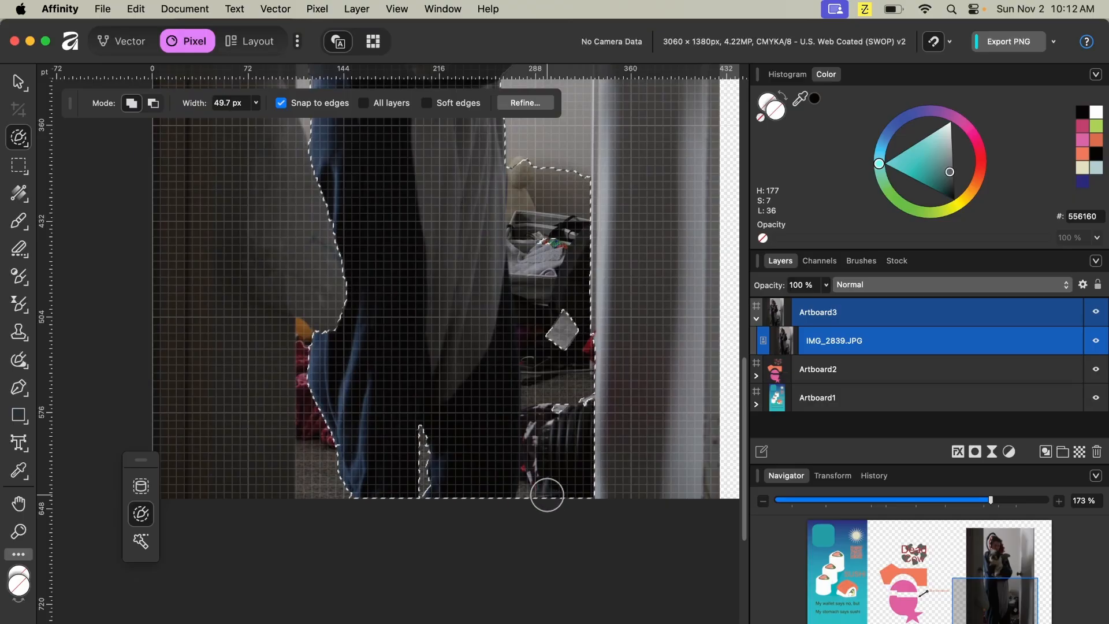
pyautogui.moveTo(552, 474)
pyautogui.mouseDown()
pyautogui.moveTo(633, 486)
pyautogui.moveTo(548, 501)
pyautogui.mouseUp()
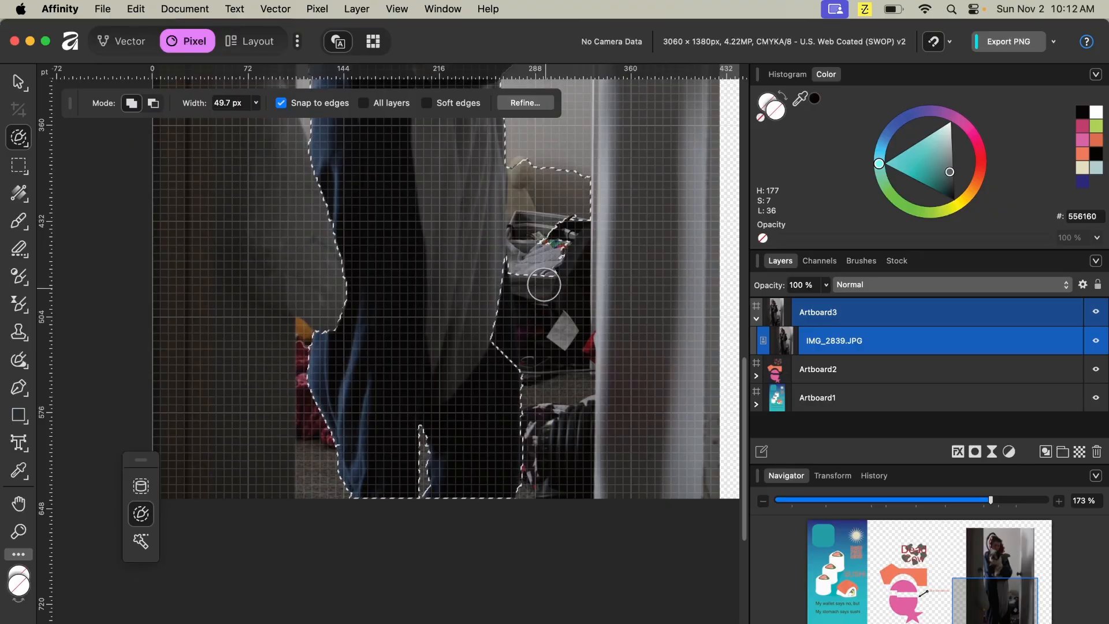
# - Brush the selection edge beside the laundry basket to the right of the legs
pyautogui.scroll(5, 547, 291)
pyautogui.moveTo(545, 351)
pyautogui.mouseDown()
pyautogui.moveTo(525, 328)
pyautogui.moveTo(526, 297)
pyautogui.moveTo(513, 330)
pyautogui.moveTo(524, 363)
pyautogui.mouseUp()
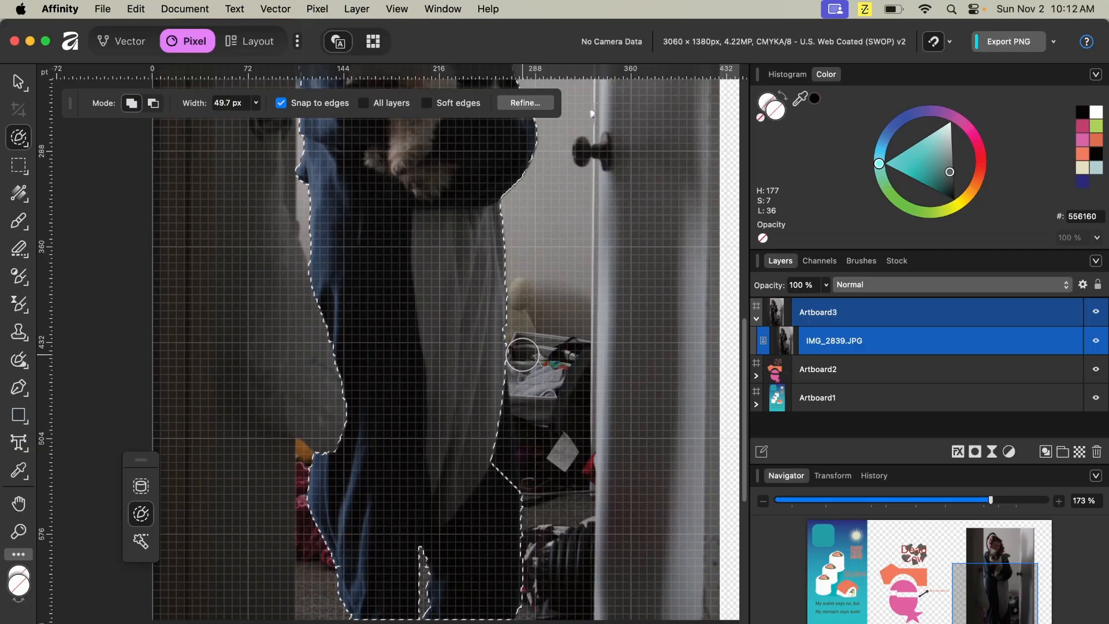
pyautogui.scroll(-2, 535, 420)
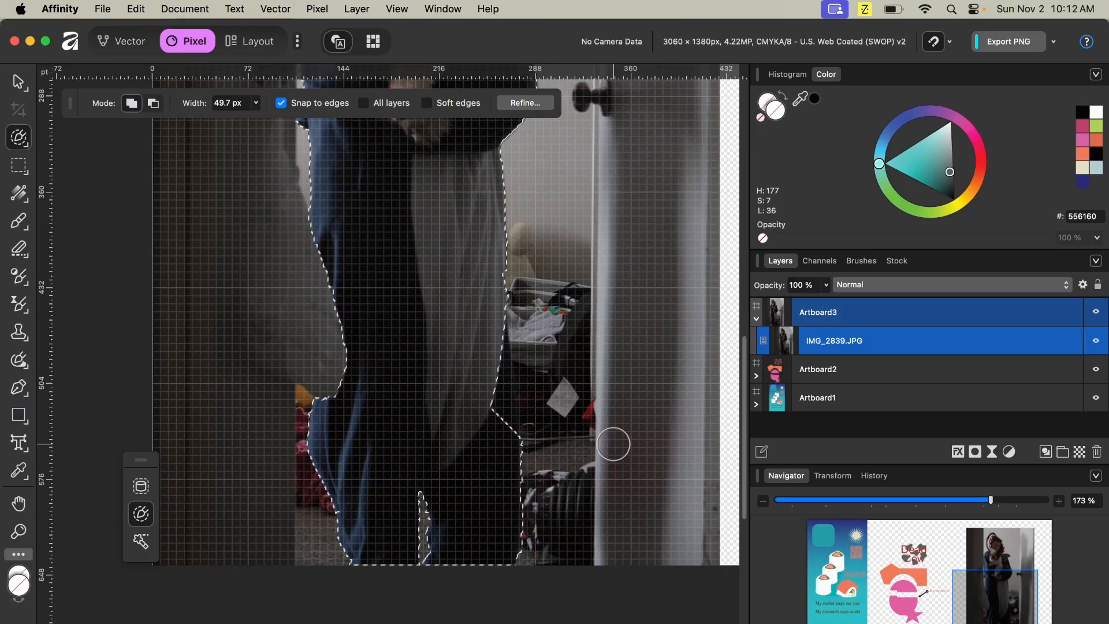
pyautogui.scroll(6, 614, 445)
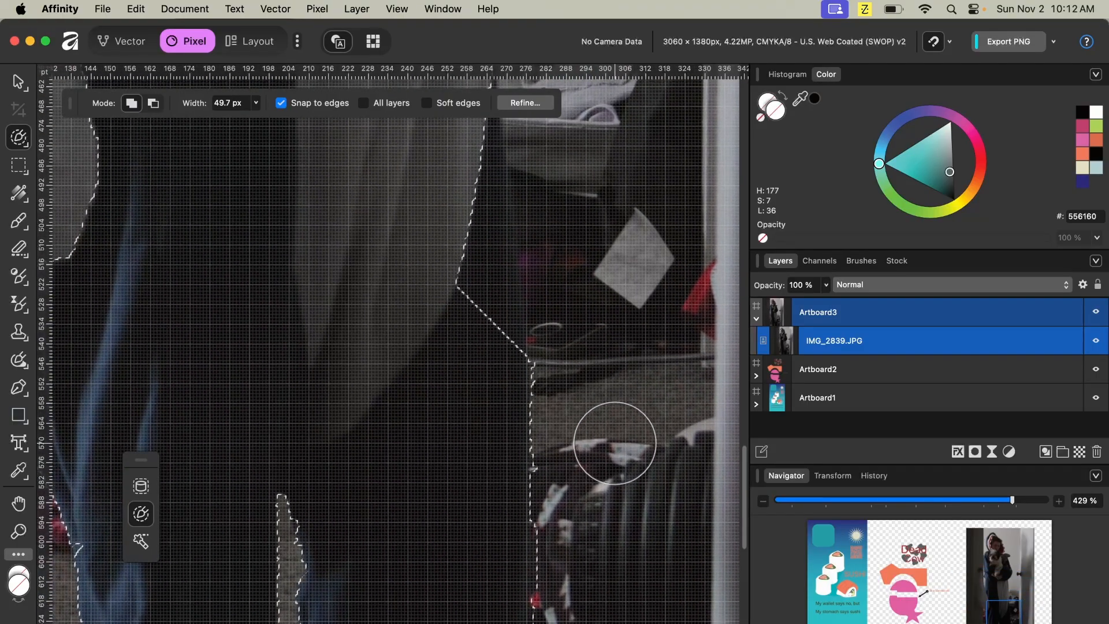
pyautogui.moveTo(517, 322)
pyautogui.mouseDown()
pyautogui.moveTo(436, 290)
pyautogui.moveTo(453, 249)
pyautogui.moveTo(445, 192)
pyautogui.moveTo(495, 247)
pyautogui.mouseUp()
pyautogui.scroll(5, 526, 271)
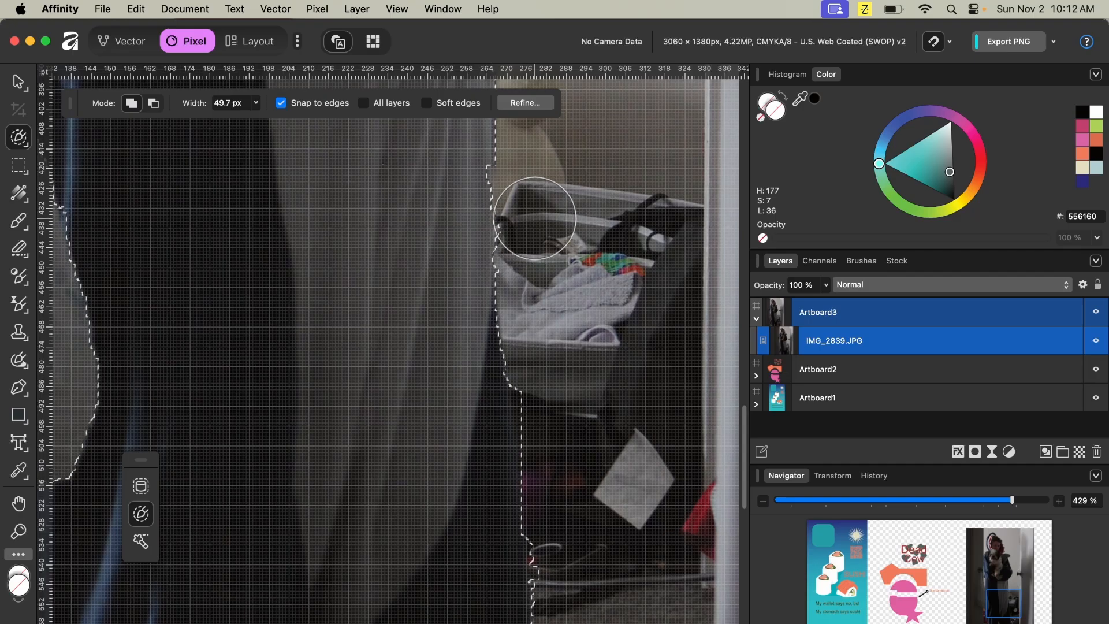
pyautogui.scroll(-3, 594, 347)
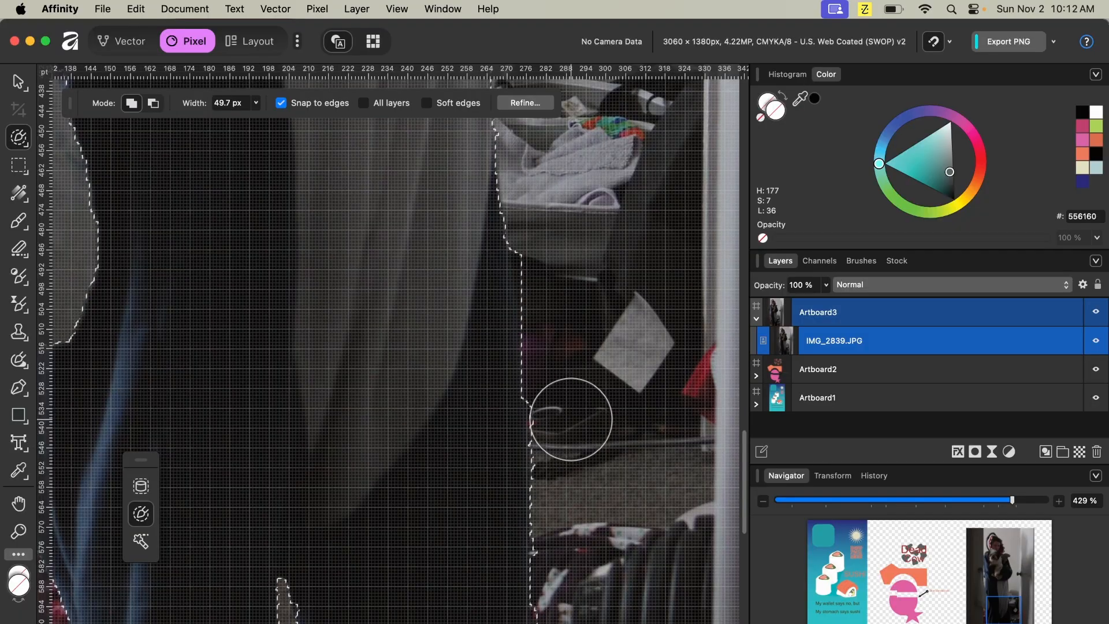
# - Duplicate the selected subject onto its own layer, deselect, and hide the original photo layer
pyautogui.scroll(-4, 595, 445)
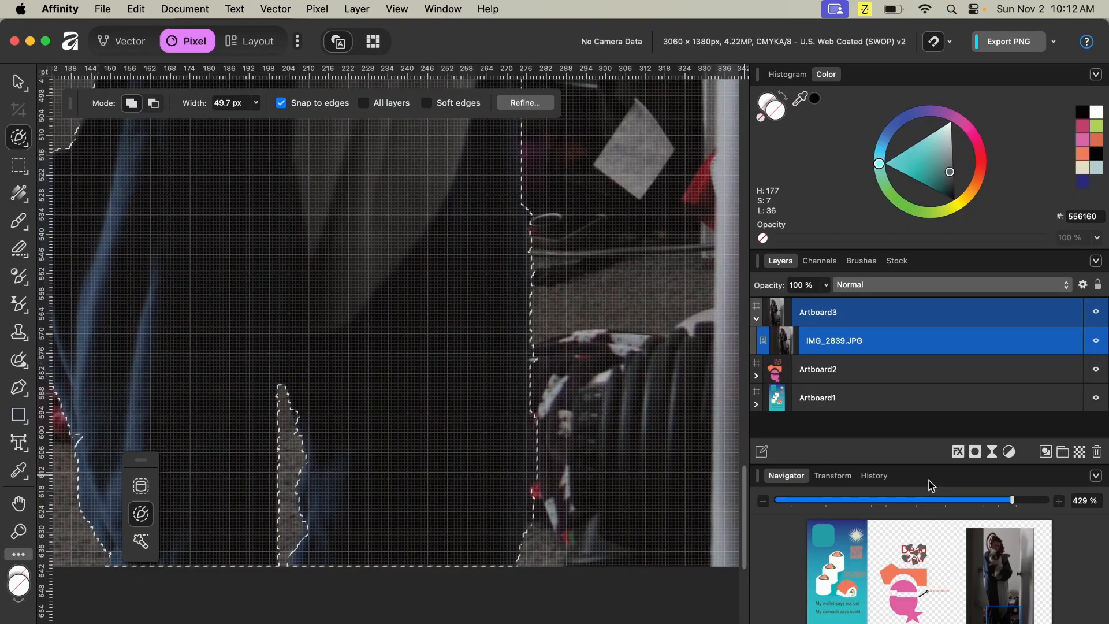
pyautogui.press('super+j')
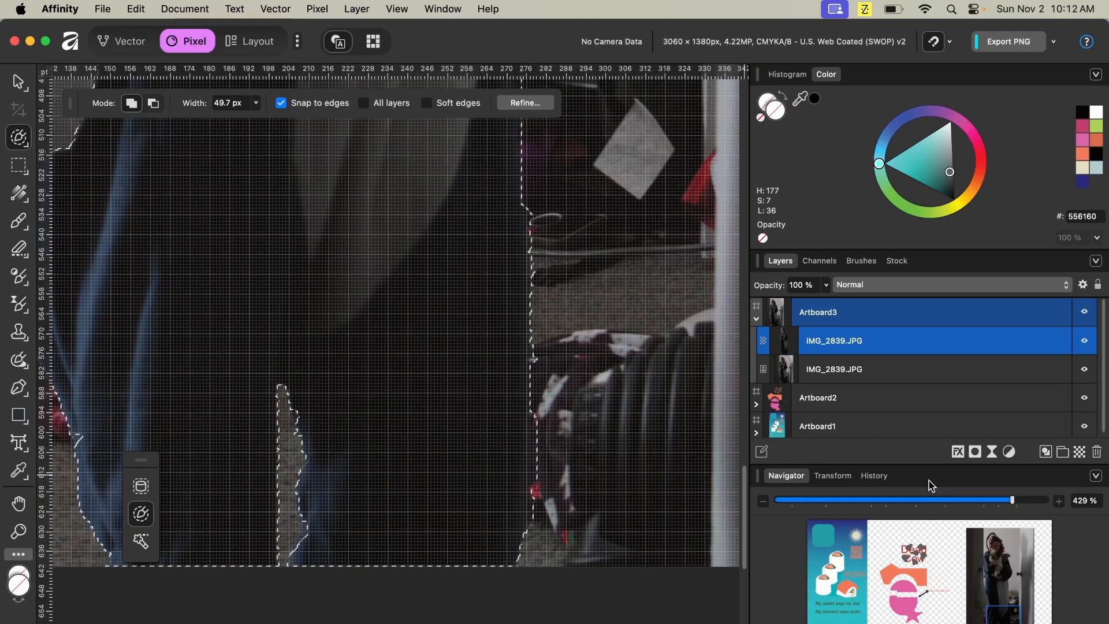
pyautogui.press('super+d')
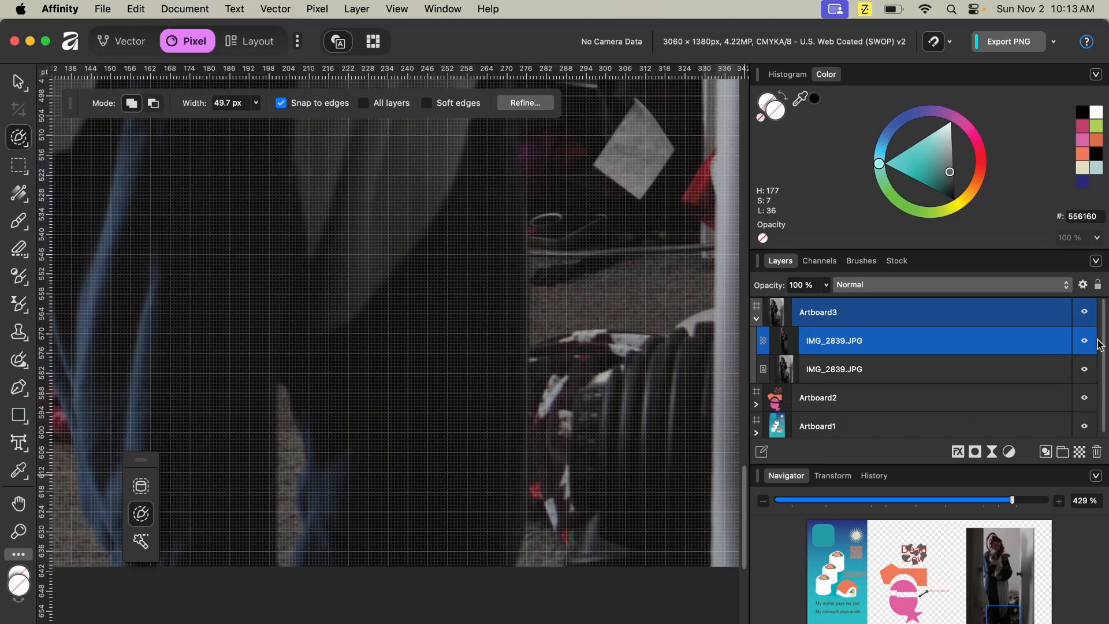
pyautogui.click(1084, 371)
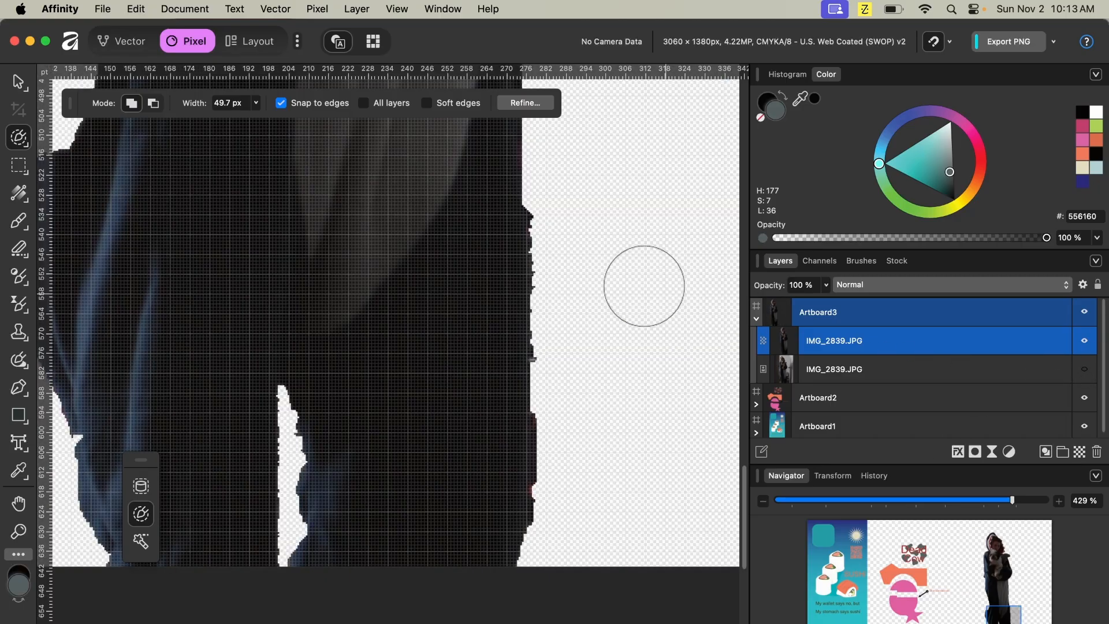
# - Move the subject cutout and scale it down to a small figure at the artboard's upper right
pyautogui.scroll(-8, 445, 249)
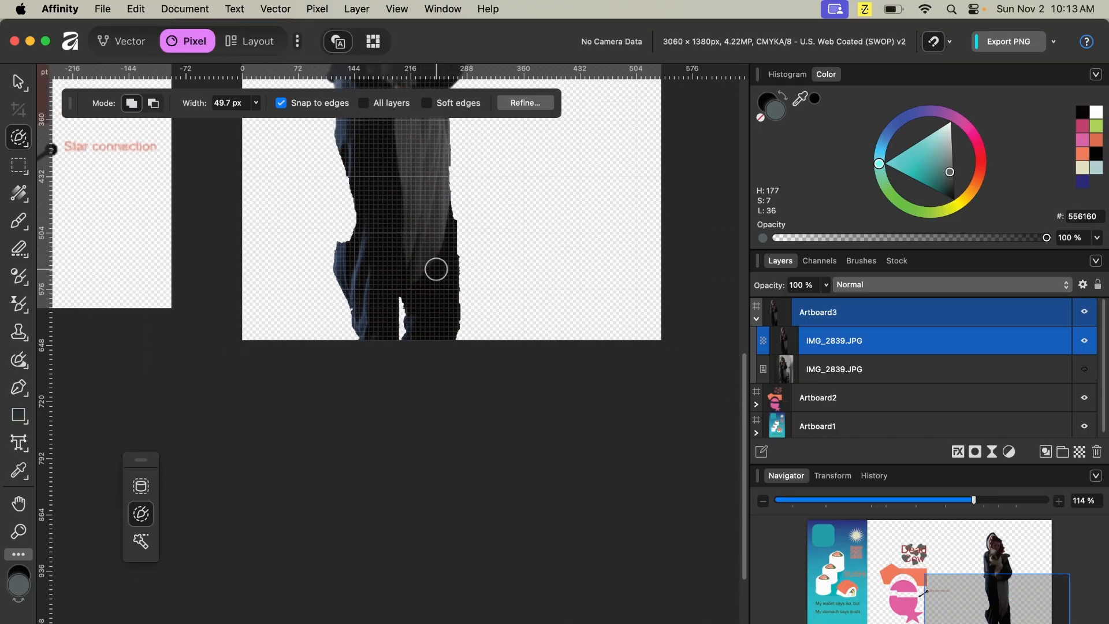
pyautogui.scroll(10, 435, 268)
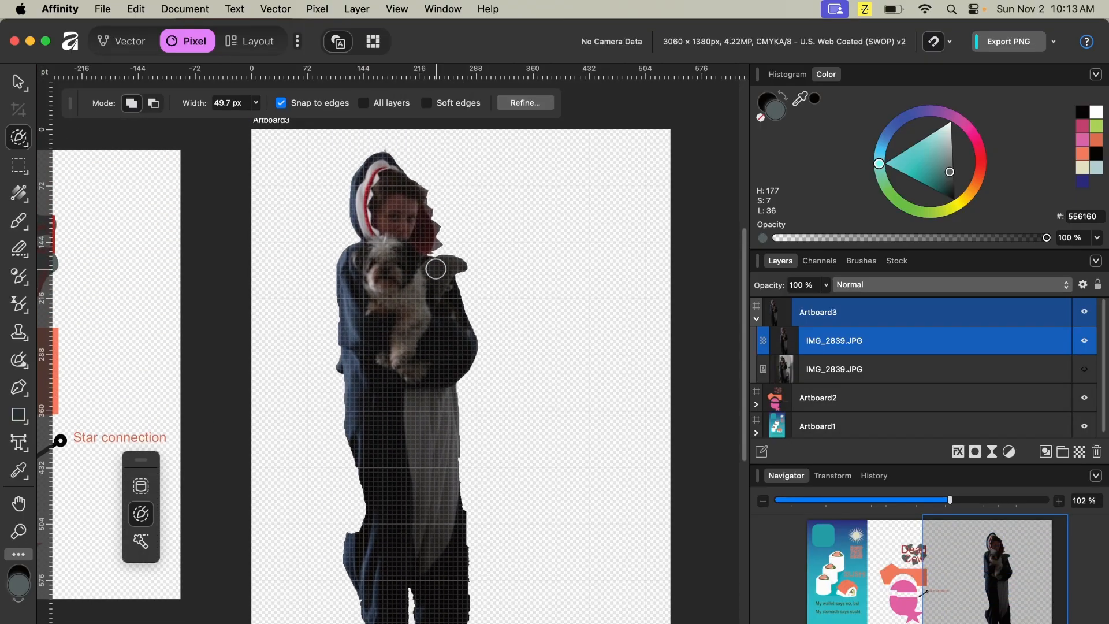
pyautogui.scroll(-1, 436, 268)
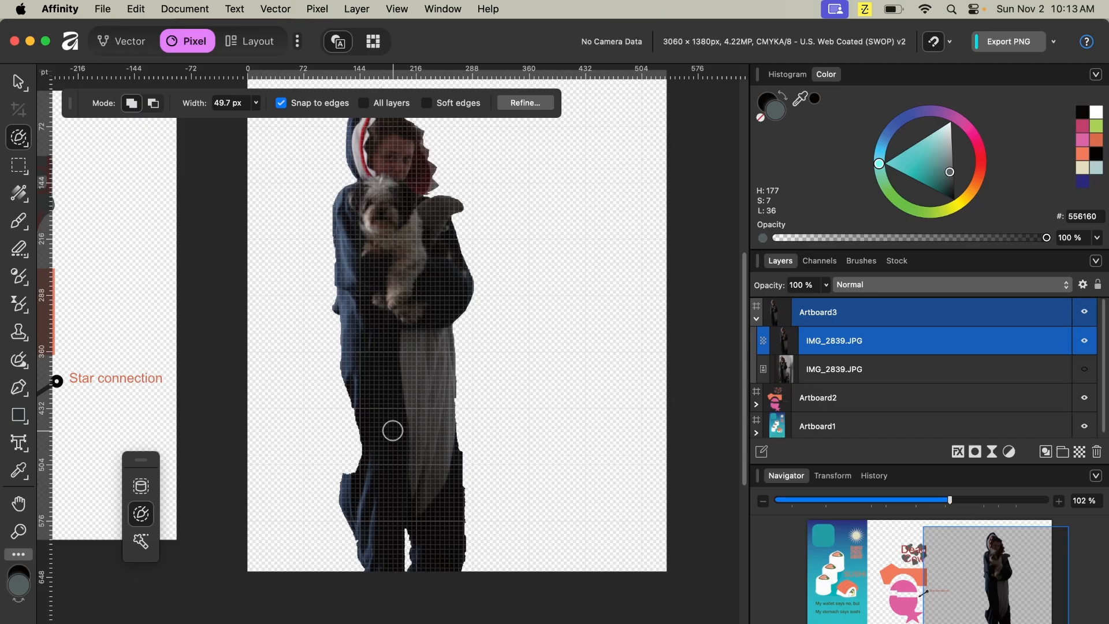
pyautogui.scroll(3, 393, 431)
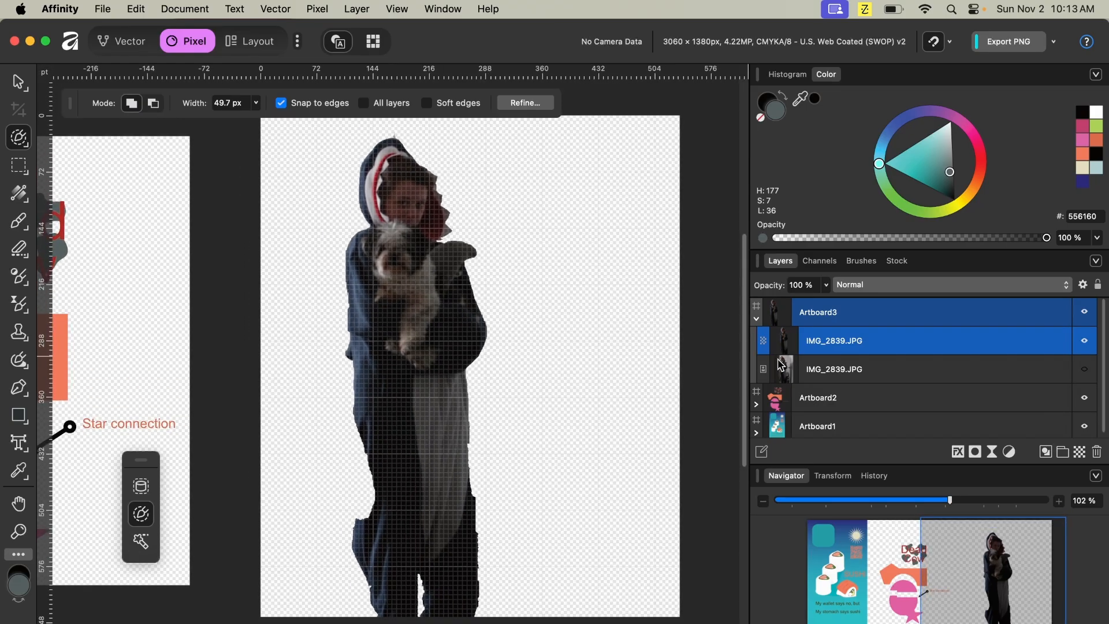
pyautogui.click(18, 84)
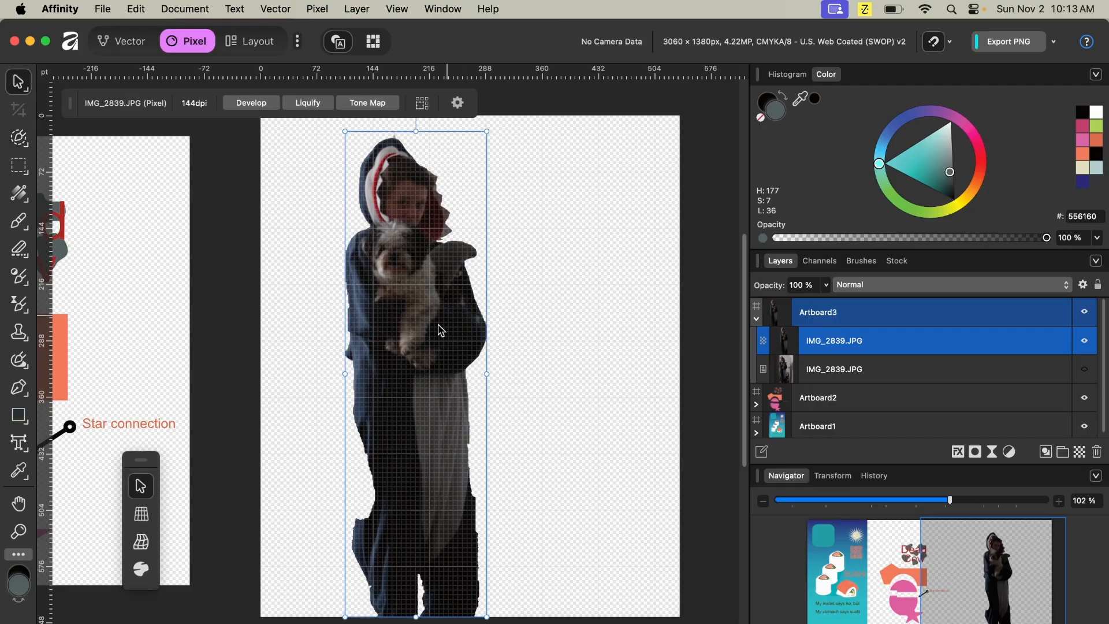
pyautogui.moveTo(424, 368); pyautogui.dragTo(471, 386)
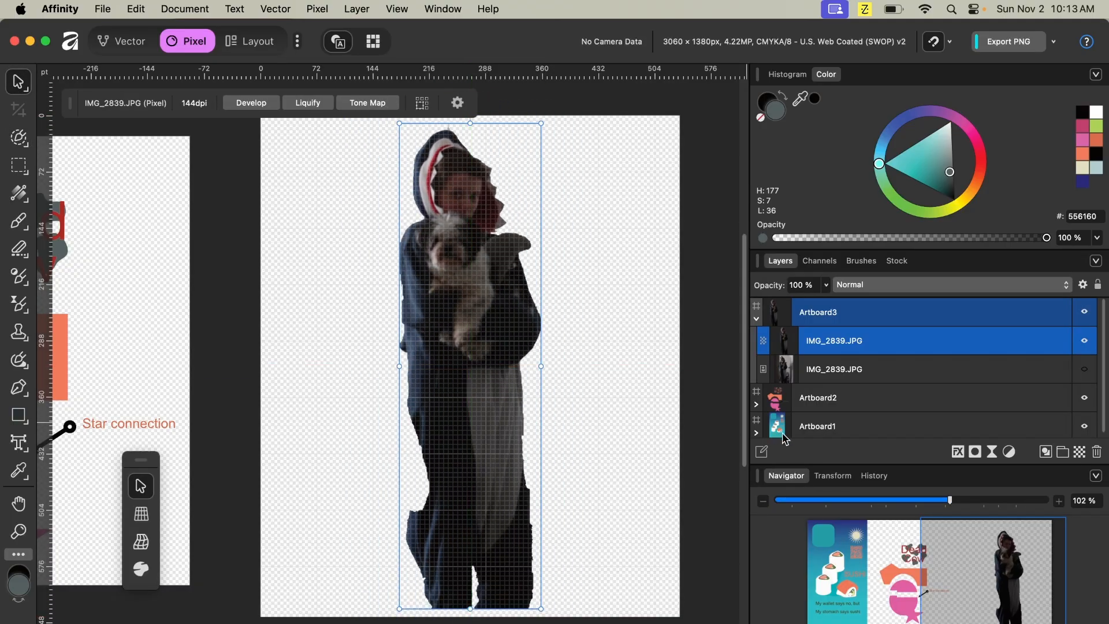
pyautogui.moveTo(541, 407); pyautogui.dragTo(679, 408)
pyautogui.moveTo(681, 120); pyautogui.dragTo(536, 446)
pyautogui.moveTo(555, 499); pyautogui.dragTo(524, 209)
# - Show the original photo layer again and resize the small cutout near the door's upper right
pyautogui.click(1084, 369)
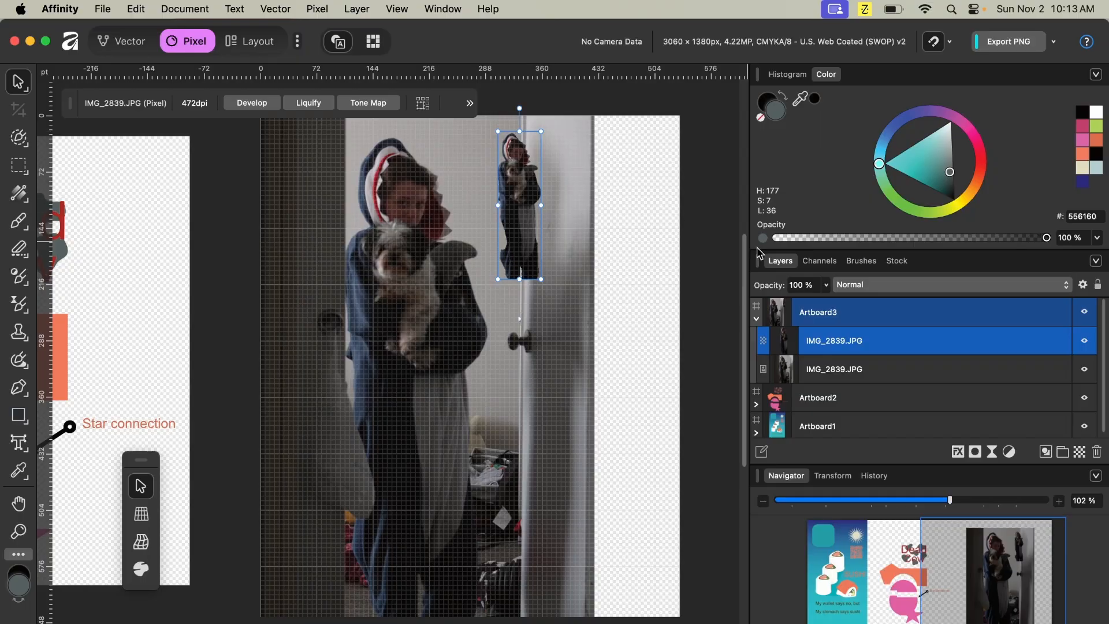
pyautogui.moveTo(542, 280); pyautogui.dragTo(669, 543)
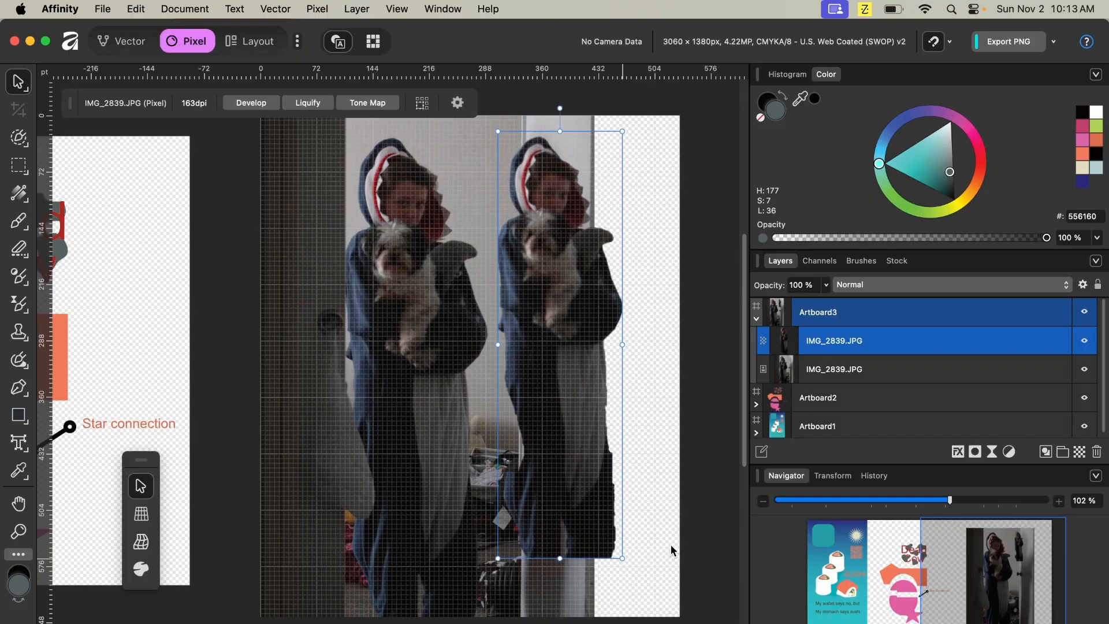
pyautogui.click(669, 543)
pyautogui.click(605, 488)
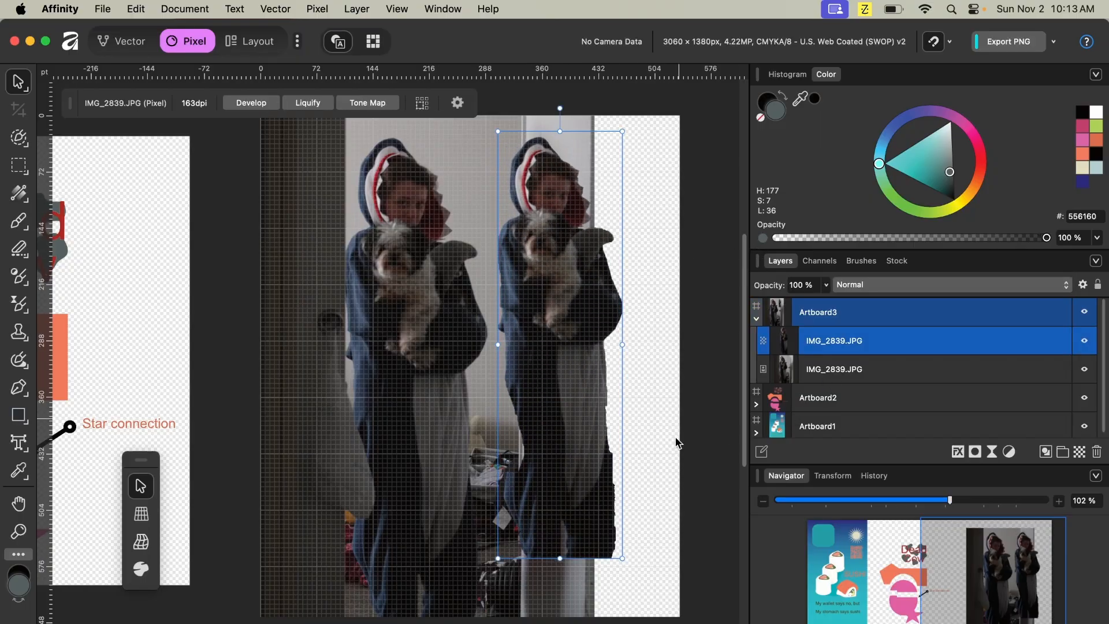
pyautogui.moveTo(614, 552); pyautogui.dragTo(569, 305)
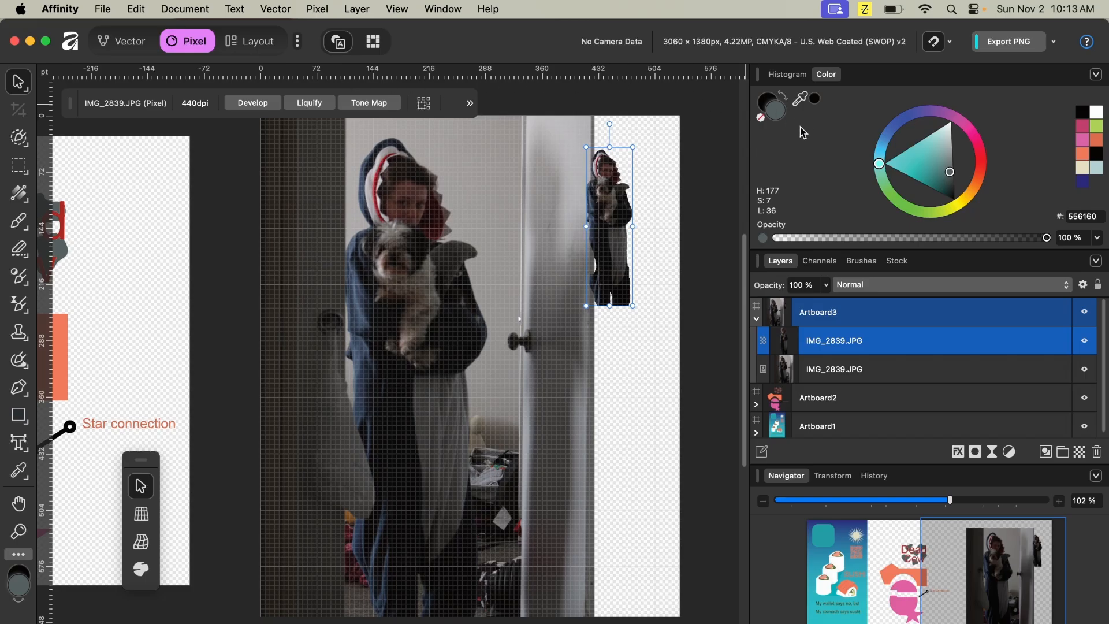
# - Flip the small cutout horizontally and move it onto the door beside the subject
pyautogui.rightClick(601, 231)
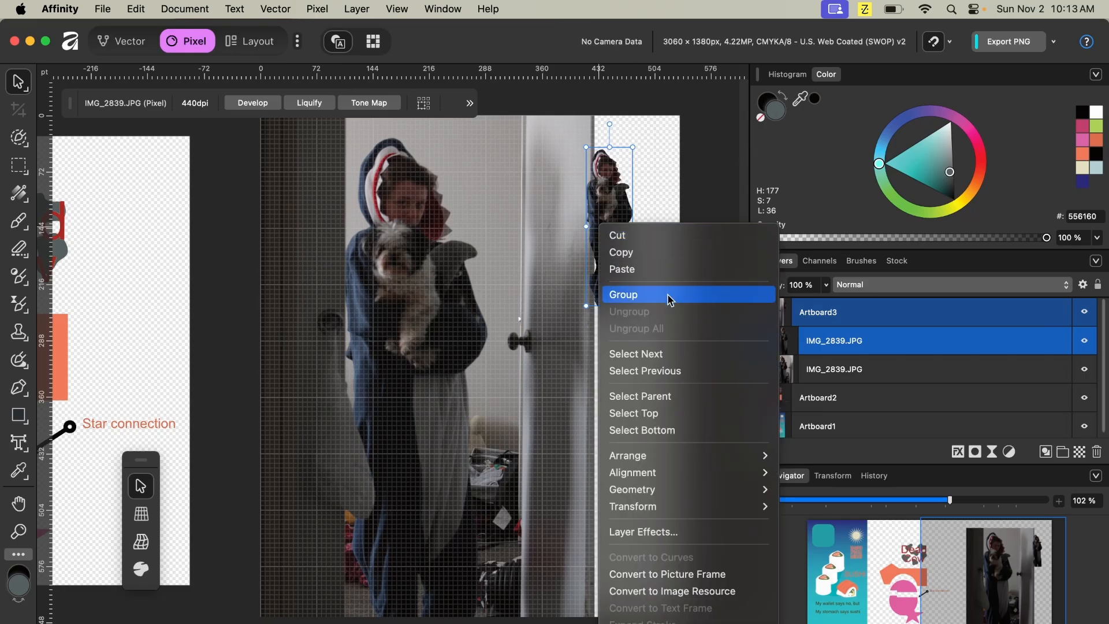
pyautogui.moveTo(685, 459)
pyautogui.moveTo(692, 484)
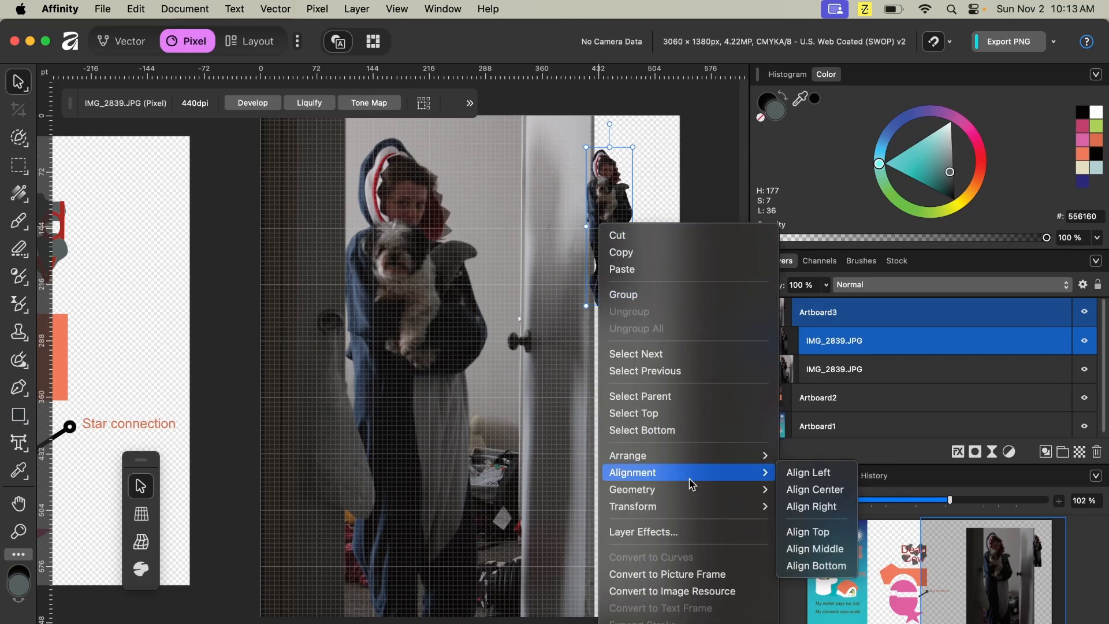
pyautogui.moveTo(720, 507)
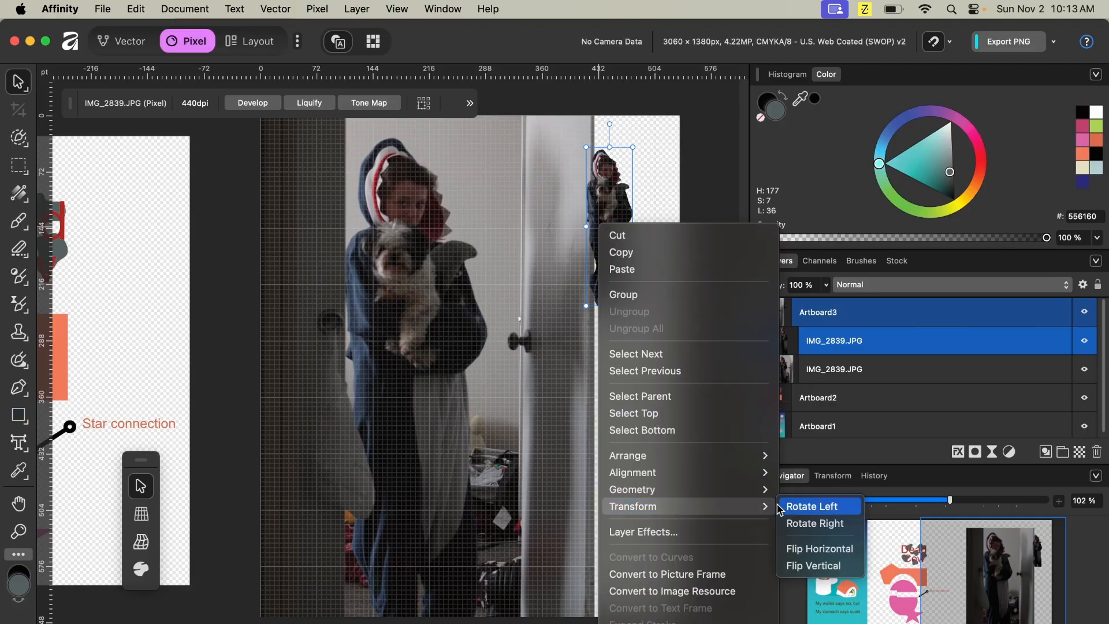
pyautogui.click(816, 551)
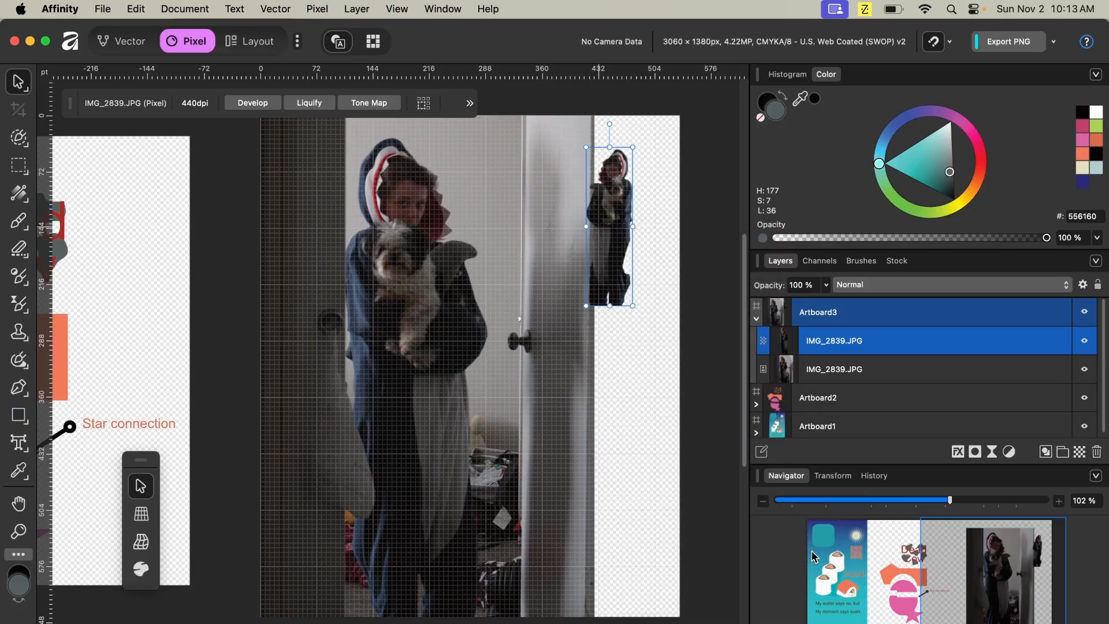
pyautogui.moveTo(613, 221); pyautogui.dragTo(528, 249)
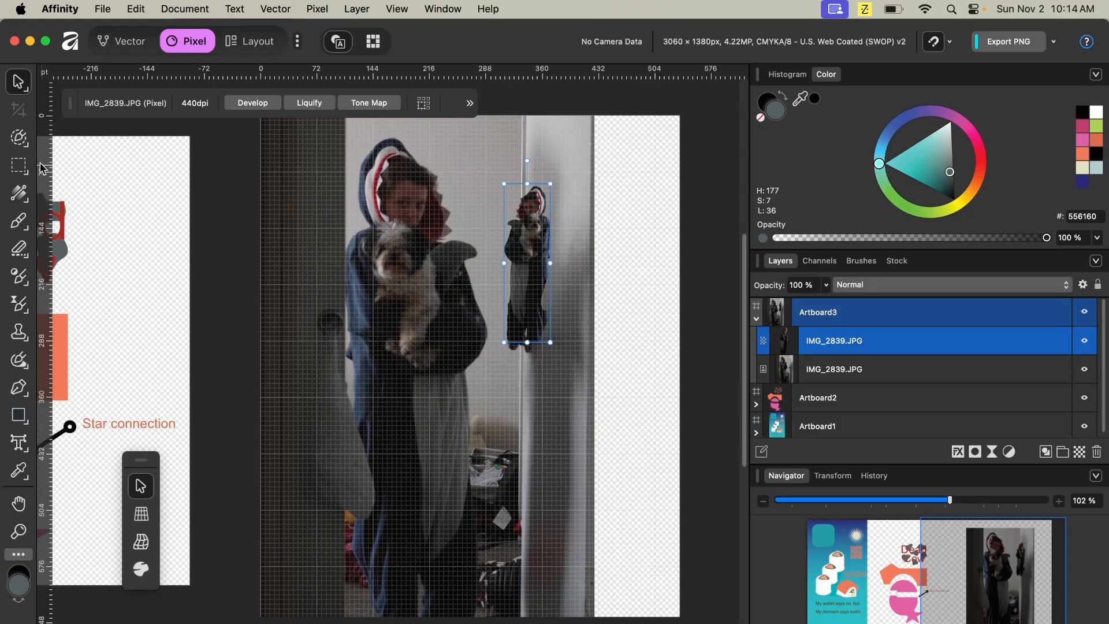
# - Flood-select the wall area on the original photo layer at 20% tolerance and delete it
pyautogui.click(839, 369)
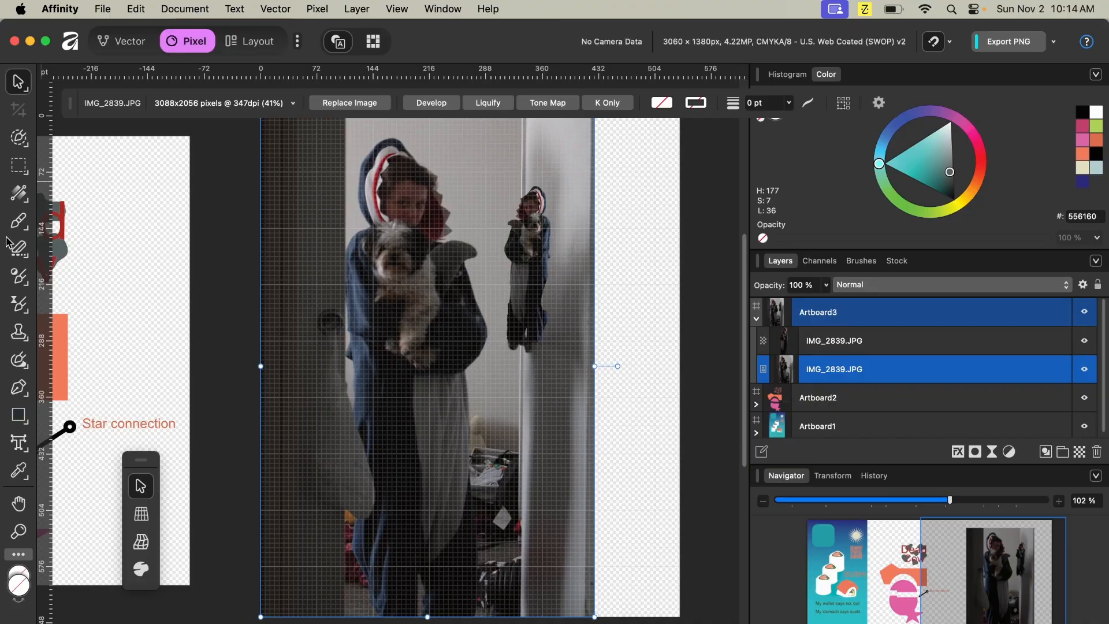
pyautogui.click(26, 149)
pyautogui.click(68, 176)
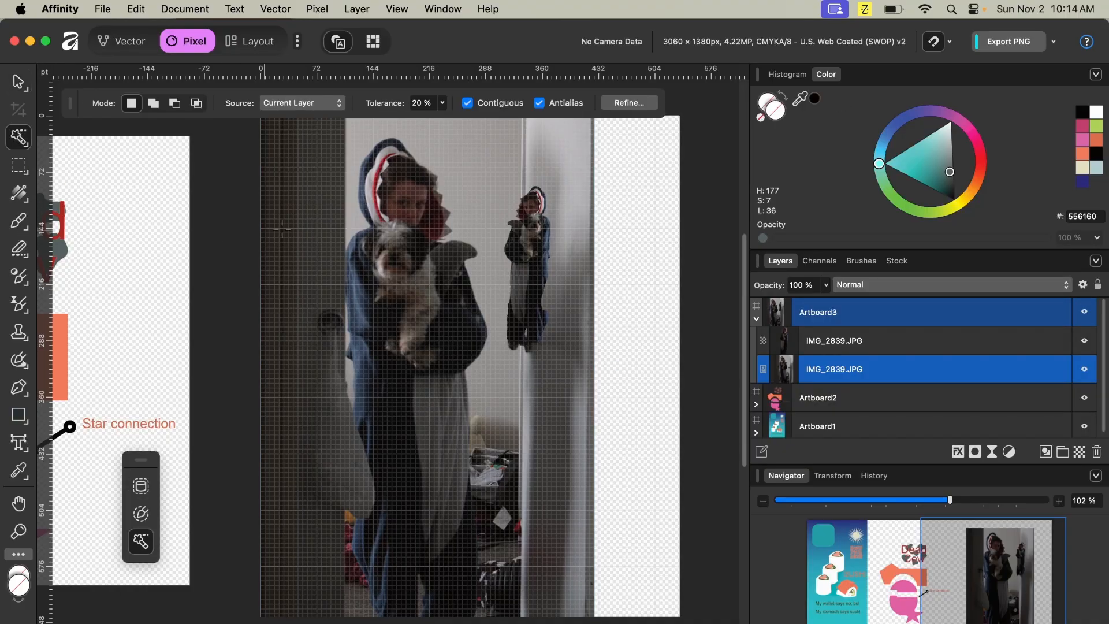
pyautogui.click(471, 158)
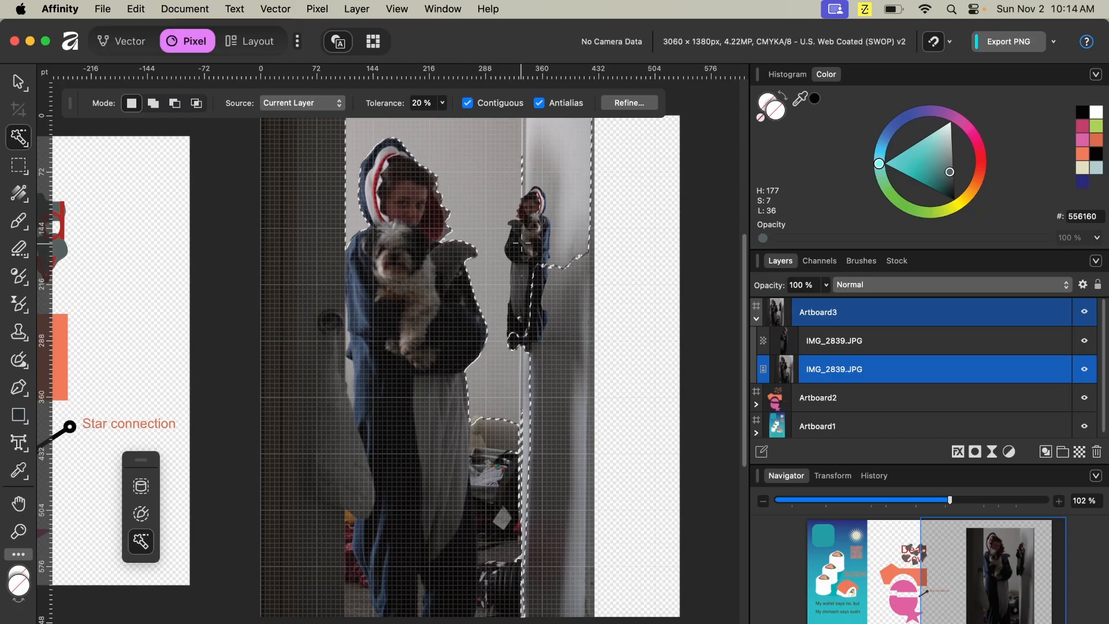
pyautogui.press('Delete')
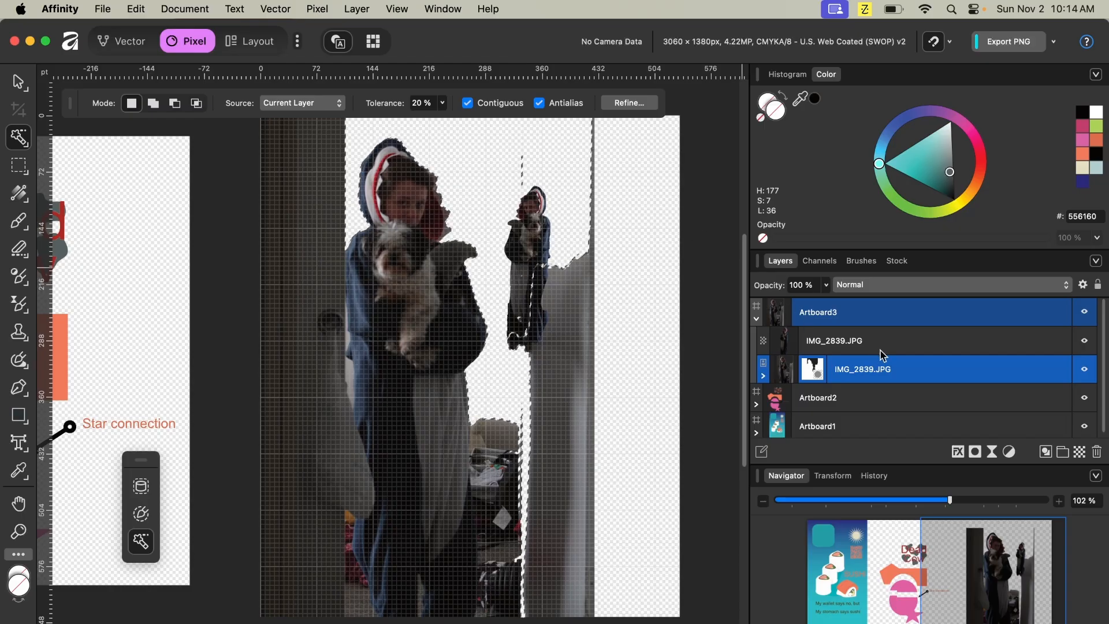
# - Hide the cutout copy layer and set up the Paint Brush with a white colour
pyautogui.click(1085, 341)
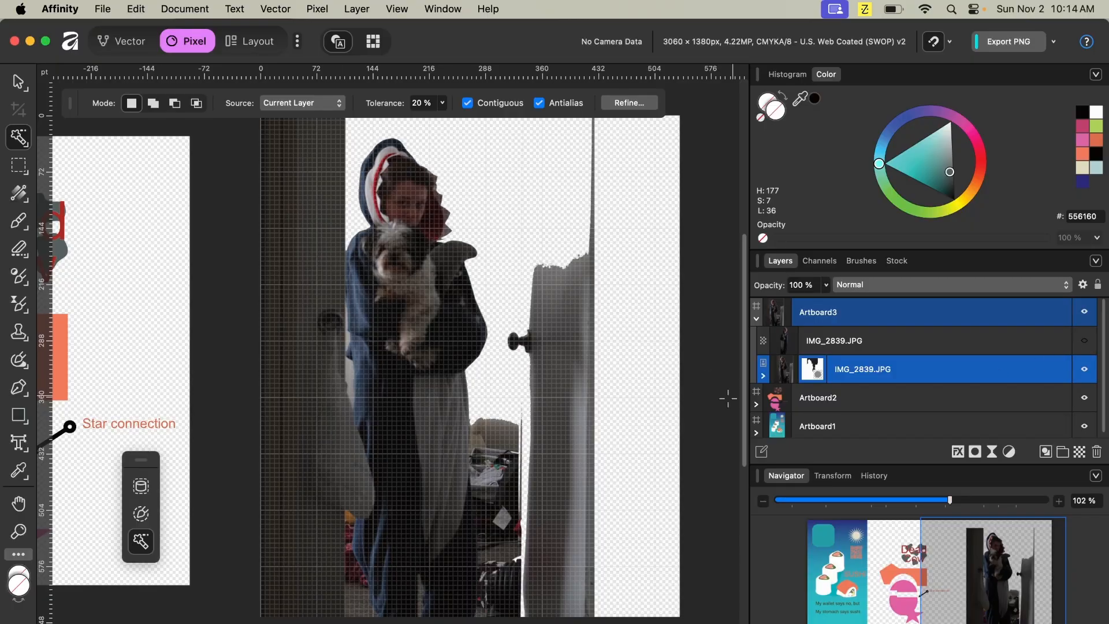
pyautogui.press('b')
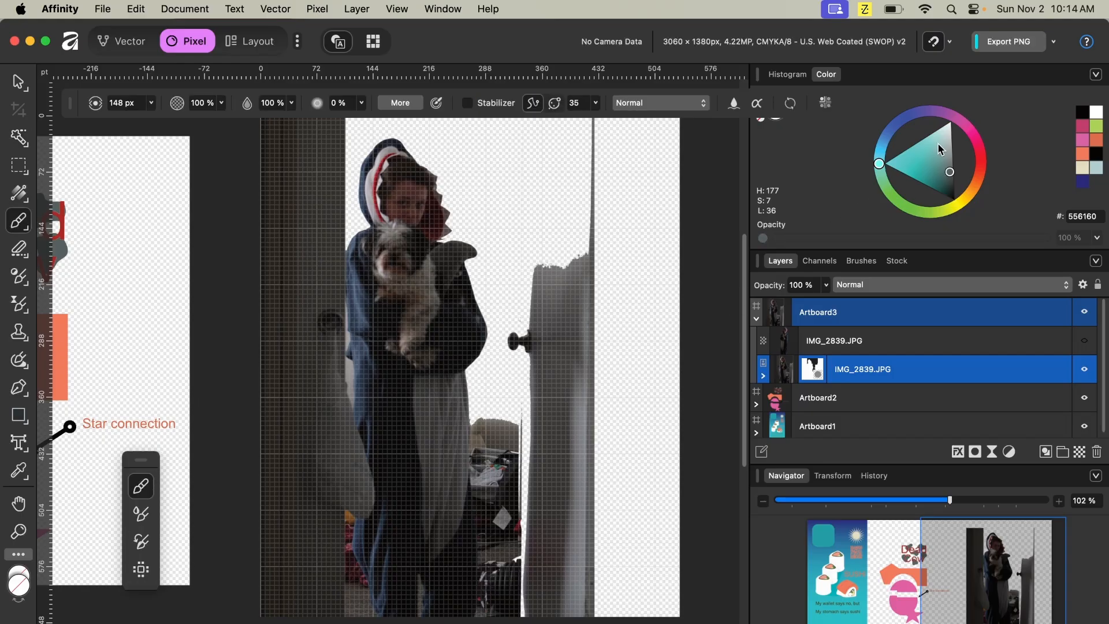
pyautogui.click(1083, 112)
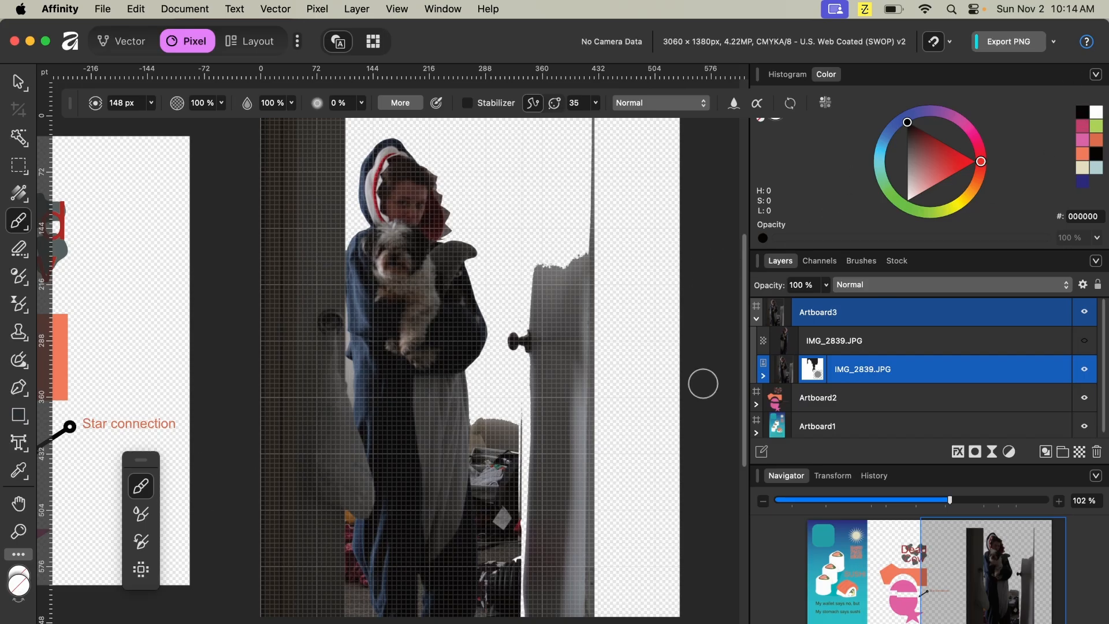
pyautogui.click(18, 585)
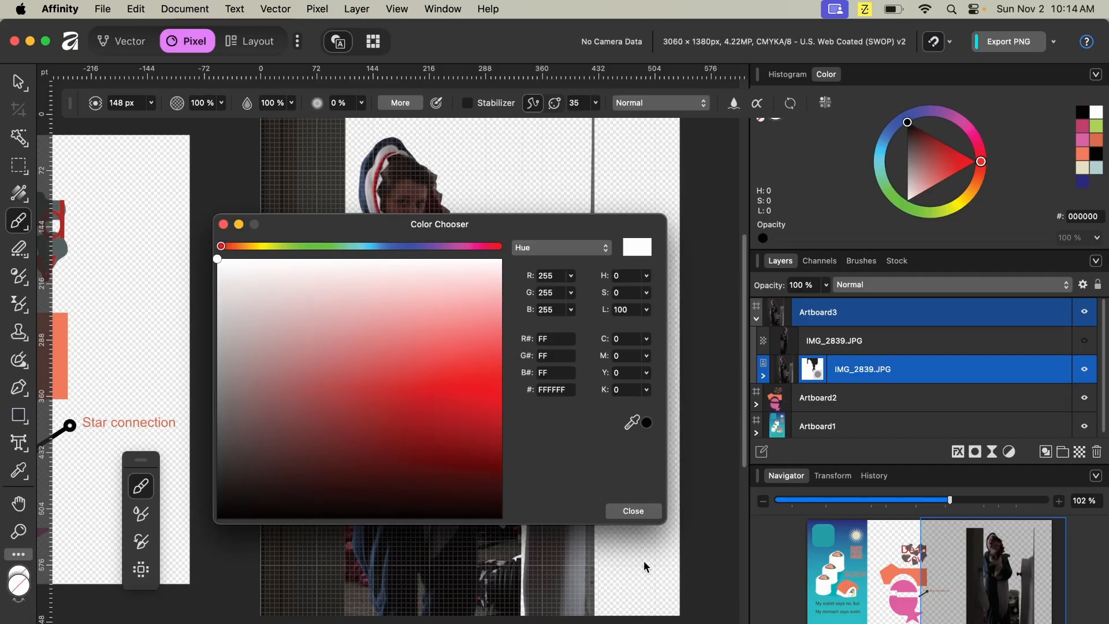
pyautogui.click(644, 511)
pyautogui.click(18, 585)
pyautogui.moveTo(204, 524); pyautogui.dragTo(216, 517)
pyautogui.click(655, 513)
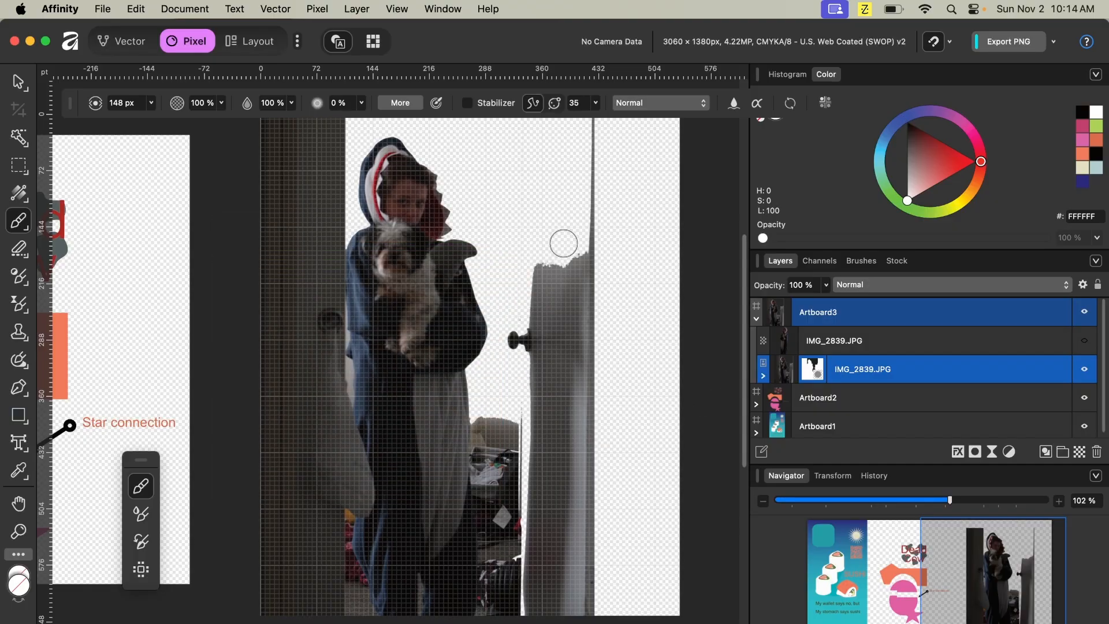
# - Try painting a white stroke across the subject's face, then undo it
pyautogui.moveTo(430, 198); pyautogui.dragTo(511, 178)
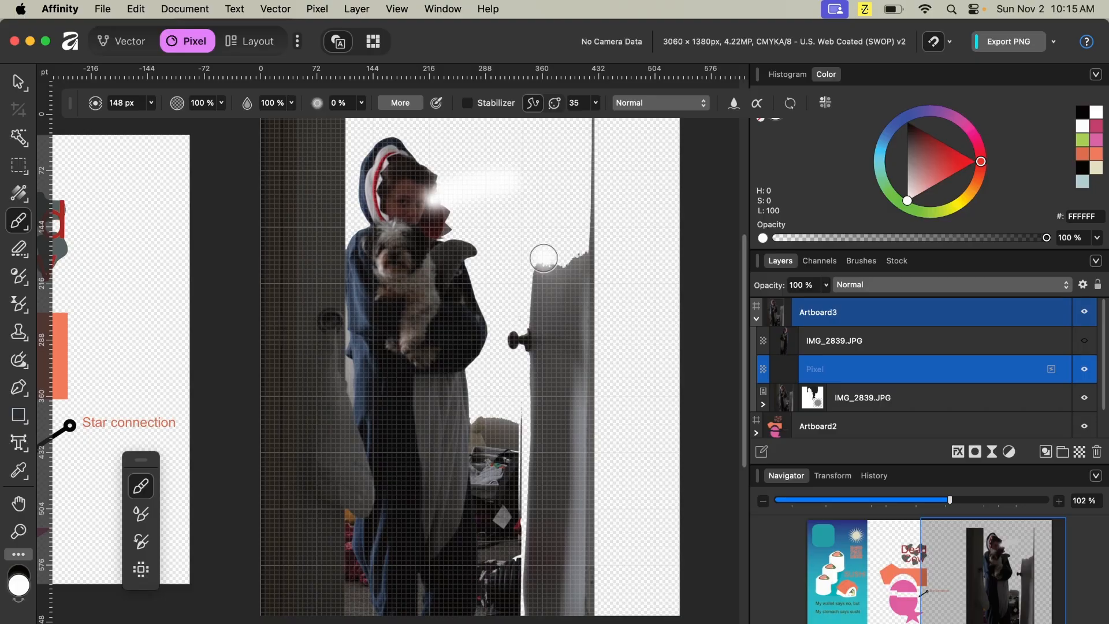
pyautogui.press('cmd+z')
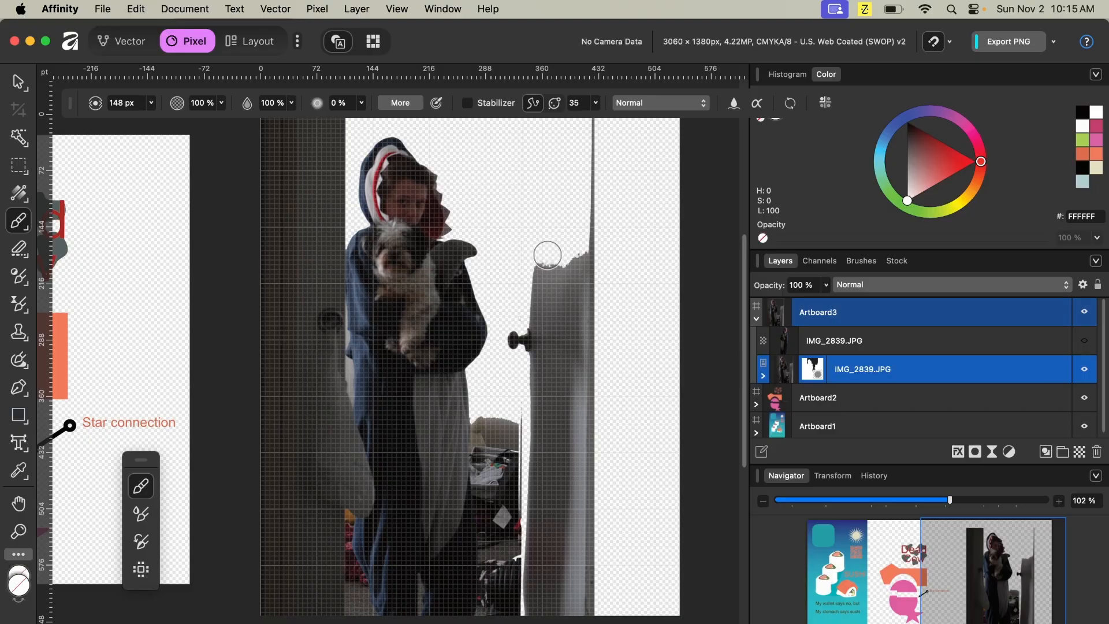
# - Paint white on the photo layer's mask to restore the deleted wall and door areas
pyautogui.click(813, 366)
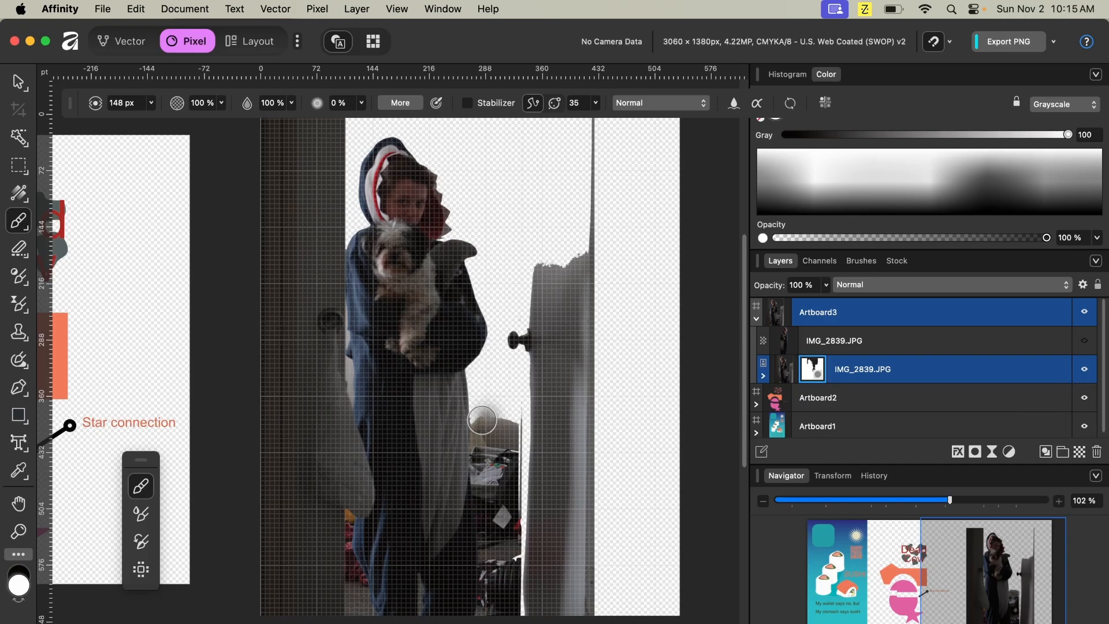
pyautogui.moveTo(472, 424)
pyautogui.mouseDown()
pyautogui.moveTo(472, 348)
pyautogui.moveTo(490, 413)
pyautogui.moveTo(516, 381)
pyautogui.moveTo(522, 413)
pyautogui.moveTo(511, 368)
pyautogui.moveTo(491, 412)
pyautogui.moveTo(491, 330)
pyautogui.moveTo(526, 437)
pyautogui.moveTo(524, 503)
pyautogui.moveTo(496, 245)
pyautogui.moveTo(501, 253)
pyautogui.moveTo(472, 260)
pyautogui.moveTo(388, 245)
pyautogui.moveTo(436, 208)
pyautogui.moveTo(465, 210)
pyautogui.moveTo(433, 253)
pyautogui.moveTo(459, 216)
pyautogui.moveTo(504, 213)
pyautogui.moveTo(405, 250)
pyautogui.moveTo(490, 249)
pyautogui.moveTo(416, 266)
pyautogui.moveTo(470, 287)
pyautogui.moveTo(460, 319)
pyautogui.moveTo(406, 333)
pyautogui.moveTo(370, 386)
pyautogui.moveTo(441, 459)
pyautogui.mouseUp()
pyautogui.press('x')
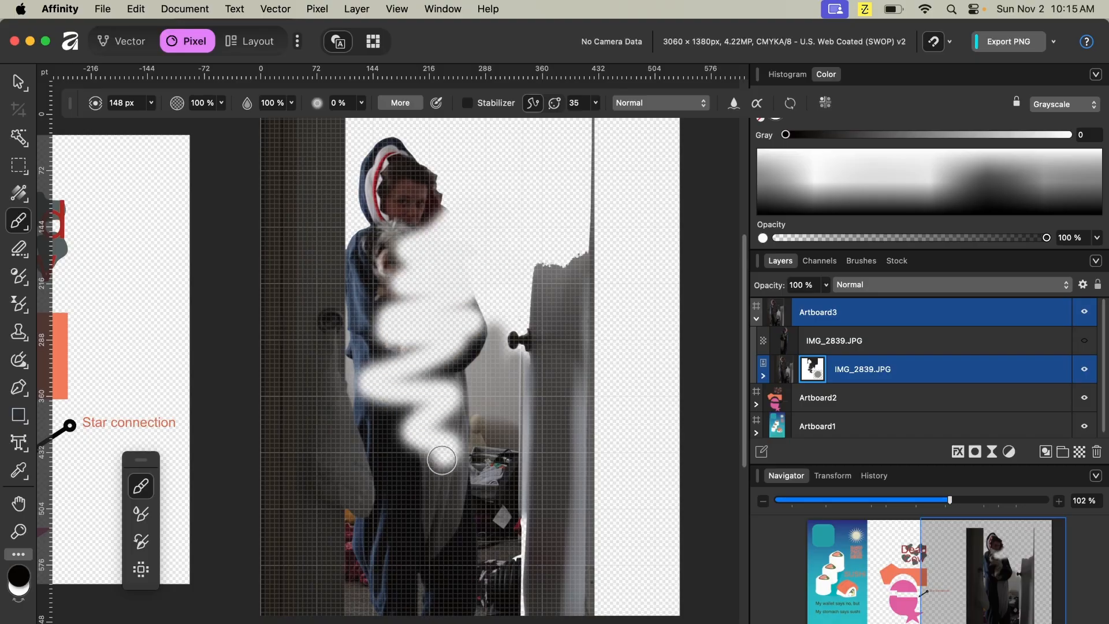
pyautogui.press('x')
pyautogui.moveTo(417, 362)
pyautogui.mouseDown()
pyautogui.moveTo(431, 338)
pyautogui.moveTo(418, 376)
pyautogui.moveTo(360, 382)
pyautogui.moveTo(501, 347)
pyautogui.moveTo(369, 360)
pyautogui.moveTo(450, 325)
pyautogui.moveTo(372, 316)
pyautogui.moveTo(468, 301)
pyautogui.moveTo(456, 276)
pyautogui.moveTo(330, 260)
pyautogui.moveTo(434, 230)
pyautogui.moveTo(440, 202)
pyautogui.moveTo(394, 188)
pyautogui.moveTo(397, 176)
pyautogui.moveTo(230, 149)
pyautogui.moveTo(396, 147)
pyautogui.moveTo(463, 206)
pyautogui.moveTo(529, 234)
pyautogui.moveTo(554, 260)
pyautogui.moveTo(452, 331)
pyautogui.moveTo(471, 354)
pyautogui.moveTo(251, 437)
pyautogui.moveTo(451, 418)
pyautogui.moveTo(390, 384)
pyautogui.moveTo(371, 410)
pyautogui.moveTo(495, 455)
pyautogui.moveTo(421, 485)
pyautogui.mouseUp()
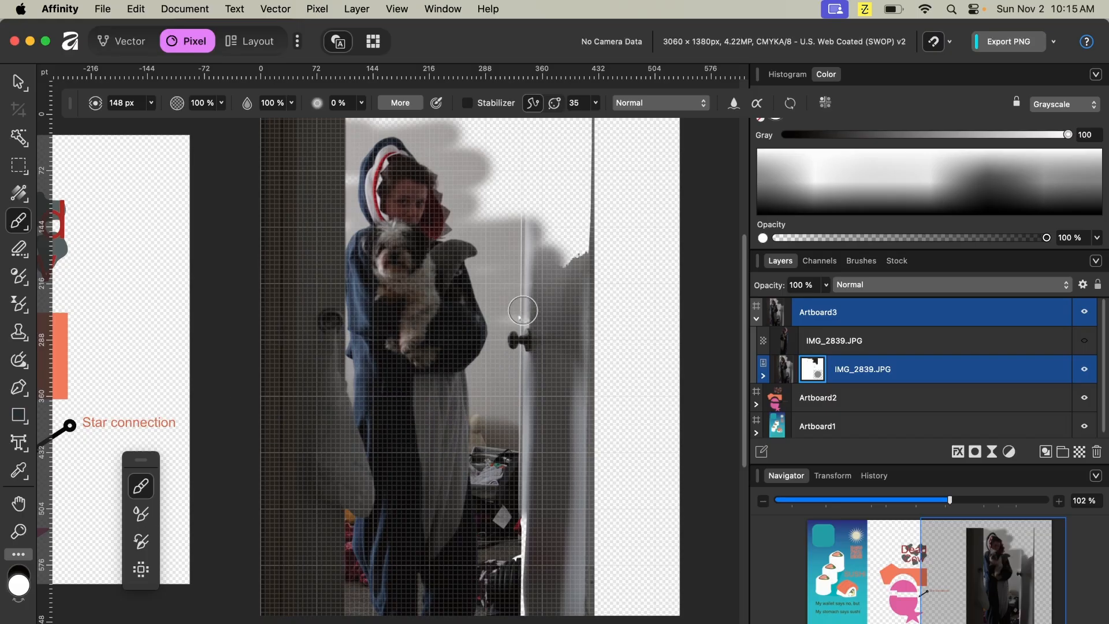
pyautogui.moveTo(517, 315)
pyautogui.mouseDown()
pyautogui.moveTo(563, 258)
pyautogui.moveTo(582, 257)
pyautogui.moveTo(543, 264)
pyautogui.moveTo(518, 248)
pyautogui.moveTo(588, 198)
pyautogui.moveTo(628, 231)
pyautogui.moveTo(568, 239)
pyautogui.moveTo(456, 226)
pyautogui.moveTo(457, 206)
pyautogui.moveTo(535, 171)
pyautogui.moveTo(624, 154)
pyautogui.mouseUp()
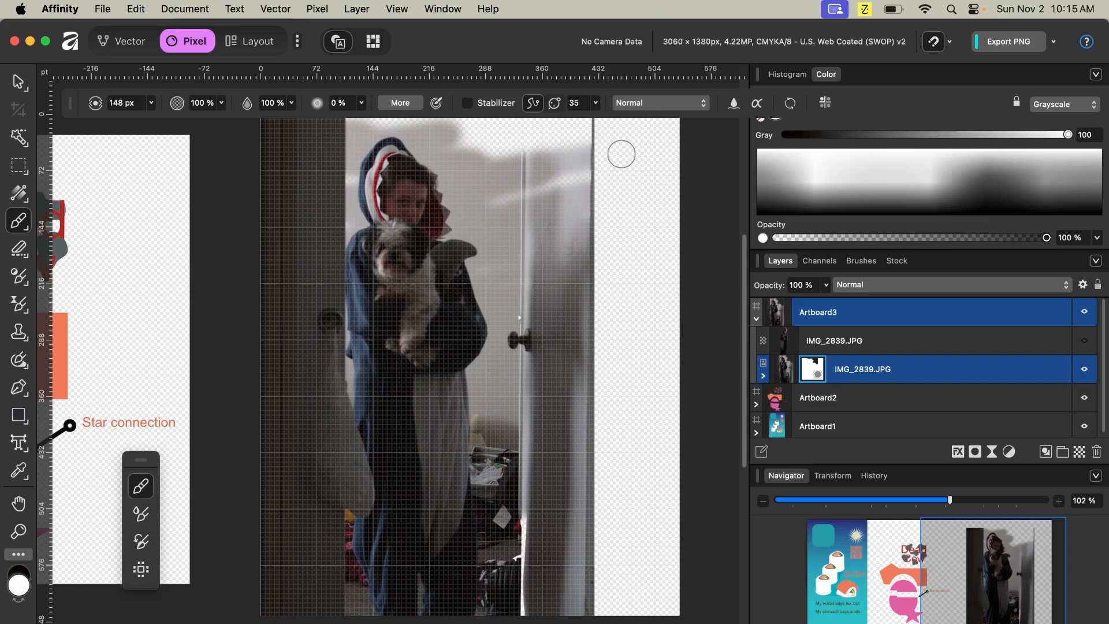
pyautogui.scroll(5, 441, 154)
pyautogui.moveTo(575, 225)
pyautogui.mouseDown()
pyautogui.moveTo(438, 270)
pyautogui.moveTo(567, 265)
pyautogui.moveTo(624, 278)
pyautogui.mouseUp()
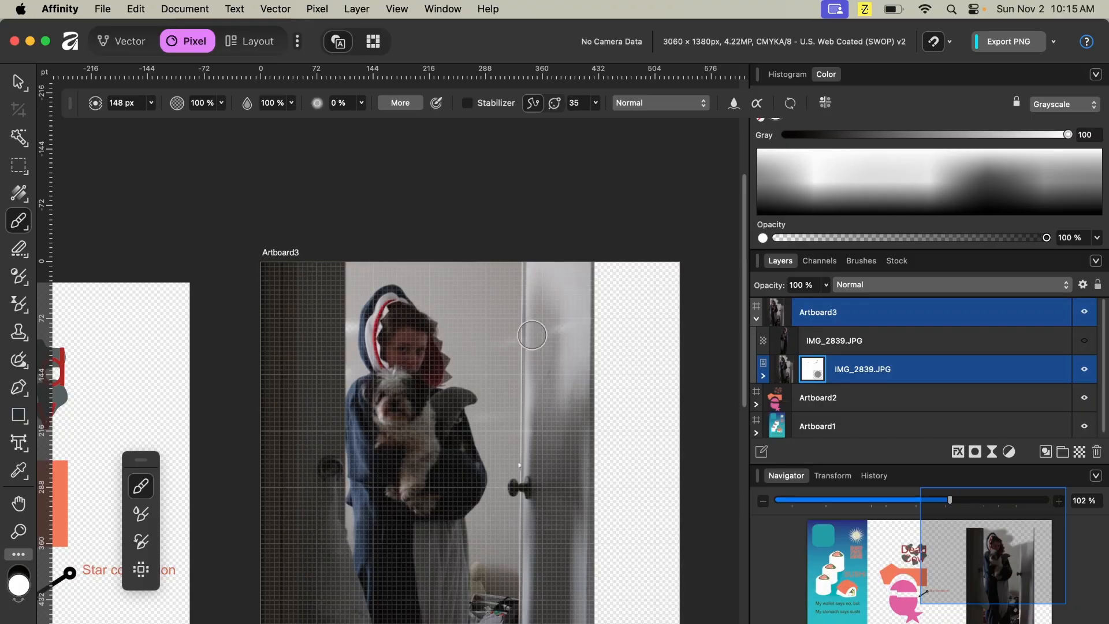
# - Try painting black on the photo layer's mask over the subject, then undo both strokes
pyautogui.scroll(-1, 542, 403)
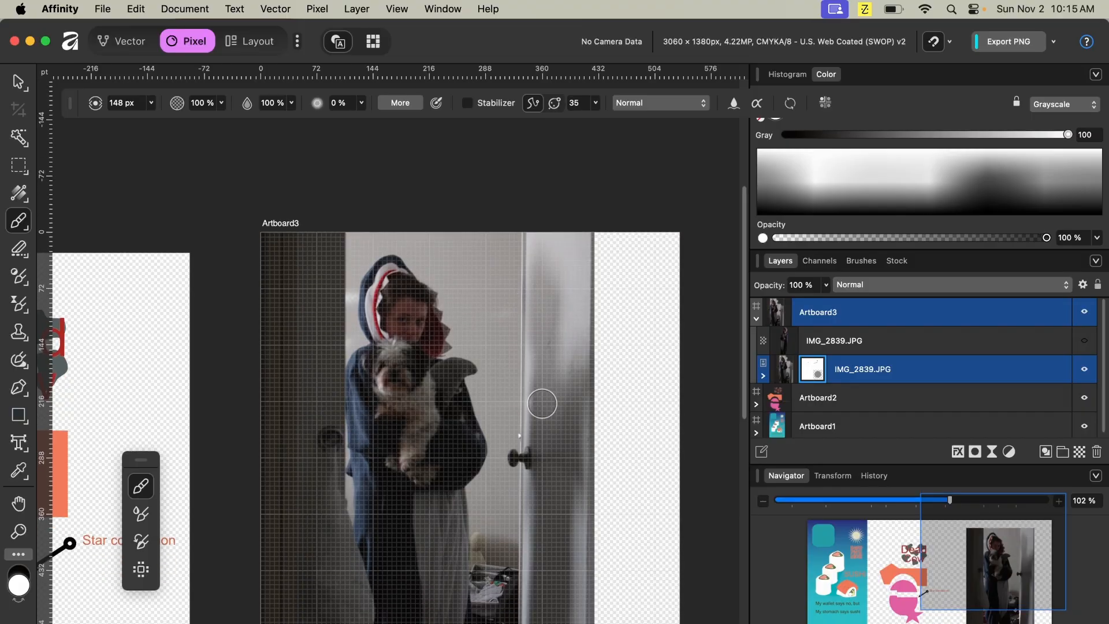
pyautogui.scroll(-4, 542, 403)
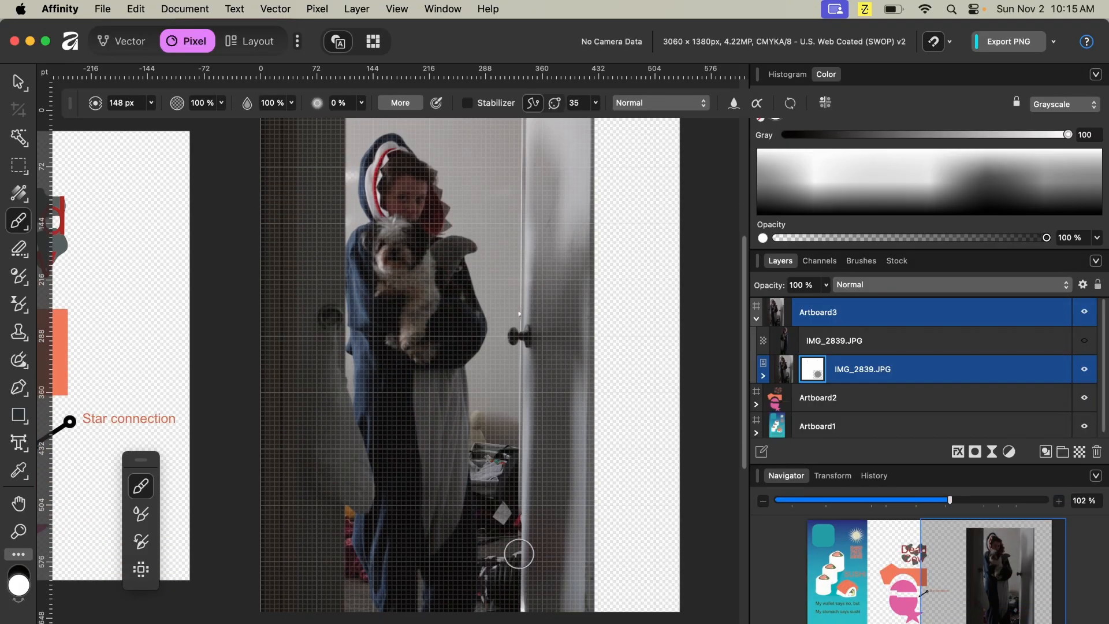
pyautogui.click(764, 377)
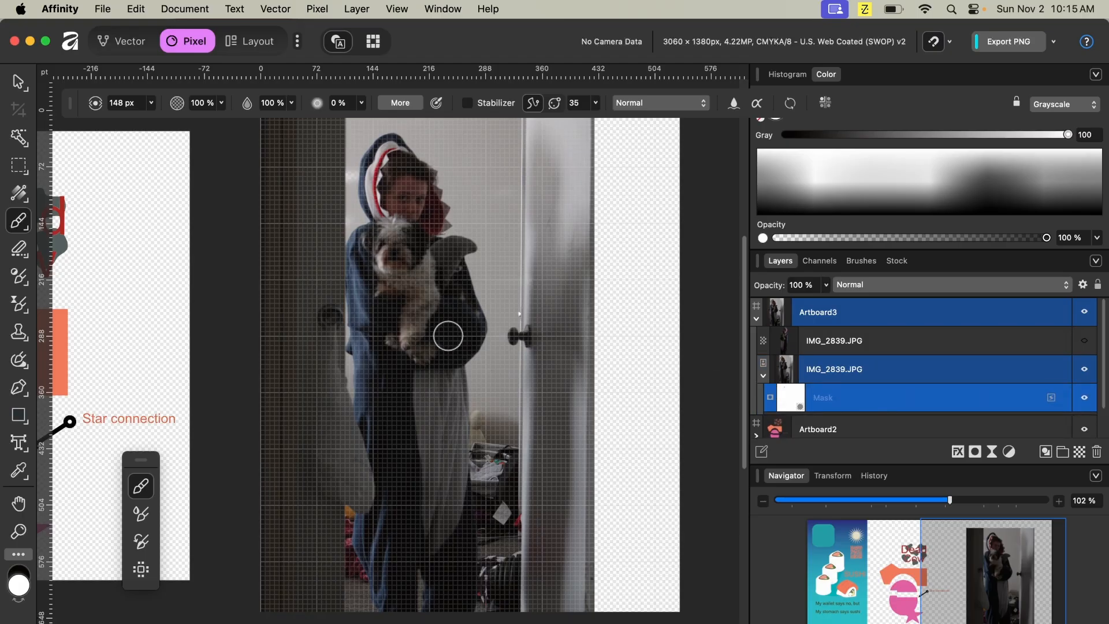
pyautogui.press('x')
pyautogui.moveTo(447, 336)
pyautogui.mouseDown()
pyautogui.moveTo(397, 345)
pyautogui.moveTo(492, 314)
pyautogui.moveTo(376, 292)
pyautogui.moveTo(444, 171)
pyautogui.mouseUp()
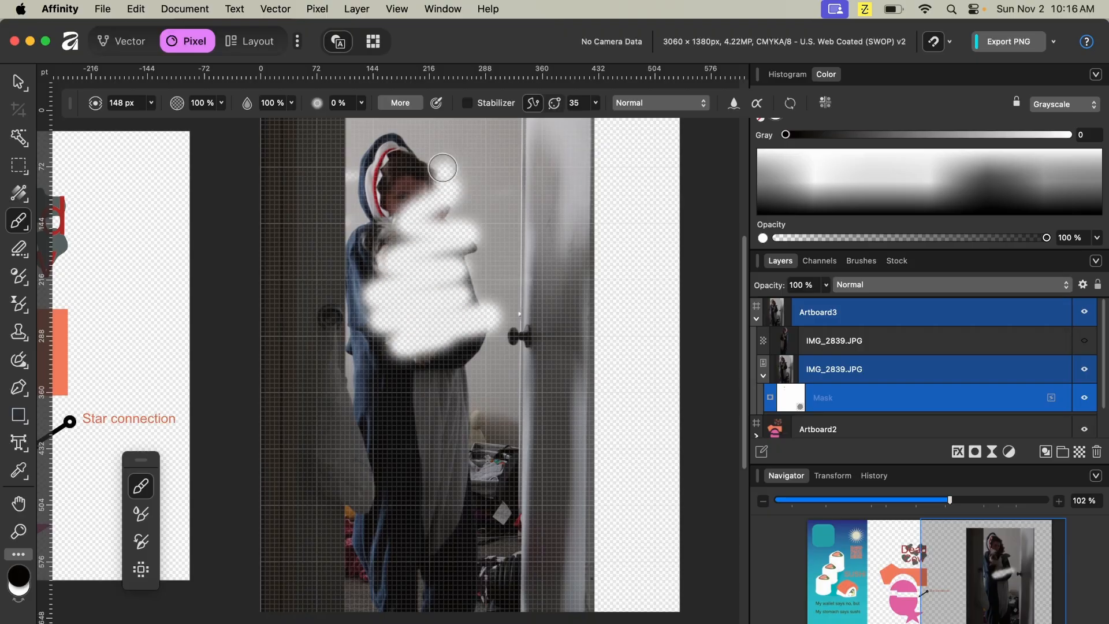
pyautogui.moveTo(361, 318)
pyautogui.mouseDown()
pyautogui.moveTo(465, 324)
pyautogui.moveTo(430, 373)
pyautogui.moveTo(376, 393)
pyautogui.moveTo(411, 434)
pyautogui.moveTo(570, 526)
pyautogui.moveTo(538, 562)
pyautogui.mouseUp()
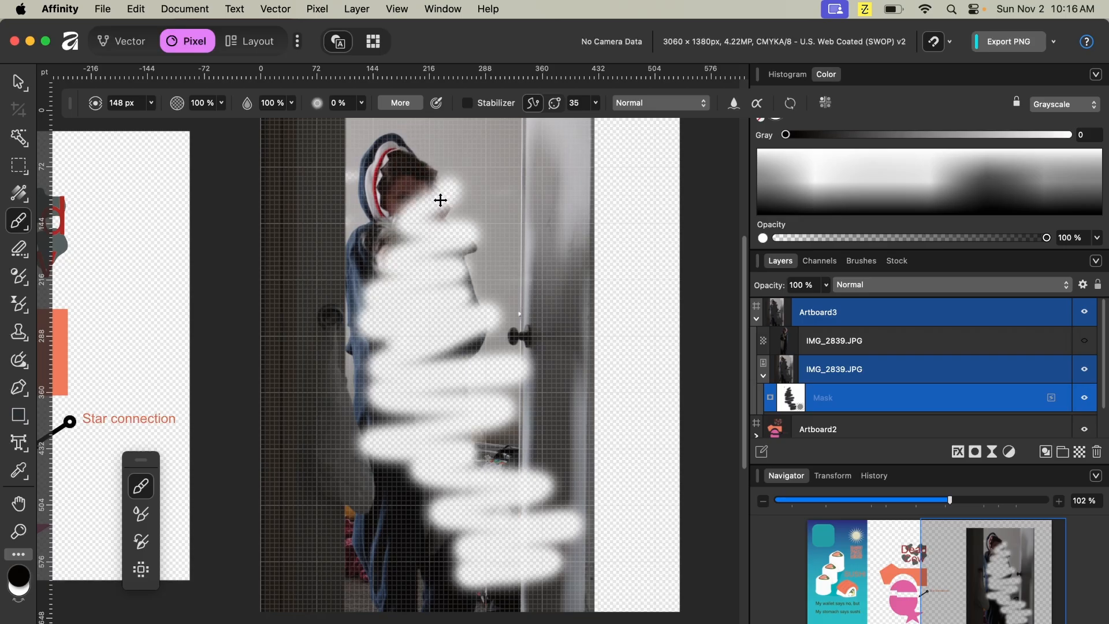
pyautogui.press('super+z')
pyautogui.press('super+z')
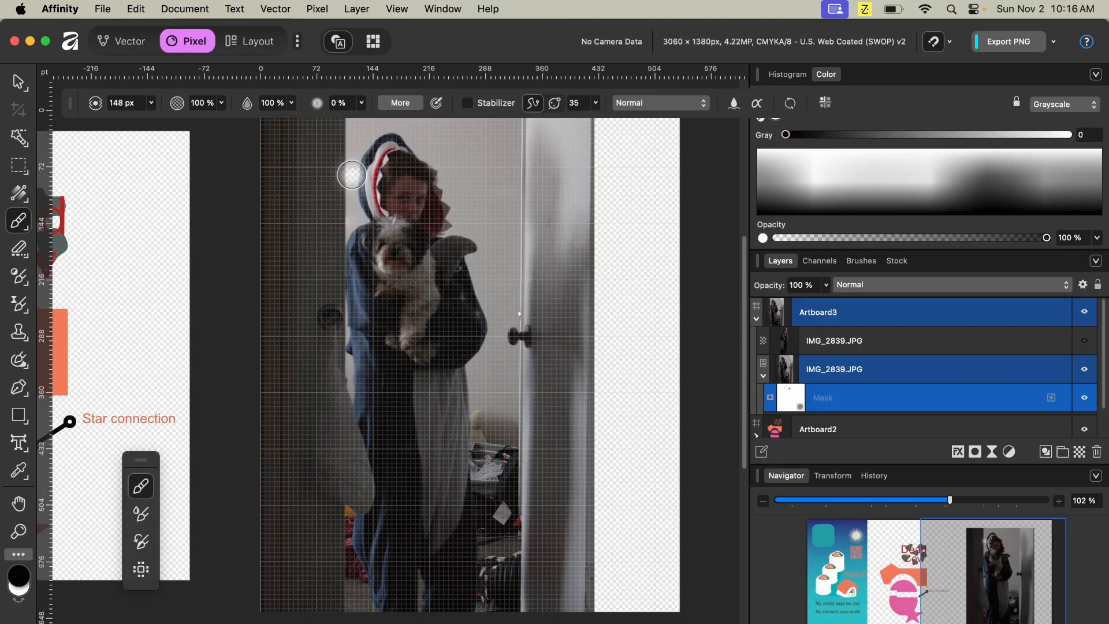
# - Switch back to white, flood-select the wall on the photo layer and delete it
pyautogui.press('x')
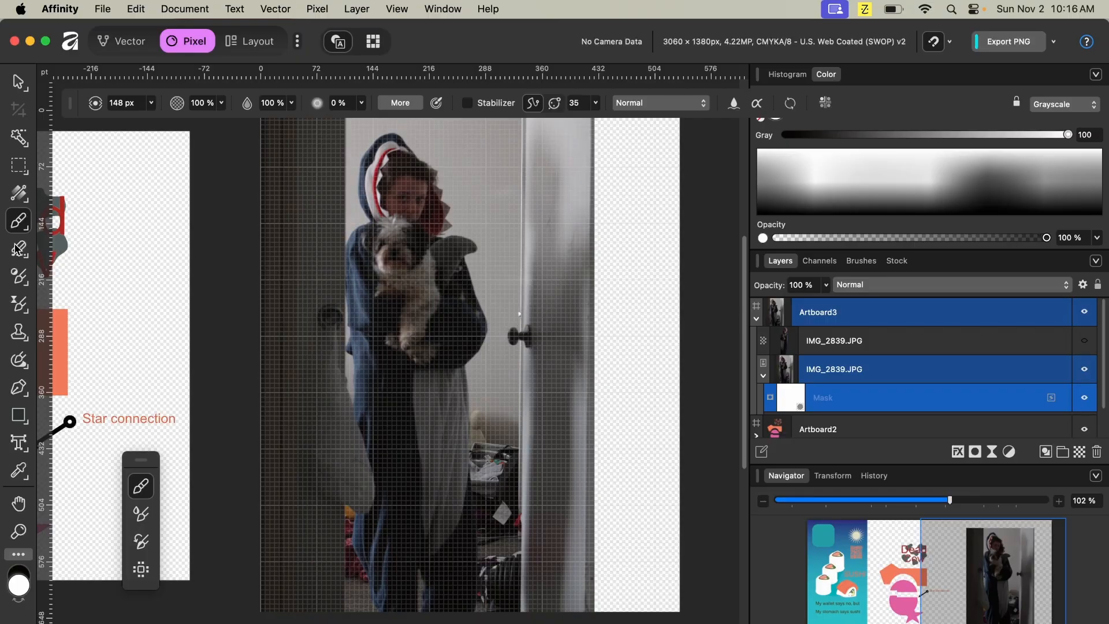
pyautogui.click(18, 138)
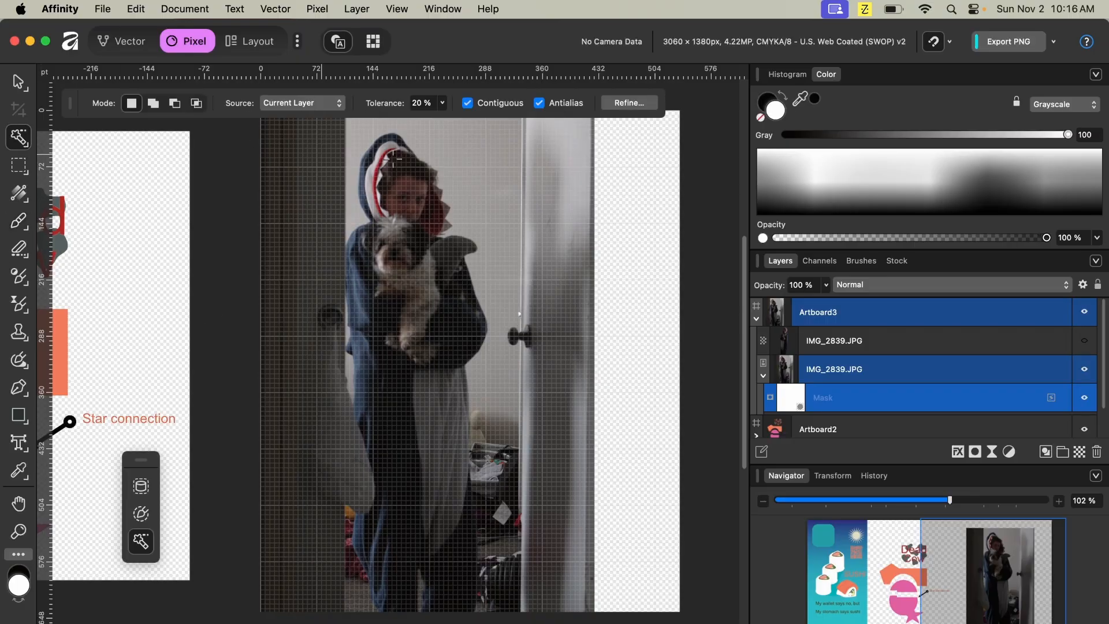
pyautogui.click(469, 215)
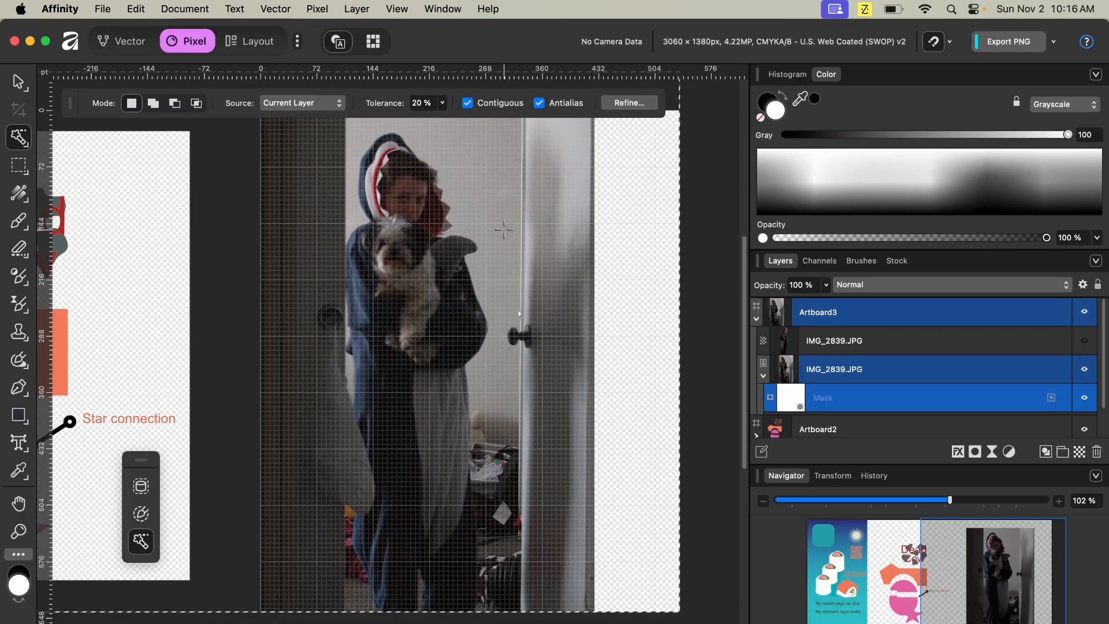
pyautogui.click(823, 369)
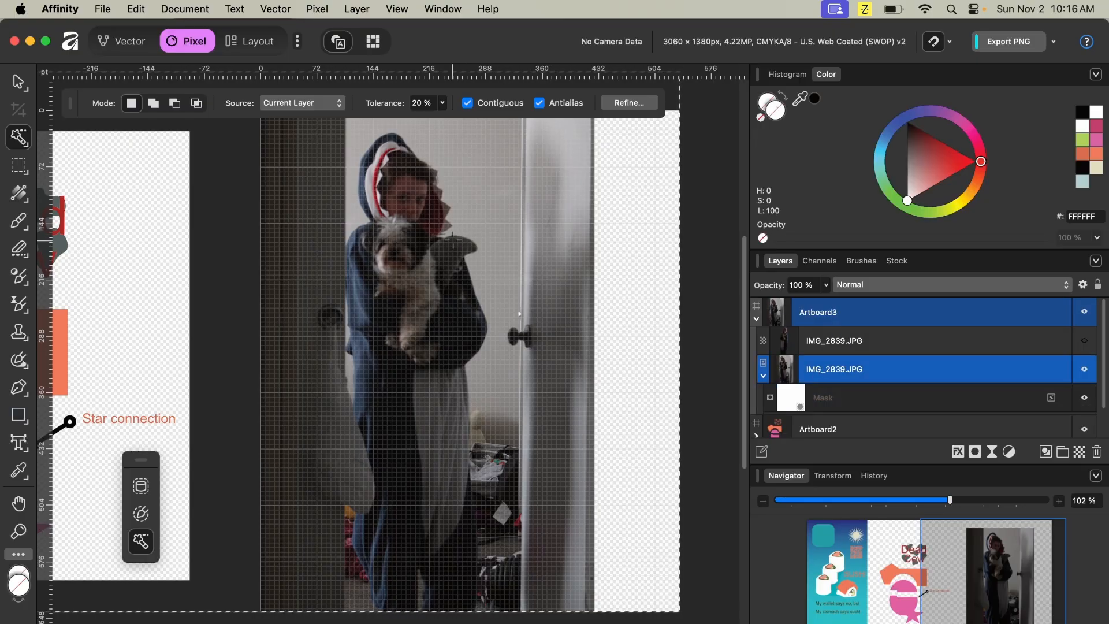
pyautogui.click(488, 198)
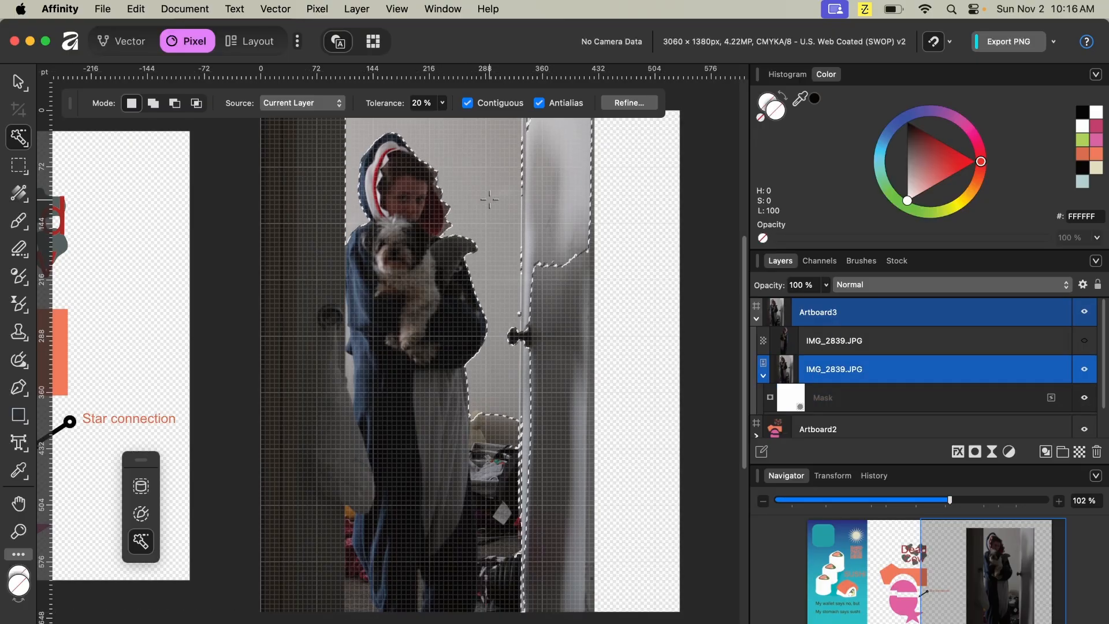
pyautogui.press('Delete')
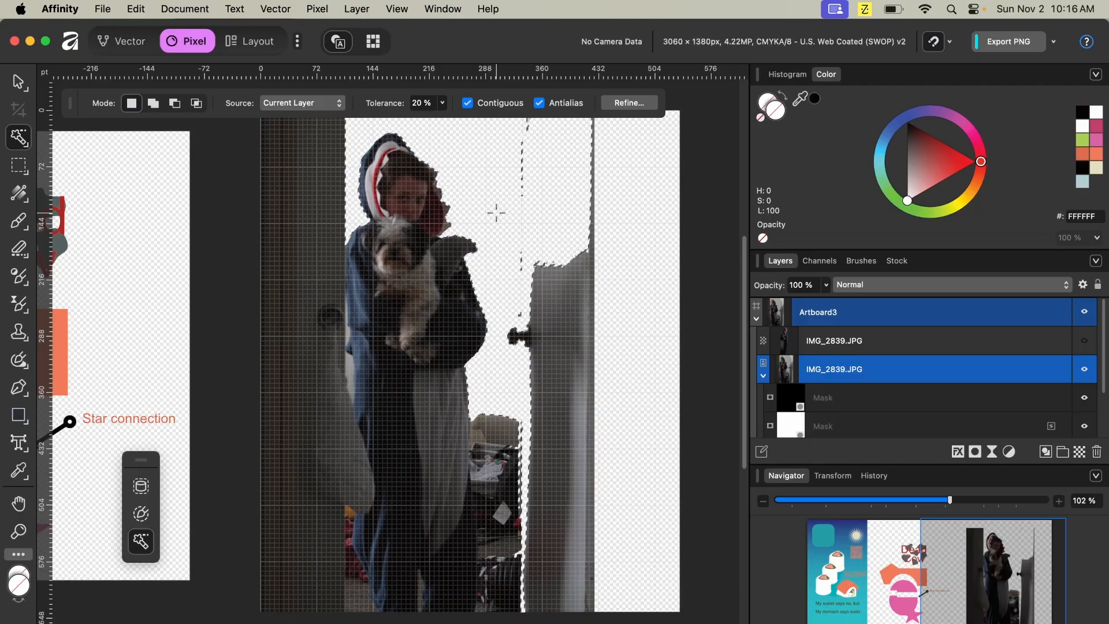
# - Flood-select and delete the door area, then the background left of the subject
pyautogui.click(560, 310)
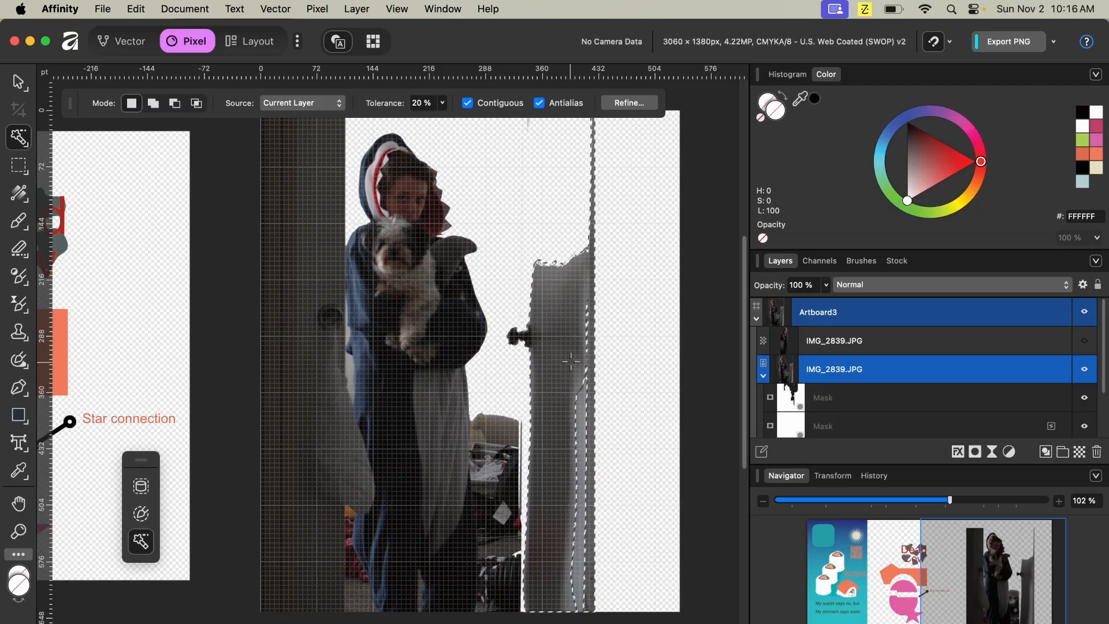
pyautogui.click(602, 416)
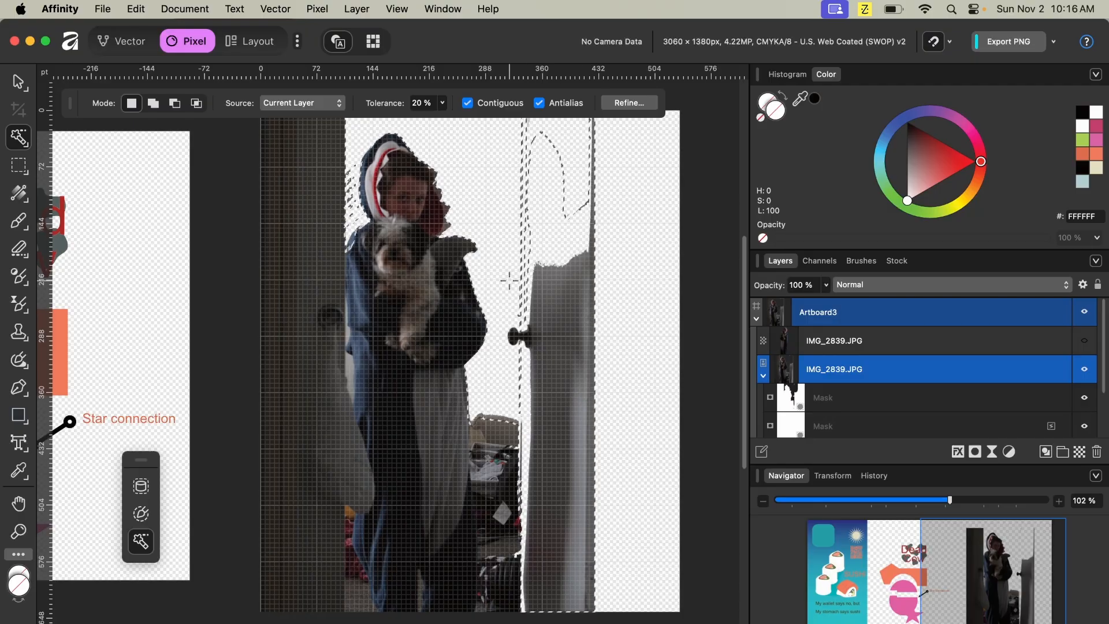
pyautogui.press('Delete')
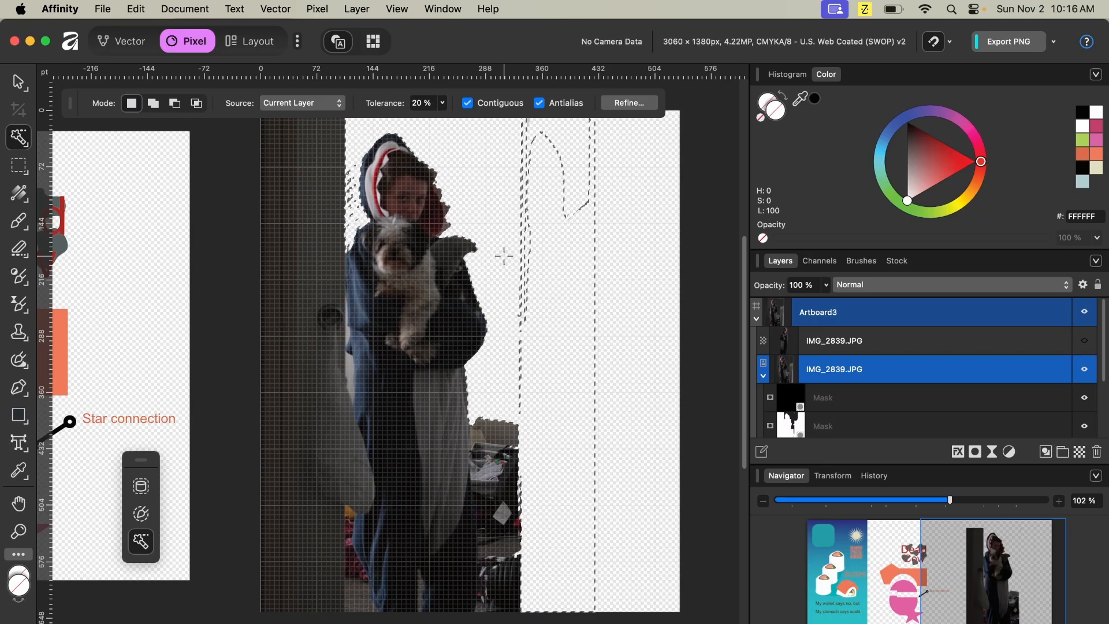
pyautogui.click(311, 413)
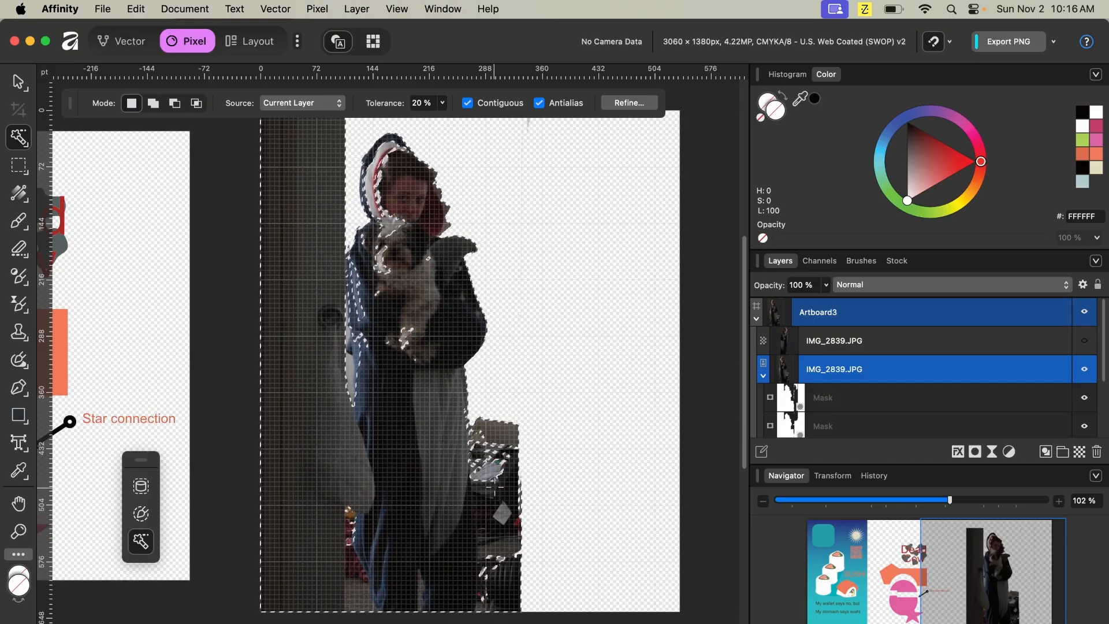
pyautogui.press('Delete')
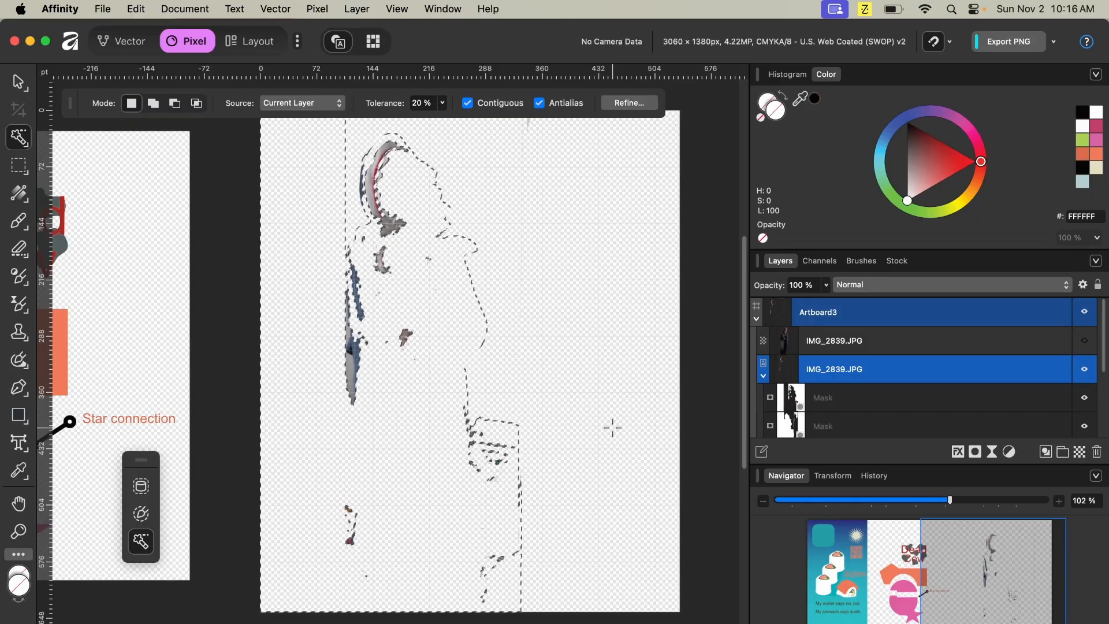
# - Deselect and paint white across the photo layer's mask, enlarging the brush to about 689 px
pyautogui.click(825, 397)
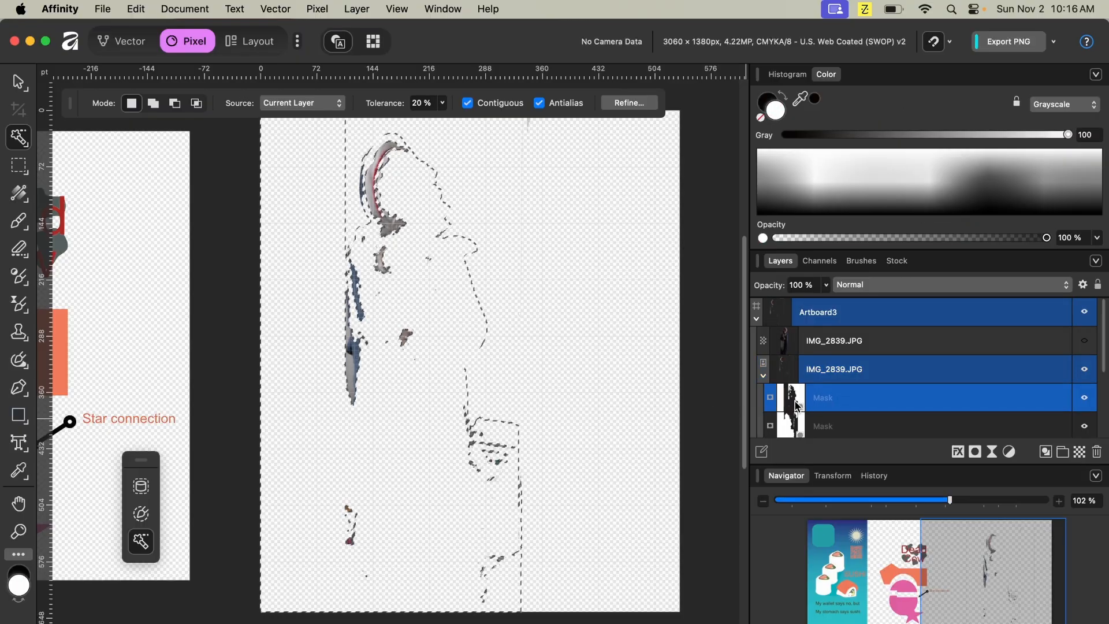
pyautogui.scroll(-1, 641, 418)
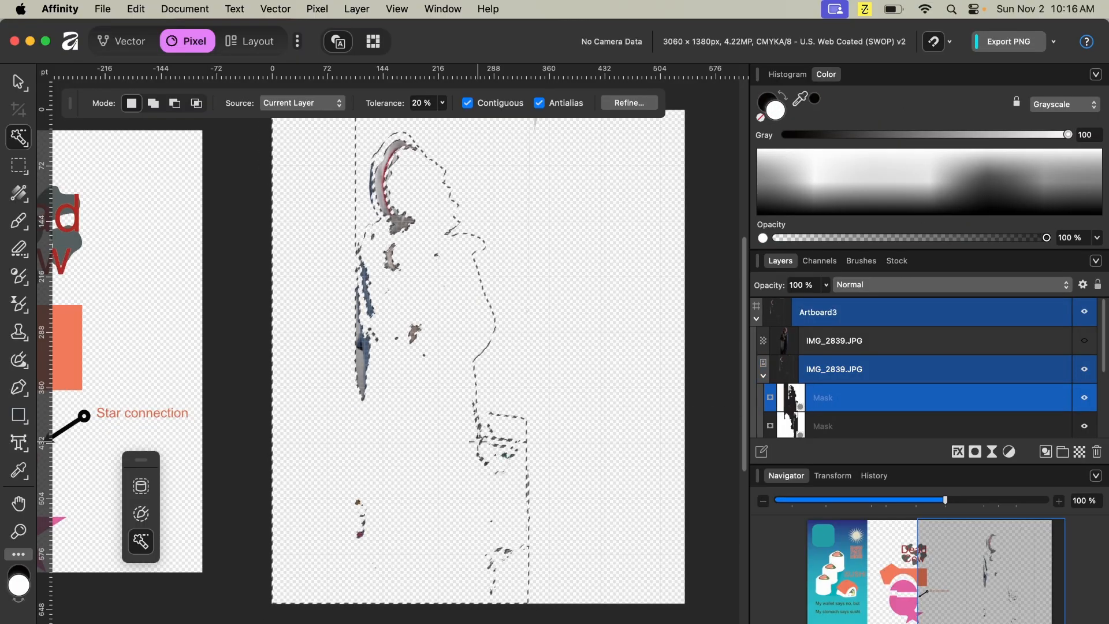
pyautogui.press('super+d')
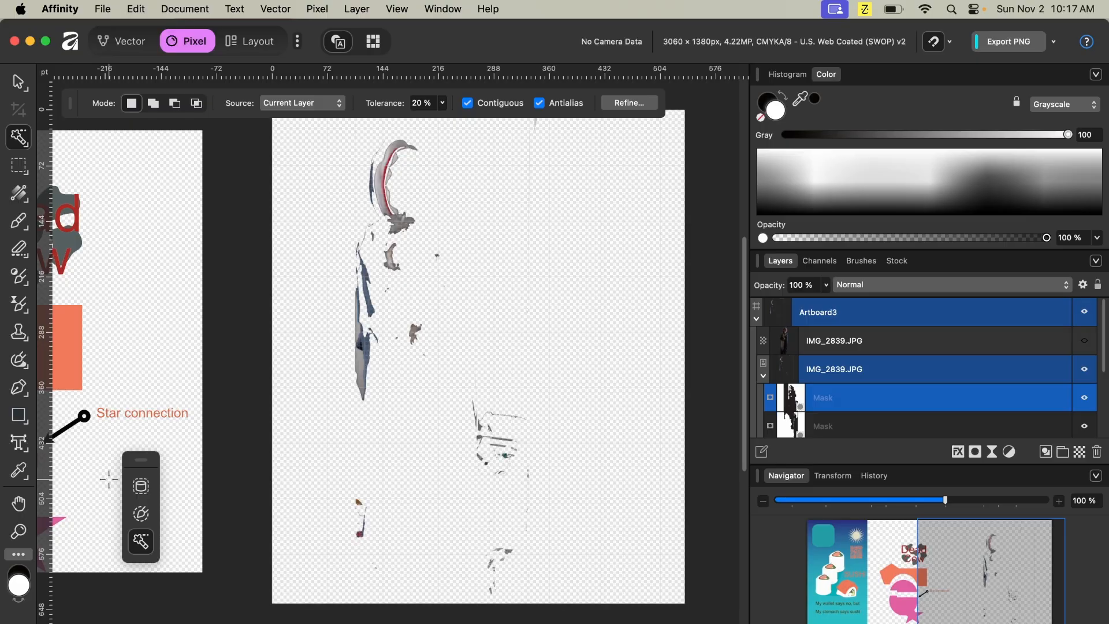
pyautogui.press('b')
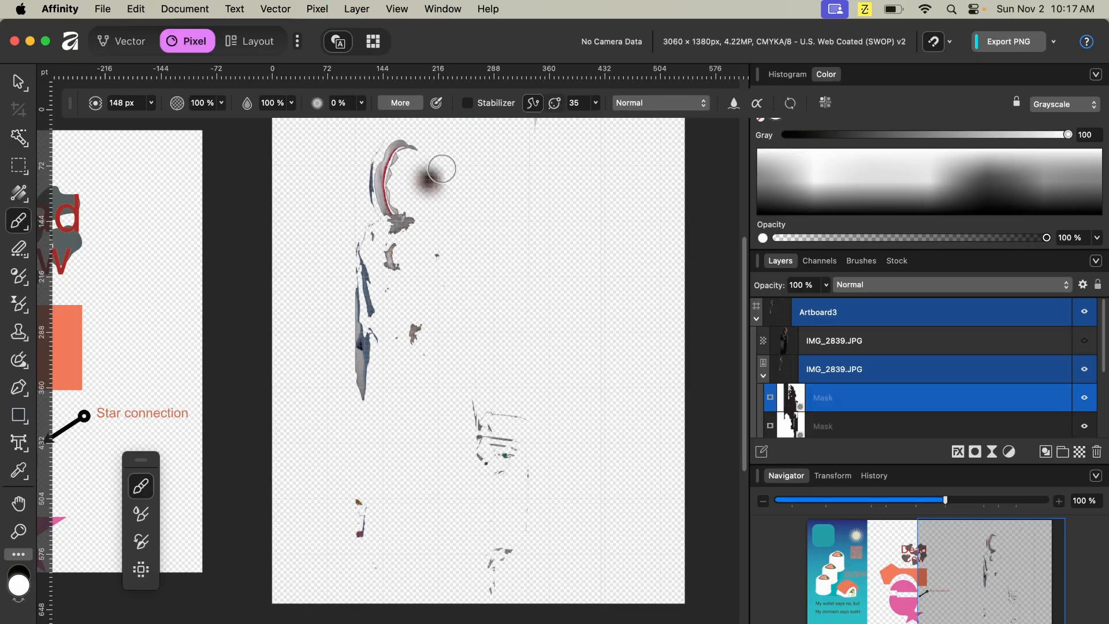
pyautogui.moveTo(409, 157)
pyautogui.mouseDown()
pyautogui.moveTo(402, 222)
pyautogui.moveTo(401, 173)
pyautogui.moveTo(411, 224)
pyautogui.moveTo(421, 170)
pyautogui.moveTo(438, 250)
pyautogui.moveTo(433, 218)
pyautogui.moveTo(403, 292)
pyautogui.moveTo(382, 293)
pyautogui.moveTo(382, 248)
pyautogui.moveTo(400, 390)
pyautogui.moveTo(408, 318)
pyautogui.moveTo(411, 478)
pyautogui.moveTo(424, 438)
pyautogui.moveTo(449, 503)
pyautogui.moveTo(428, 571)
pyautogui.moveTo(417, 572)
pyautogui.moveTo(416, 156)
pyautogui.moveTo(394, 223)
pyautogui.moveTo(430, 202)
pyautogui.moveTo(453, 322)
pyautogui.moveTo(463, 311)
pyautogui.moveTo(471, 415)
pyautogui.moveTo(472, 339)
pyautogui.moveTo(482, 423)
pyautogui.moveTo(469, 537)
pyautogui.moveTo(473, 516)
pyautogui.moveTo(490, 540)
pyautogui.moveTo(542, 551)
pyautogui.moveTo(669, 550)
pyautogui.moveTo(491, 558)
pyautogui.moveTo(510, 575)
pyautogui.moveTo(505, 604)
pyautogui.moveTo(384, 611)
pyautogui.moveTo(370, 577)
pyautogui.moveTo(743, 545)
pyautogui.mouseUp()
pyautogui.press(']')
pyautogui.press(']')
pyautogui.press(']')
pyautogui.press(']')
pyautogui.press(']')
pyautogui.press(']')
pyautogui.press(']')
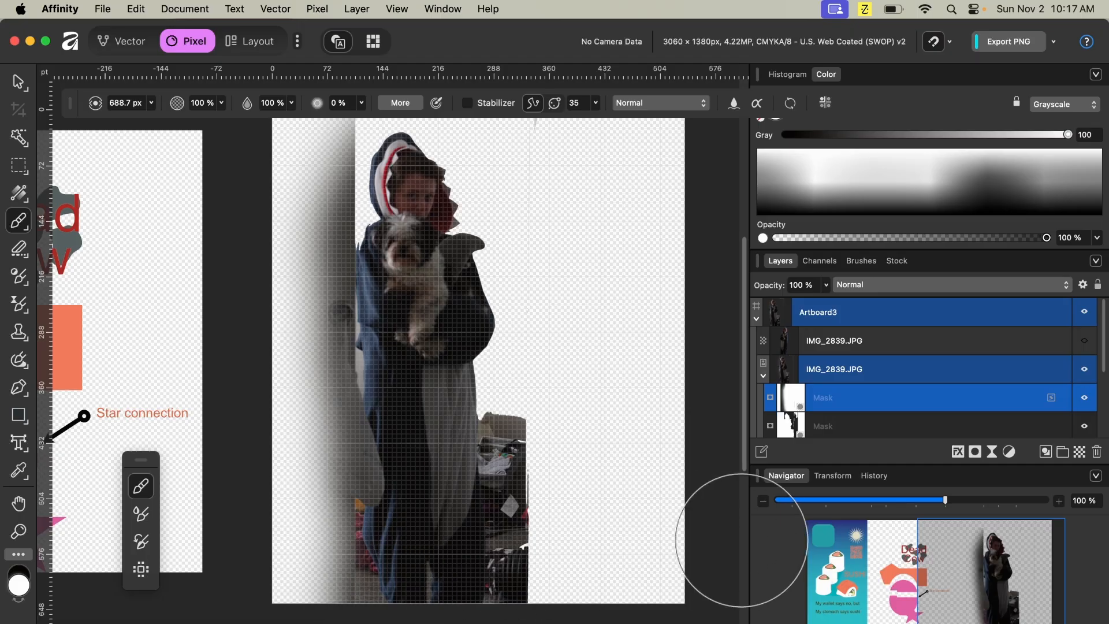
# - Undo the flood-select deletions and the mask painting
pyautogui.scroll(-2, 878, 399)
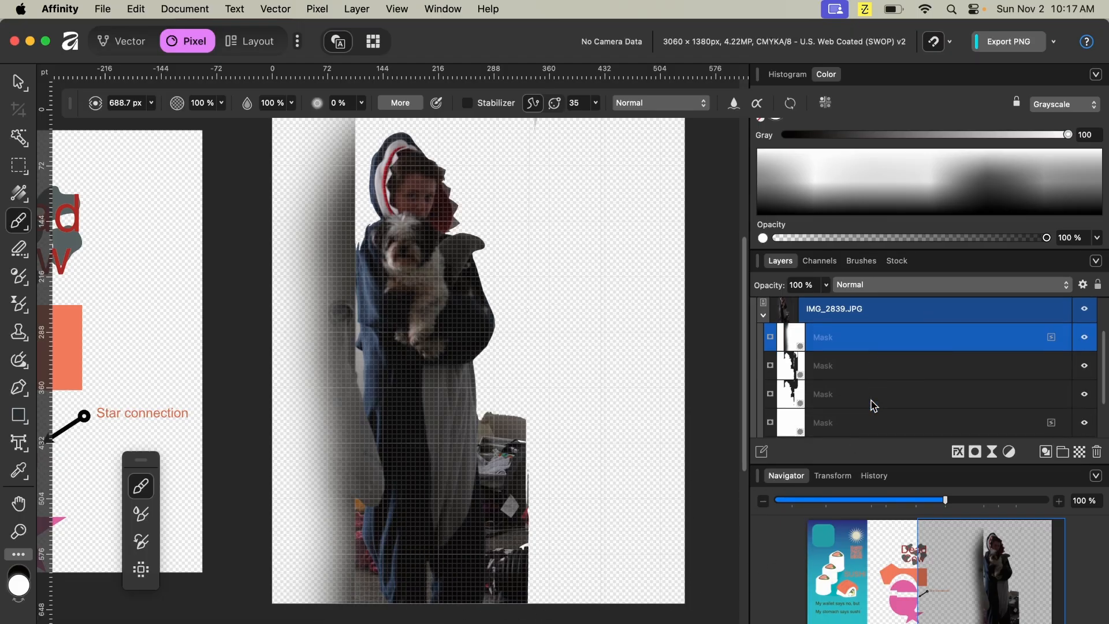
pyautogui.click(787, 371)
pyautogui.scroll(-2, 814, 420)
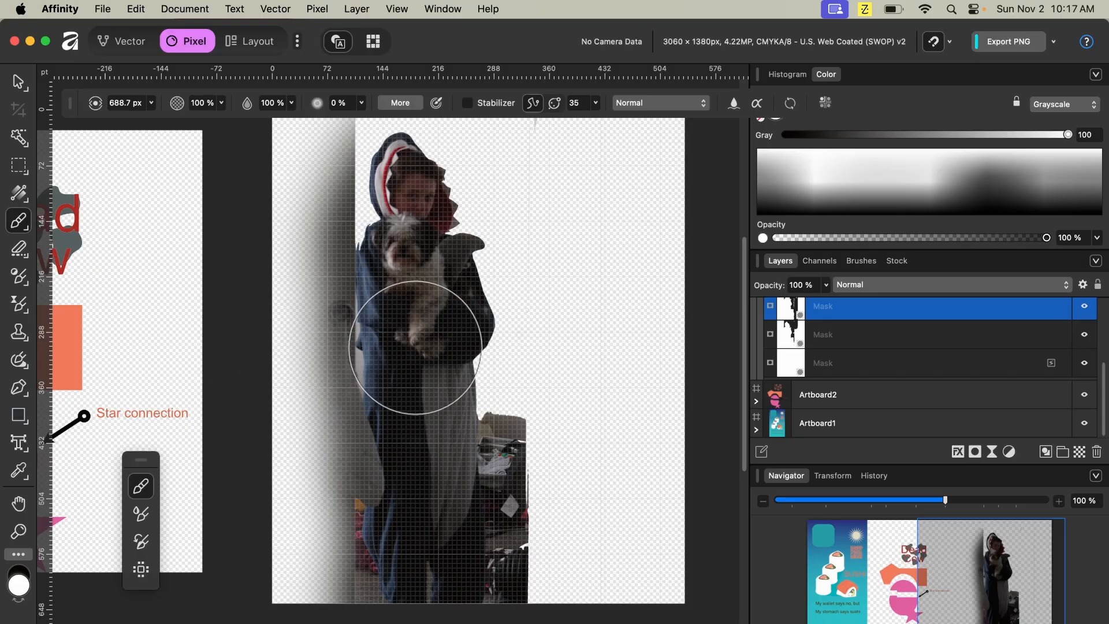
pyautogui.scroll(5, 415, 341)
pyautogui.scroll(-3, 416, 352)
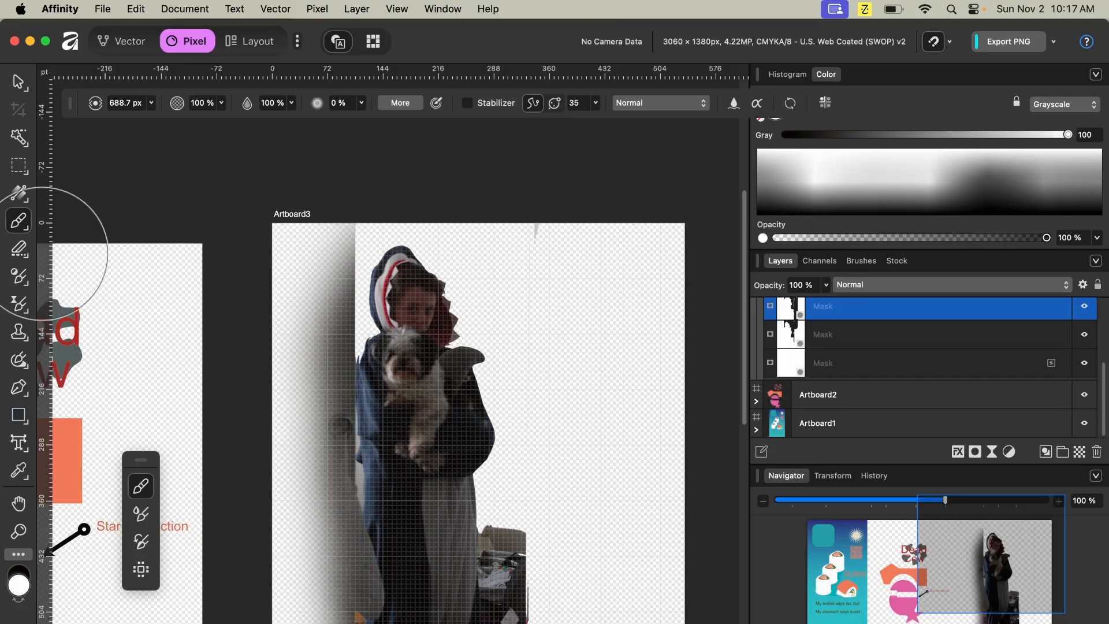
pyautogui.press('super+z')
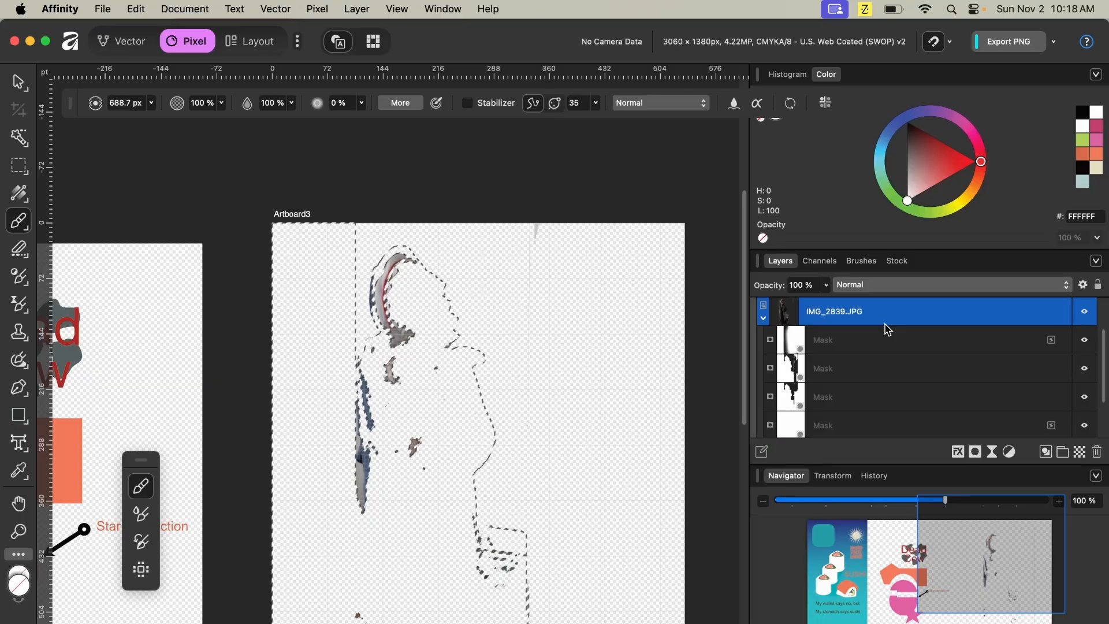
pyautogui.press('super+z')
pyautogui.press('super+z')
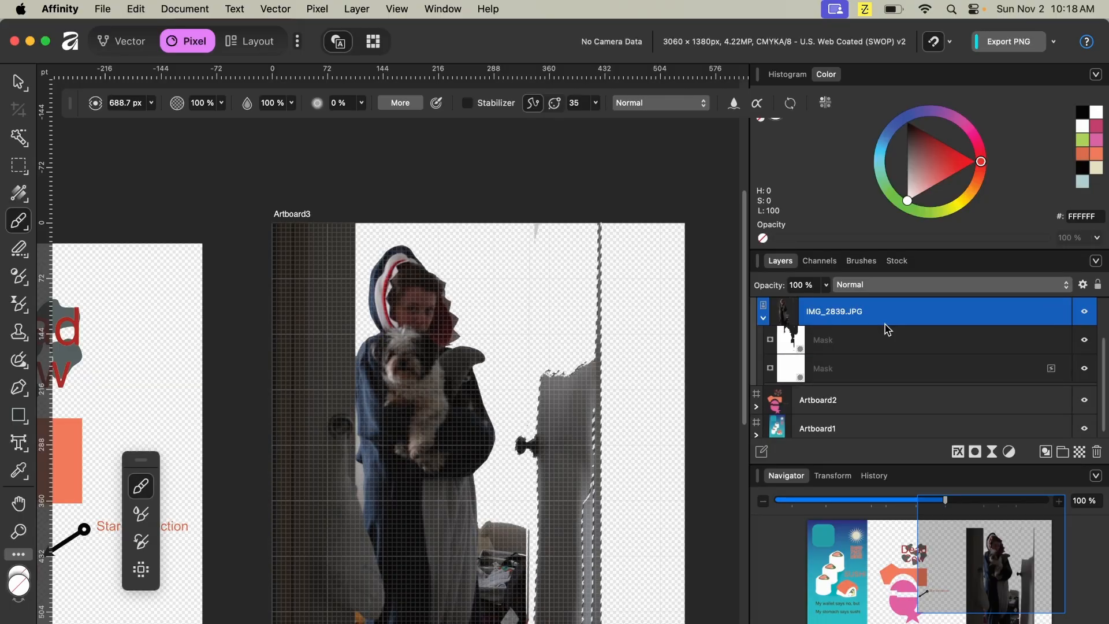
pyautogui.press('super+z')
pyautogui.press('super+z')
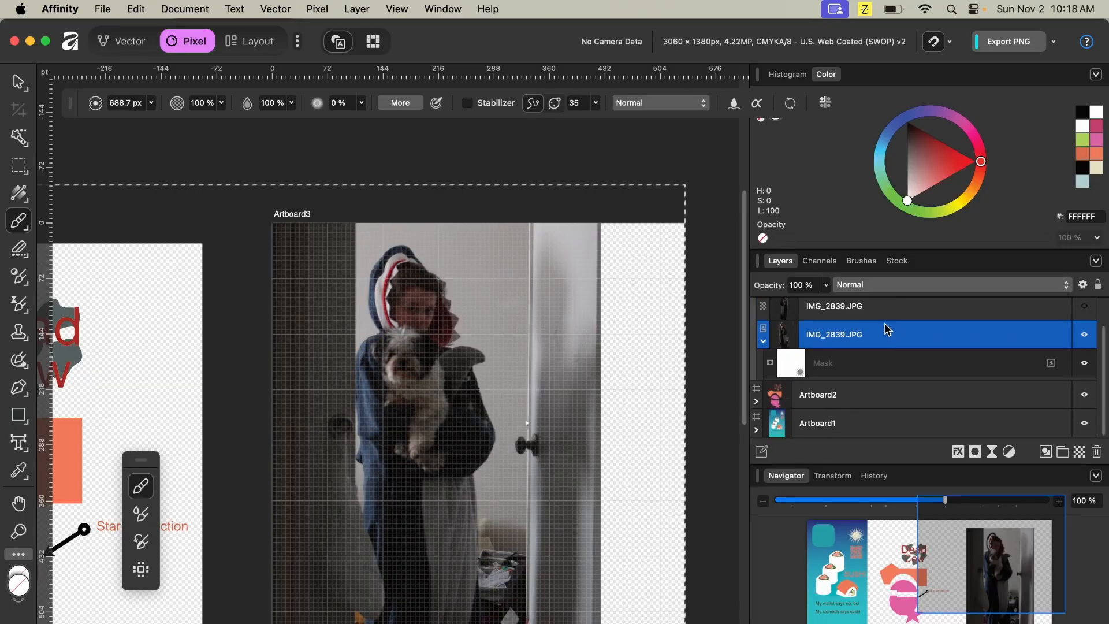
# - Clear and delete the photo layer's mask
pyautogui.click(821, 364)
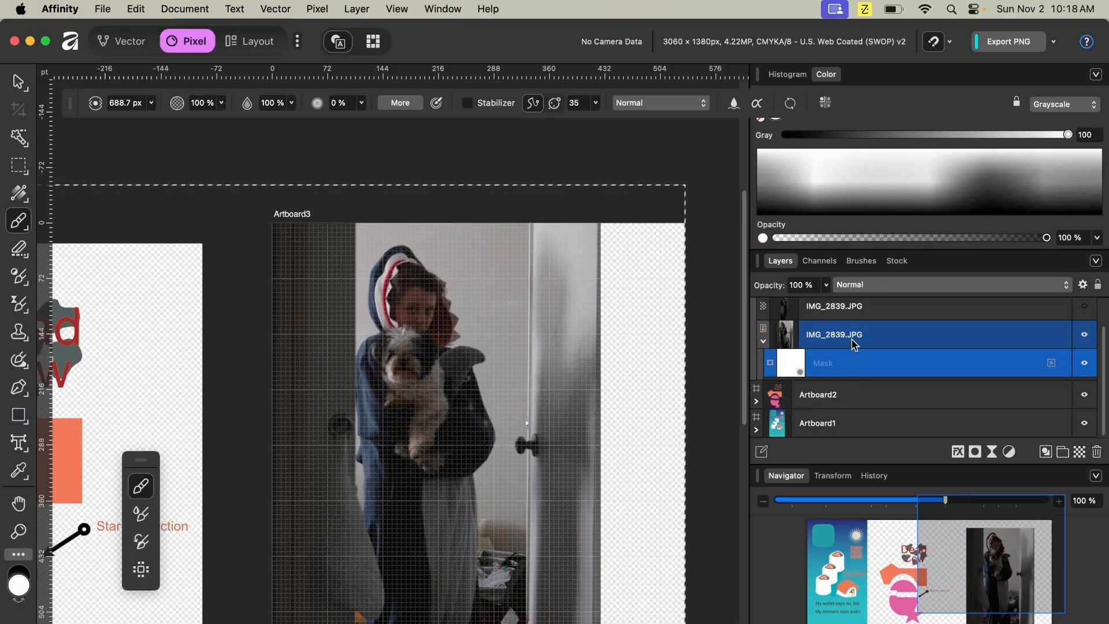
pyautogui.press('BackSpace')
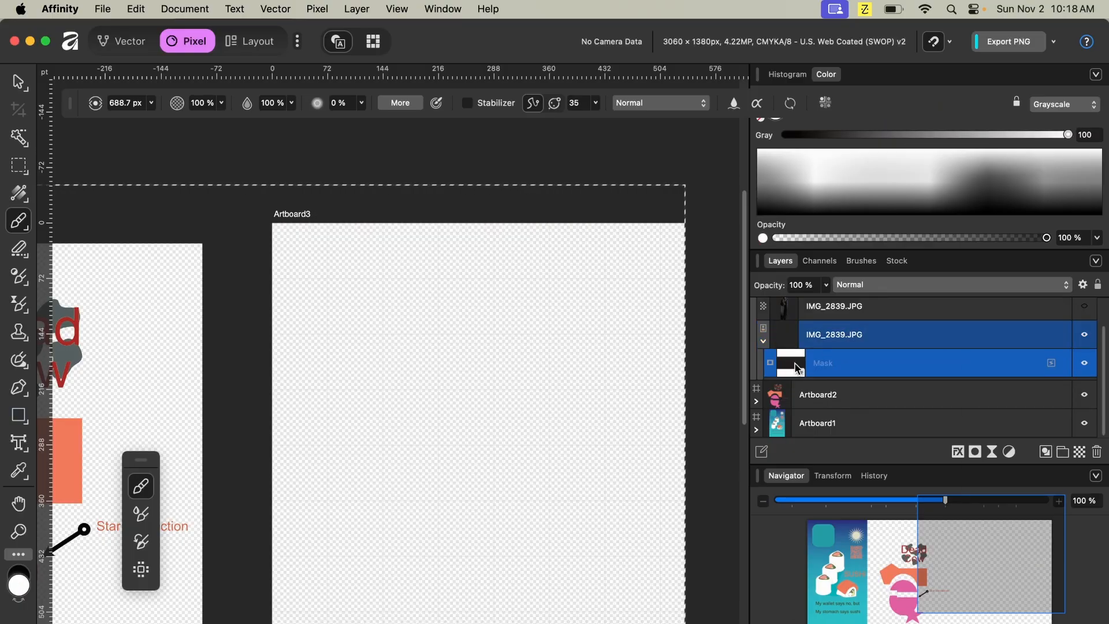
pyautogui.rightClick(797, 368)
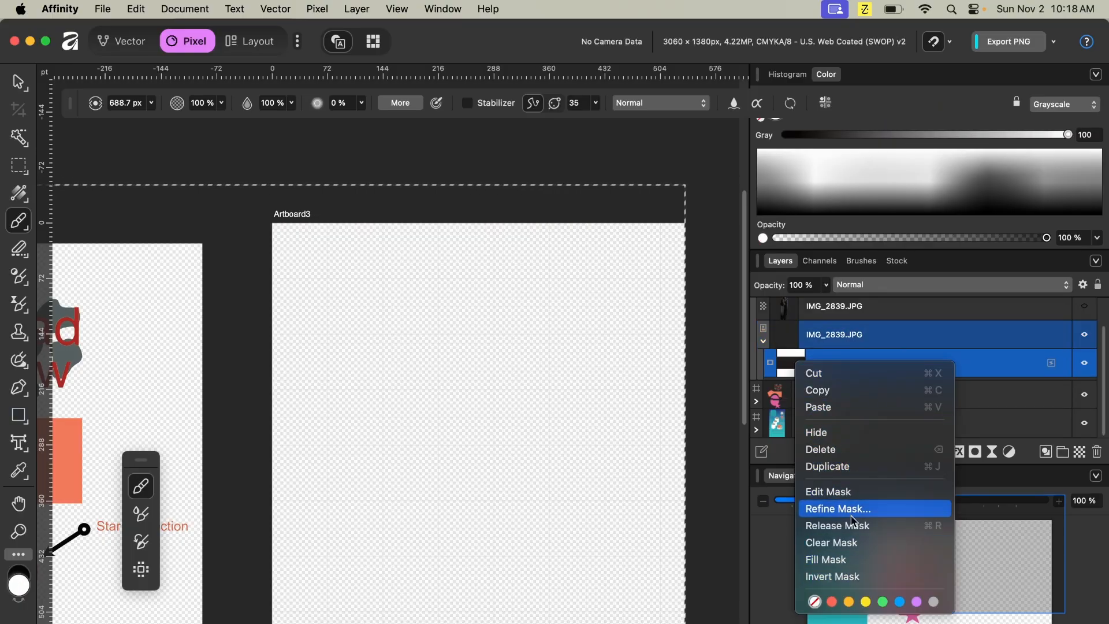
pyautogui.click(850, 451)
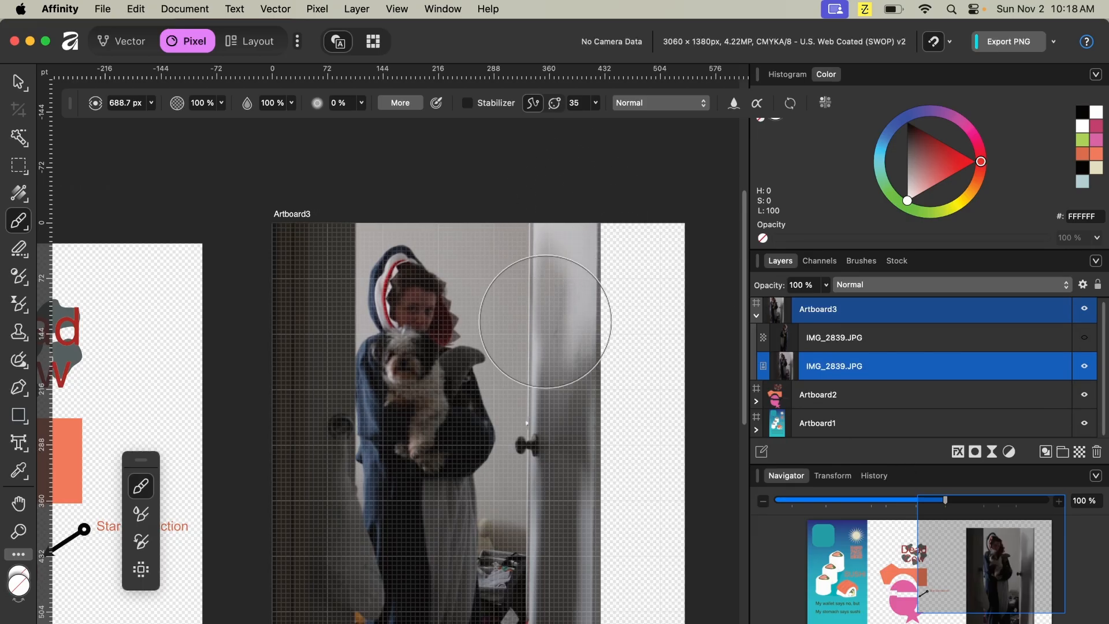
# - Duplicate the photo layer, hide the lower copy and pick the Clone Brush tool
pyautogui.scroll(-6, 570, 316)
pyautogui.scroll(3, 445, 338)
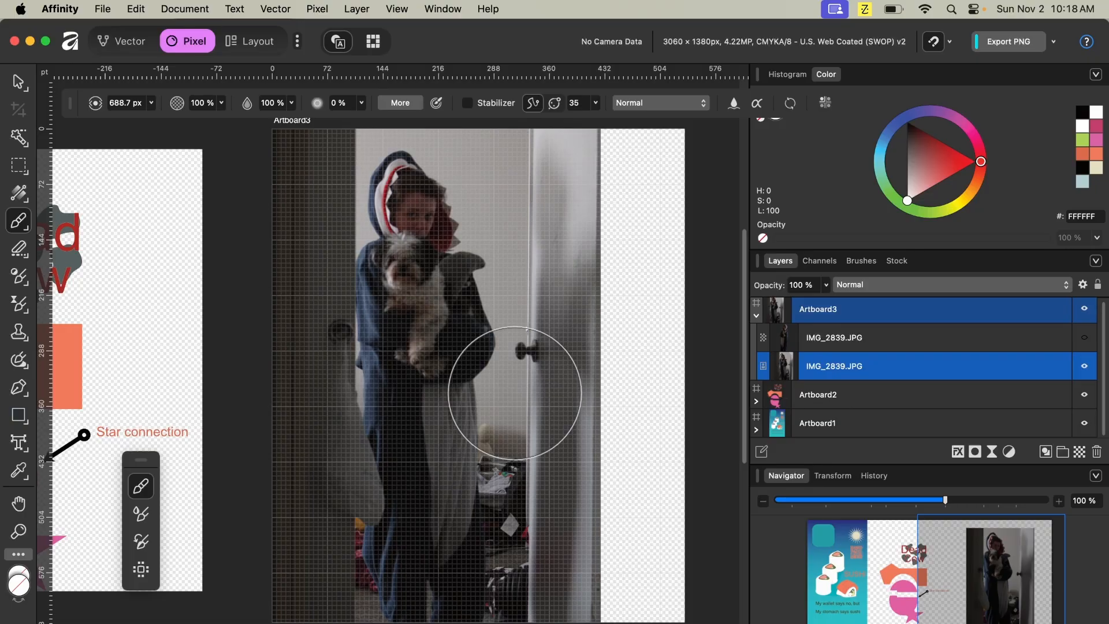
pyautogui.press('super+j')
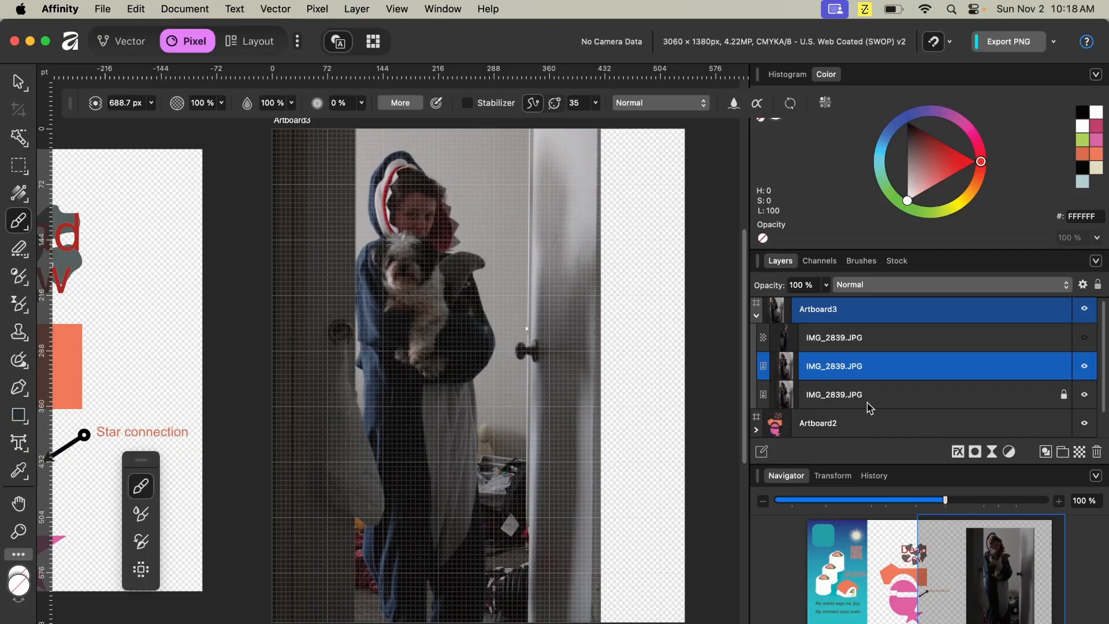
pyautogui.click(1085, 396)
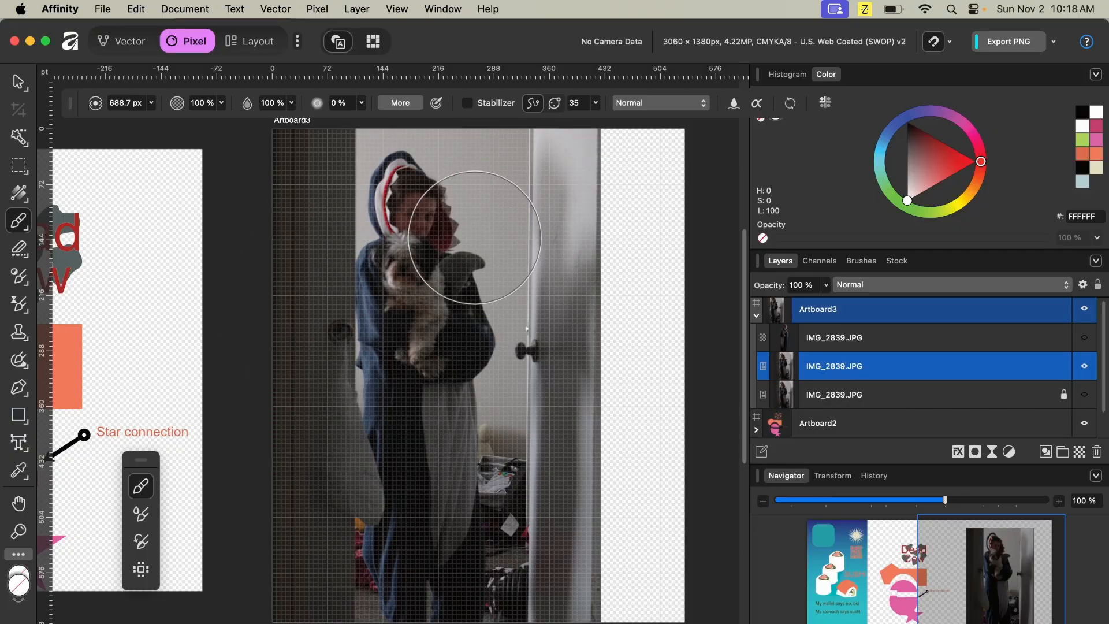
pyautogui.click(19, 333)
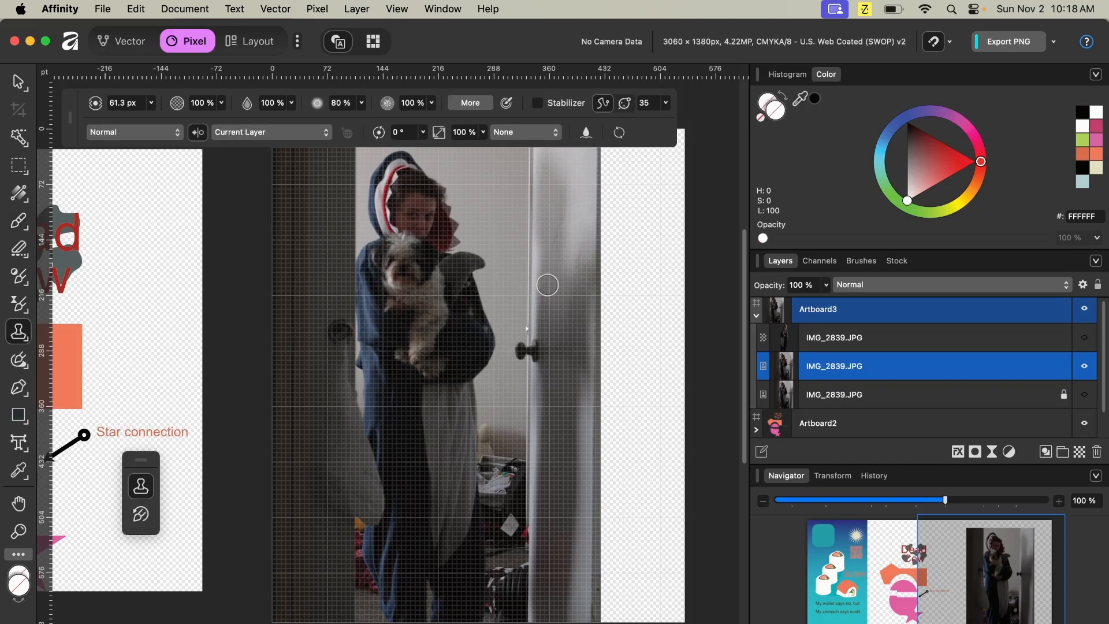
# - Set a clone source on the door and clone door texture over the subject and dog on the duplicate photo layer
pyautogui.scroll(-2, 547, 285)
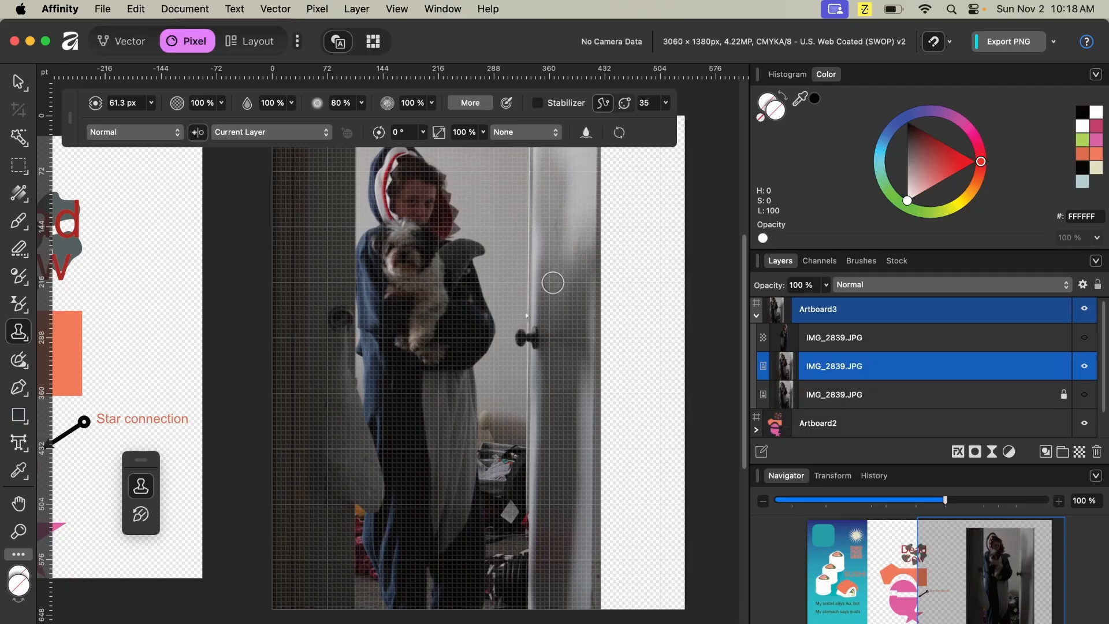
pyautogui.press('z')
pyautogui.click(553, 282)
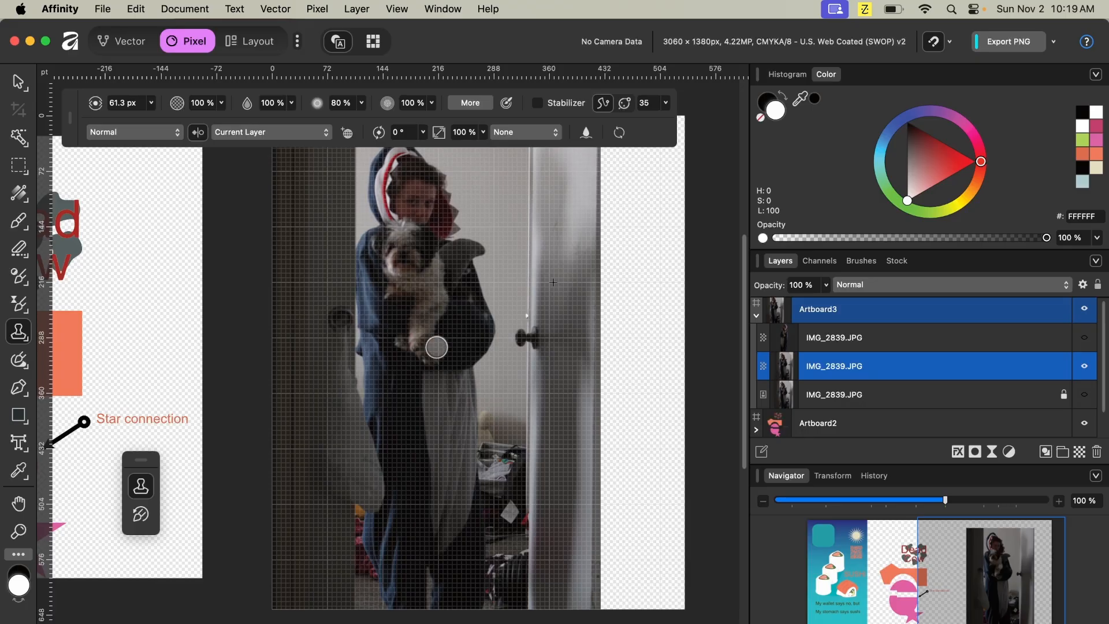
pyautogui.moveTo(414, 243); pyautogui.dragTo(415, 351)
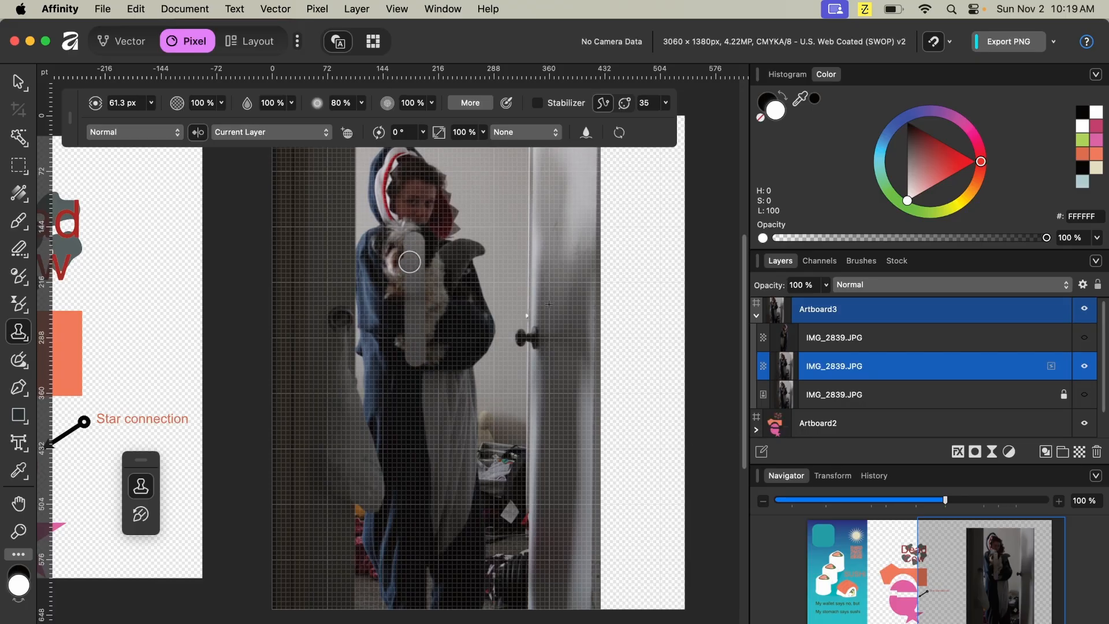
pyautogui.moveTo(436, 246)
pyautogui.mouseDown()
pyautogui.moveTo(435, 377)
pyautogui.moveTo(434, 321)
pyautogui.moveTo(415, 439)
pyautogui.moveTo(458, 302)
pyautogui.moveTo(364, 413)
pyautogui.moveTo(394, 392)
pyautogui.moveTo(422, 354)
pyautogui.mouseUp()
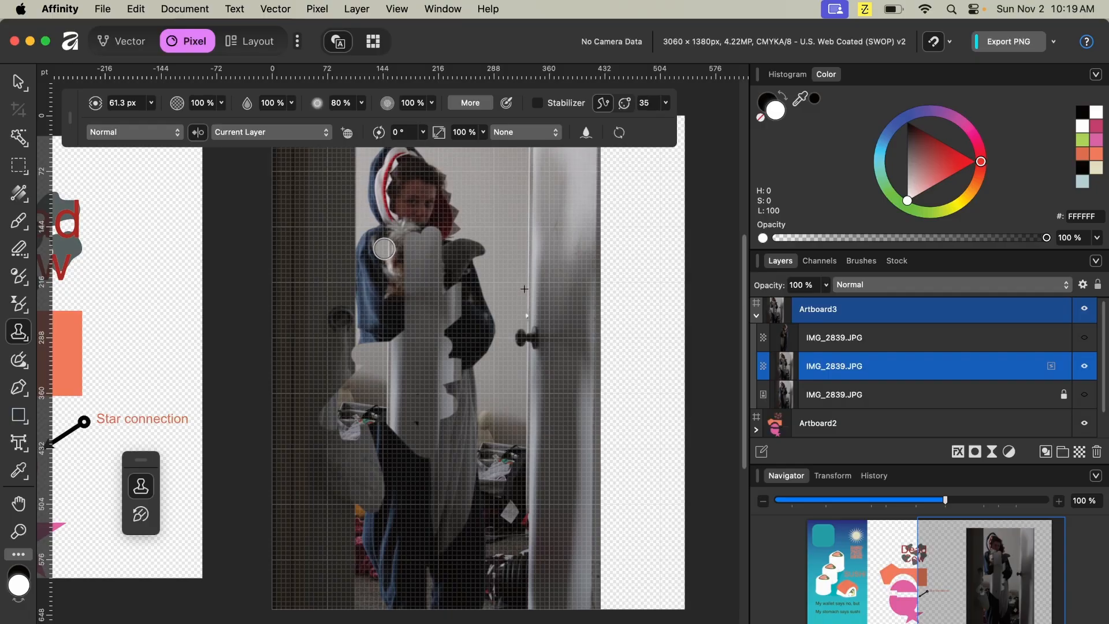
pyautogui.press('super+z')
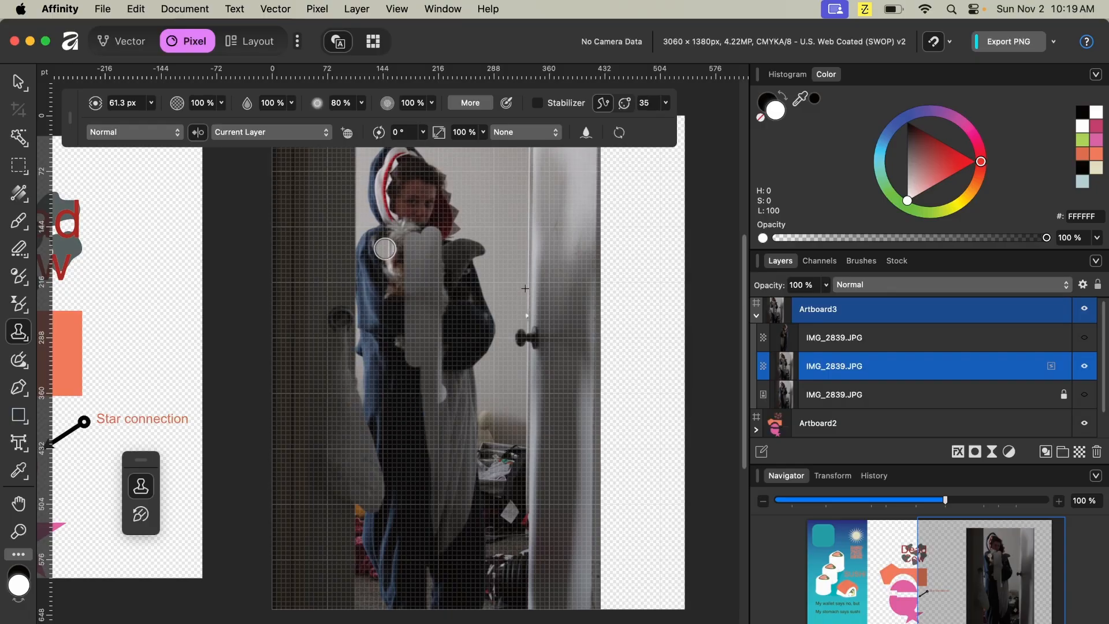
pyautogui.moveTo(385, 248)
pyautogui.mouseDown()
pyautogui.moveTo(403, 414)
pyautogui.moveTo(401, 240)
pyautogui.moveTo(377, 237)
pyautogui.moveTo(394, 257)
pyautogui.moveTo(375, 363)
pyautogui.moveTo(377, 351)
pyautogui.moveTo(402, 388)
pyautogui.moveTo(463, 418)
pyautogui.moveTo(432, 425)
pyautogui.moveTo(425, 465)
pyautogui.mouseUp()
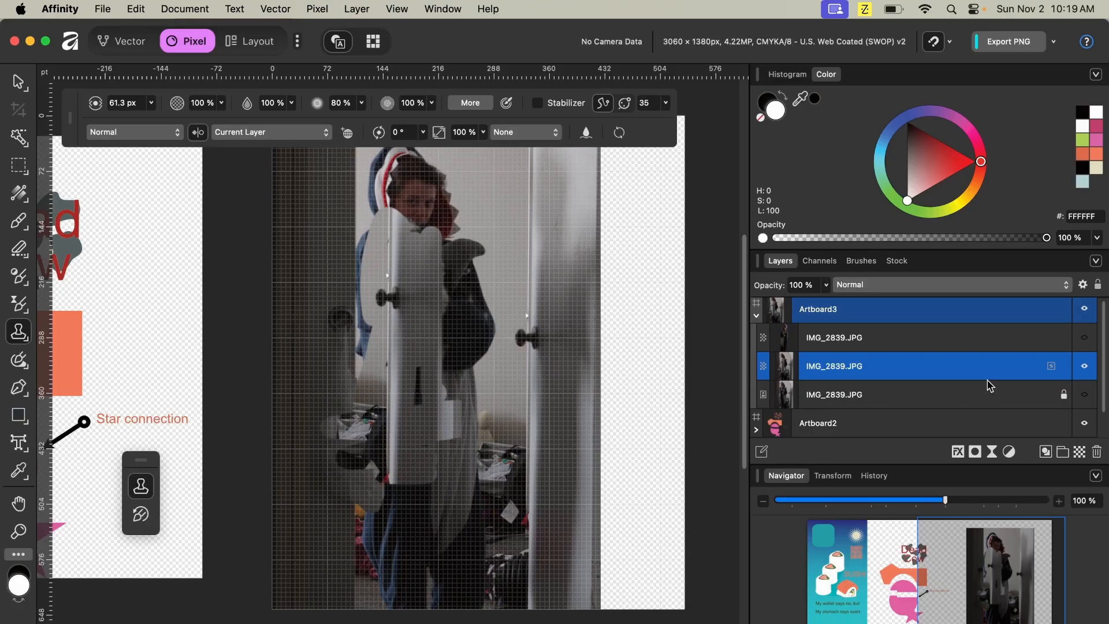
# - Show the lower photo copy and toggle the upper copy's visibility to compare the cloned result
pyautogui.click(1085, 366)
pyautogui.click(1085, 395)
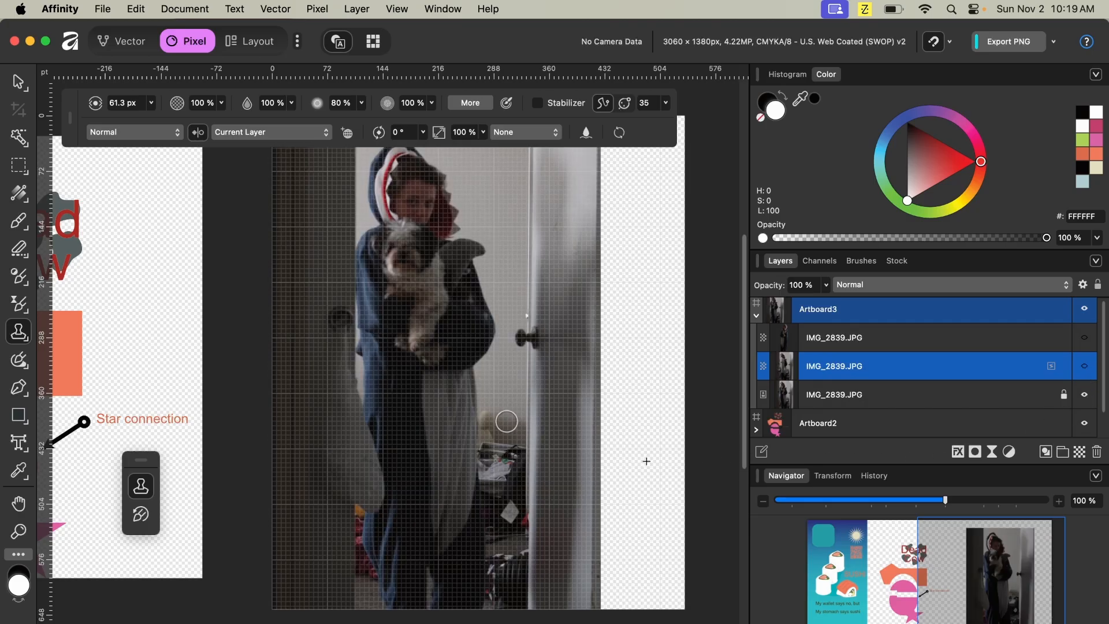
pyautogui.click(1084, 366)
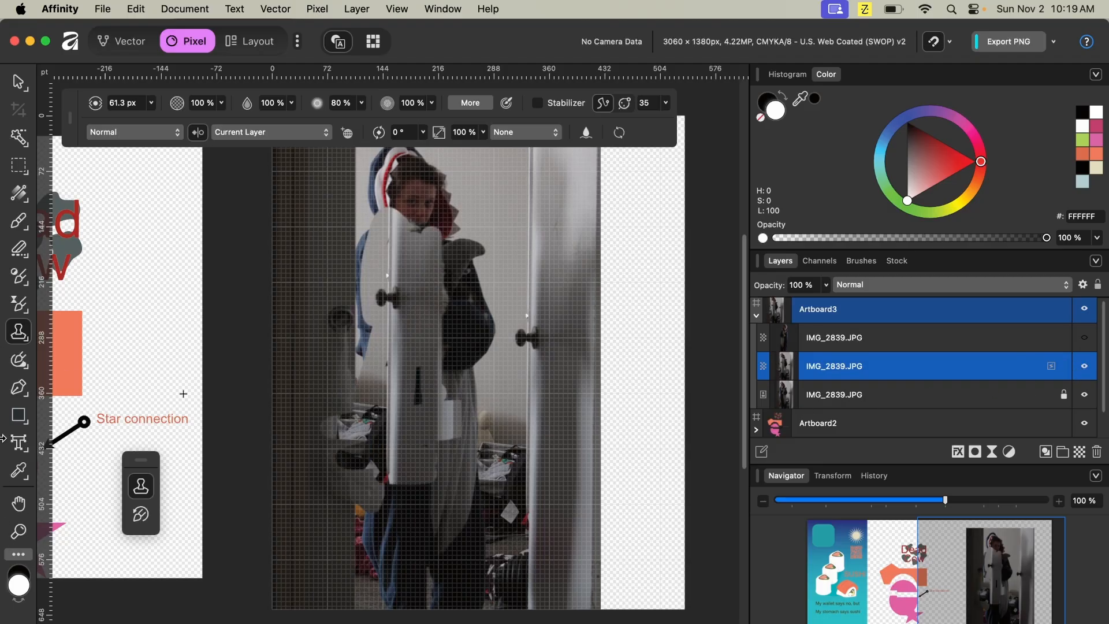
pyautogui.moveTo(27, 348)
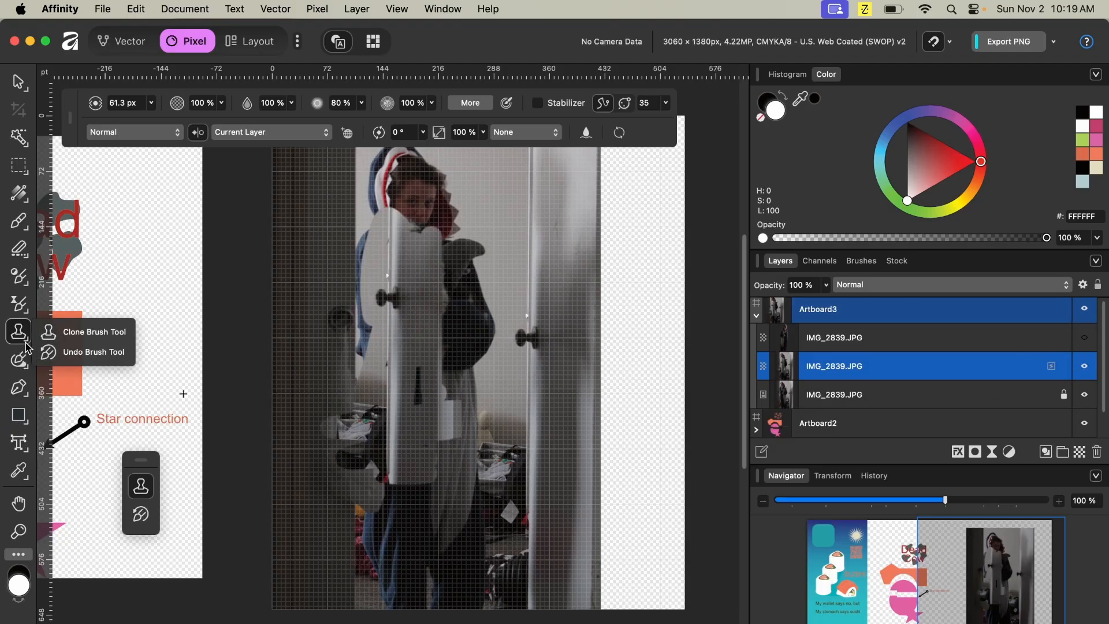
pyautogui.click(87, 351)
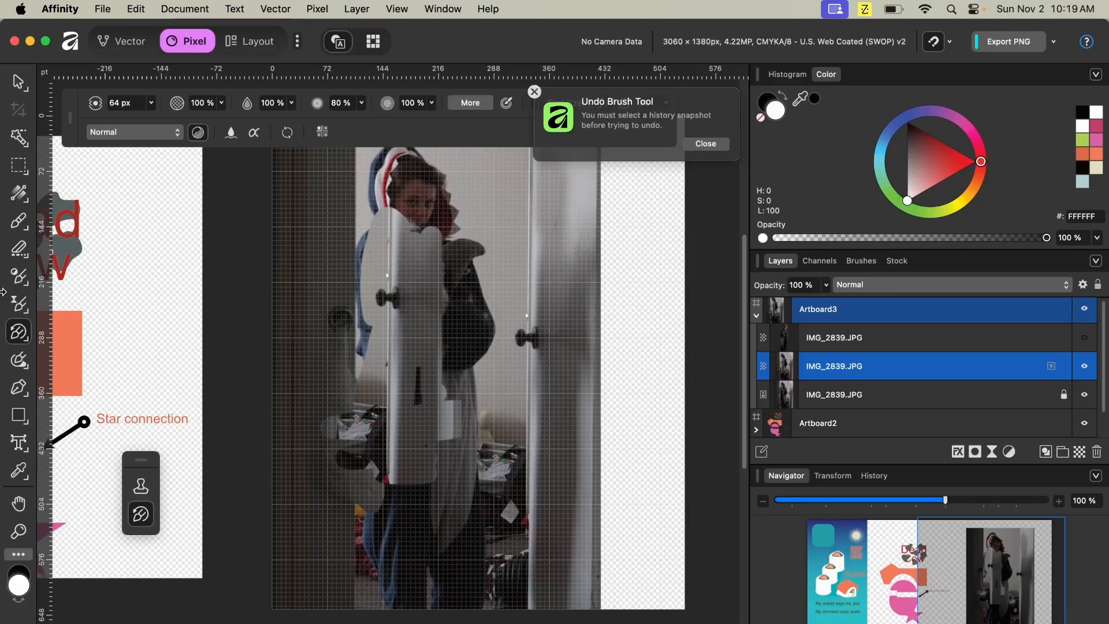
pyautogui.click(21, 363)
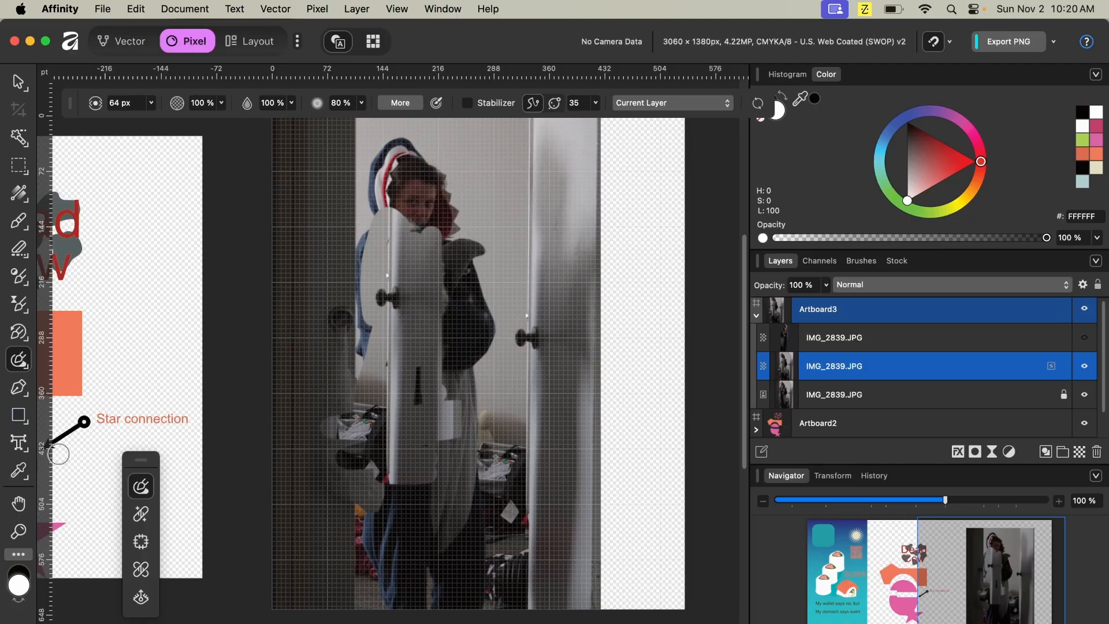
# - Draw an elliptical patch with the Patch tool and drag it over the dog to replace that area
pyautogui.scroll(1, 59, 454)
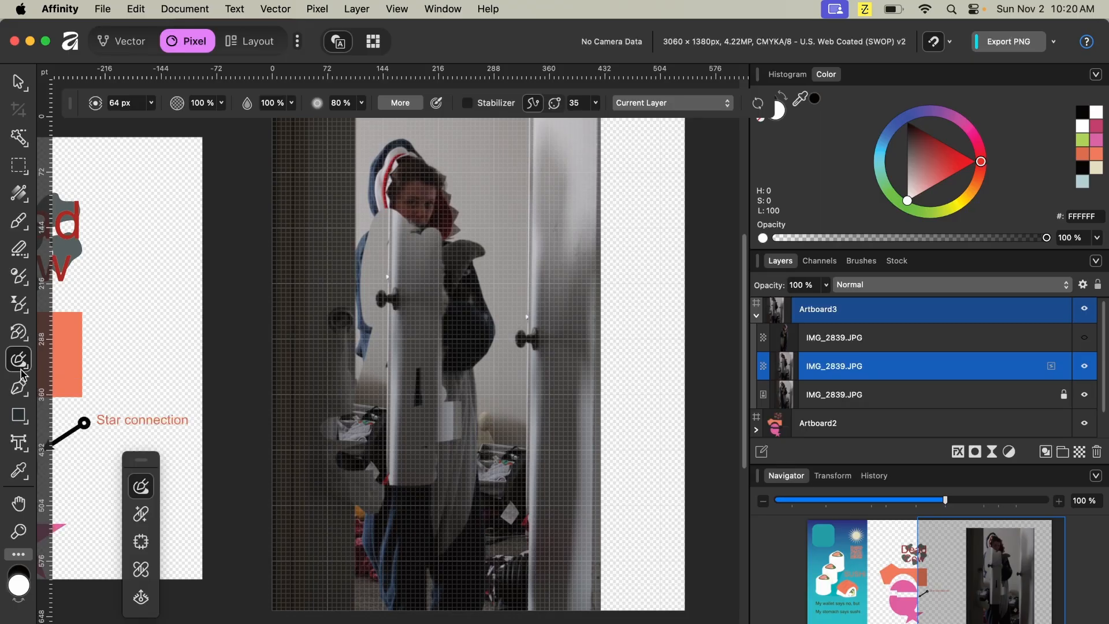
pyautogui.click(141, 542)
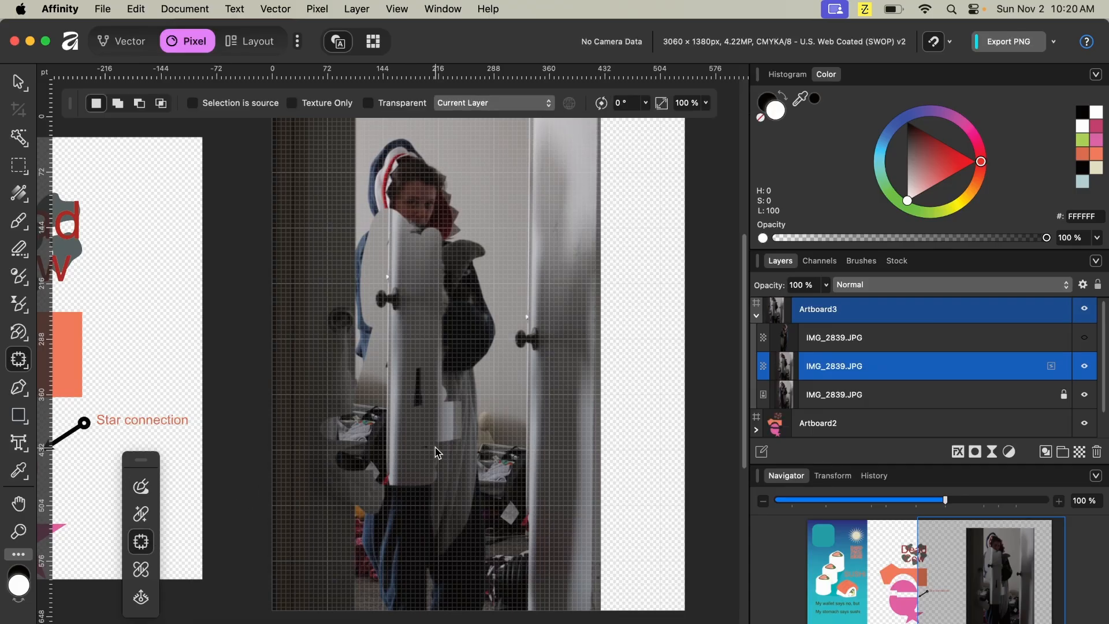
pyautogui.moveTo(475, 400)
pyautogui.mouseDown()
pyautogui.moveTo(520, 438)
pyautogui.moveTo(533, 345)
pyautogui.moveTo(482, 338)
pyautogui.moveTo(463, 404)
pyautogui.moveTo(441, 402)
pyautogui.moveTo(479, 386)
pyautogui.moveTo(464, 366)
pyautogui.moveTo(398, 396)
pyautogui.moveTo(349, 386)
pyautogui.moveTo(331, 398)
pyautogui.moveTo(339, 425)
pyautogui.moveTo(313, 438)
pyautogui.moveTo(299, 416)
pyautogui.moveTo(302, 358)
pyautogui.moveTo(265, 322)
pyautogui.mouseUp()
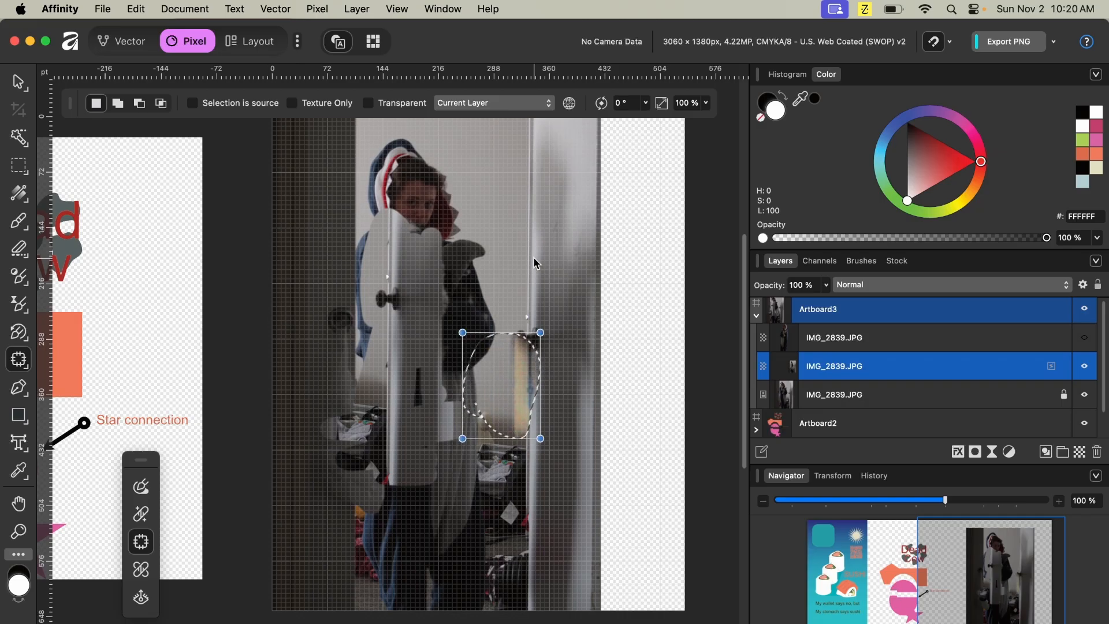
pyautogui.moveTo(527, 287)
pyautogui.mouseDown()
pyautogui.moveTo(546, 320)
pyautogui.moveTo(479, 371)
pyautogui.moveTo(435, 257)
pyautogui.moveTo(563, 272)
pyautogui.moveTo(563, 349)
pyautogui.moveTo(523, 369)
pyautogui.mouseUp()
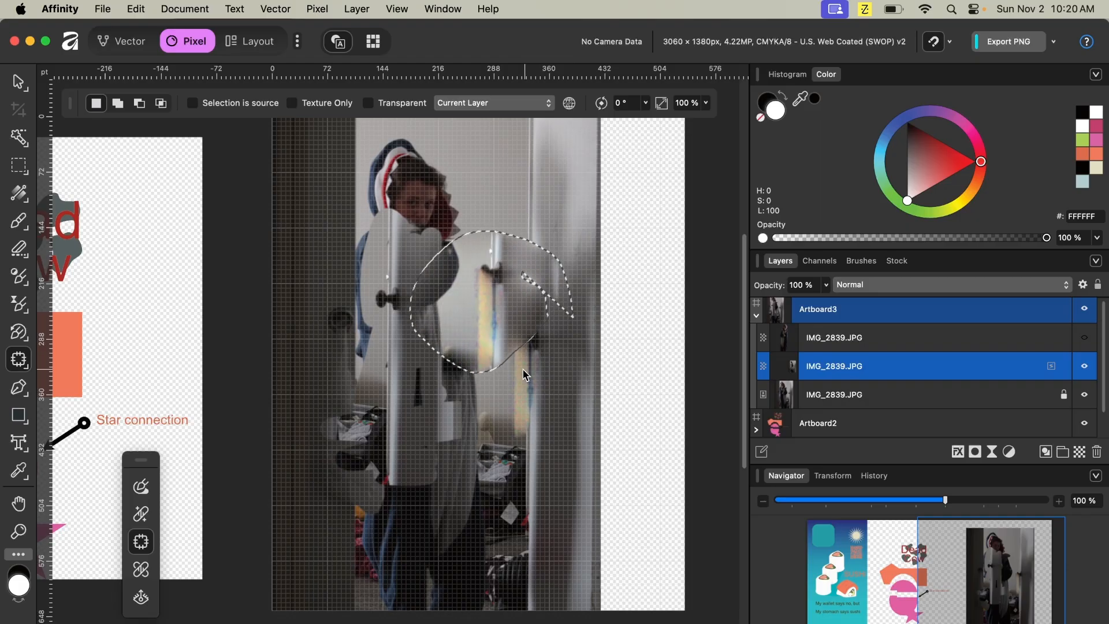
pyautogui.moveTo(411, 231); pyautogui.dragTo(479, 195)
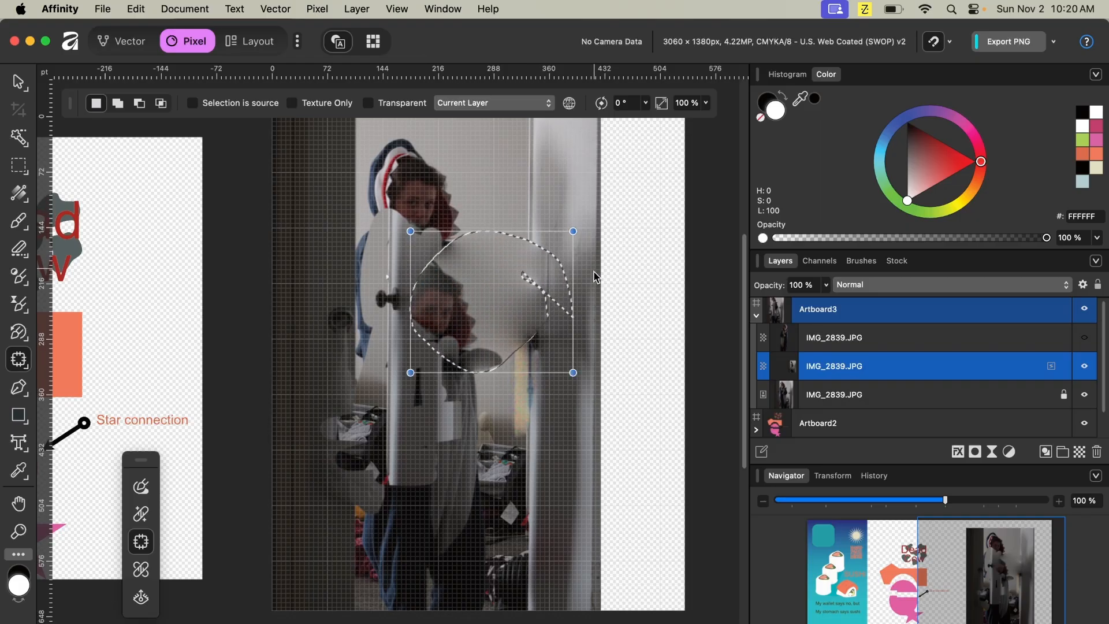
pyautogui.click(875, 363)
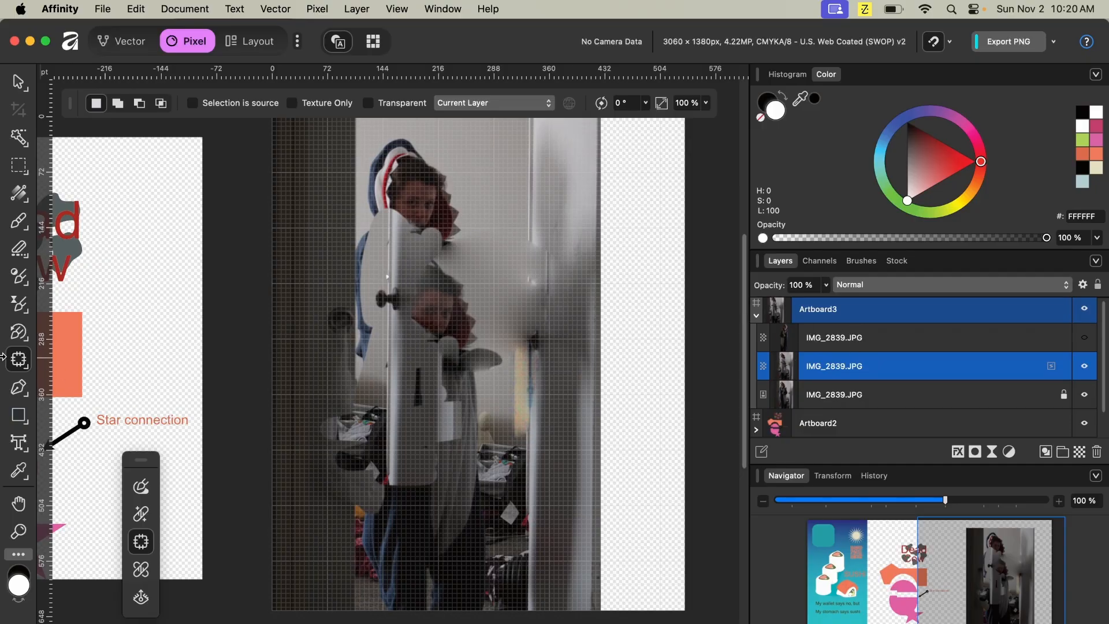
# - Sample the upper door with the Healing Brush and heal a short stretch beside the door frame
pyautogui.moveTo(19, 359); pyautogui.dragTo(84, 379)
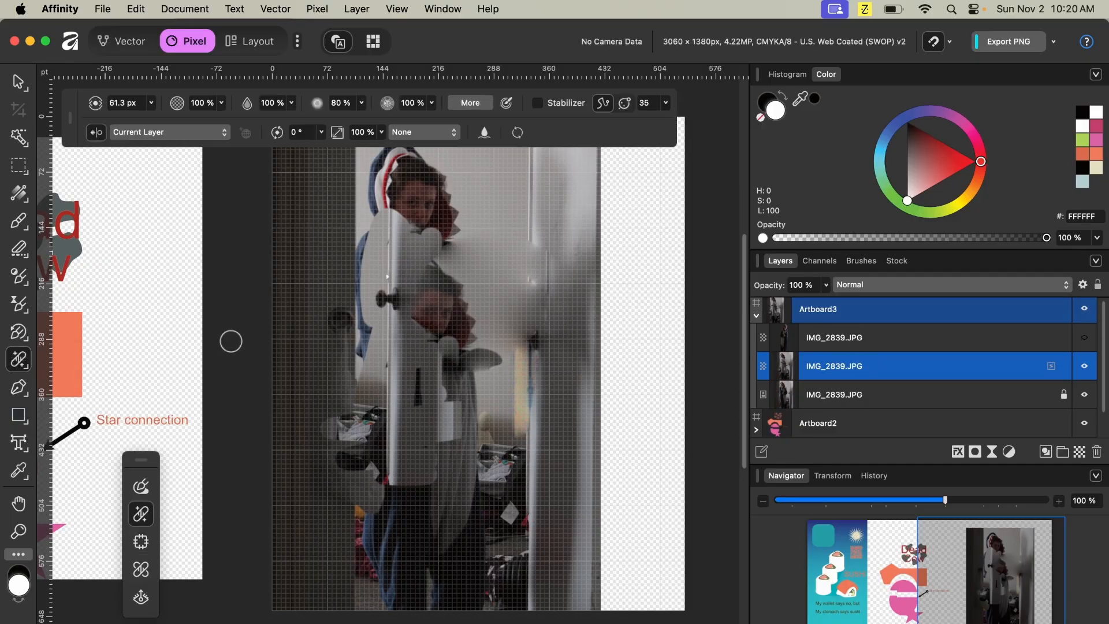
pyautogui.click(529, 198)
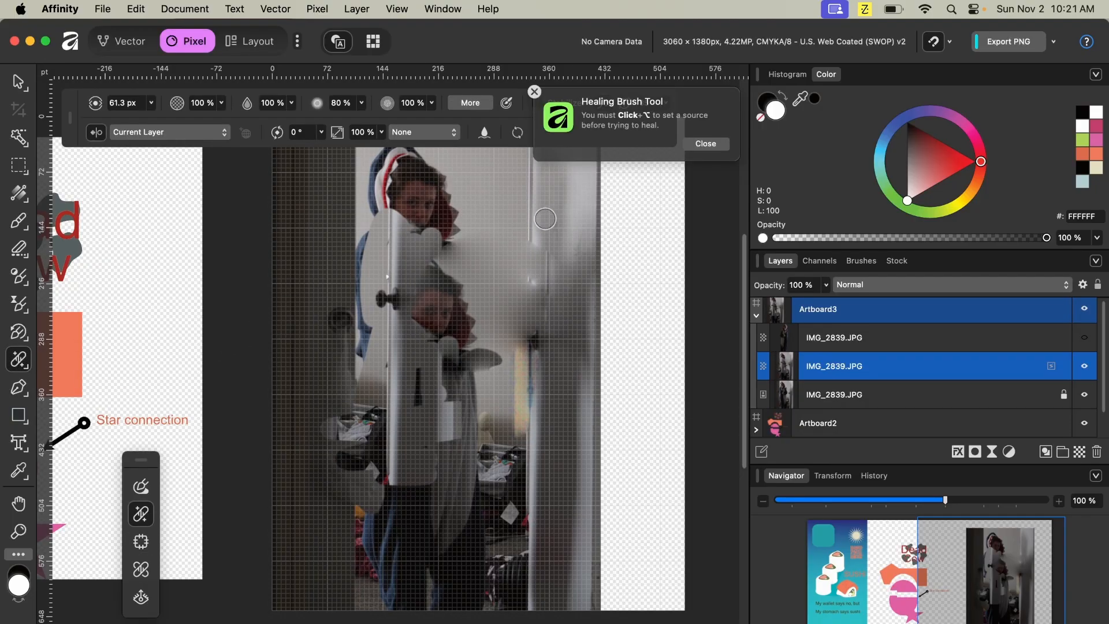
pyautogui.keyDown('alt'); pyautogui.click(530, 187); pyautogui.keyUp('alt')
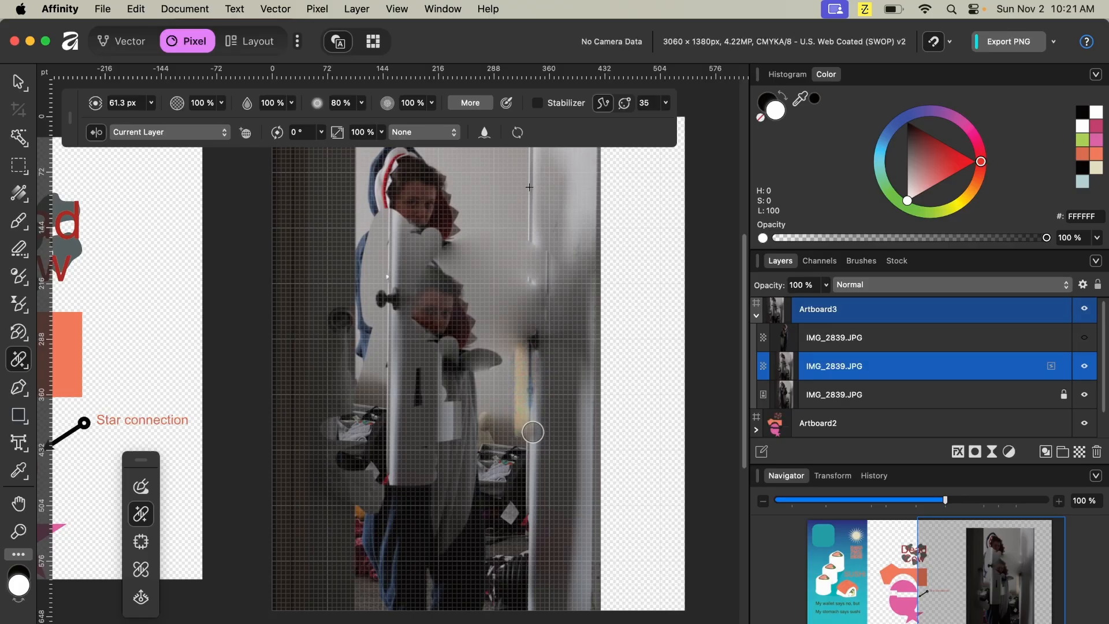
pyautogui.moveTo(531, 439)
pyautogui.mouseDown()
pyautogui.moveTo(538, 576)
pyautogui.moveTo(537, 375)
pyautogui.moveTo(514, 291)
pyautogui.moveTo(533, 492)
pyautogui.mouseUp()
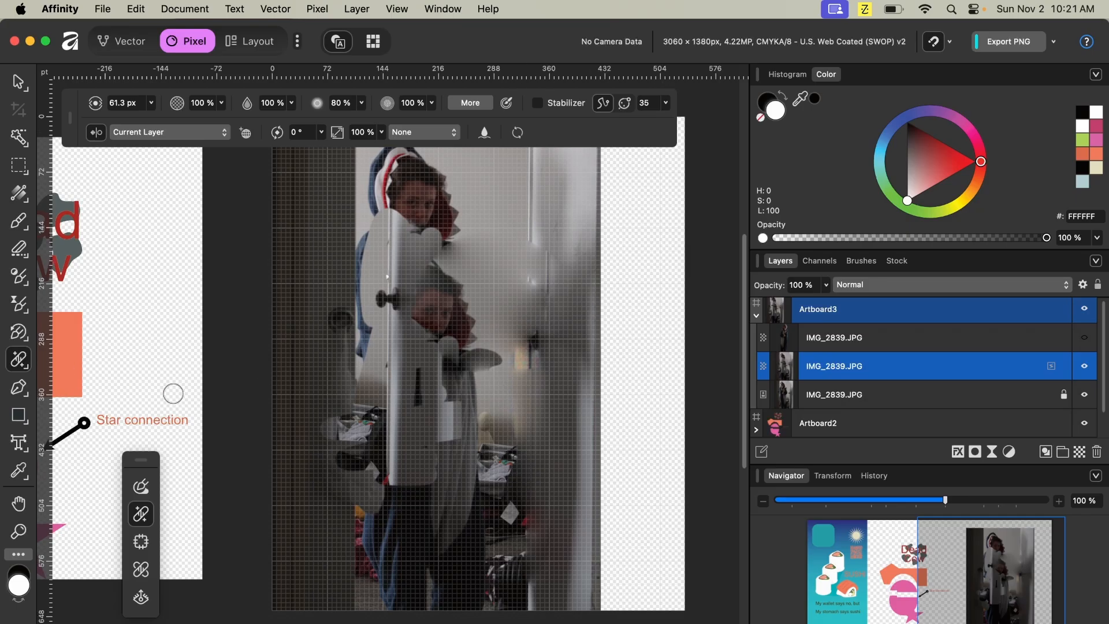
# - Remove a blemish on the subject's face with the Blemish Removal tool
pyautogui.click(19, 359)
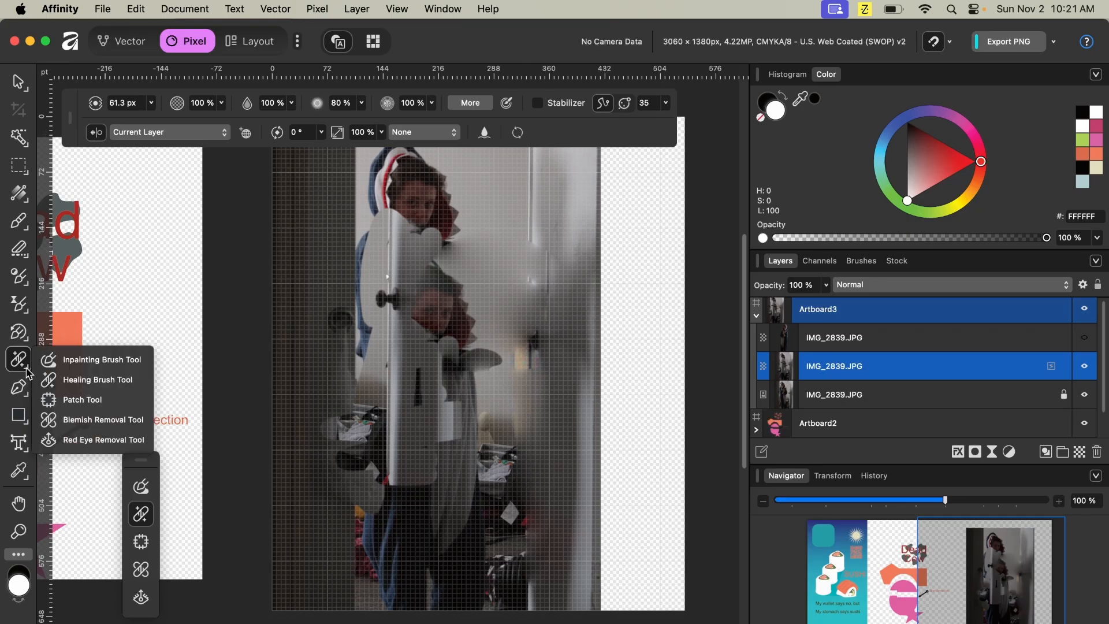
pyautogui.click(96, 427)
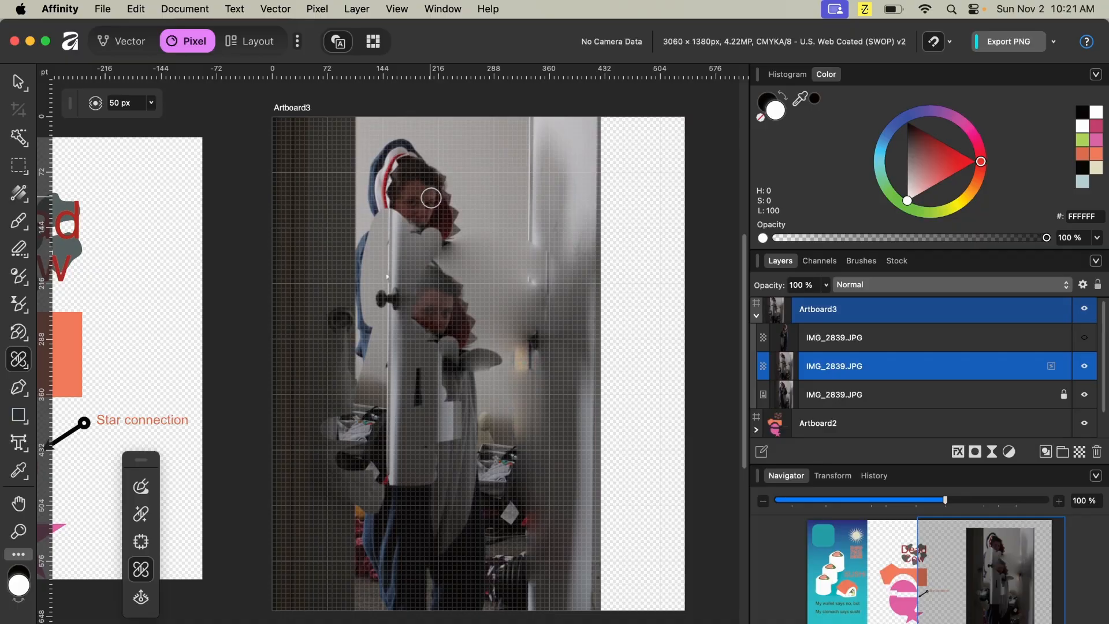
pyautogui.click(428, 194)
# - Try the Red Eye Removal tool across the subject's face at higher zoom, and undo it
pyautogui.rightClick(19, 359)
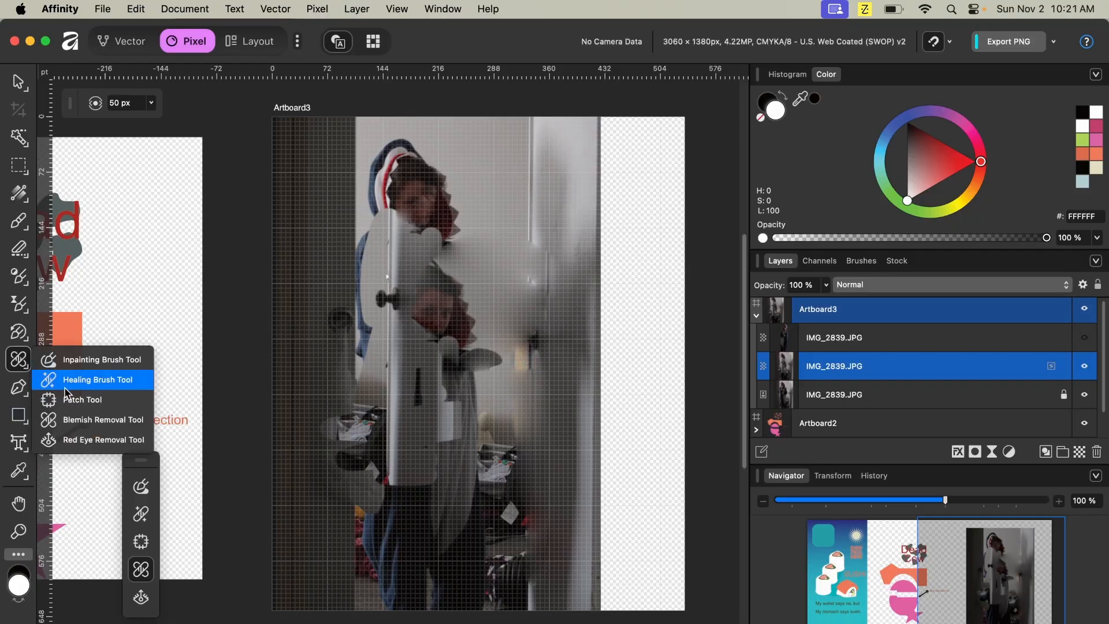
pyautogui.click(91, 440)
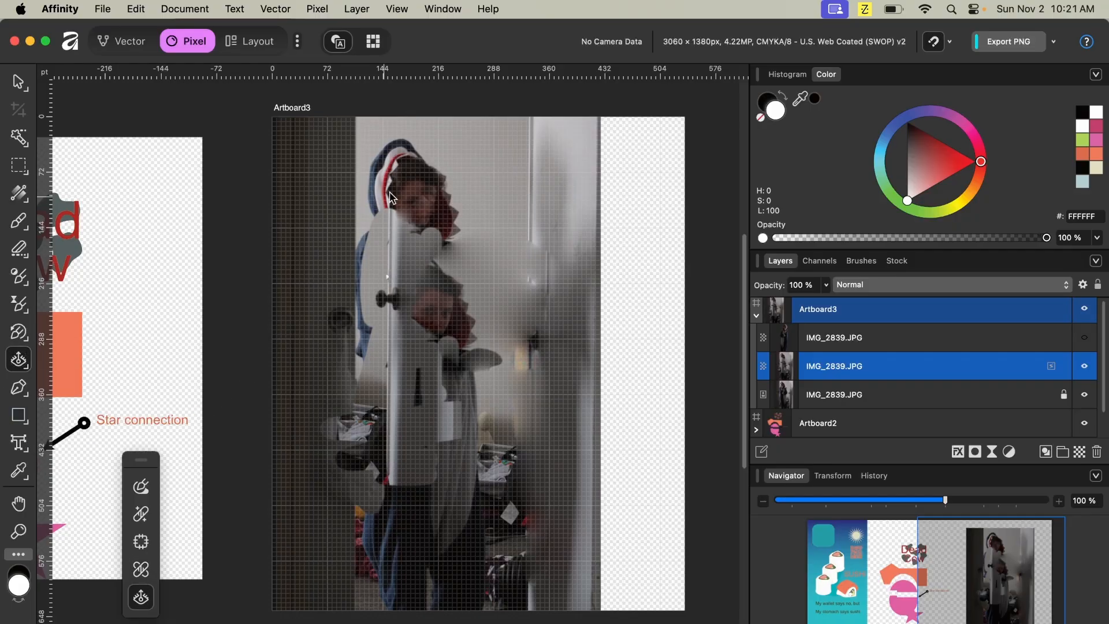
pyautogui.scroll(10, 419, 205)
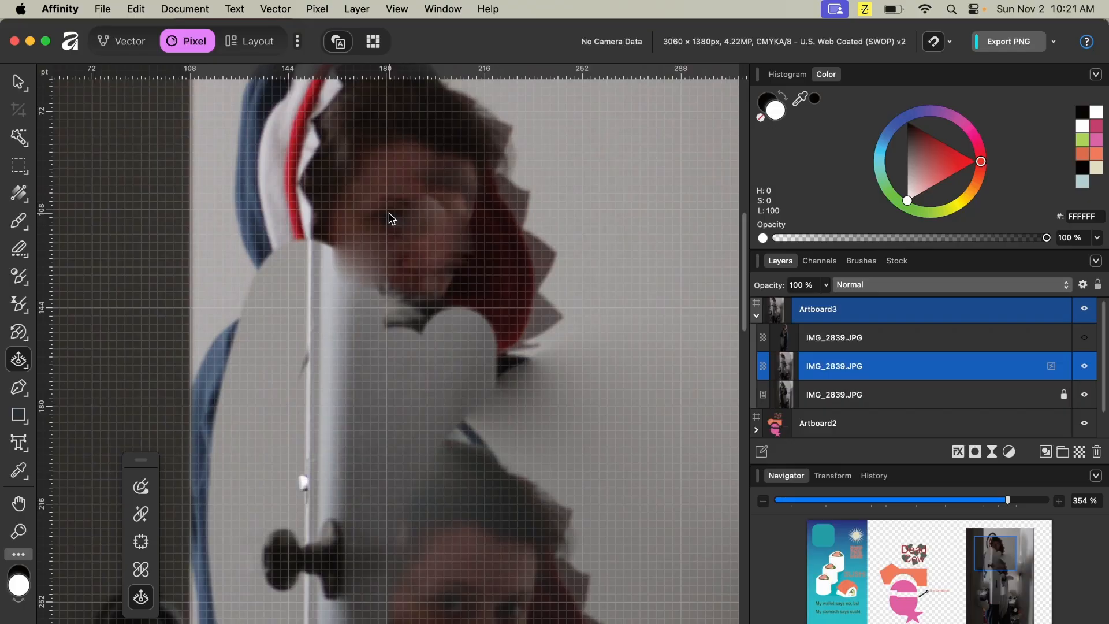
pyautogui.moveTo(387, 222); pyautogui.dragTo(532, 330)
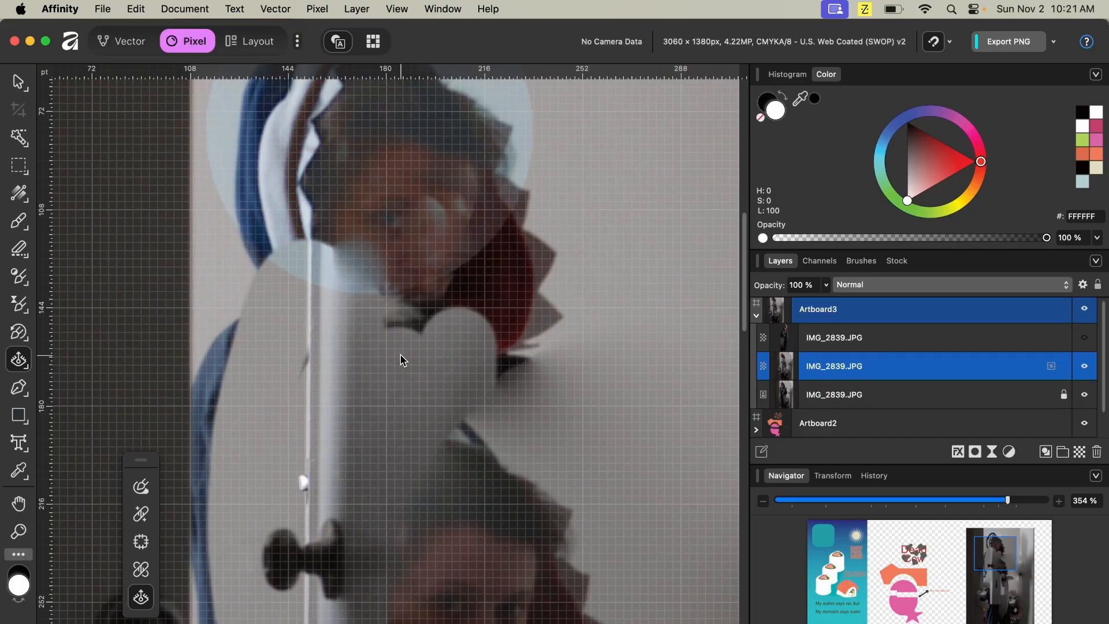
pyautogui.scroll(5, 488, 337)
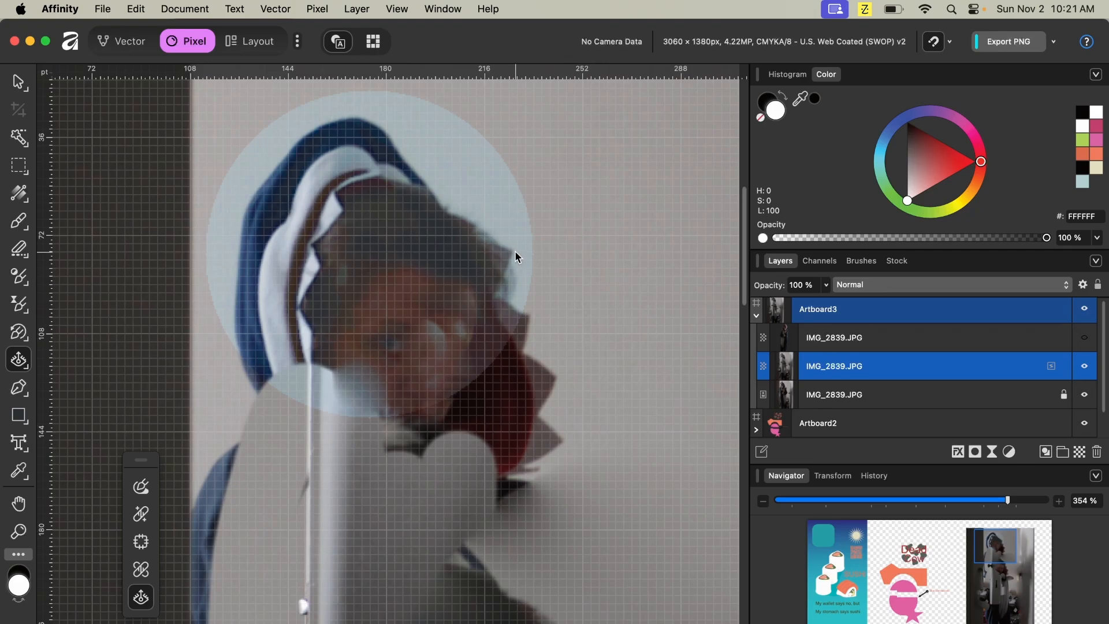
pyautogui.press('super+z')
pyautogui.scroll(-1, 515, 250)
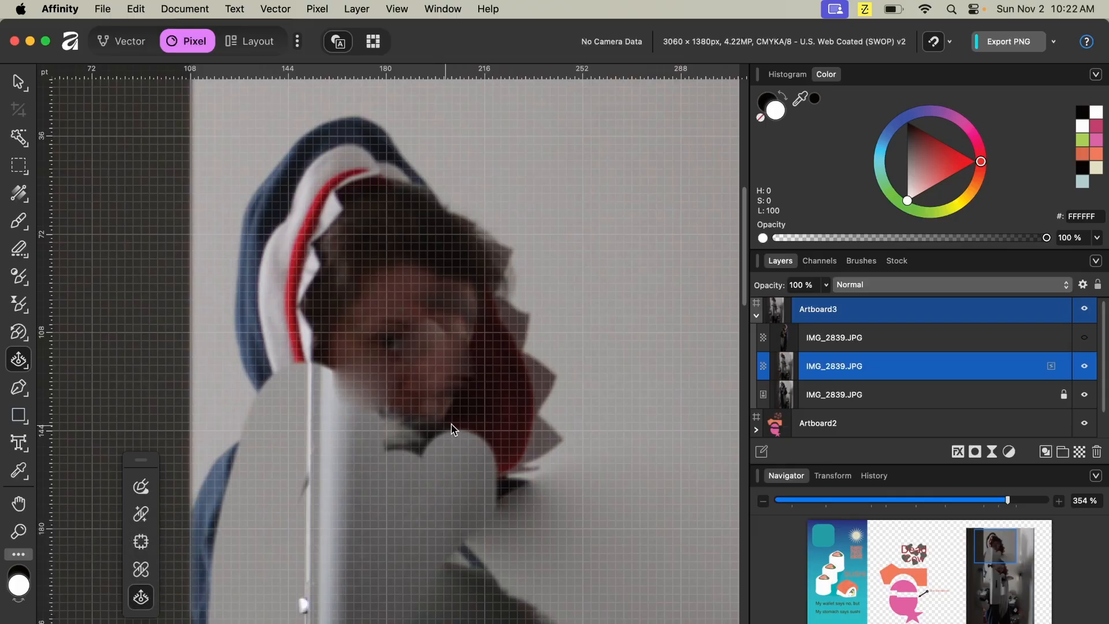
pyautogui.scroll(-10, 463, 411)
pyautogui.scroll(9, 464, 411)
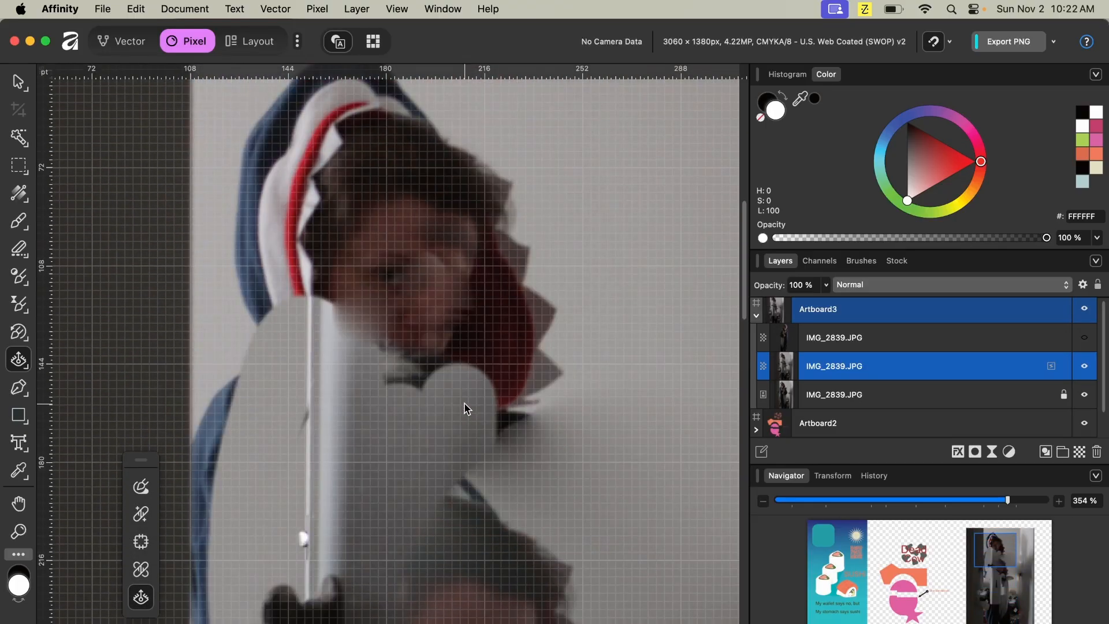
pyautogui.click(373, 41)
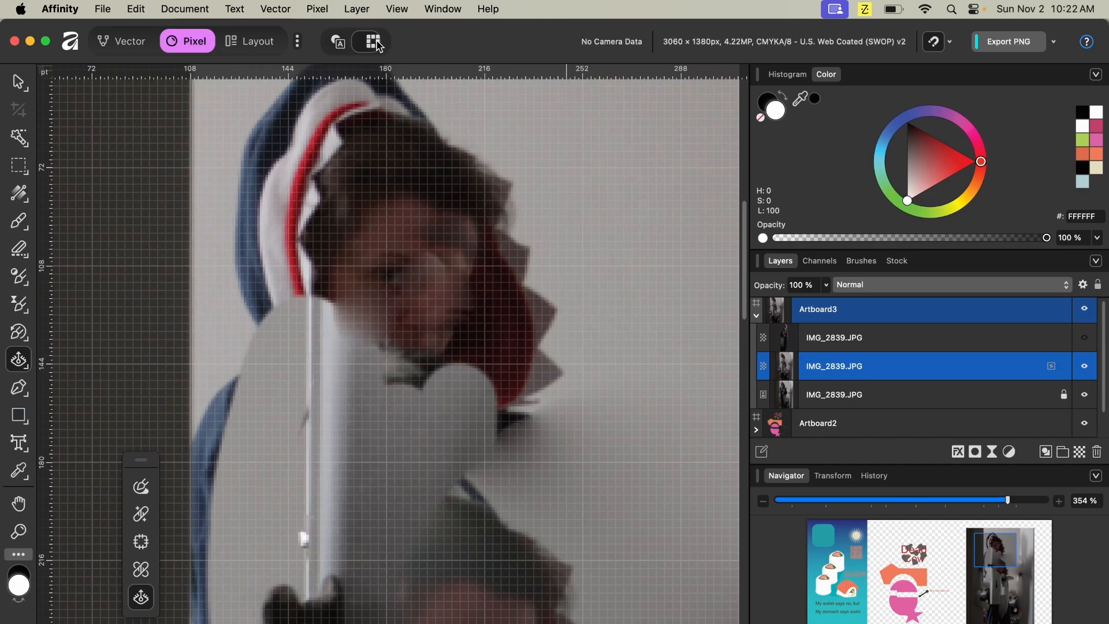
pyautogui.click(951, 42)
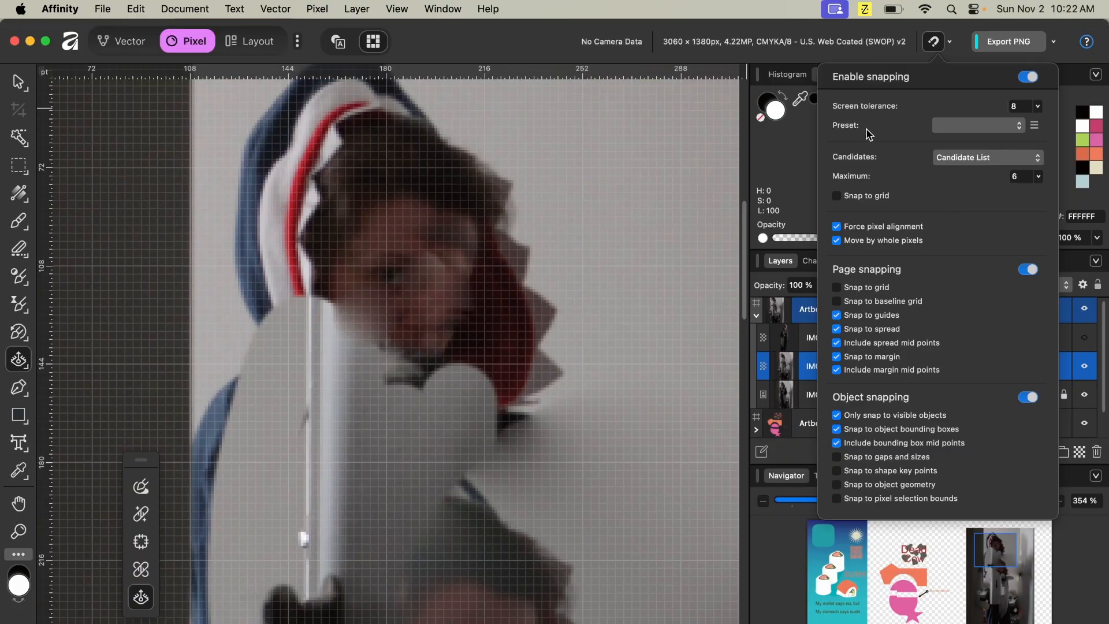
pyautogui.click(933, 42)
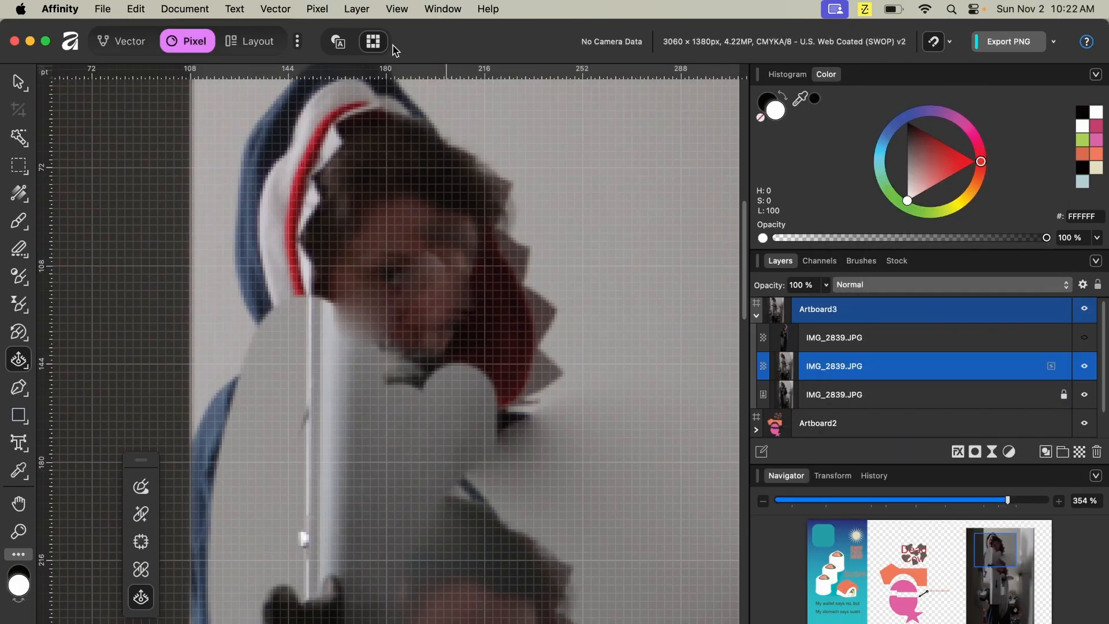
pyautogui.click(450, 10)
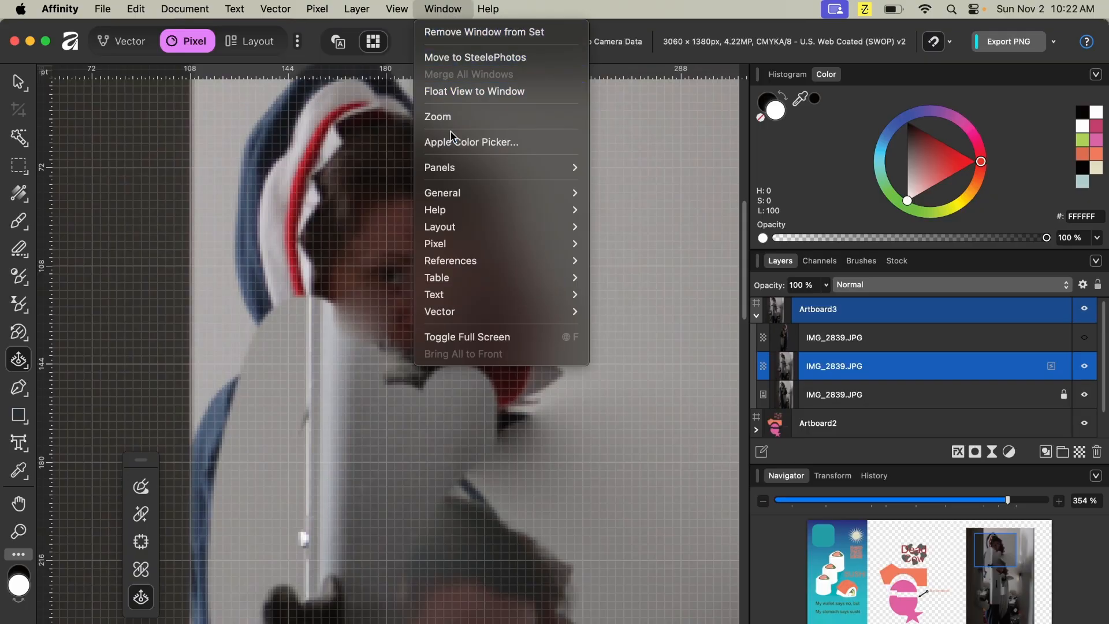
pyautogui.moveTo(454, 175)
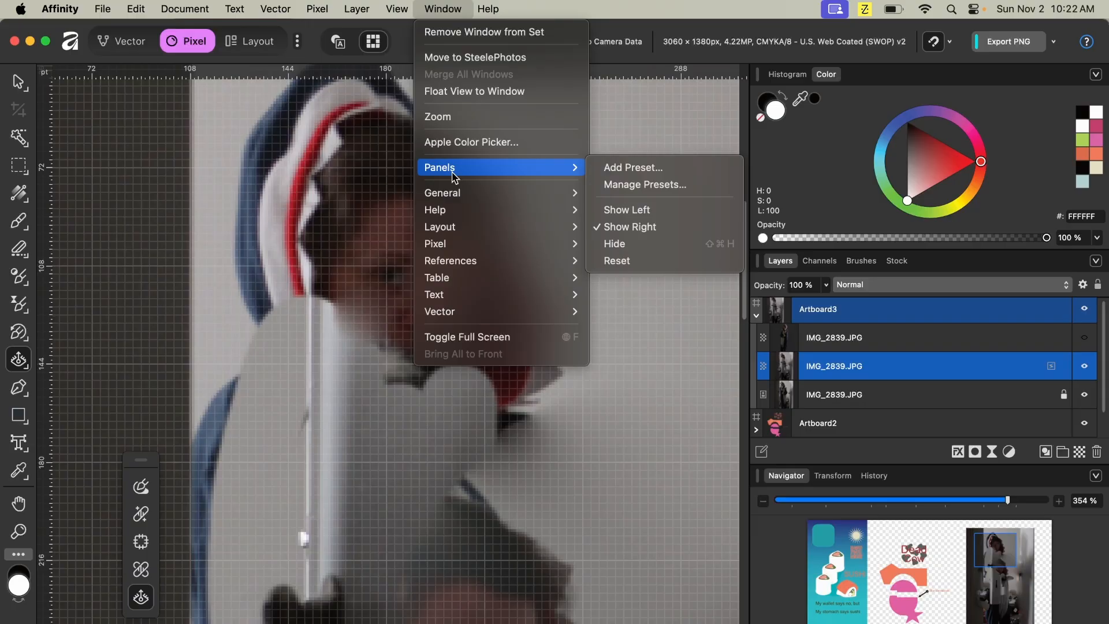
pyautogui.moveTo(460, 194)
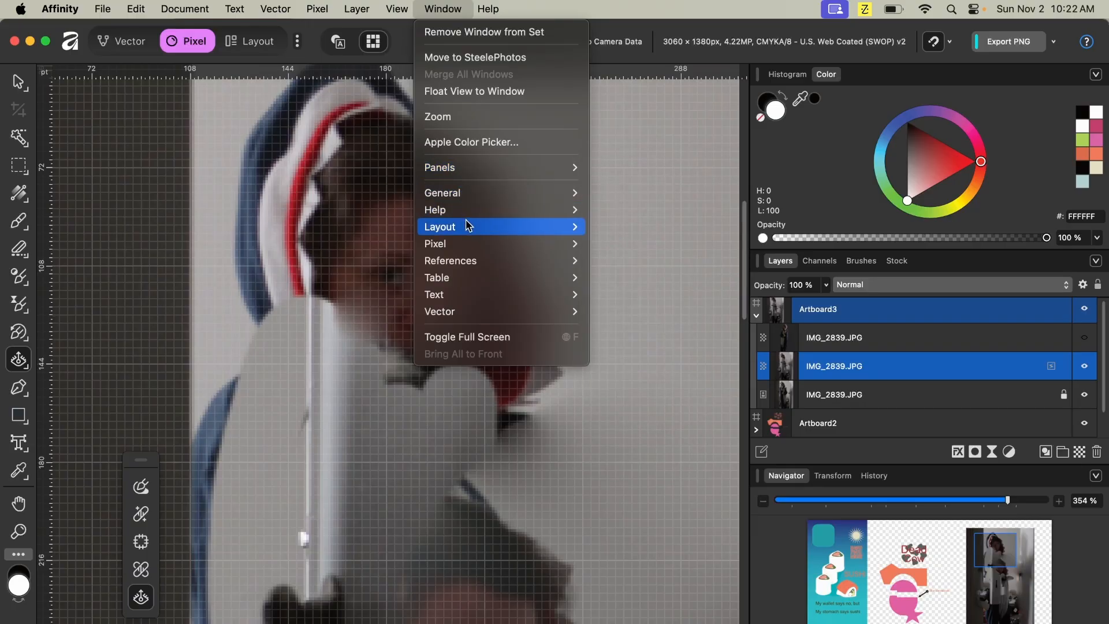
pyautogui.moveTo(468, 231)
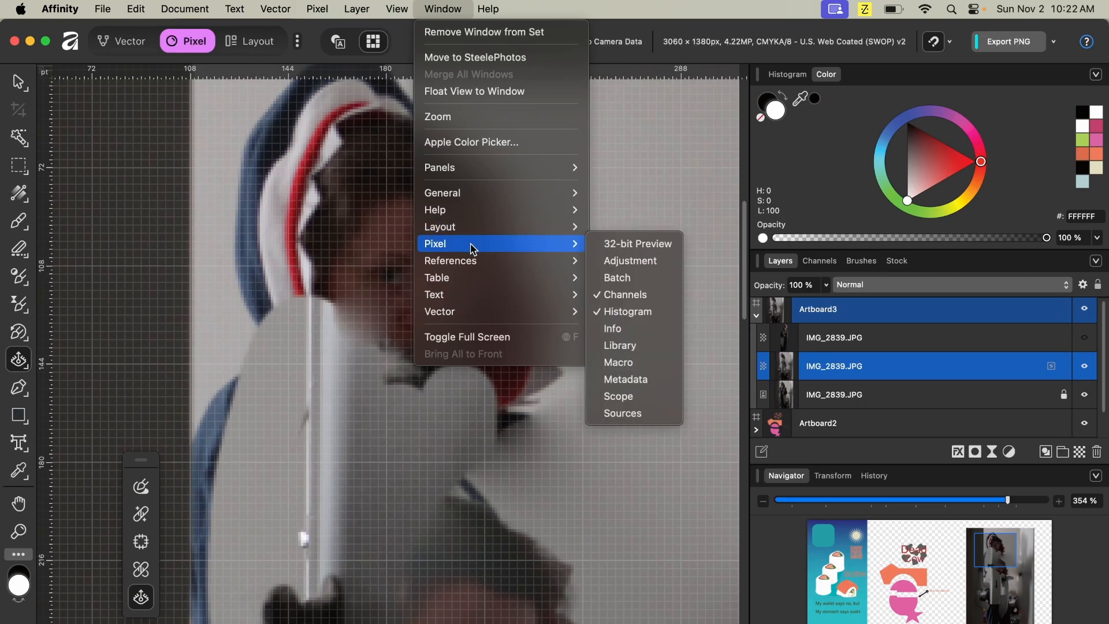
pyautogui.moveTo(475, 269)
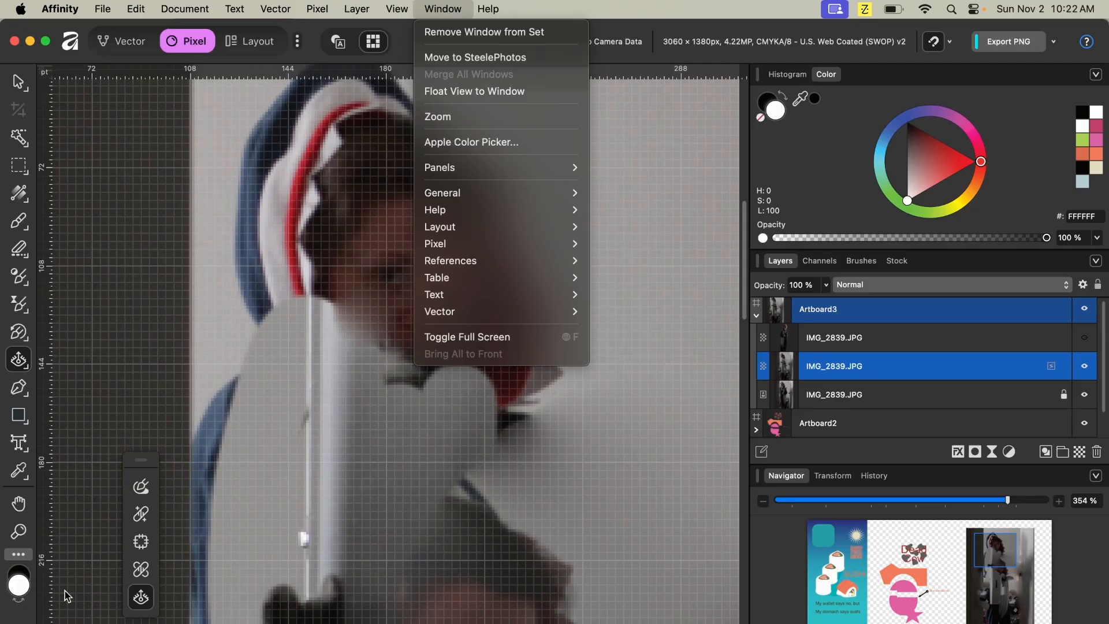
pyautogui.click(21, 558)
pyautogui.click(19, 556)
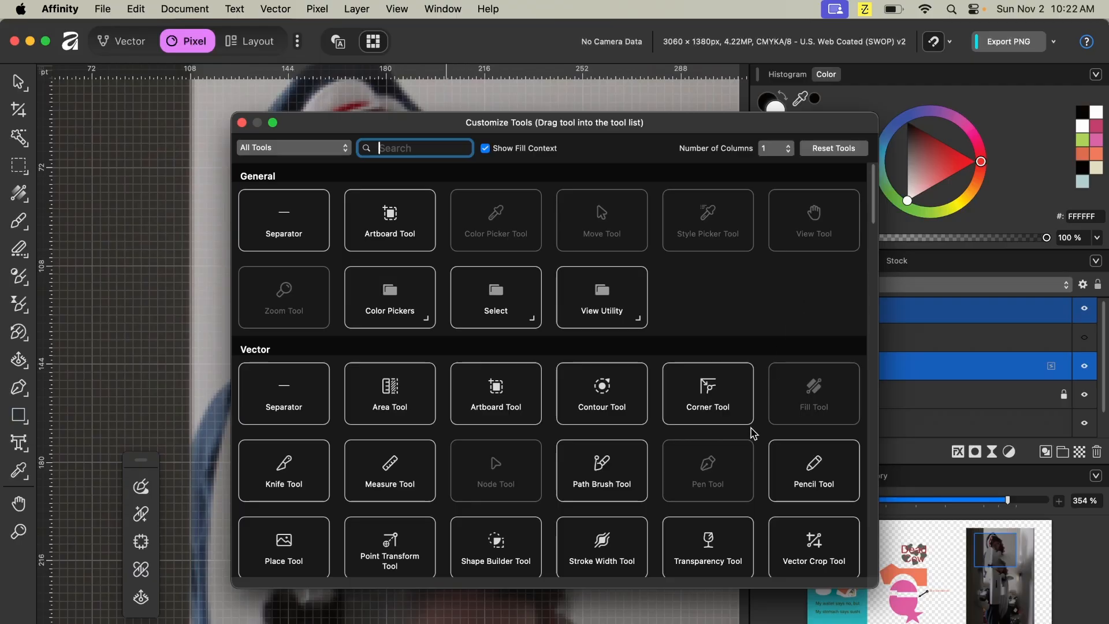
pyautogui.scroll(-6, 753, 434)
pyautogui.scroll(2, 753, 422)
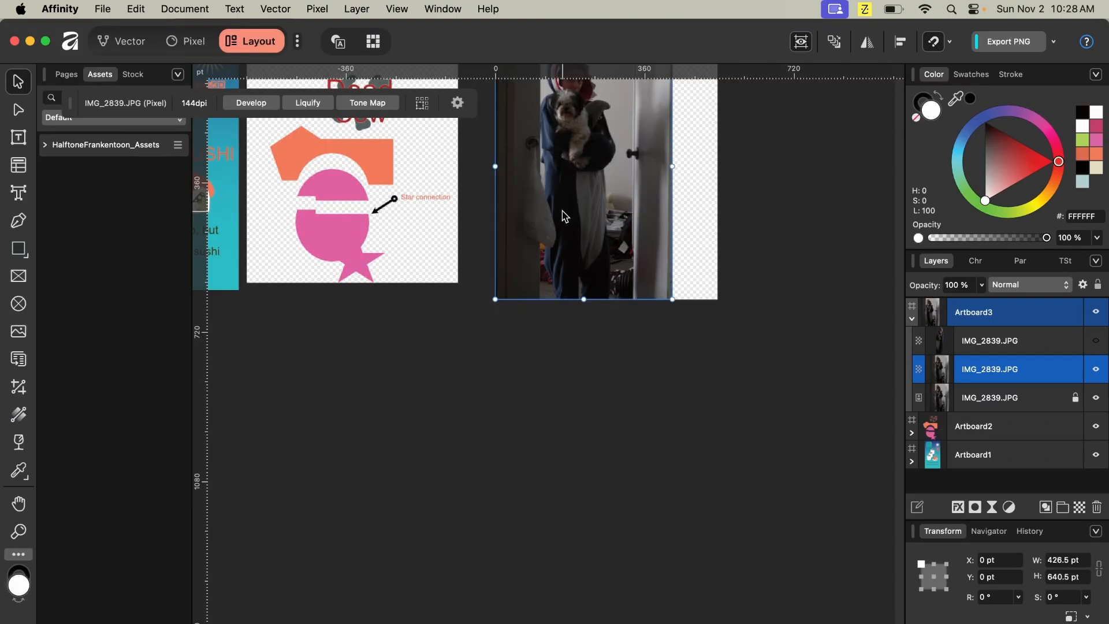
pyautogui.scroll(-5, 564, 217)
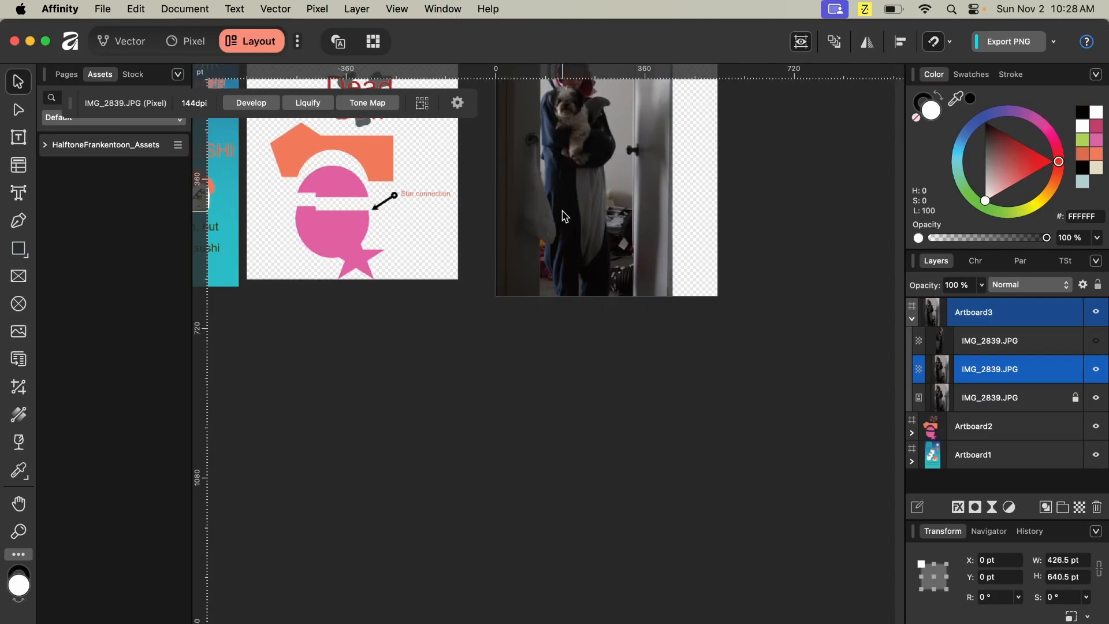
pyautogui.scroll(-3, 564, 217)
pyautogui.scroll(10, 565, 218)
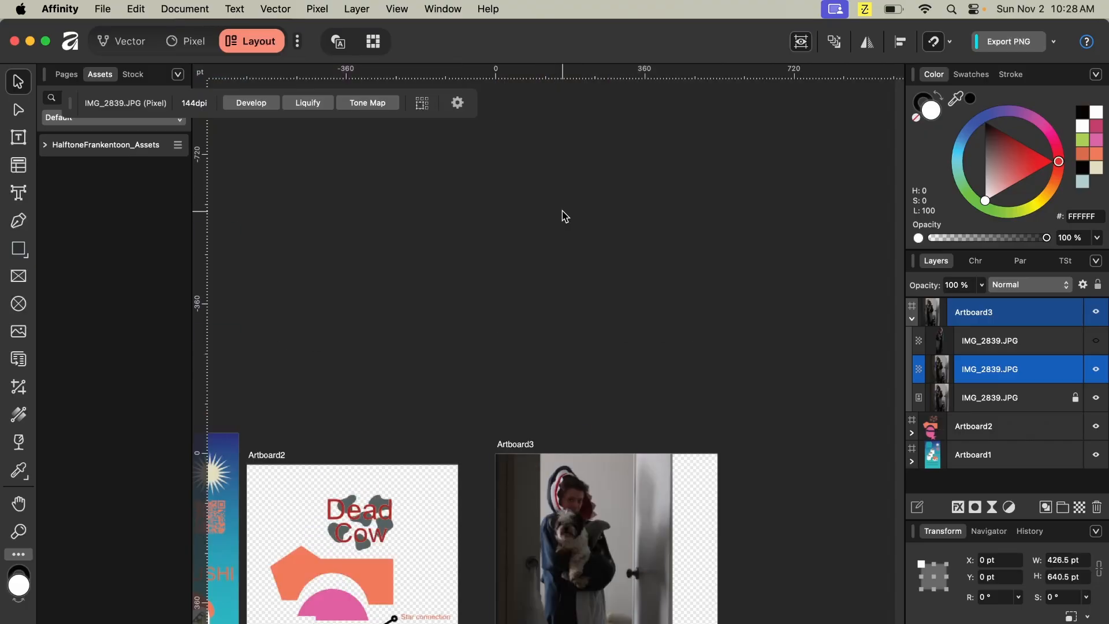
pyautogui.scroll(-5, 564, 217)
pyautogui.scroll(4, 564, 217)
pyautogui.scroll(-1, 565, 217)
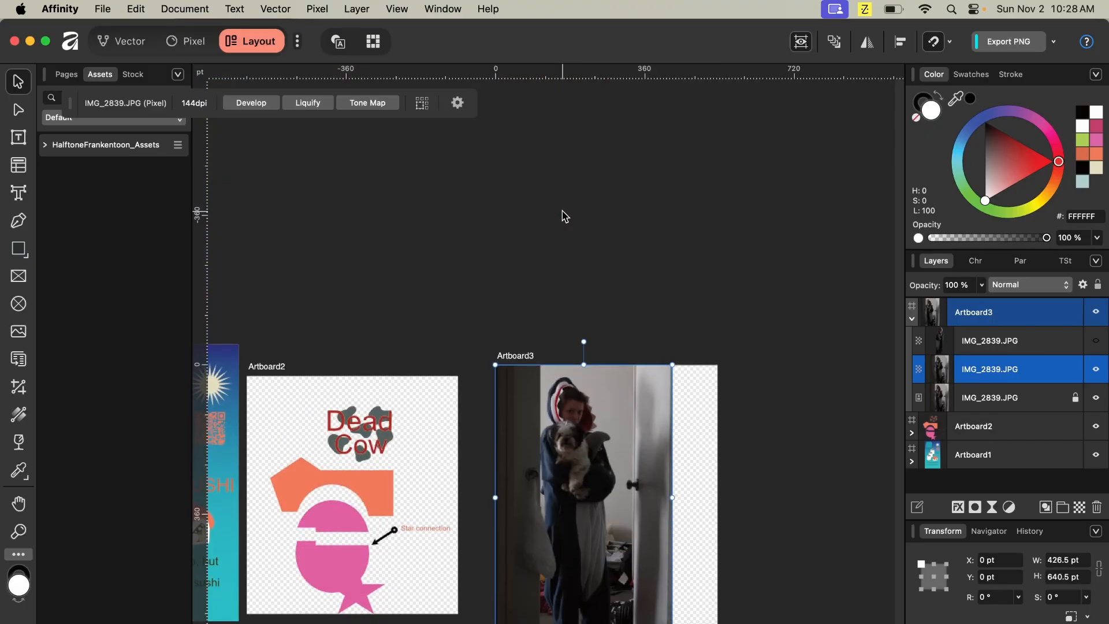
pyautogui.scroll(5, 567, 214)
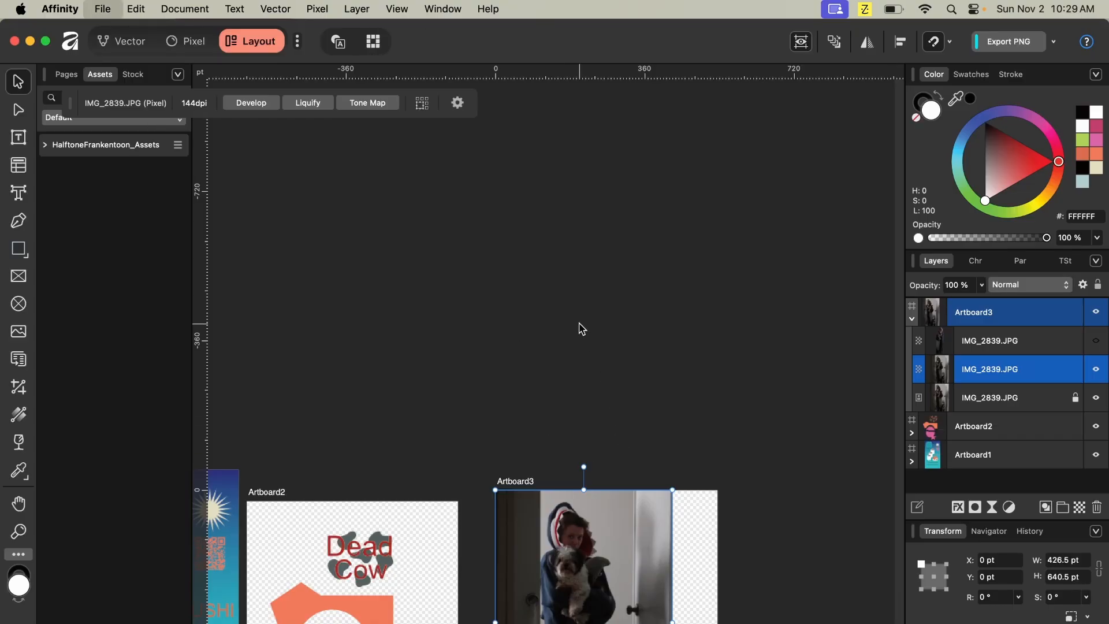
# - Create a new document from the Planner preset at 160 × 210 mm
pyautogui.press('super+n')
pyautogui.scroll(-5, 547, 341)
pyautogui.scroll(-15, 547, 341)
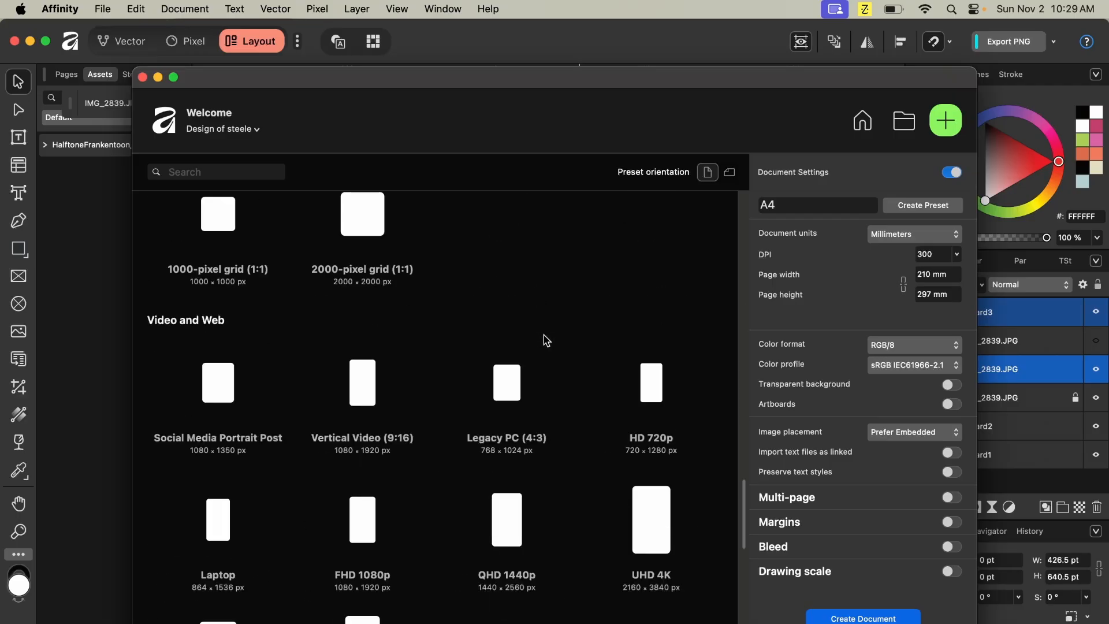
pyautogui.scroll(-10, 547, 341)
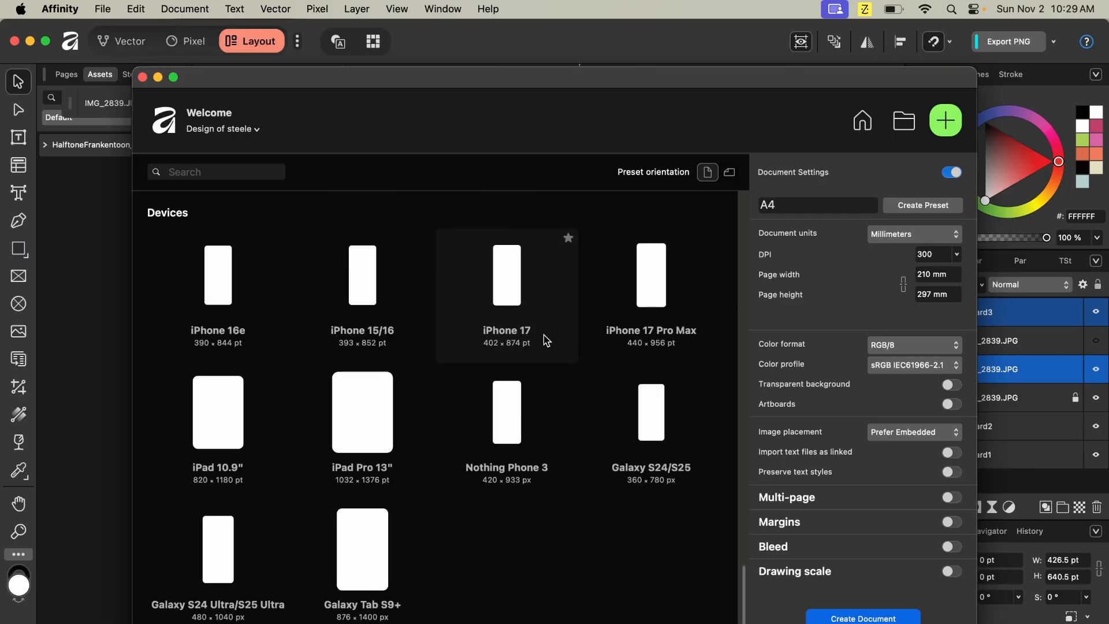
pyautogui.scroll(8, 547, 341)
pyautogui.scroll(5, 547, 341)
pyautogui.scroll(4, 542, 335)
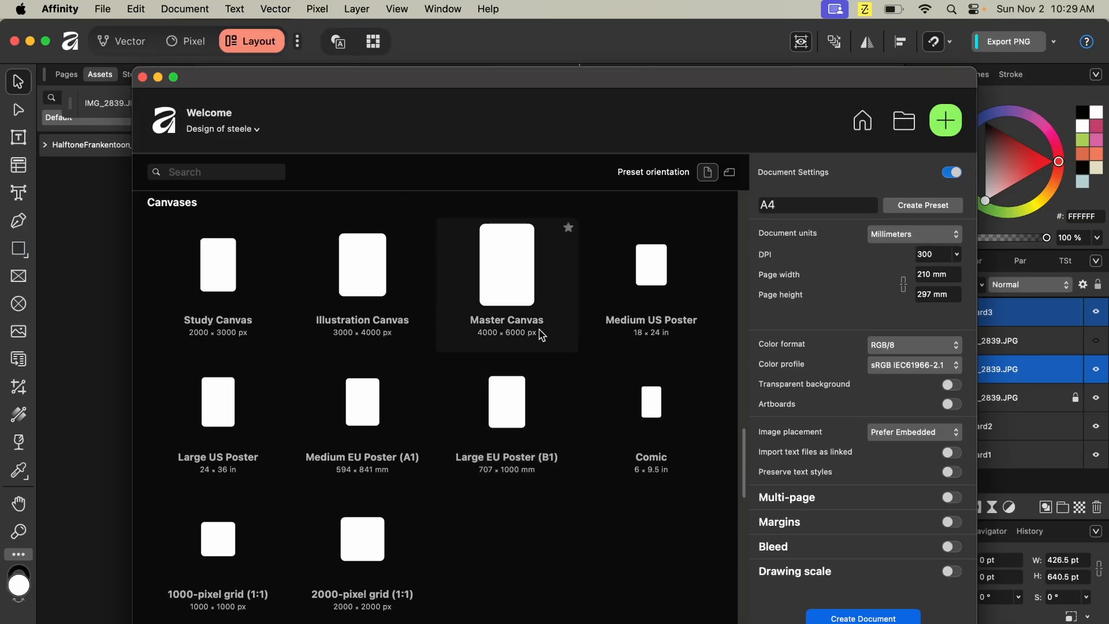
pyautogui.scroll(6, 542, 335)
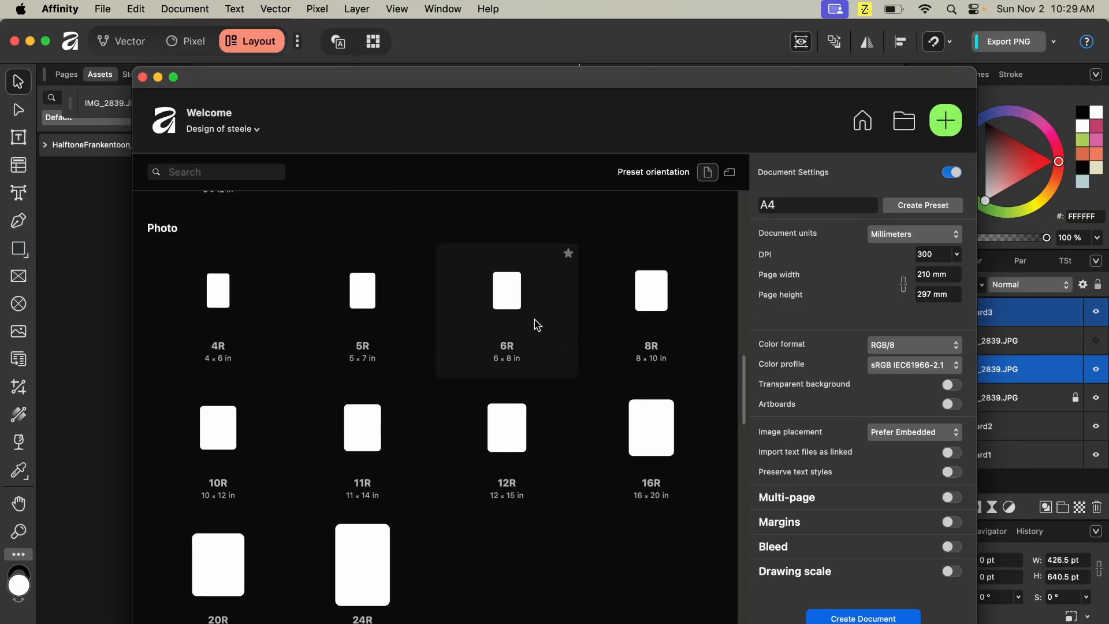
pyautogui.scroll(5, 538, 325)
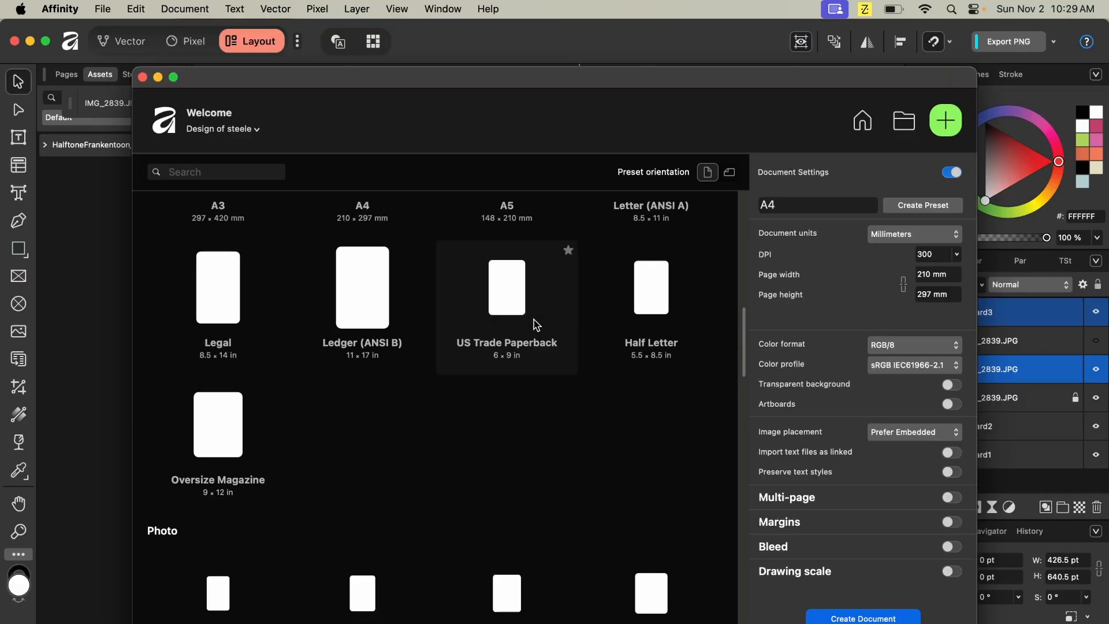
pyautogui.scroll(3, 536, 325)
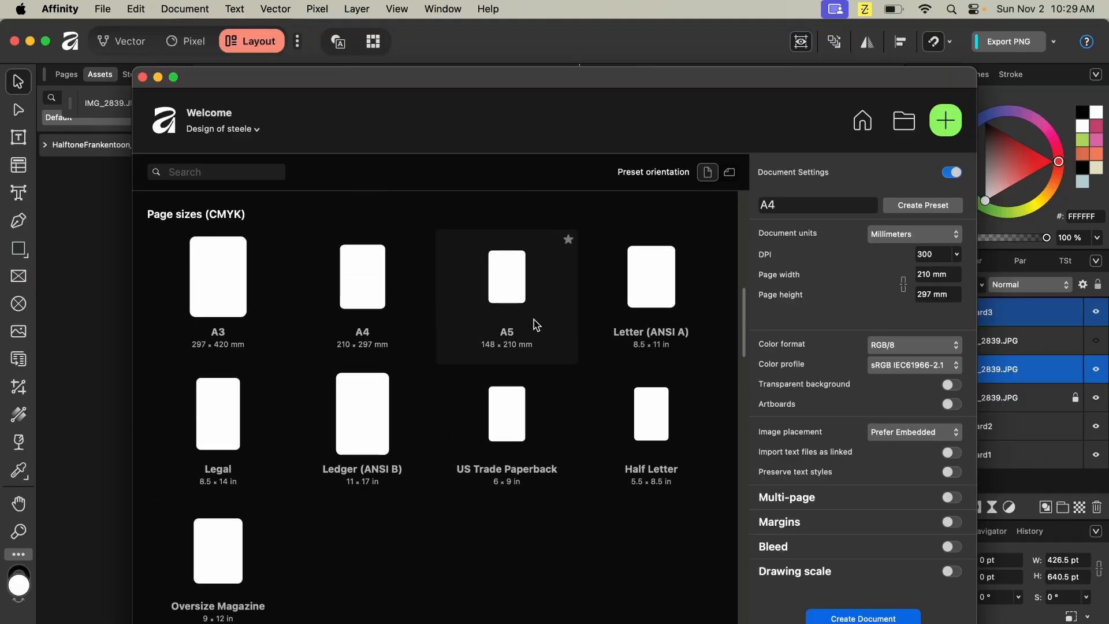
pyautogui.scroll(1, 536, 325)
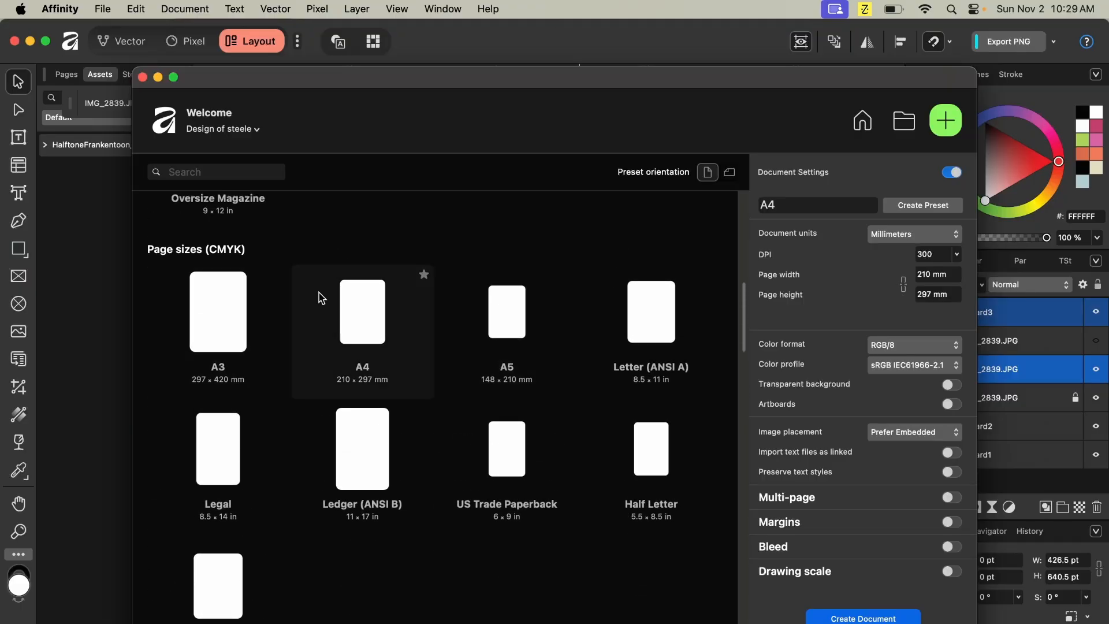
pyautogui.scroll(1, 279, 281)
pyautogui.scroll(10, 279, 281)
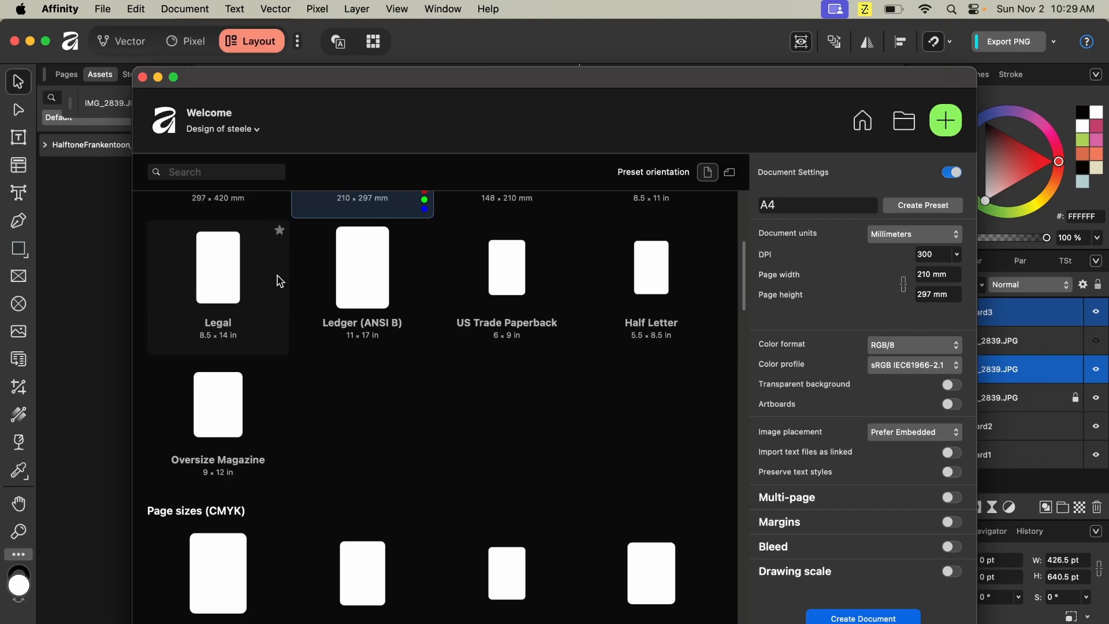
pyautogui.scroll(4, 280, 281)
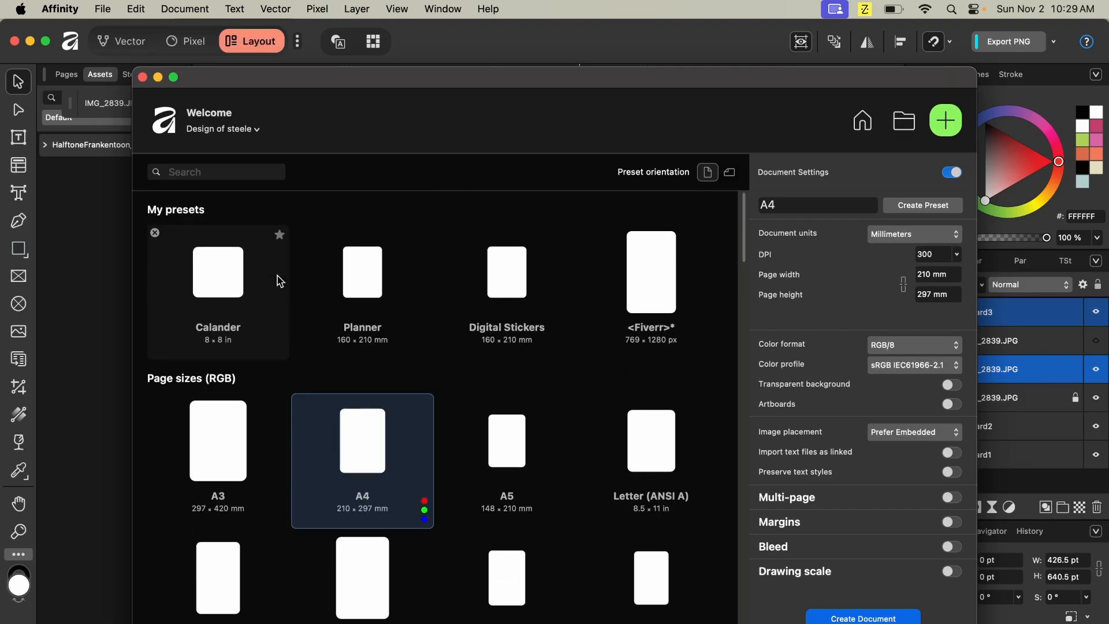
pyautogui.scroll(-2, 280, 281)
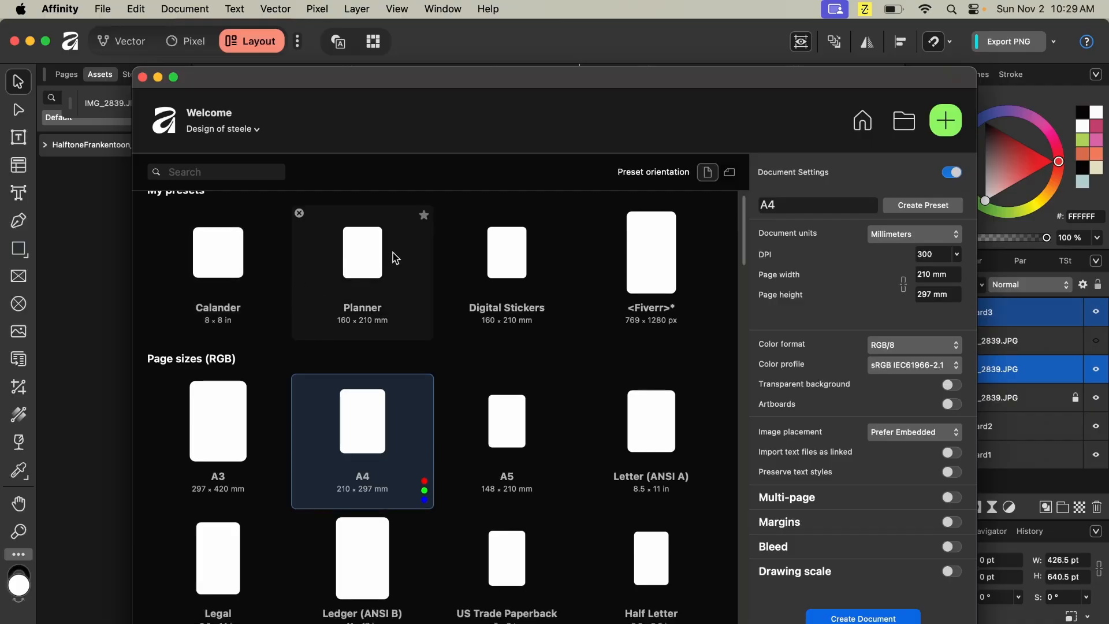
pyautogui.click(347, 257)
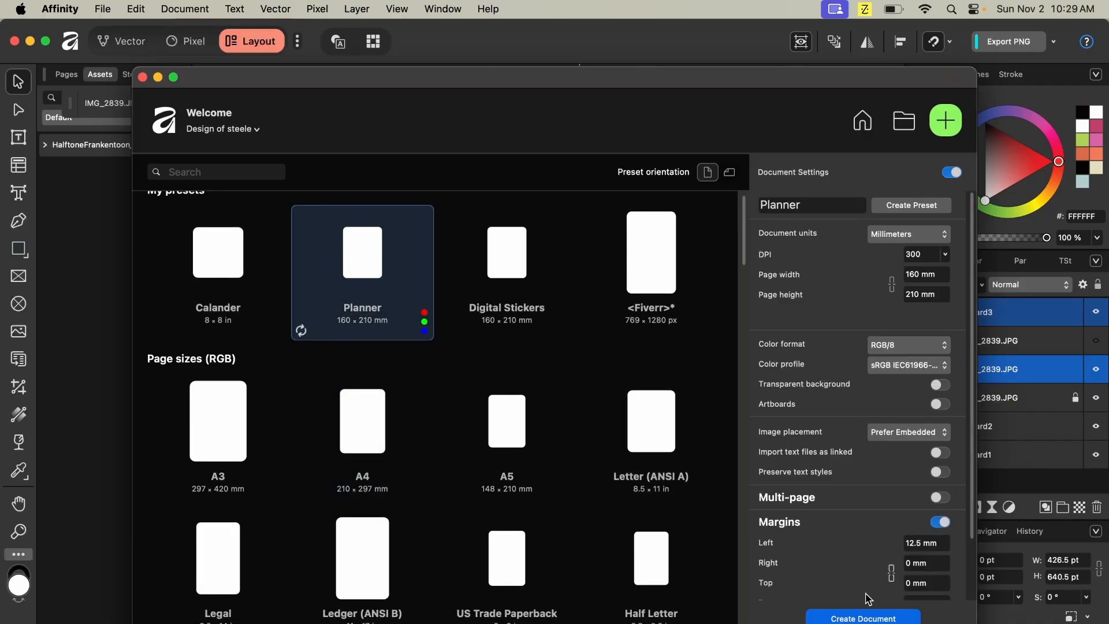
pyautogui.scroll(1, 348, 267)
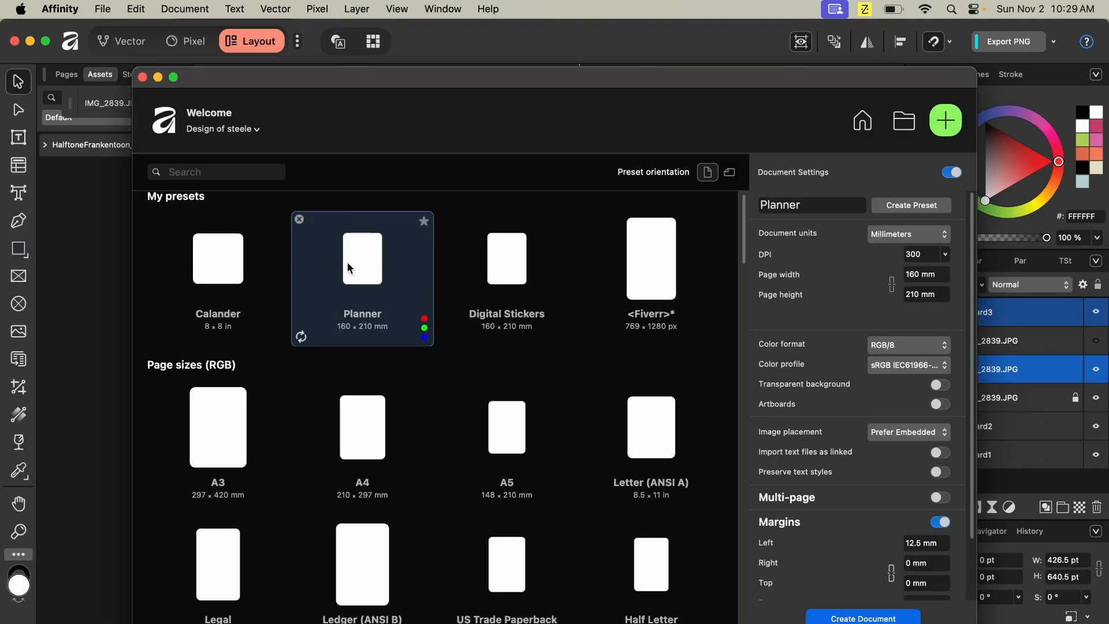
pyautogui.scroll(2, 348, 263)
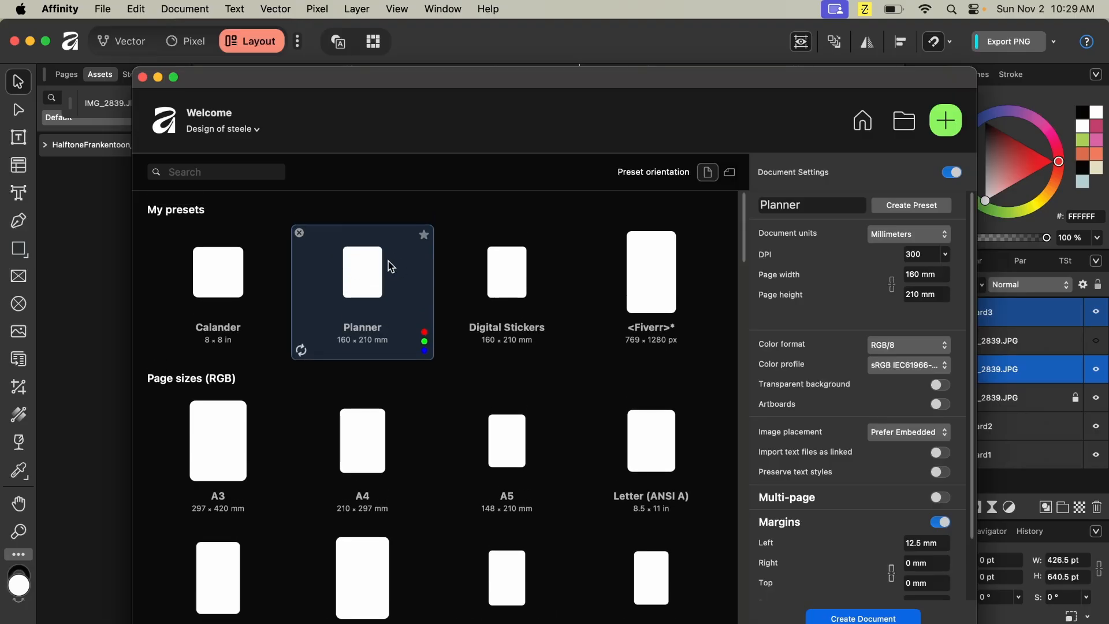
pyautogui.click(886, 618)
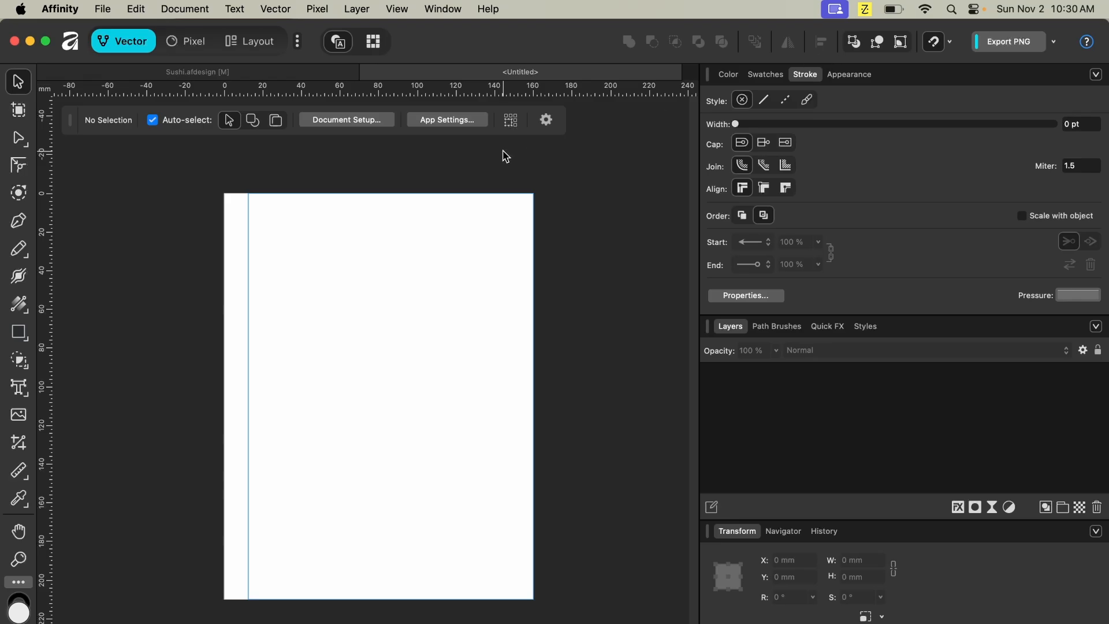
# - In the Layout persona, place the binder asset from the JOURNAL assets' BINDING category along the page's left edge
pyautogui.click(250, 42)
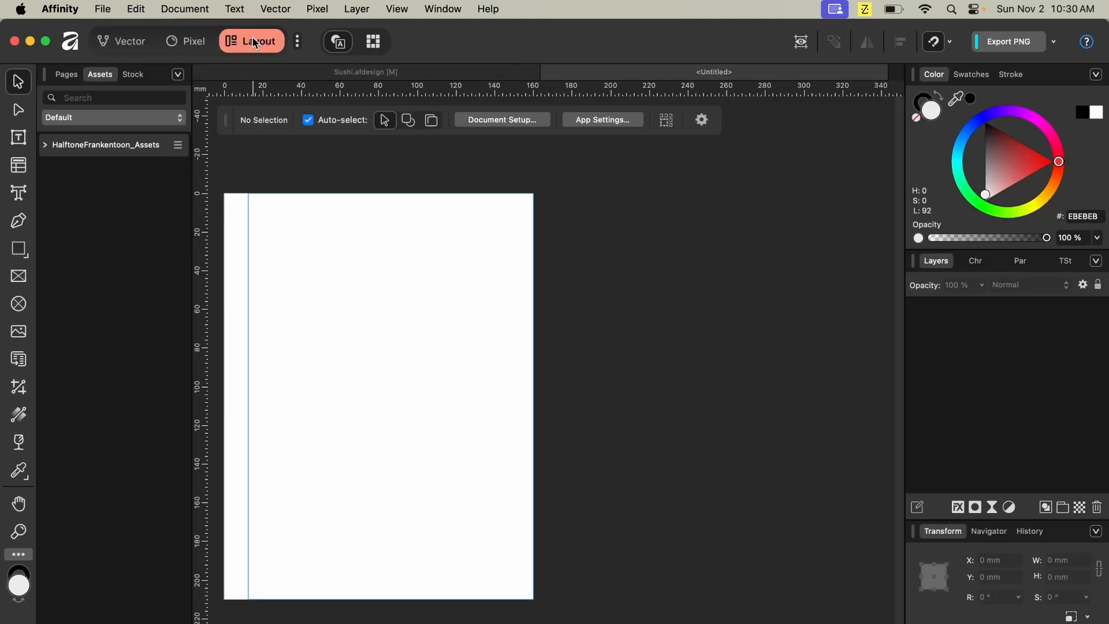
pyautogui.click(68, 119)
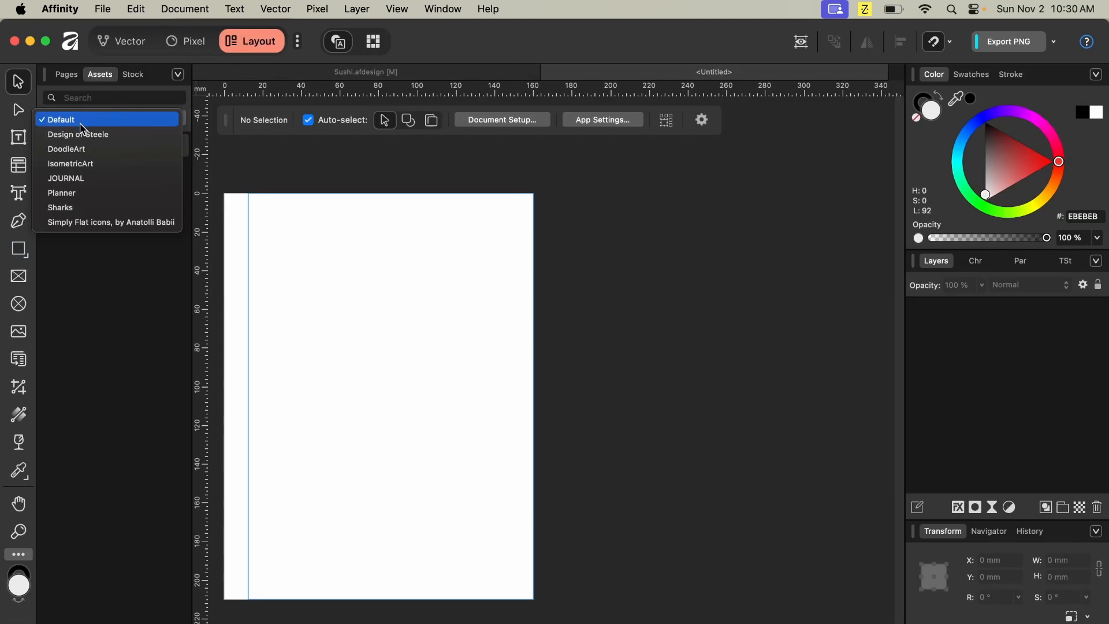
pyautogui.click(80, 178)
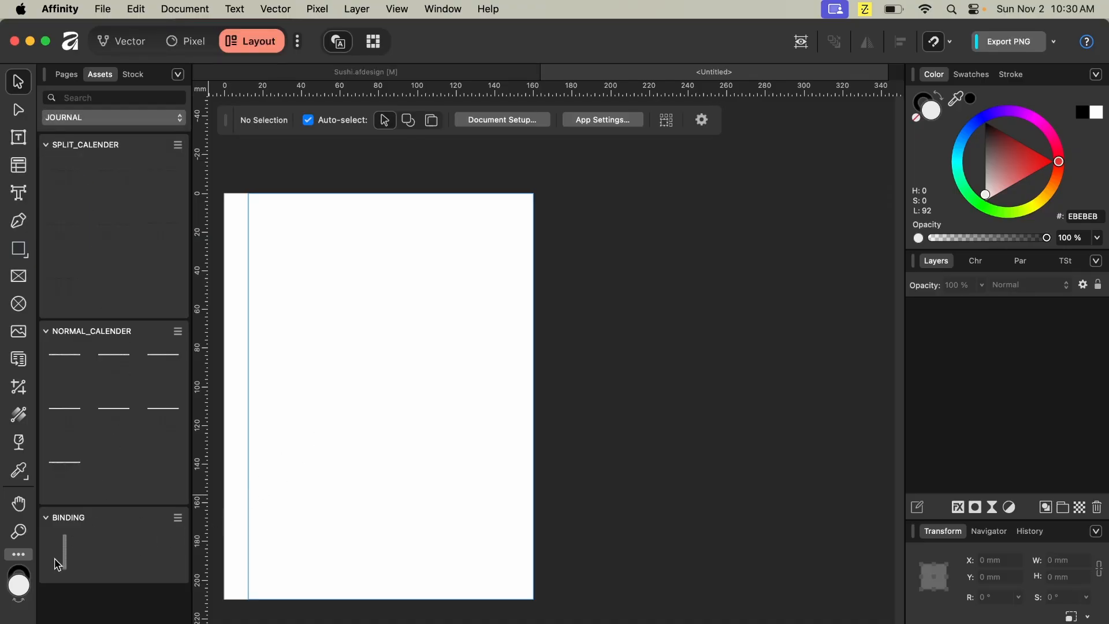
pyautogui.moveTo(65, 551); pyautogui.dragTo(224, 404)
pyautogui.hscroll(-3, 387, 392)
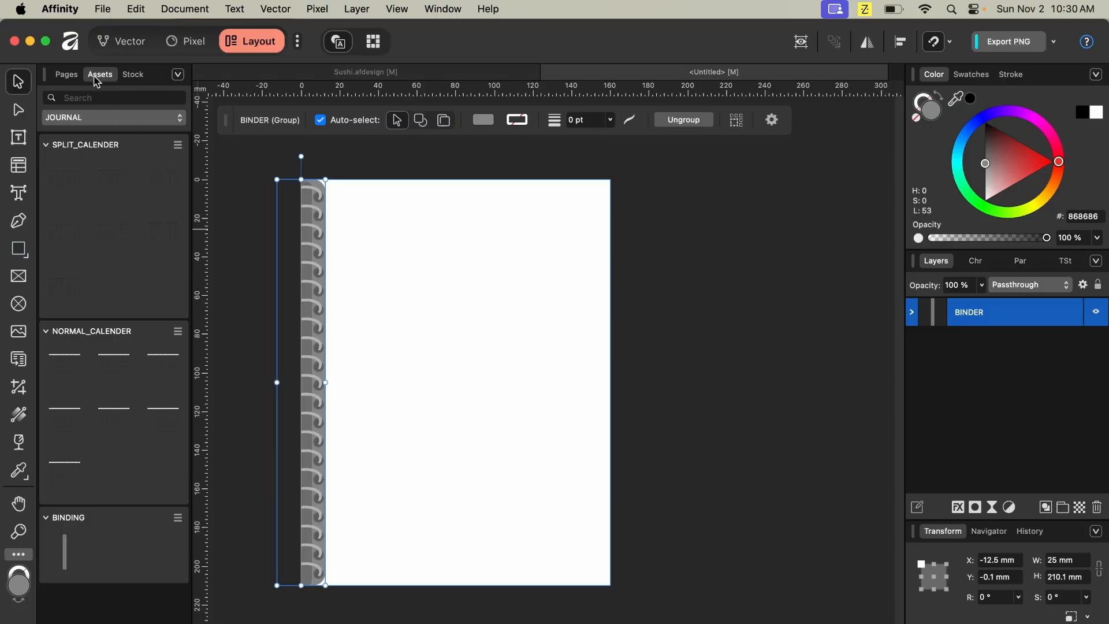
# - Add a new master page named Binding
pyautogui.click(74, 78)
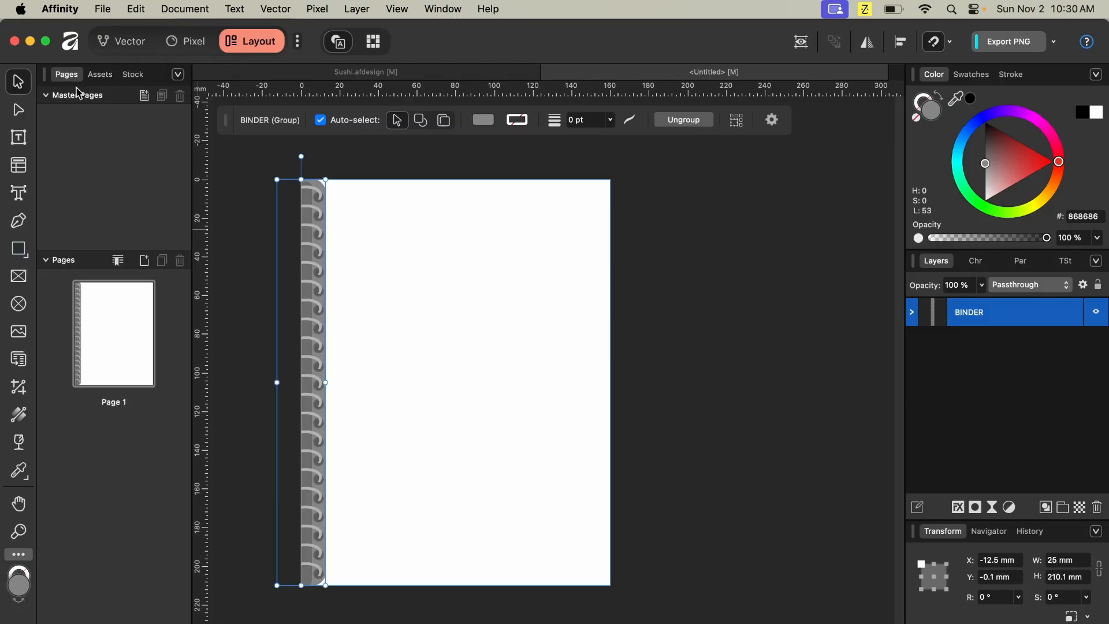
pyautogui.click(145, 96)
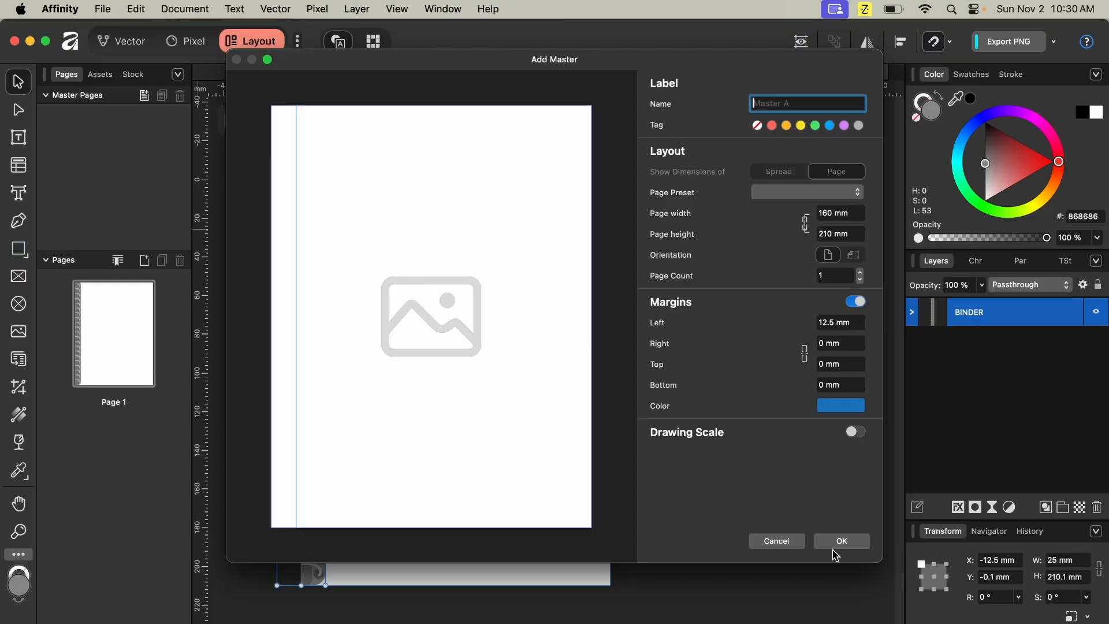
pyautogui.write('Bindcx')
pyautogui.write('ng')
pyautogui.click(861, 543)
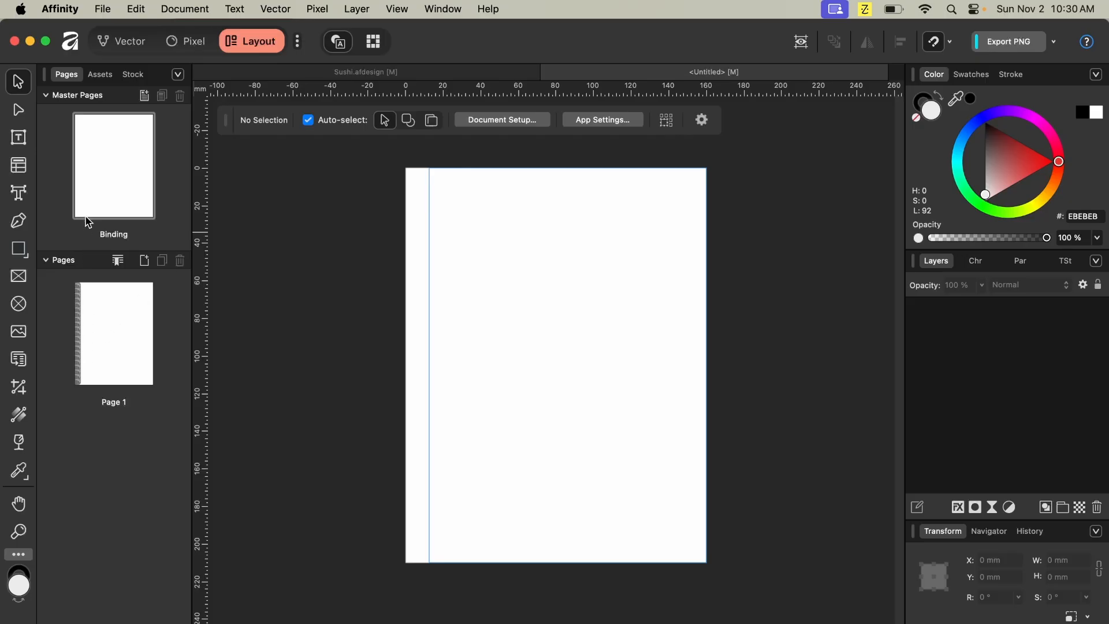
# - Delete the binder group from Page 1
pyautogui.doubleClick(107, 159)
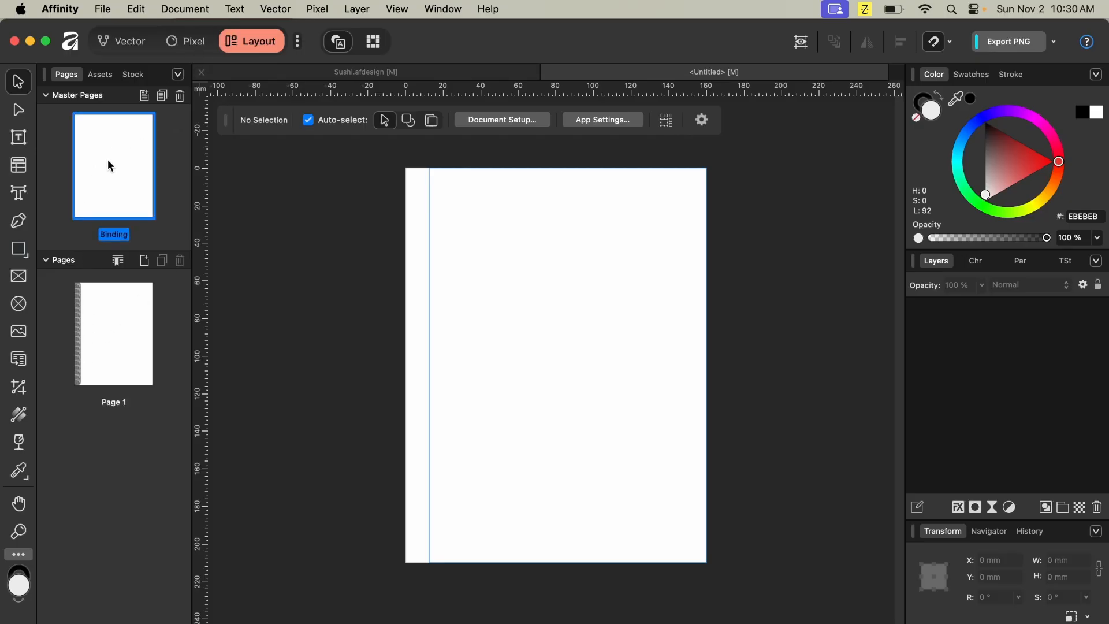
pyautogui.click(88, 334)
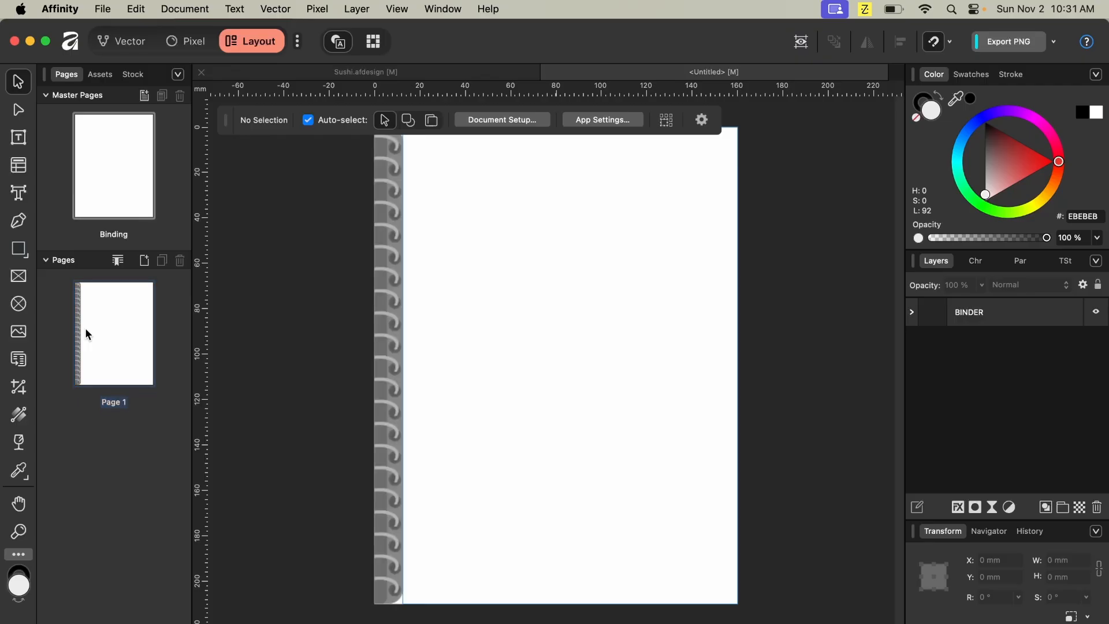
pyautogui.click(399, 340)
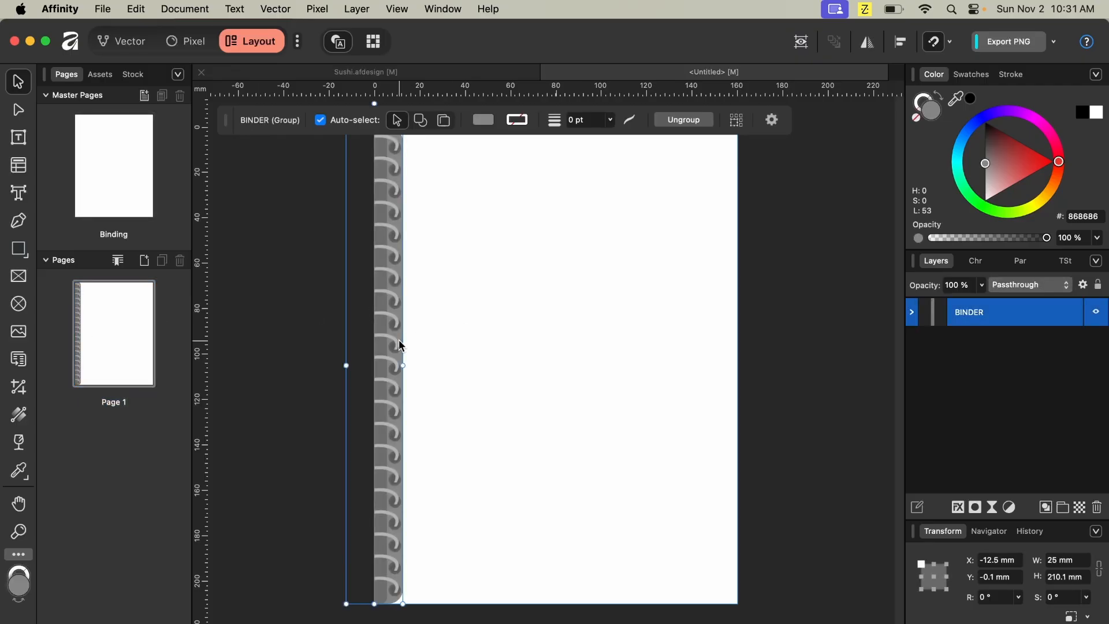
pyautogui.press('Delete')
# - On the Binding master page, place the binder asset from the JOURNAL assets' BINDING category along the page's left edge
pyautogui.click(98, 193)
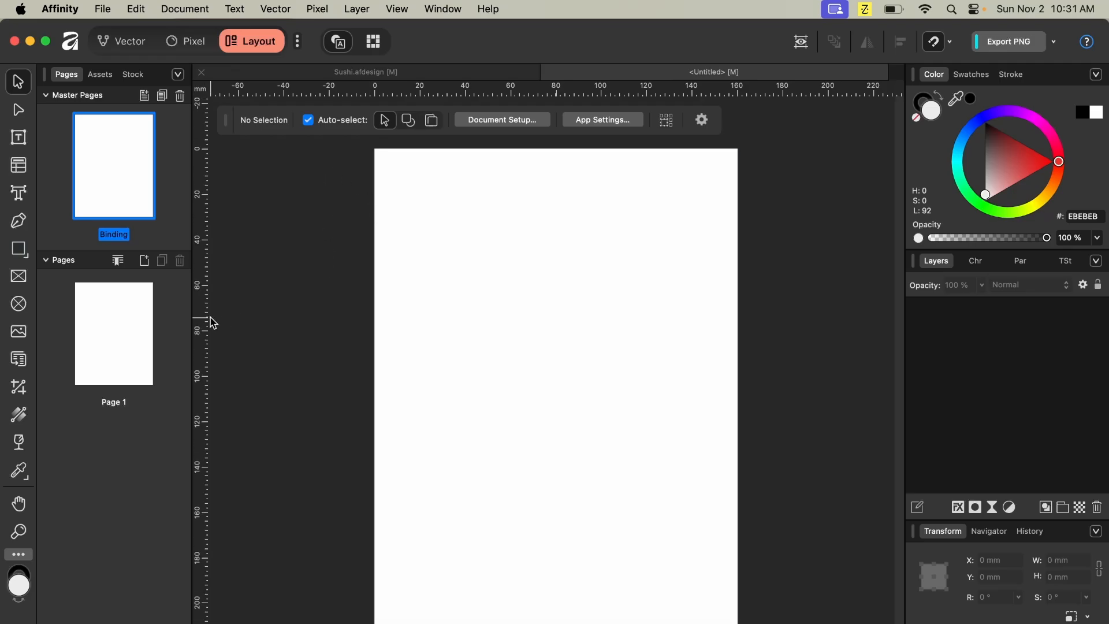
pyautogui.click(100, 75)
pyautogui.moveTo(67, 550); pyautogui.dragTo(371, 395)
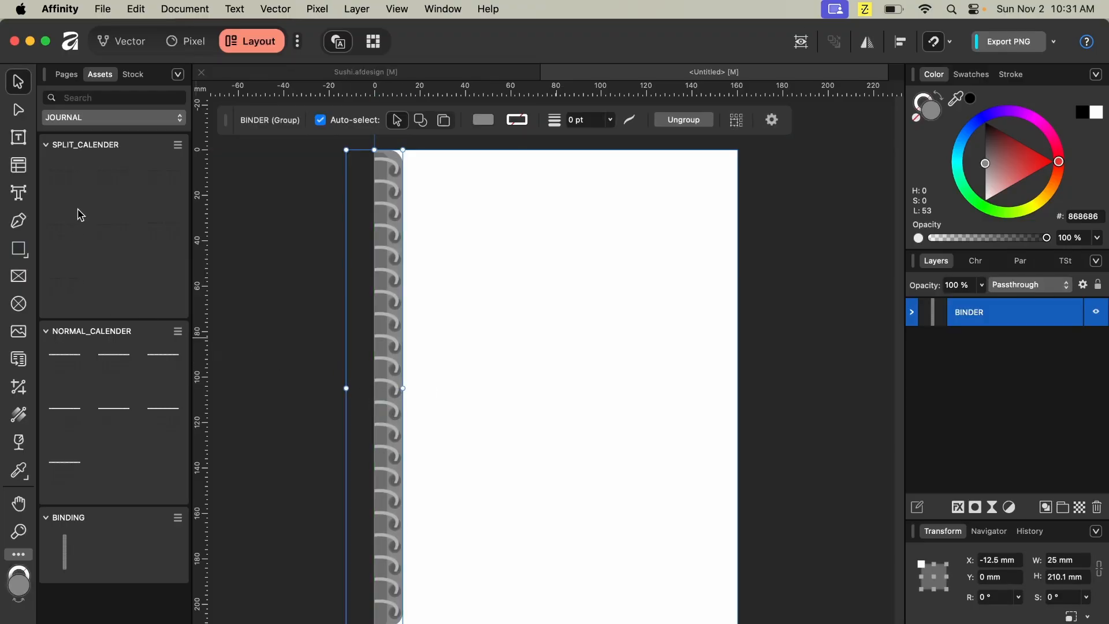
pyautogui.click(67, 76)
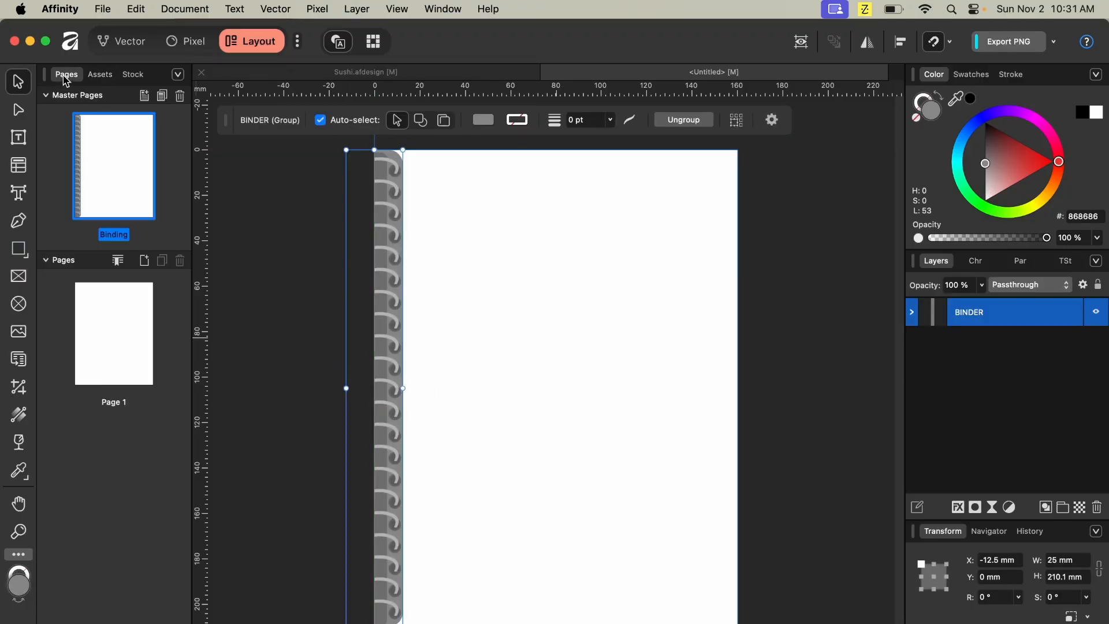
# - Apply the Binding master to Page 1, replacing any existing master
pyautogui.rightClick(99, 323)
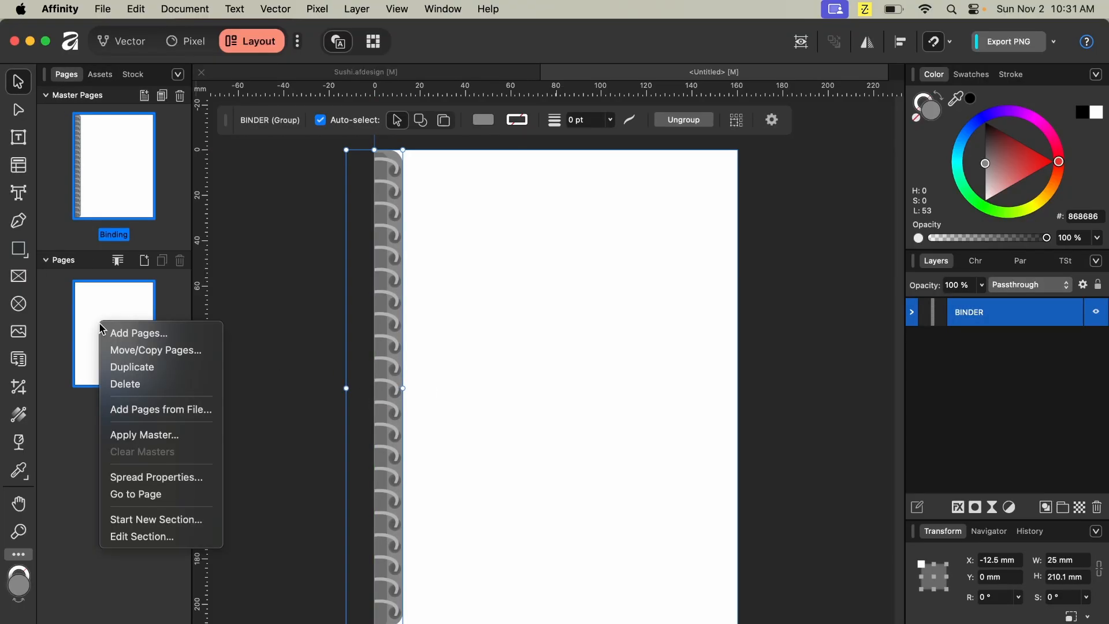
pyautogui.click(163, 436)
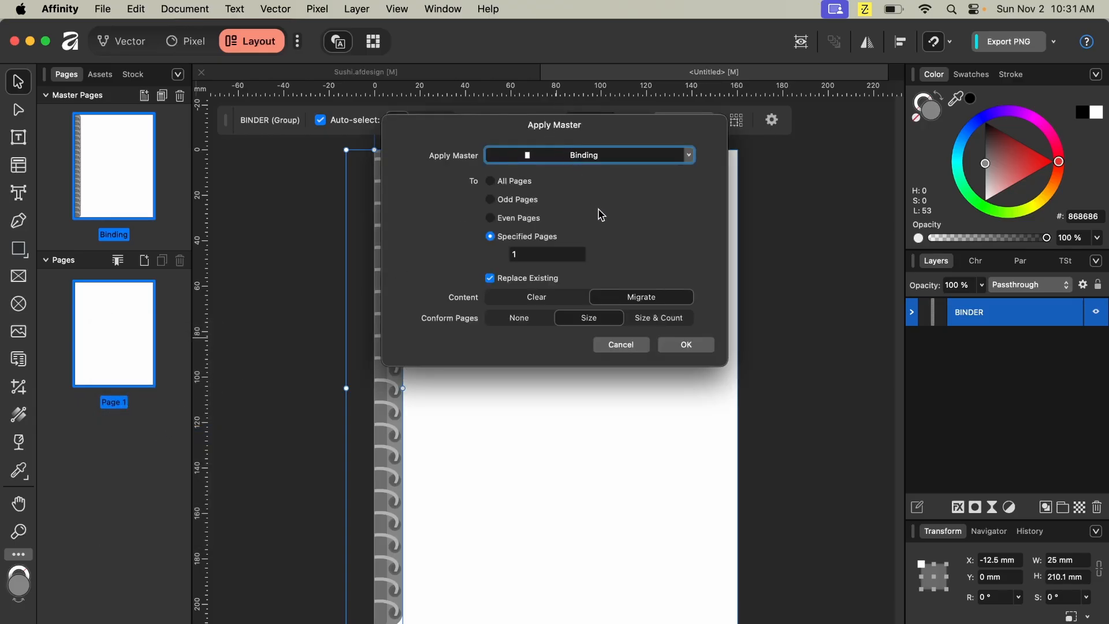
pyautogui.click(669, 349)
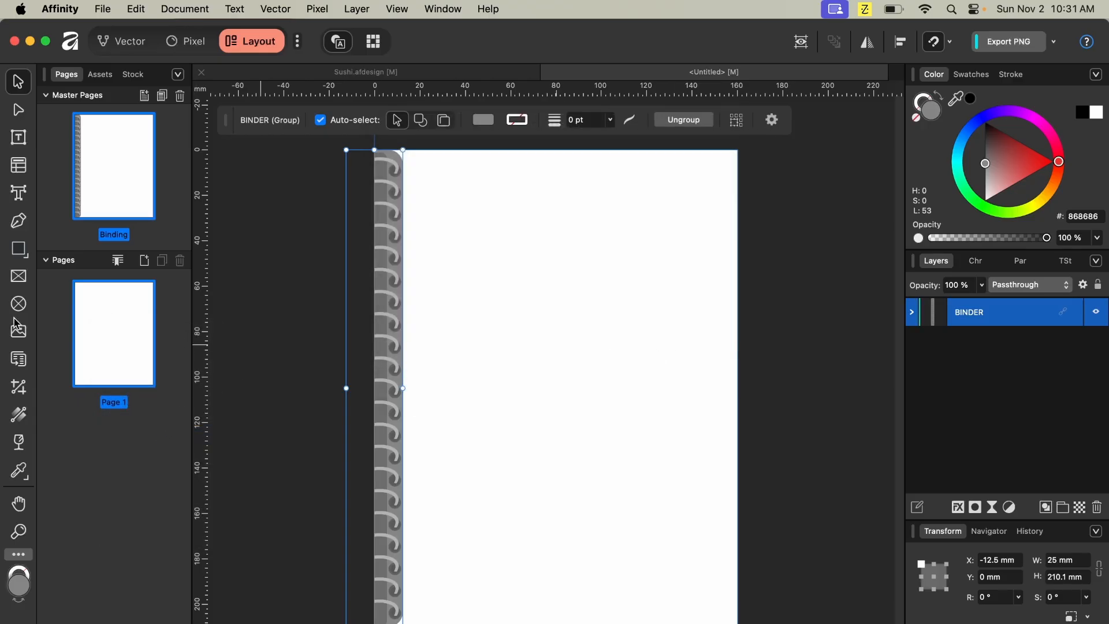
# - Start adding a new page to the document
pyautogui.click(145, 261)
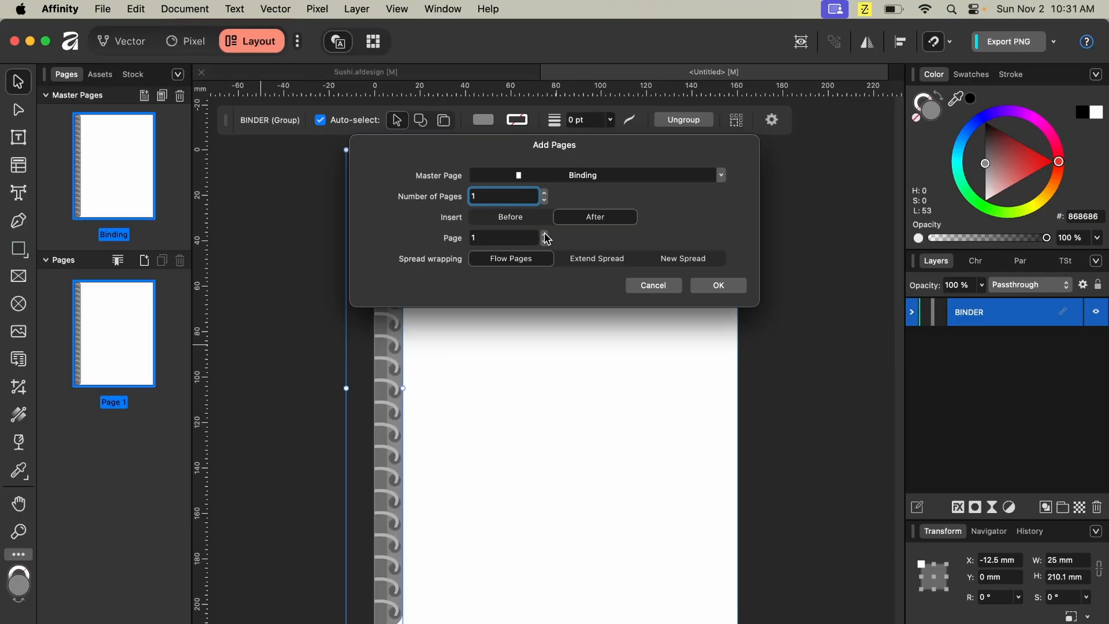
# - Finish adding one page after Page 1 based on the Binding master
pyautogui.click(719, 286)
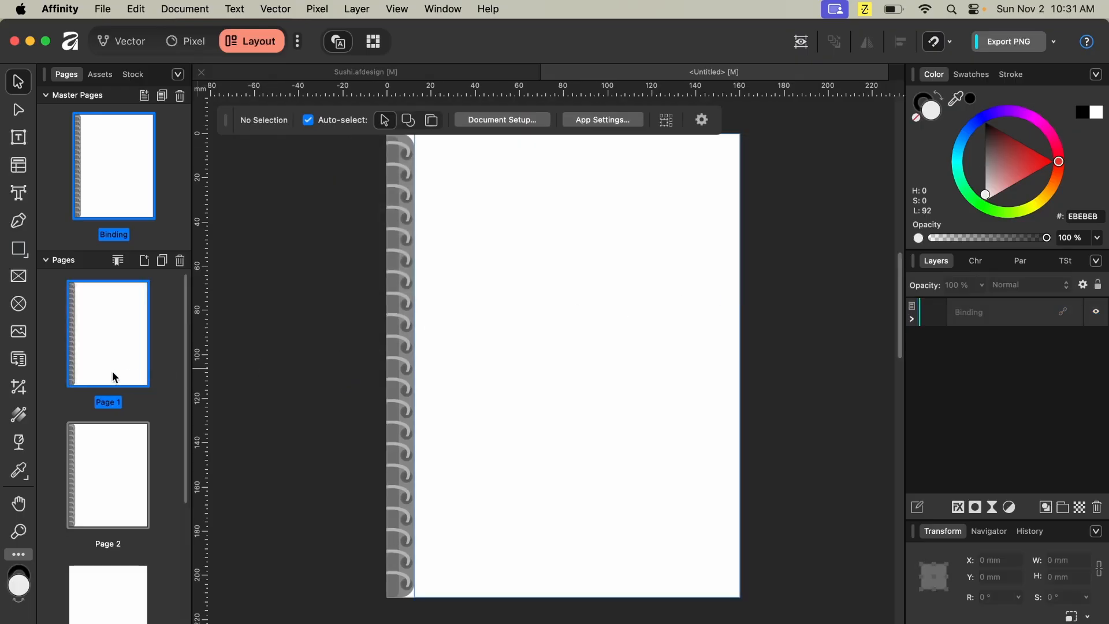
pyautogui.scroll(-5, 114, 376)
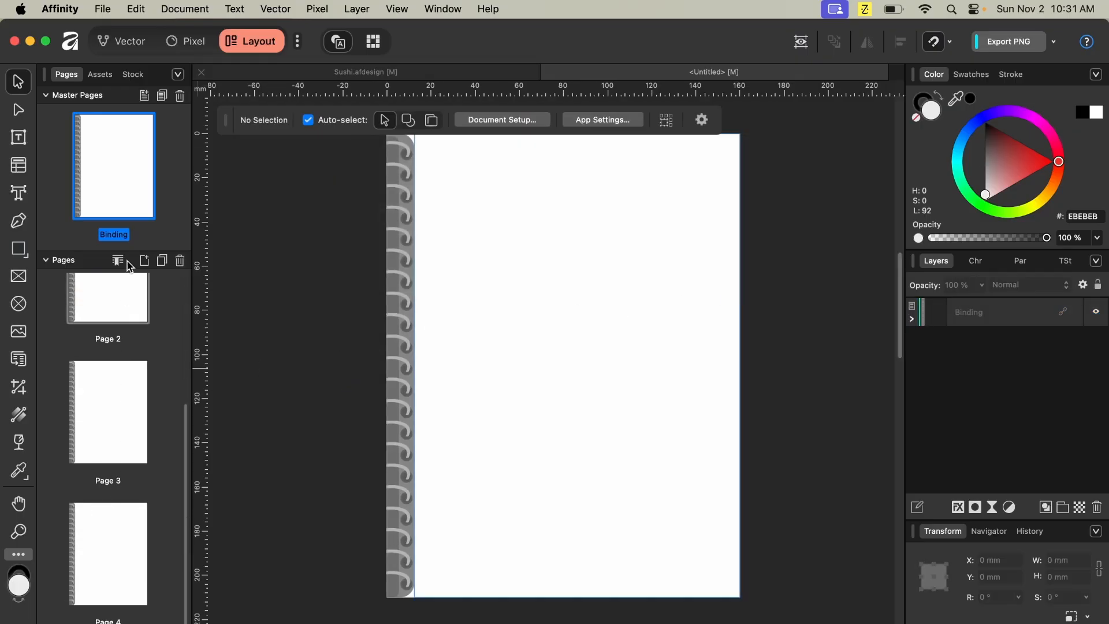
pyautogui.scroll(3, 123, 363)
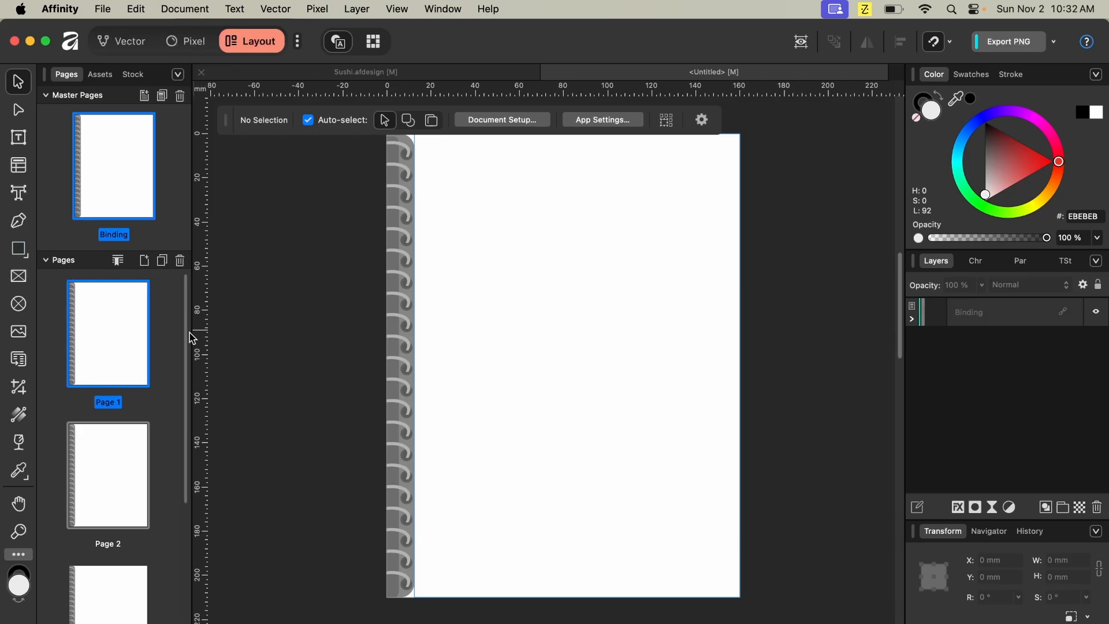
# - Widen the Pages panel and duplicate the selected Page 1
pyautogui.moveTo(193, 329); pyautogui.dragTo(230, 328)
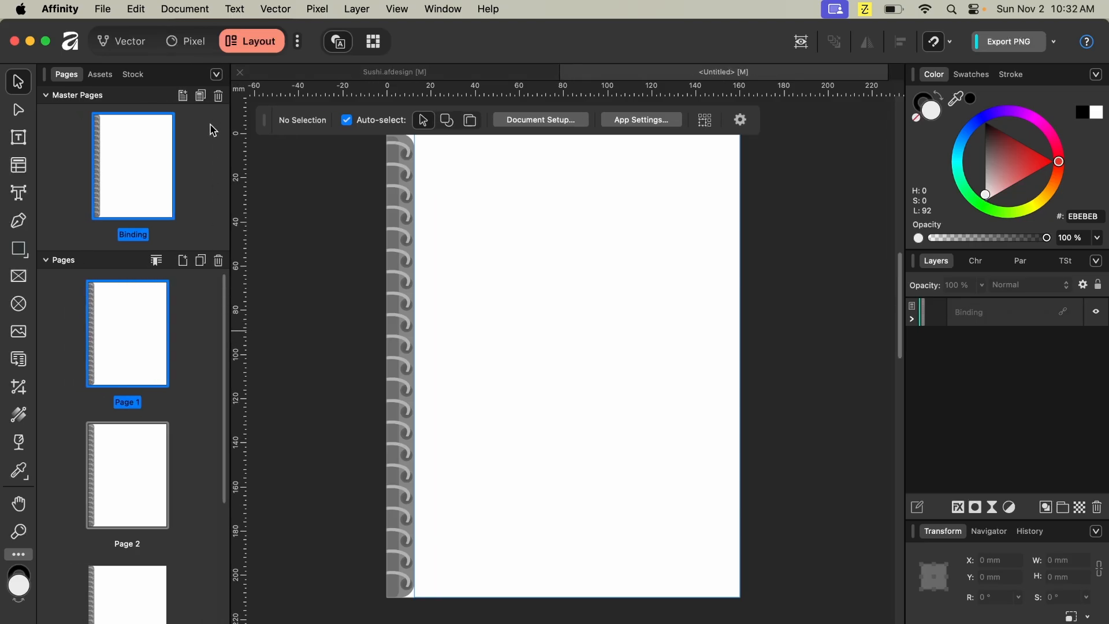
pyautogui.click(200, 262)
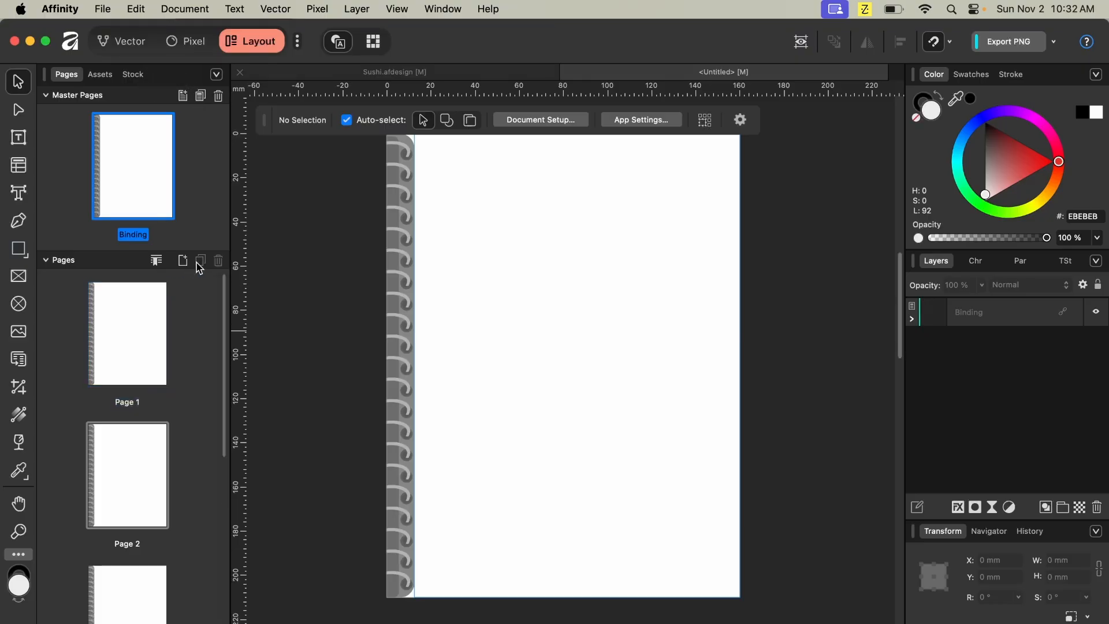
pyautogui.scroll(-6, 136, 359)
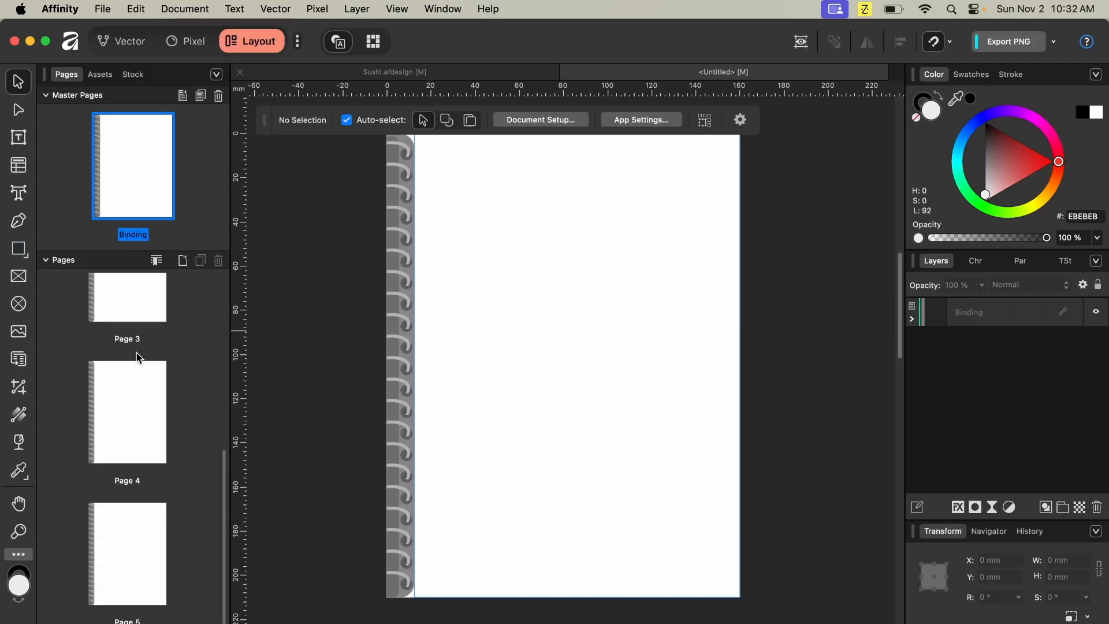
pyautogui.scroll(6, 138, 358)
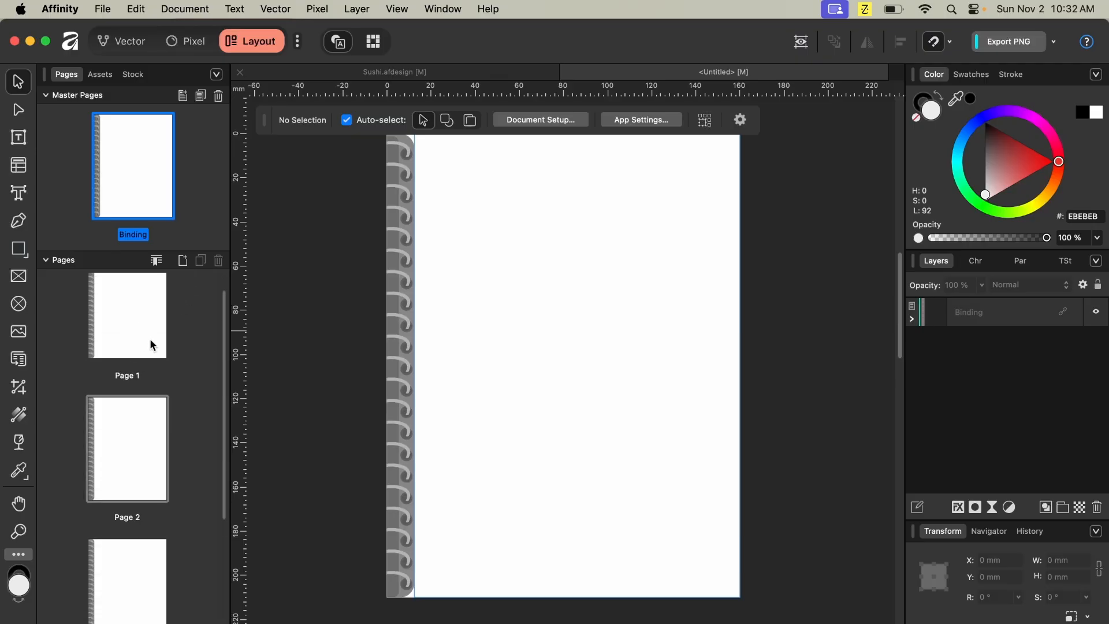
pyautogui.scroll(-3, 153, 345)
pyautogui.scroll(3, 154, 345)
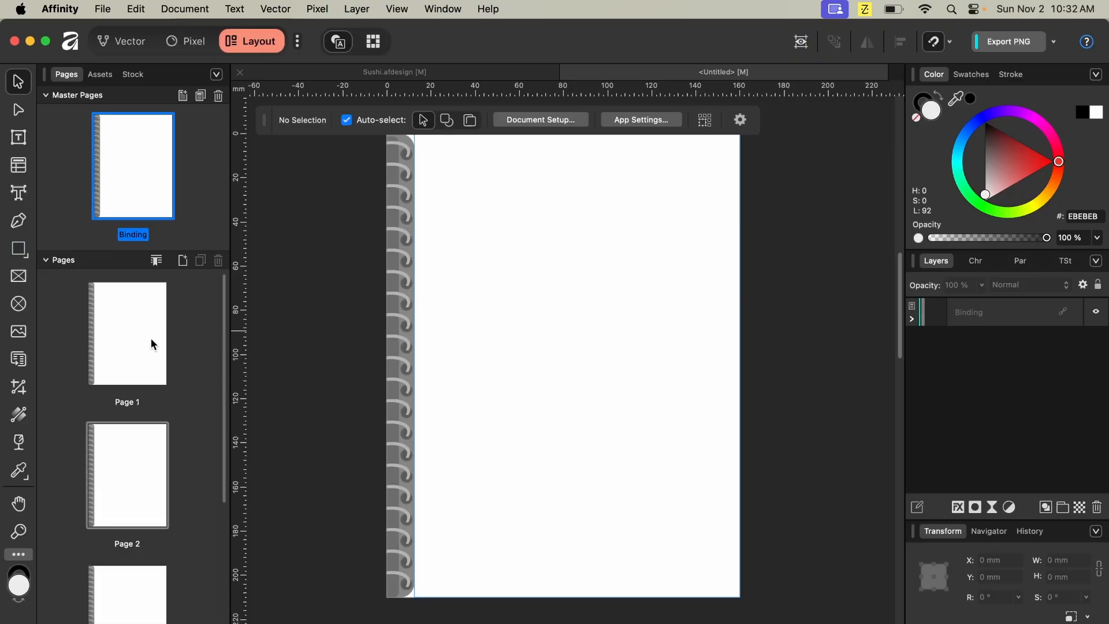
# - Review the Section Manager numbering and Page 1's spread properties without changing anything
pyautogui.click(157, 262)
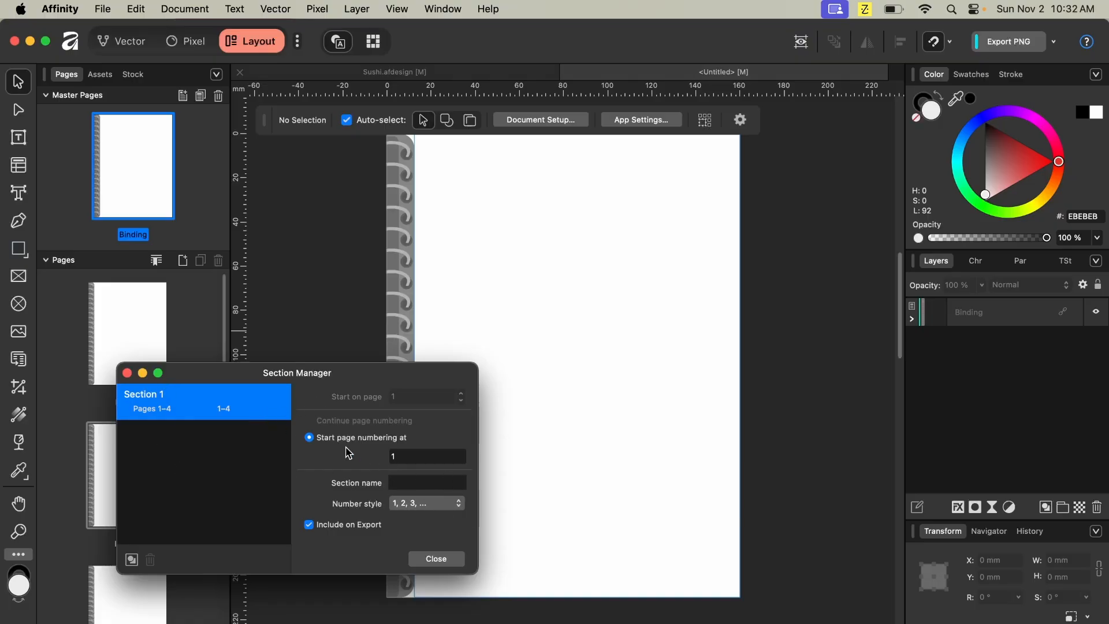
pyautogui.click(437, 559)
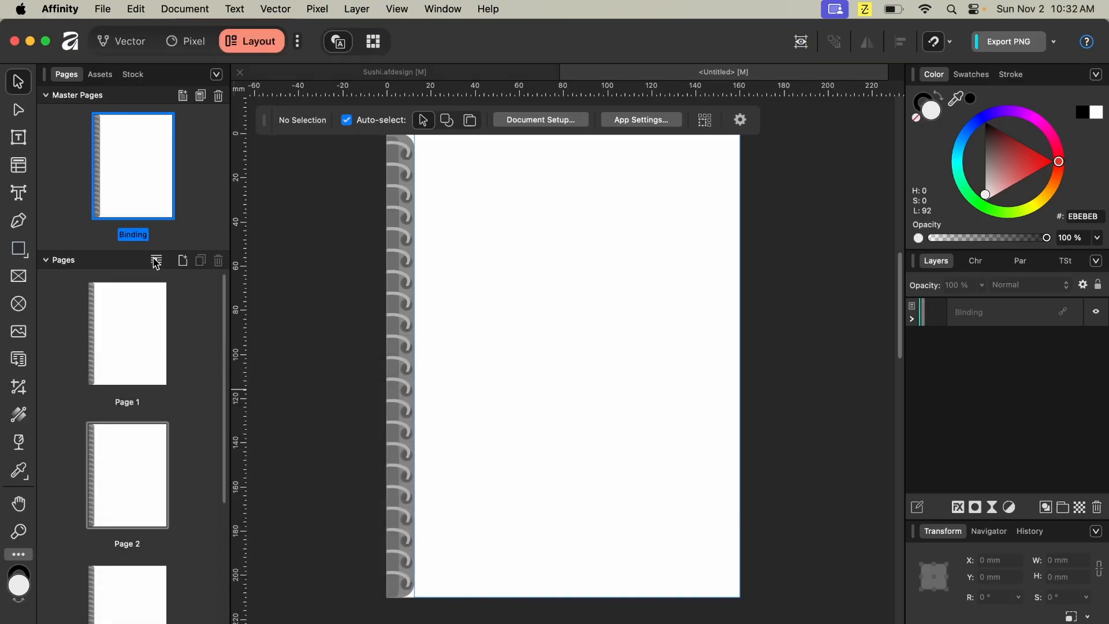
pyautogui.rightClick(149, 327)
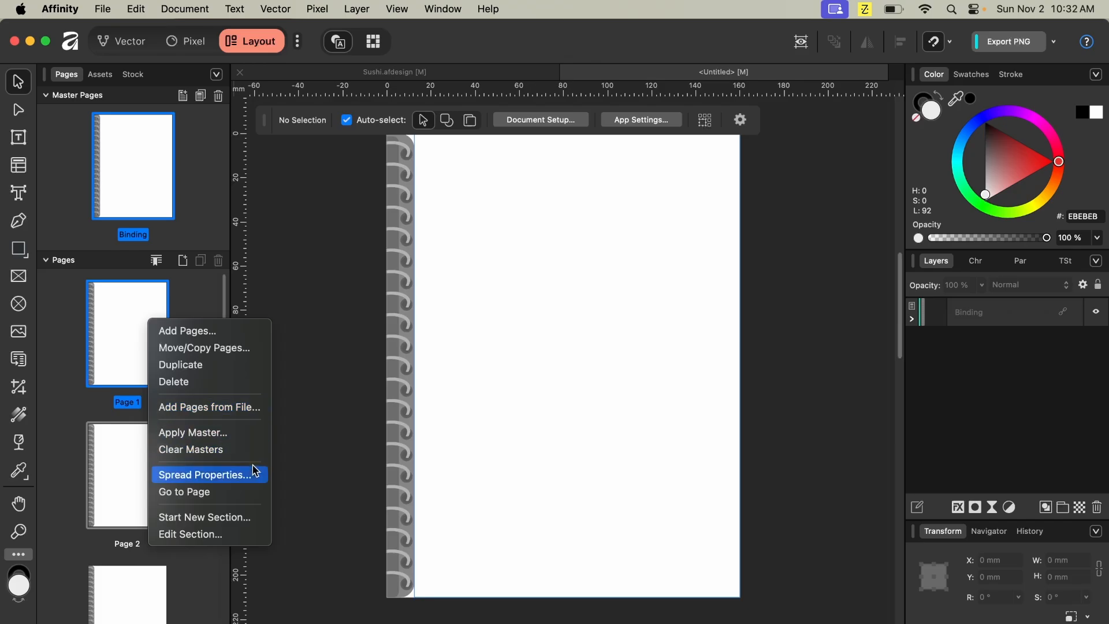
pyautogui.click(260, 483)
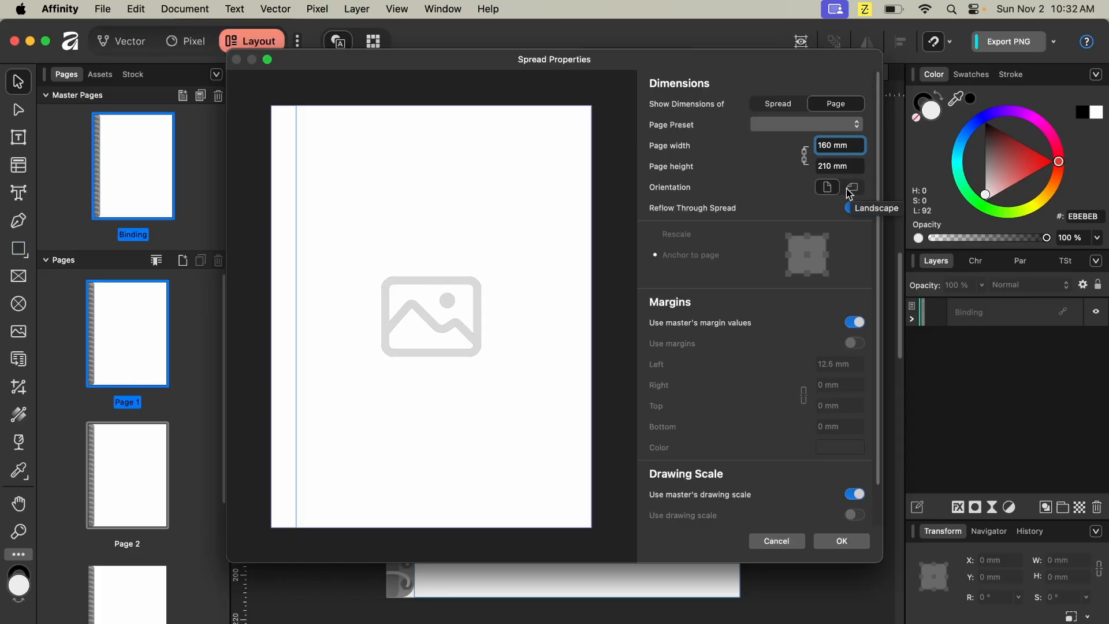
pyautogui.click(792, 542)
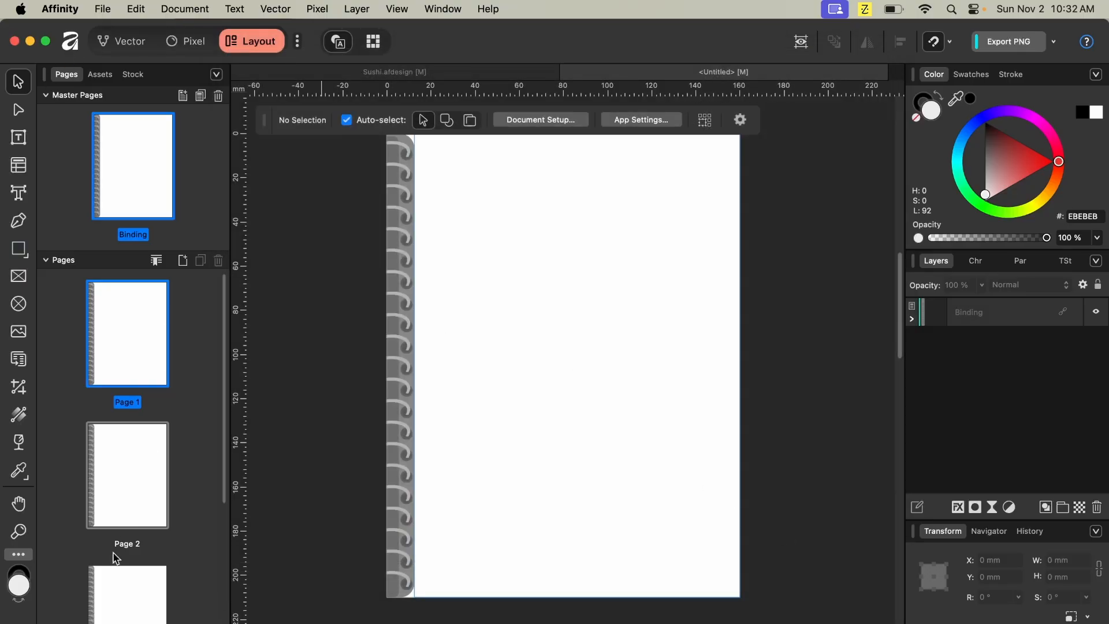
pyautogui.scroll(-5, 104, 419)
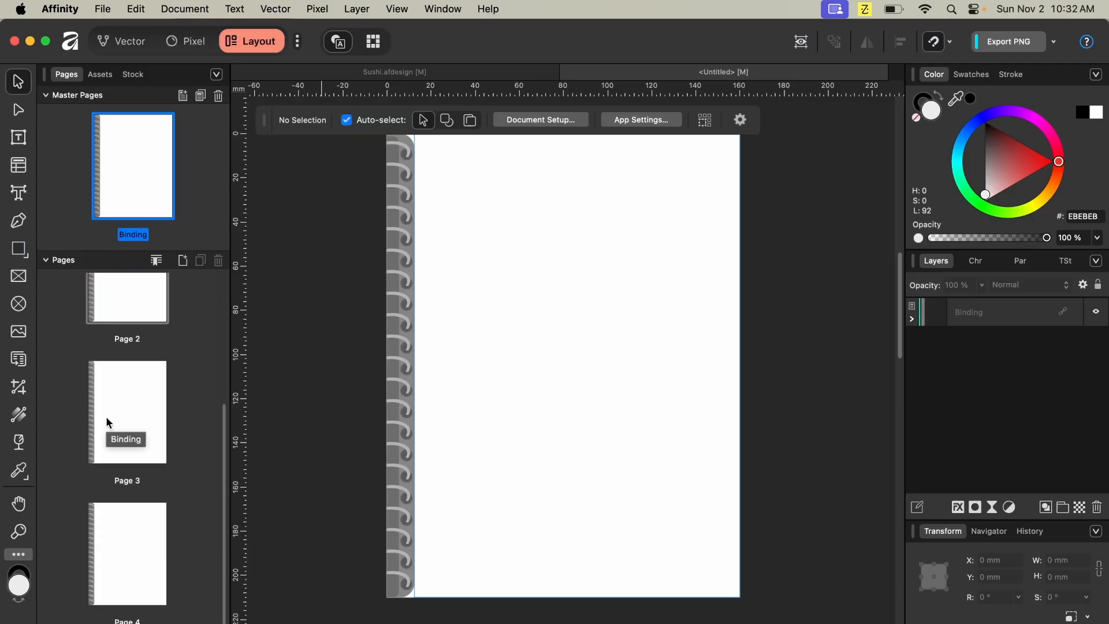
pyautogui.scroll(5, 106, 416)
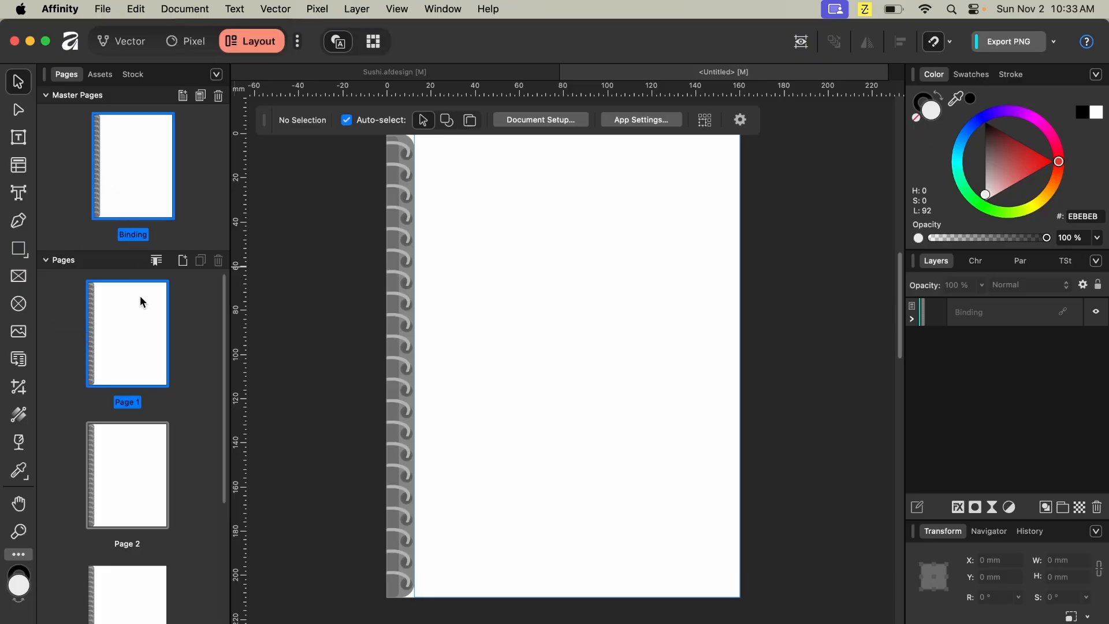
# - Add a new master page with the default 160 × 210 mm layout and 12.5 mm left margin
pyautogui.click(187, 97)
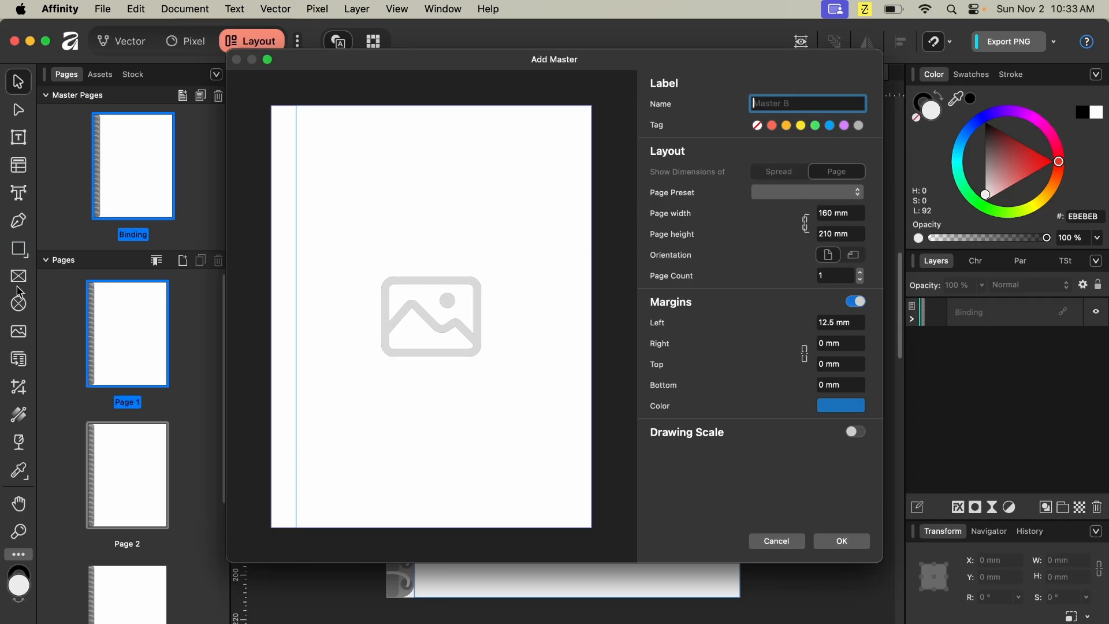
pyautogui.click(842, 540)
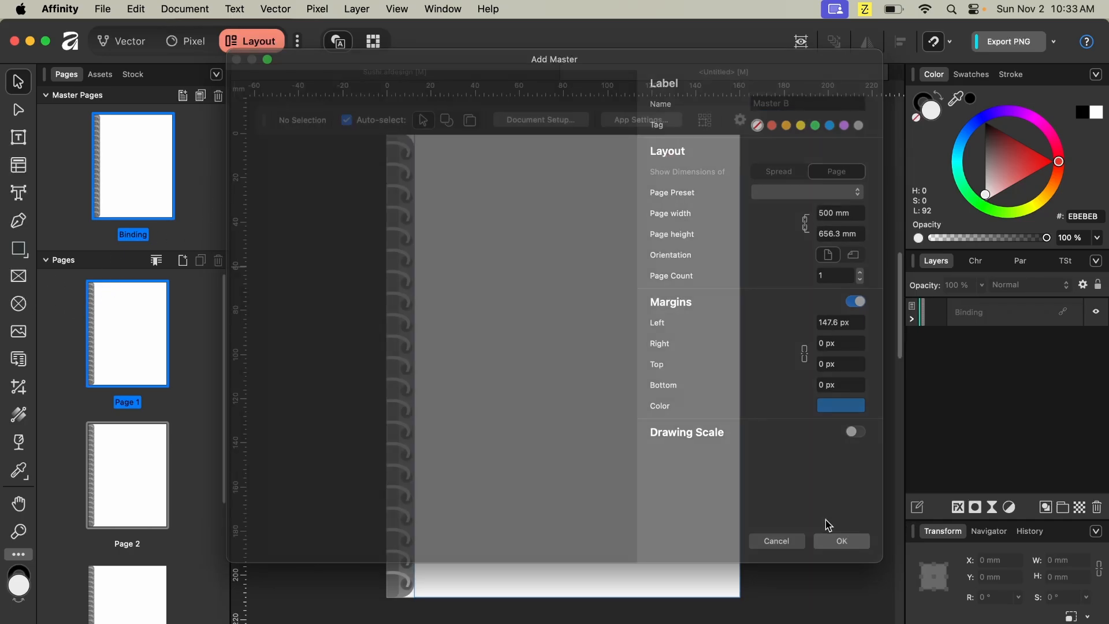
pyautogui.click(183, 96)
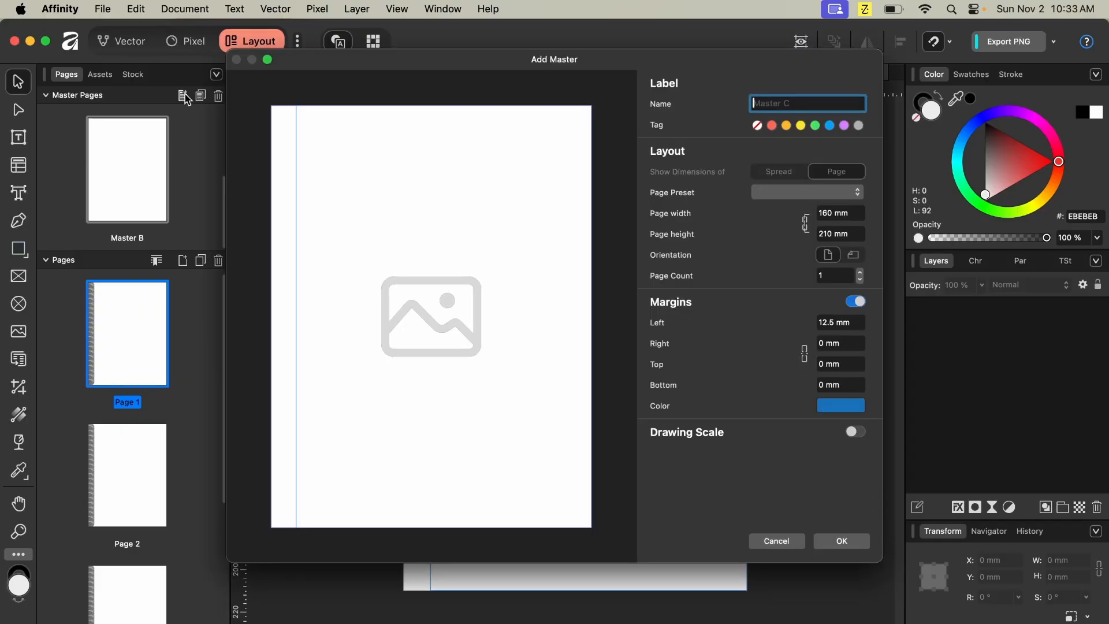
pyautogui.click(791, 541)
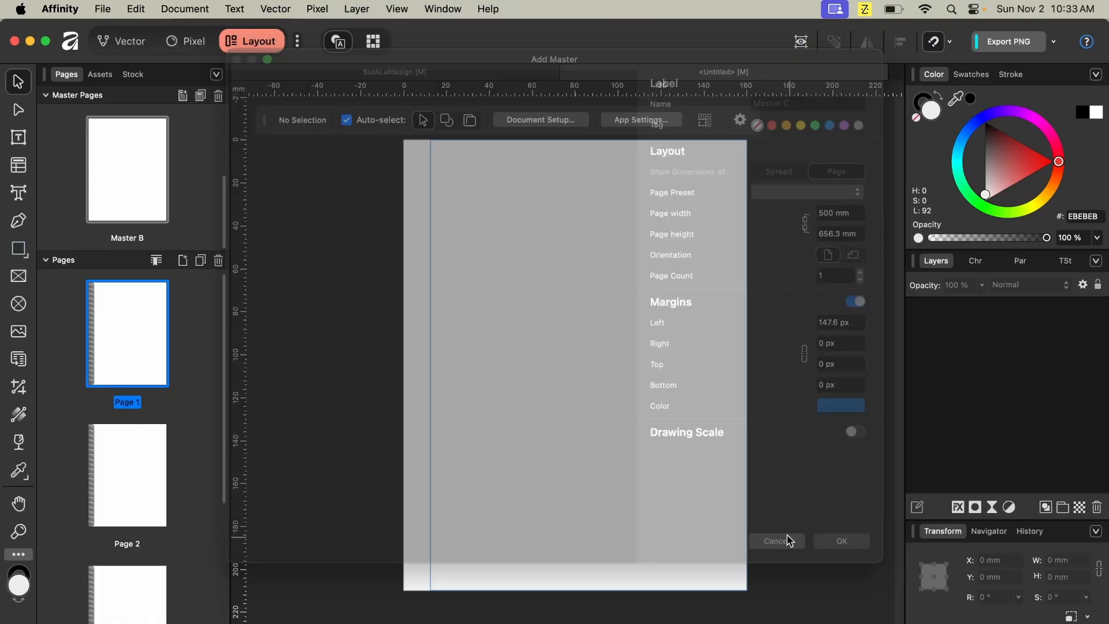
pyautogui.click(18, 304)
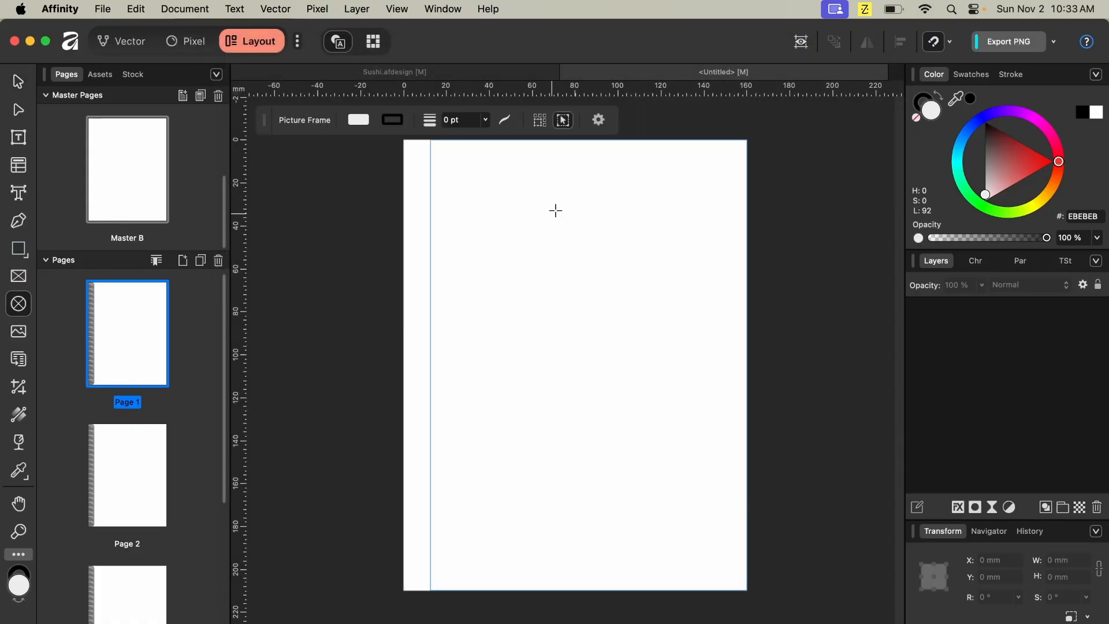
pyautogui.moveTo(670, 154); pyautogui.dragTo(689, 186)
pyautogui.click(19, 81)
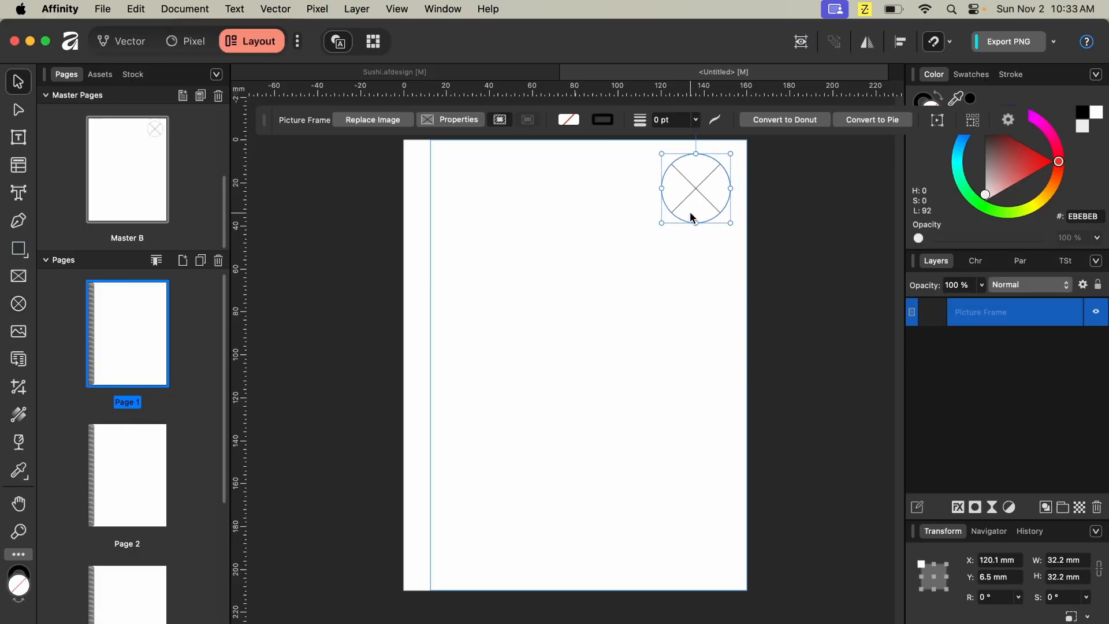
pyautogui.press('Delete')
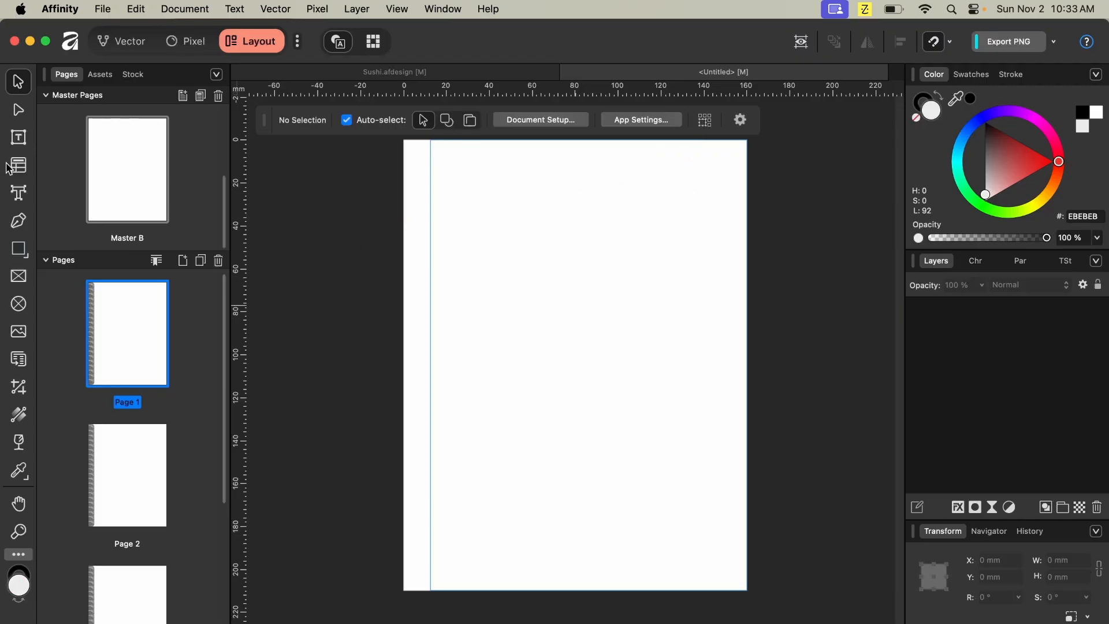
# - On the new master, draw a picture frame about 36 × 23 mm at top-right and a large one about 134 × 126 mm below it
pyautogui.click(18, 276)
pyautogui.moveTo(678, 156); pyautogui.dragTo(738, 205)
pyautogui.moveTo(676, 181); pyautogui.dragTo(659, 194)
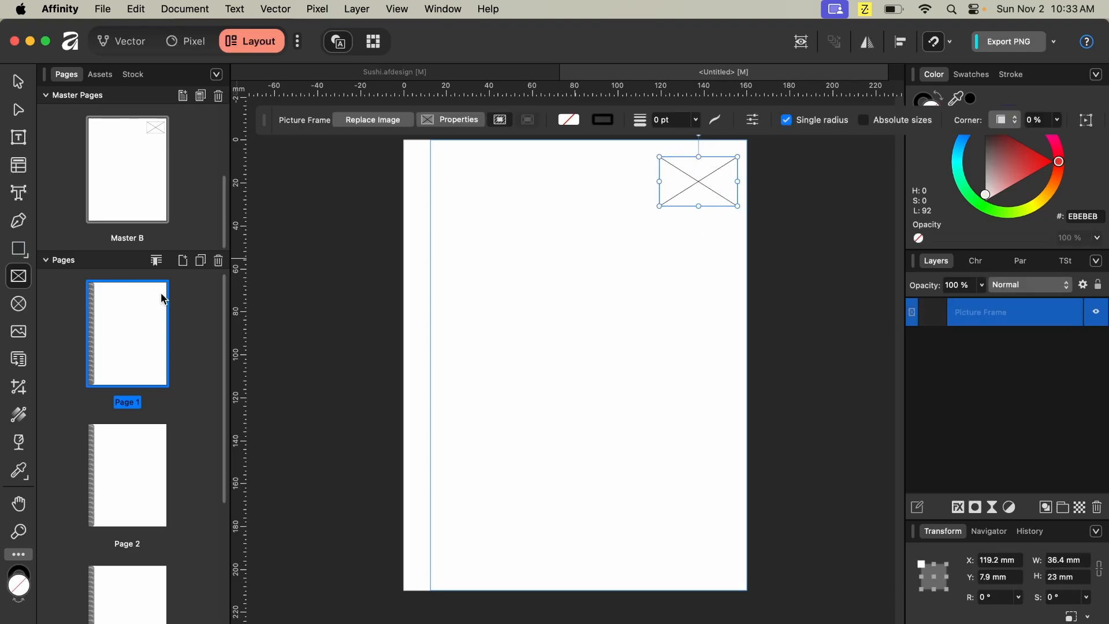
pyautogui.click(19, 276)
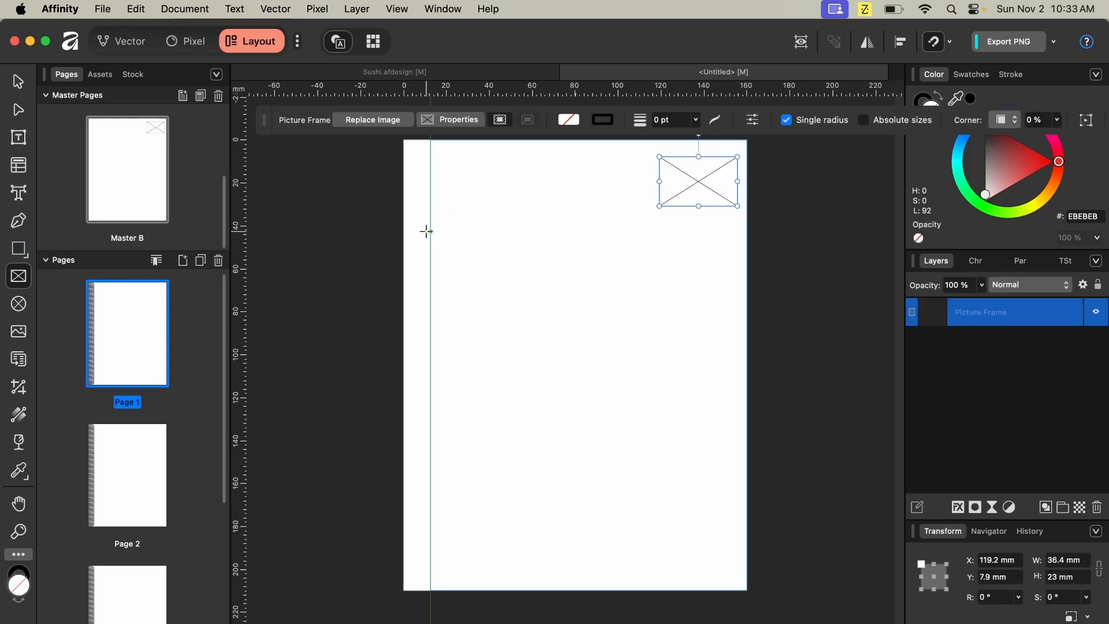
pyautogui.moveTo(444, 237); pyautogui.dragTo(730, 506)
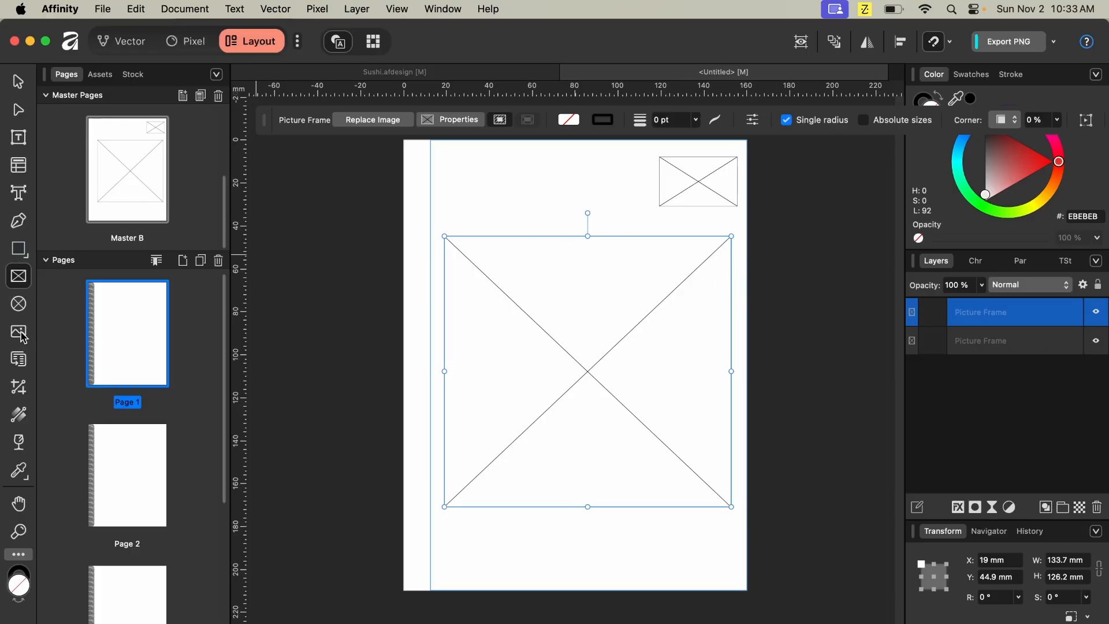
# - Place an empty artistic text object below the large frame near the master's lower-left edge
pyautogui.click(20, 195)
pyautogui.moveTo(444, 521); pyautogui.dragTo(473, 535)
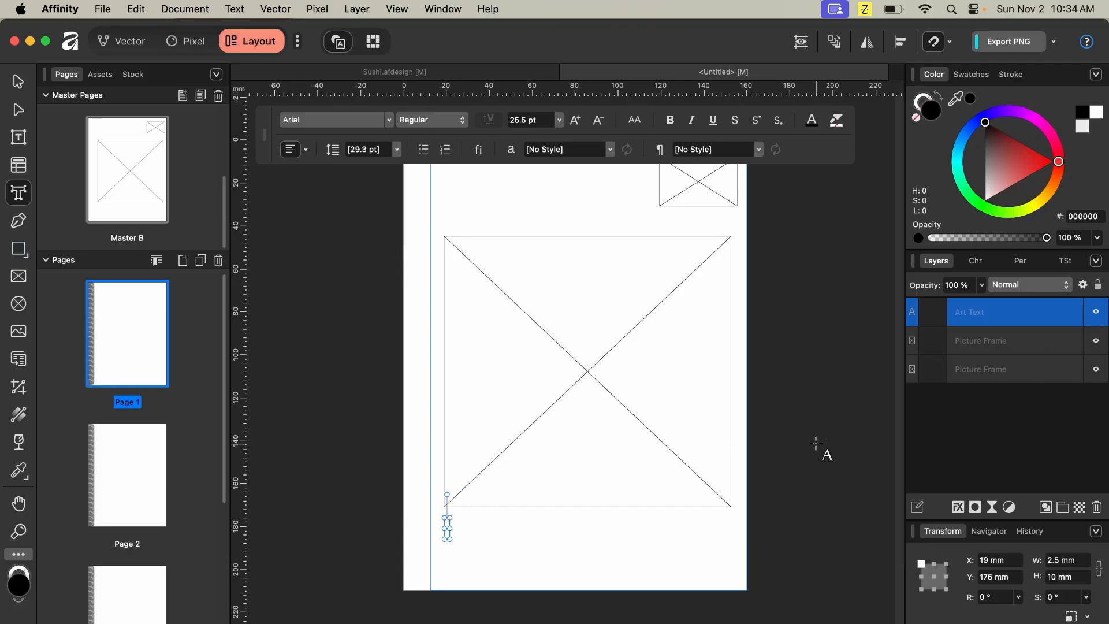
pyautogui.moveTo(453, 554); pyautogui.dragTo(473, 569)
# - Apply the new master to the Binding master page
pyautogui.scroll(-1, 347, 376)
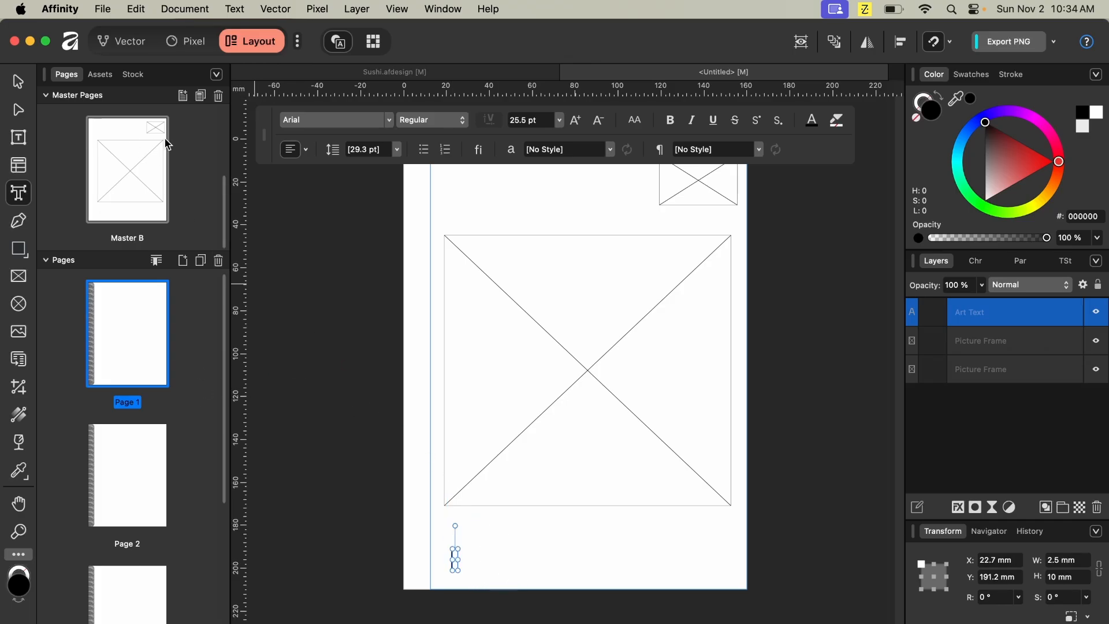
pyautogui.click(145, 455)
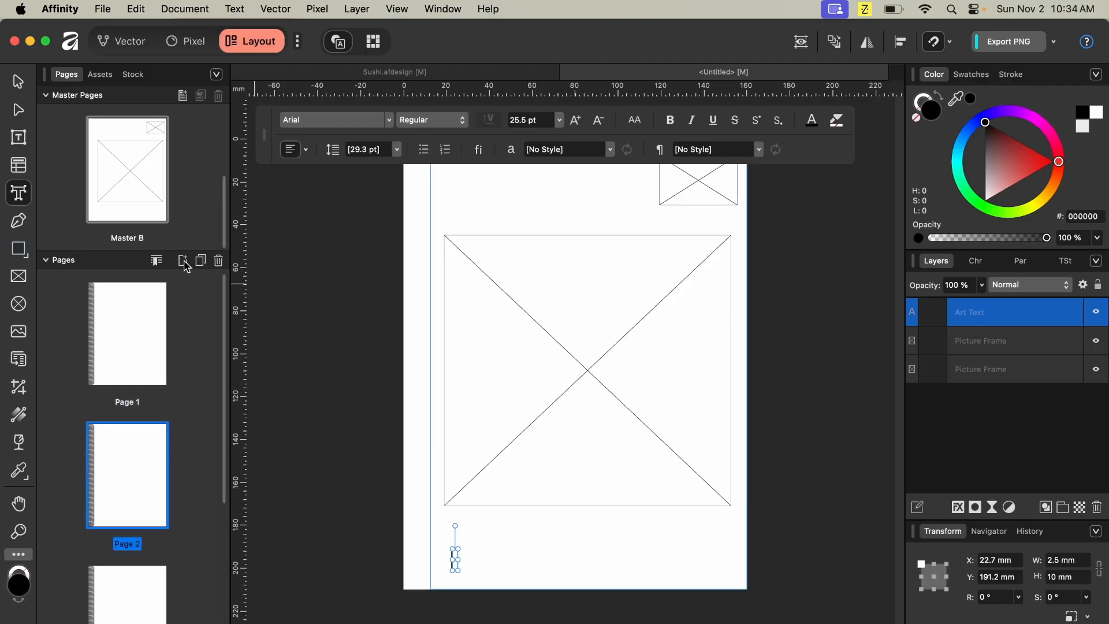
pyautogui.scroll(3, 145, 176)
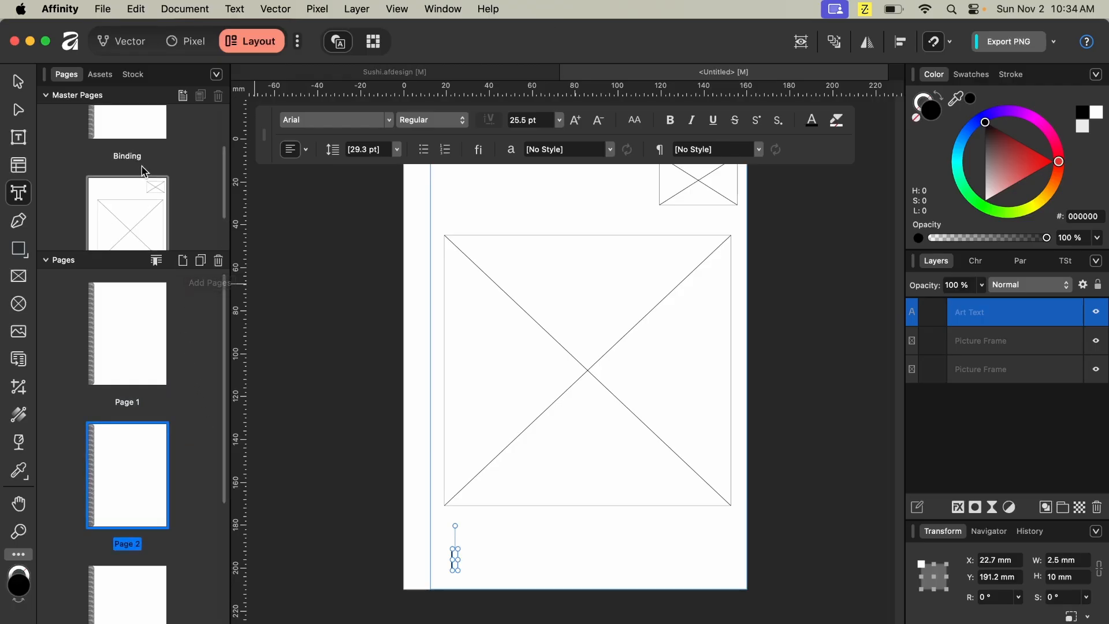
pyautogui.moveTo(141, 223); pyautogui.dragTo(140, 133)
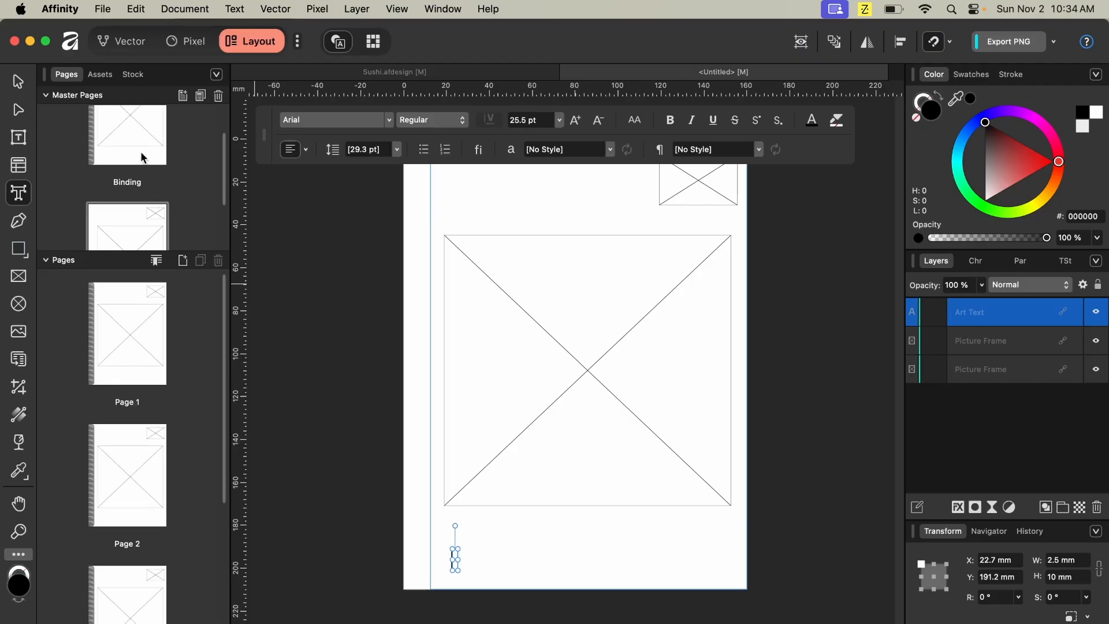
pyautogui.rightClick(139, 225)
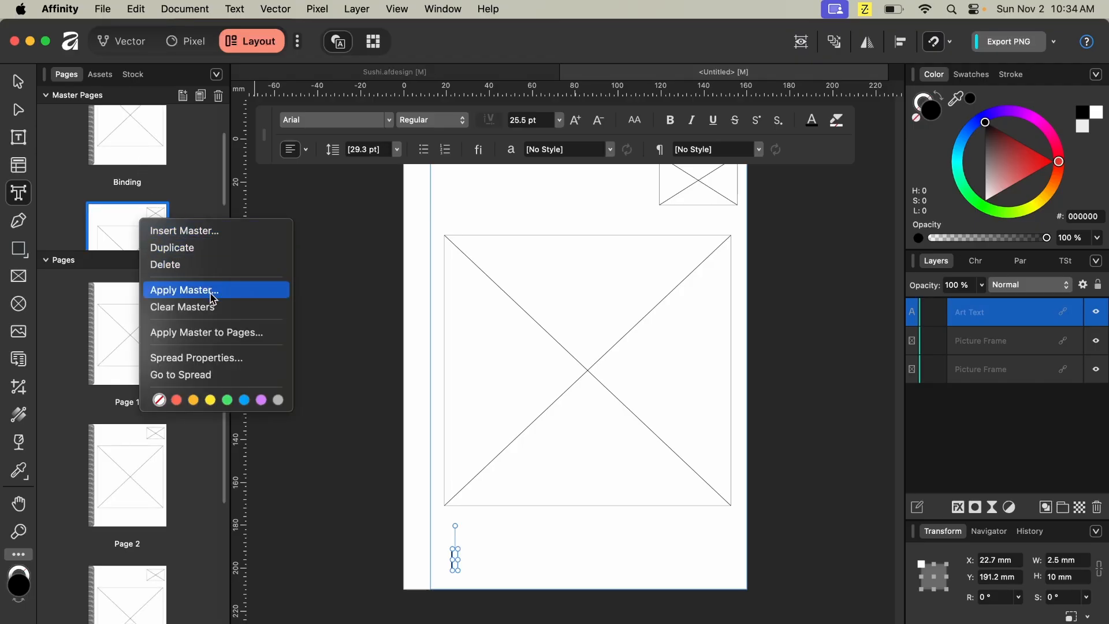
pyautogui.click(207, 231)
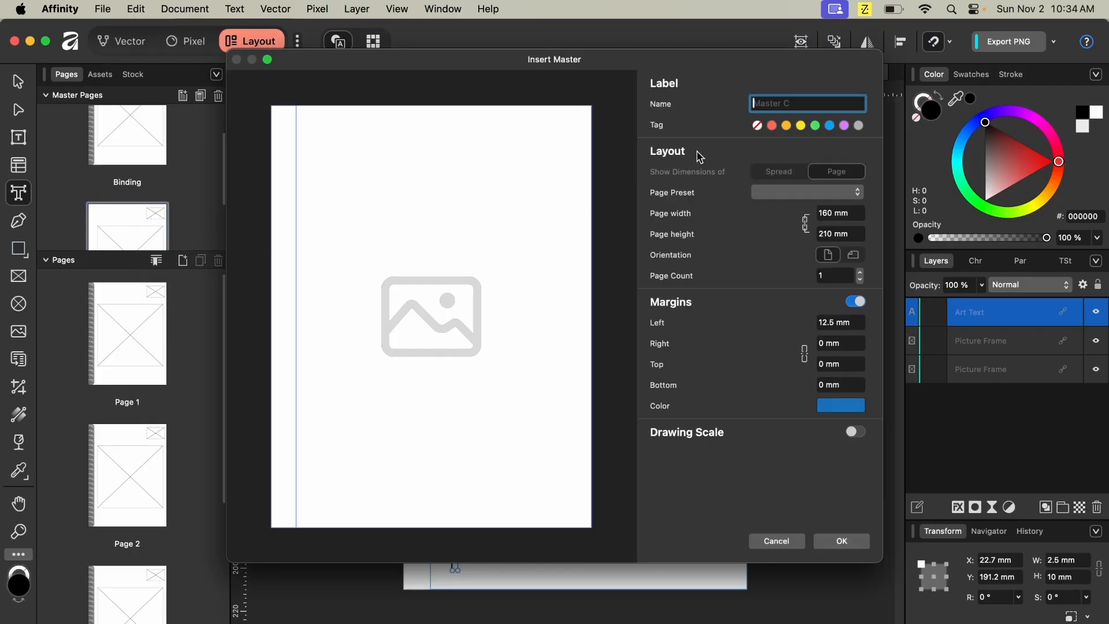
pyautogui.click(776, 541)
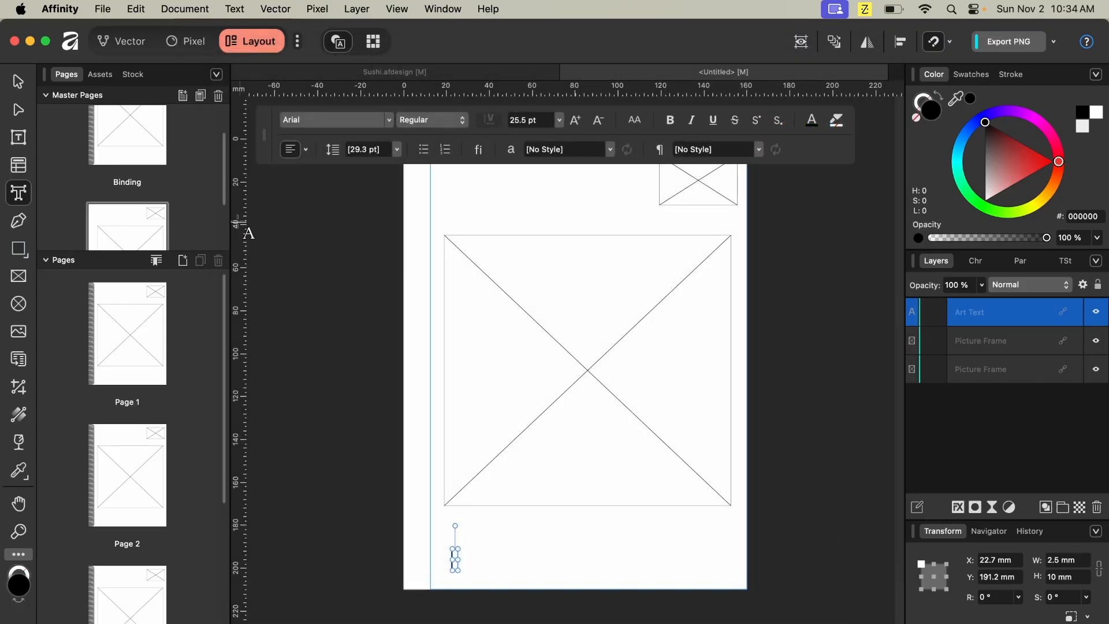
pyautogui.scroll(3, 191, 228)
pyautogui.scroll(-5, 191, 226)
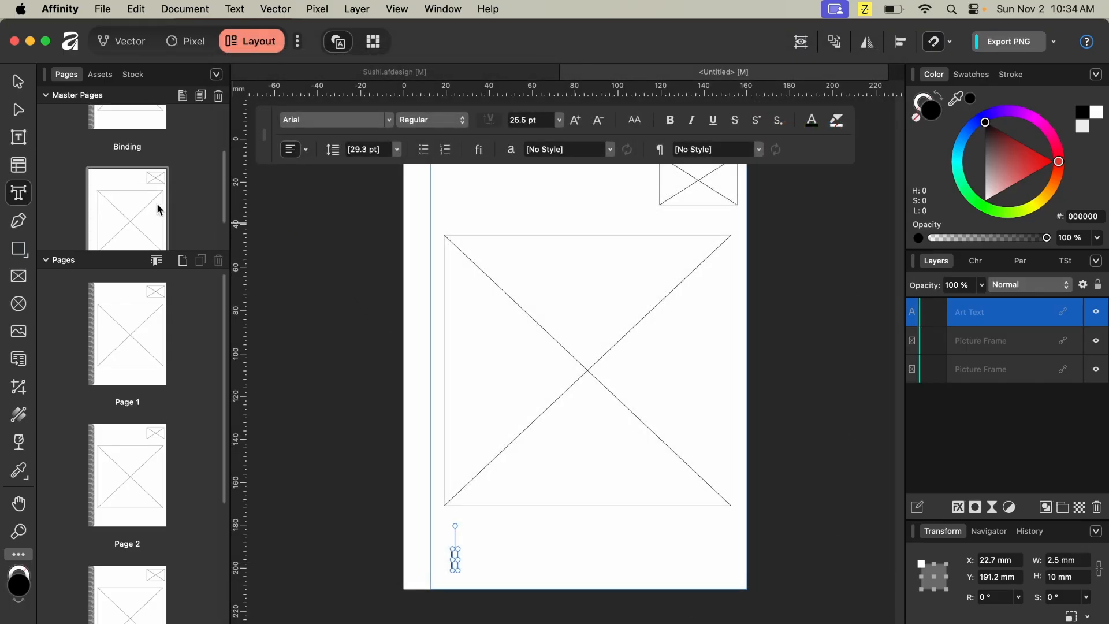
pyautogui.scroll(6, 140, 206)
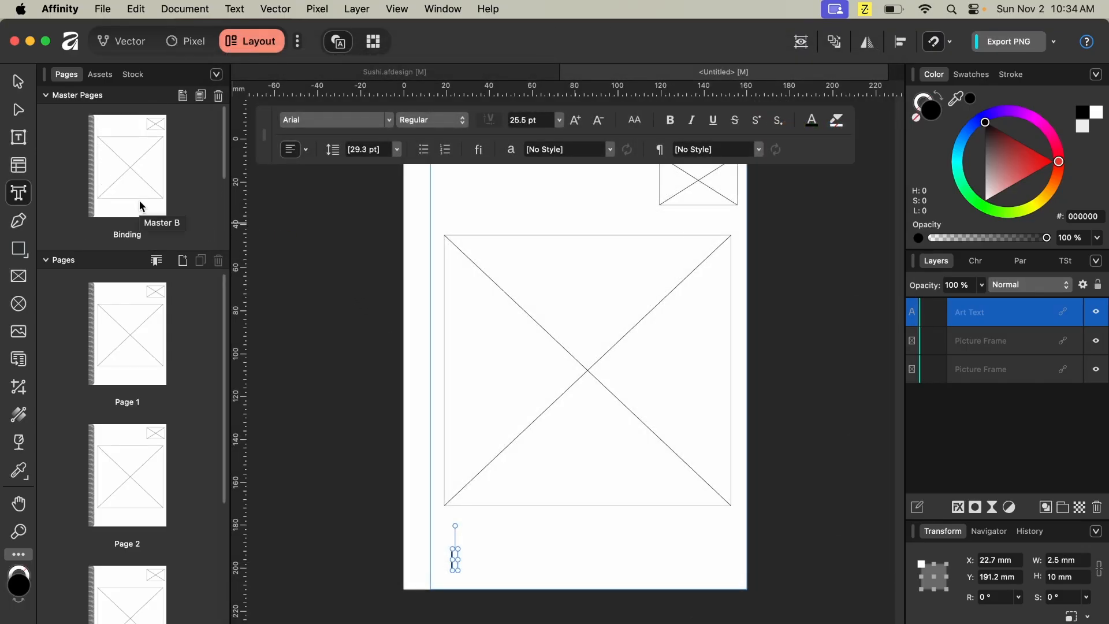
# - Apply the Binding master to Master B so the binder appears on it
pyautogui.scroll(-10, 142, 206)
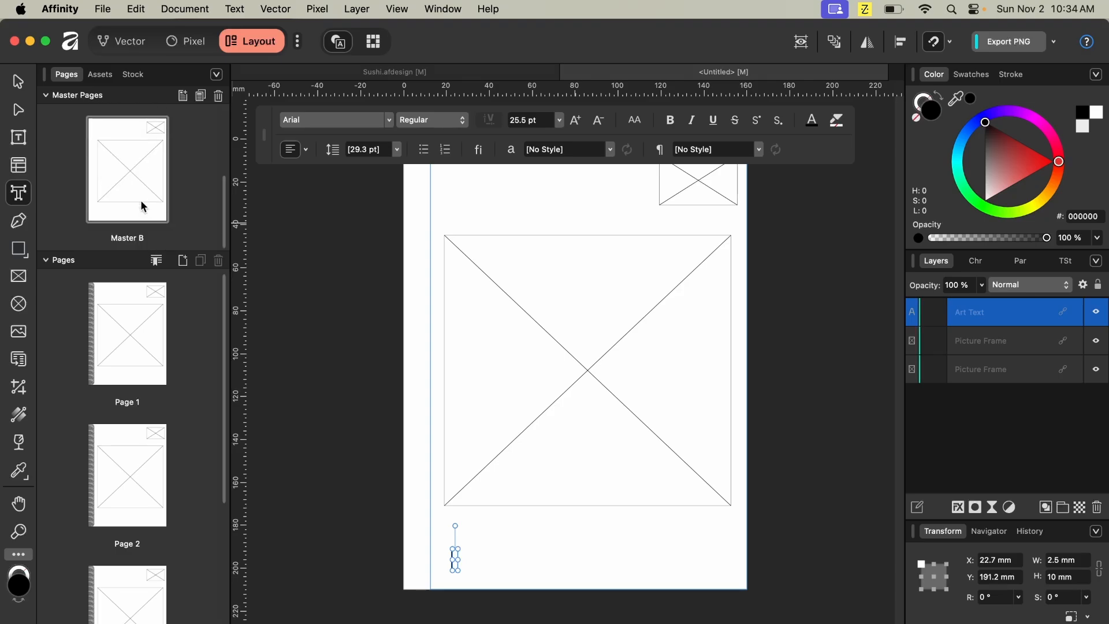
pyautogui.click(142, 207)
pyautogui.scroll(5, 144, 201)
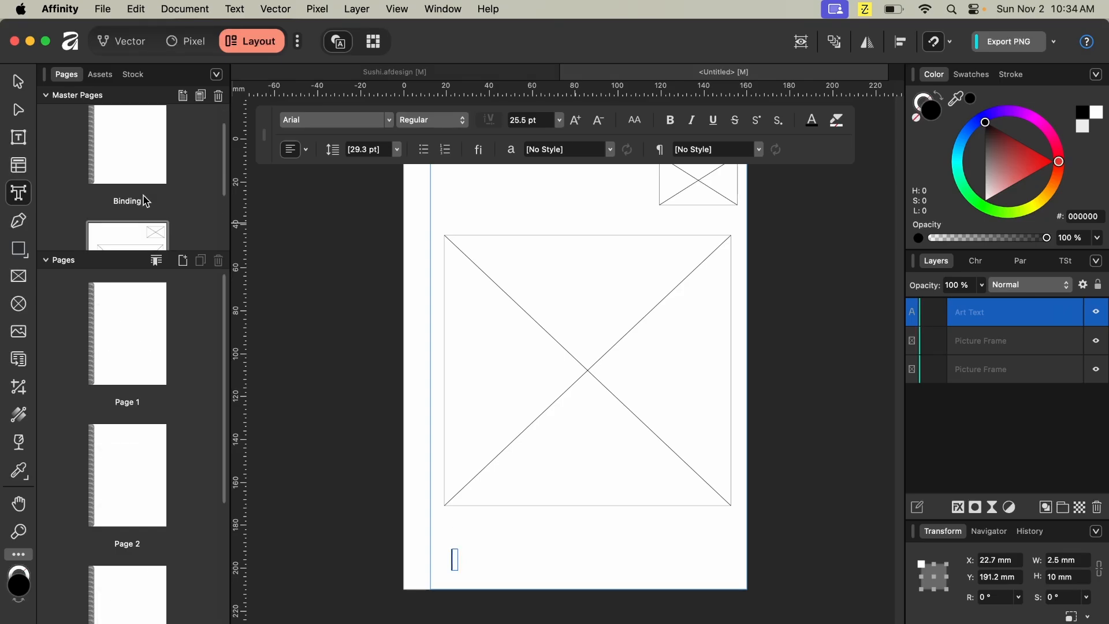
pyautogui.scroll(-2, 145, 199)
pyautogui.moveTo(141, 134); pyautogui.dragTo(140, 221)
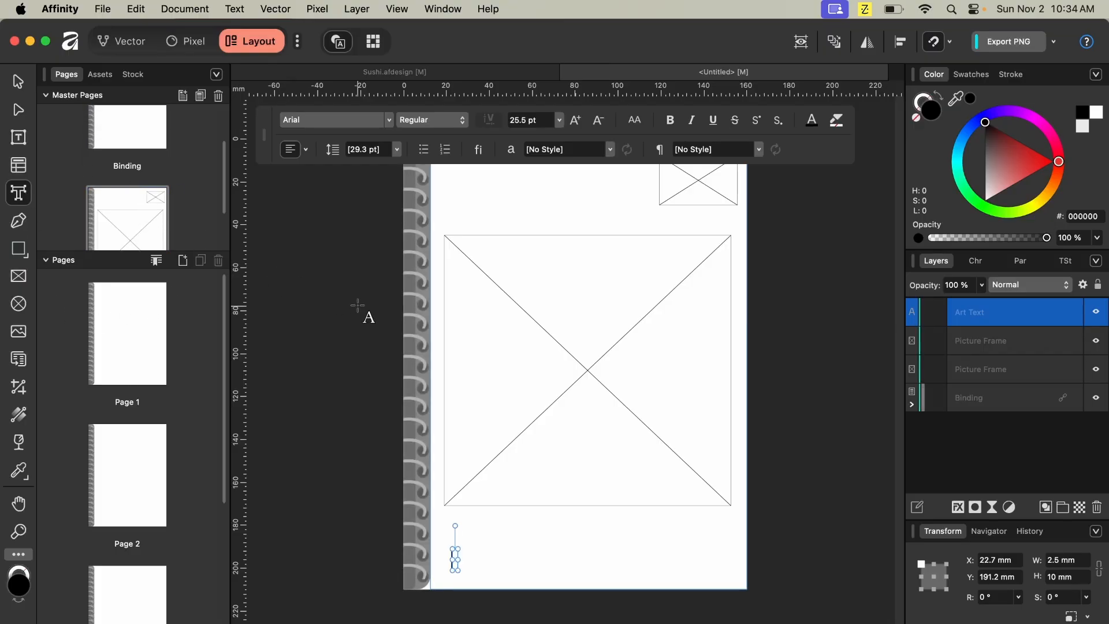
# - Apply Master B to Page 2 and open that page for editing
pyautogui.scroll(-2, 150, 312)
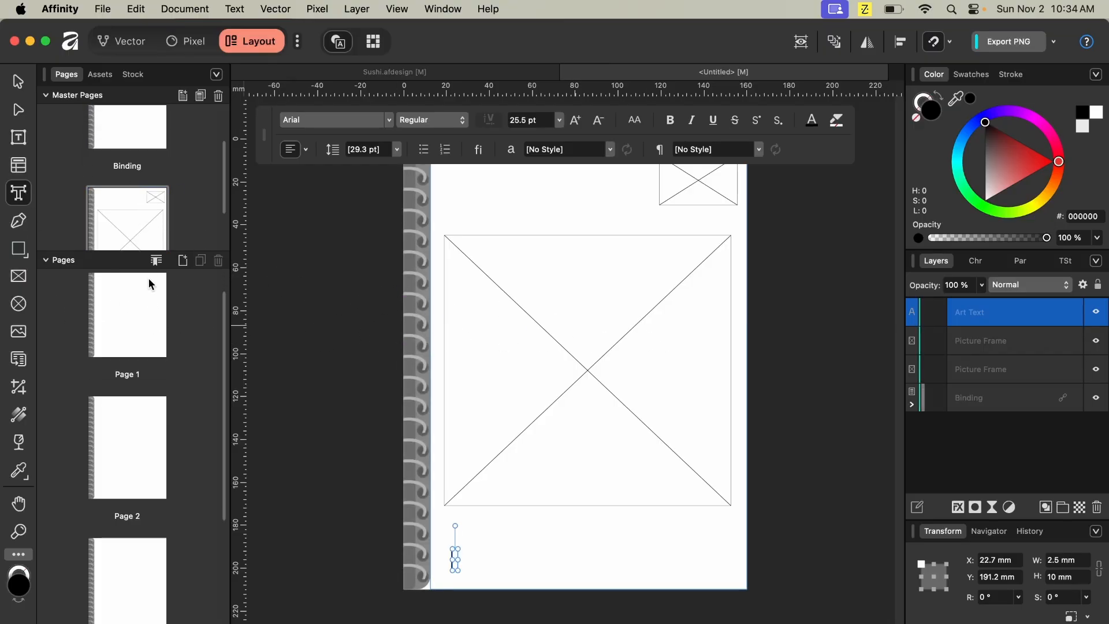
pyautogui.rightClick(125, 459)
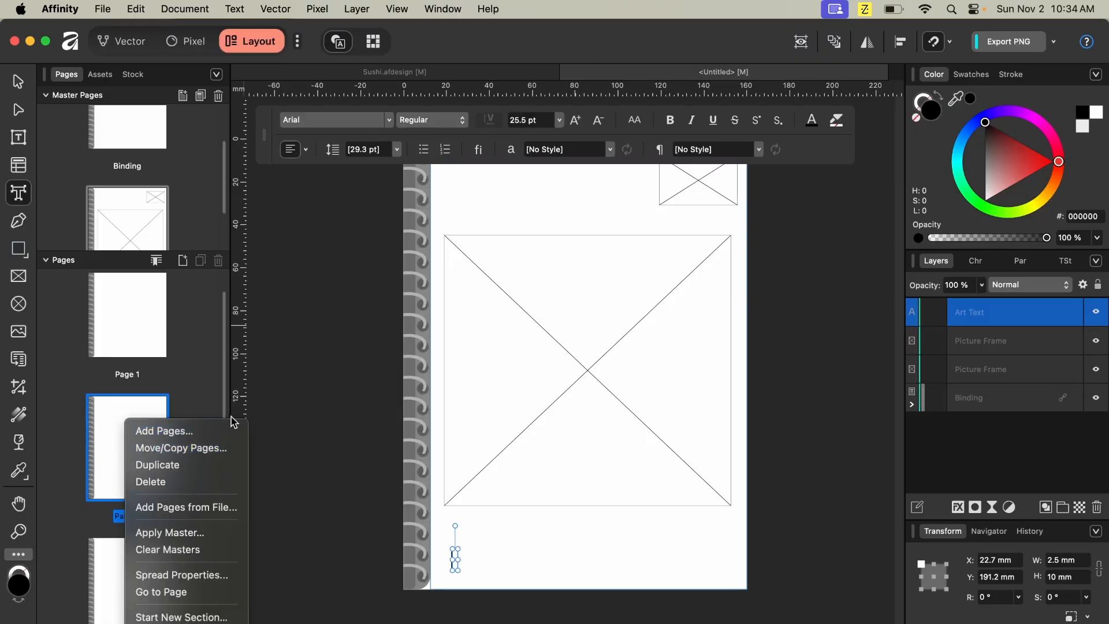
pyautogui.click(200, 532)
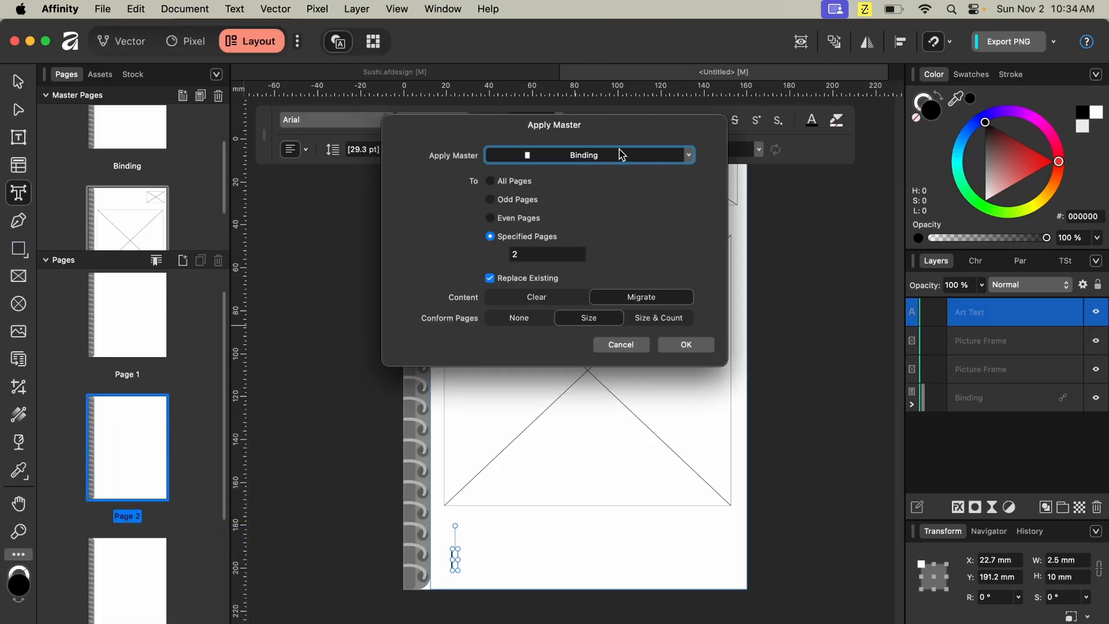
pyautogui.click(688, 156)
pyautogui.click(539, 285)
pyautogui.click(704, 346)
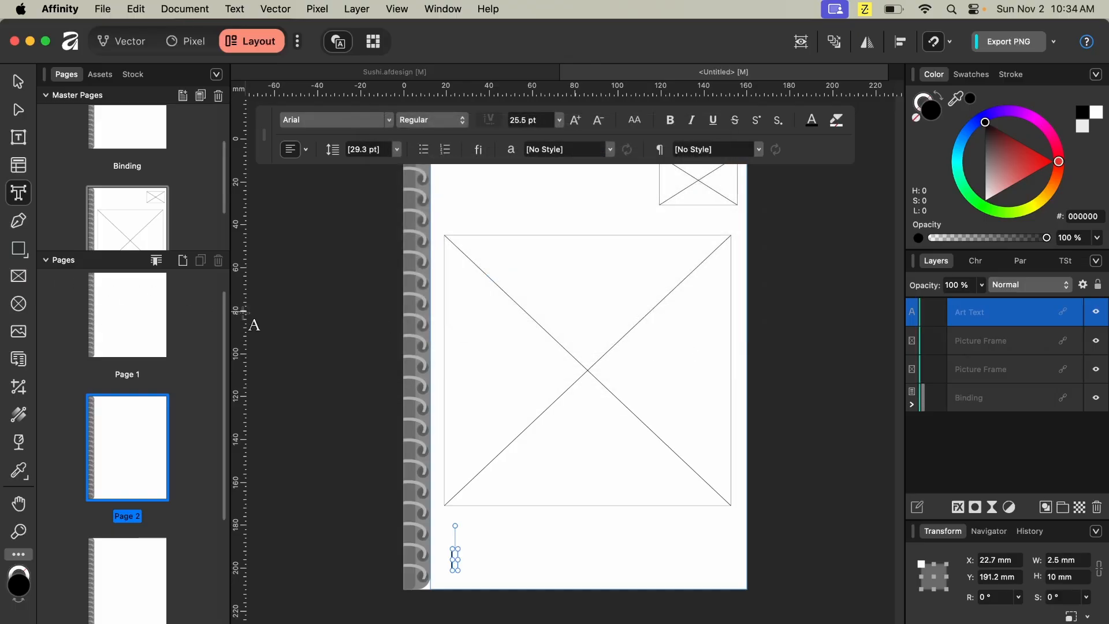
pyautogui.doubleClick(125, 475)
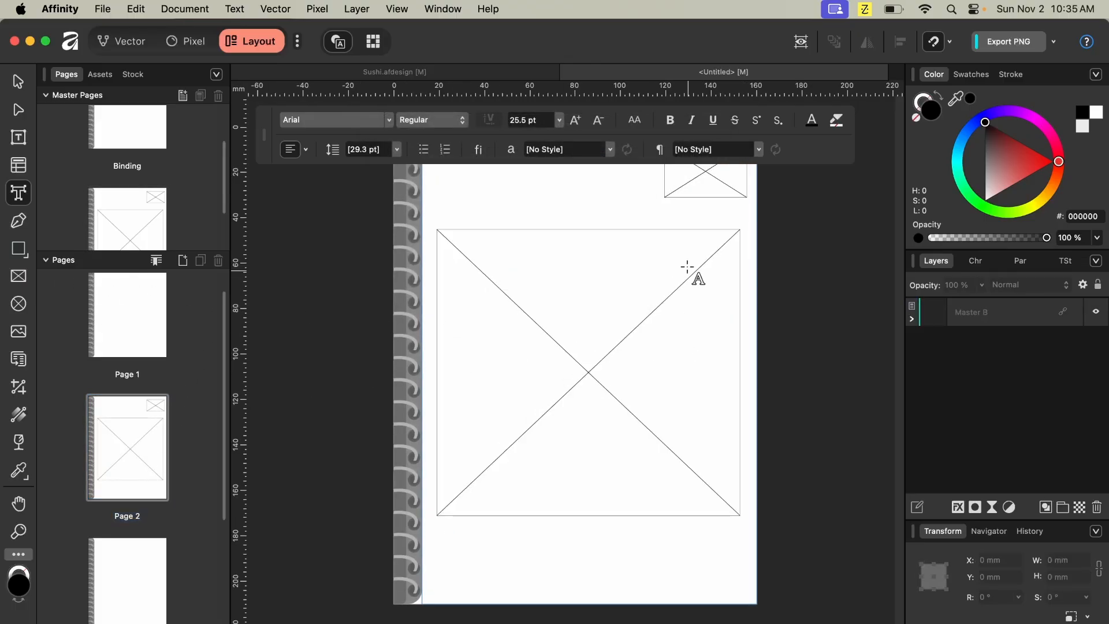
# - Replace the large picture frame's image on Page 2 with AnimalFRAME_WALLPAPPER.png
pyautogui.click(17, 82)
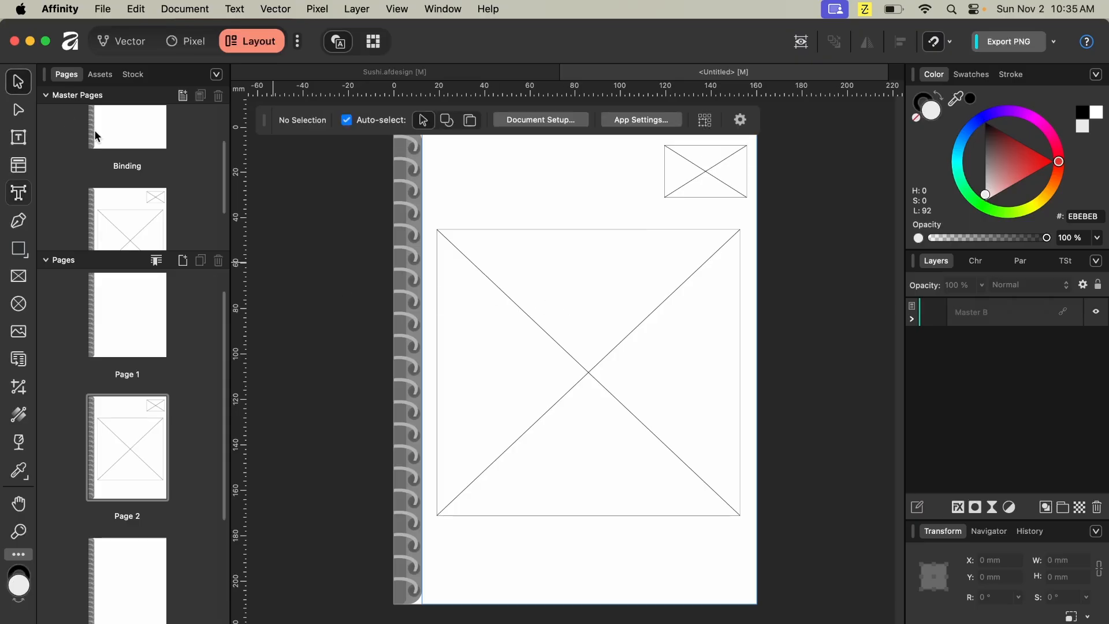
pyautogui.click(564, 363)
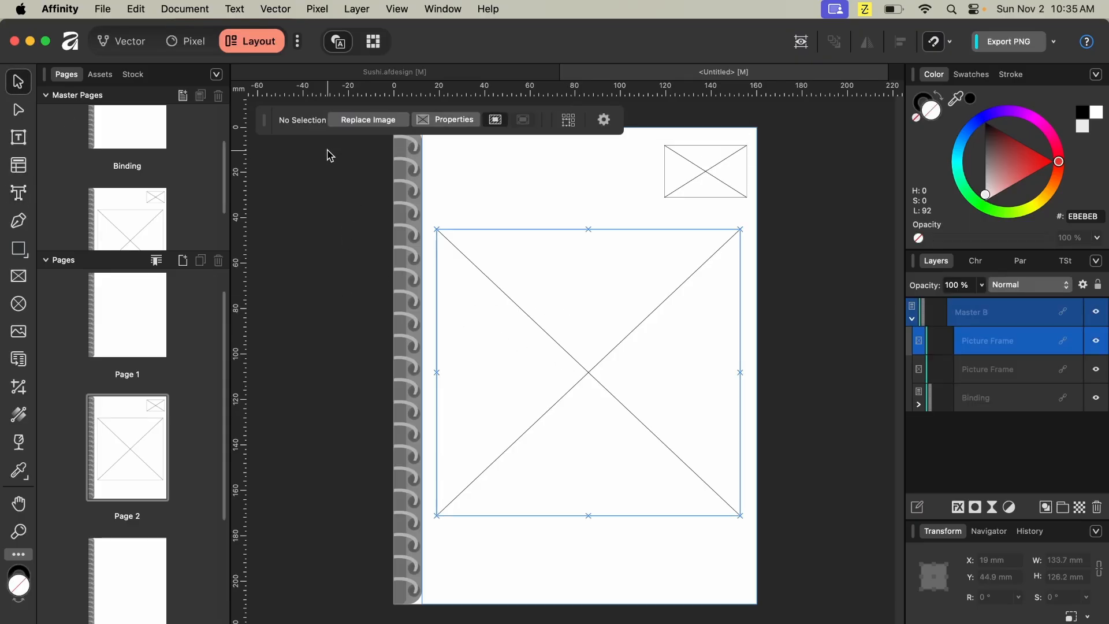
pyautogui.click(369, 120)
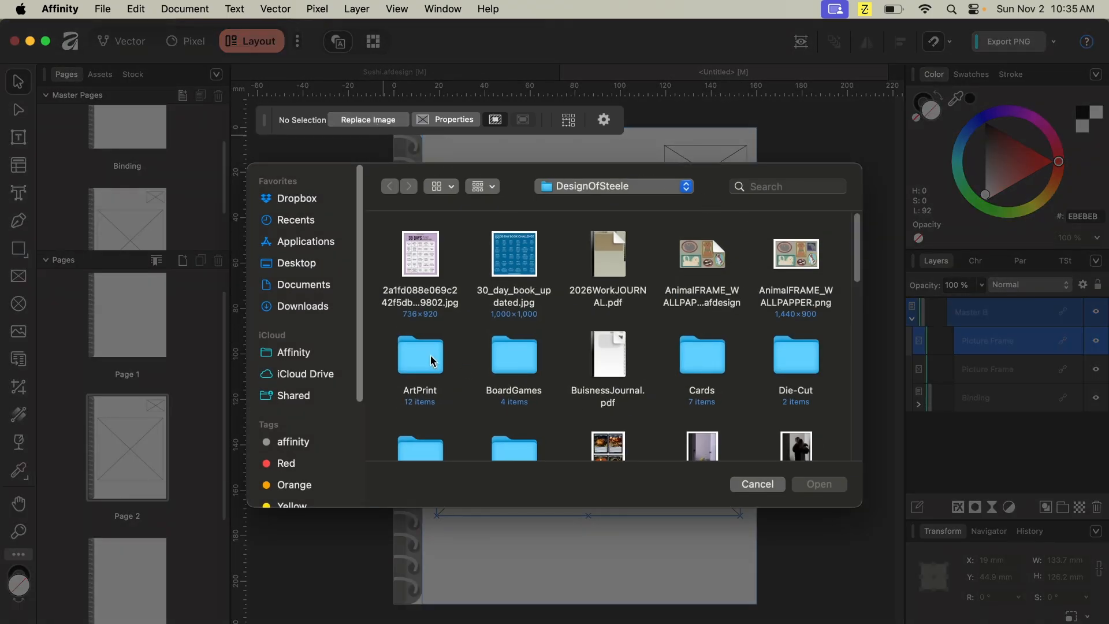
pyautogui.click(802, 255)
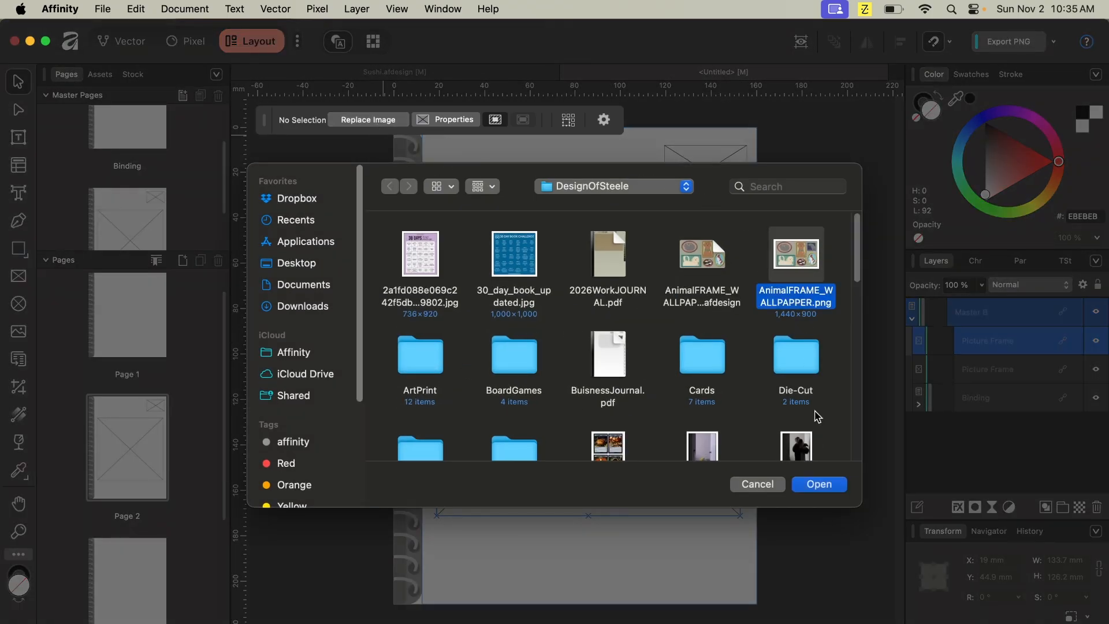
pyautogui.click(826, 490)
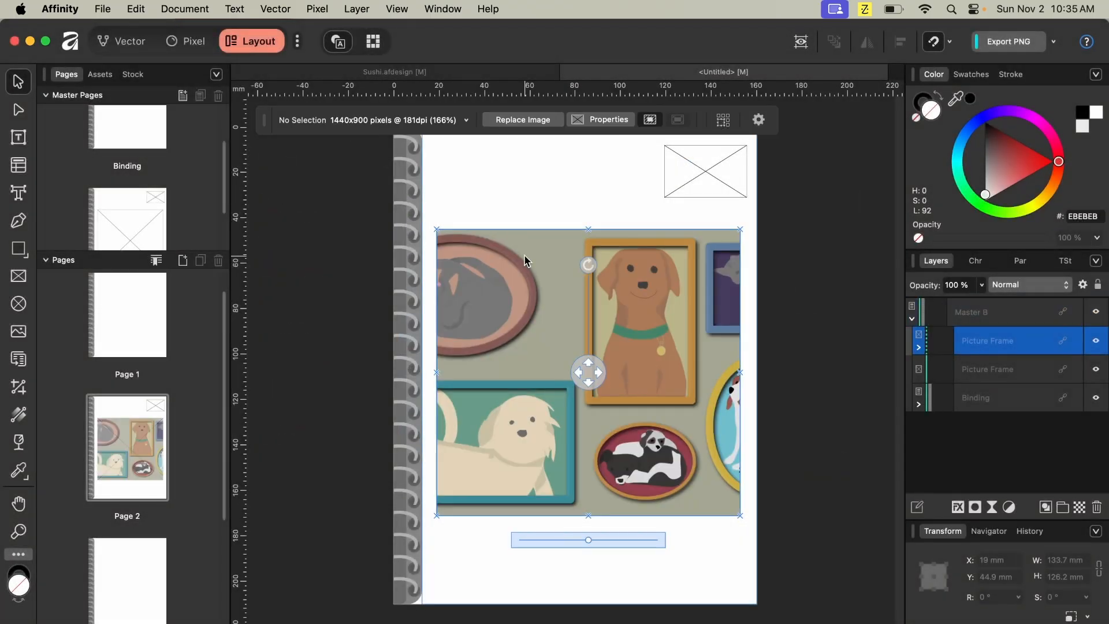
# - Fill the small top-right picture frame with DesignofSteele_LOGO from the Logo folder and scale it down slightly
pyautogui.click(731, 167)
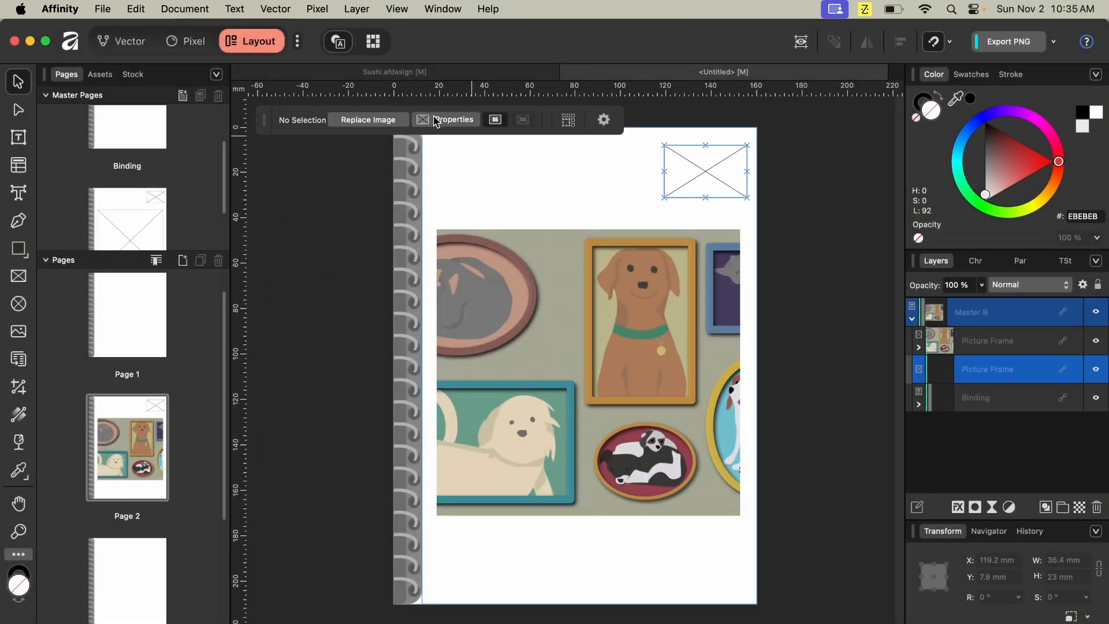
pyautogui.click(382, 119)
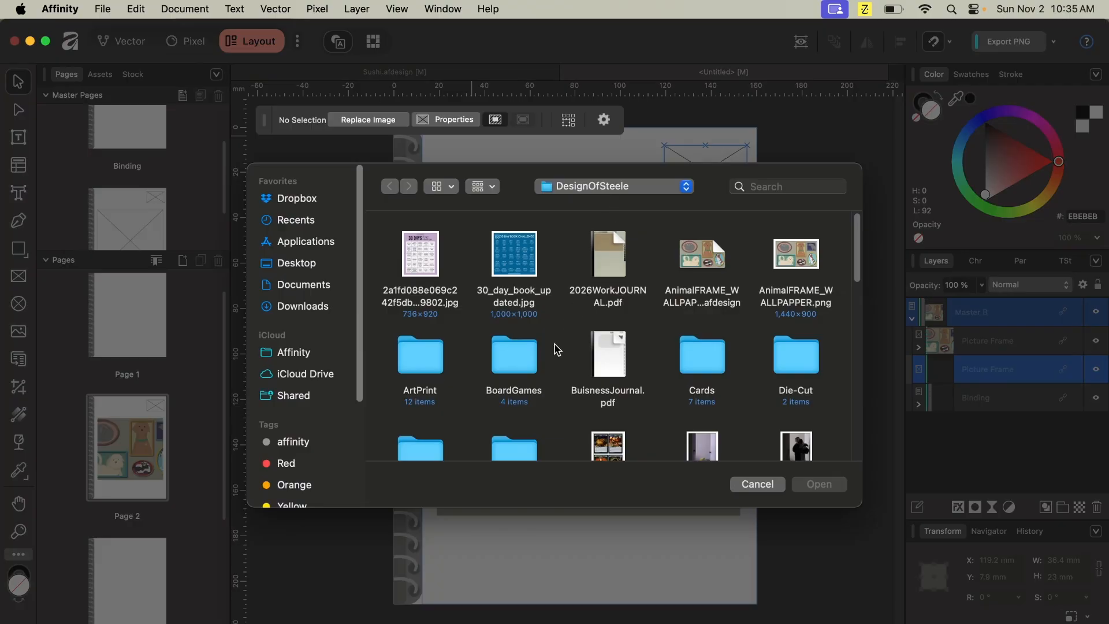
pyautogui.scroll(-15, 555, 346)
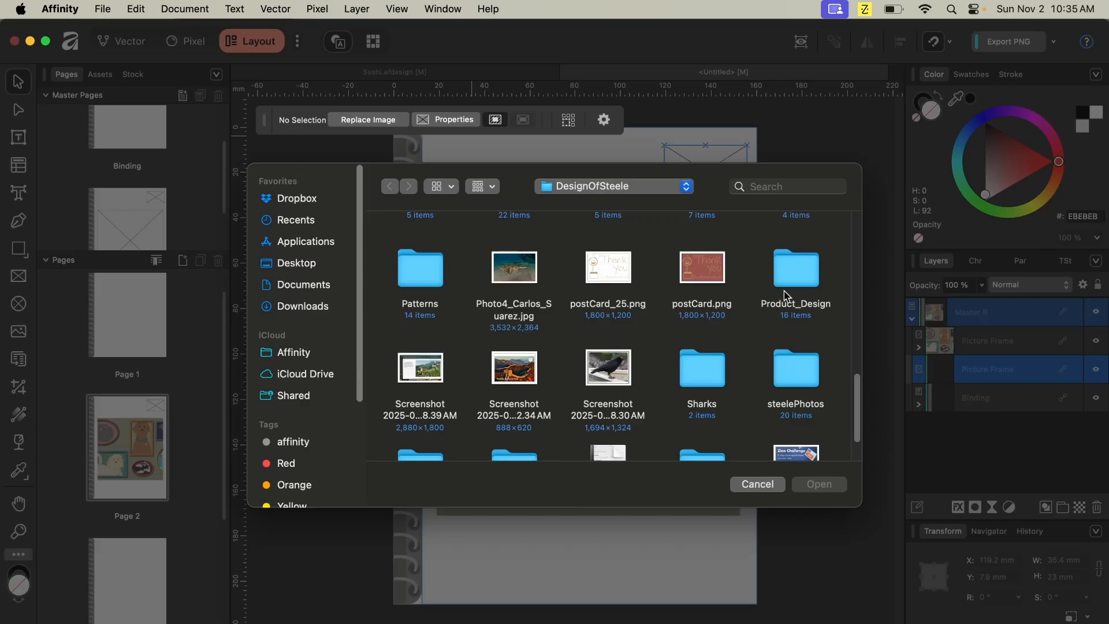
pyautogui.scroll(-3, 757, 323)
pyautogui.scroll(4, 758, 326)
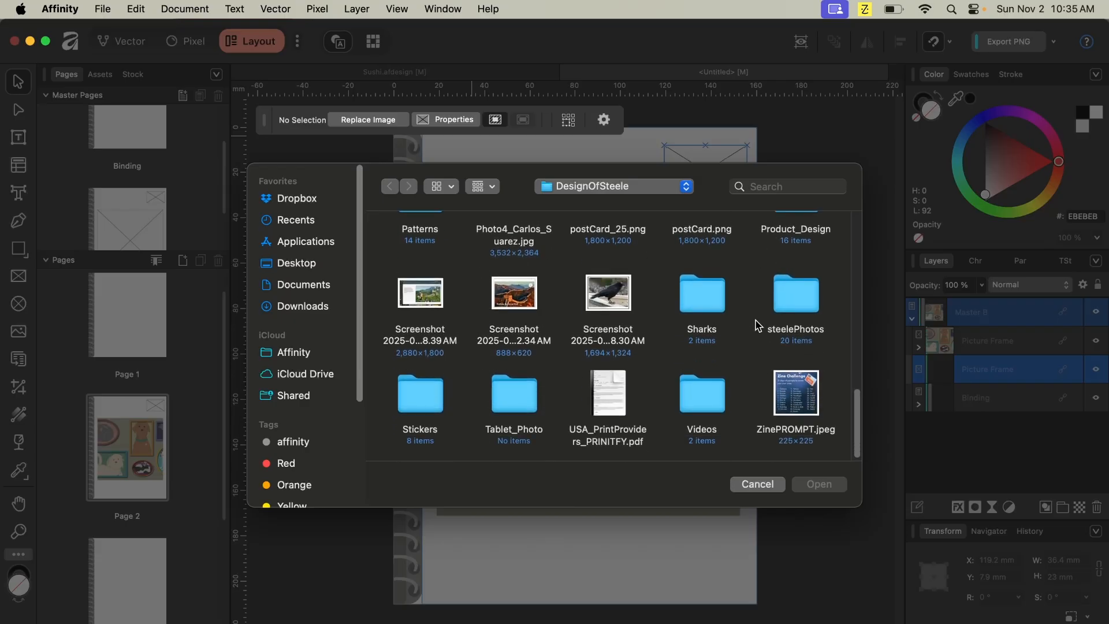
pyautogui.scroll(3, 758, 325)
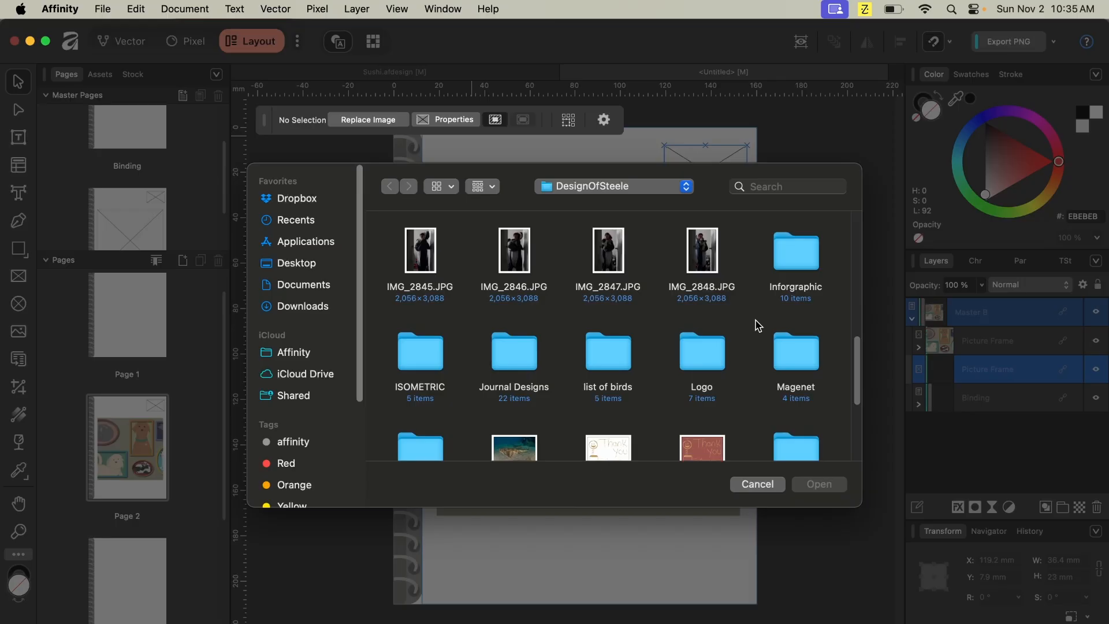
pyautogui.scroll(2, 758, 325)
pyautogui.click(702, 403)
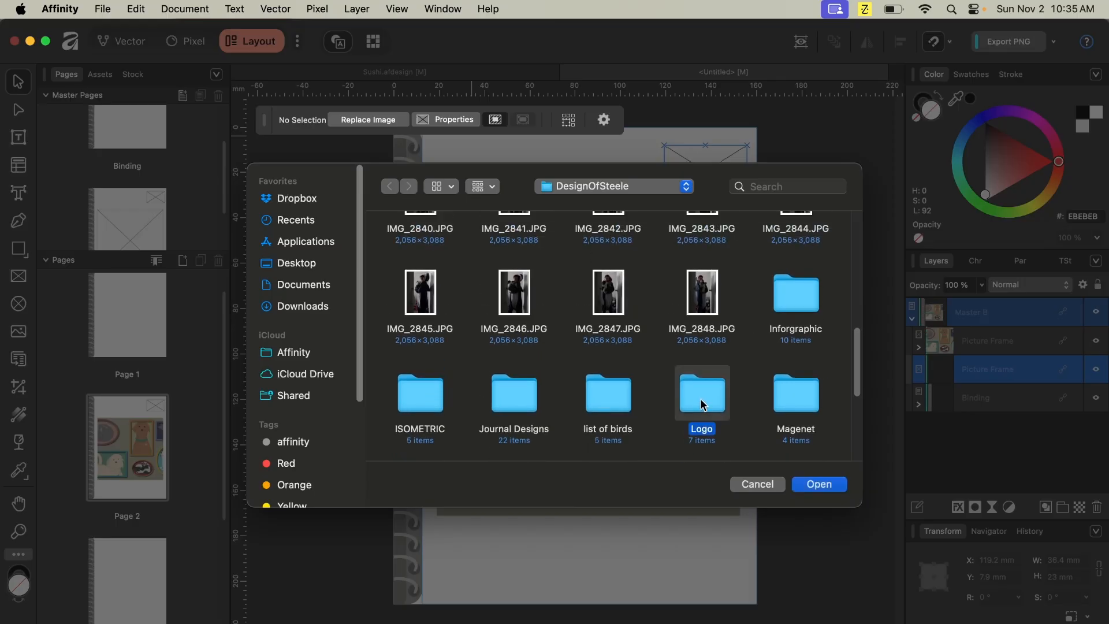
pyautogui.doubleClick(702, 403)
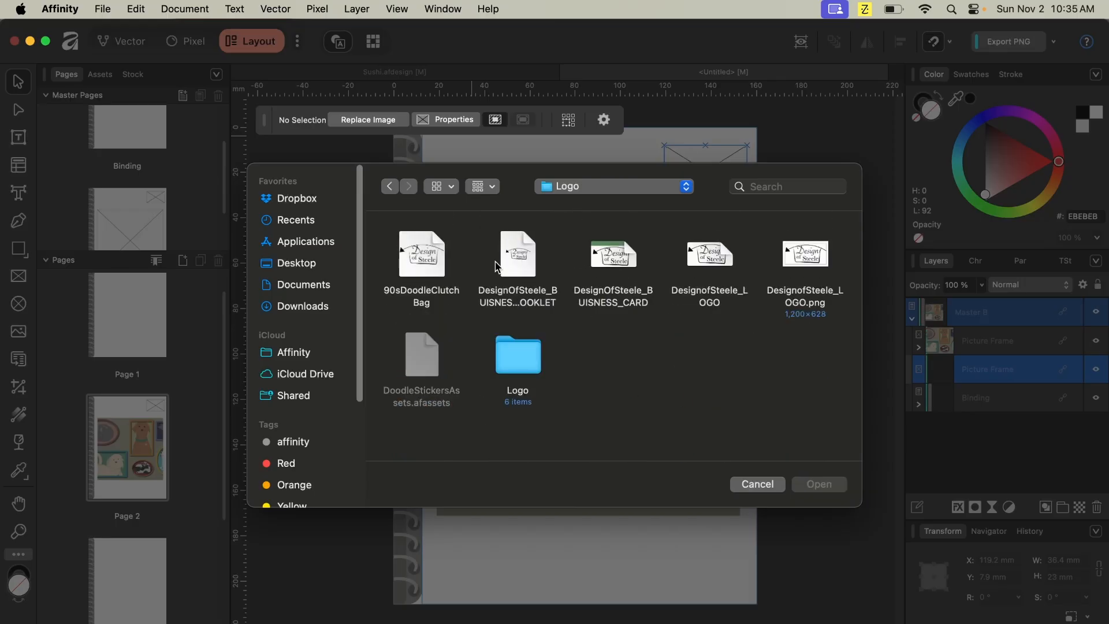
pyautogui.click(717, 263)
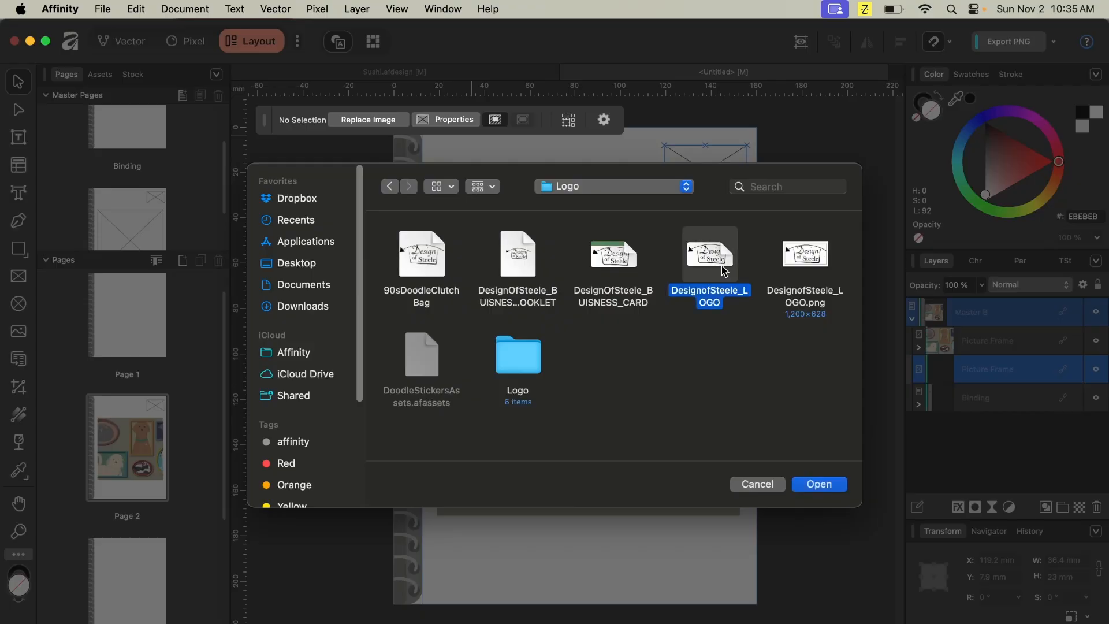
pyautogui.click(818, 484)
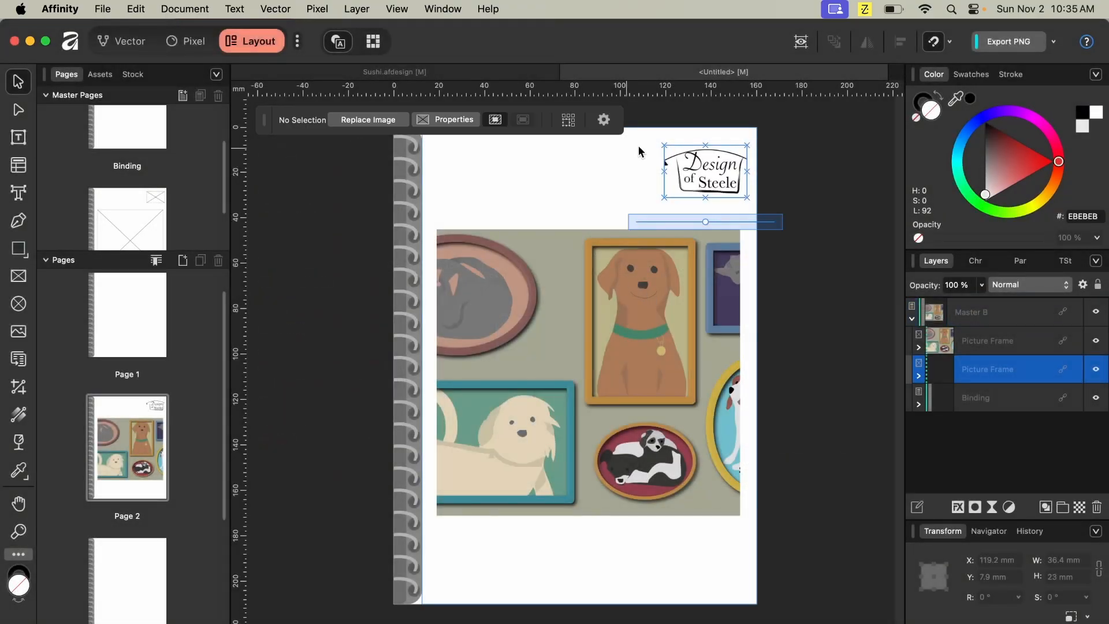
pyautogui.moveTo(703, 225); pyautogui.dragTo(685, 224)
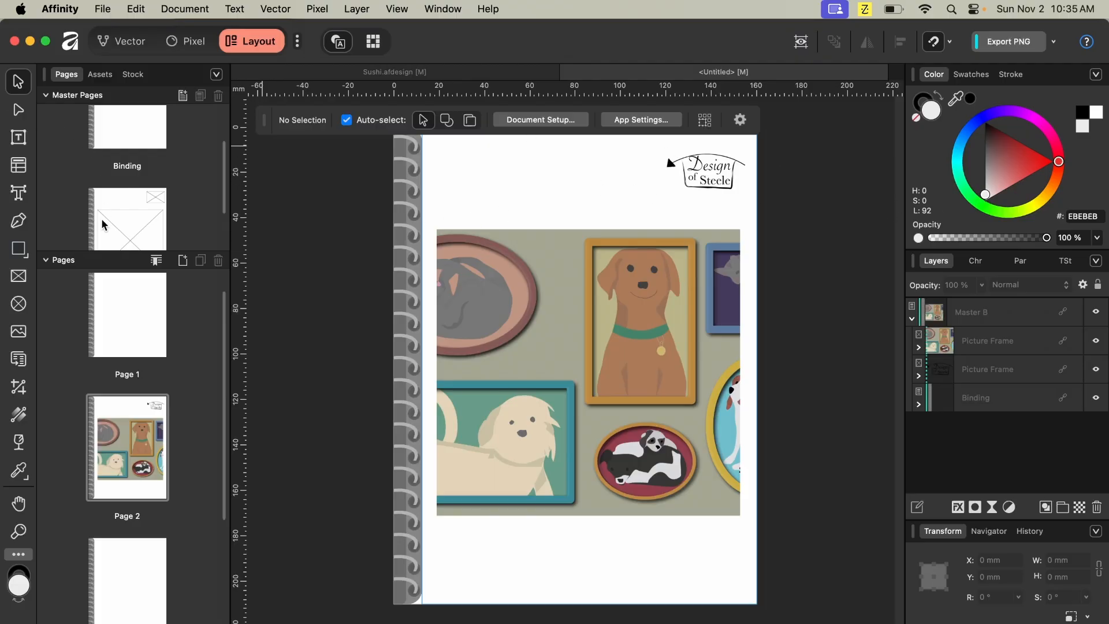
# - On Master B, add artistic text reading "written by" below the large picture frame
pyautogui.doubleClick(118, 210)
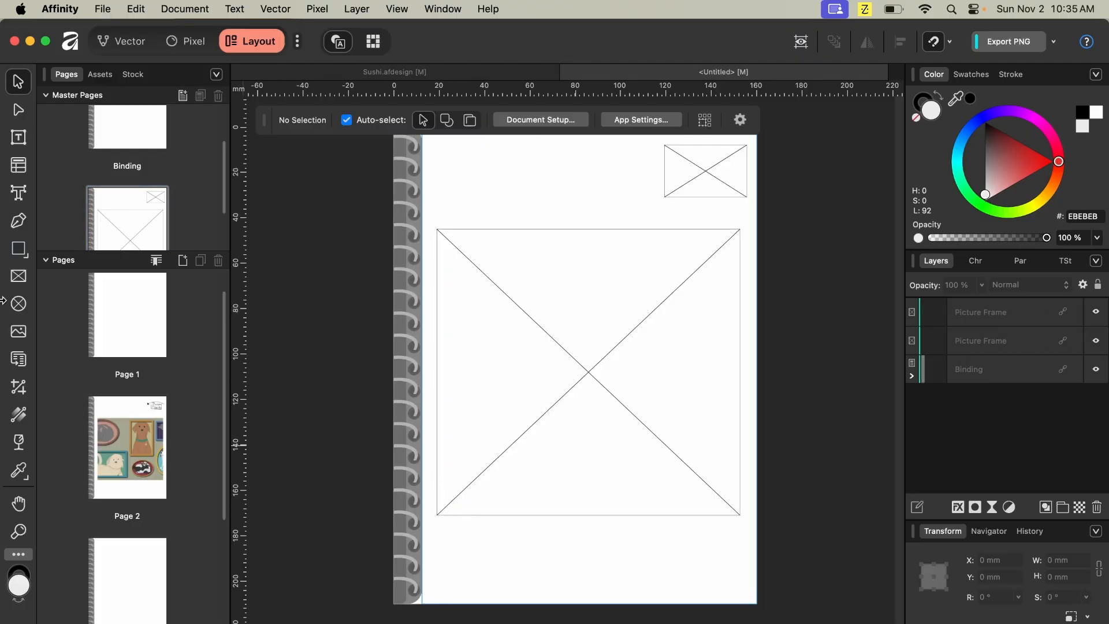
pyautogui.click(20, 195)
pyautogui.moveTo(444, 524); pyautogui.dragTo(495, 555)
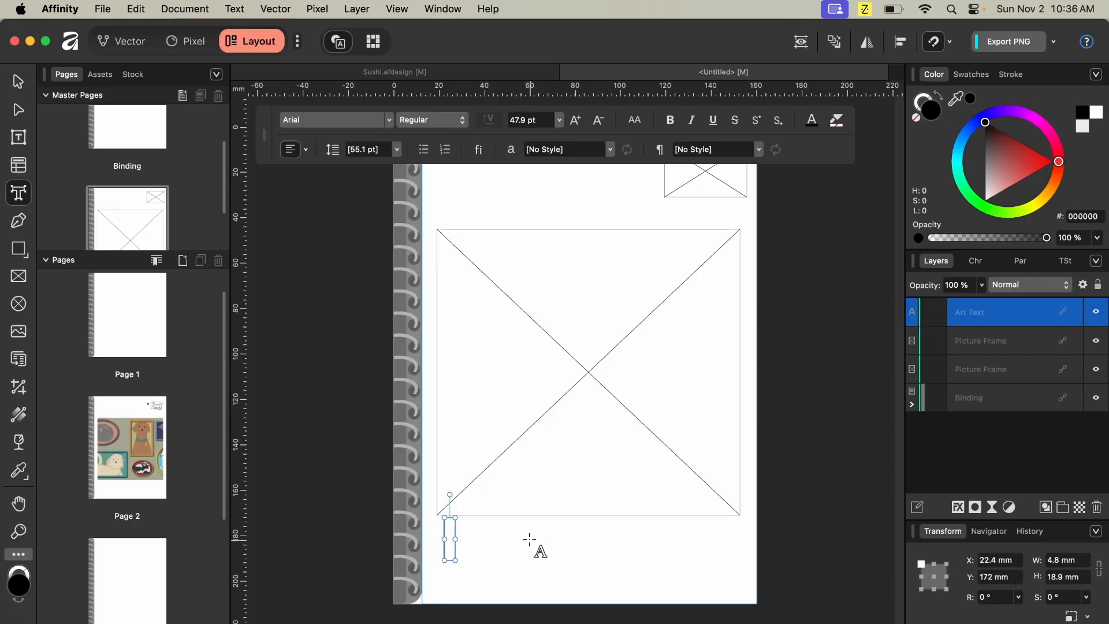
pyautogui.write('w')
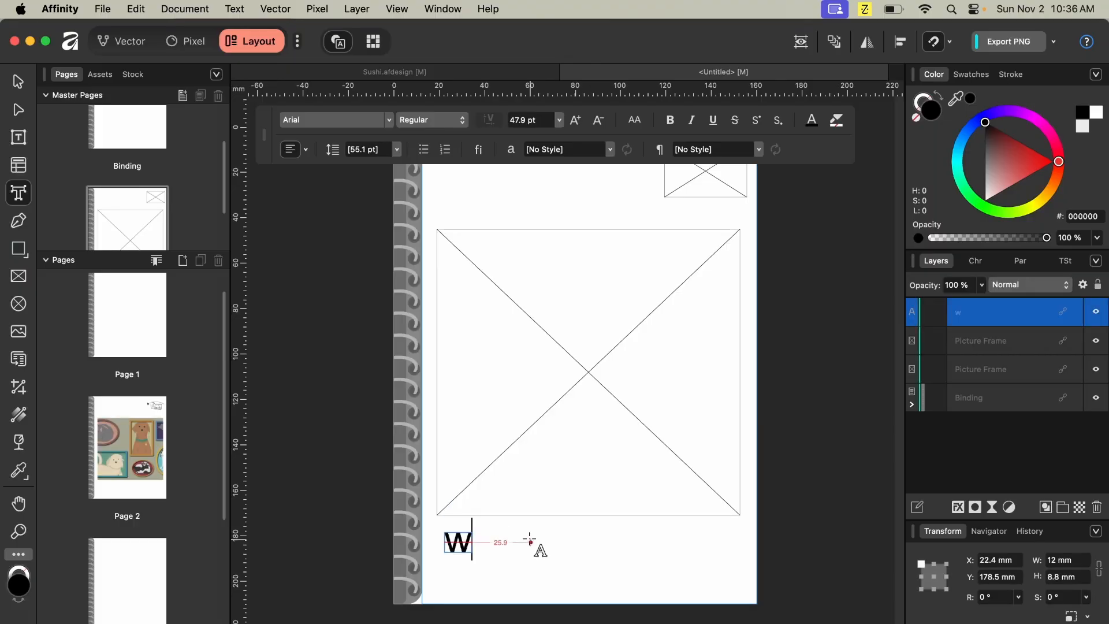
pyautogui.write('ritten ')
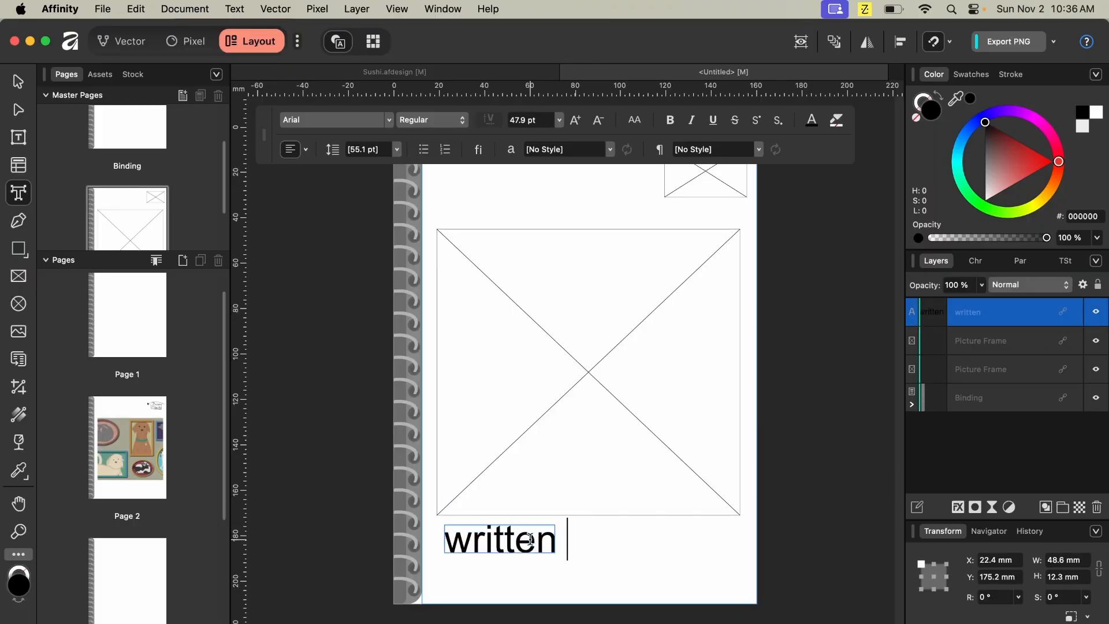
pyautogui.write('by')
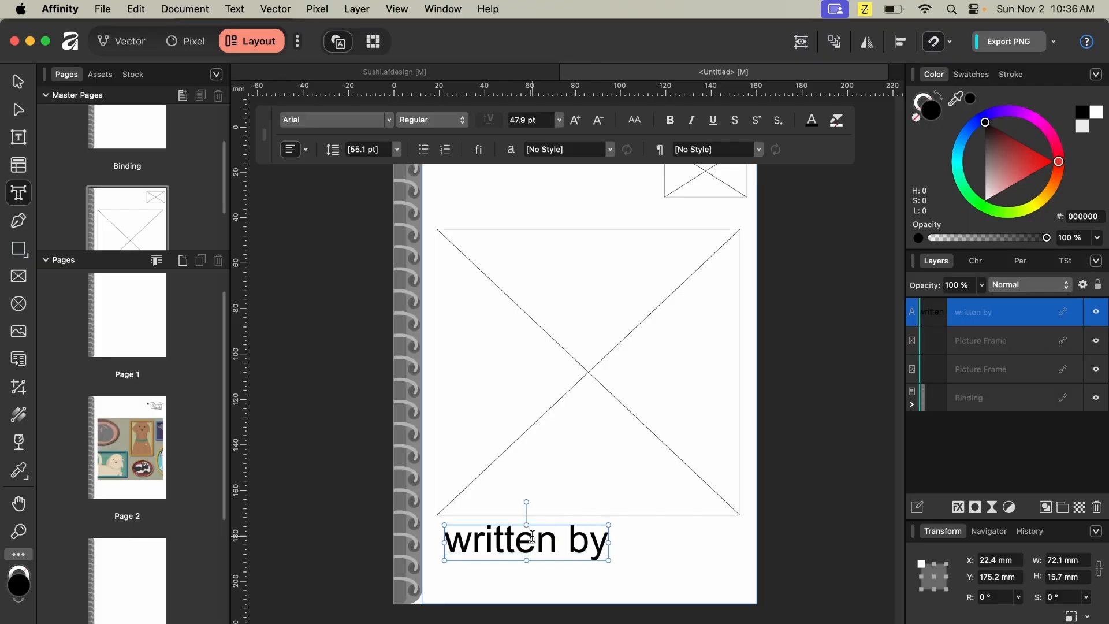
# - Add a smaller artistic text line reading "Design of Steele" beneath "written by" on Master B
pyautogui.moveTo(484, 570); pyautogui.dragTo(509, 583)
pyautogui.write('alexs')
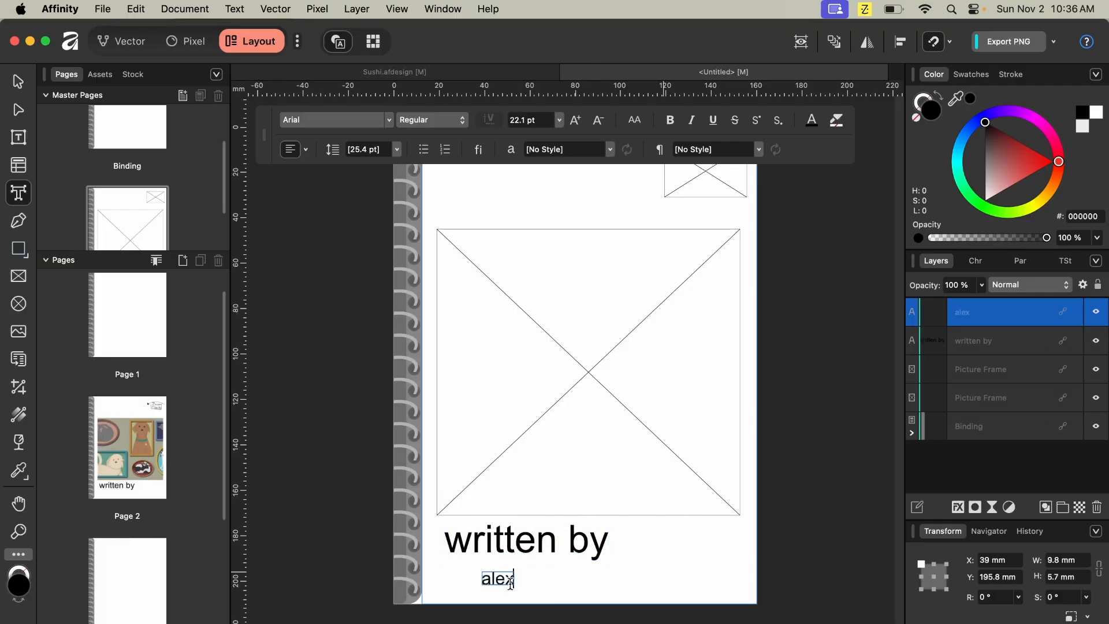
pyautogui.press('BackSpace')
pyautogui.press('BackSpace')
pyautogui.press('BackSpace')
pyautogui.press('BackSpace')
pyautogui.press('BackSpace')
pyautogui.write('De')
pyautogui.write('sing')
pyautogui.press('BackSpace')
pyautogui.press('BackSpace')
pyautogui.write('gn of ')
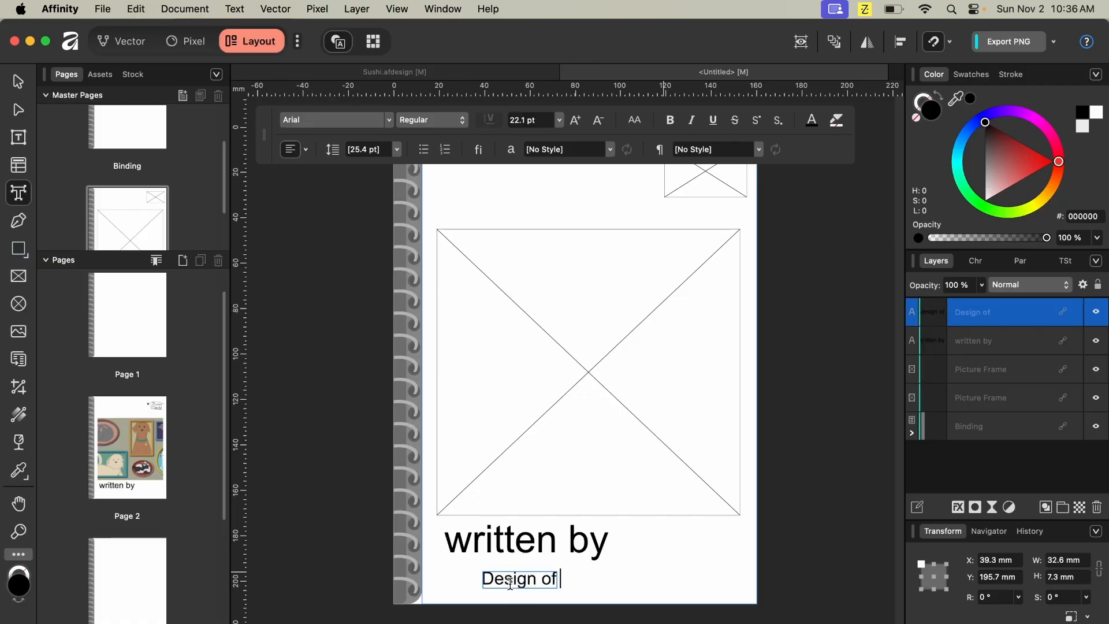
pyautogui.write('Steele')
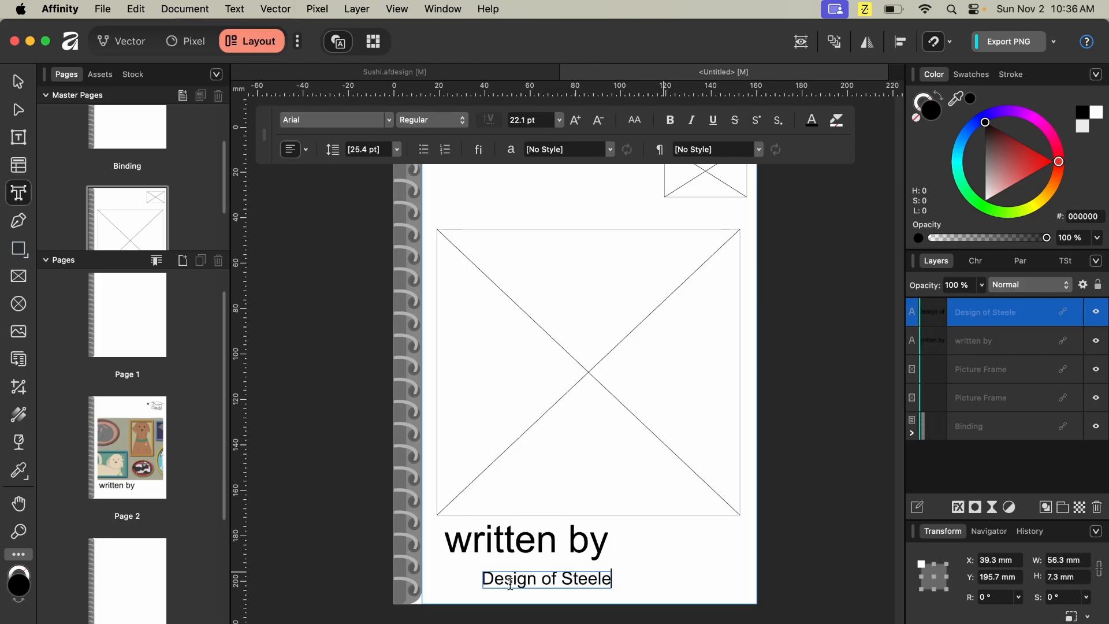
pyautogui.press('Escape')
pyautogui.click(167, 434)
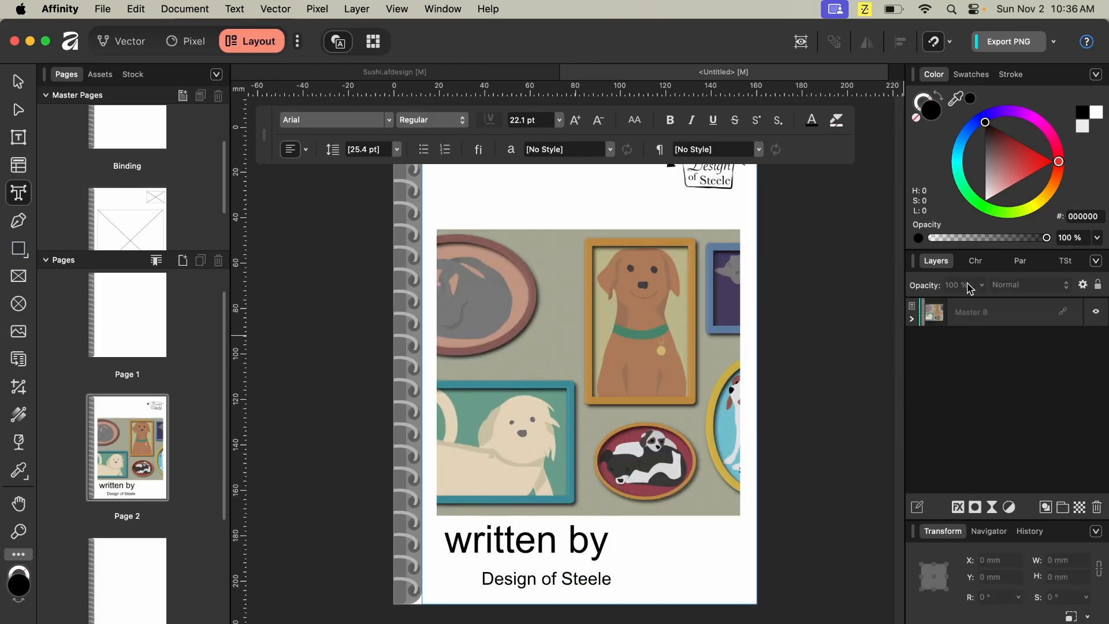
pyautogui.click(912, 319)
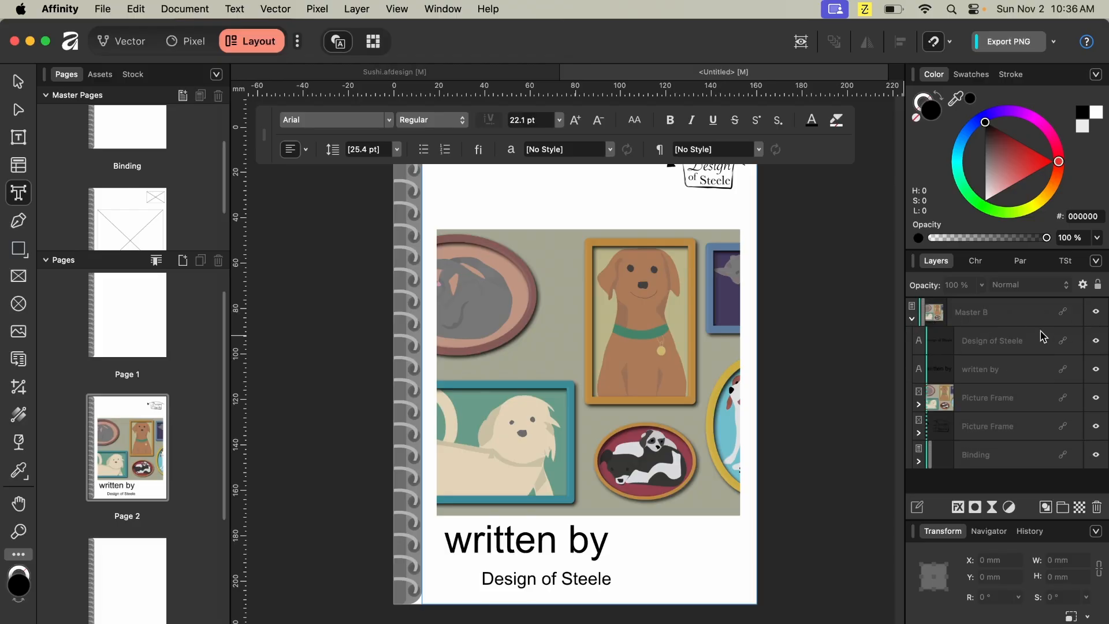
pyautogui.click(18, 82)
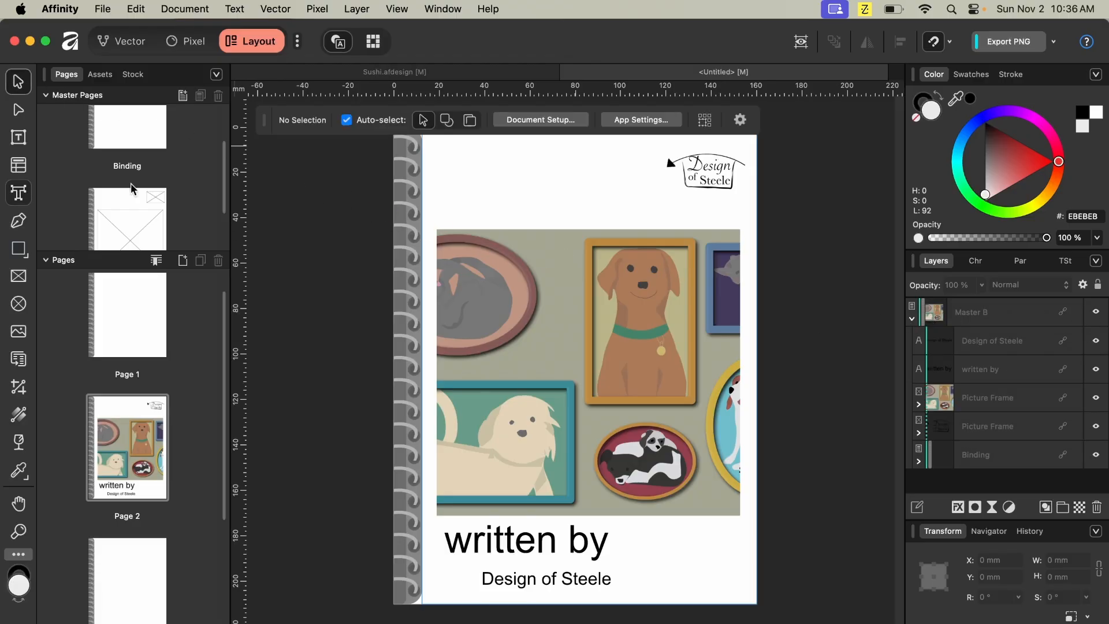
pyautogui.click(562, 545)
pyautogui.moveTo(536, 542); pyautogui.dragTo(671, 526)
pyautogui.click(509, 538)
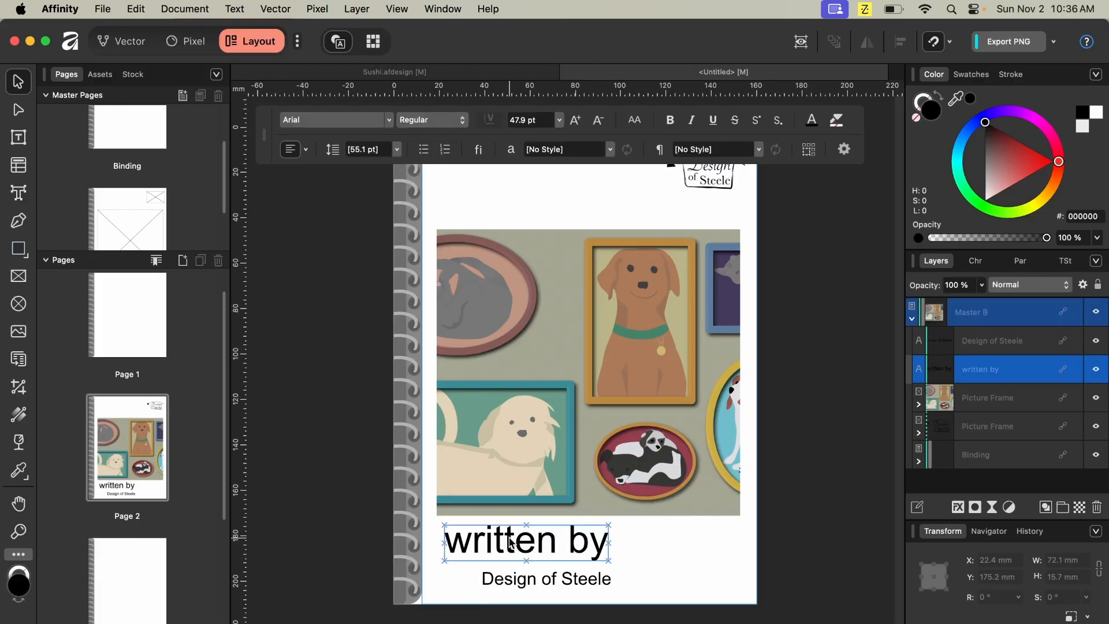
pyautogui.doubleClick(509, 539)
pyautogui.write('d')
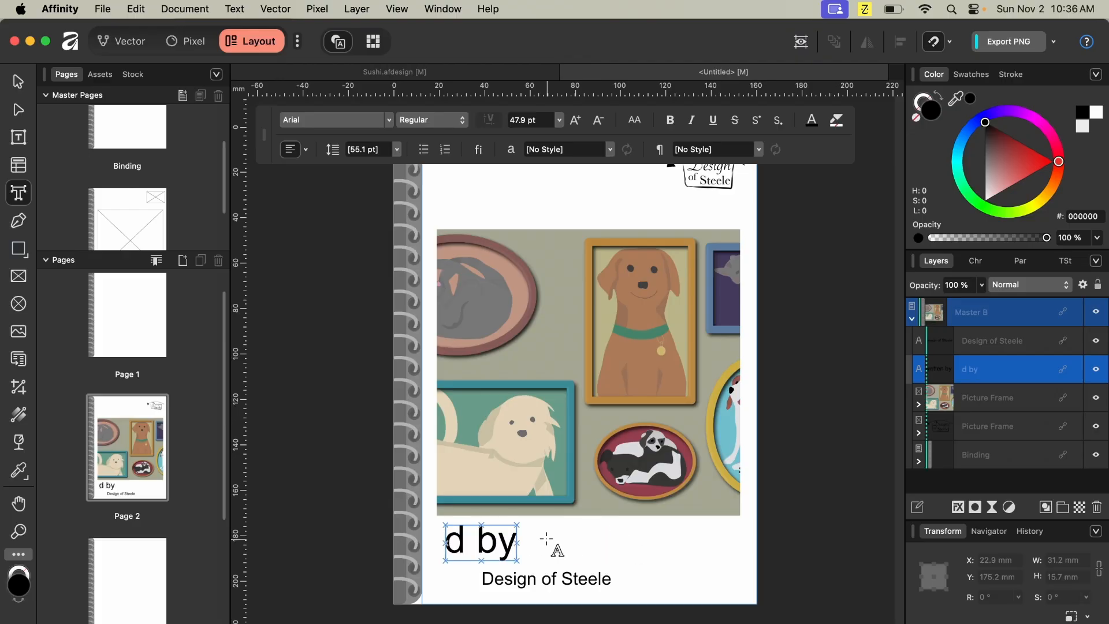
pyautogui.press('BackSpace')
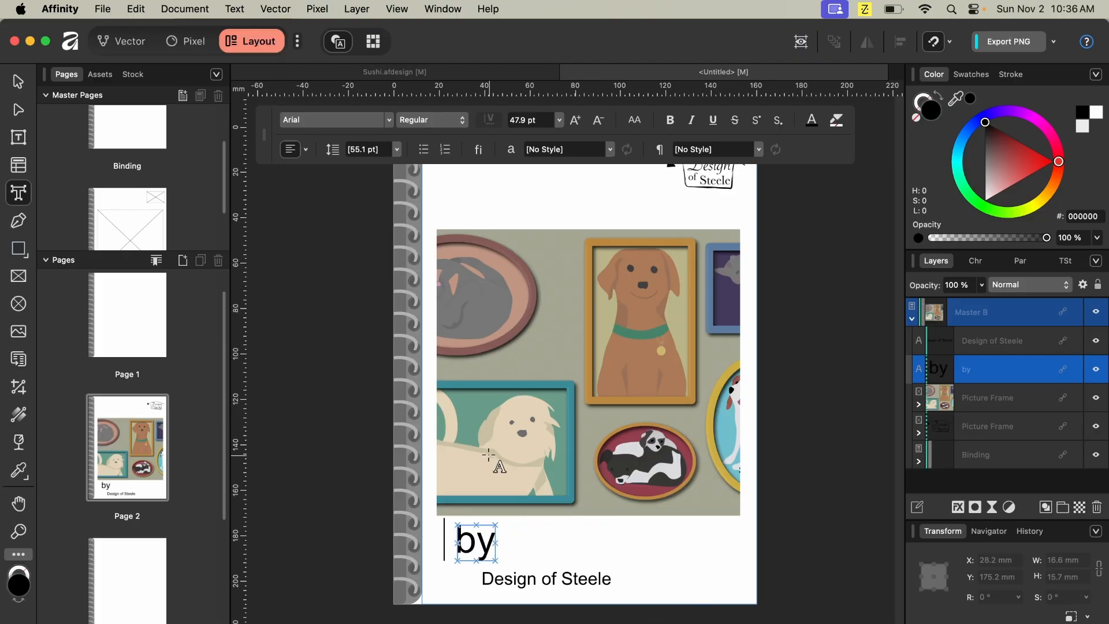
pyautogui.write('written')
pyautogui.press('Escape')
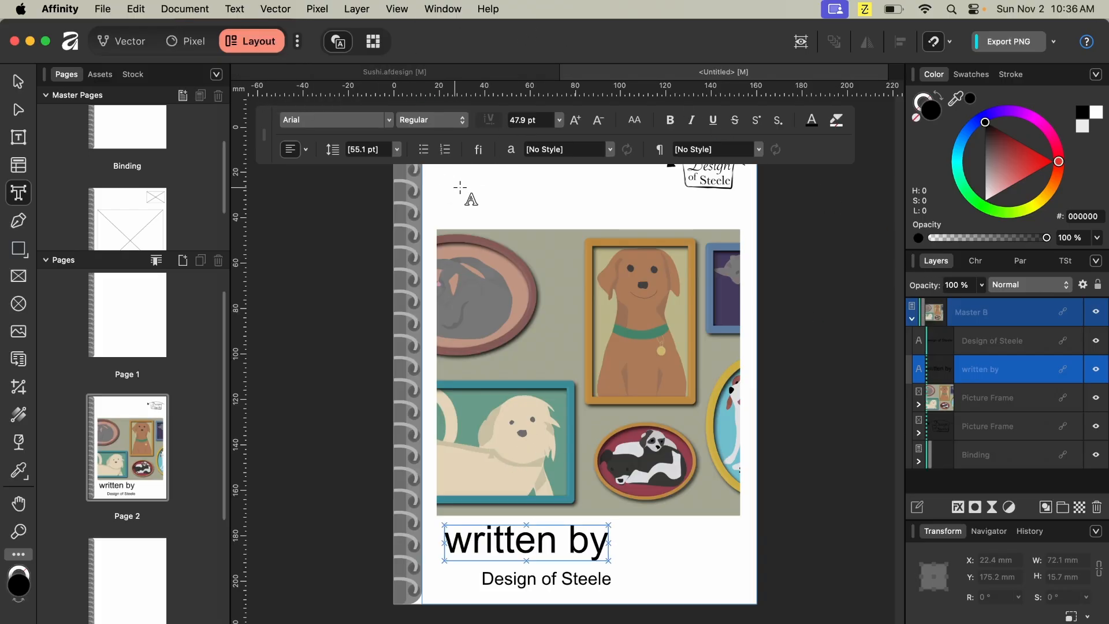
pyautogui.click(374, 121)
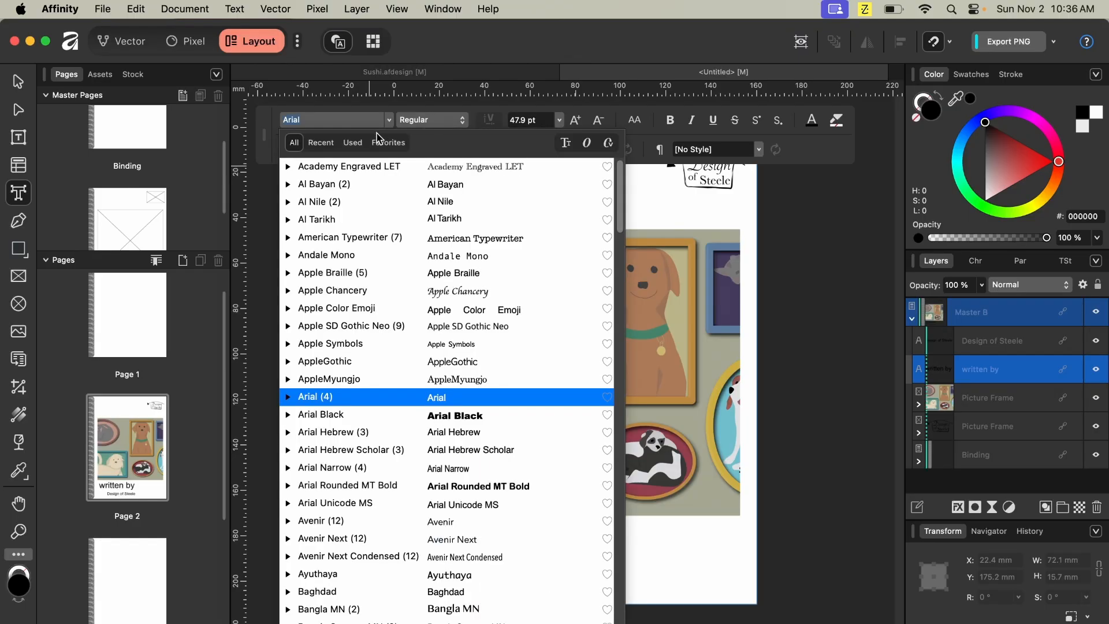
pyautogui.click(397, 362)
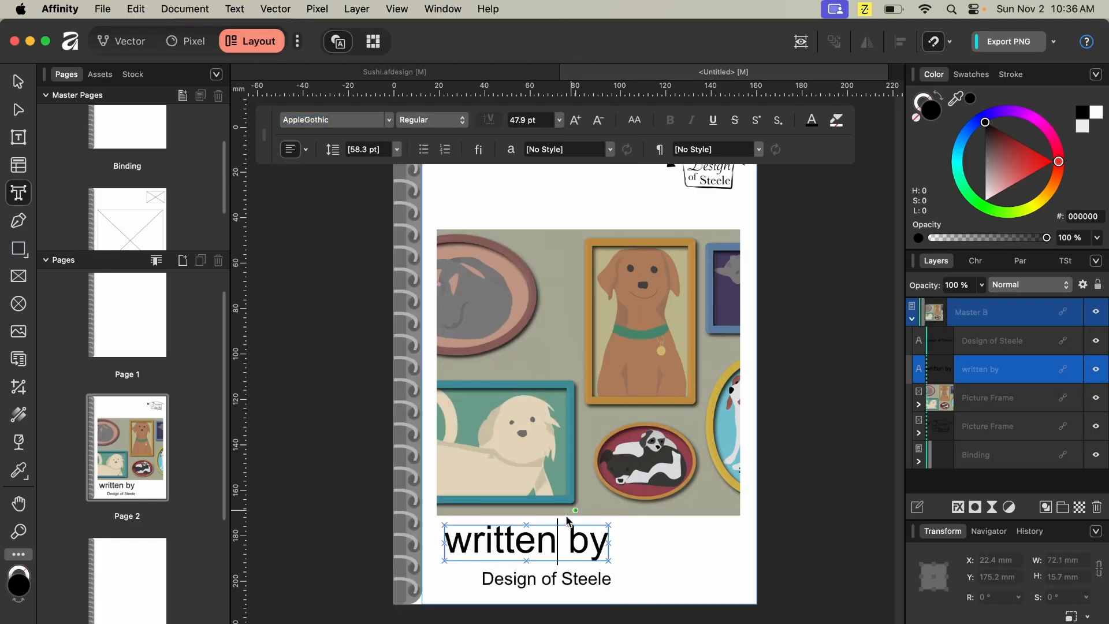
pyautogui.press('super+z')
# - Restyle the whole "written by" text in Arial Black at 6 pt
pyautogui.click(536, 541)
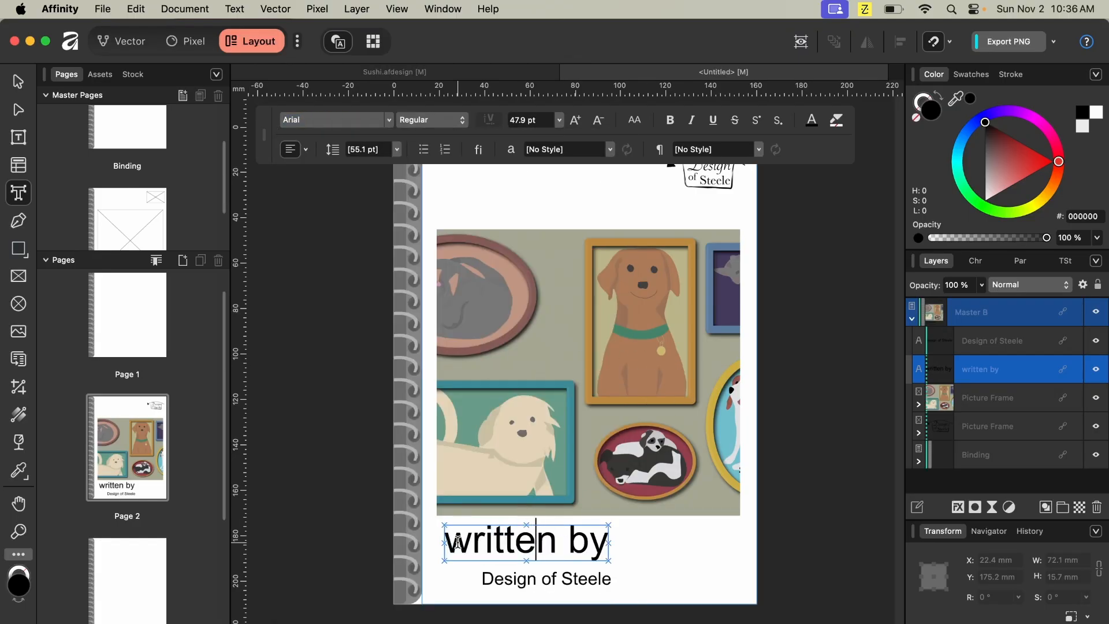
pyautogui.press('super+a')
pyautogui.click(366, 119)
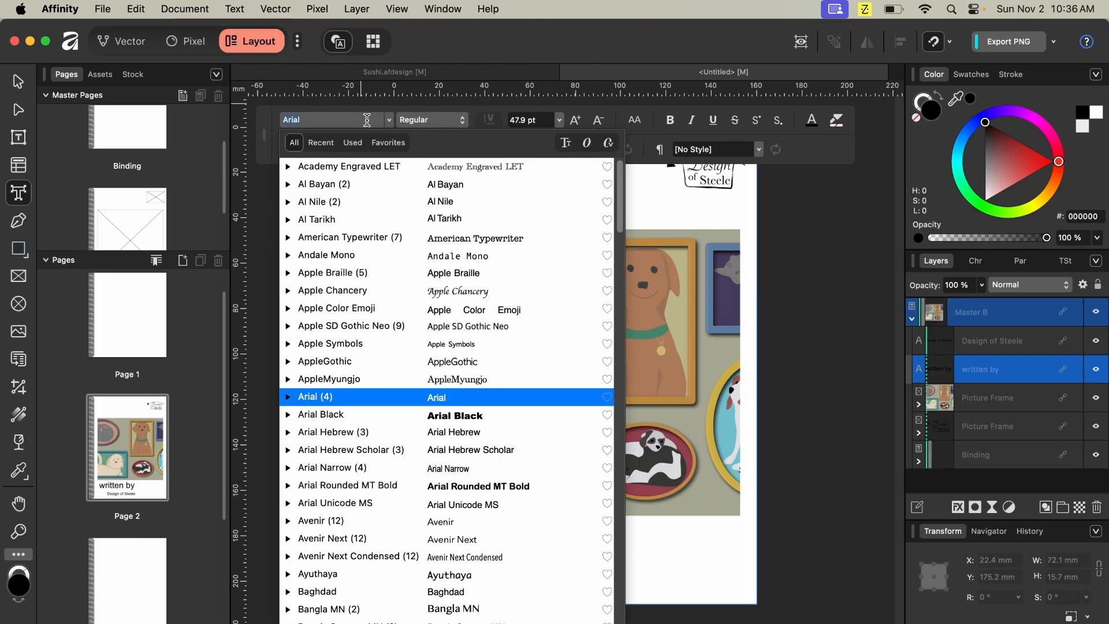
pyautogui.click(408, 414)
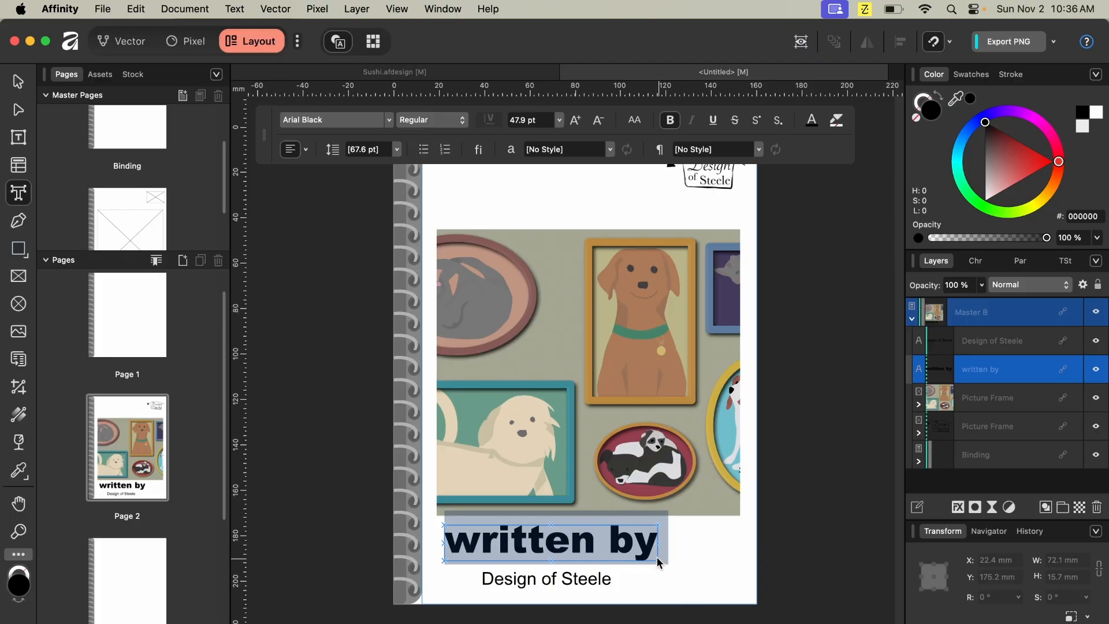
pyautogui.click(548, 121)
pyautogui.click(559, 120)
pyautogui.click(529, 156)
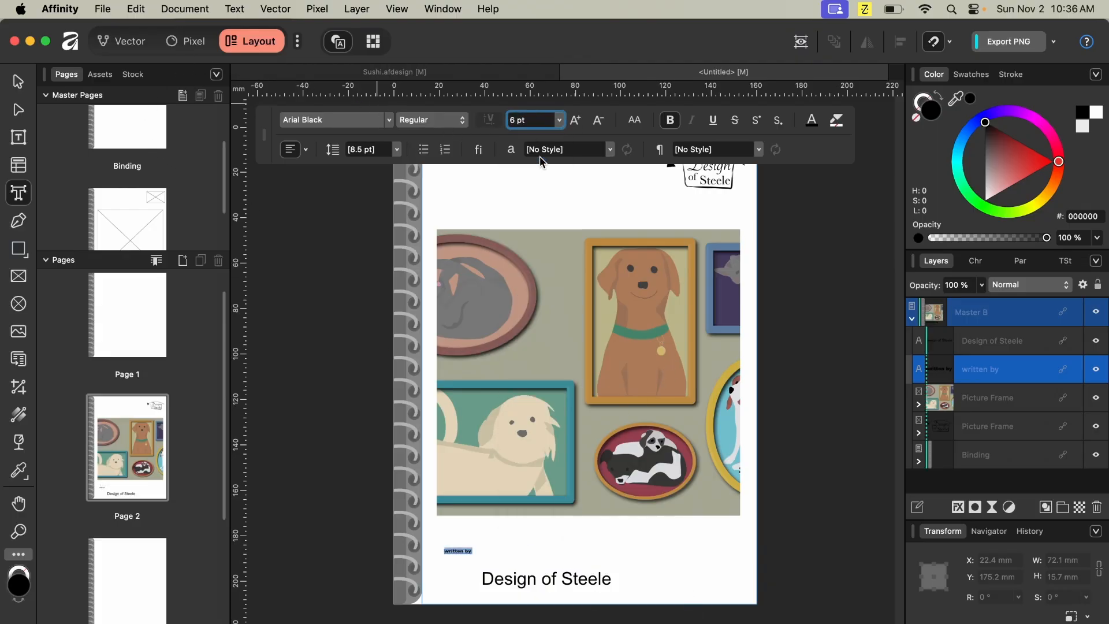
# - On Page 3, draw a table across the page and reduce it to two columns
pyautogui.click(18, 82)
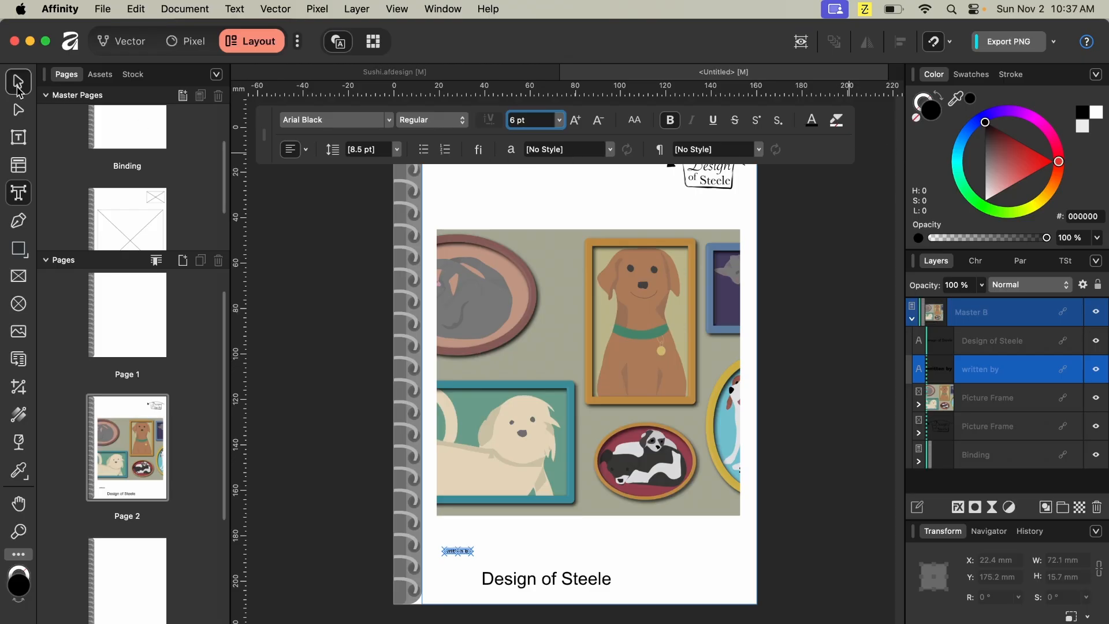
pyautogui.click(329, 260)
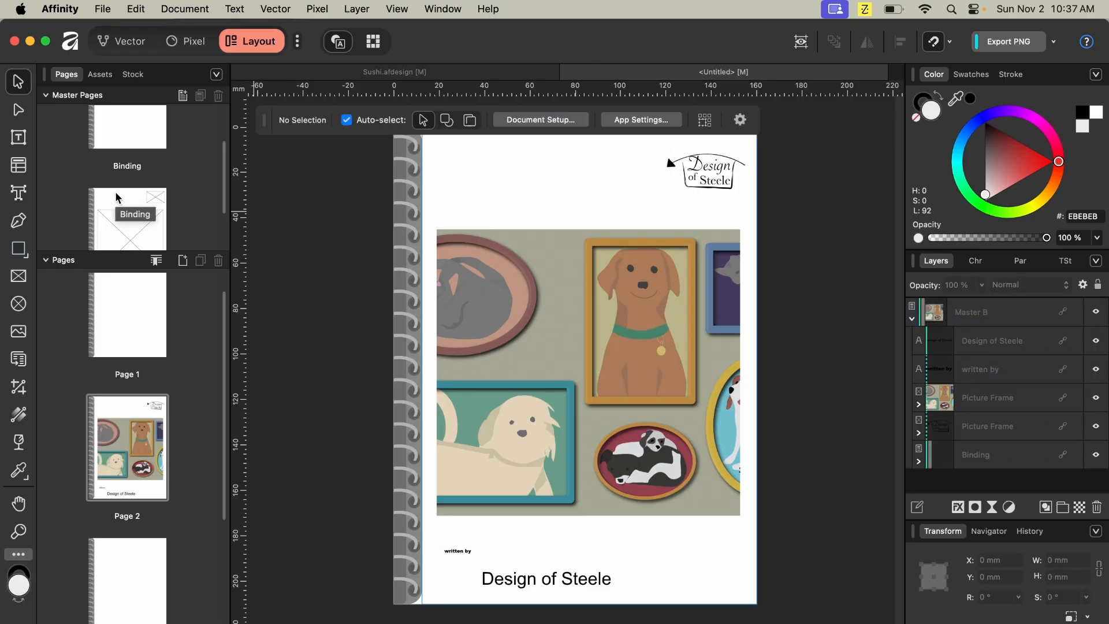
pyautogui.click(651, 347)
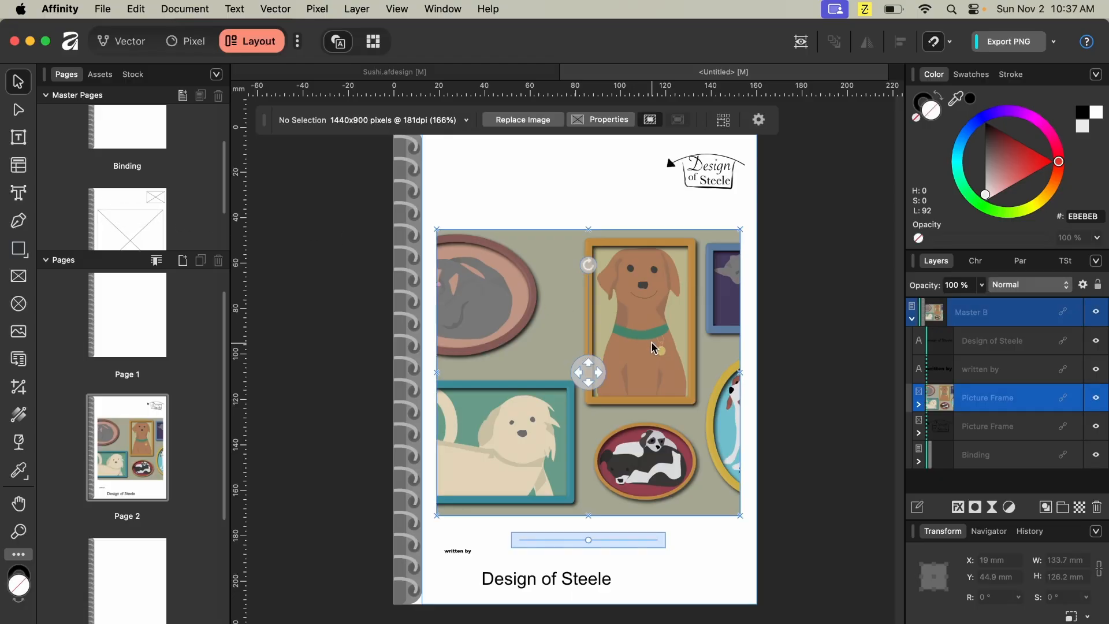
pyautogui.click(18, 165)
pyautogui.scroll(-3, 173, 431)
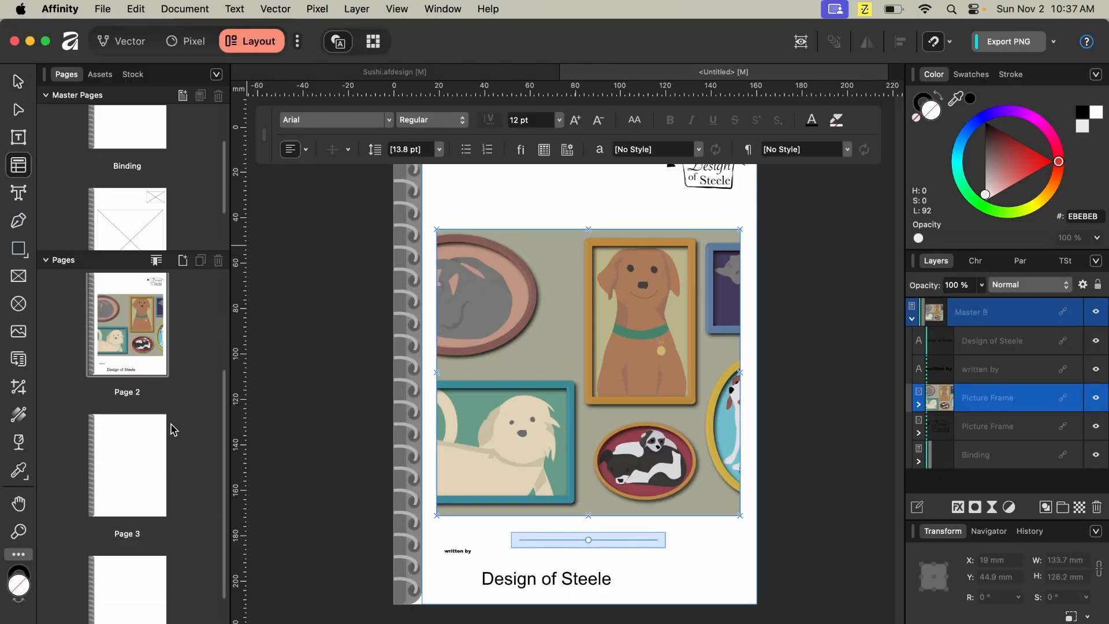
pyautogui.click(139, 431)
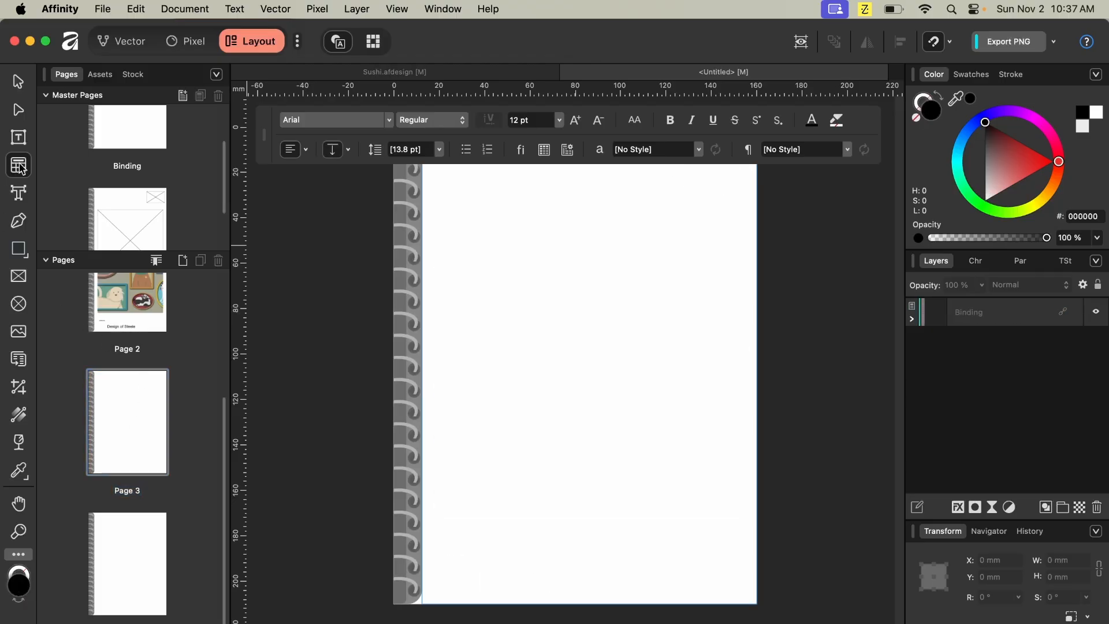
pyautogui.moveTo(433, 185); pyautogui.dragTo(744, 536)
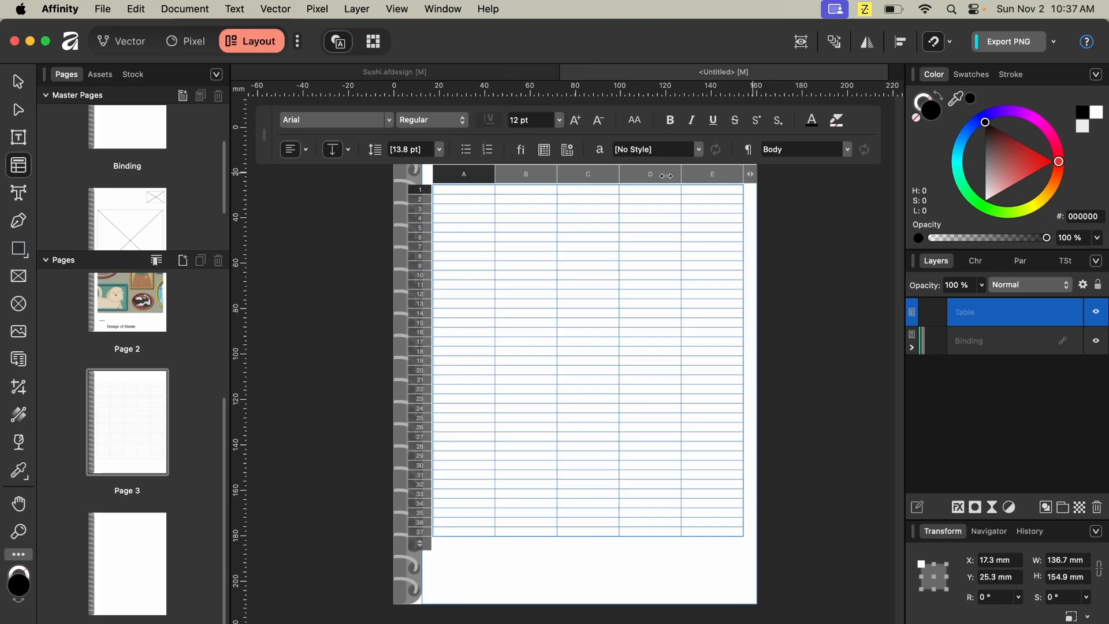
pyautogui.moveTo(679, 176); pyautogui.dragTo(561, 175)
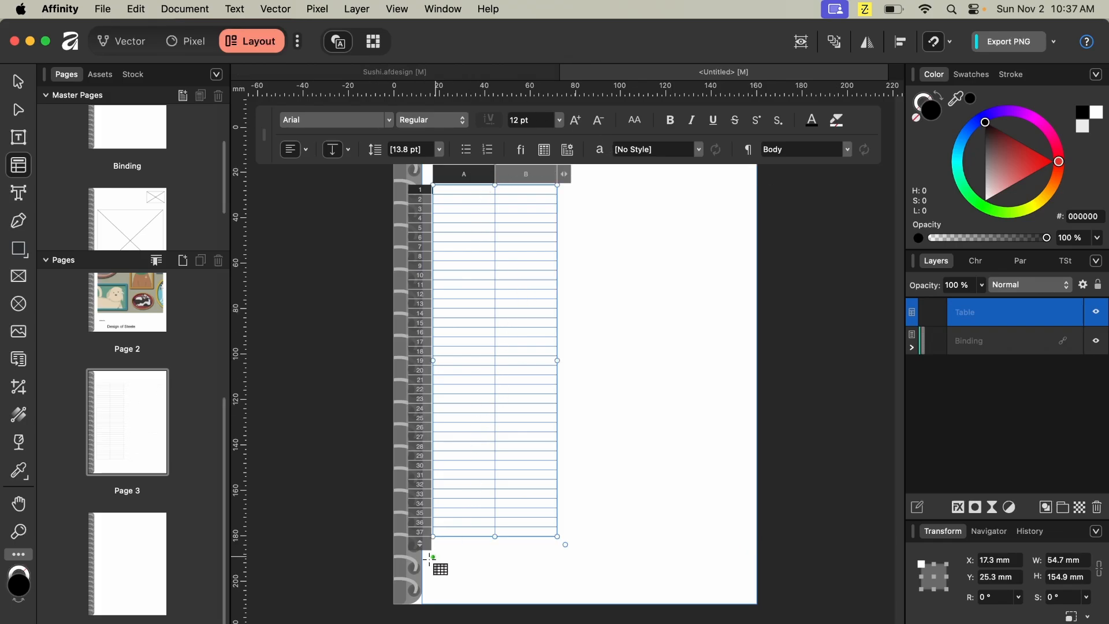
# - Resize the table to about 137.5 by 168.4 mm with 18 rows, filling most of the page
pyautogui.moveTo(420, 544); pyautogui.dragTo(441, 233)
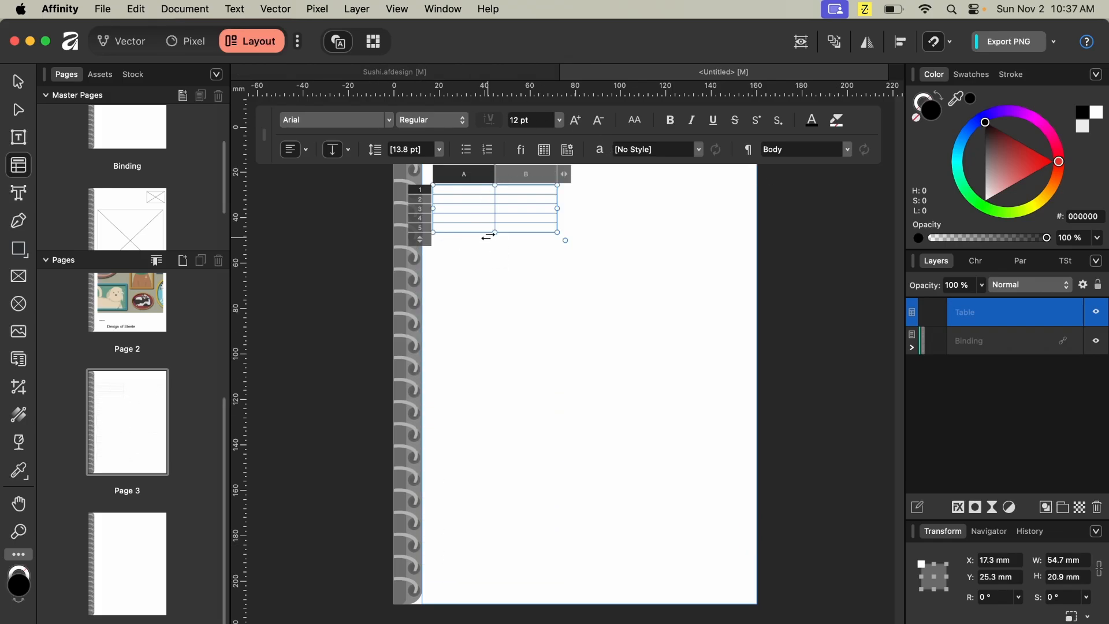
pyautogui.moveTo(566, 240); pyautogui.dragTo(697, 468)
pyautogui.moveTo(587, 306)
pyautogui.mouseDown()
pyautogui.moveTo(621, 595)
pyautogui.moveTo(616, 329)
pyautogui.moveTo(592, 296)
pyautogui.mouseUp()
pyautogui.moveTo(418, 310); pyautogui.dragTo(450, 586)
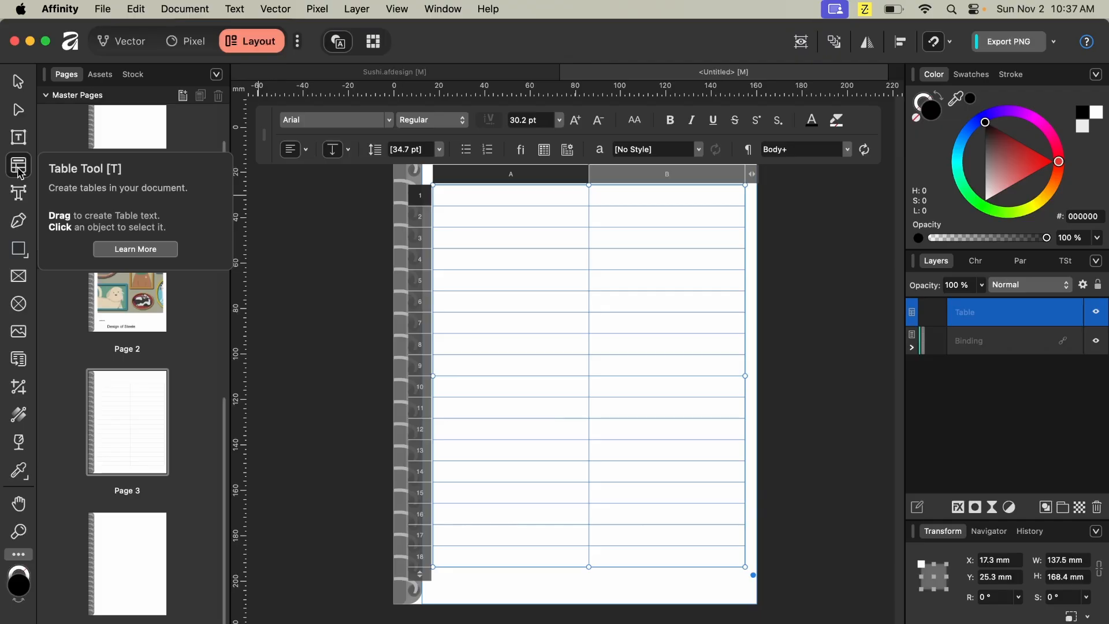
pyautogui.rightClick(452, 229)
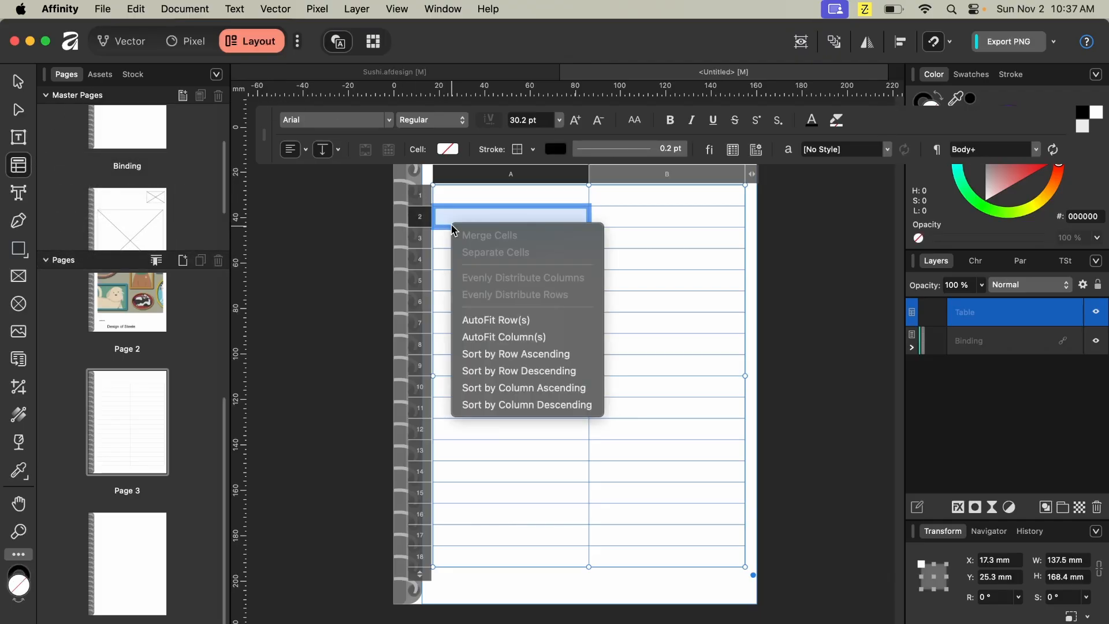
pyautogui.click(343, 151)
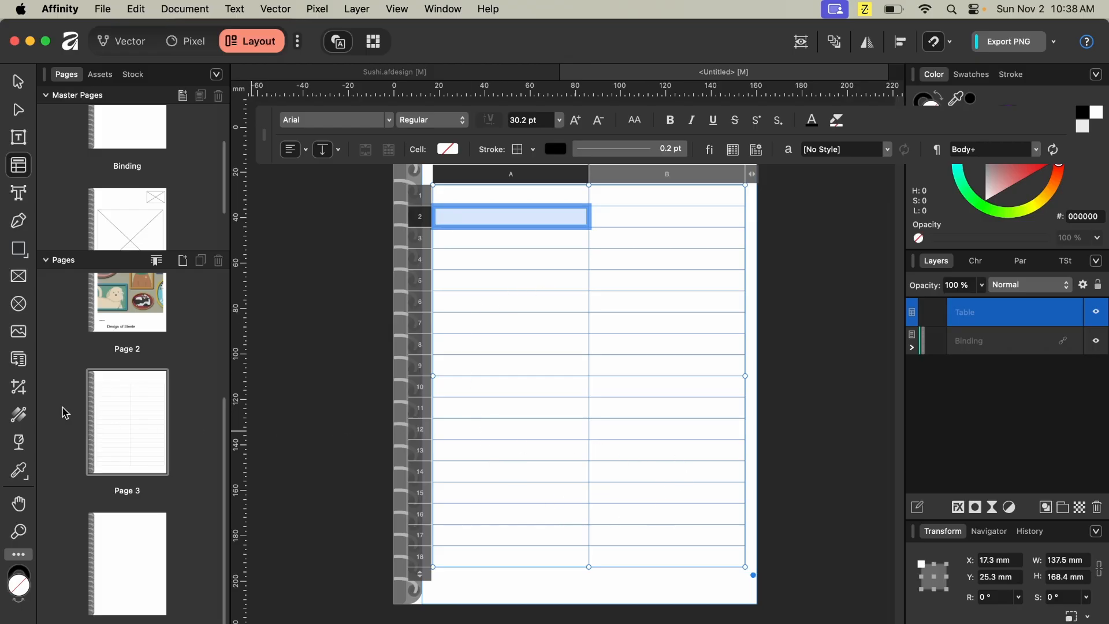
pyautogui.click(19, 360)
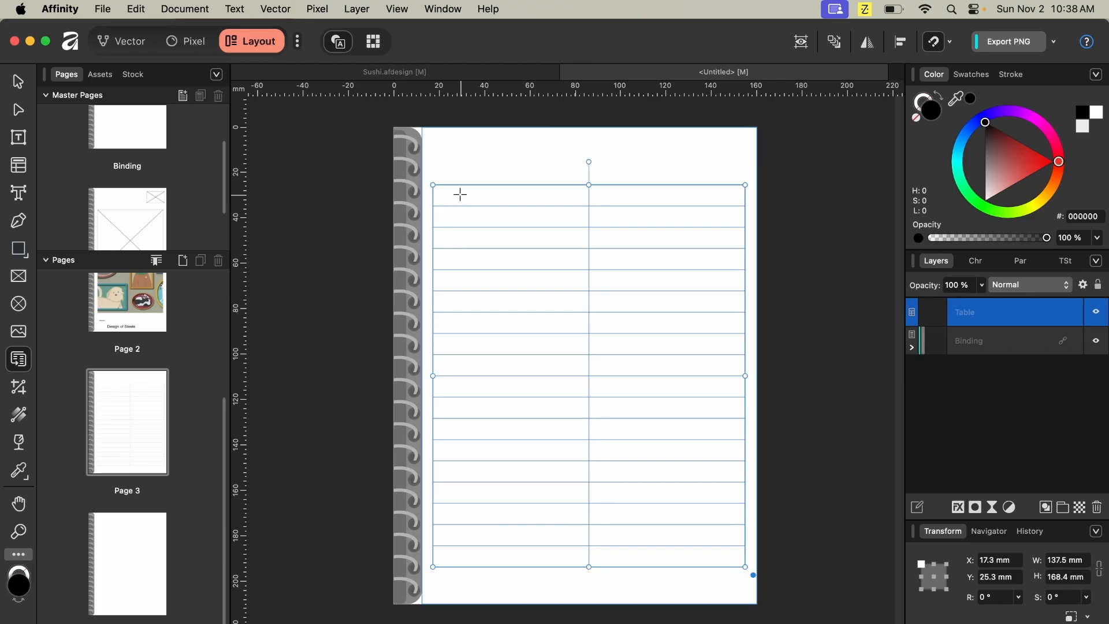
pyautogui.moveTo(440, 194); pyautogui.dragTo(606, 375)
pyautogui.press('super+z')
pyautogui.moveTo(453, 165); pyautogui.dragTo(714, 400)
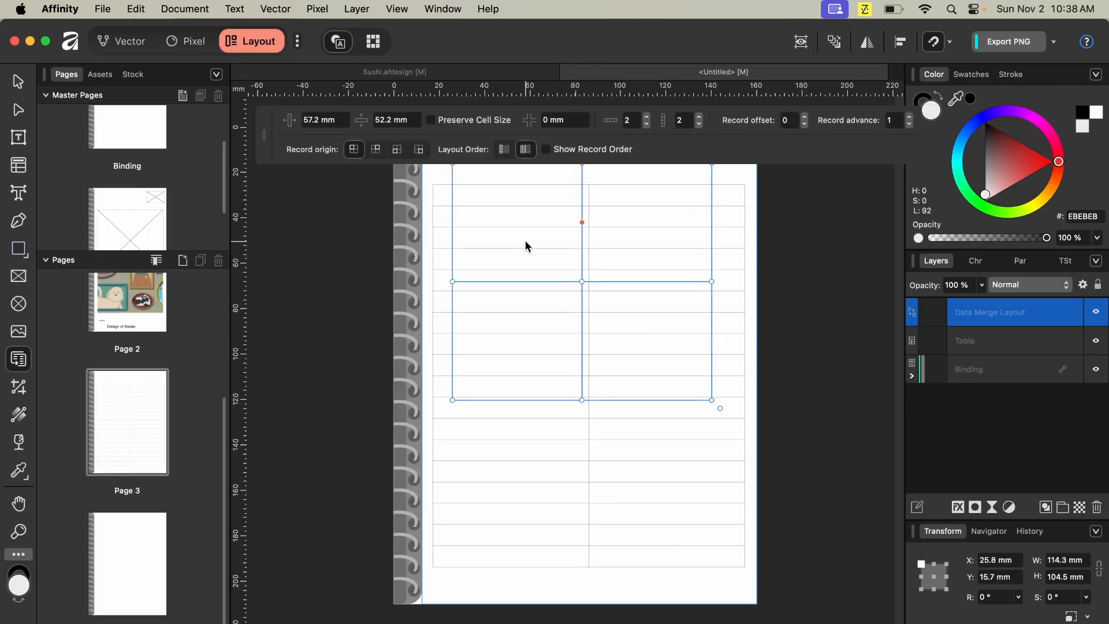
pyautogui.press('super+z')
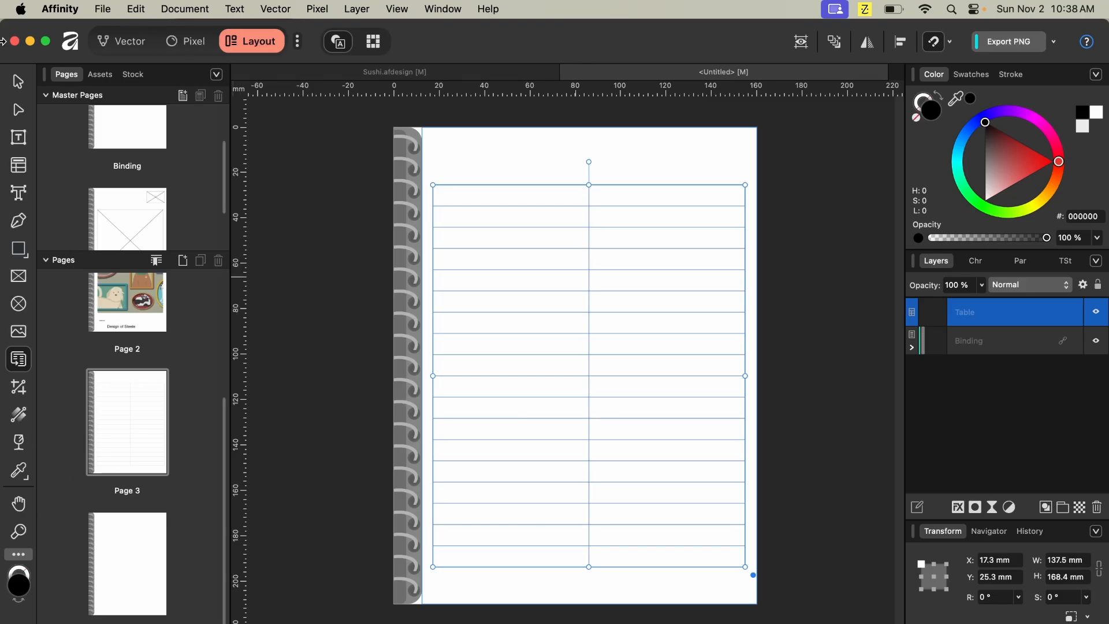
# - Switch to the Sushi.afdesign document
pyautogui.click(298, 44)
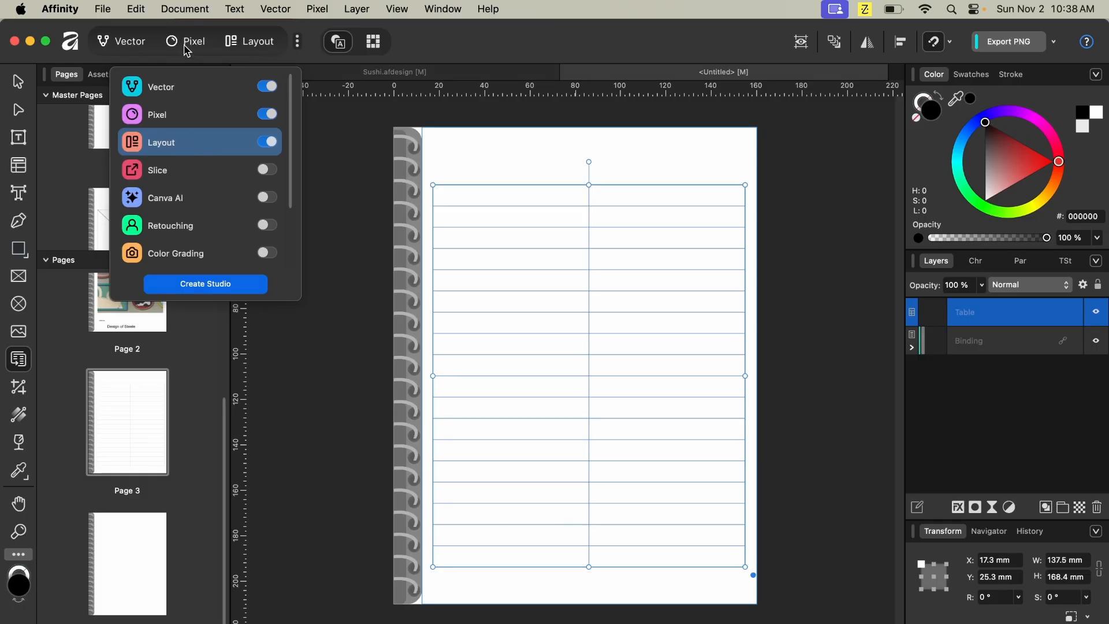
pyautogui.click(355, 75)
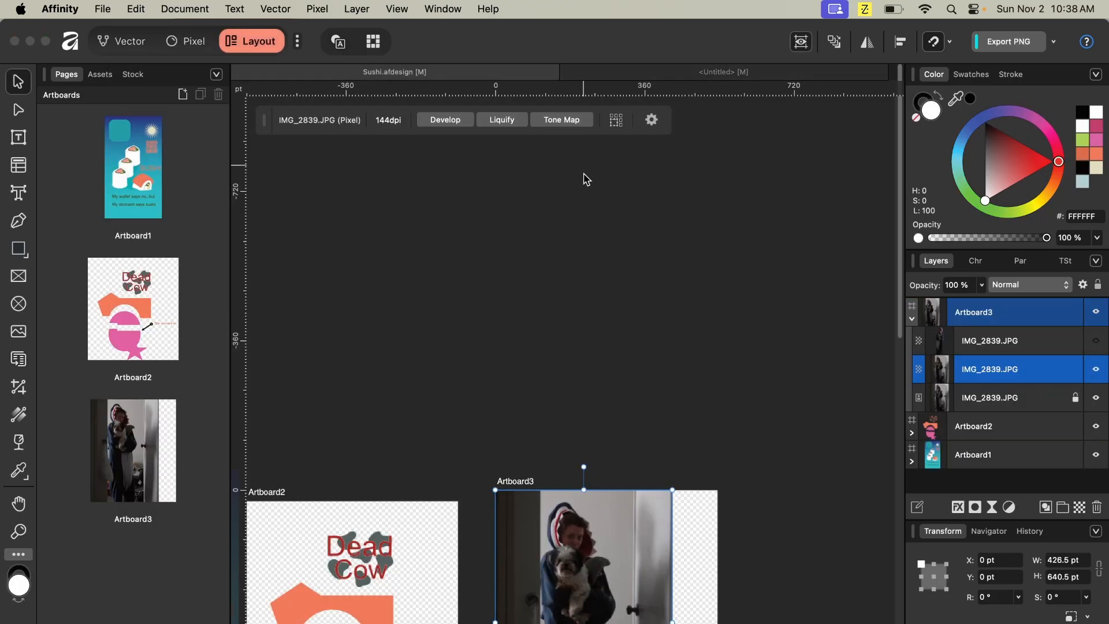
pyautogui.scroll(-5, 574, 297)
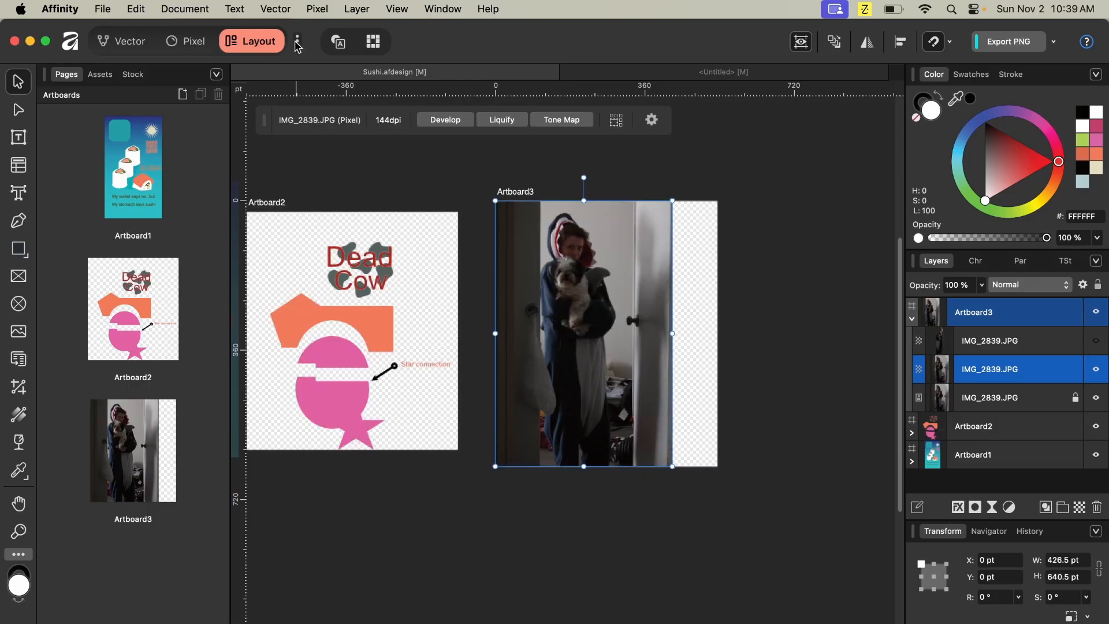
# - Enable the Retouching and Color Grading studios, open the Retouching studio and zoom to actual size
pyautogui.click(297, 42)
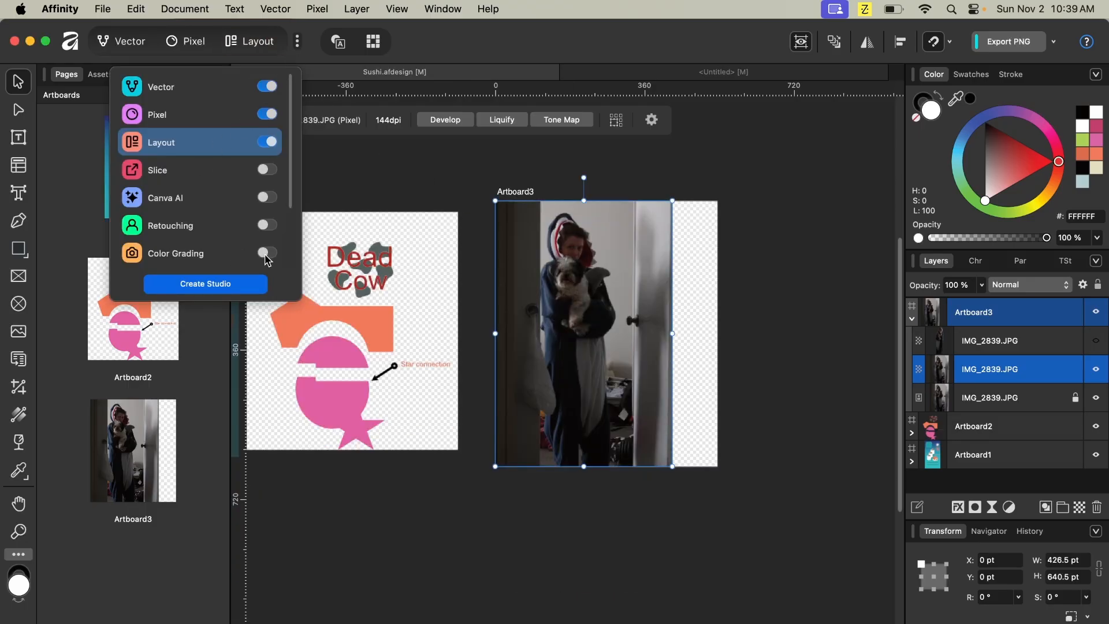
pyautogui.click(267, 226)
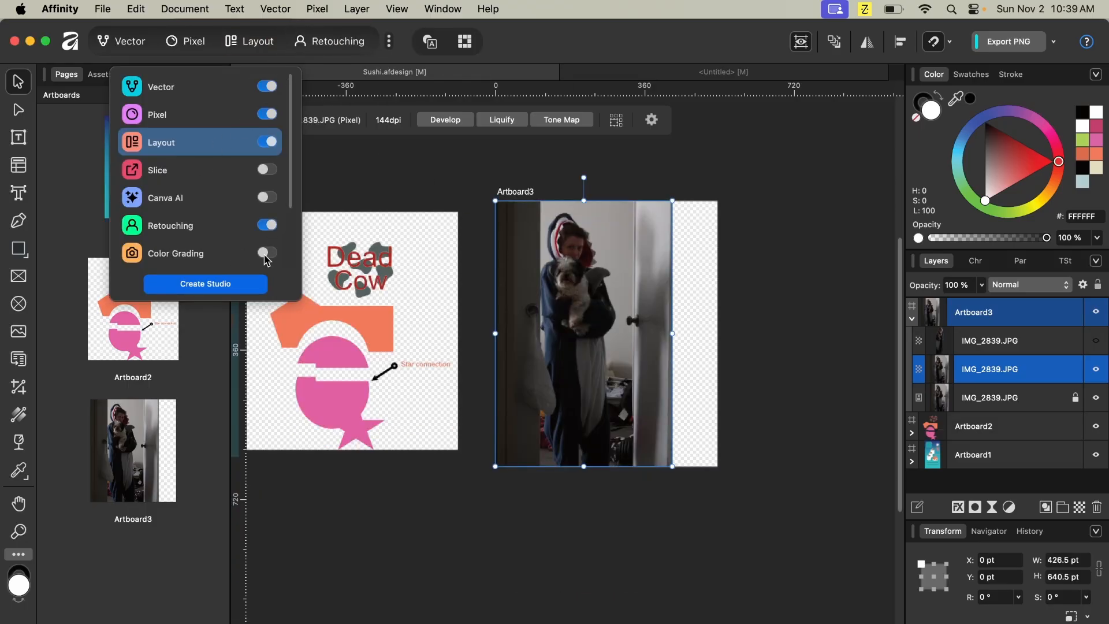
pyautogui.click(266, 254)
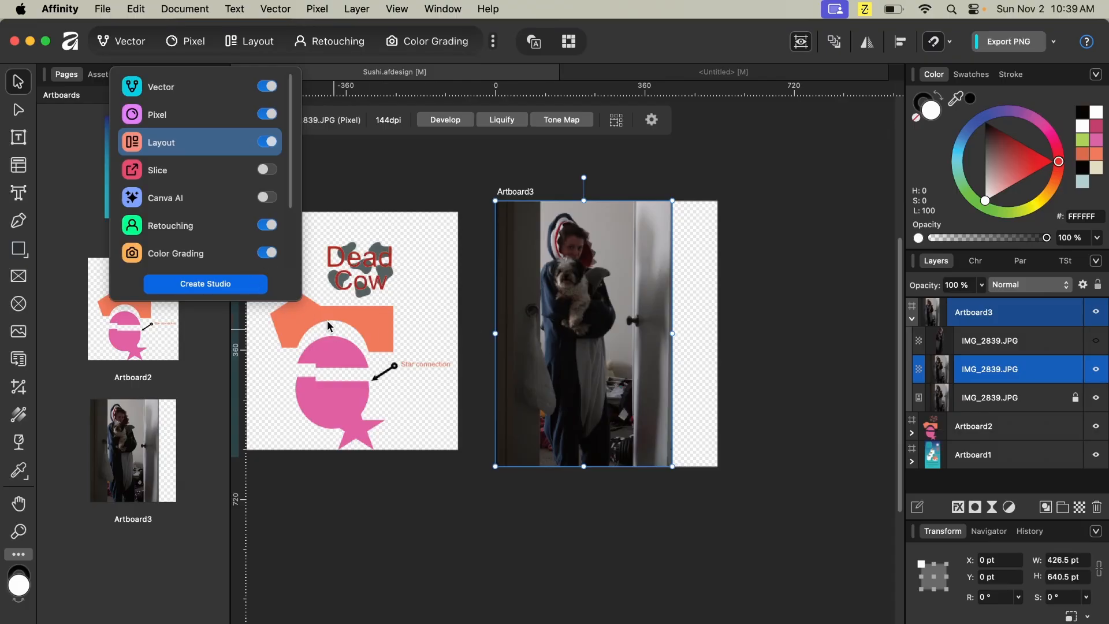
pyautogui.click(336, 42)
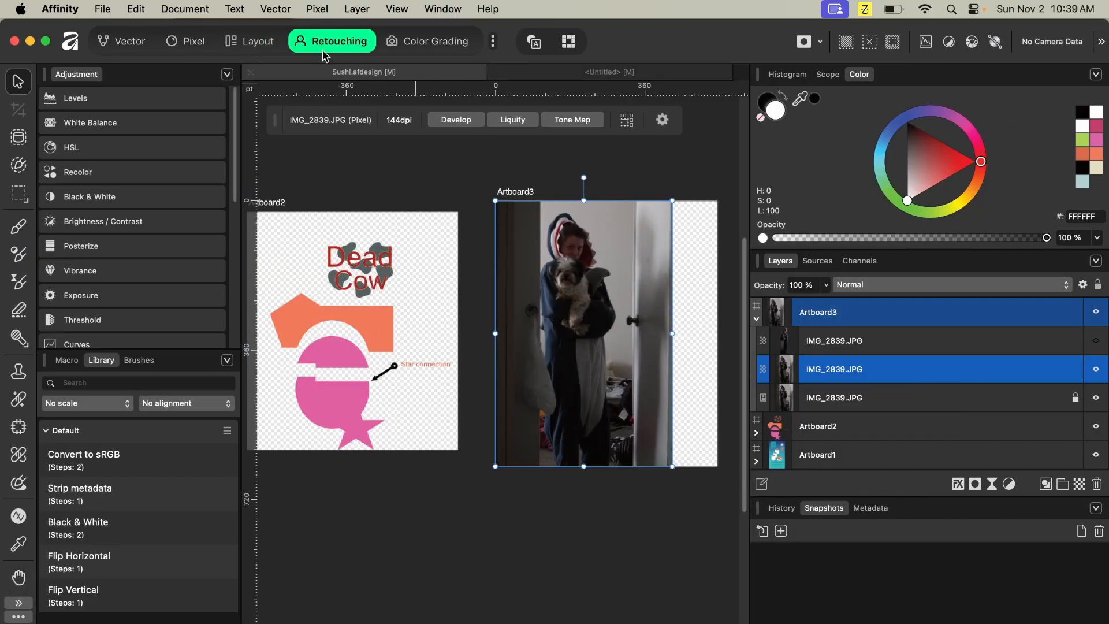
pyautogui.press('super+1')
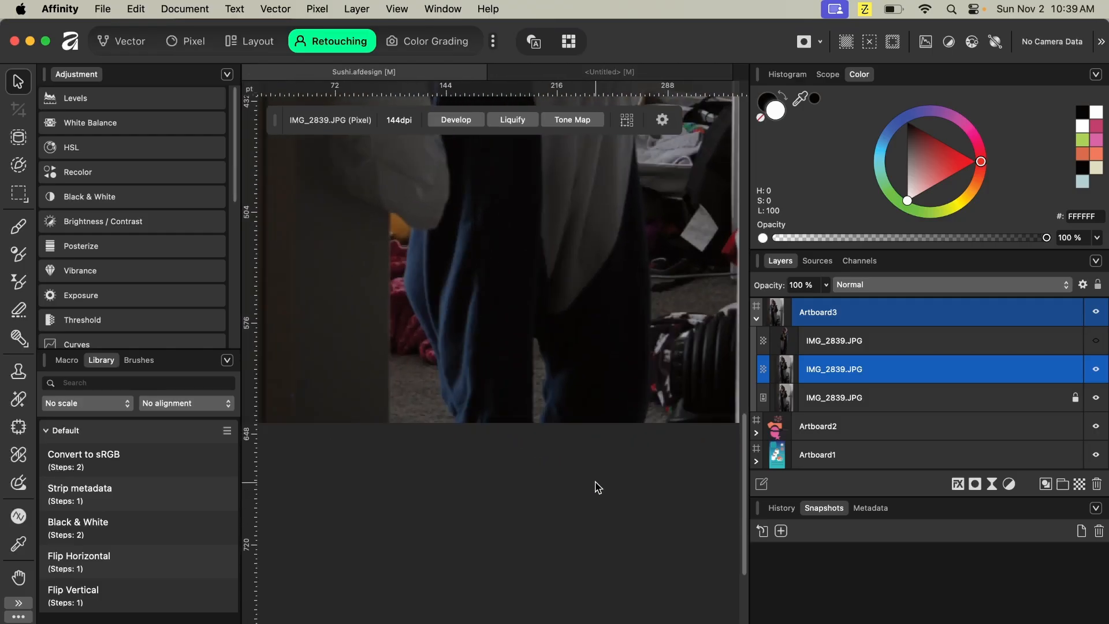
pyautogui.scroll(5, 597, 487)
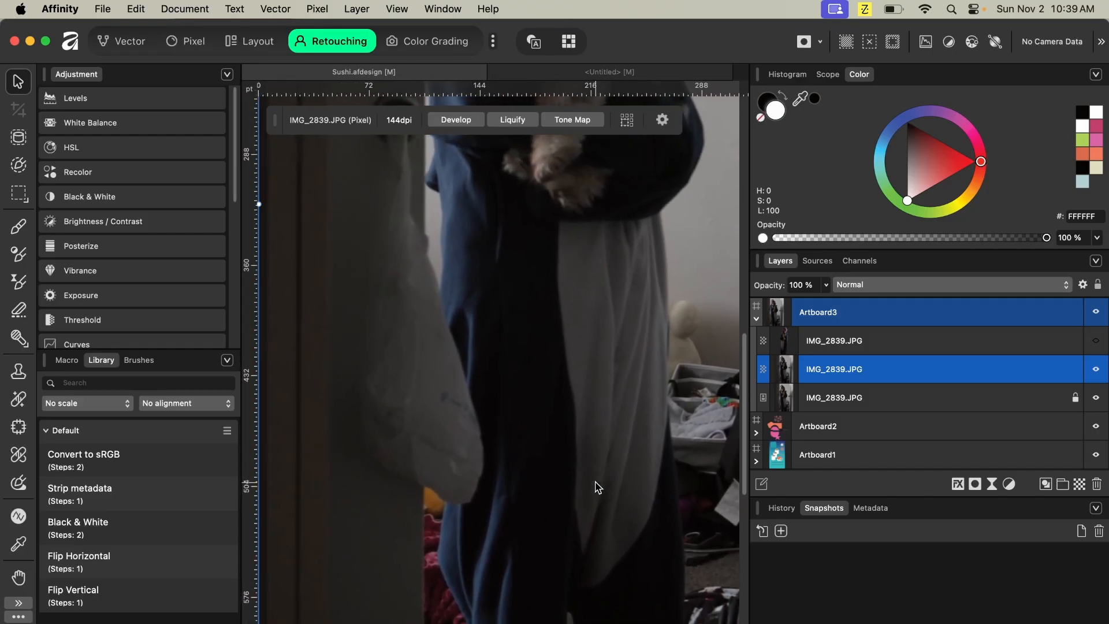
pyautogui.click(494, 42)
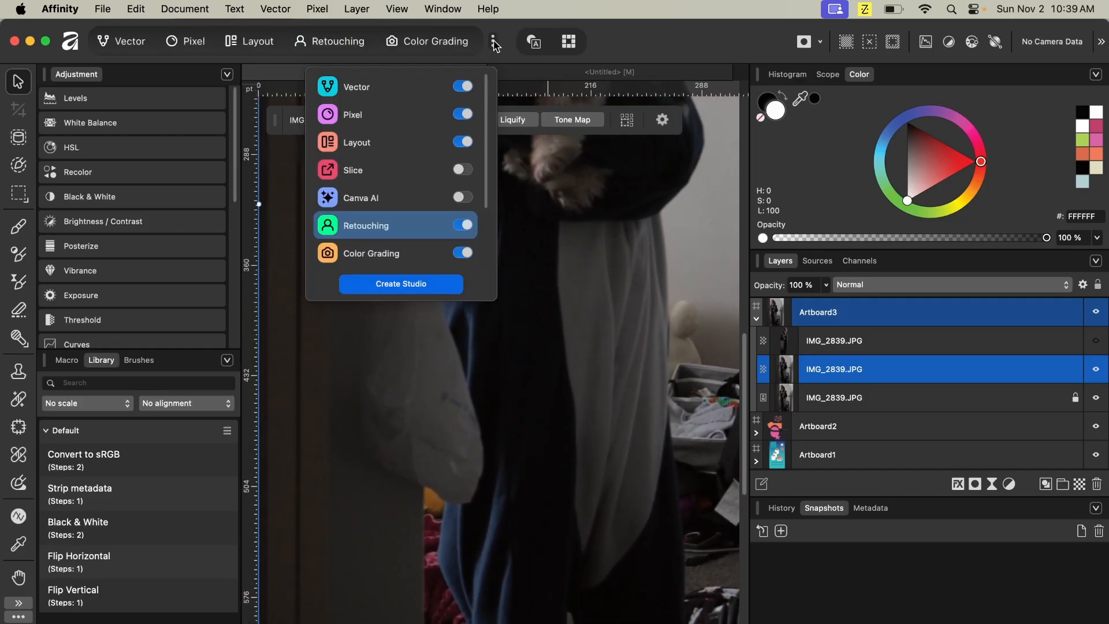
pyautogui.scroll(-3, 420, 192)
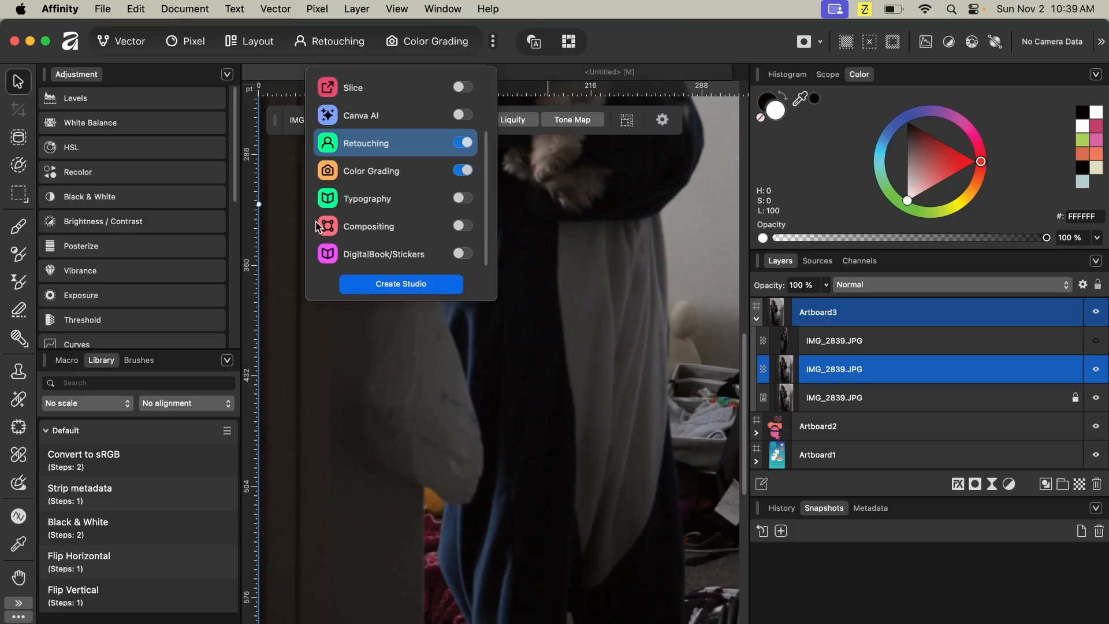
# - Show only the top cutout IMG_2839.JPG layer, select it, and move the cutout figure into the middle of Artboard3
pyautogui.click(1096, 340)
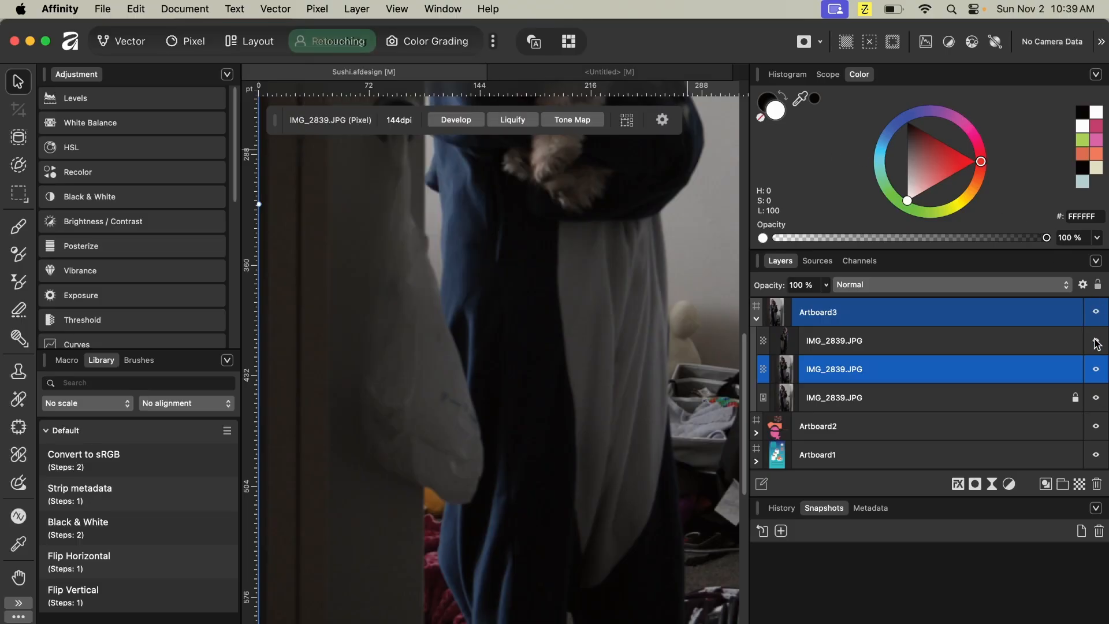
pyautogui.click(1096, 397)
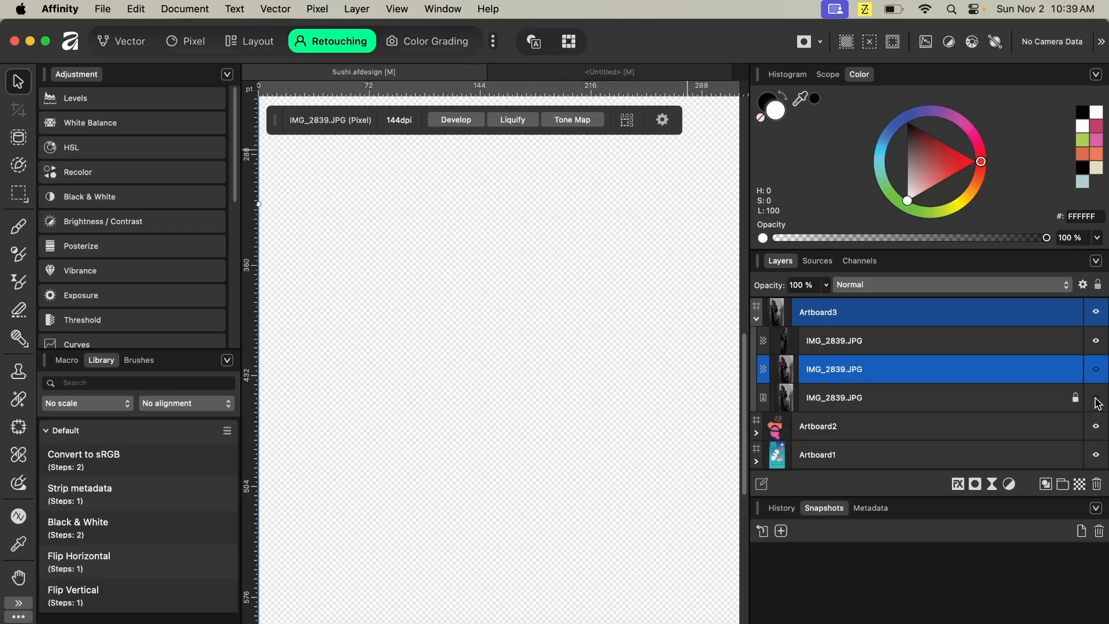
pyautogui.click(903, 344)
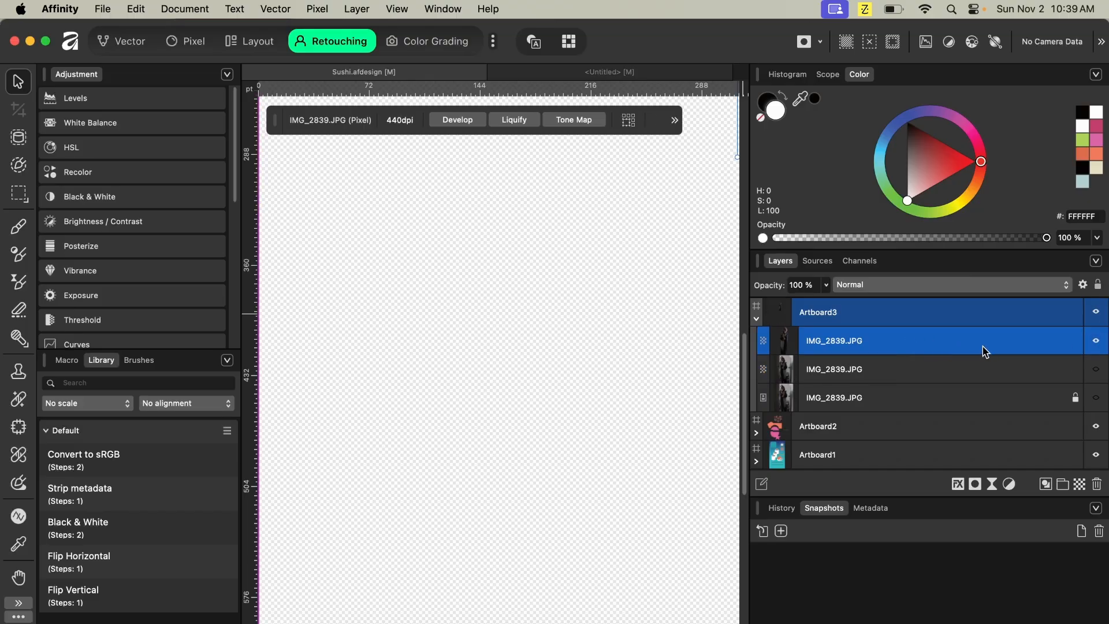
pyautogui.scroll(-3, 598, 323)
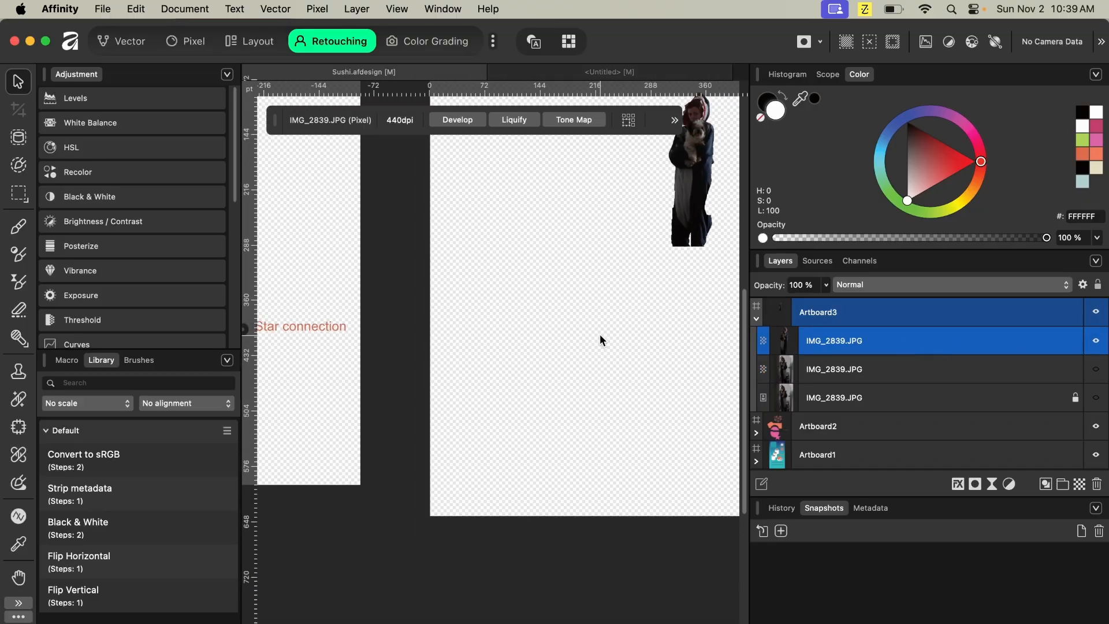
pyautogui.moveTo(689, 211); pyautogui.dragTo(495, 314)
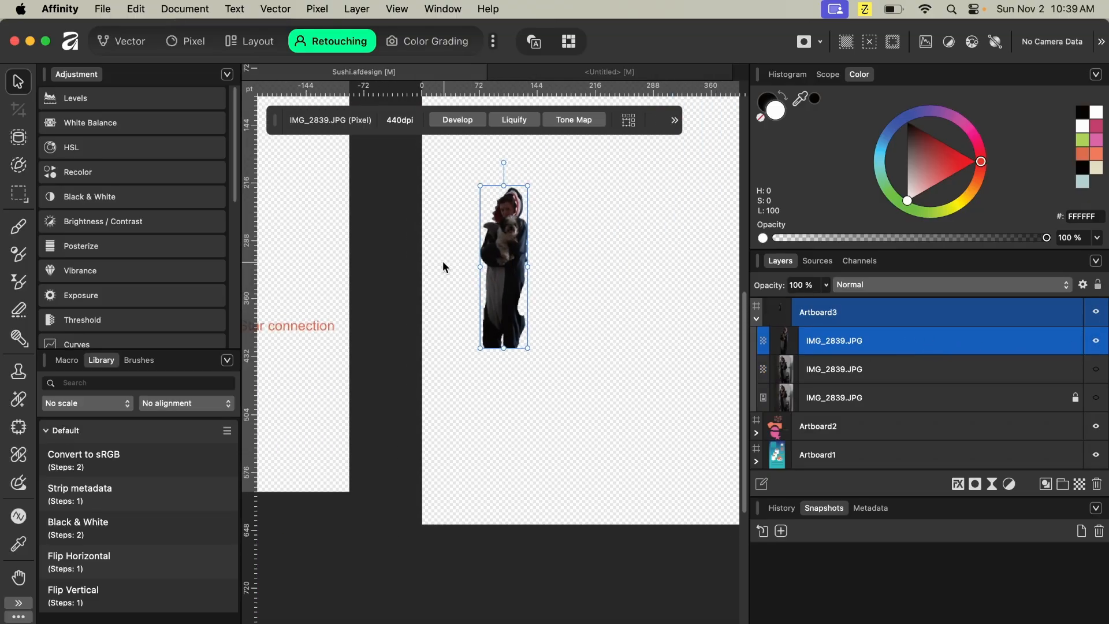
pyautogui.scroll(3, 443, 261)
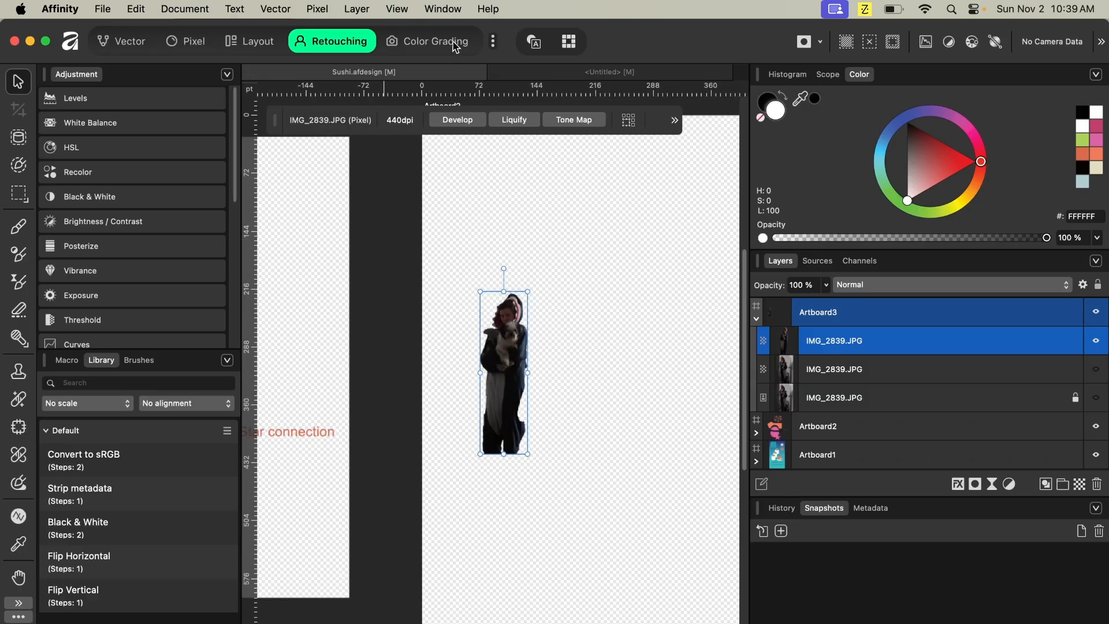
# - Switch to the Color Grading studio, then enable the Compositing studio and open it
pyautogui.click(493, 42)
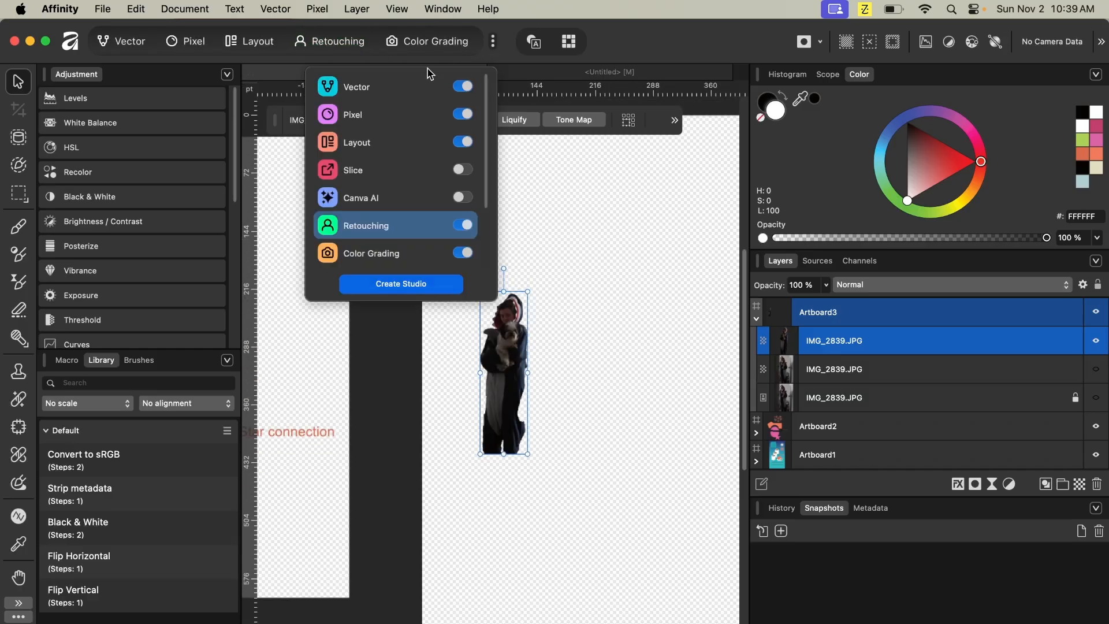
pyautogui.click(381, 254)
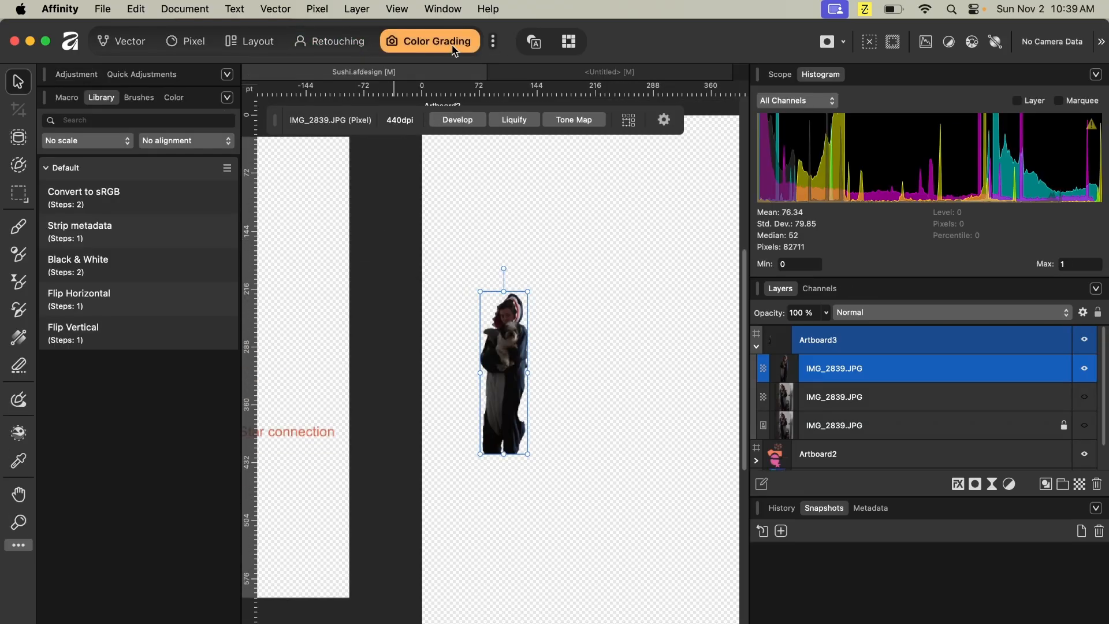
pyautogui.click(493, 41)
pyautogui.scroll(-3, 445, 225)
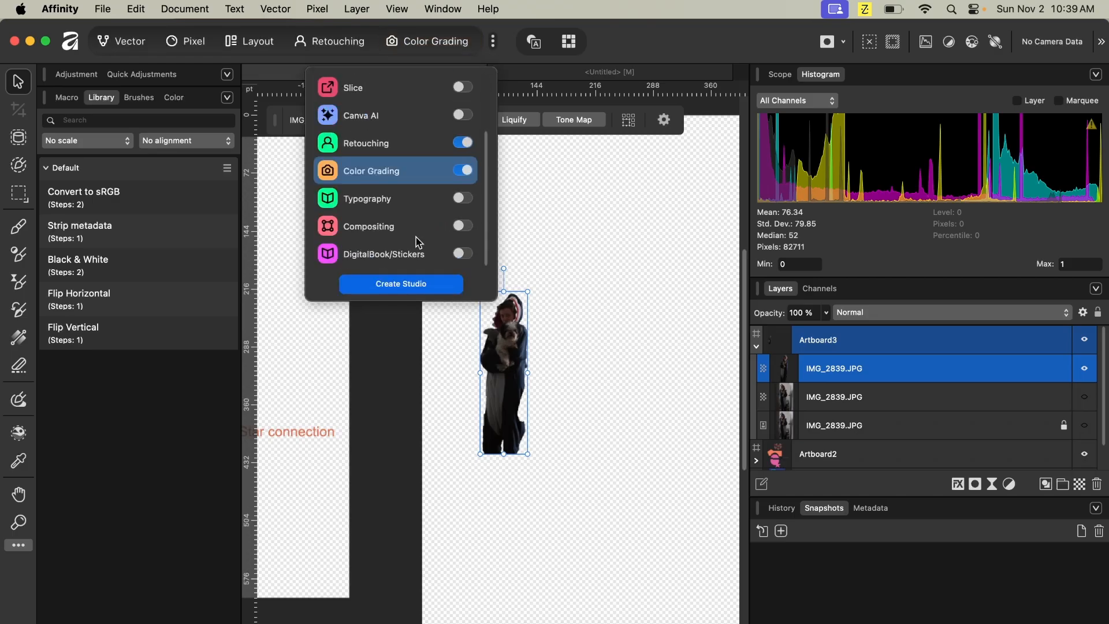
pyautogui.click(462, 226)
pyautogui.click(365, 169)
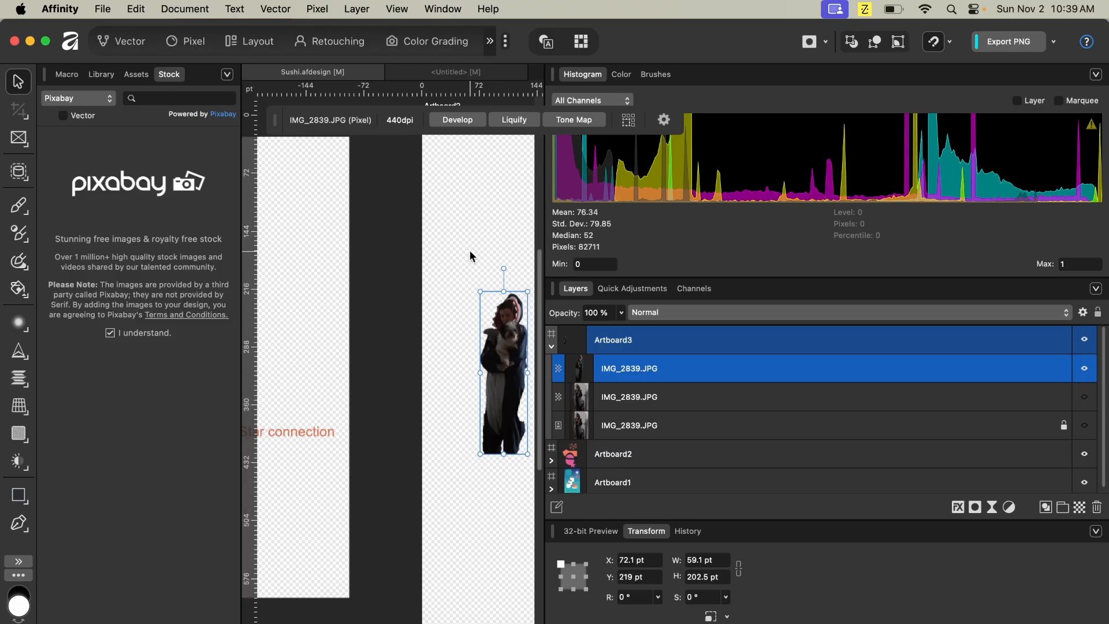
# - Search the Pixabay stock panel for vector shark images and browse through the results
pyautogui.hscroll(5, 459, 248)
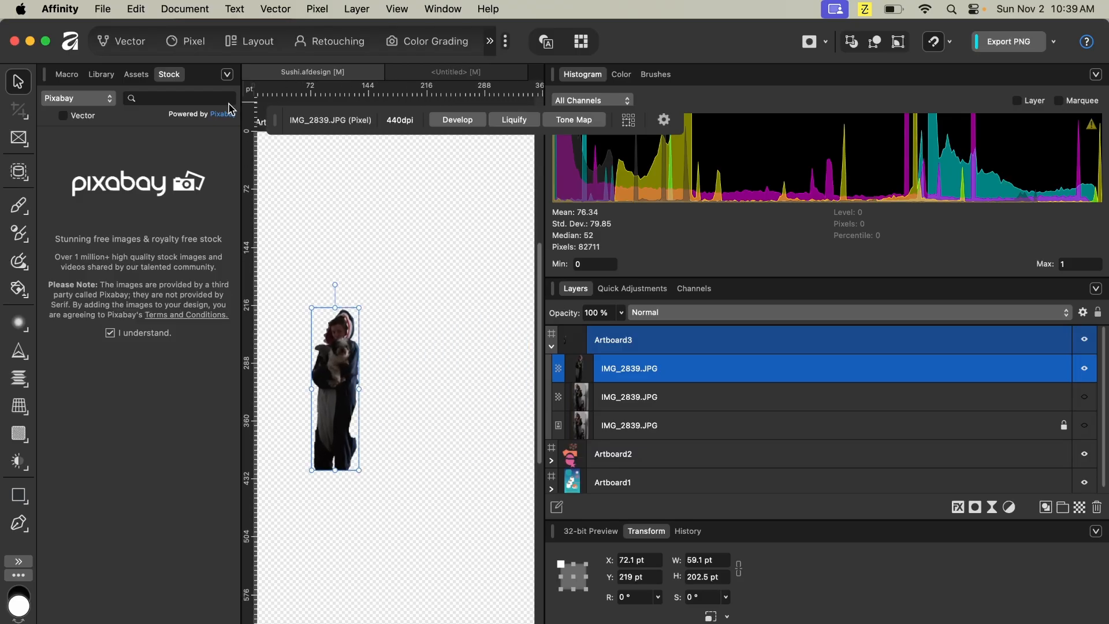
pyautogui.click(112, 77)
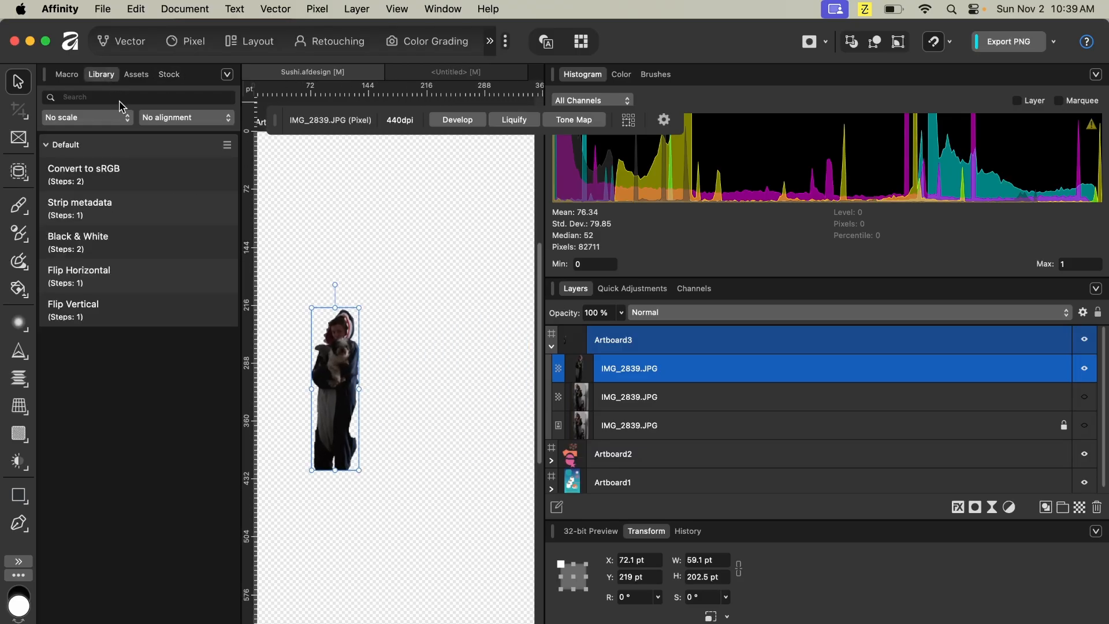
pyautogui.click(175, 75)
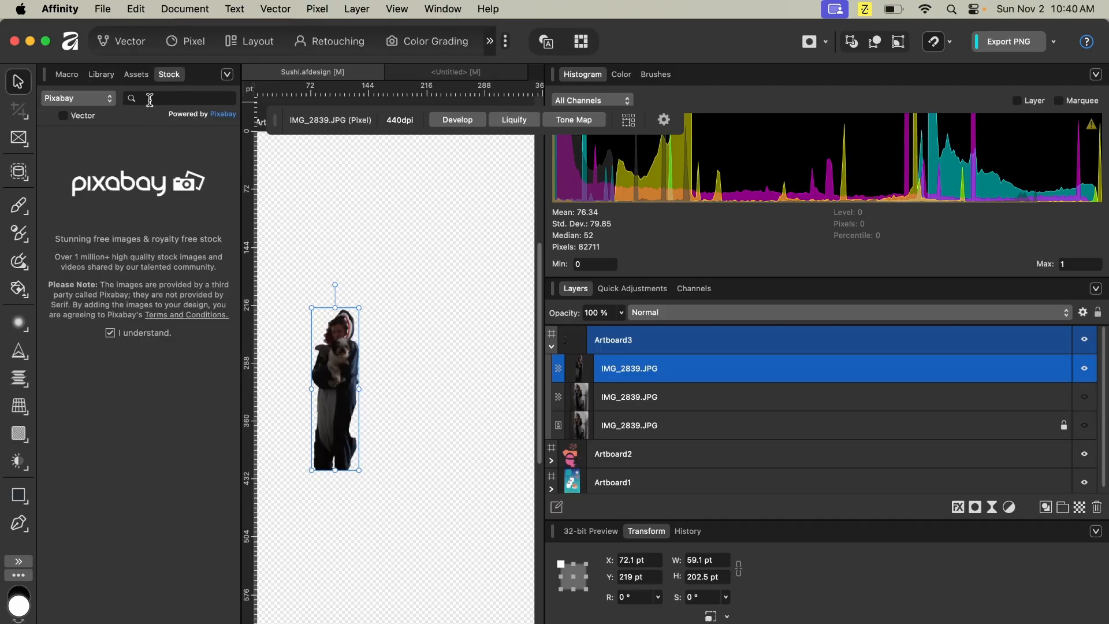
pyautogui.write('sharks')
pyautogui.click(63, 116)
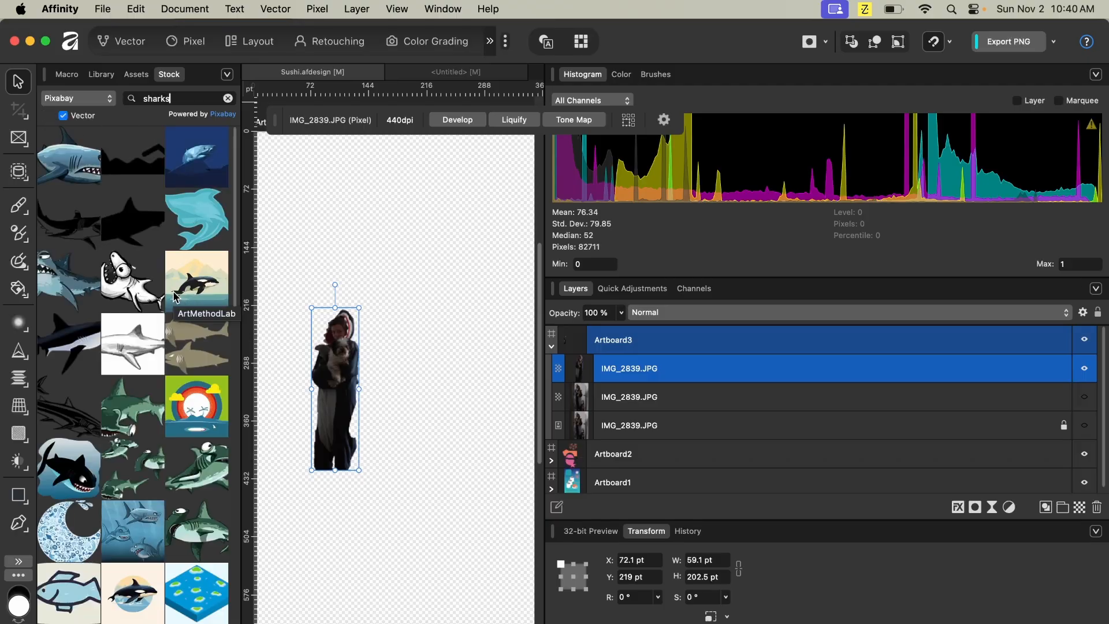
pyautogui.scroll(-15, 173, 296)
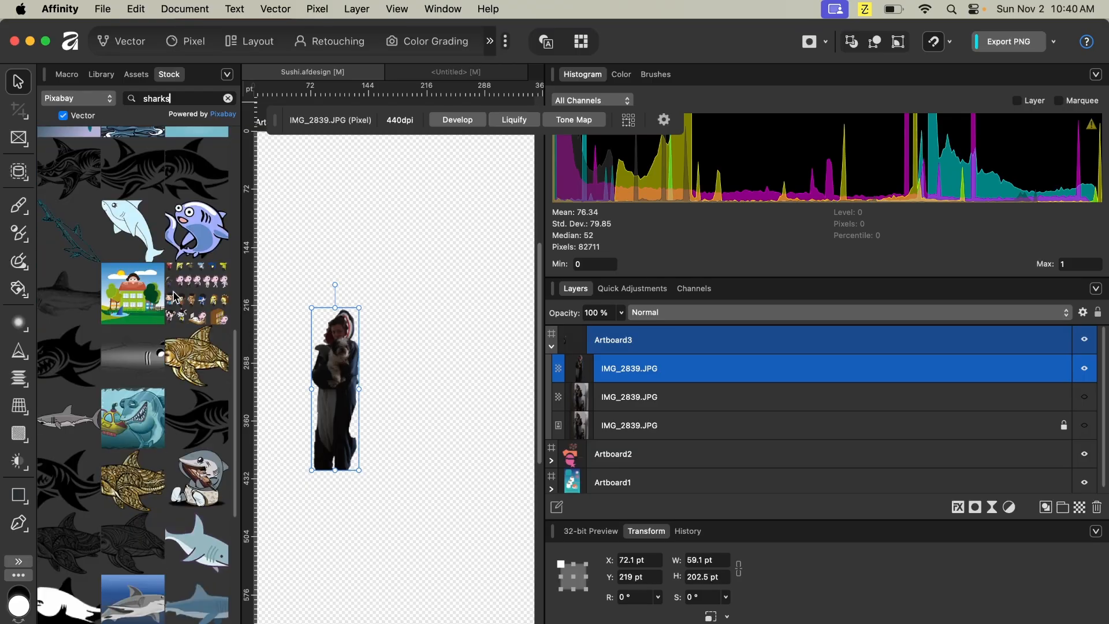
pyautogui.scroll(-15, 174, 296)
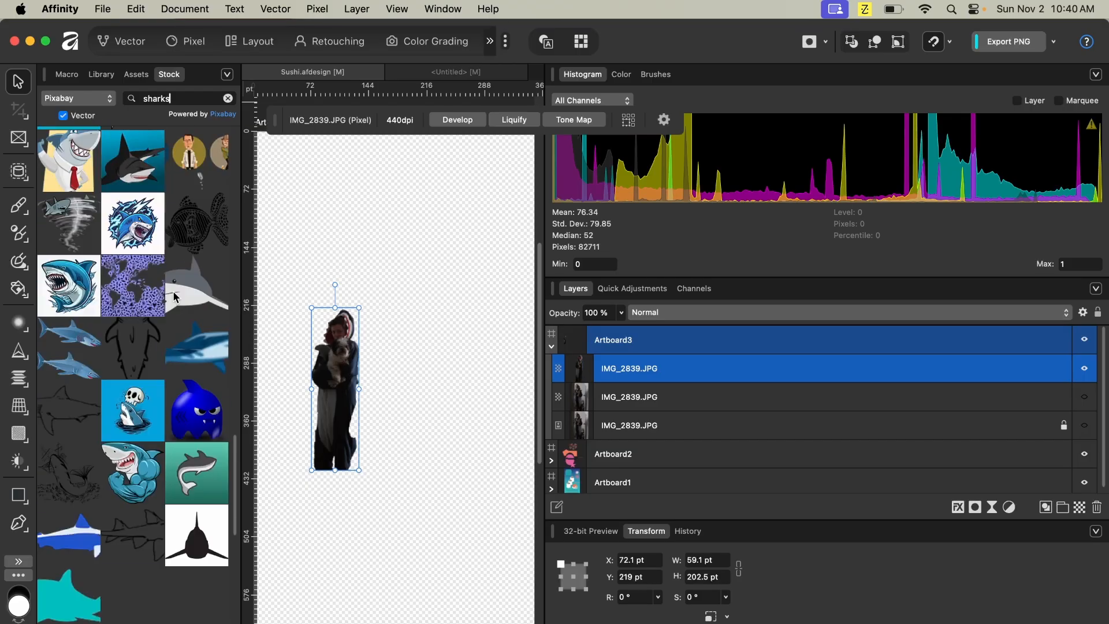
pyautogui.scroll(20, 173, 296)
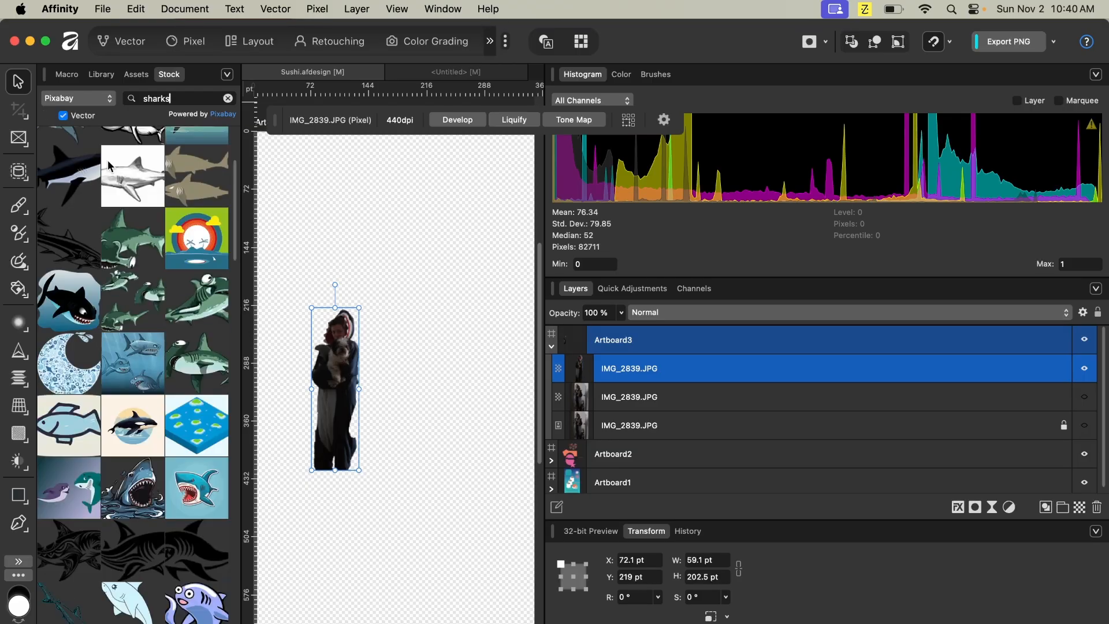
# - Switch the stock search to photos and place a shark photo onto Artboard3
pyautogui.click(63, 115)
pyautogui.moveTo(198, 167); pyautogui.dragTo(456, 300)
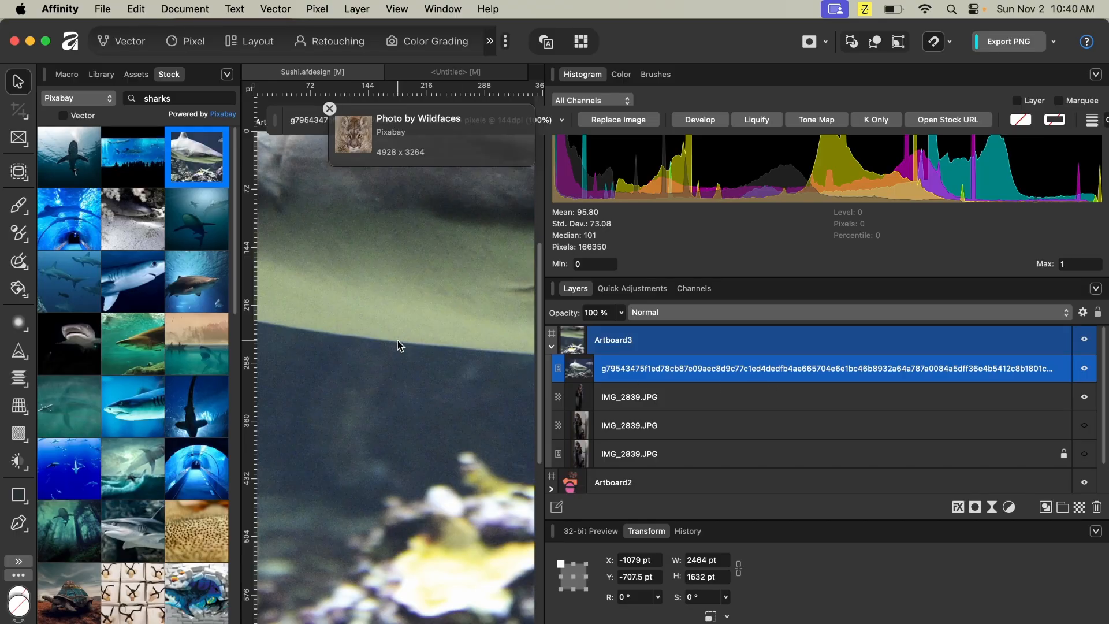
pyautogui.scroll(-6, 397, 345)
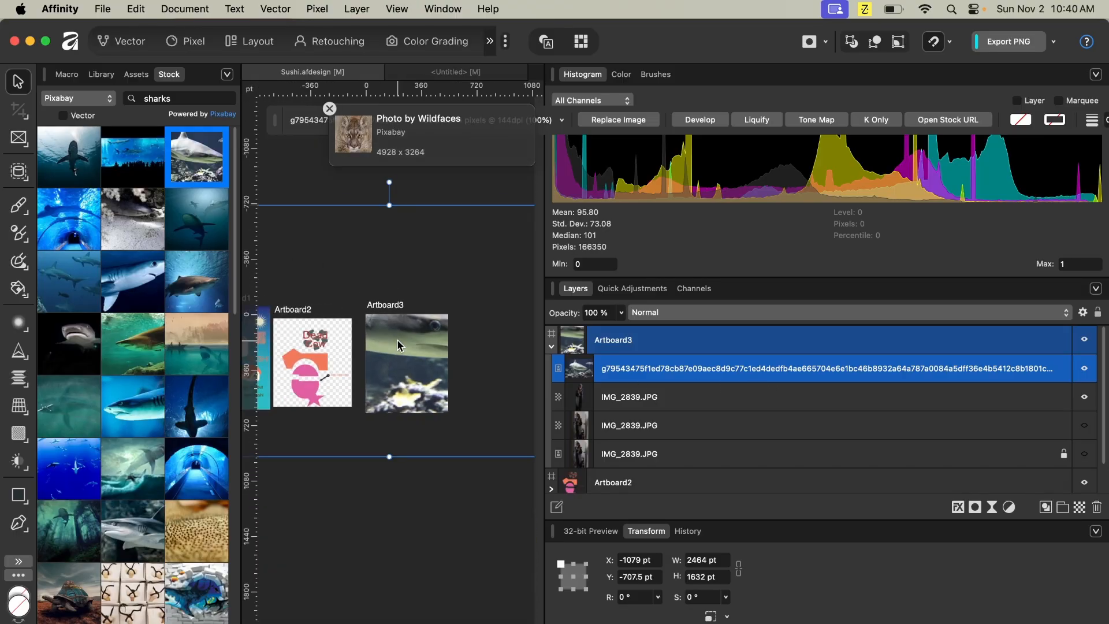
pyautogui.scroll(-4, 398, 328)
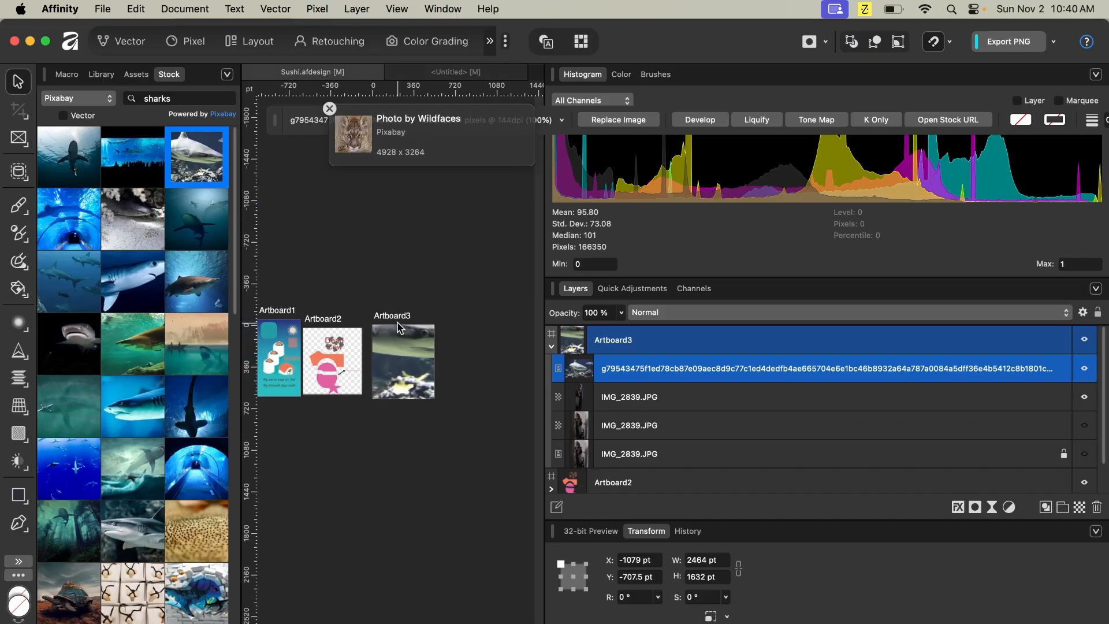
# - Scale the shark photo to about 483.5 by 320.2 pt and position it at the artboard's top
pyautogui.moveTo(316, 297); pyautogui.dragTo(378, 339)
pyautogui.moveTo(463, 395); pyautogui.dragTo(413, 378)
pyautogui.scroll(5, 443, 378)
pyautogui.hscroll(-5, 449, 377)
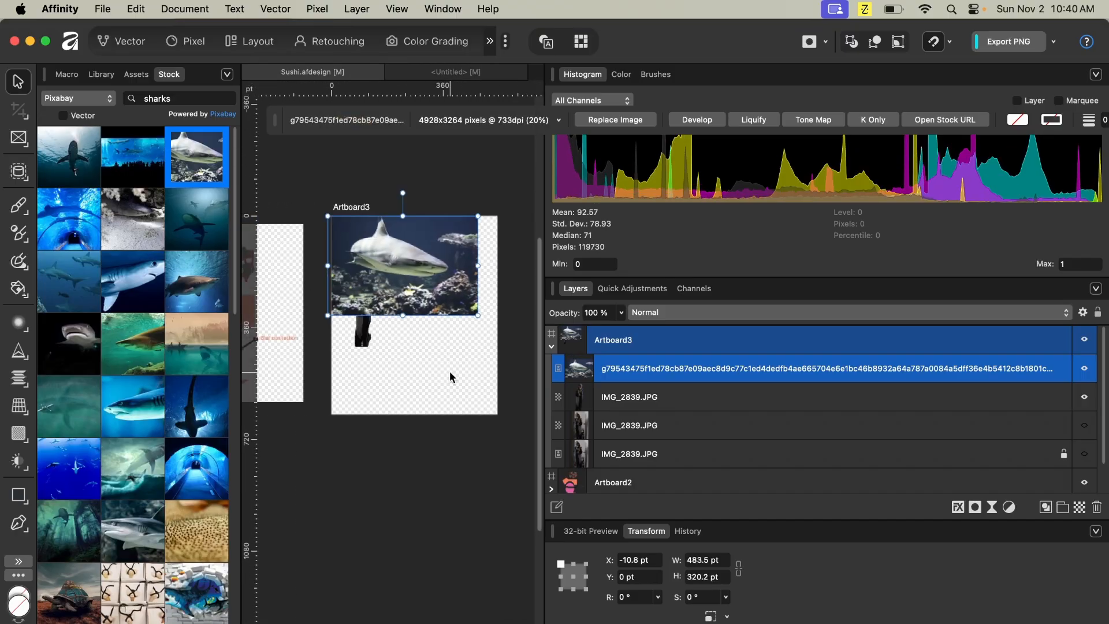
pyautogui.moveTo(405, 276); pyautogui.dragTo(412, 292)
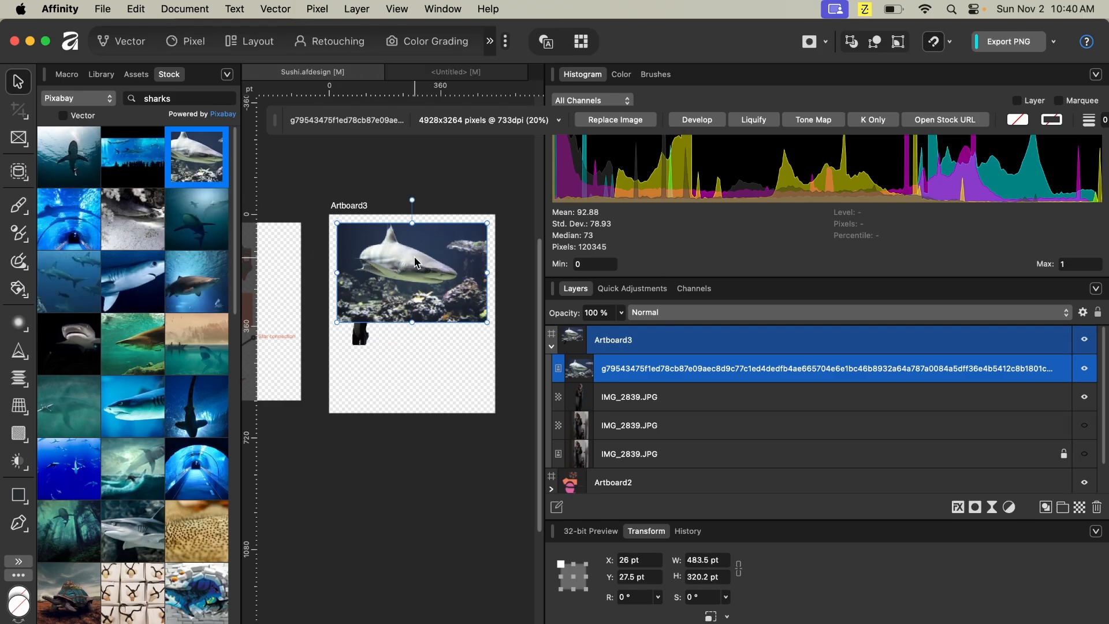
# - Move the cutout figure's layer above the shark photo, enlarge it to about 83.6 by 286.4 pt and place it on the photo's right side
pyautogui.click(639, 397)
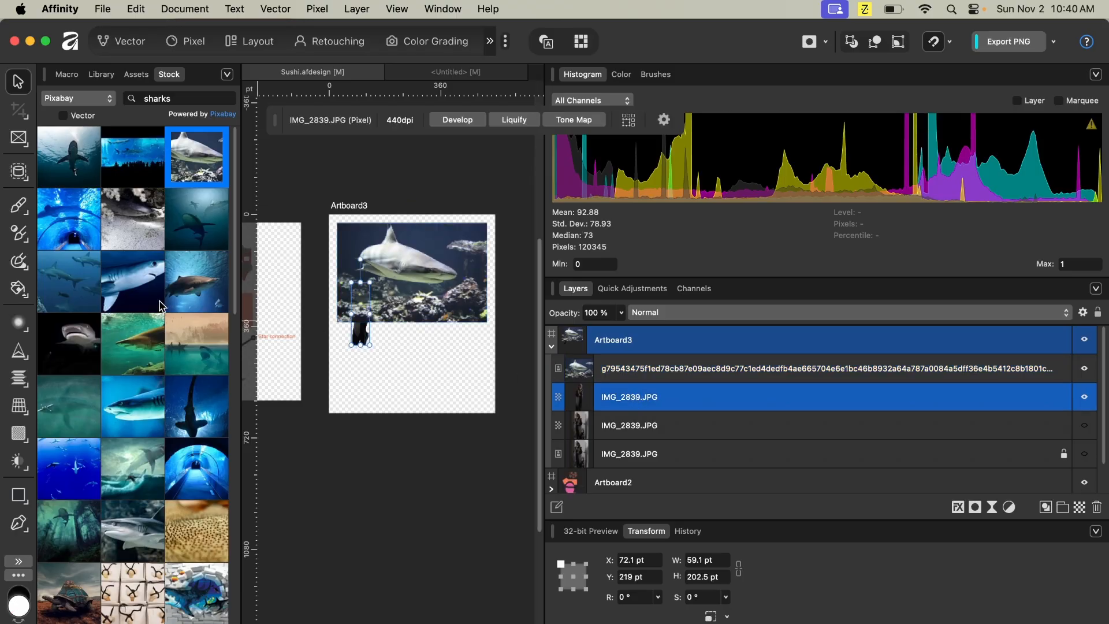
pyautogui.moveTo(358, 336); pyautogui.dragTo(361, 351)
pyautogui.moveTo(662, 403); pyautogui.dragTo(659, 363)
pyautogui.moveTo(354, 329); pyautogui.dragTo(468, 261)
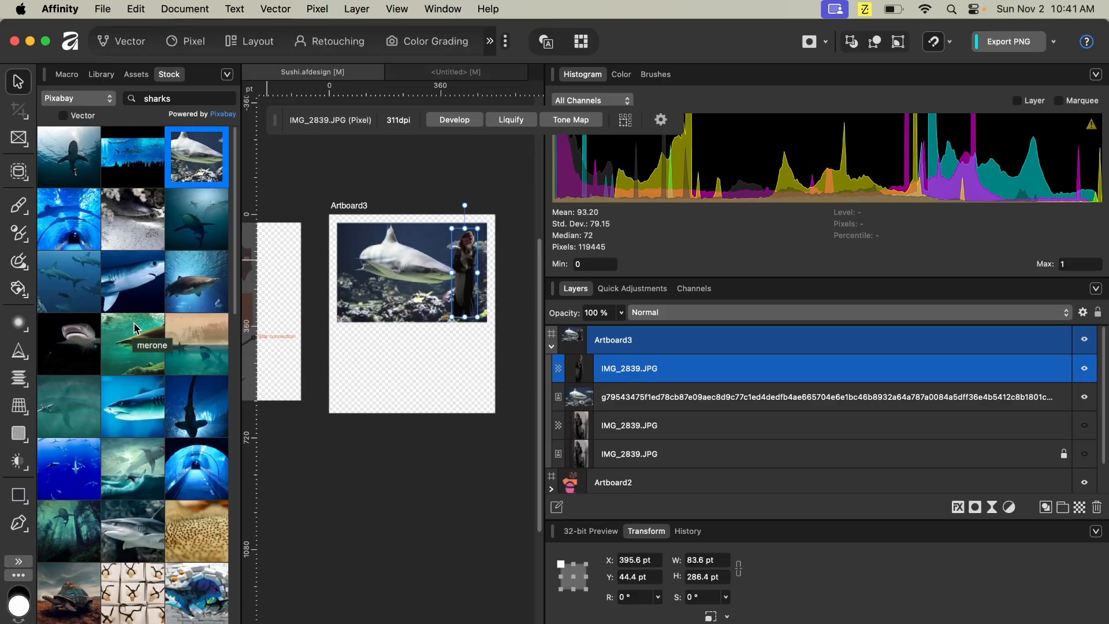
# - Switch to Finder and open the DesignOfSteele folder's ArtPrint subfolder on the Desktop
pyautogui.hotkey('ctrl', 'Up')
pyautogui.moveTo(491, 73)
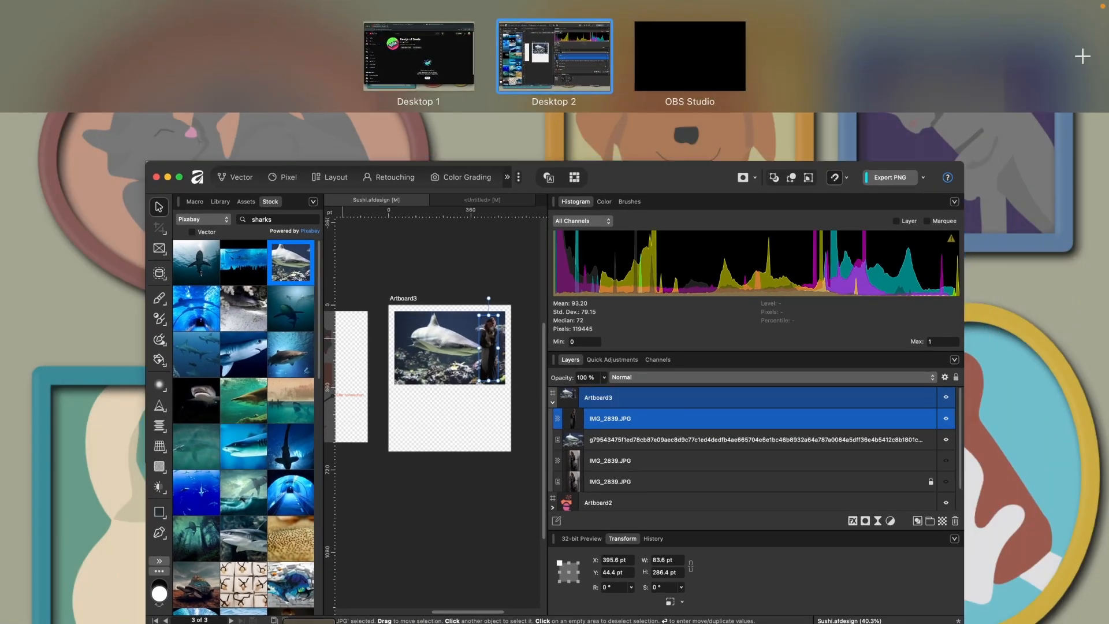
pyautogui.click(309, 623)
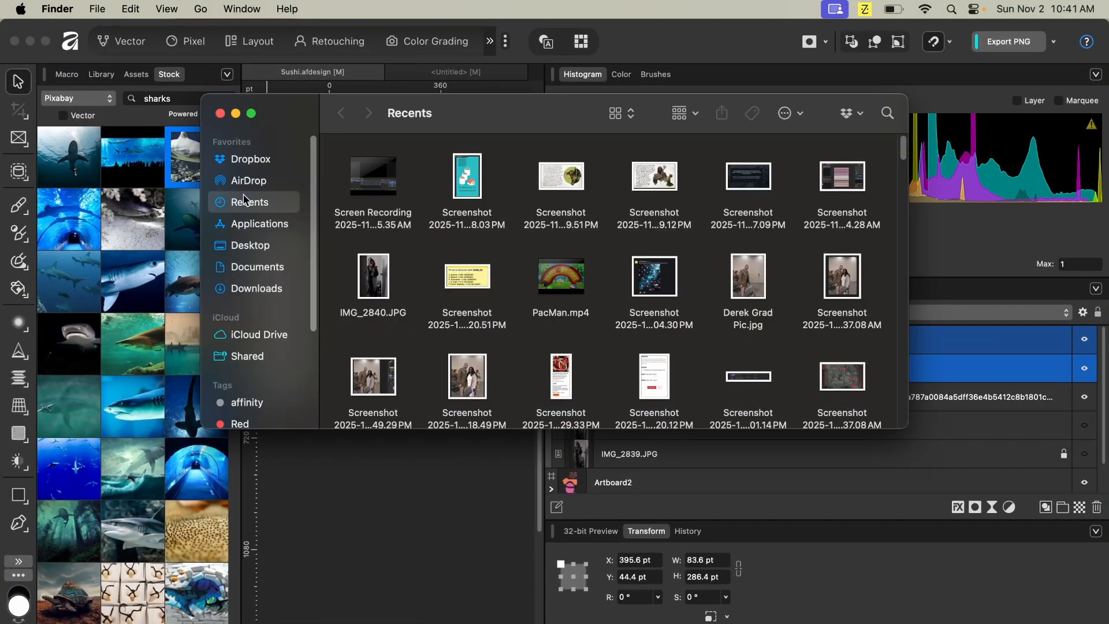
pyautogui.click(261, 248)
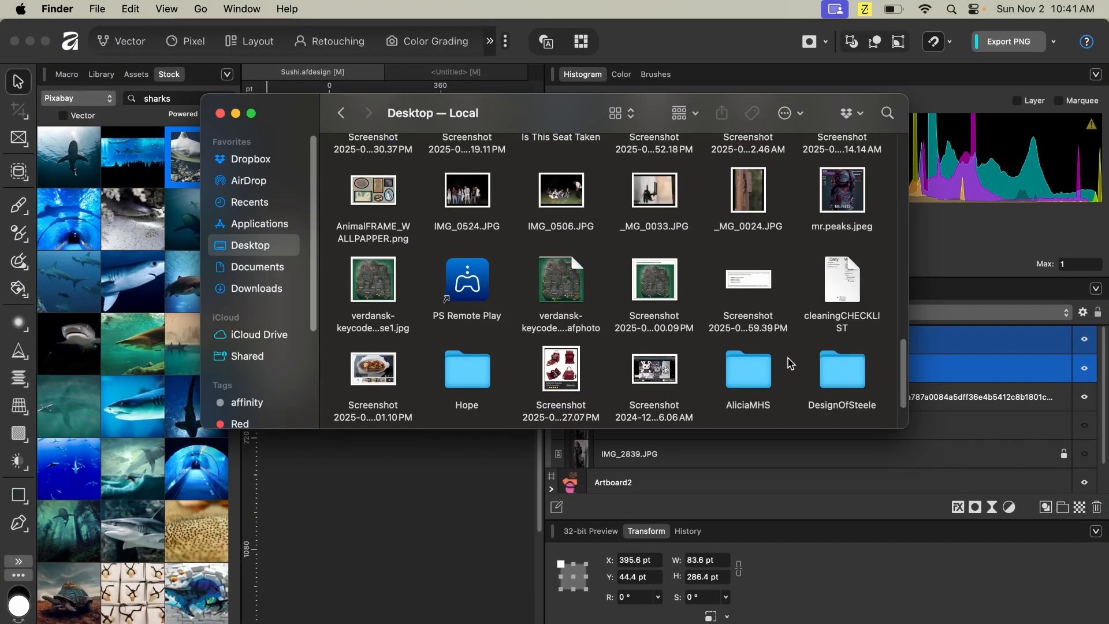
pyautogui.doubleClick(860, 386)
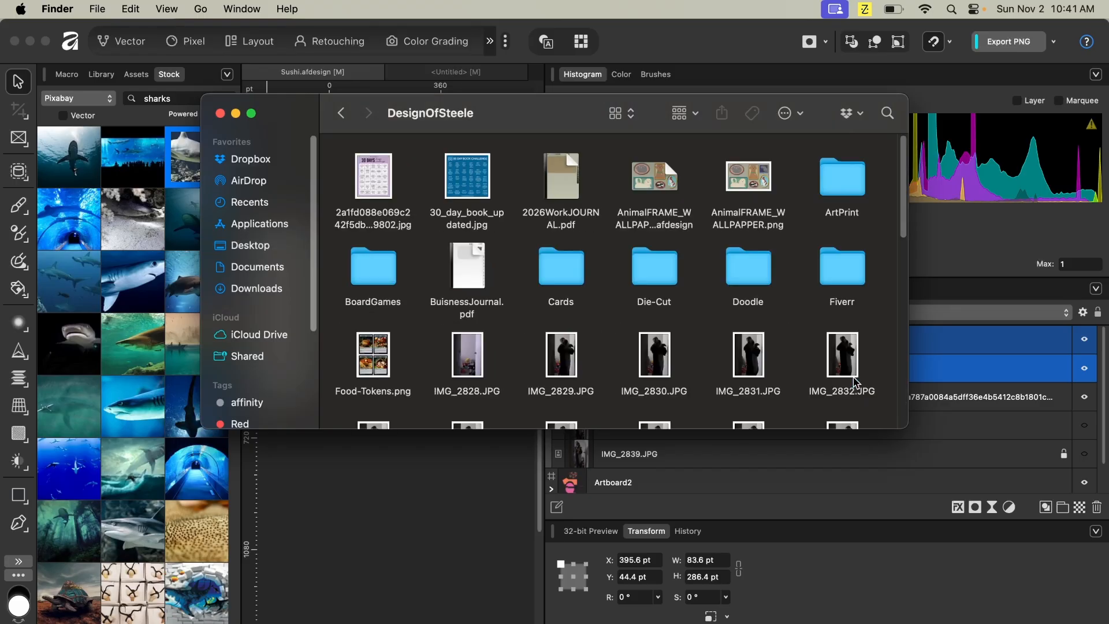
pyautogui.doubleClick(840, 176)
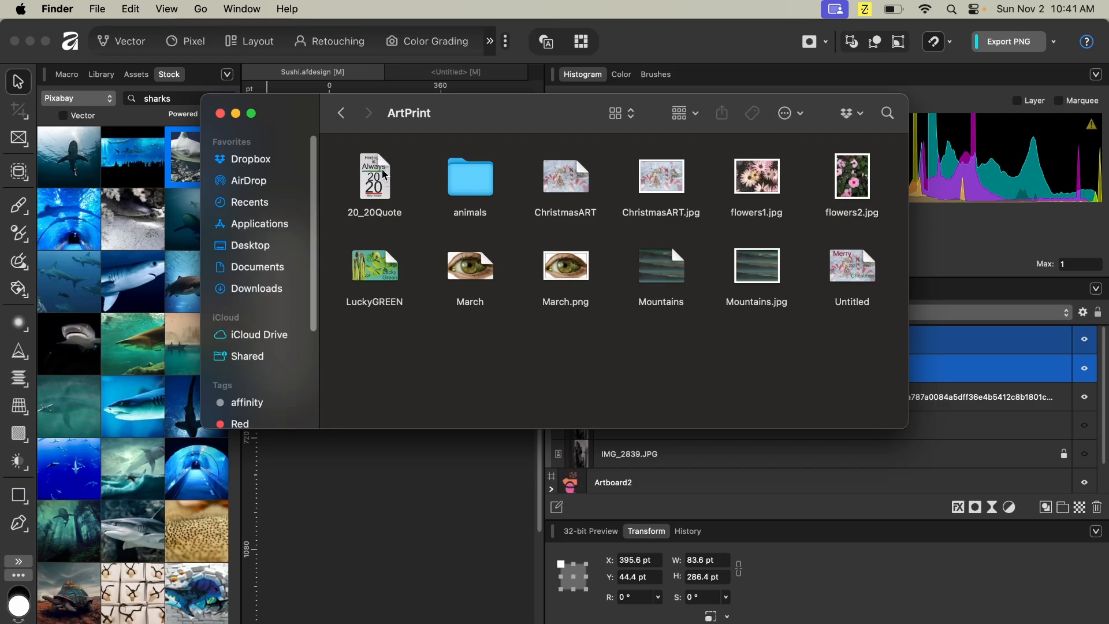
# - Preview ChristmasART.jpg, then go back to the DesignOfSteele folder
pyautogui.click(659, 177)
pyautogui.press('space')
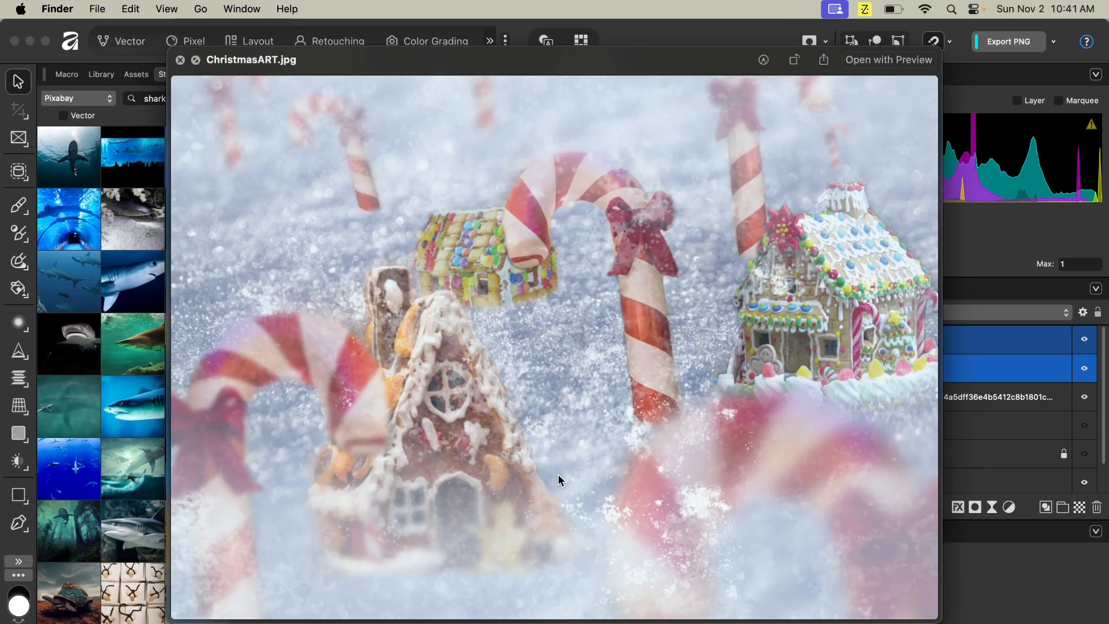
pyautogui.press('space')
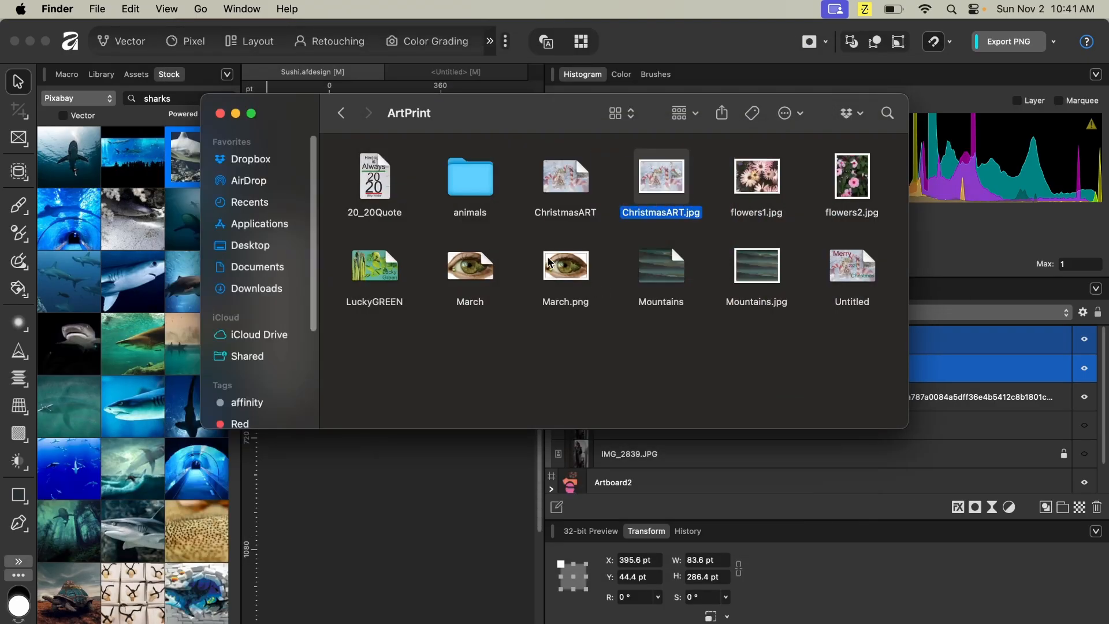
pyautogui.click(335, 114)
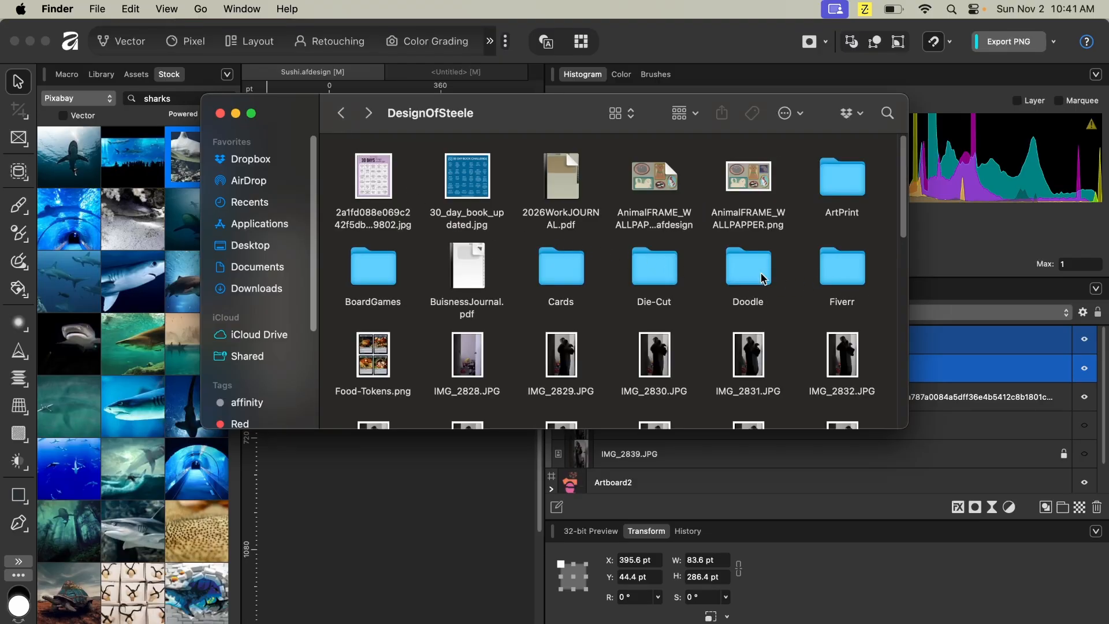
# - Open the Cards folder, return to the DesignOfSteele folder and scroll through its contents
pyautogui.doubleClick(576, 267)
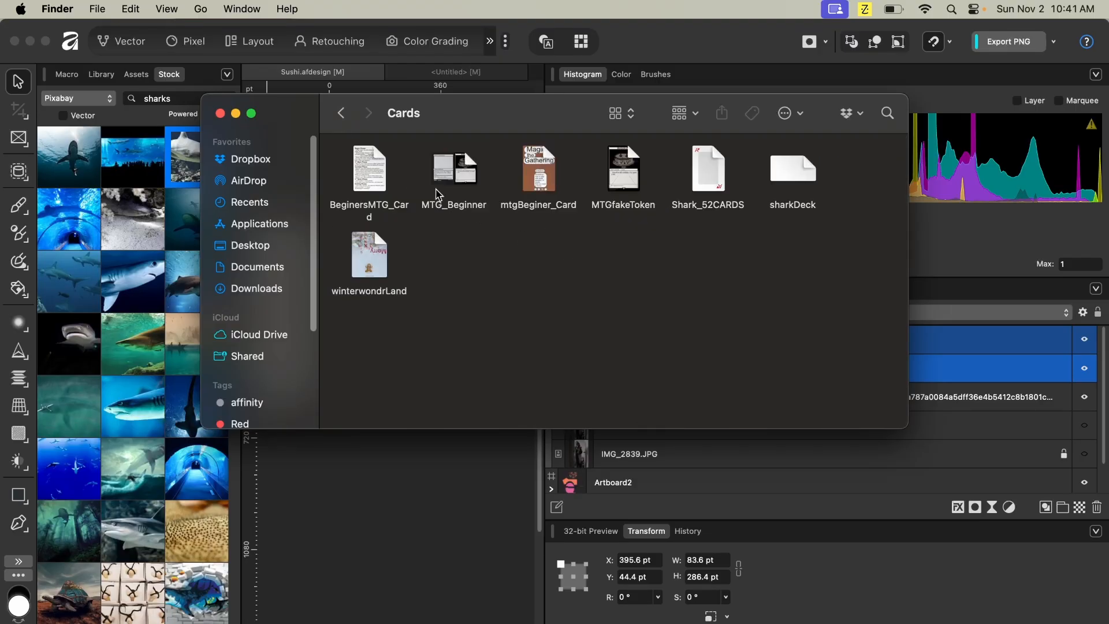
pyautogui.click(341, 113)
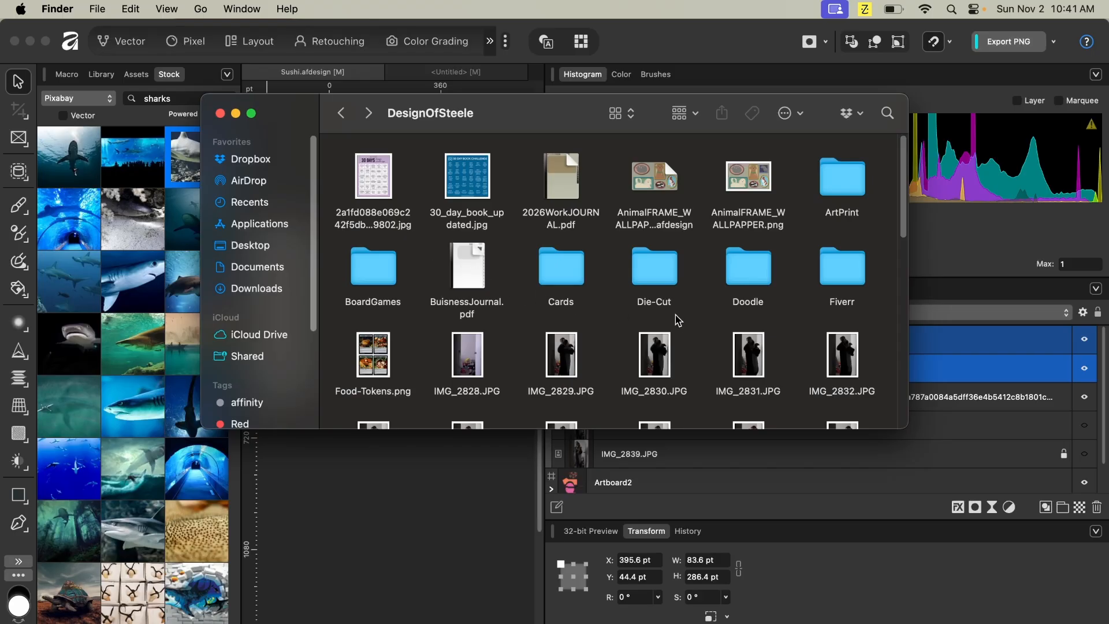
pyautogui.scroll(-10, 677, 321)
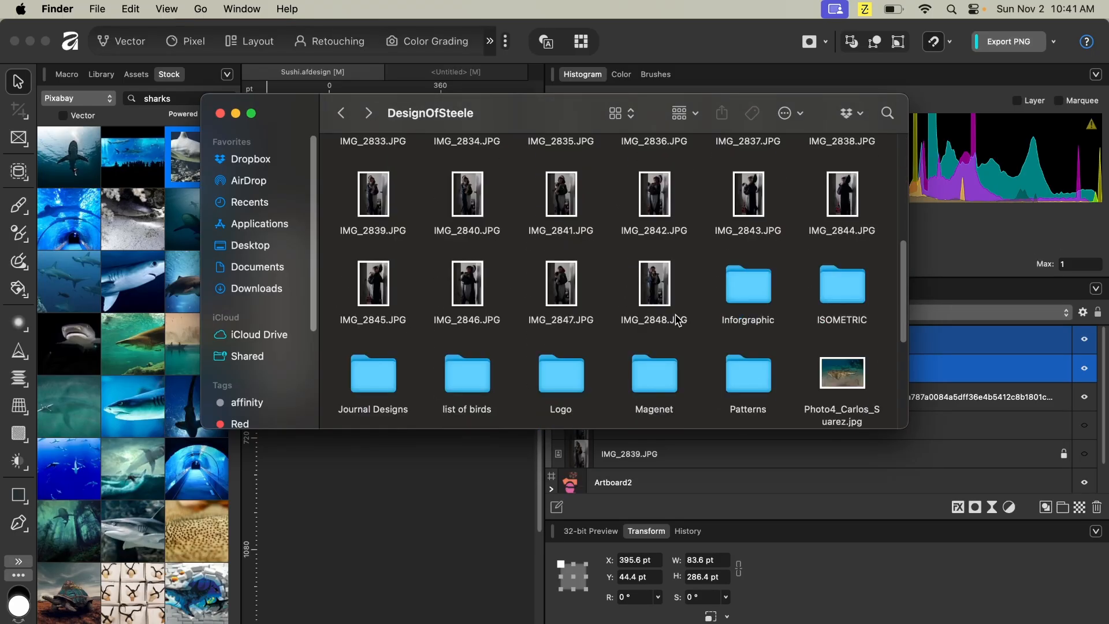
pyautogui.scroll(-2, 677, 321)
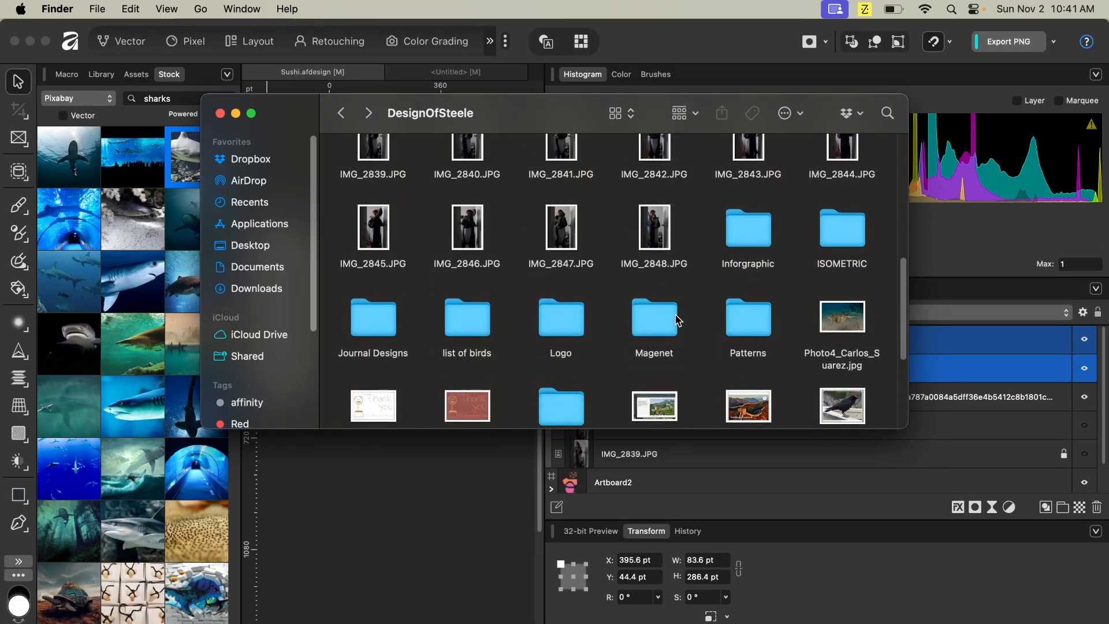
pyautogui.scroll(-3, 678, 321)
pyautogui.scroll(-3, 677, 321)
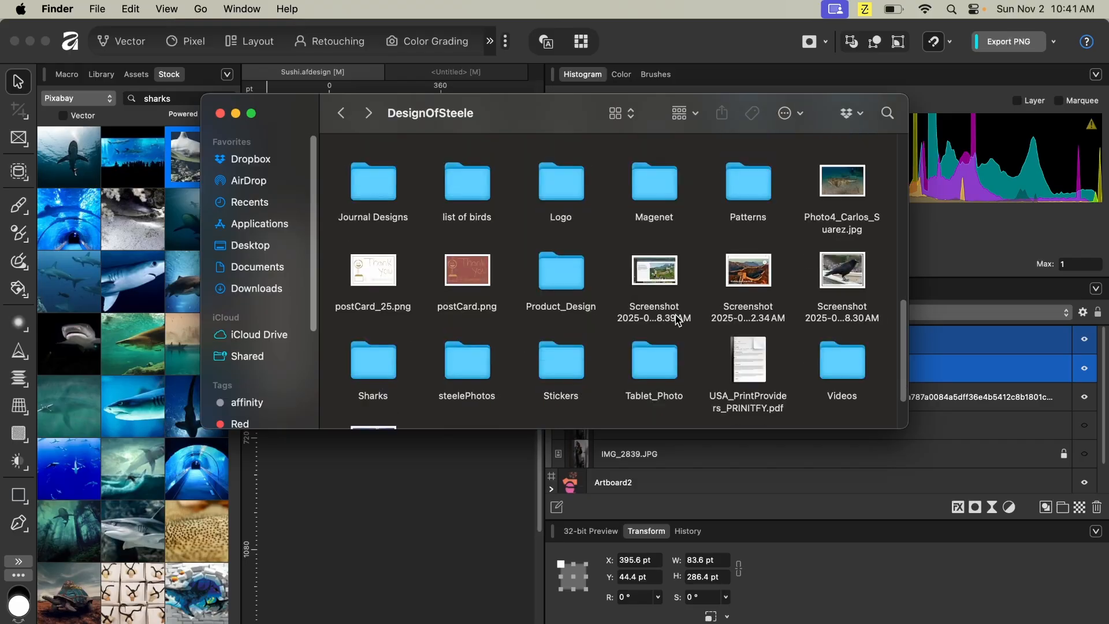
pyautogui.scroll(-2, 677, 321)
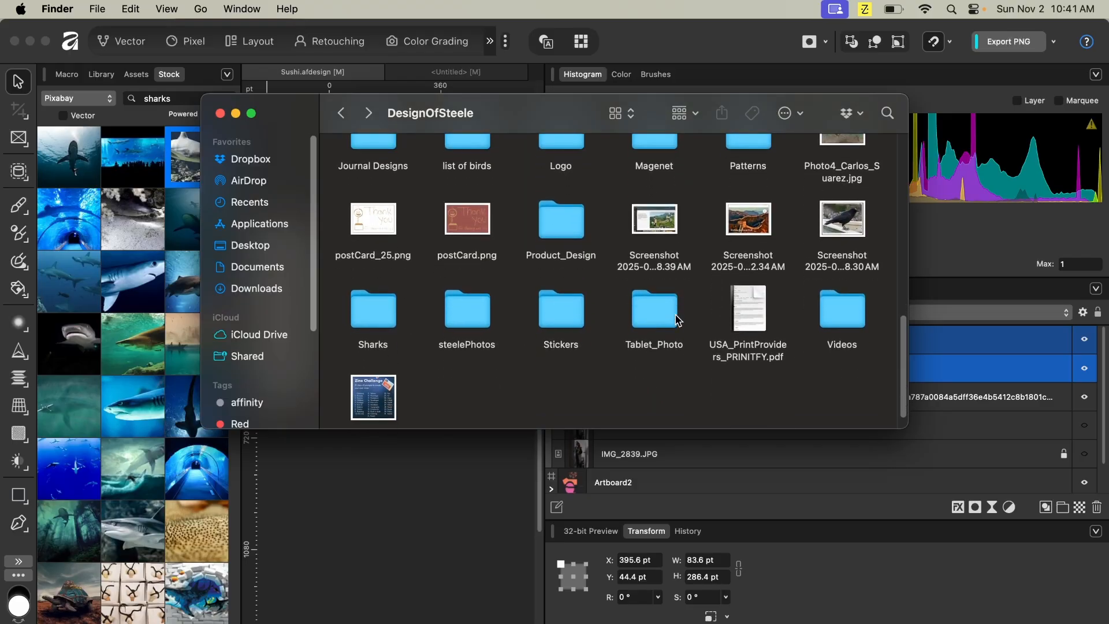
# - Open the steelePhotos folder and preview Landscape_Painting.psd, then close the preview
pyautogui.doubleClick(477, 319)
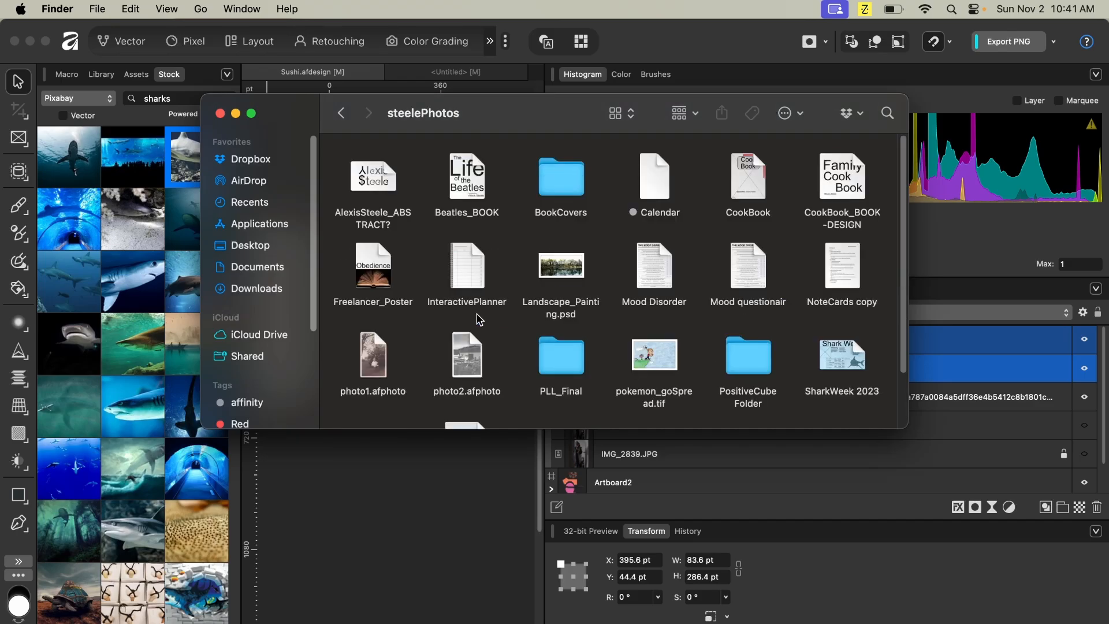
pyautogui.scroll(-3, 698, 326)
pyautogui.scroll(3, 698, 327)
pyautogui.click(553, 277)
pyautogui.press('space')
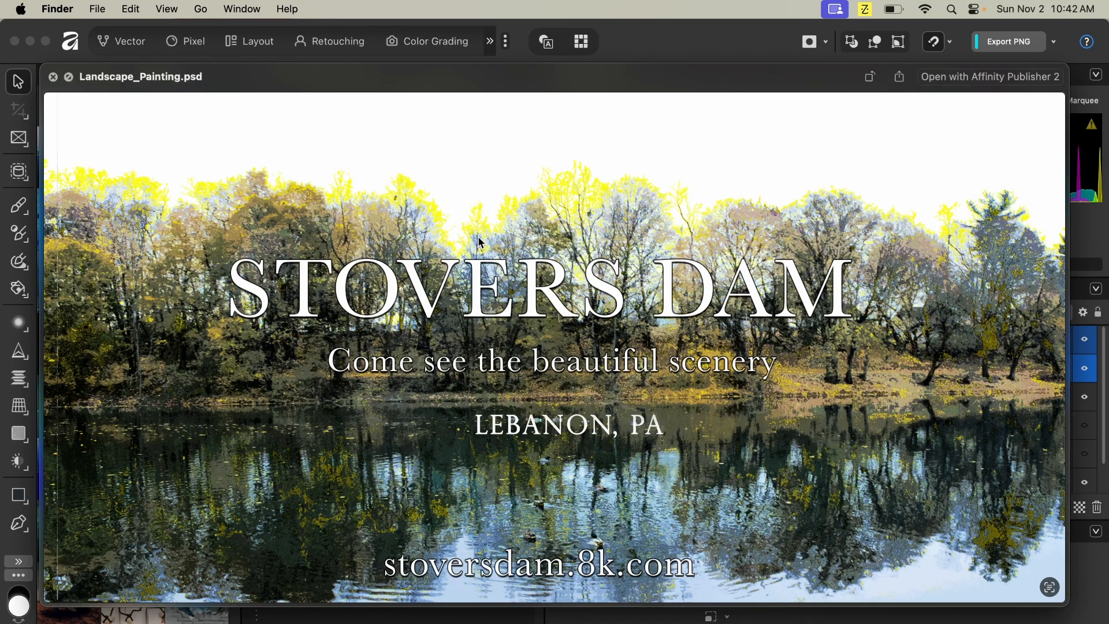
pyautogui.hotkey('ctrl', 'Up')
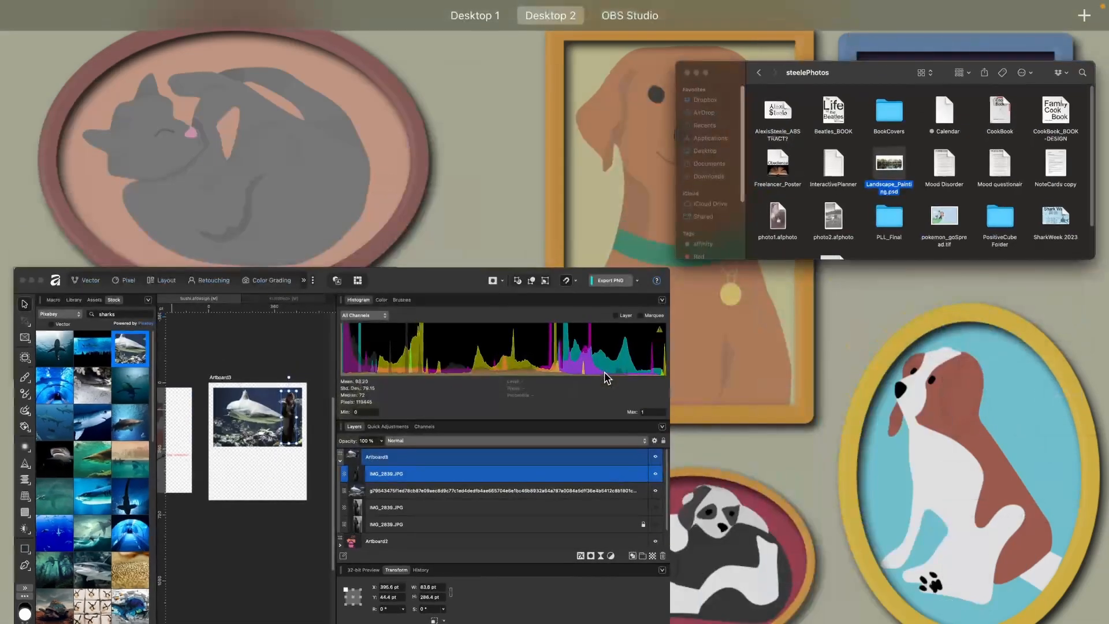
pyautogui.moveTo(593, 27)
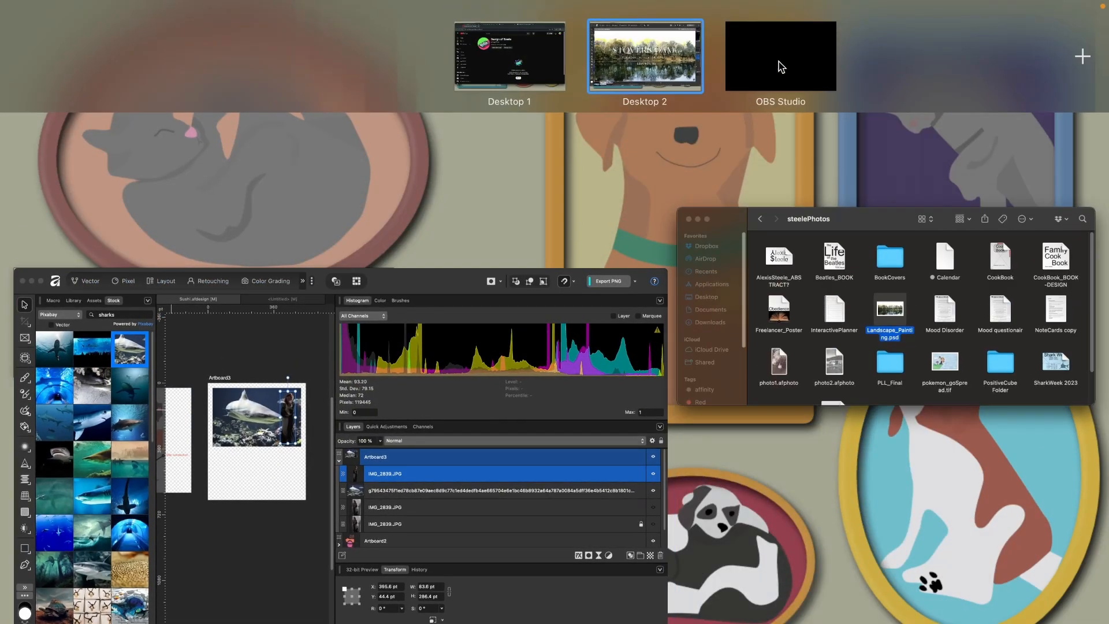
pyautogui.click(646, 70)
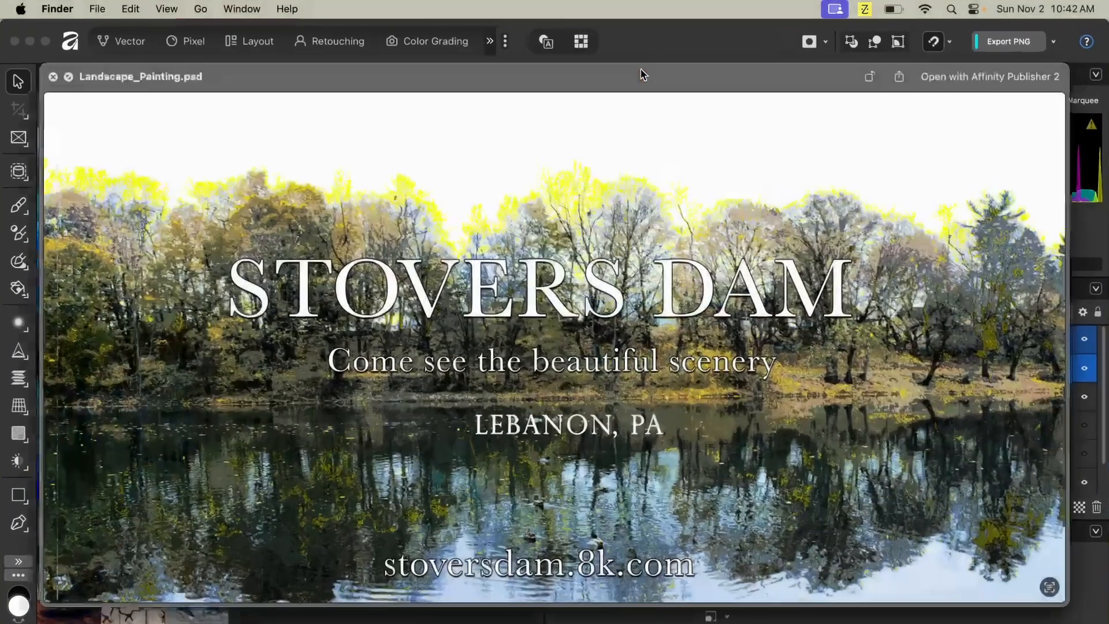
pyautogui.click(51, 78)
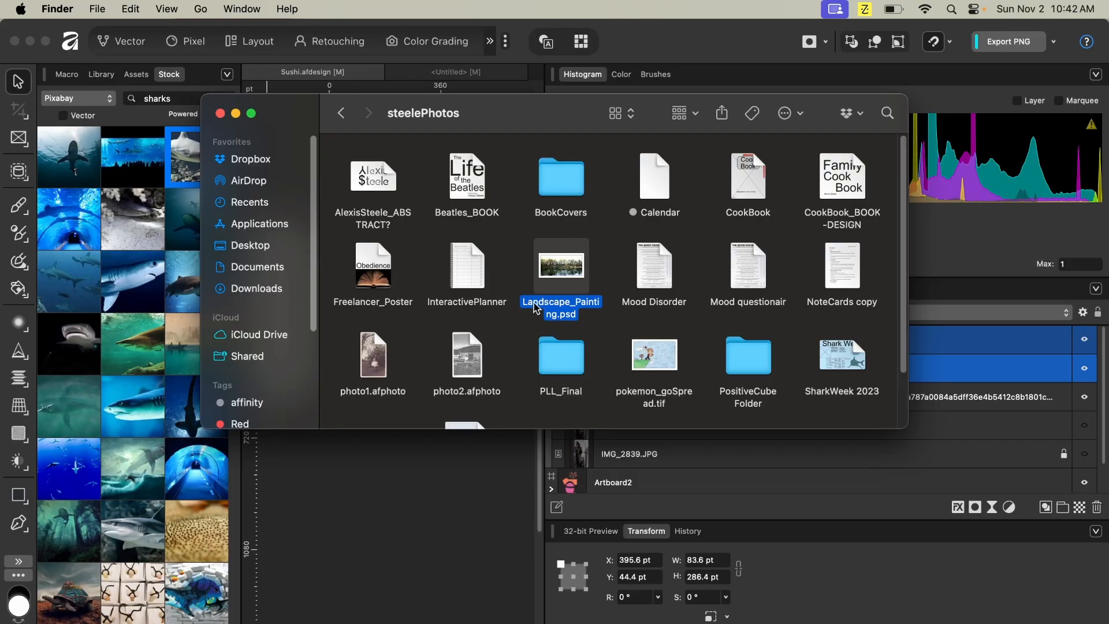
# - Preview the InteractivePlanner file, then go back to the DesignOfSteele folder and browse it
pyautogui.click(457, 273)
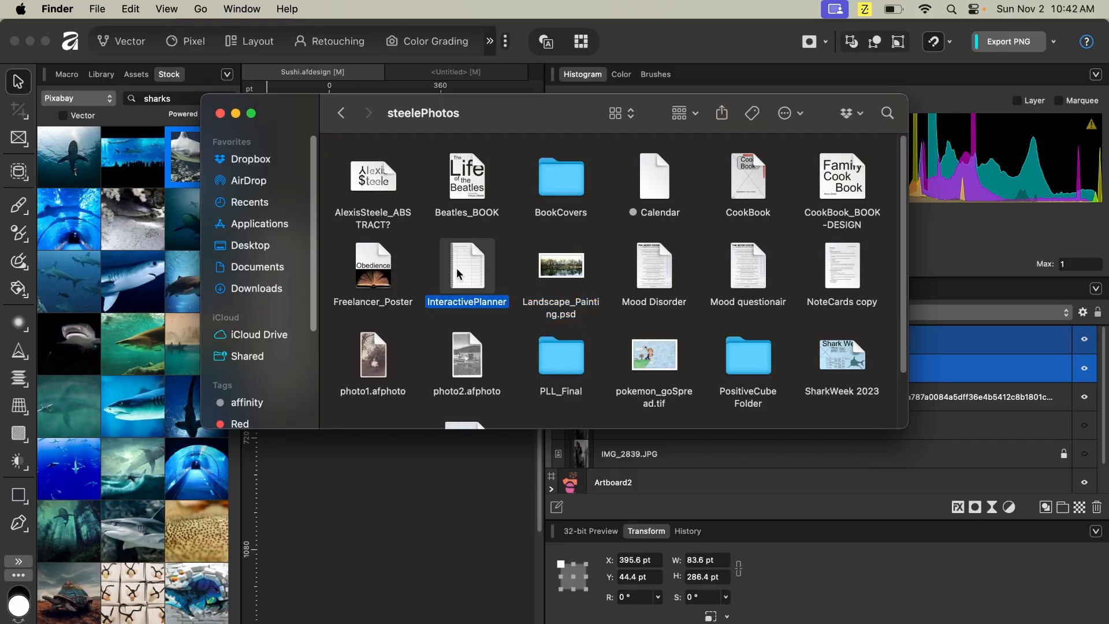
pyautogui.press('space')
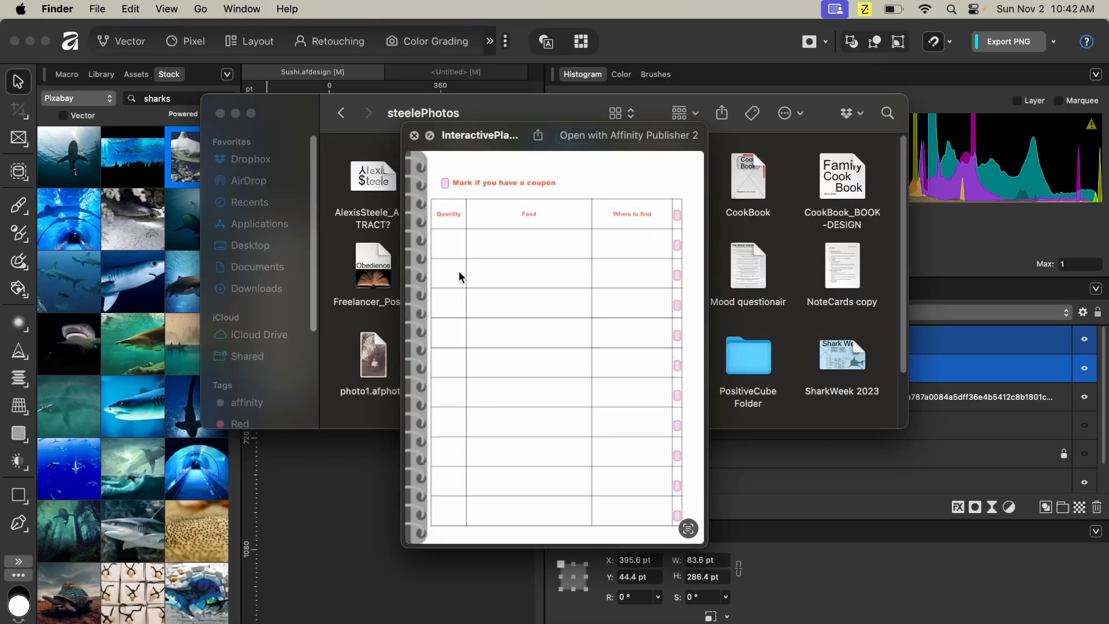
pyautogui.press('space')
pyautogui.scroll(-3, 613, 331)
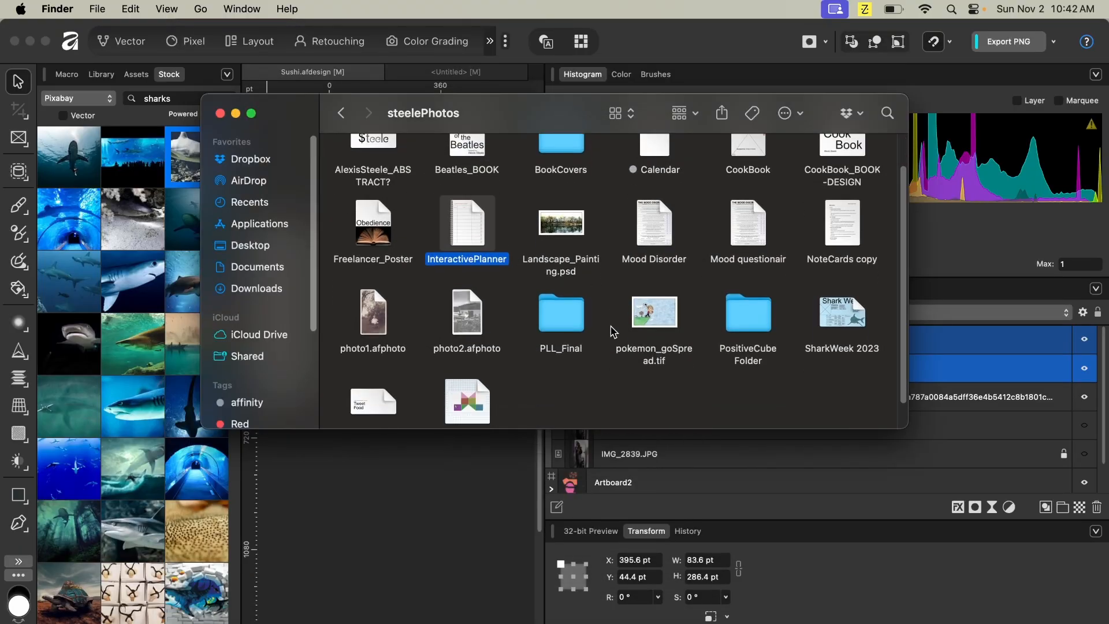
pyautogui.scroll(-2, 613, 331)
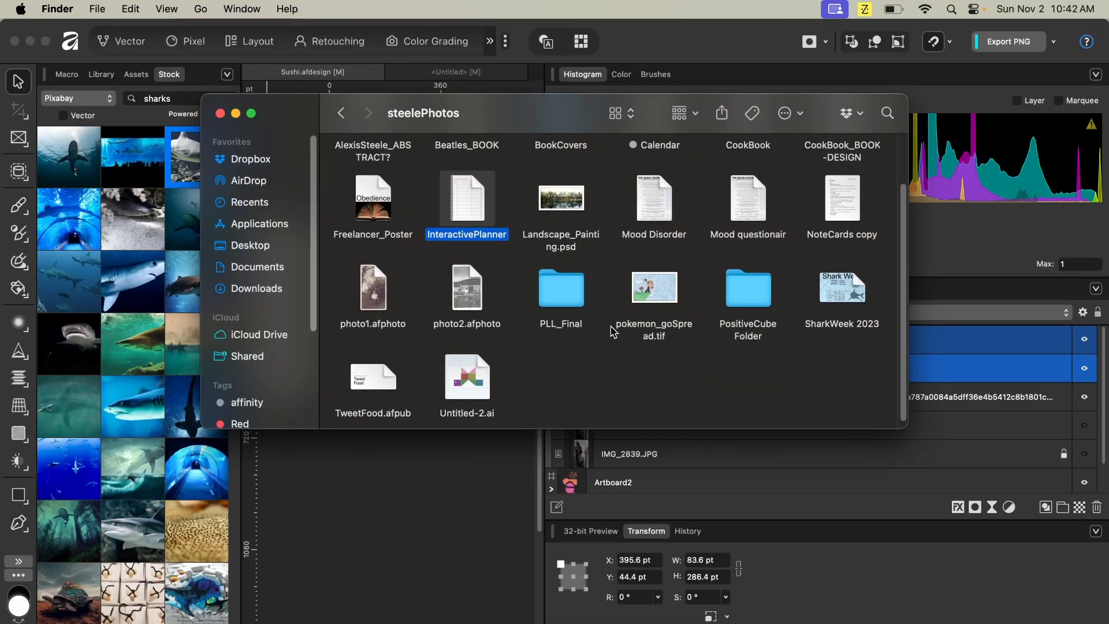
pyautogui.click(341, 115)
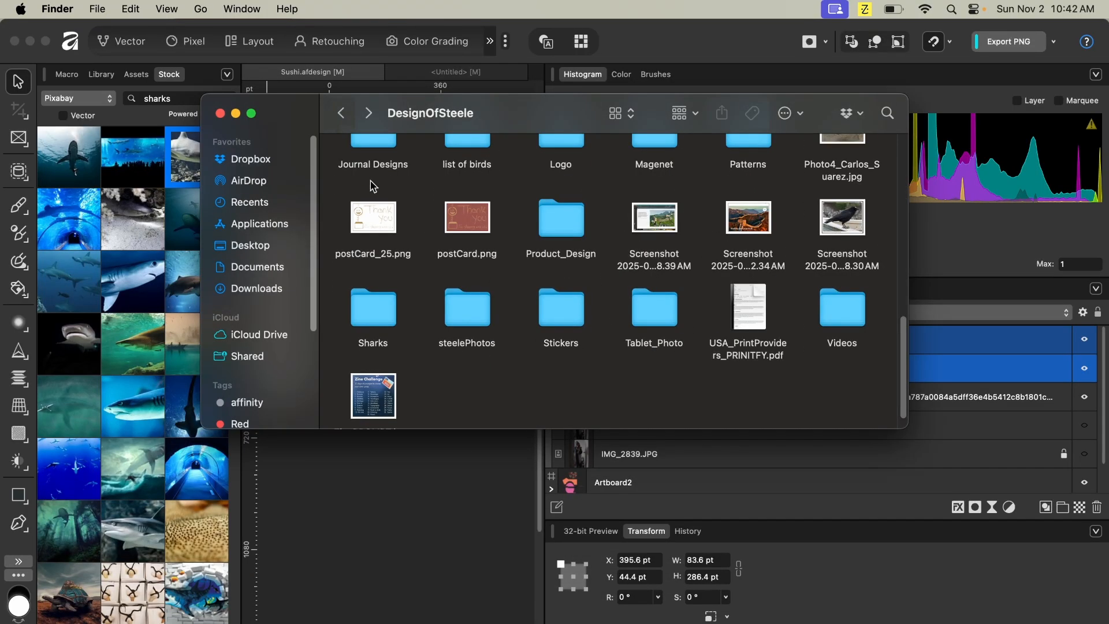
pyautogui.doubleClick(460, 318)
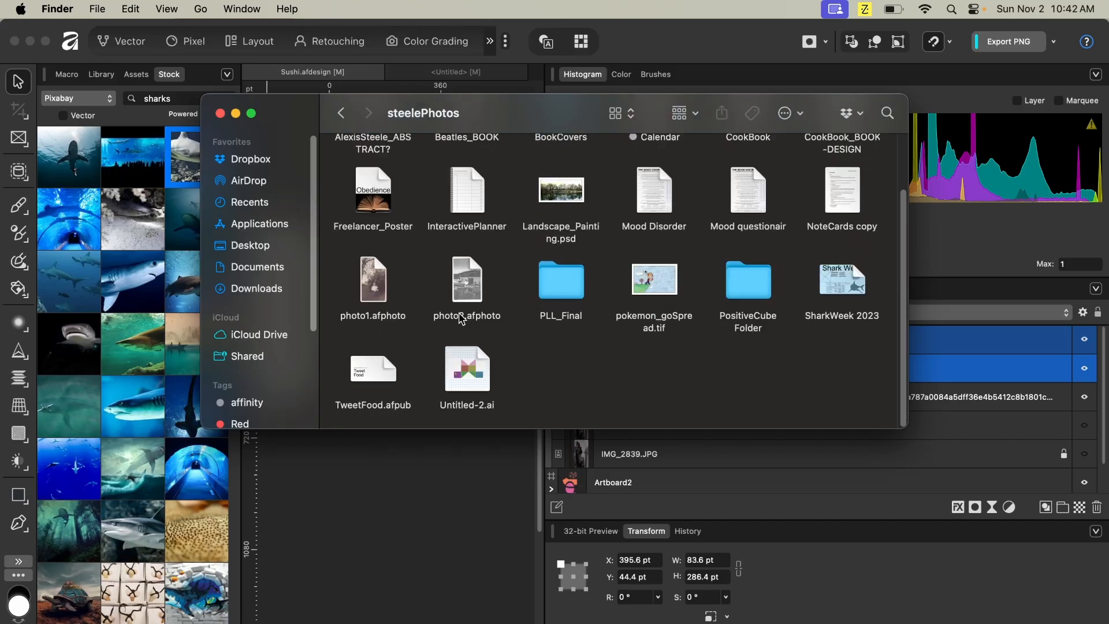
pyautogui.click(341, 114)
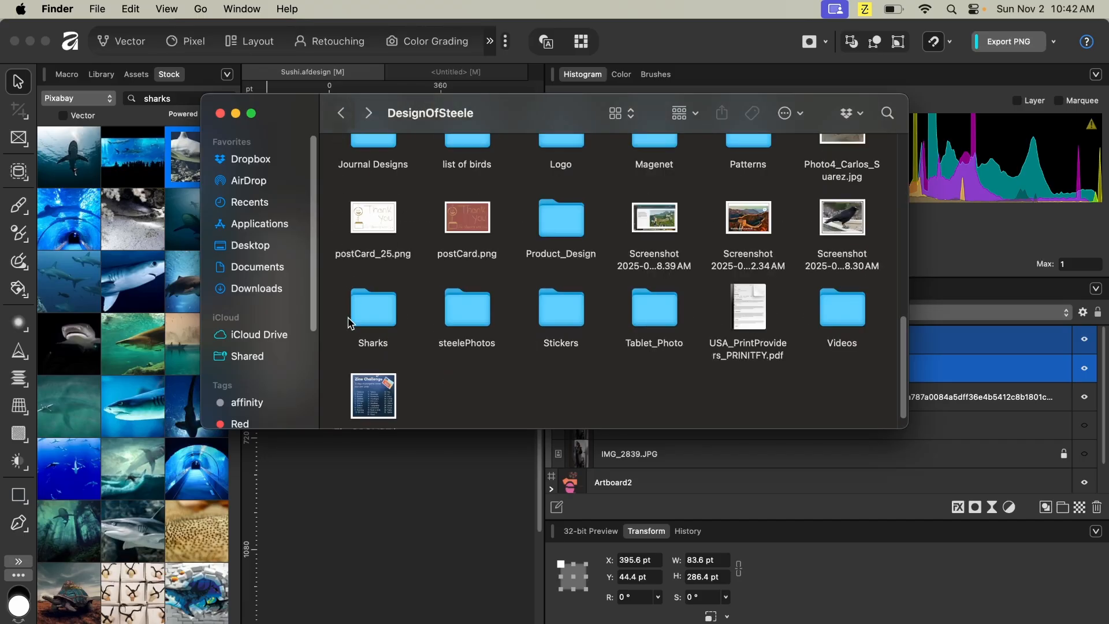
pyautogui.scroll(-1, 376, 312)
pyautogui.scroll(2, 377, 313)
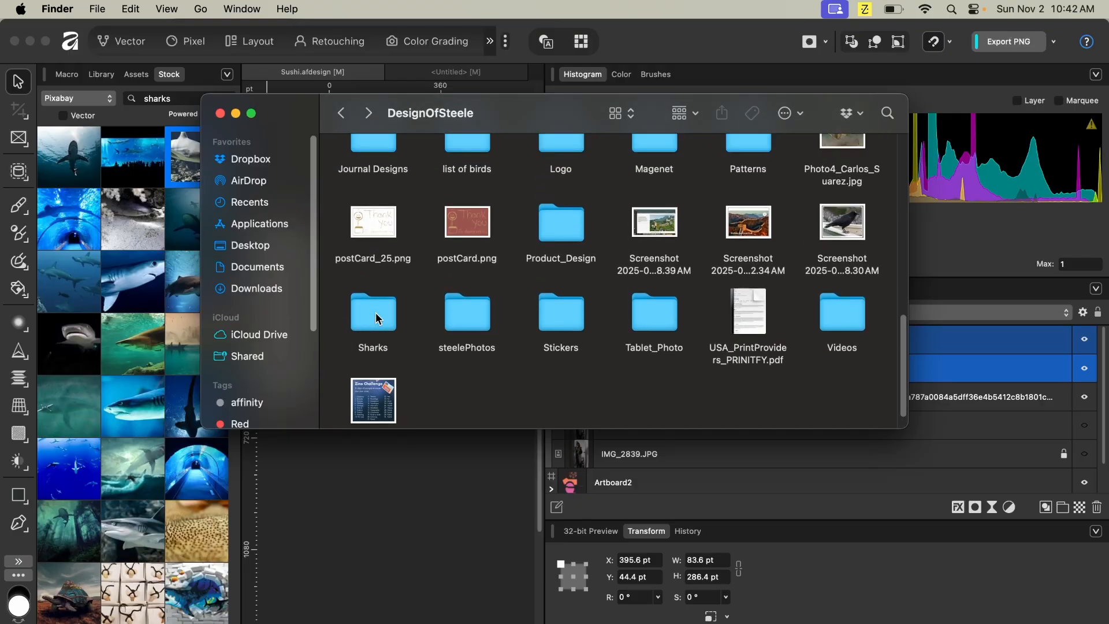
# - Open the Tablet_Photo and Sharks folders, select the LeapordShark folder, and go back to DesignOfSteele
pyautogui.doubleClick(669, 323)
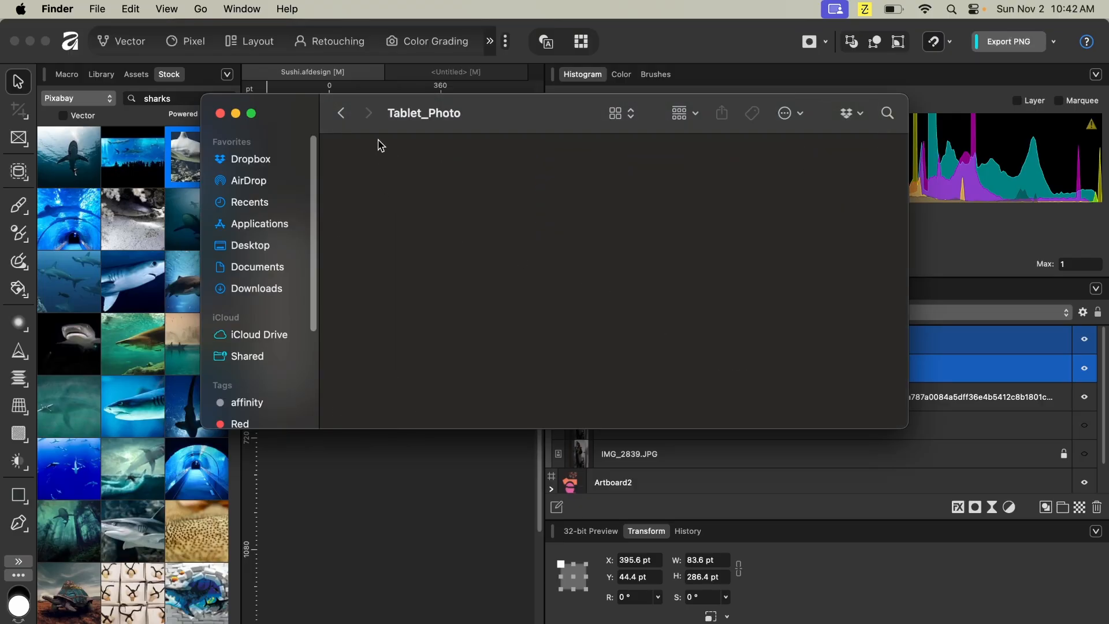
pyautogui.click(341, 113)
pyautogui.click(377, 319)
pyautogui.doubleClick(376, 320)
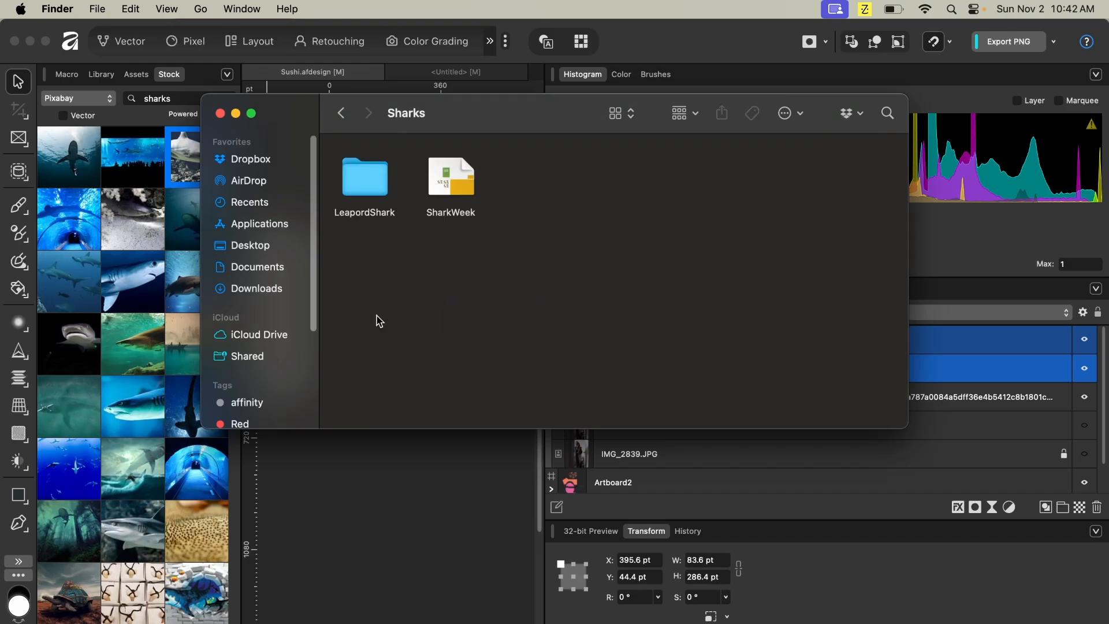
pyautogui.click(372, 188)
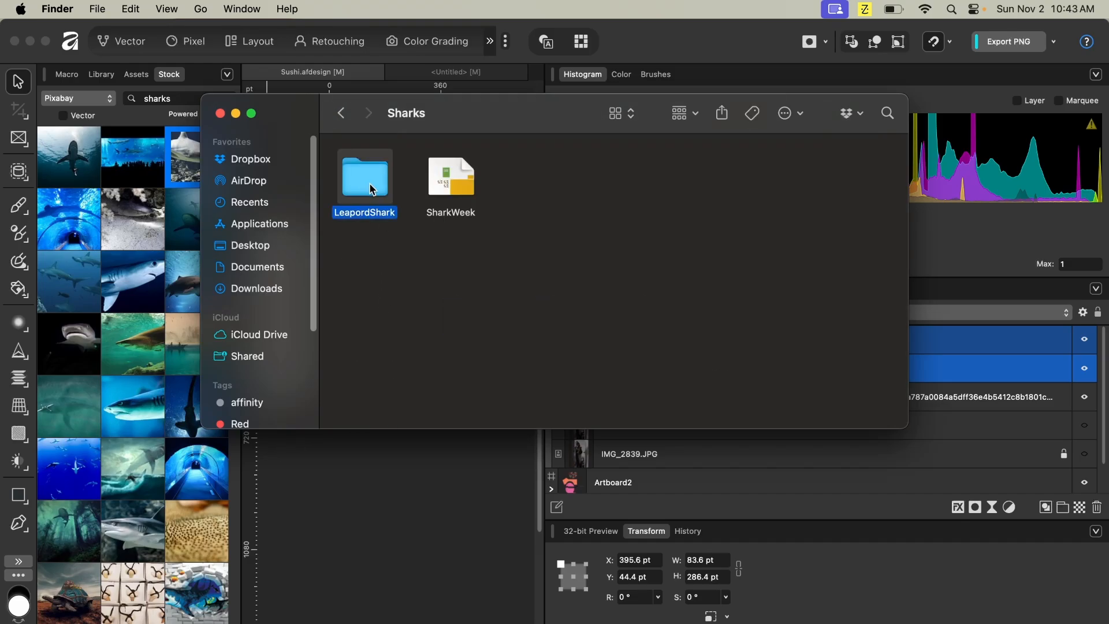
pyautogui.click(341, 113)
pyautogui.scroll(1, 550, 352)
pyautogui.scroll(2, 550, 352)
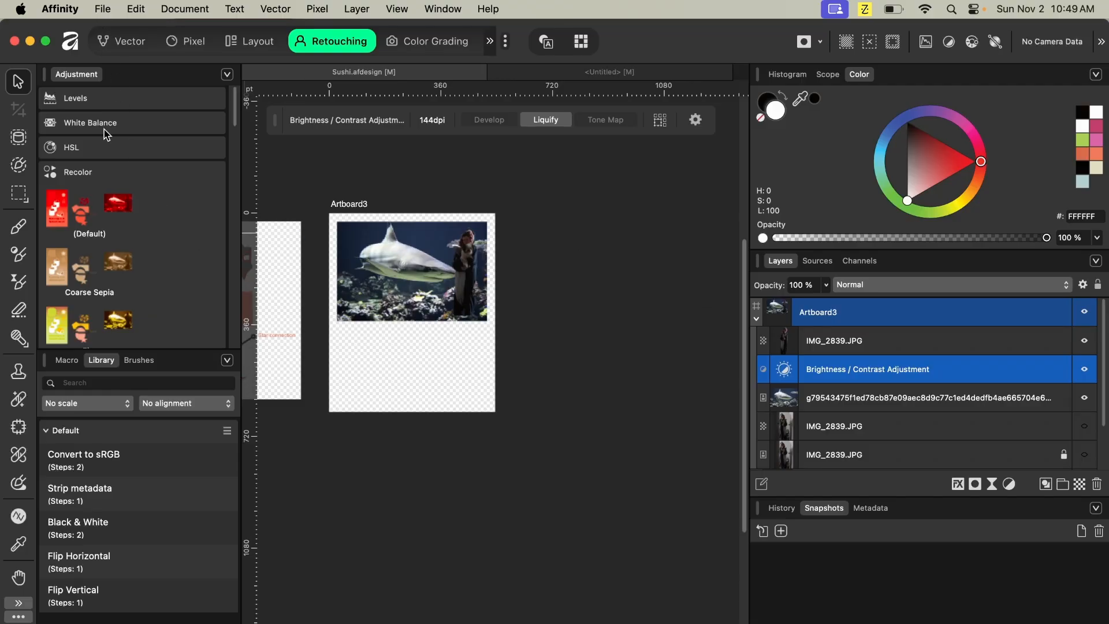
# - Try a Warm White Balance adjustment on the composite at -23 %, then delete it
pyautogui.click(99, 124)
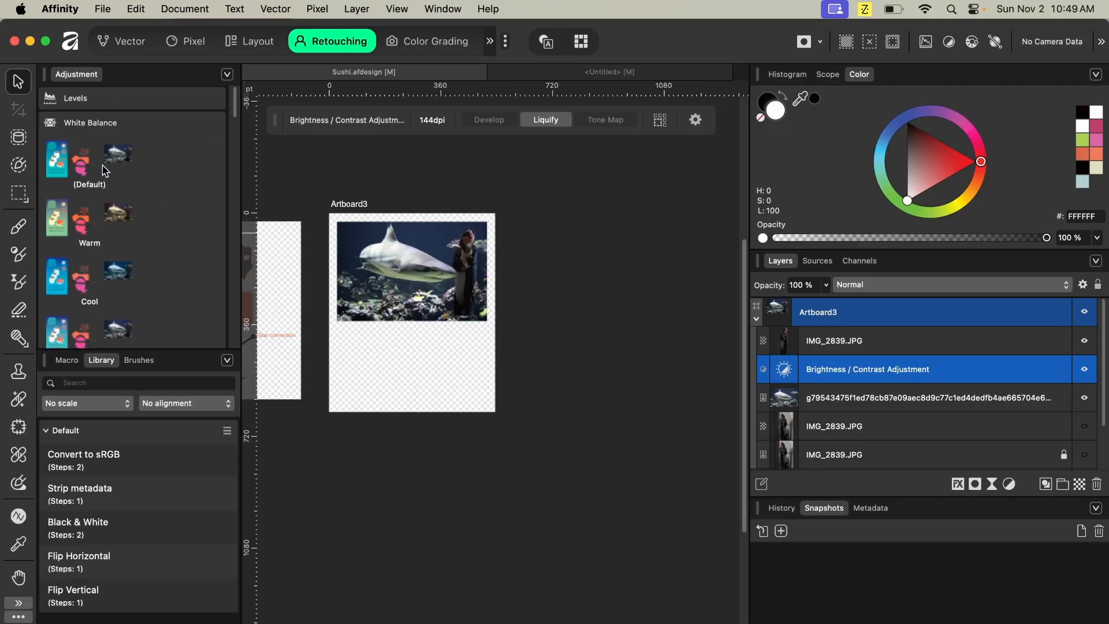
pyautogui.click(107, 218)
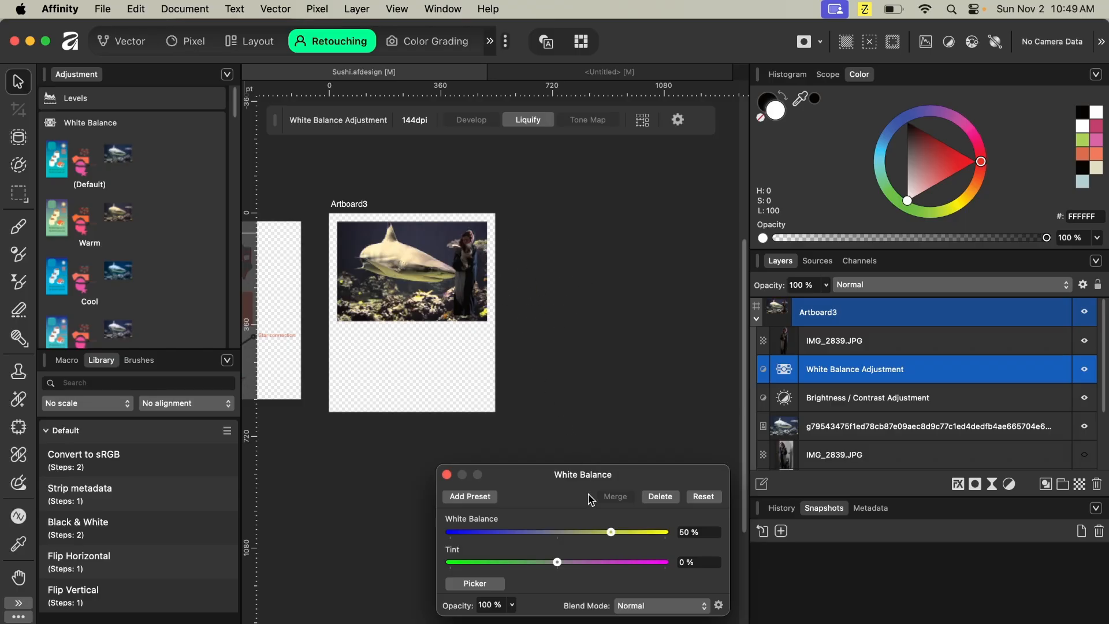
pyautogui.moveTo(609, 531); pyautogui.dragTo(535, 529)
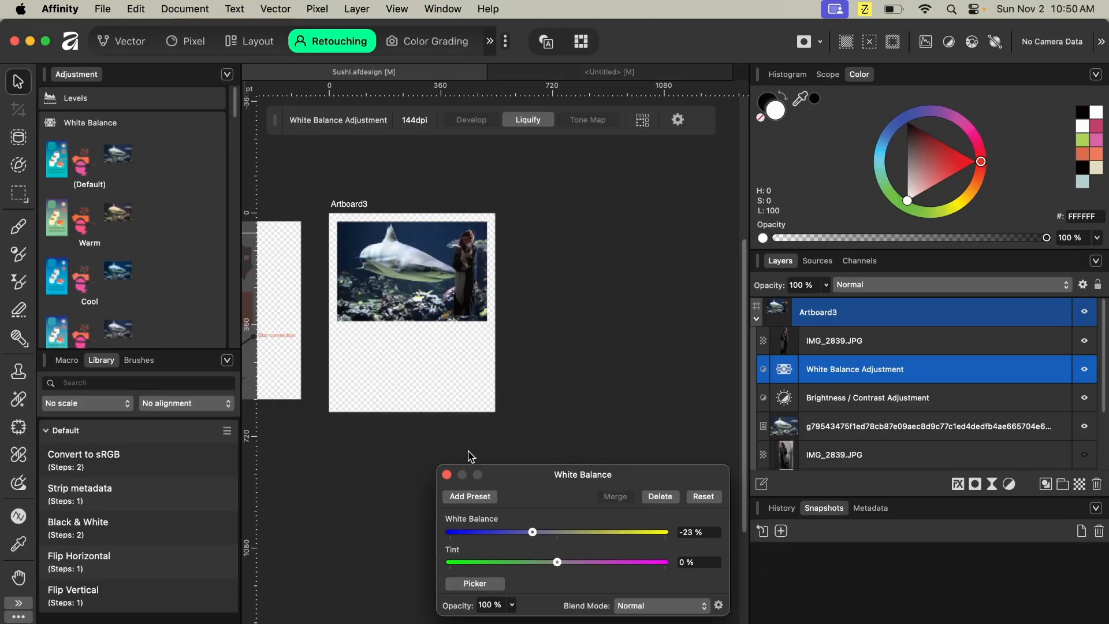
pyautogui.click(659, 497)
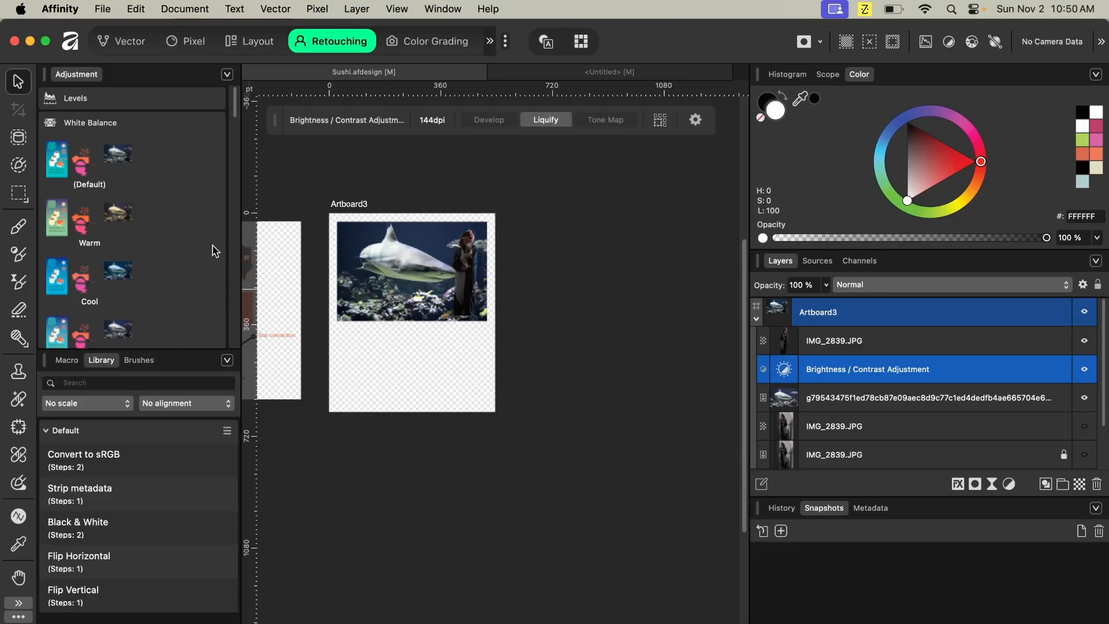
# - Browse the adjustment presets listed in the Retouching studio's adjustments panel
pyautogui.scroll(-10, 122, 225)
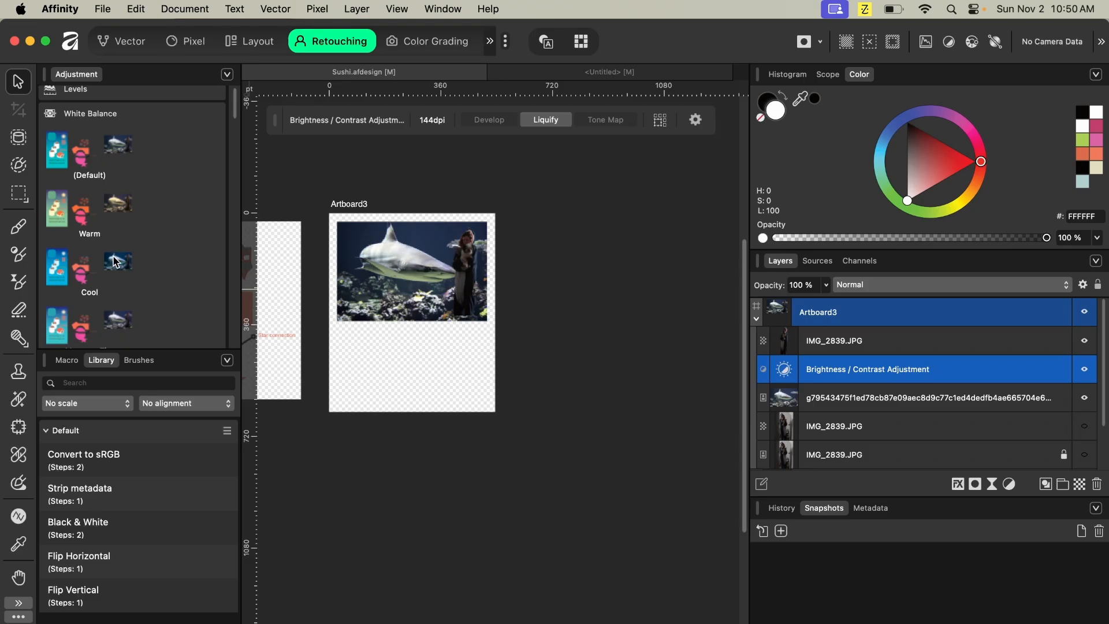
pyautogui.scroll(-10, 113, 260)
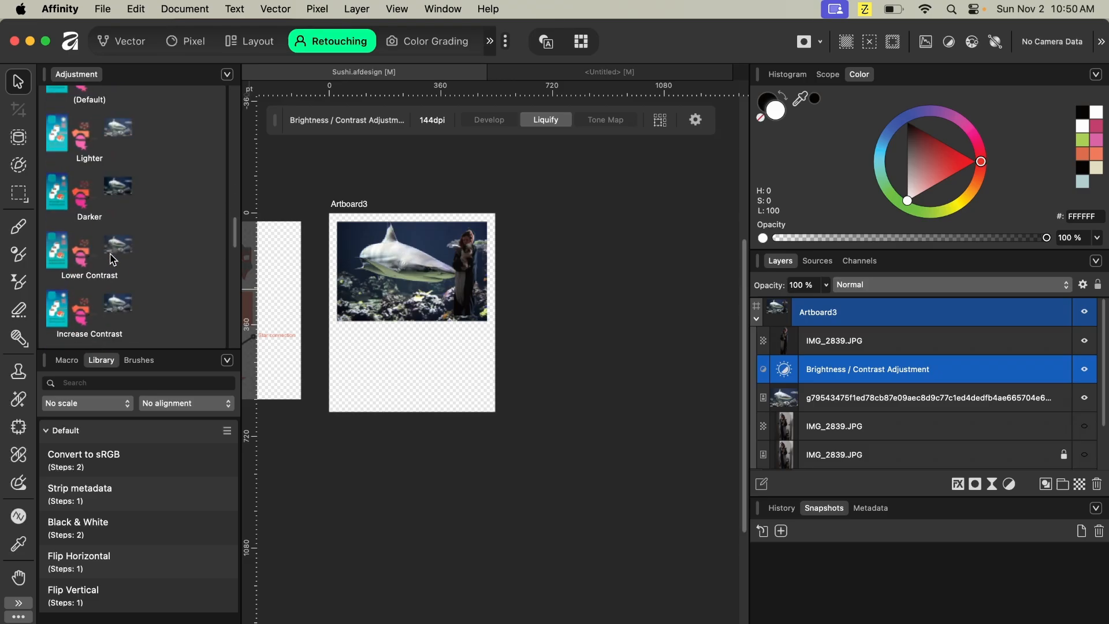
pyautogui.scroll(1, 113, 260)
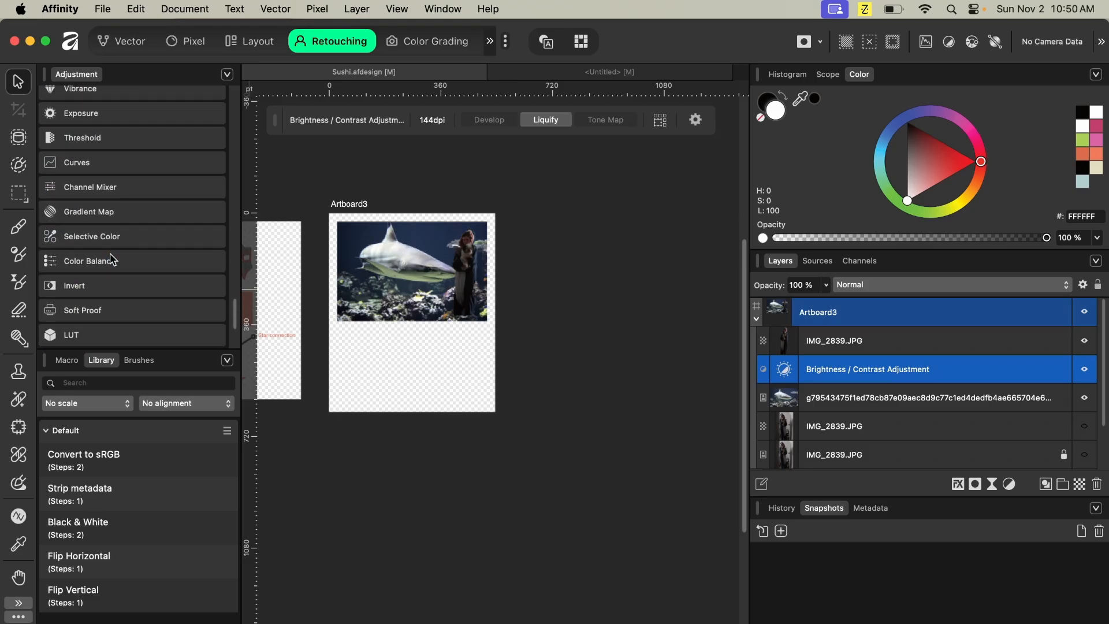
pyautogui.scroll(3, 113, 260)
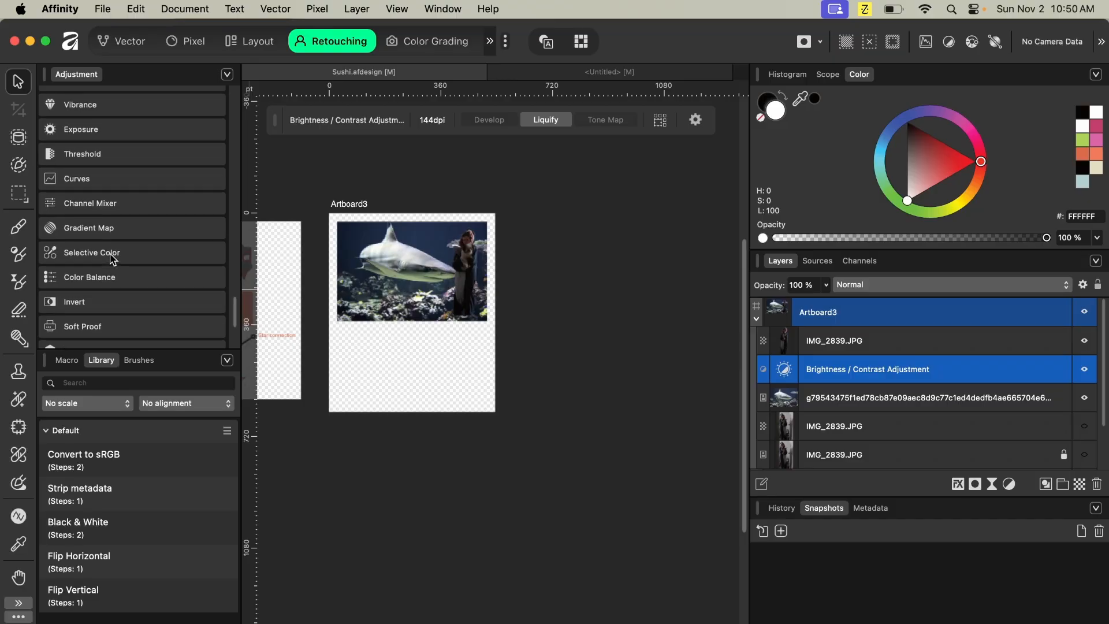
pyautogui.scroll(1, 113, 260)
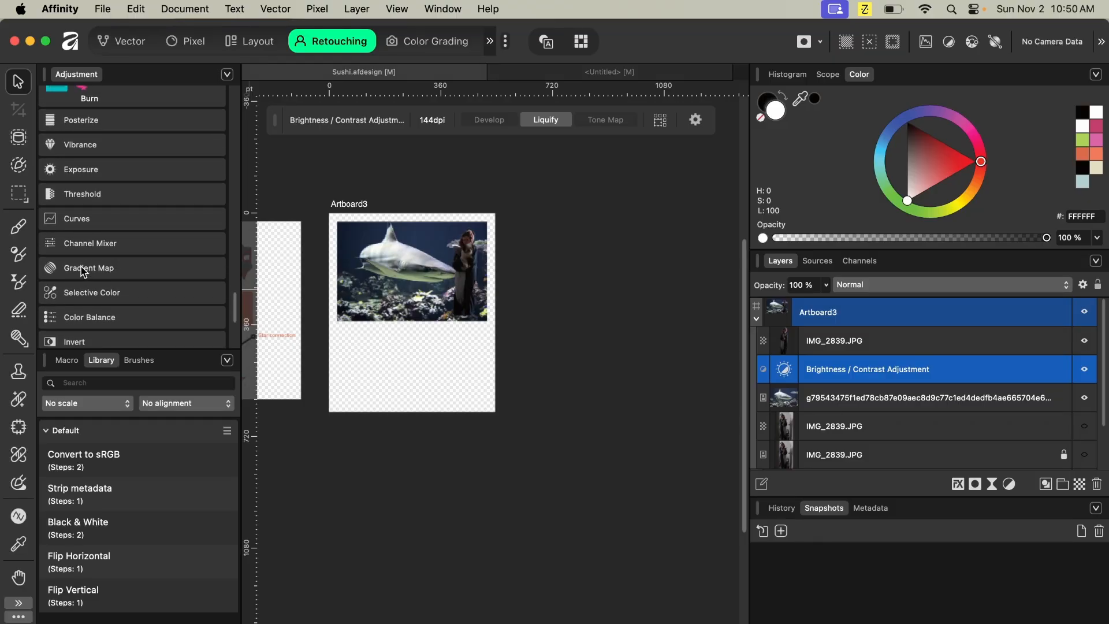
pyautogui.scroll(5, 83, 271)
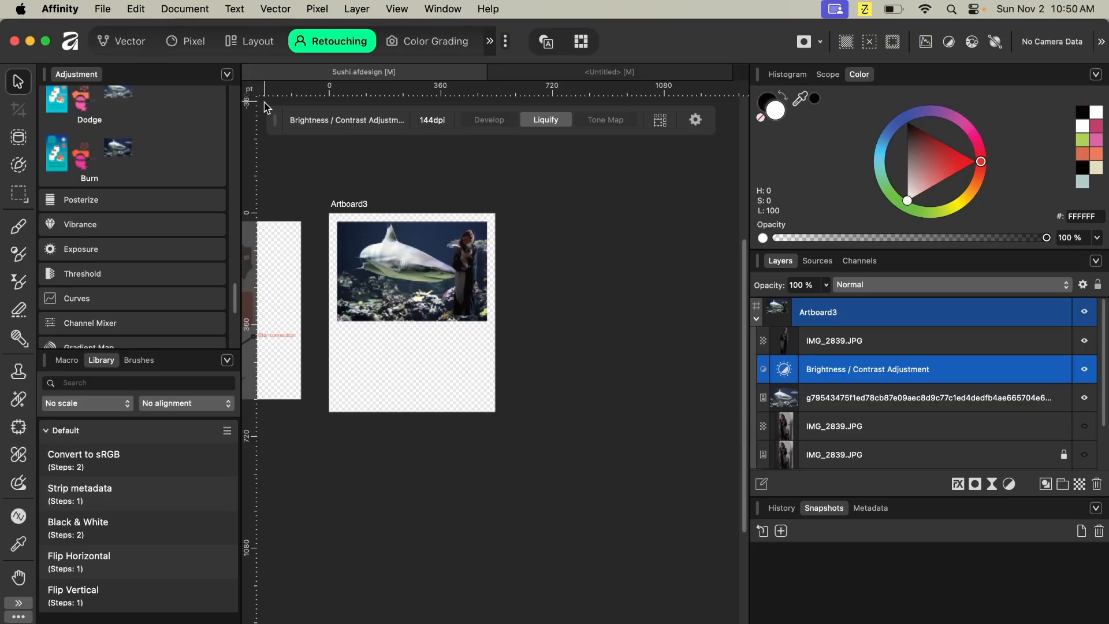
# - Open the Brightness / Contrast adjustment and delete it, then delete the shark photo layer from Artboard3
pyautogui.doubleClick(775, 376)
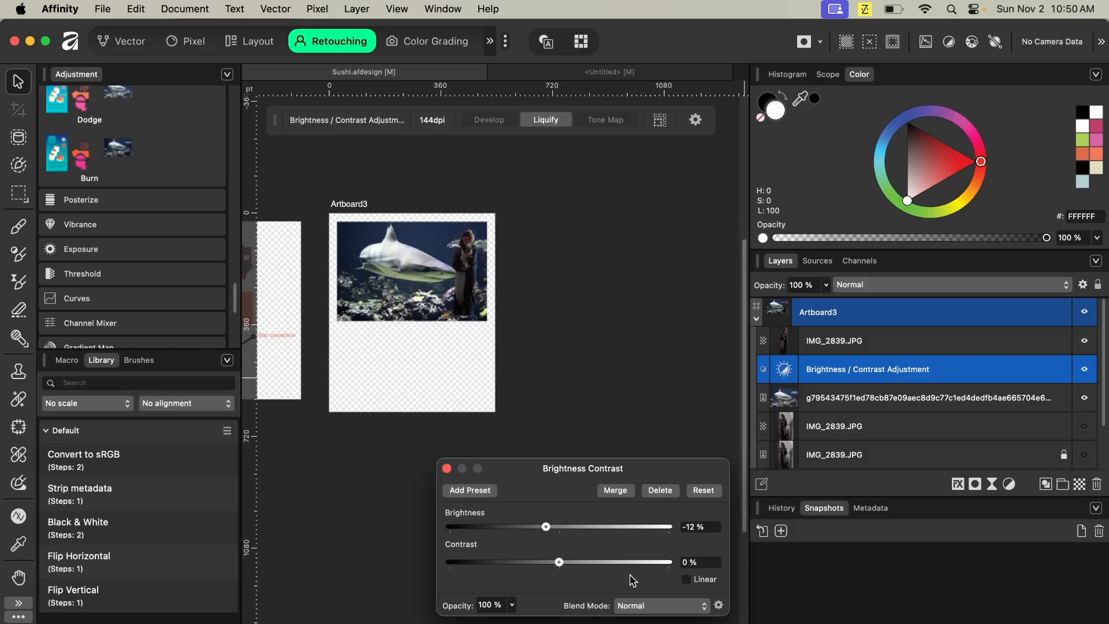
pyautogui.moveTo(551, 532); pyautogui.dragTo(555, 532)
pyautogui.click(661, 492)
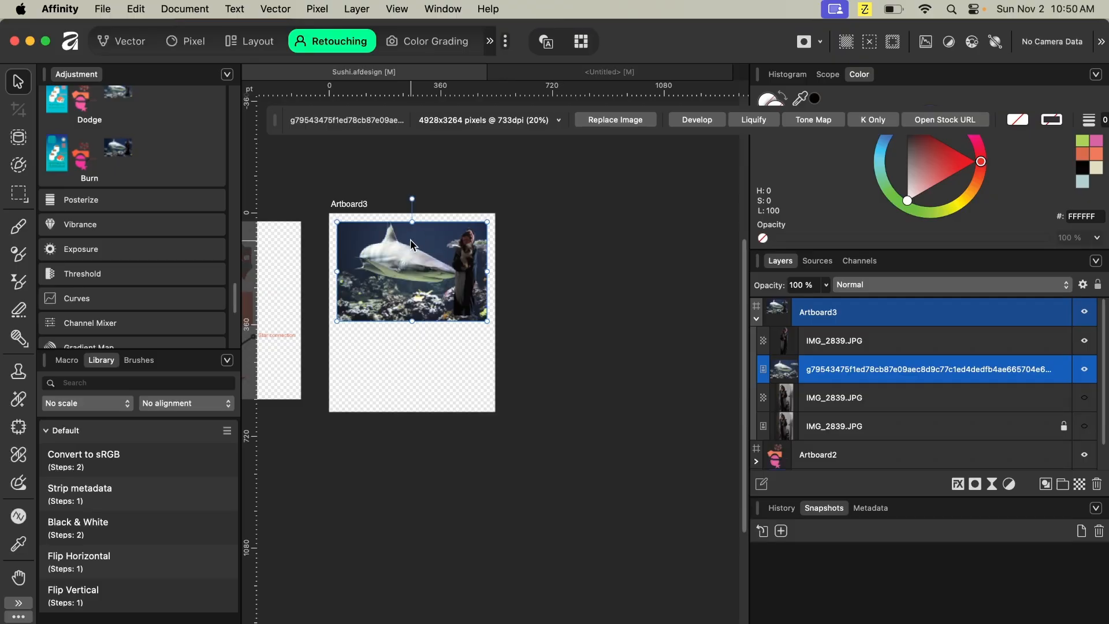
pyautogui.press('Delete')
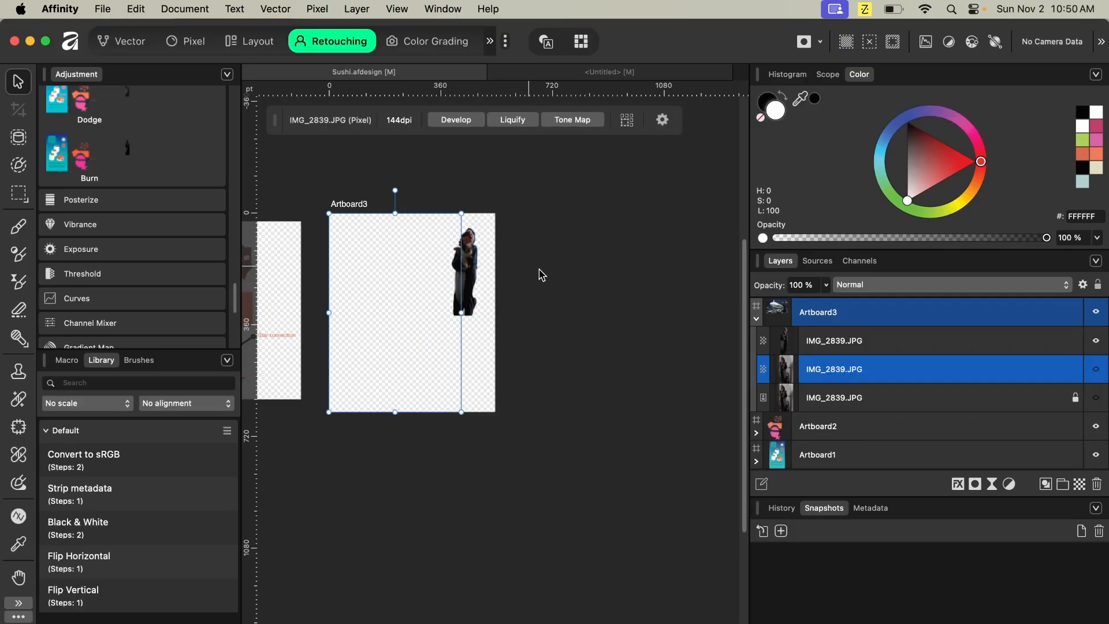
# - Switch to the Compositing studio and place the blacktip shark stock photo from the Pixabay sharks results onto Artboard3
pyautogui.click(491, 41)
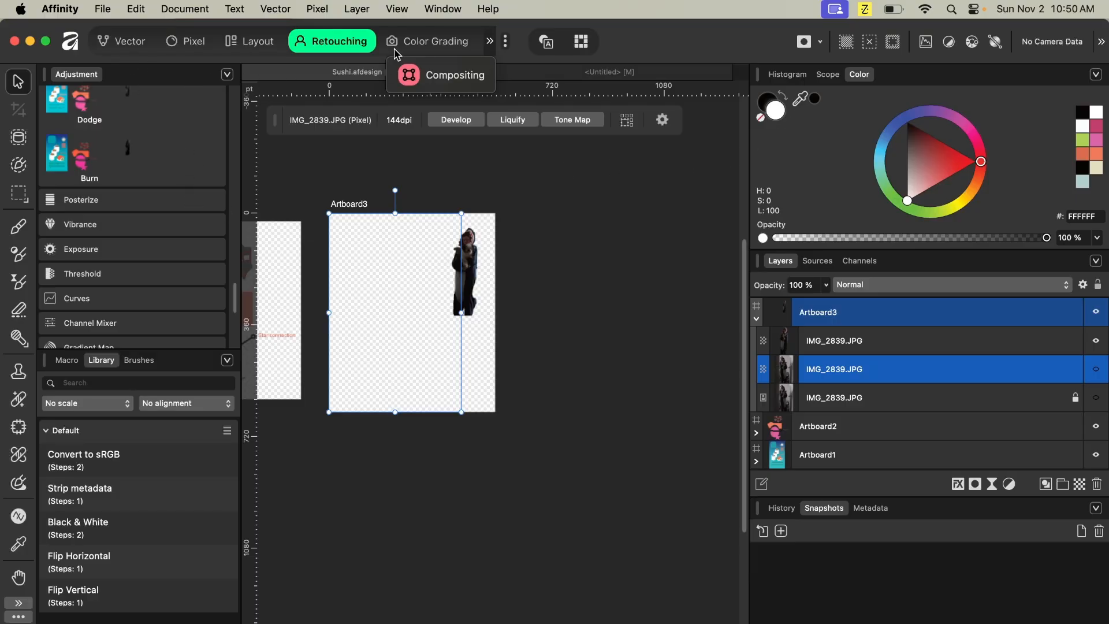
pyautogui.click(402, 75)
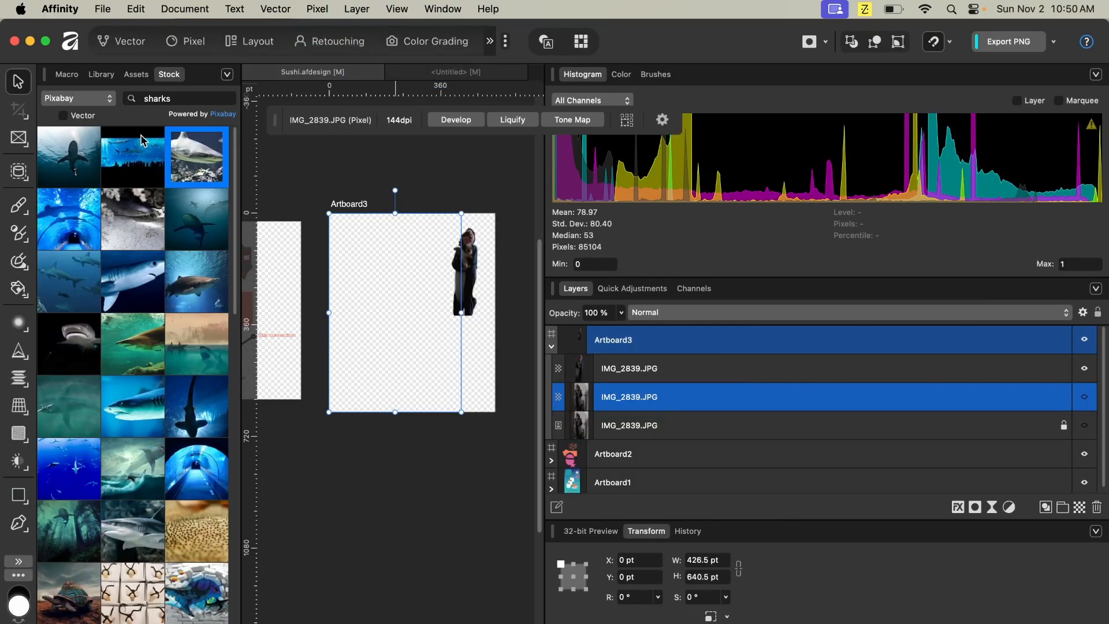
pyautogui.moveTo(197, 165); pyautogui.dragTo(383, 272)
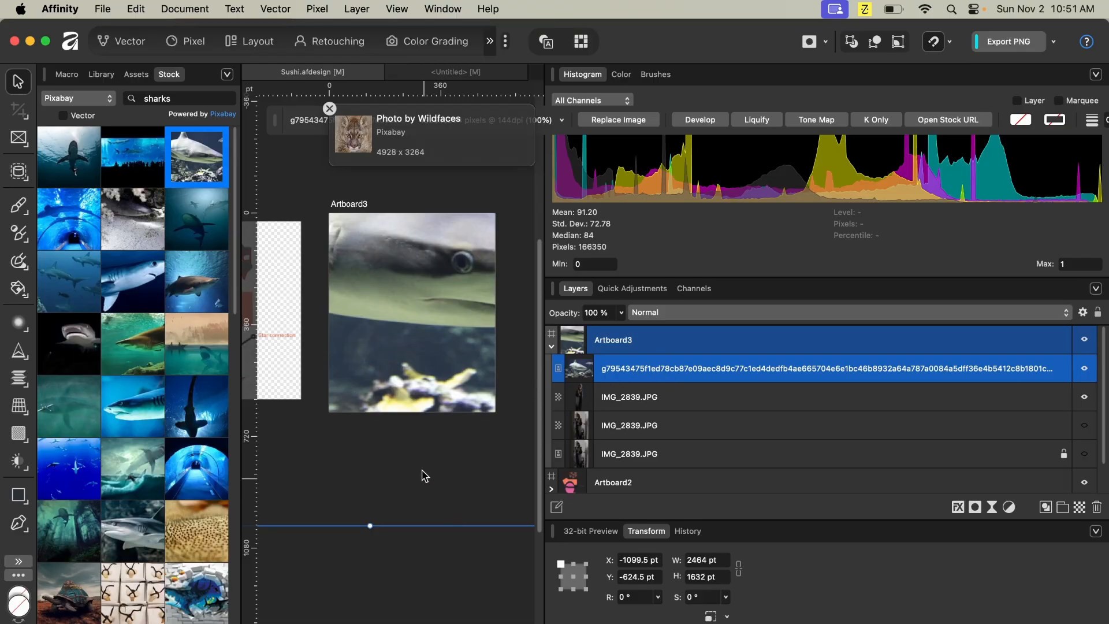
# - Select the shark photo layer and open its stock photo page in the browser
pyautogui.click(437, 556)
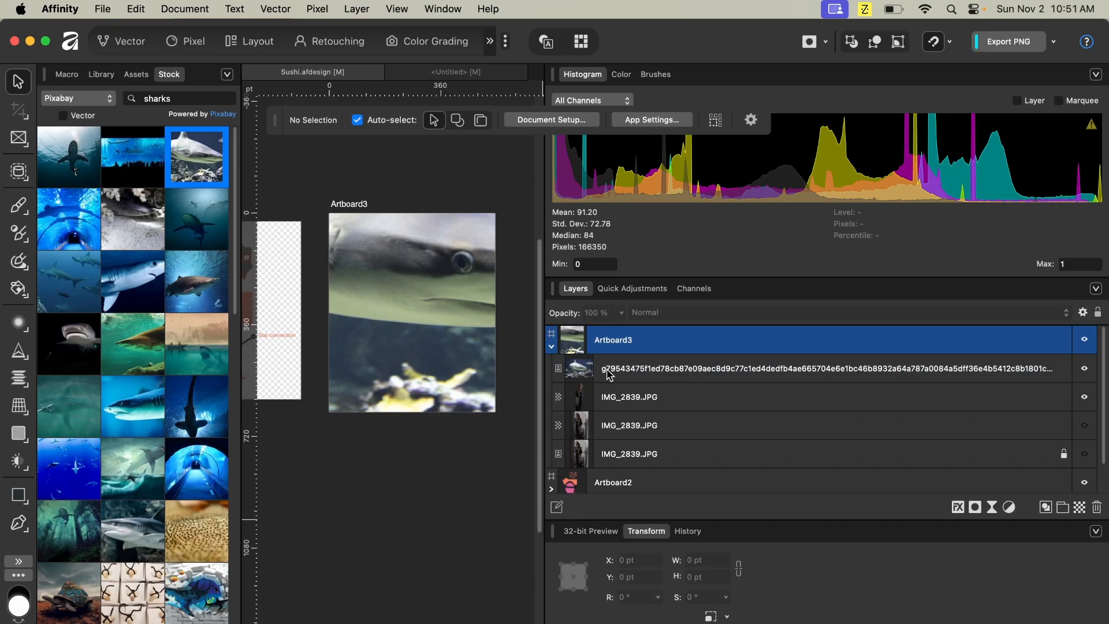
pyautogui.click(560, 370)
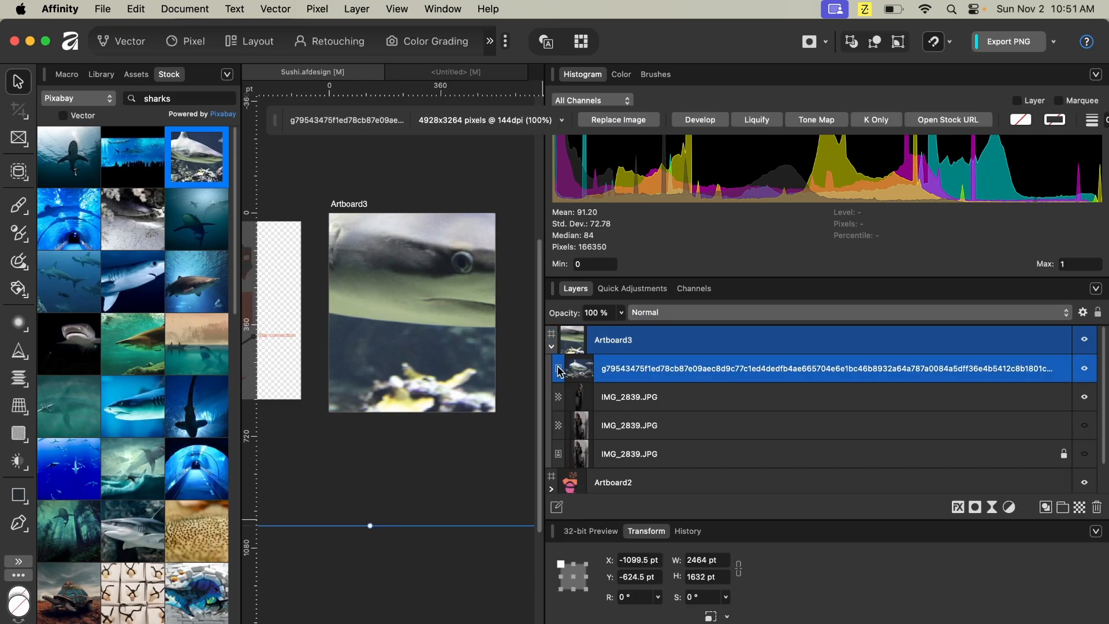
pyautogui.rightClick(559, 370)
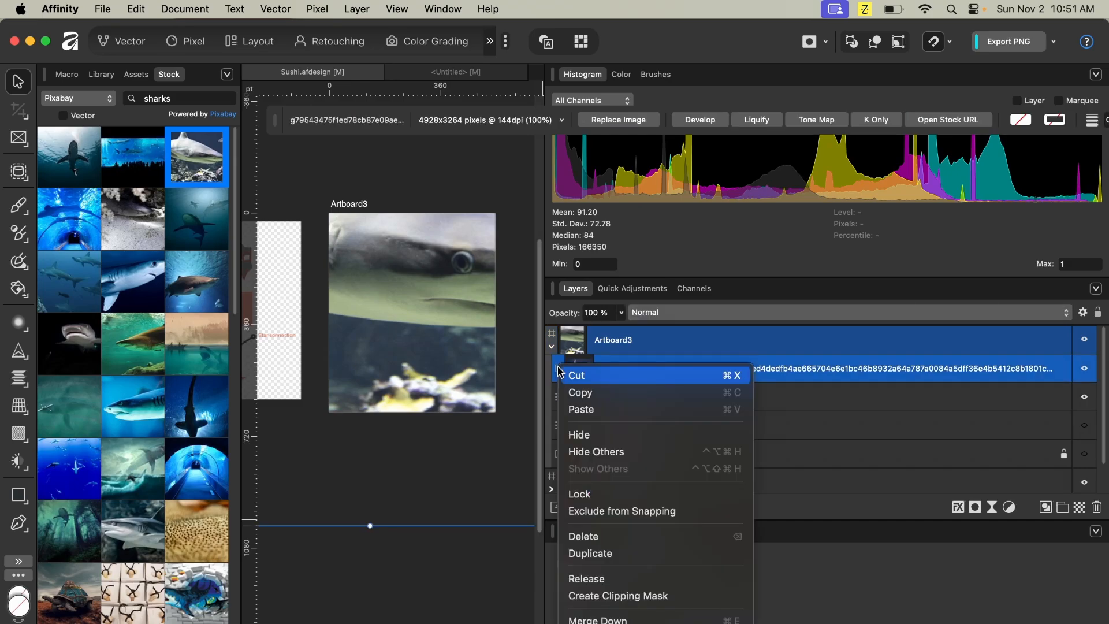
pyautogui.scroll(-10, 560, 370)
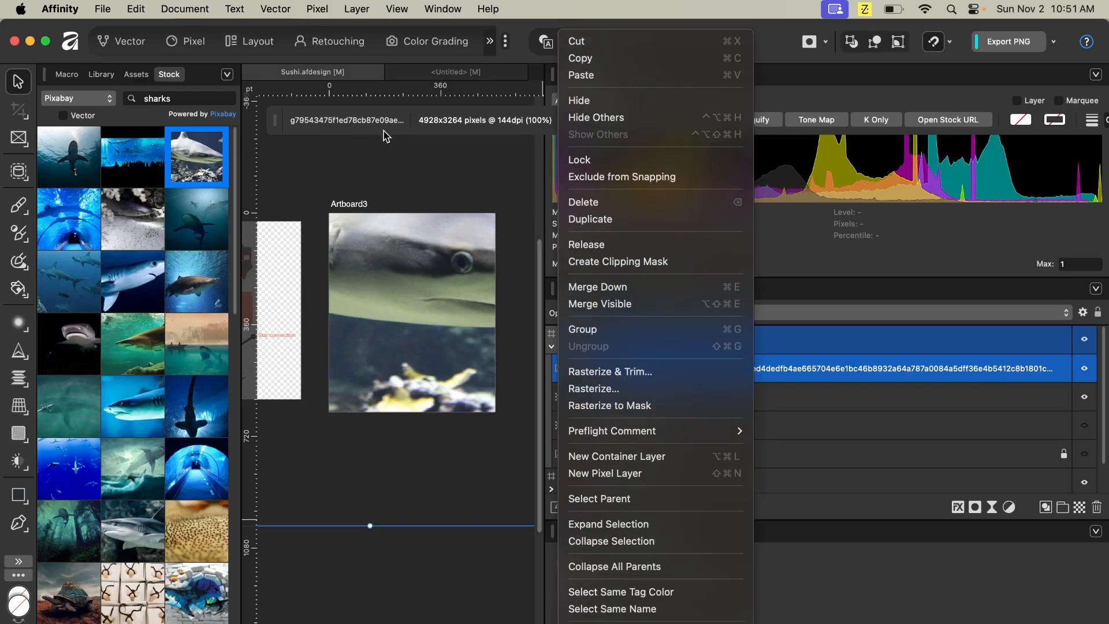
pyautogui.click(422, 176)
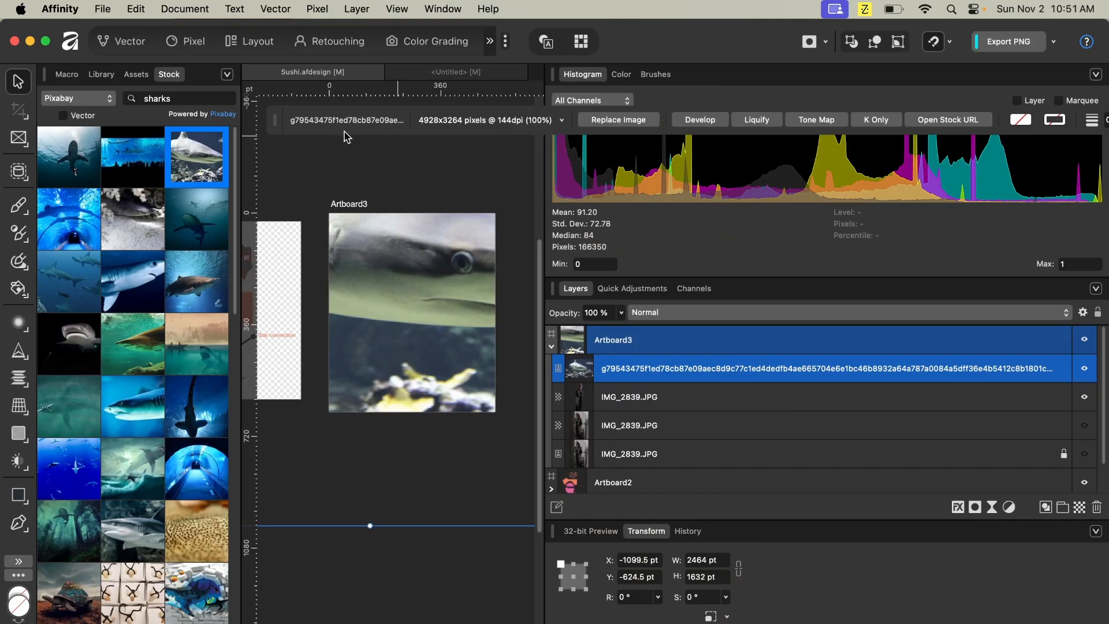
pyautogui.click(933, 120)
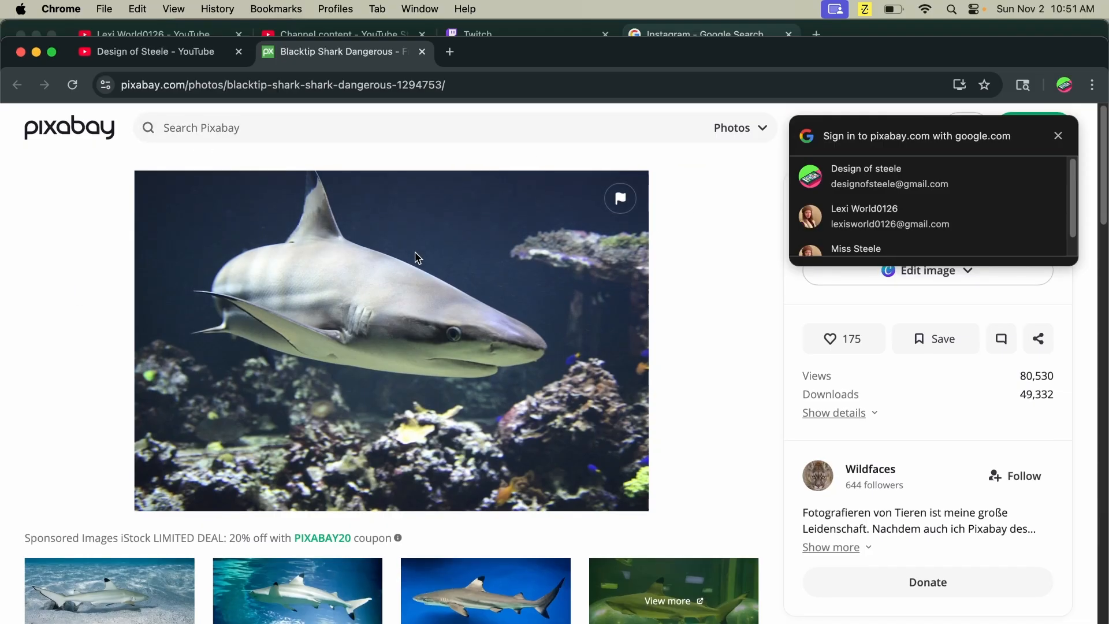
# - Scroll the Pixabay shark photo page, close its tab, and return to the desktop running Affinity
pyautogui.scroll(-15, 415, 252)
pyautogui.scroll(-5, 411, 245)
pyautogui.scroll(20, 410, 246)
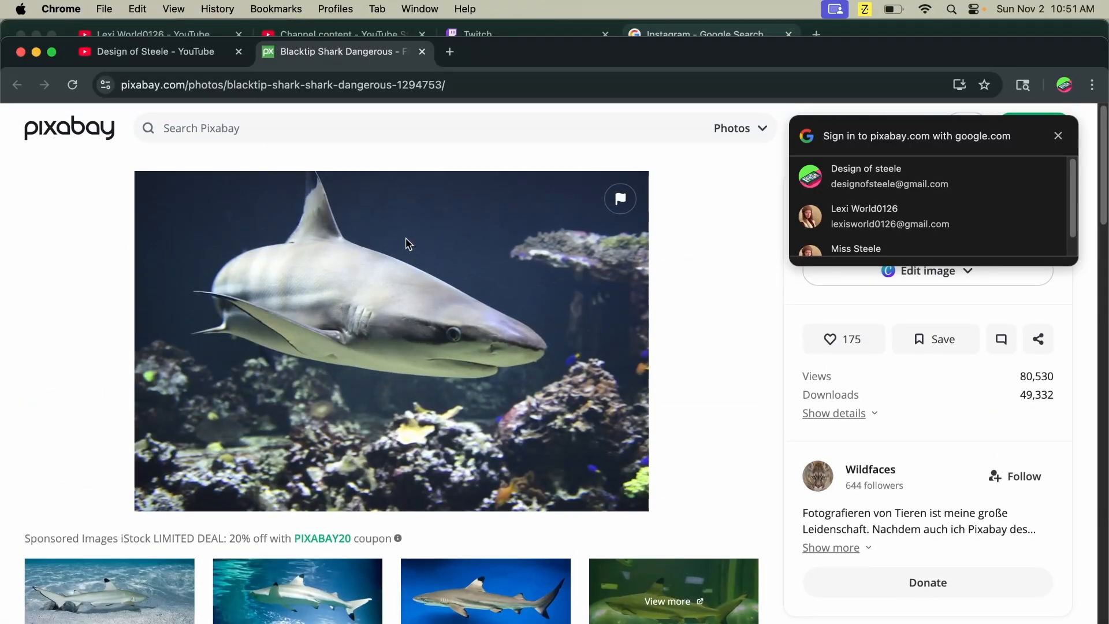
pyautogui.click(421, 52)
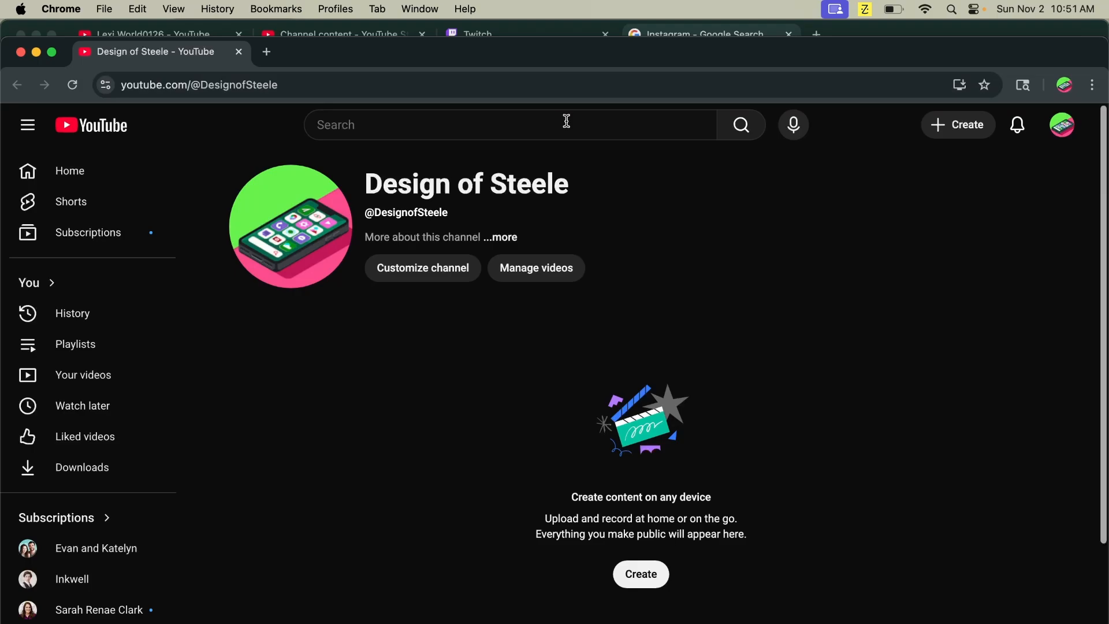
pyautogui.hotkey('ctrl', 'Up')
pyautogui.moveTo(543, 58)
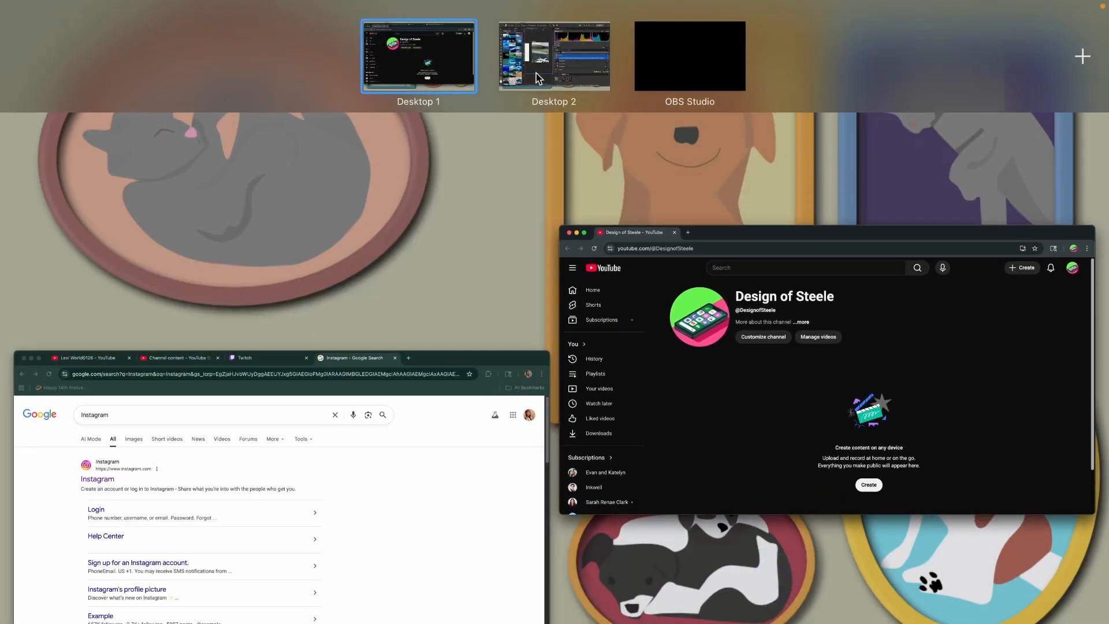
pyautogui.click(537, 78)
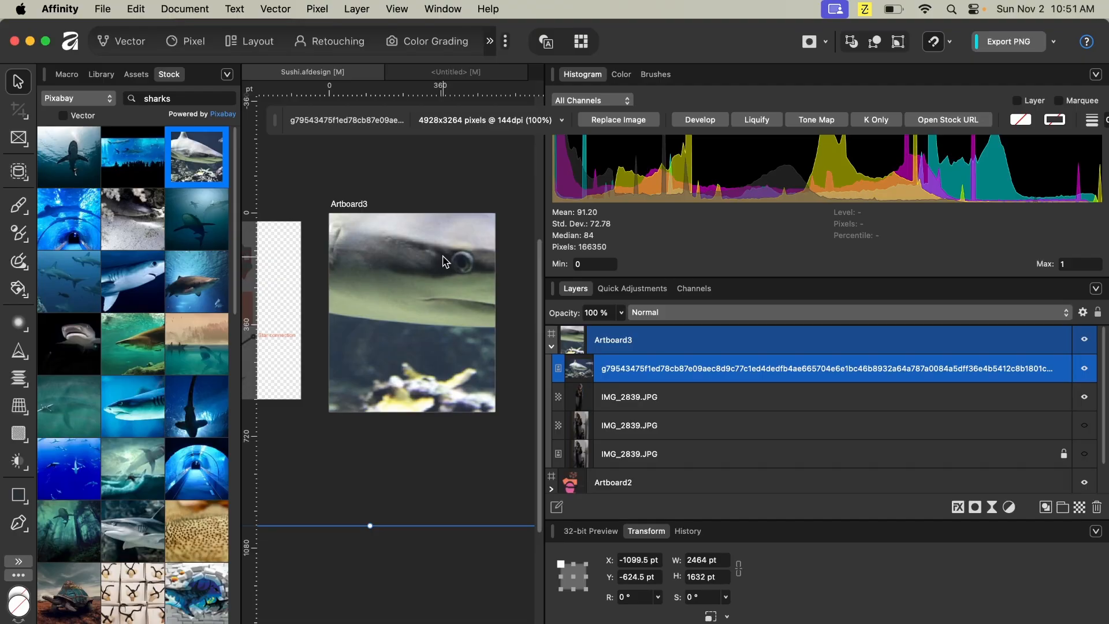
# - Scale the shark photo down to about 515 × 341 pt at the top of Artboard3, then delete it
pyautogui.press('super+minus')
pyautogui.press('super+minus')
pyautogui.press('super+minus')
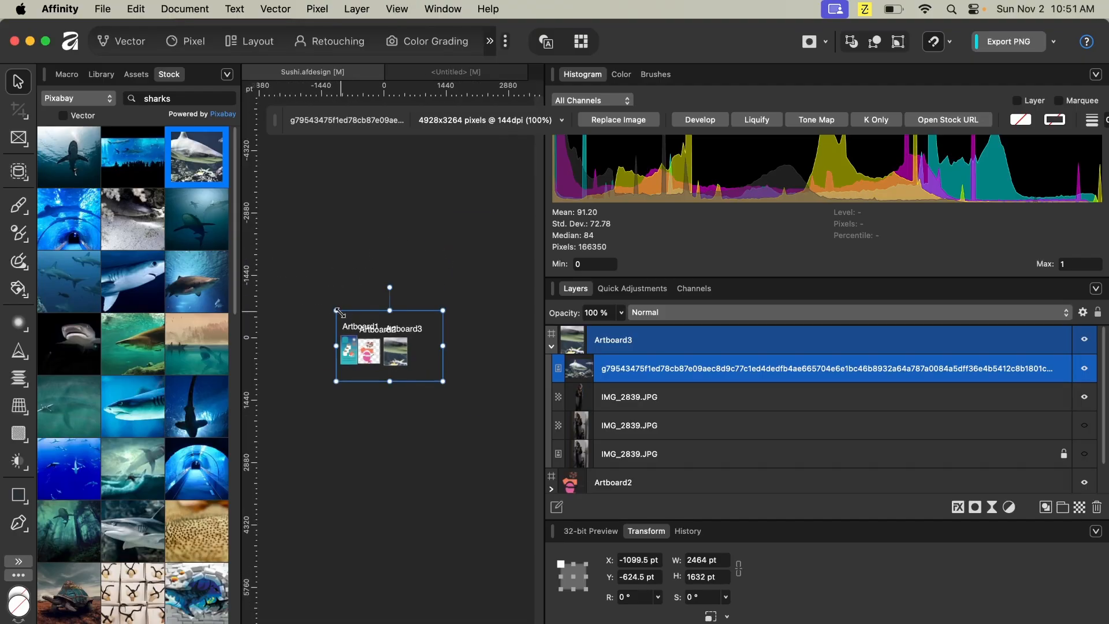
pyautogui.moveTo(336, 310); pyautogui.dragTo(405, 343)
pyautogui.moveTo(443, 381); pyautogui.dragTo(395, 355)
pyautogui.press('super+equal')
pyautogui.press('super+equal')
pyautogui.press('super+equal')
pyautogui.press('super+equal')
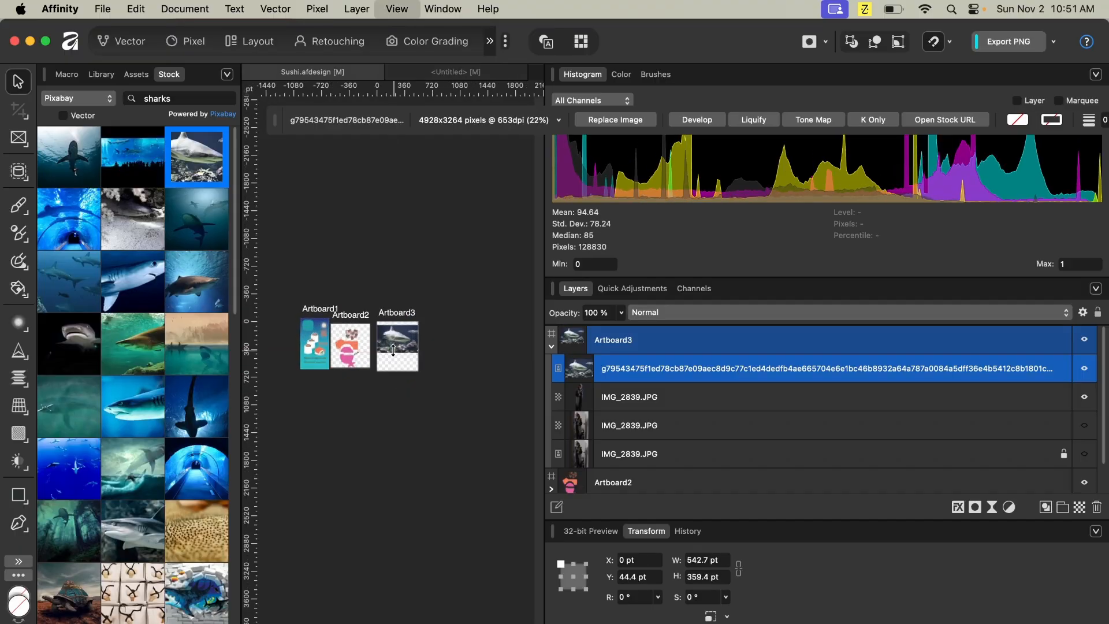
pyautogui.press('super+minus')
pyautogui.press('super+minus')
pyautogui.press('super+minus')
pyautogui.press('super+minus')
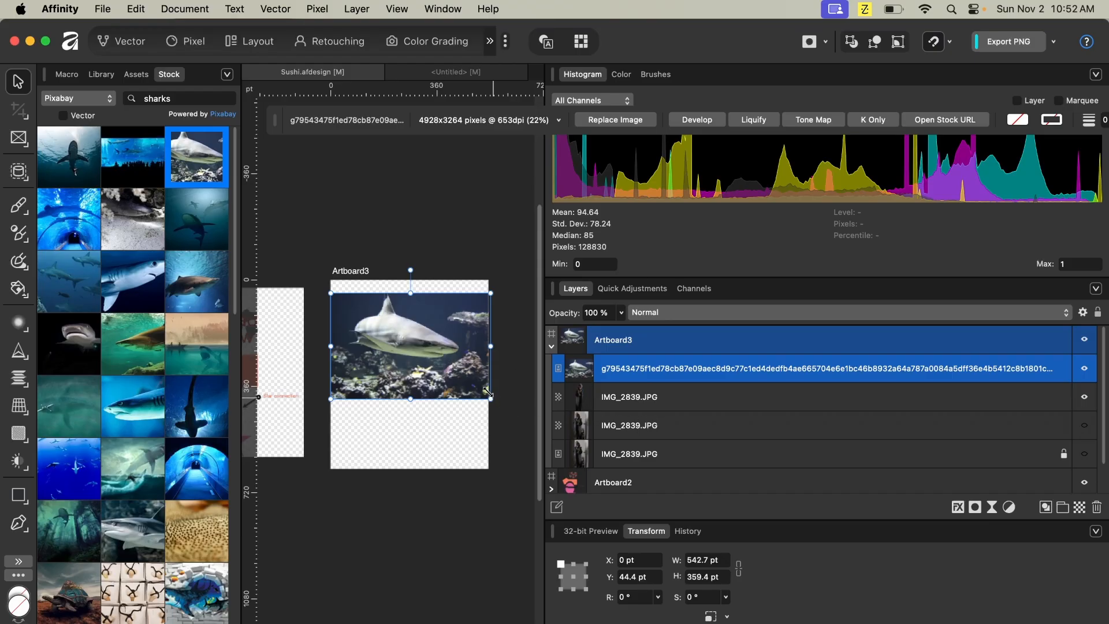
pyautogui.moveTo(488, 396); pyautogui.dragTo(481, 390)
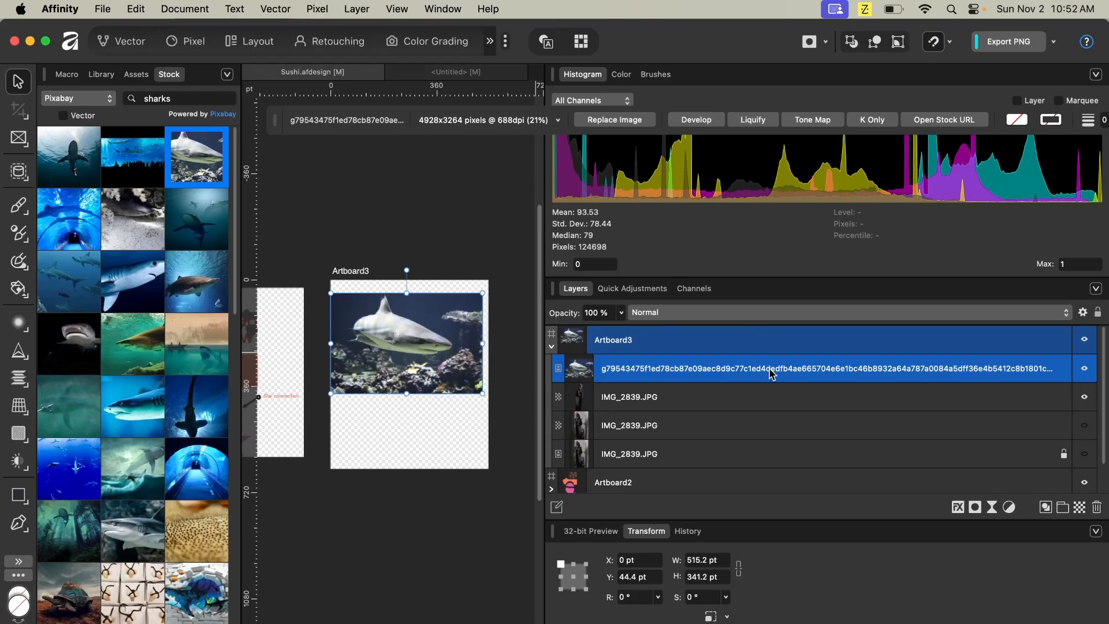
pyautogui.press('Delete')
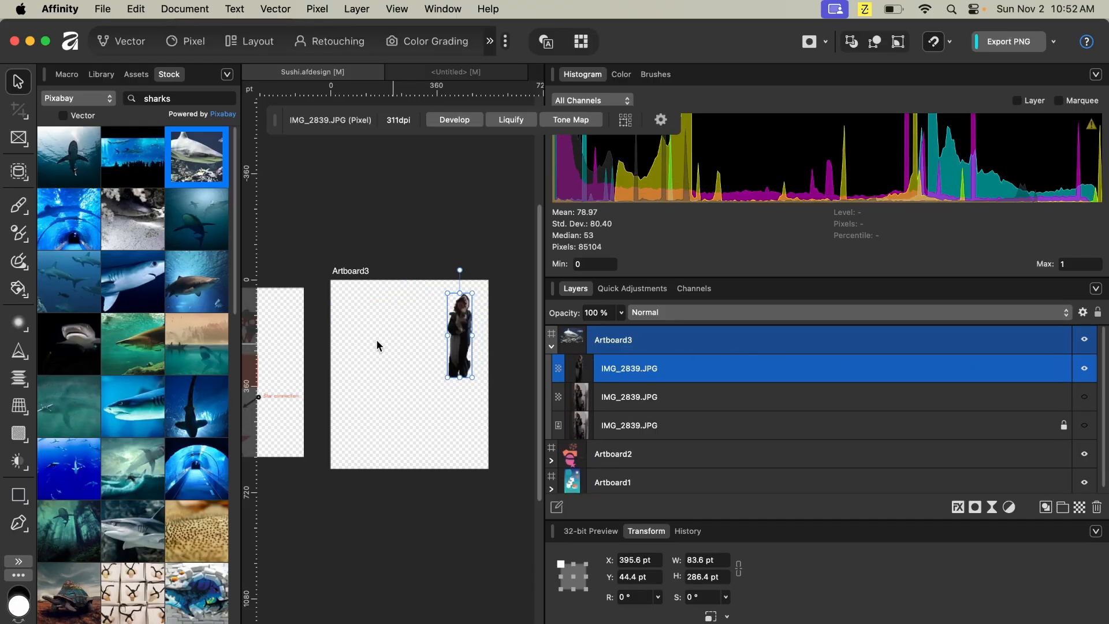
# - Open the studio list and switch to the DigitalBook/Stickers studio
pyautogui.click(490, 41)
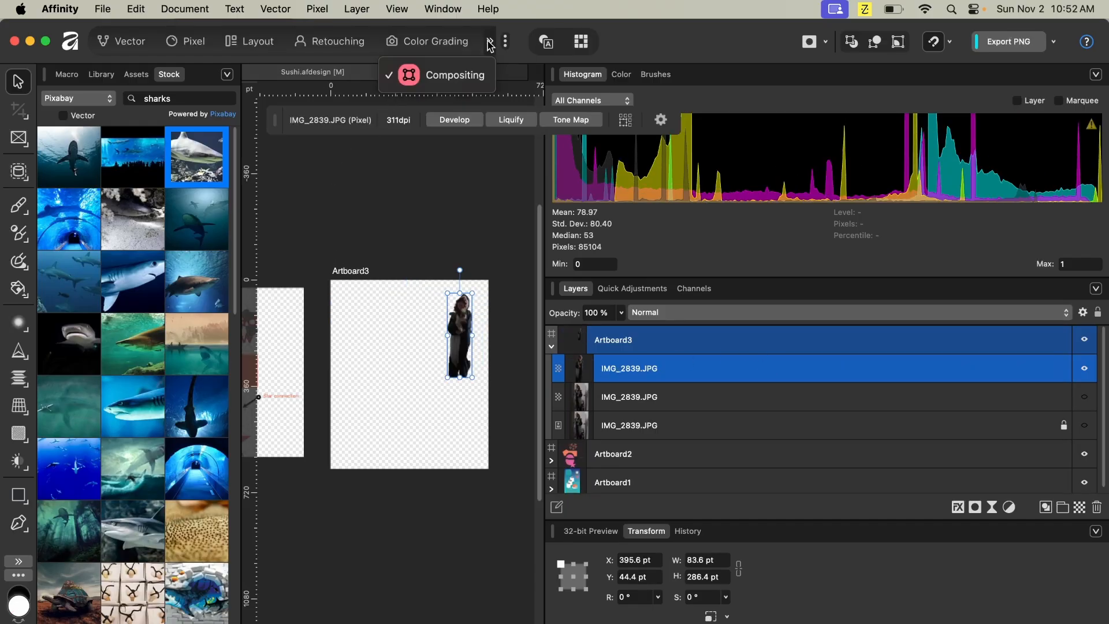
pyautogui.click(507, 48)
pyautogui.click(507, 49)
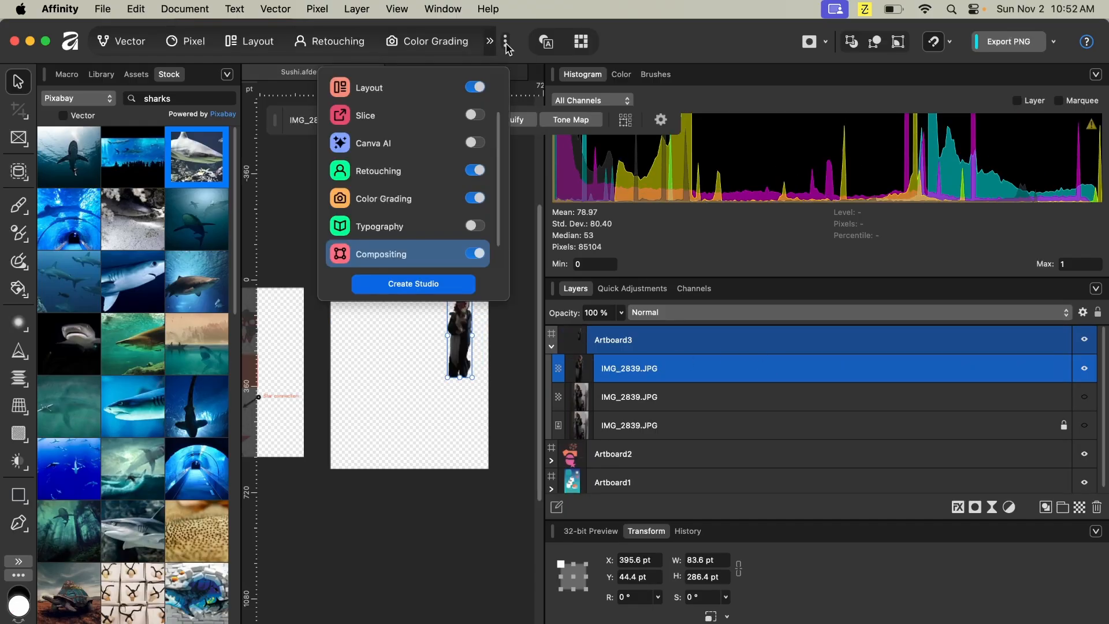
pyautogui.scroll(-1, 414, 236)
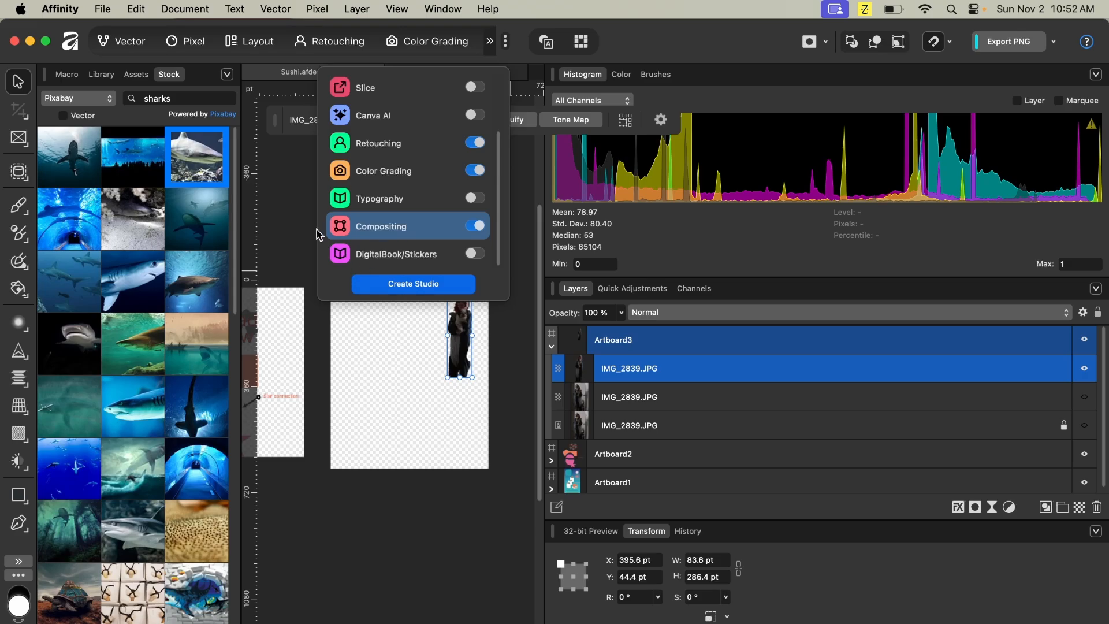
pyautogui.scroll(3, 355, 231)
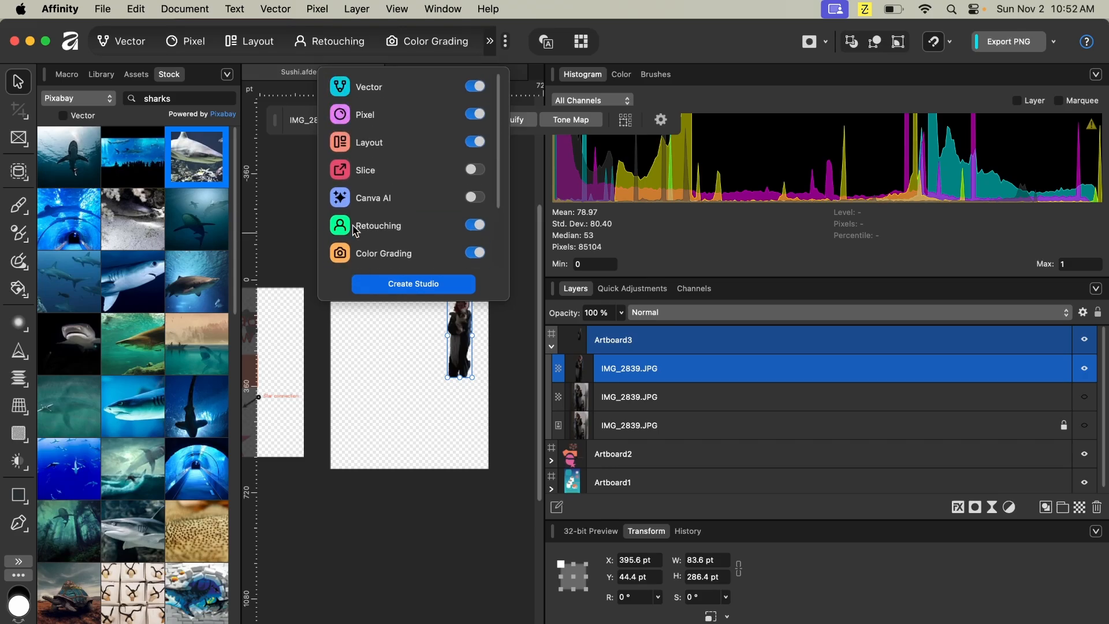
pyautogui.scroll(-3, 355, 231)
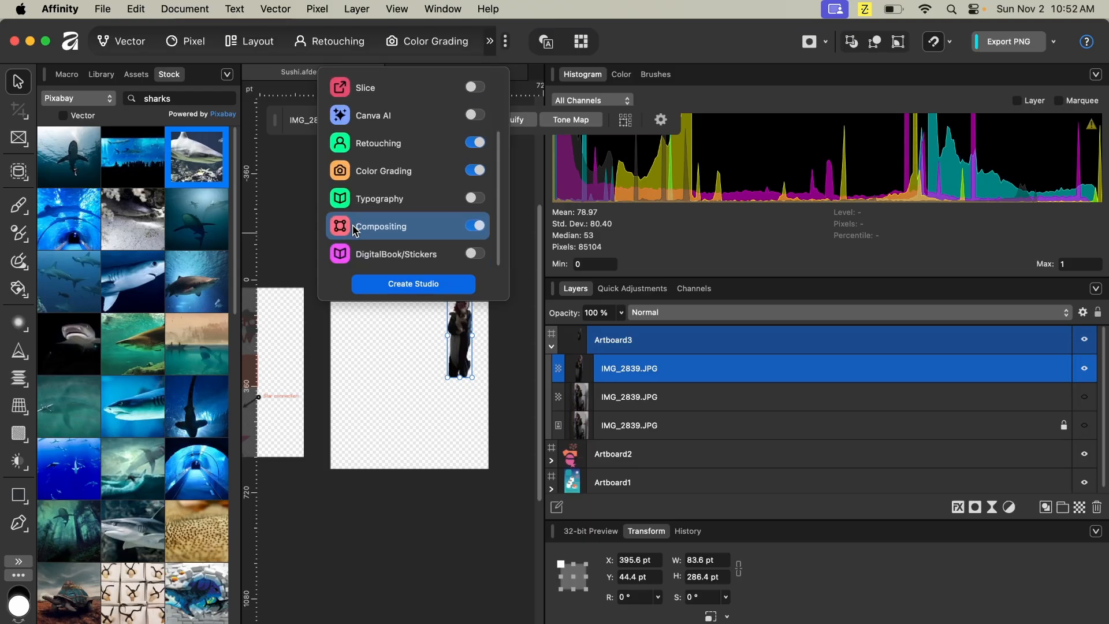
pyautogui.click(444, 259)
# - Apply the DigitalBook_Stickers panel preset to the workspace
pyautogui.click(453, 10)
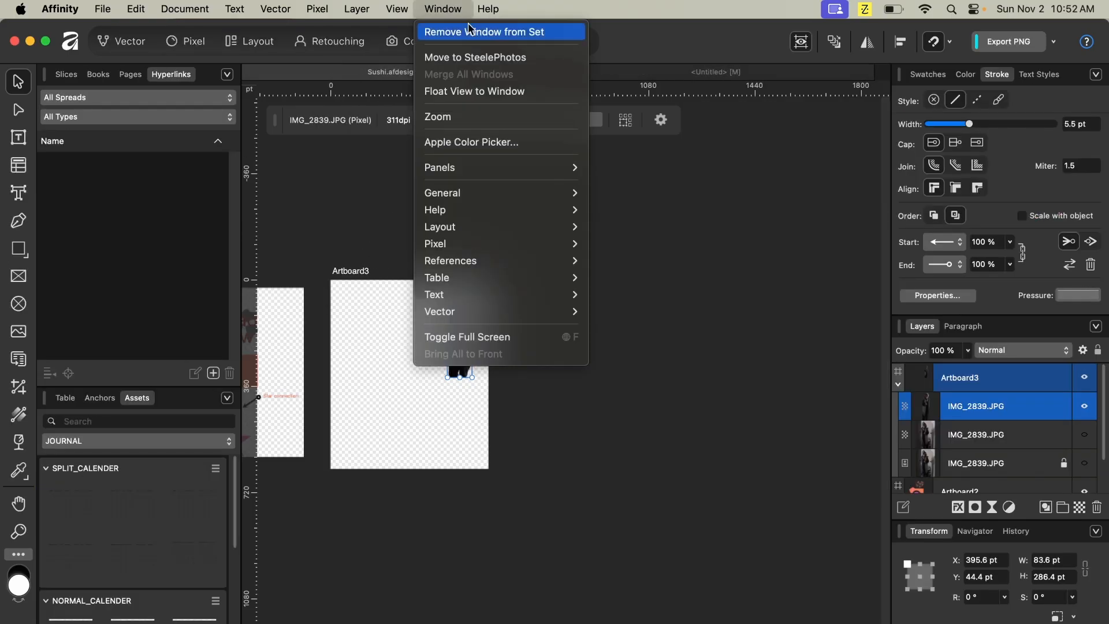
pyautogui.moveTo(493, 171)
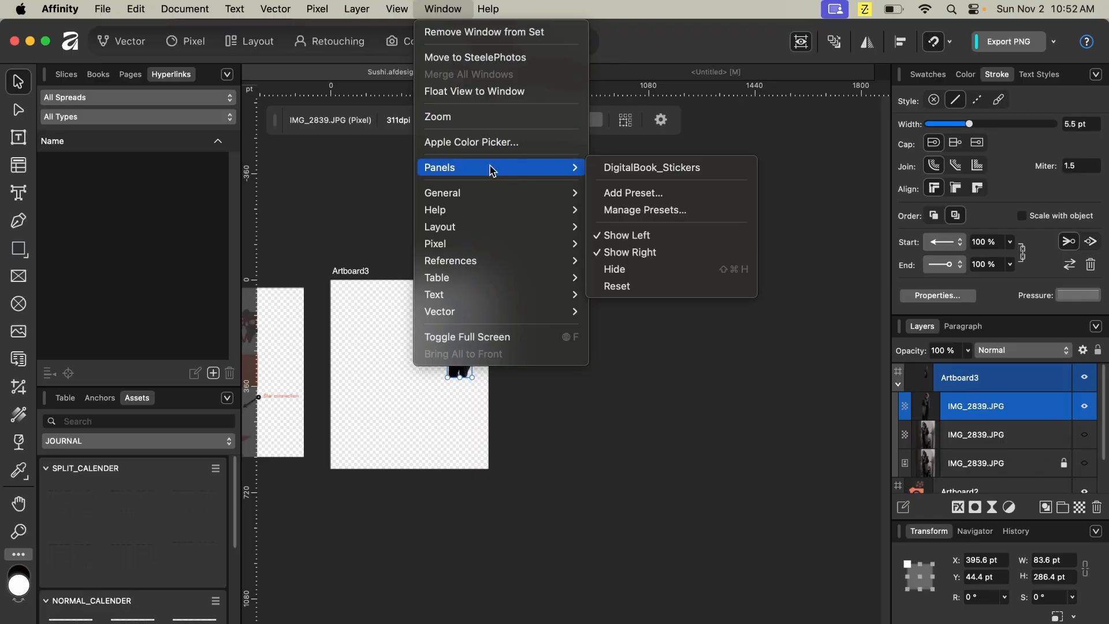
pyautogui.click(629, 169)
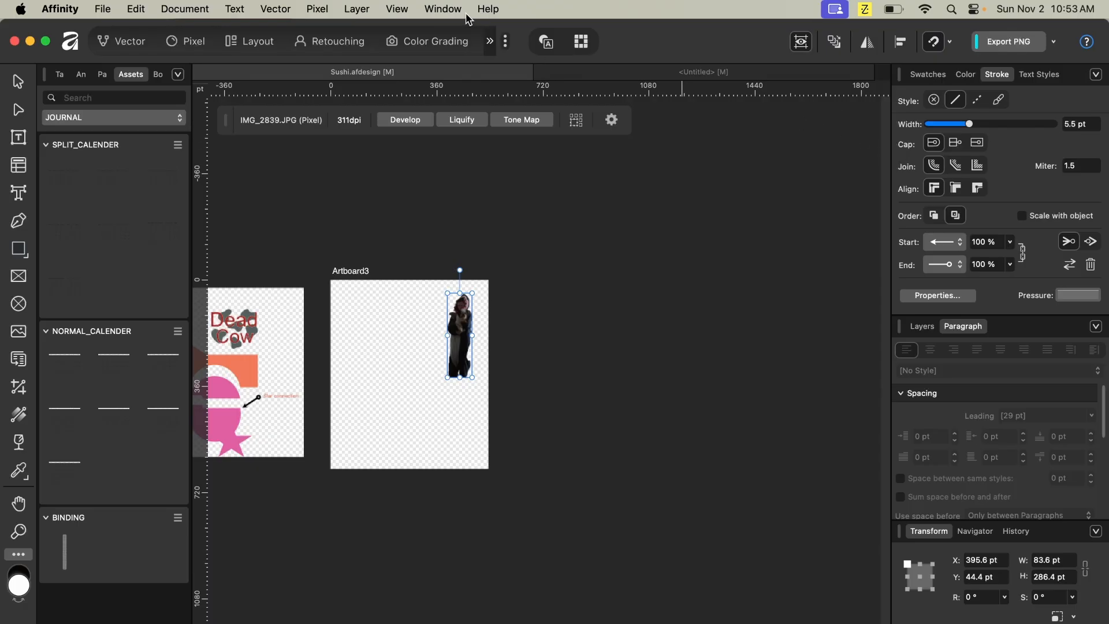
# - Switch the docked panel group to the Anchors panel
pyautogui.click(434, 9)
pyautogui.moveTo(534, 216)
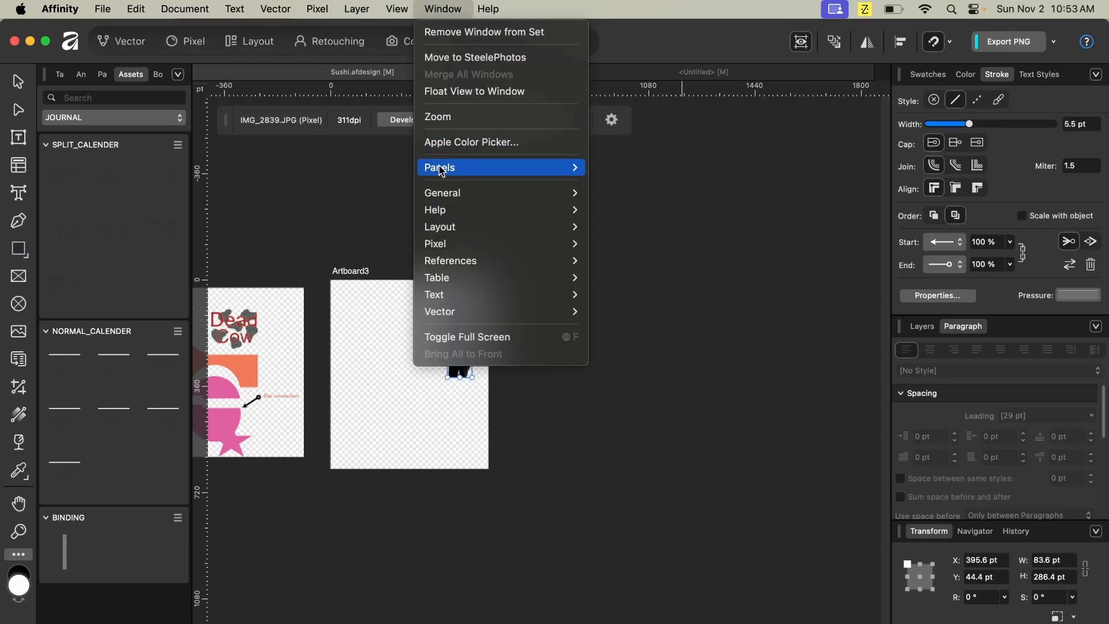
pyautogui.moveTo(444, 169)
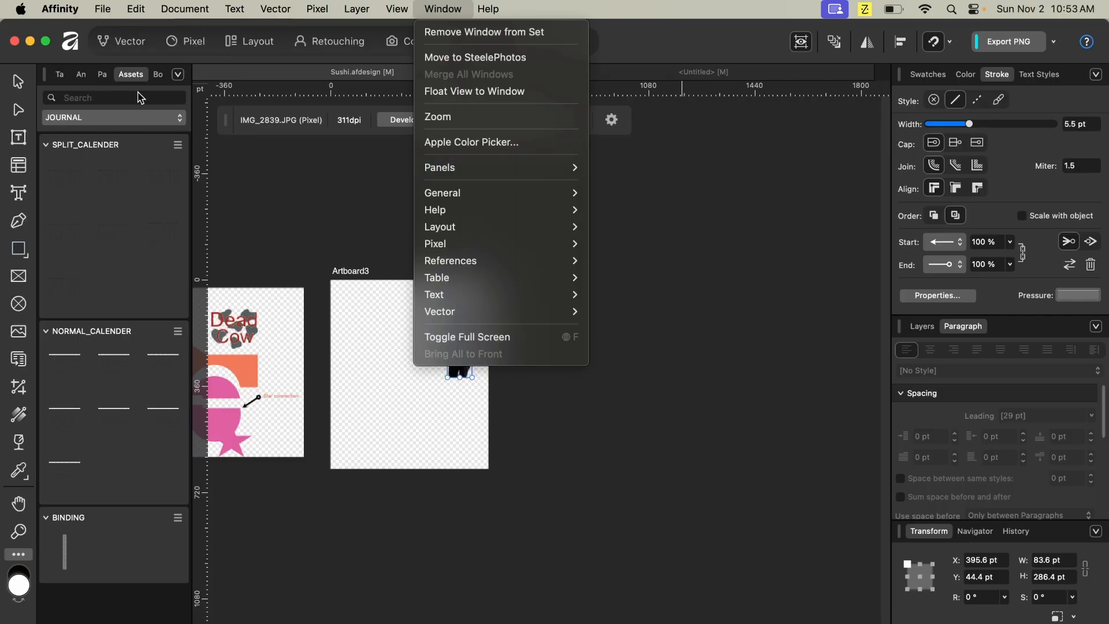
pyautogui.click(86, 72)
pyautogui.click(84, 76)
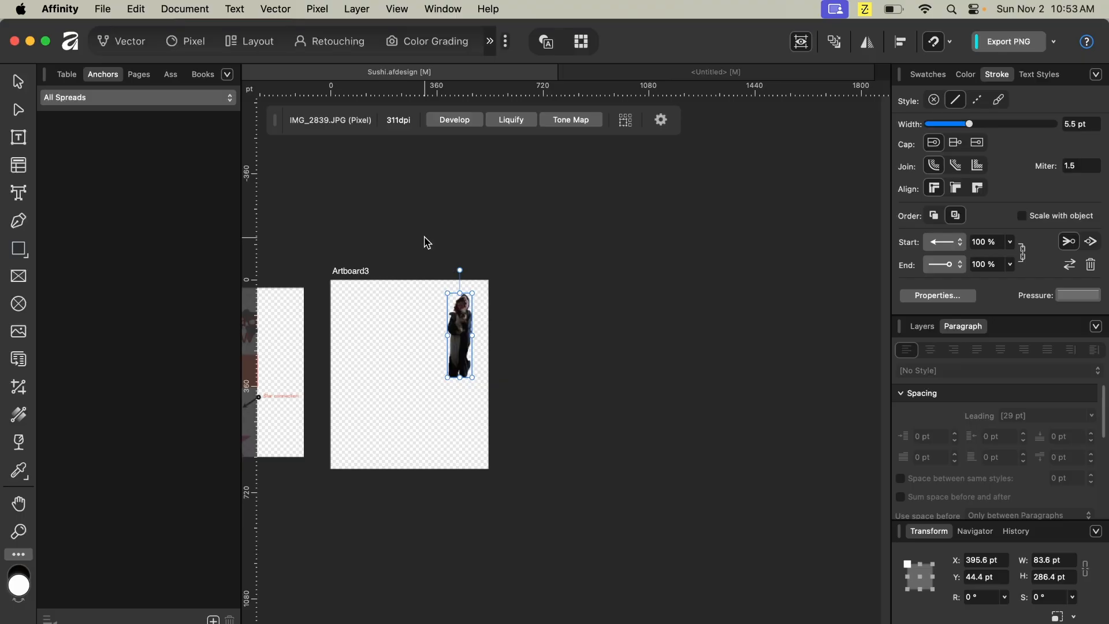
# - Open the Ask Ritson help panel
pyautogui.click(460, 10)
pyautogui.moveTo(490, 9)
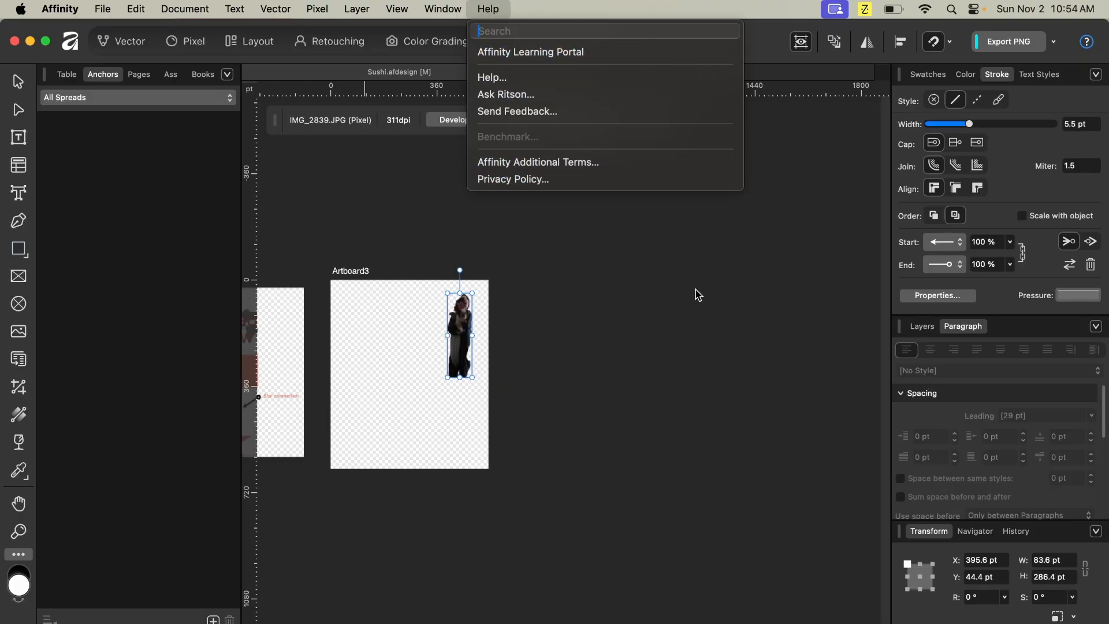
pyautogui.click(710, 9)
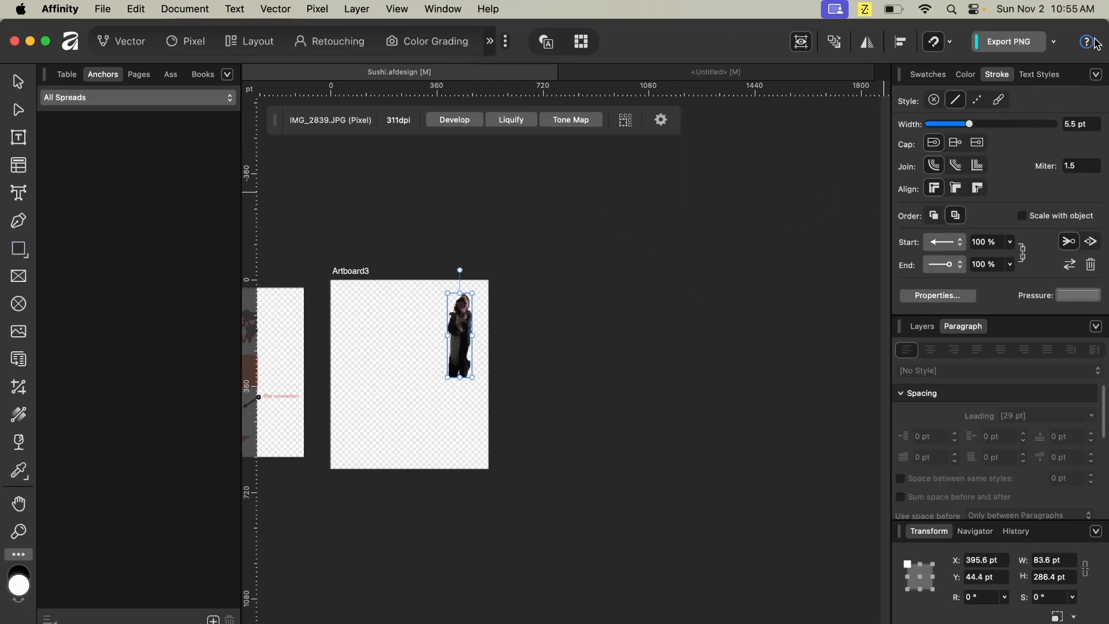
pyautogui.click(1088, 43)
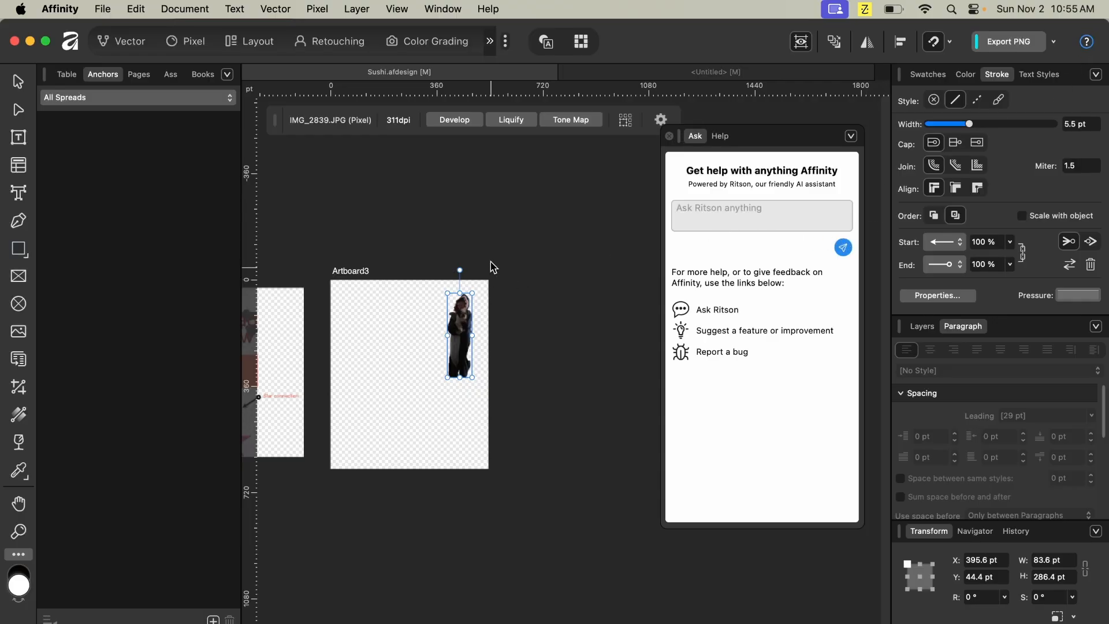
# - Deselect the figure and choose the Frame Text tool
pyautogui.click(477, 246)
pyautogui.click(20, 137)
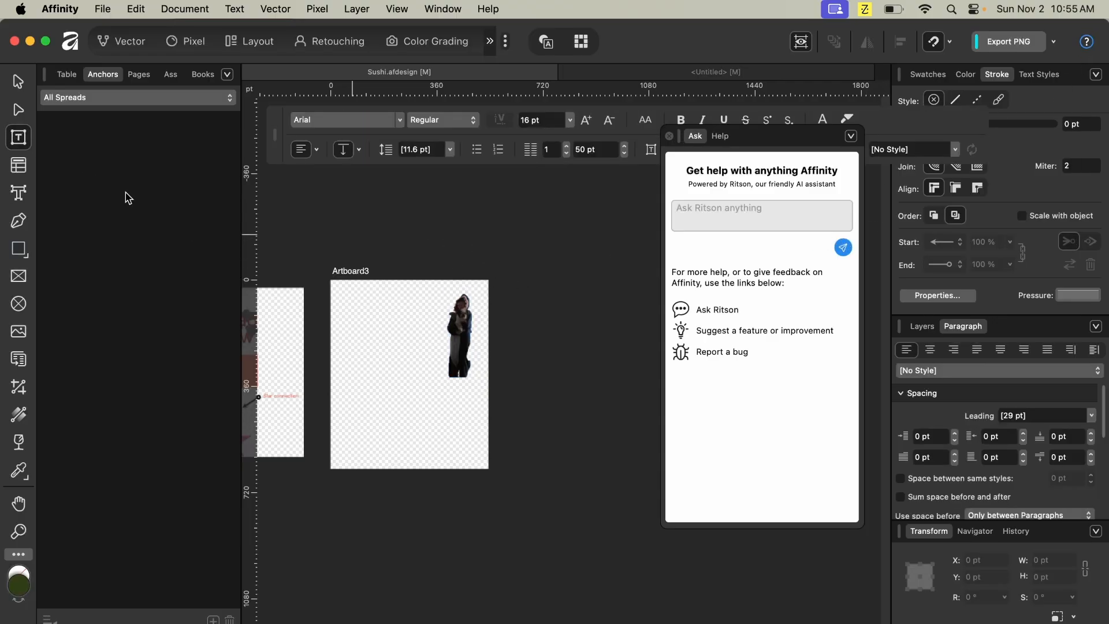
# - Close the help panel, open the Frame Text tool's Learn More article and scroll through it
pyautogui.click(669, 136)
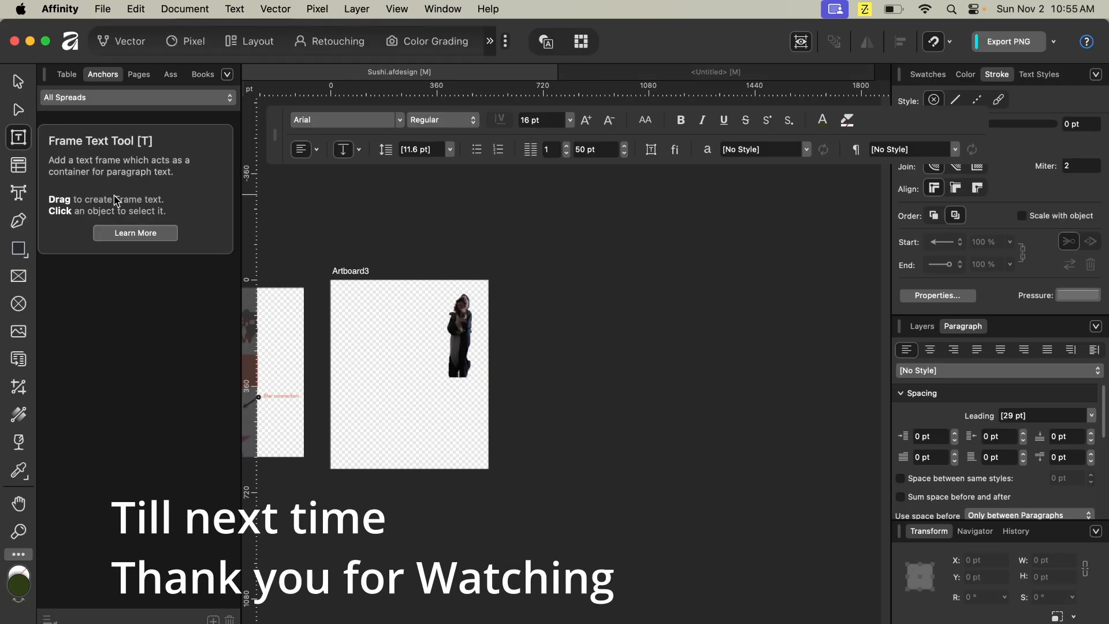
pyautogui.click(135, 233)
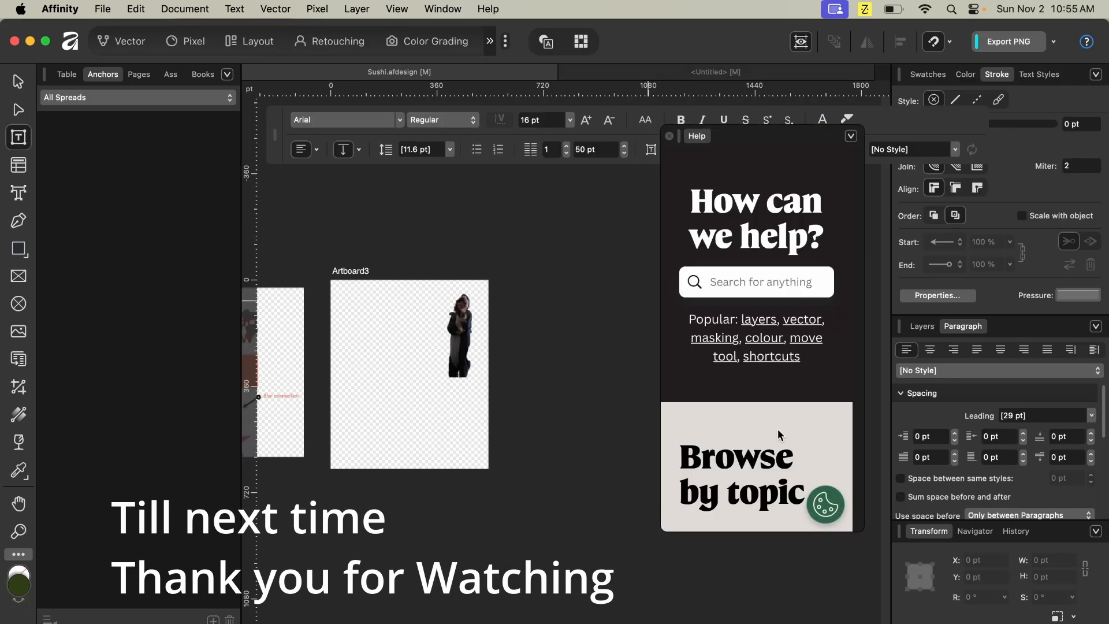
pyautogui.scroll(-20, 779, 435)
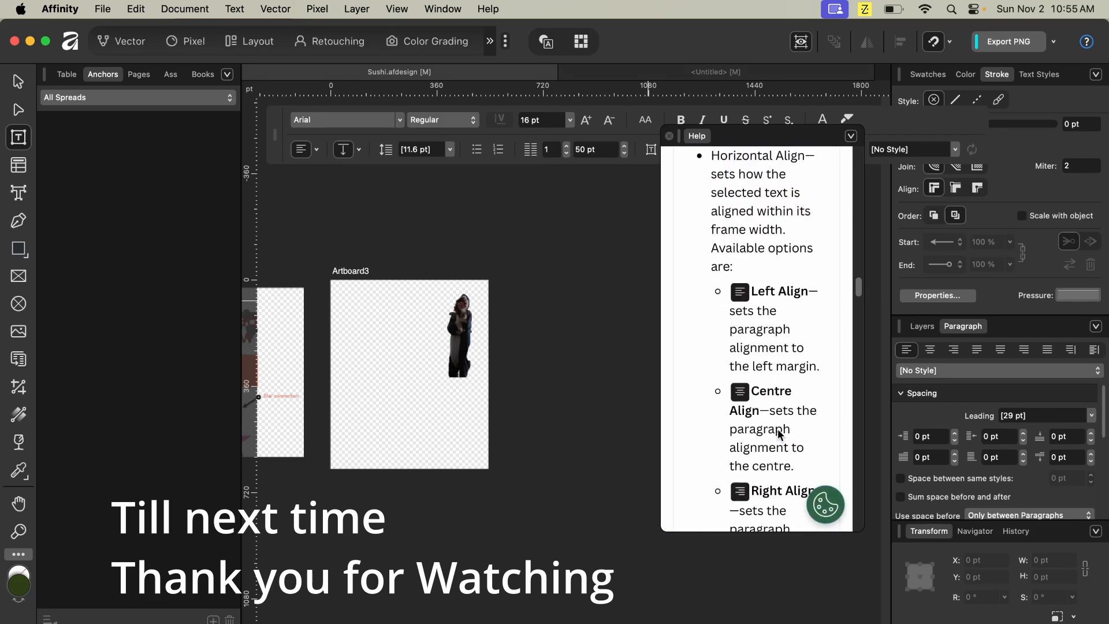
pyautogui.scroll(-15, 779, 434)
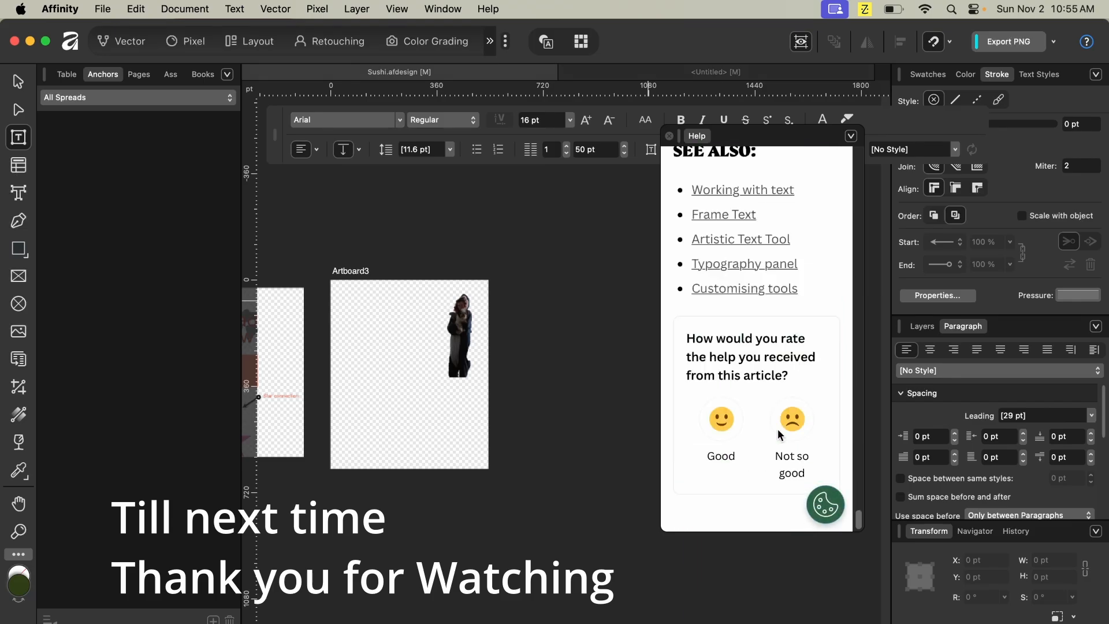